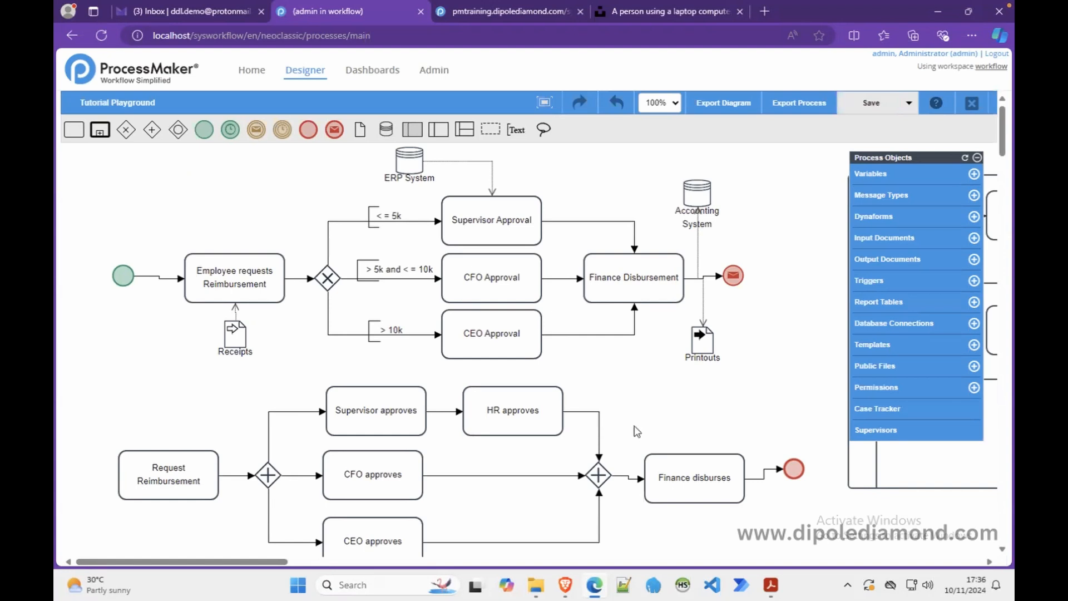
# - From the Dynaforms list, open My First Dynaform in the form designer
pyautogui.click(863, 220)
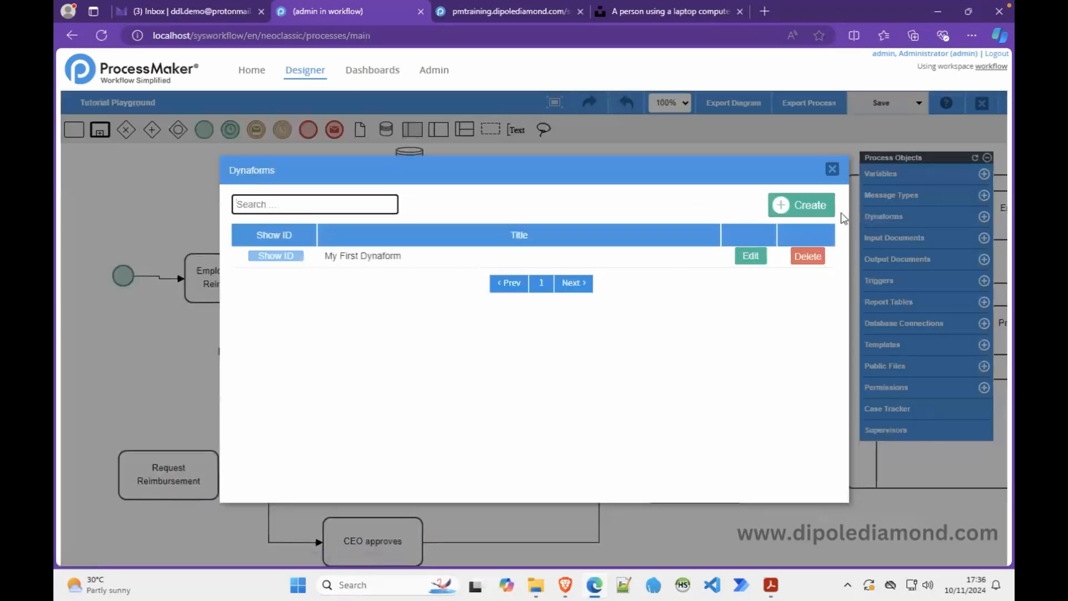
pyautogui.click(750, 259)
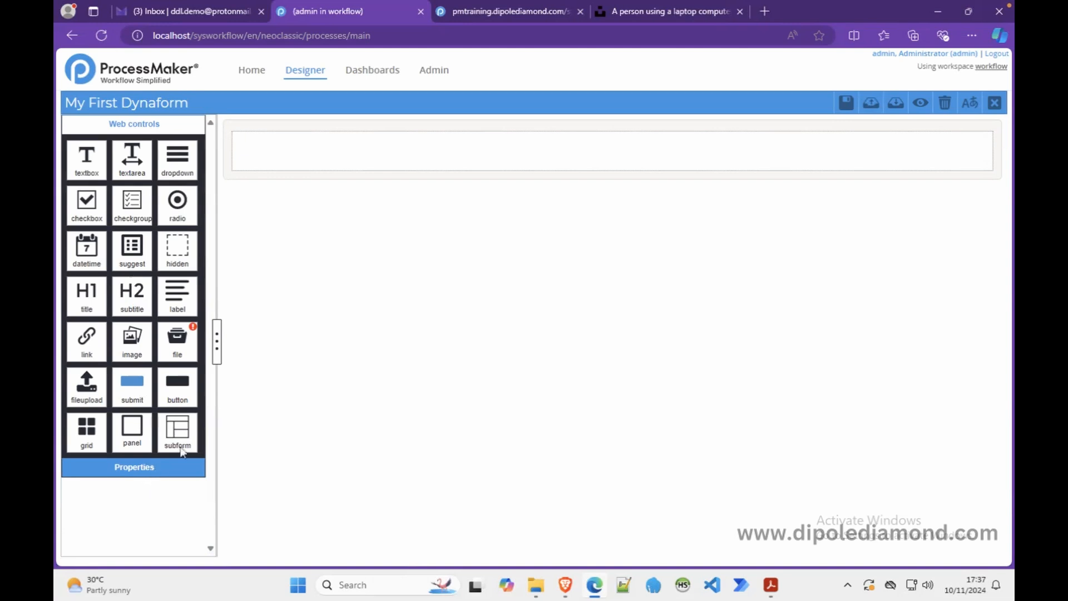
# - Select the form on the canvas to view its name and description properties
pyautogui.click(293, 179)
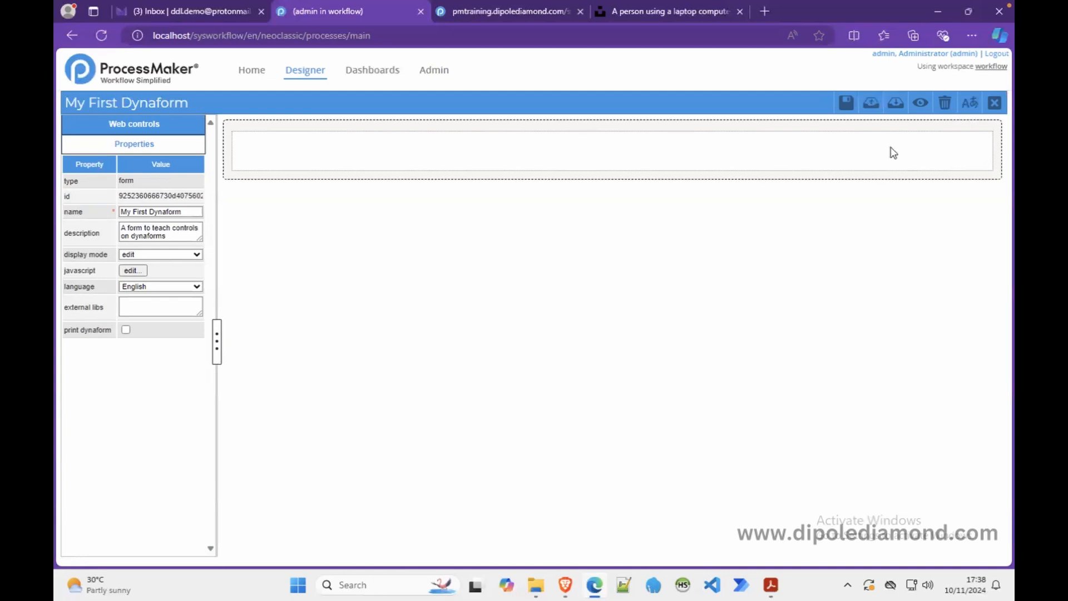
# - Select the form's row to view its type and its 12-column col-span
pyautogui.click(893, 151)
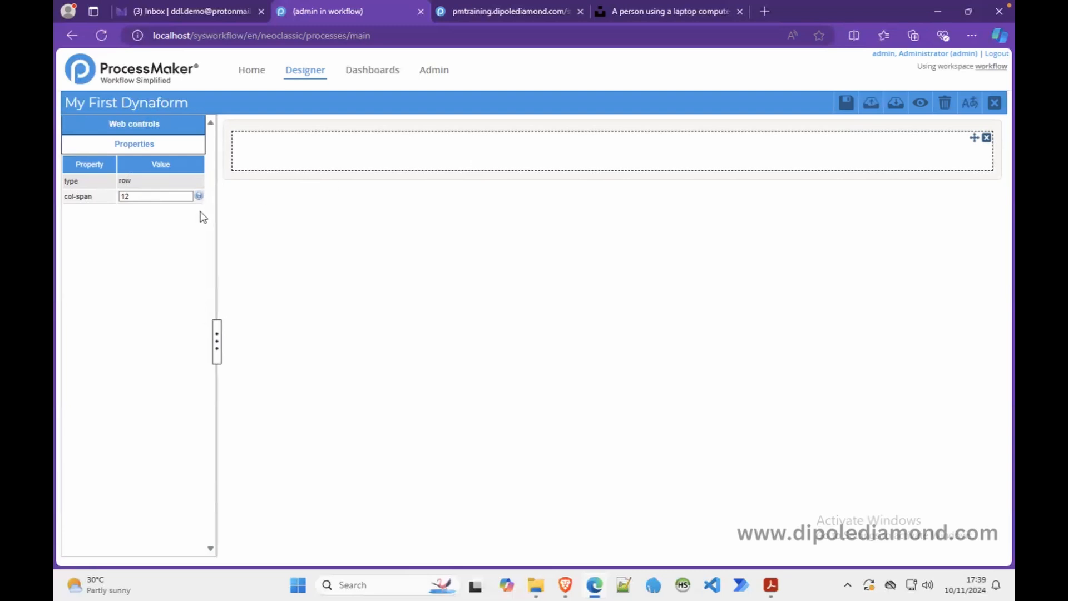
# - Change the row's col-span from 12 to 6 6, then to 9 3
pyautogui.click(138, 197)
pyautogui.moveTo(138, 197); pyautogui.dragTo(116, 197)
pyautogui.write('6 6')
pyautogui.click(399, 164)
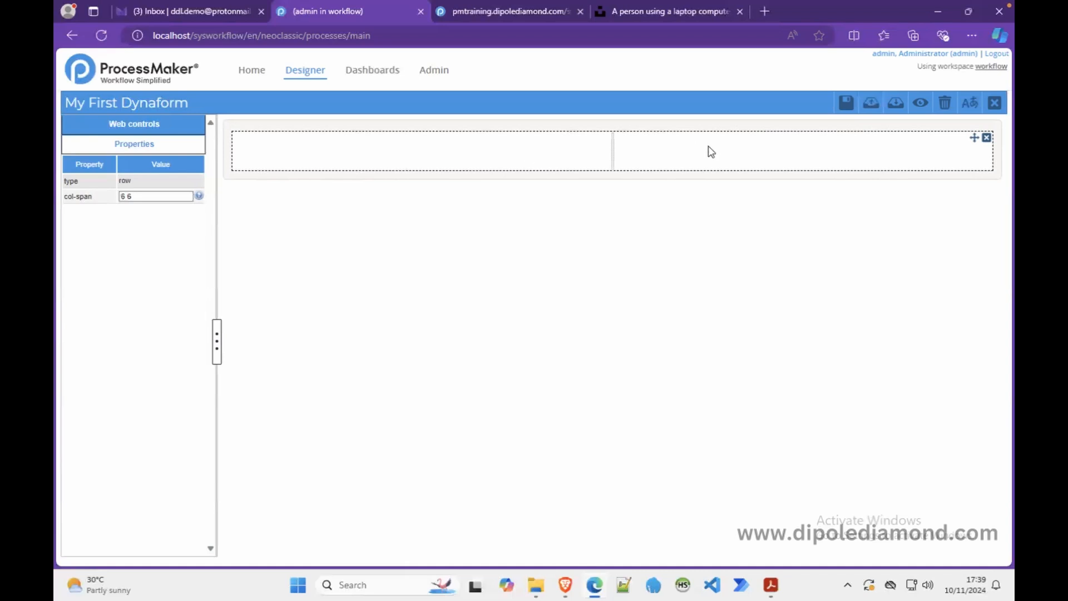
pyautogui.click(139, 197)
pyautogui.moveTo(139, 197); pyautogui.dragTo(97, 201)
pyautogui.write('9 3')
pyautogui.click(416, 162)
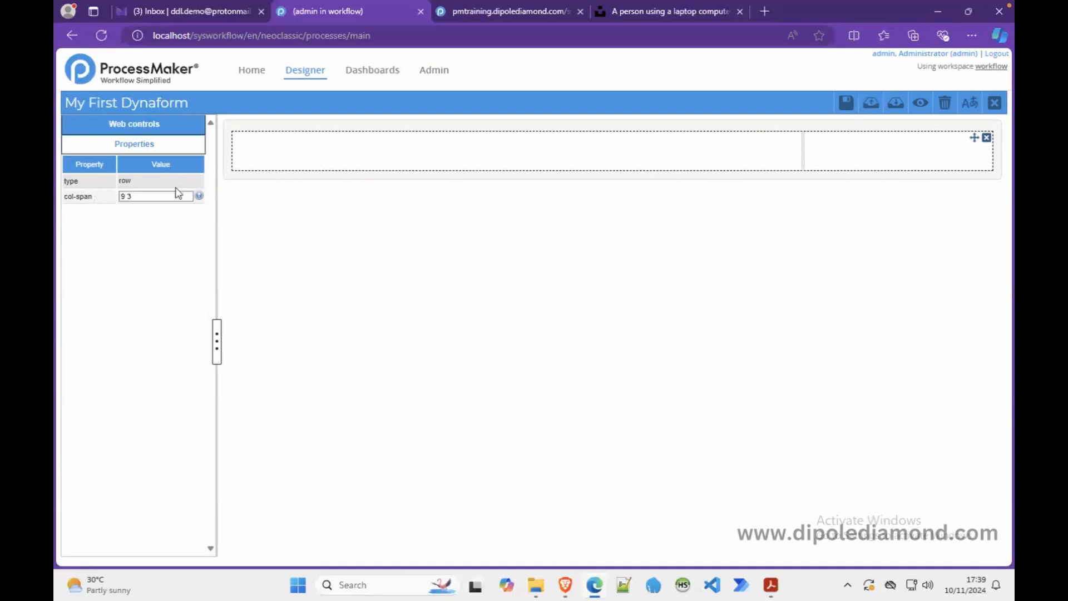
# - Change the row's col-span to 4 4 4, then to 3 3 3 3
pyautogui.moveTo(160, 195); pyautogui.dragTo(81, 203)
pyautogui.write('4 4 4')
pyautogui.click(312, 160)
pyautogui.moveTo(147, 196); pyautogui.dragTo(104, 204)
pyautogui.write('3 3 3 3')
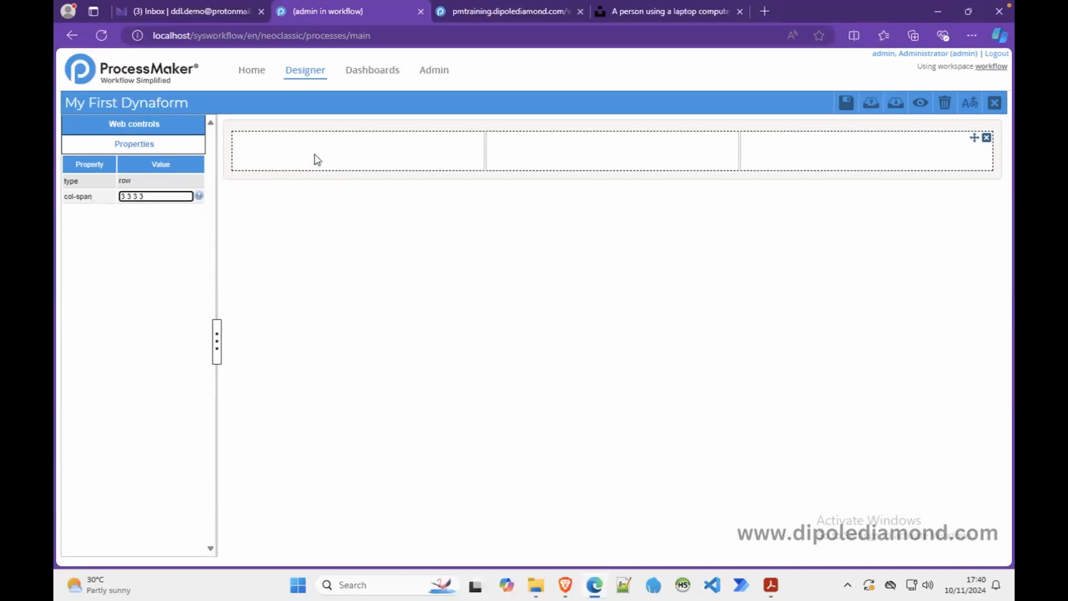
pyautogui.click(336, 150)
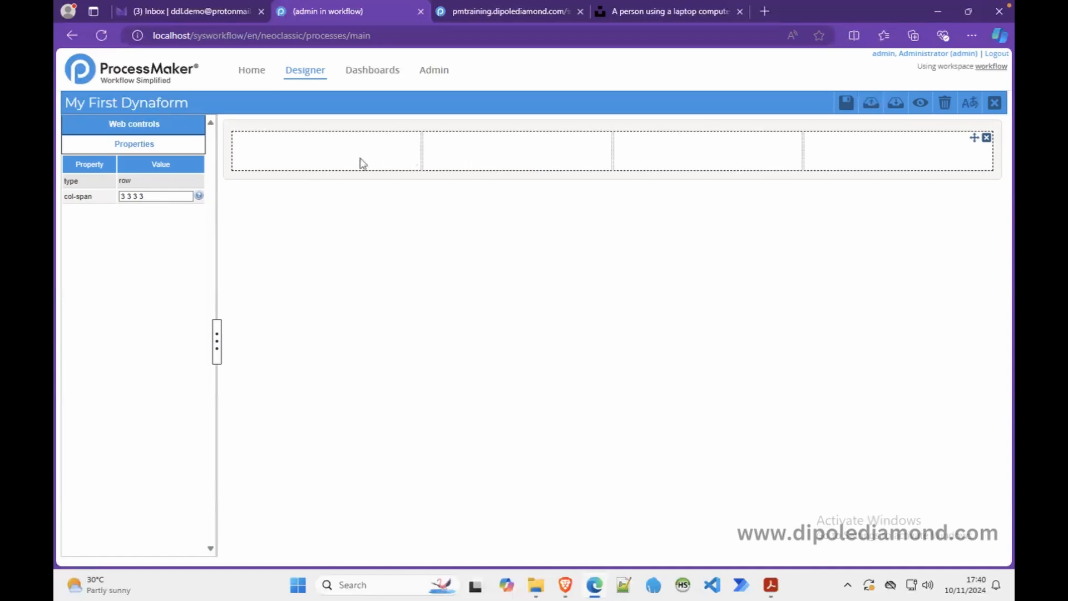
# - Set the row's col-span to 6 6, confirming removal of the extra columns
pyautogui.click(175, 195)
pyautogui.click(374, 146)
pyautogui.moveTo(160, 197); pyautogui.dragTo(59, 203)
pyautogui.write('6 6')
pyautogui.click(318, 153)
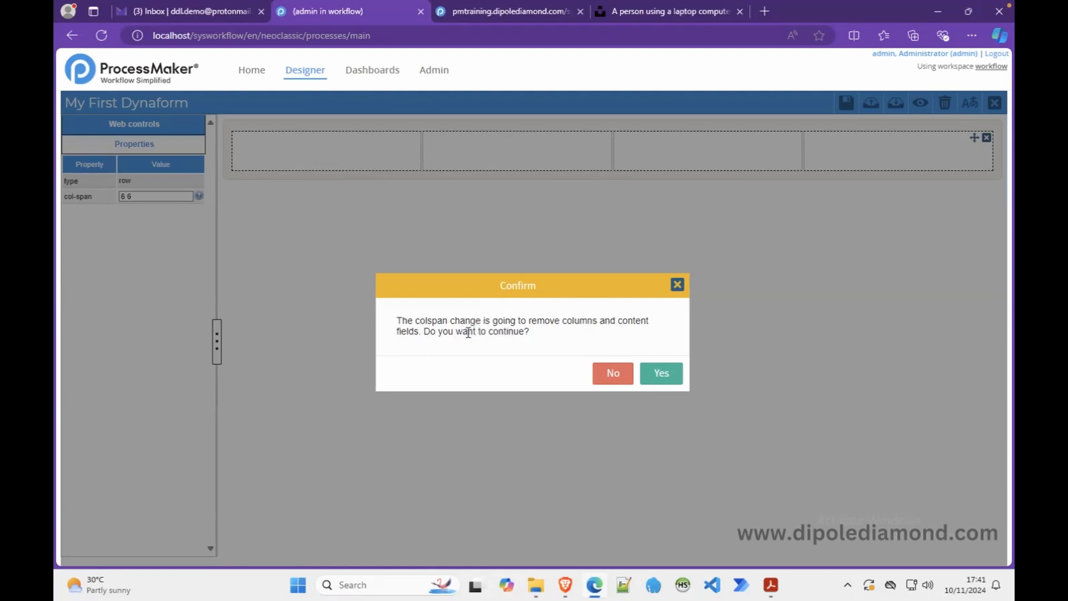
pyautogui.click(661, 374)
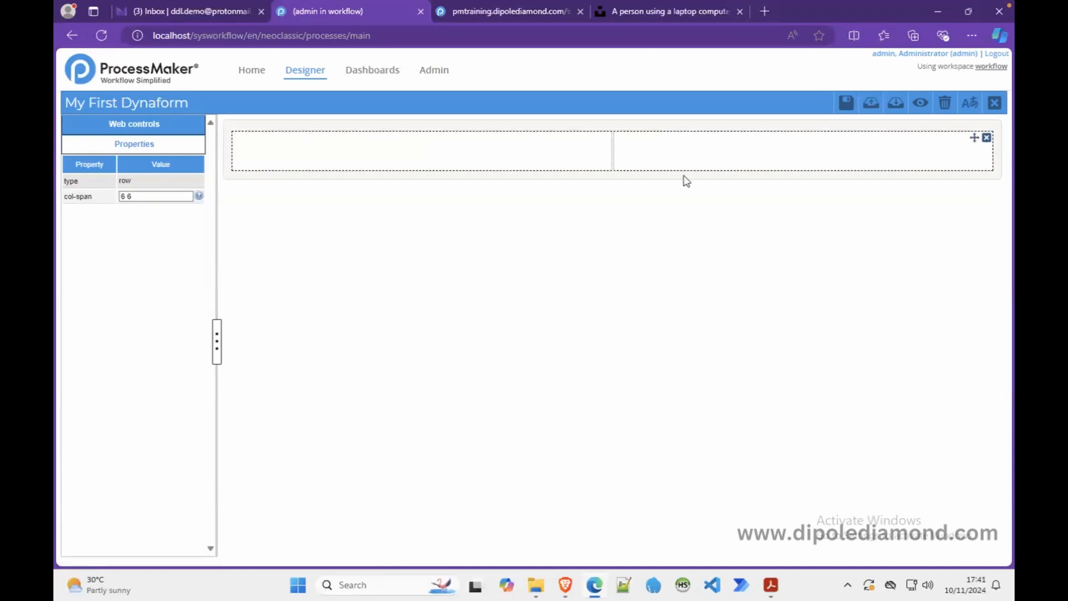
# - Save My First Dynaform and close the editor, returning to the process map
pyautogui.click(170, 126)
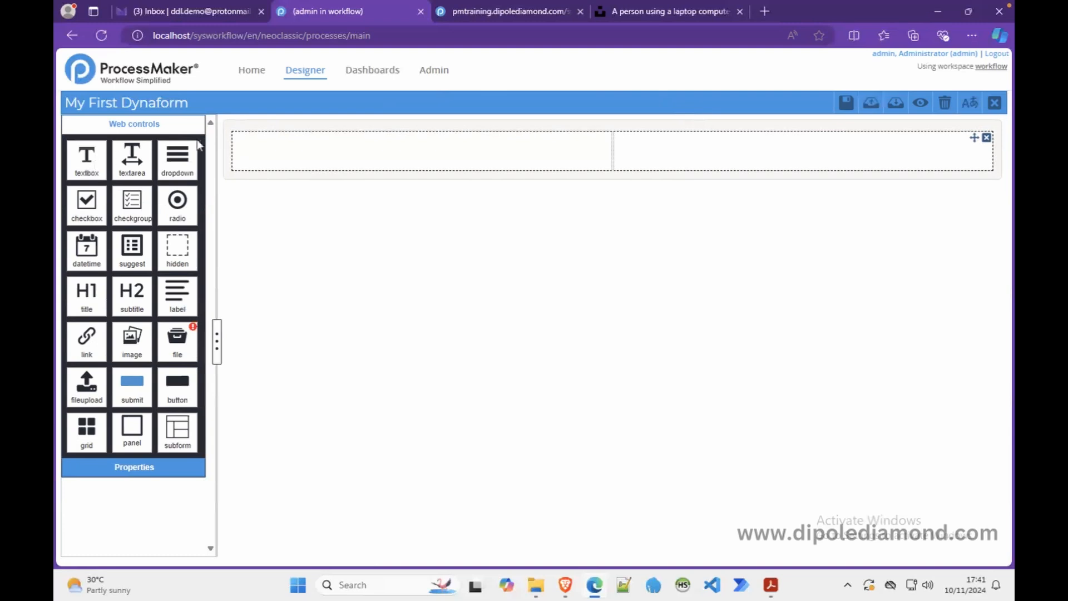
pyautogui.click(854, 105)
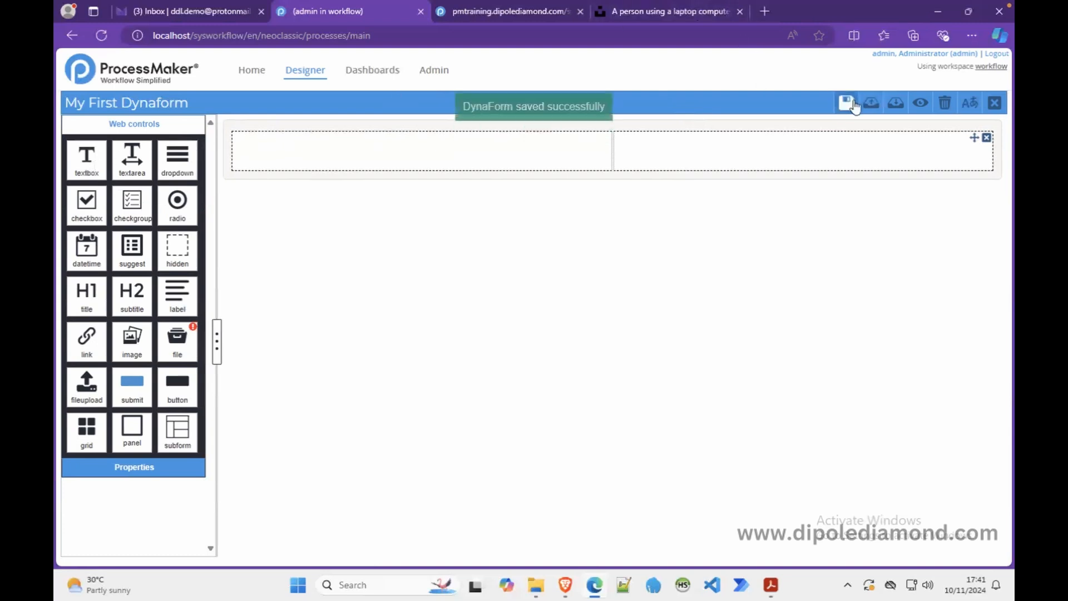
pyautogui.click(995, 105)
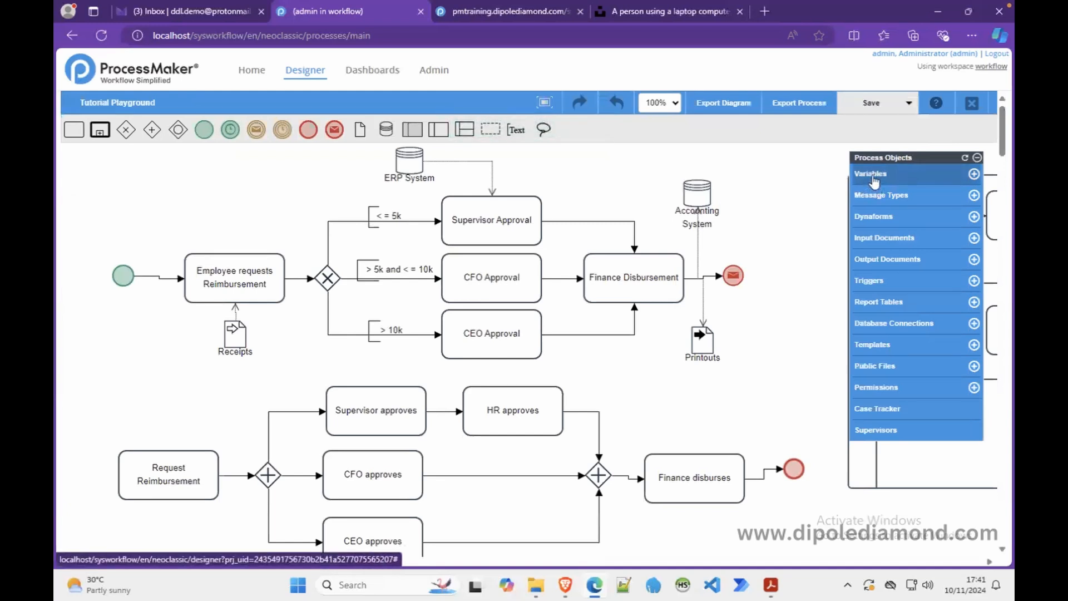
# - Create a string variable named employeeDepartment in the process Variables list
pyautogui.click(872, 179)
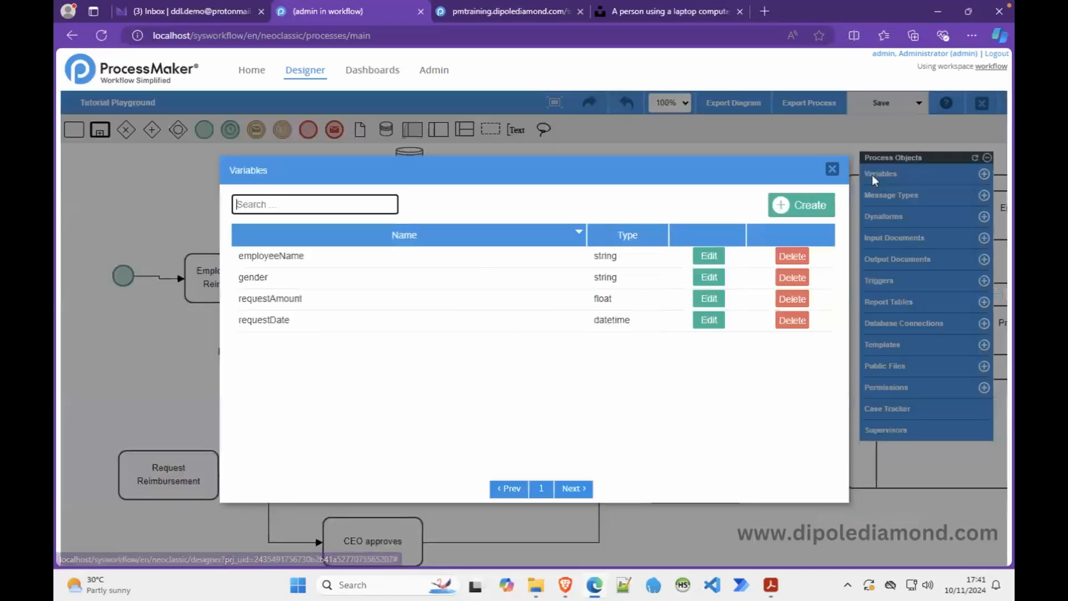
pyautogui.click(801, 208)
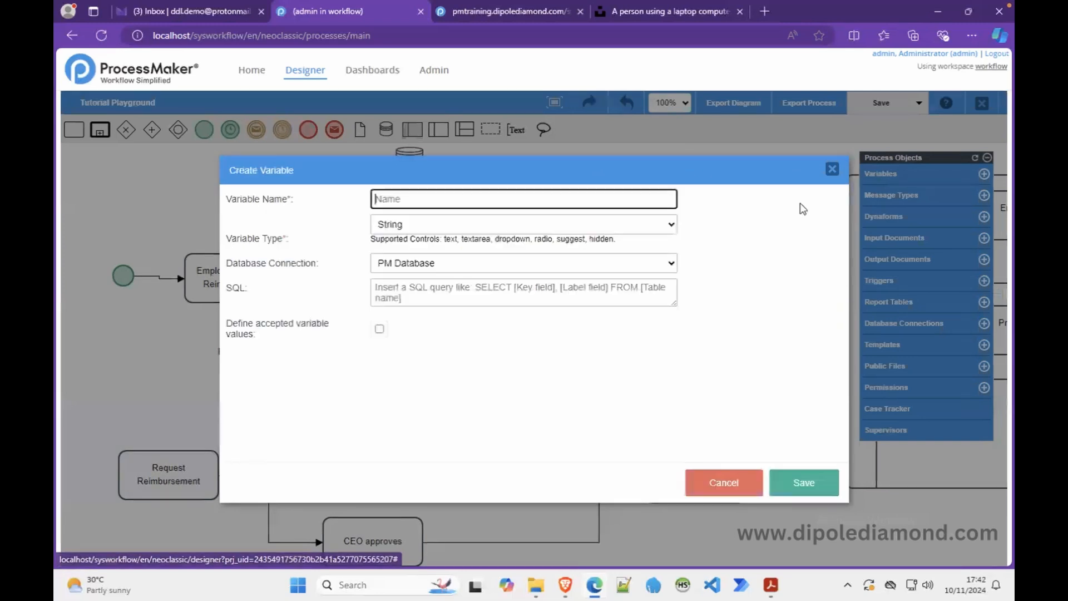
pyautogui.write('epmplo')
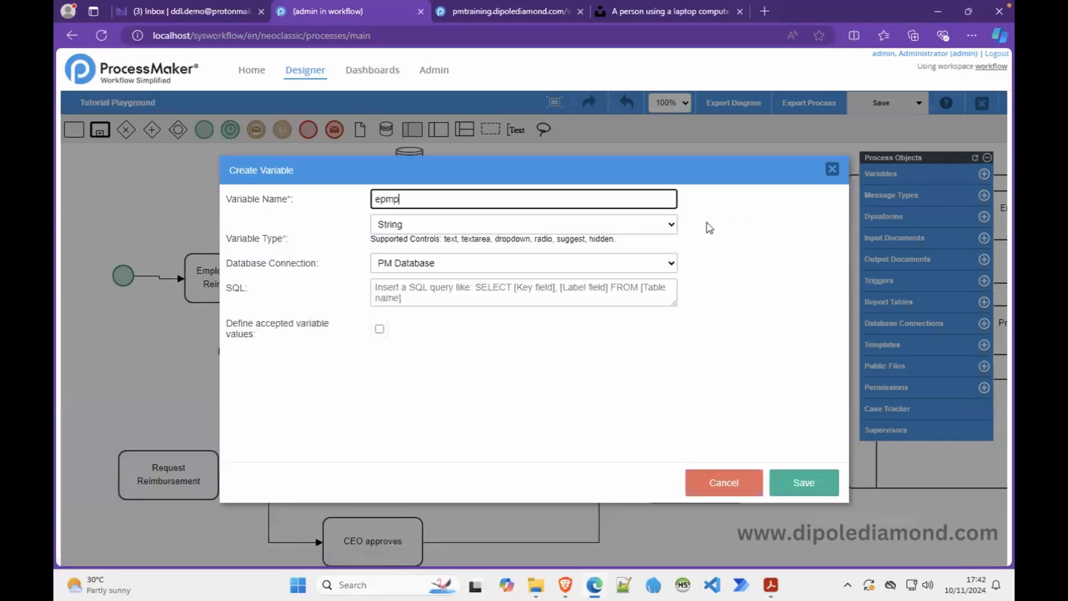
pyautogui.press('BackSpace')
pyautogui.press('BackSpace')
pyautogui.press('BackSpace')
pyautogui.press('BackSpace')
pyautogui.press('BackSpace')
pyautogui.write('mployeeDepartment')
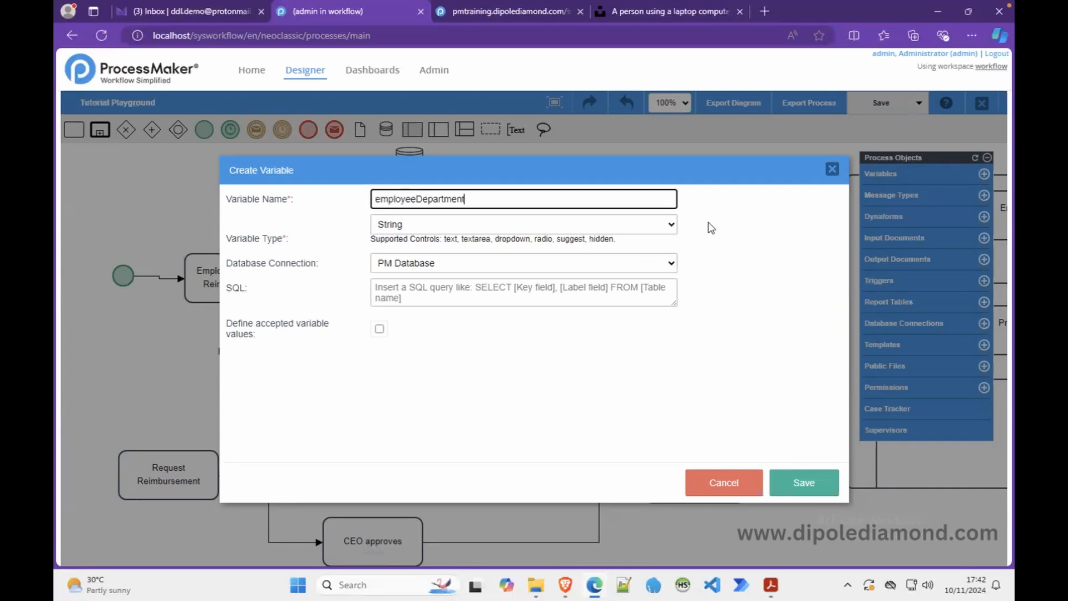
pyautogui.click(803, 483)
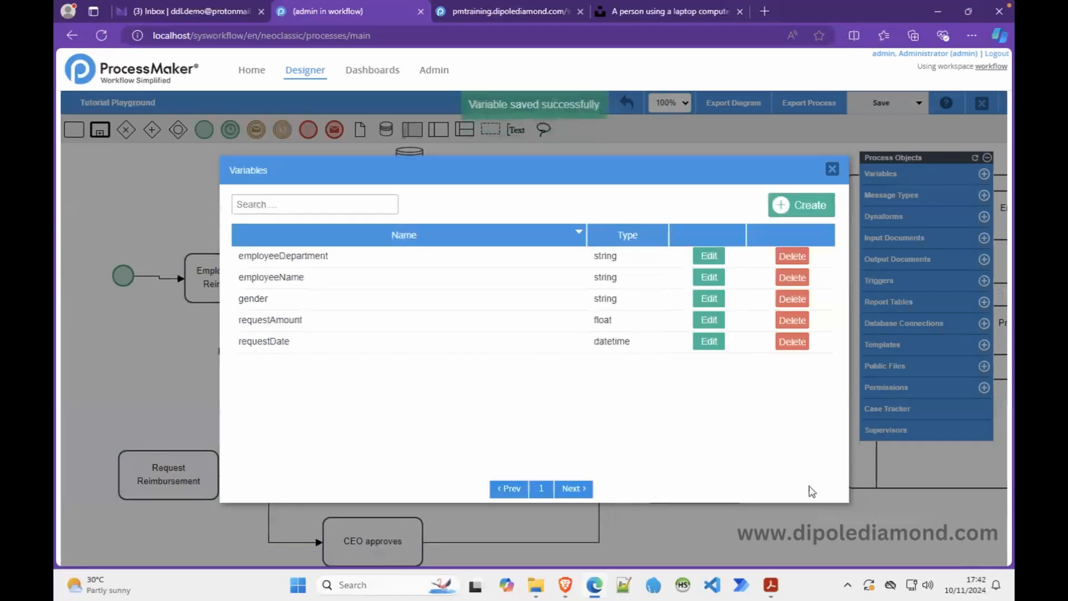
pyautogui.click(832, 169)
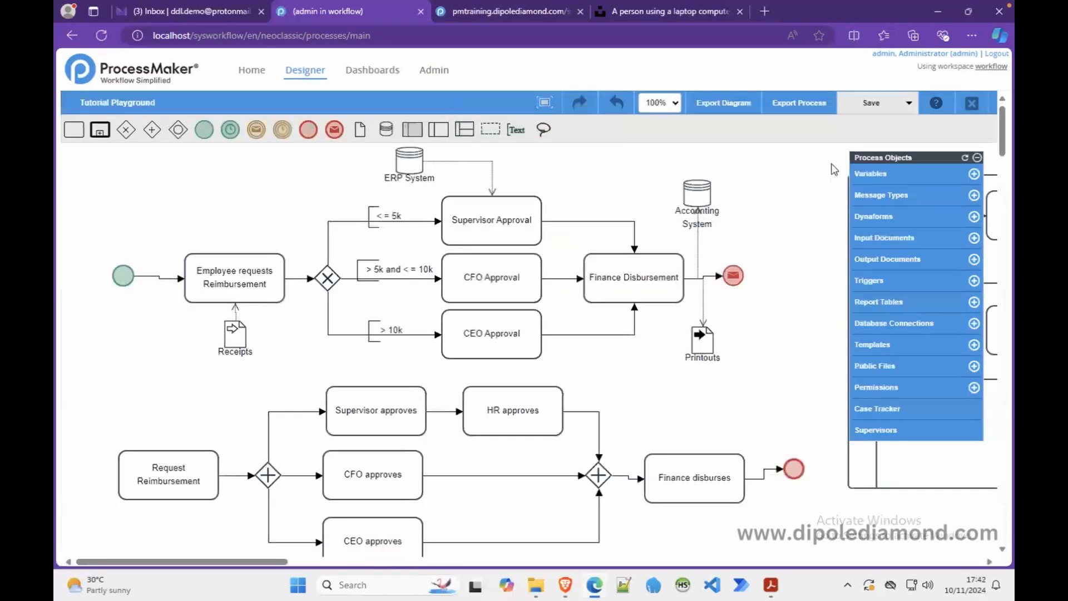
# - From the Dynaforms list, open My First Dynaform for editing again
pyautogui.click(868, 217)
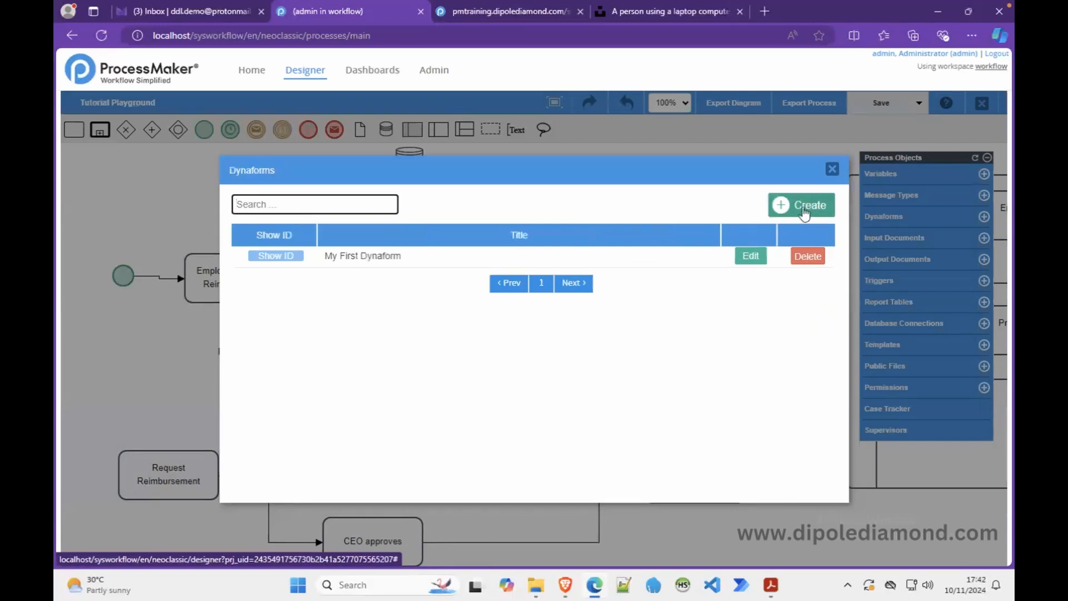
pyautogui.click(758, 266)
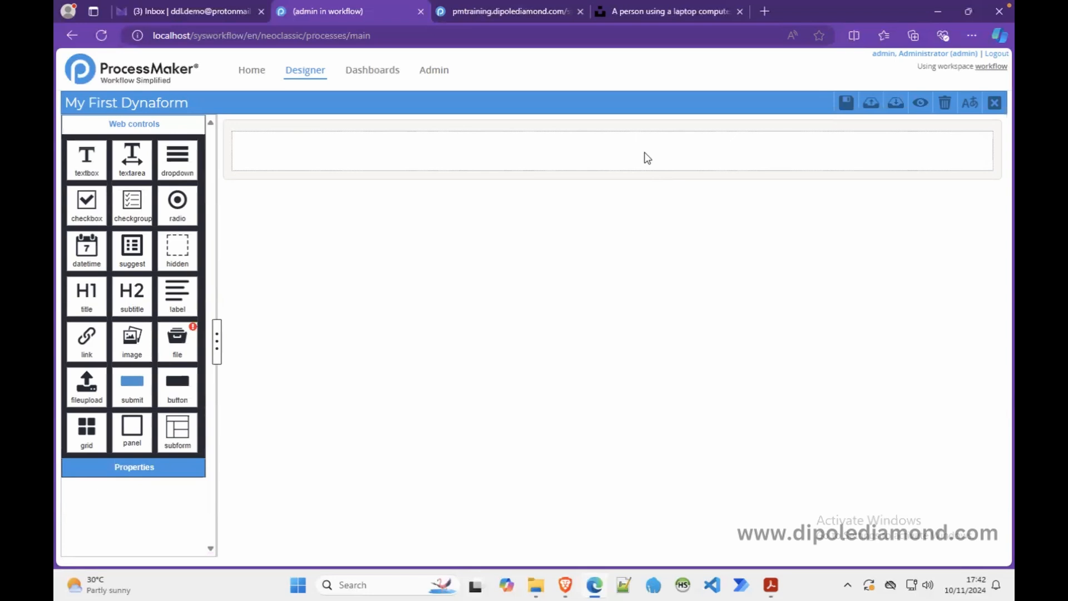
# - Drag a textbox from the Web controls palette into the form's row
pyautogui.click(576, 156)
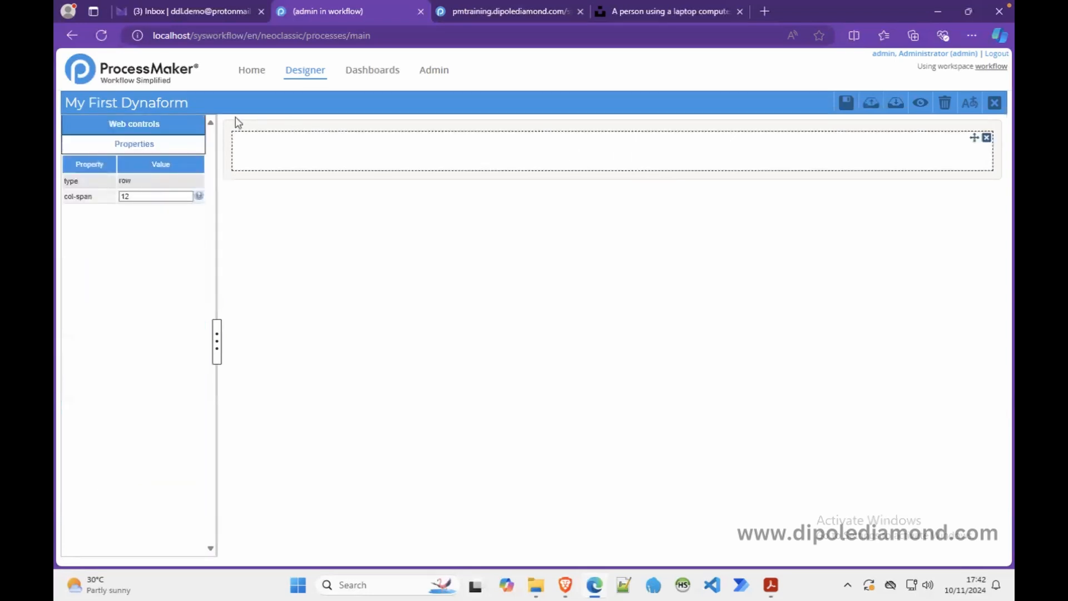
pyautogui.click(194, 127)
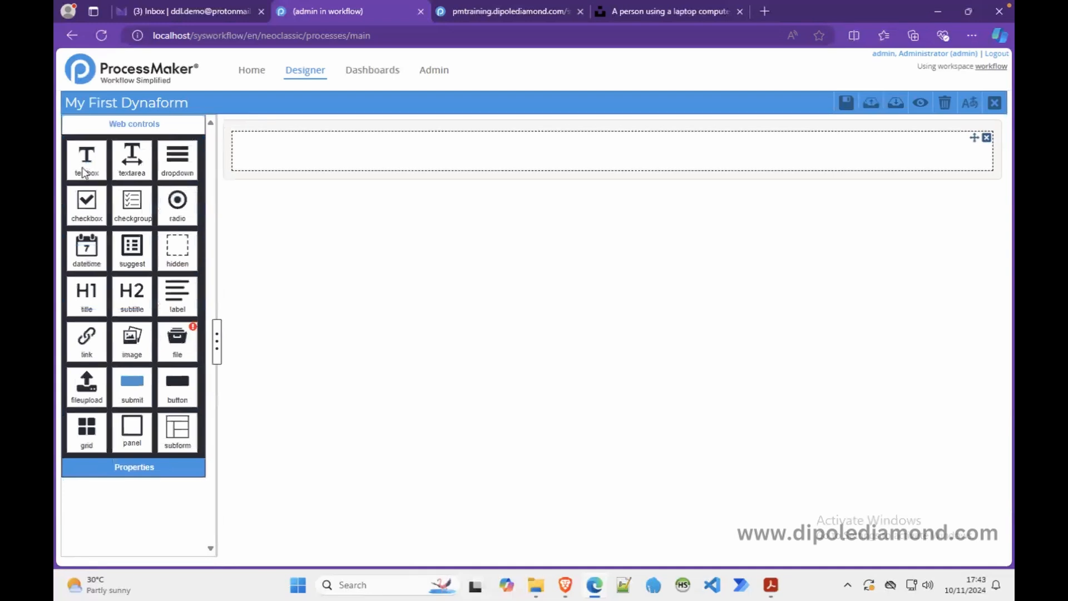
pyautogui.click(322, 148)
pyautogui.click(111, 125)
pyautogui.moveTo(89, 163); pyautogui.dragTo(328, 154)
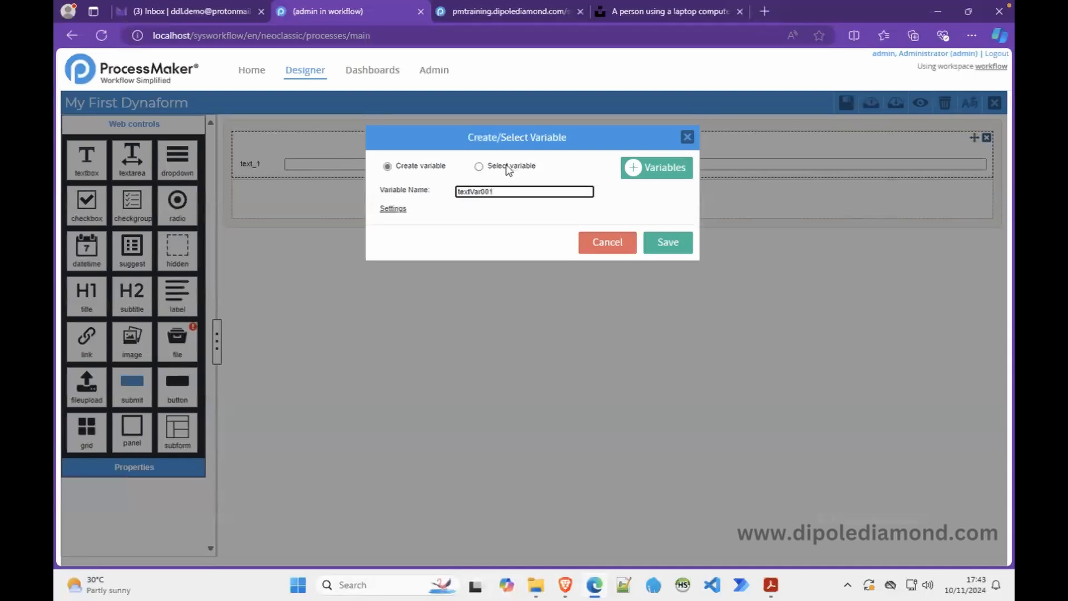
# - Bind the textbox to the existing employeeName variable, found by searching 'emp'
pyautogui.click(485, 167)
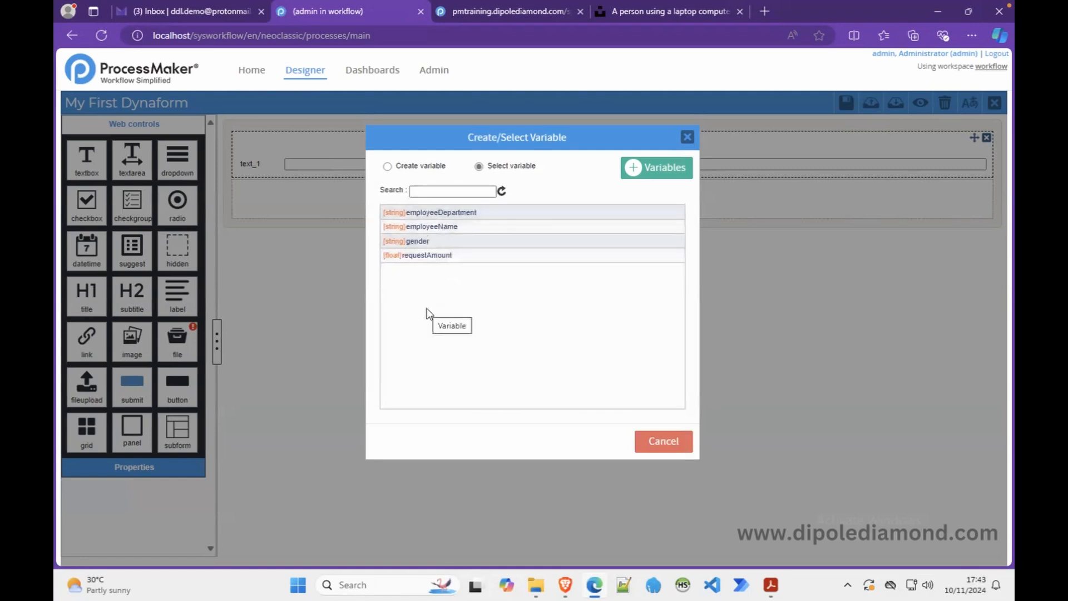
pyautogui.click(443, 191)
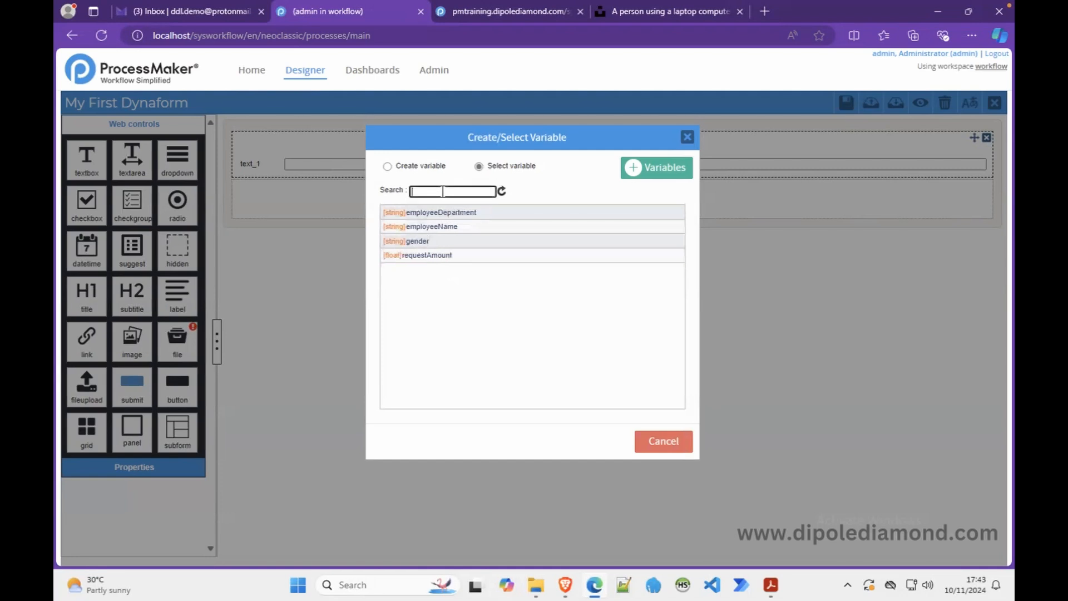
pyautogui.write('emp')
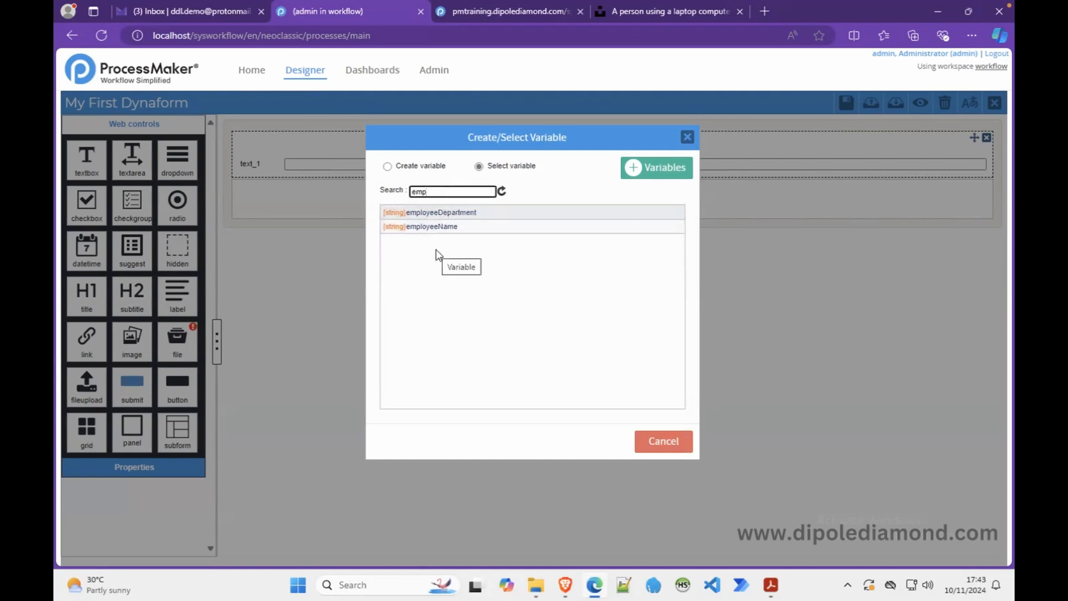
pyautogui.click(458, 228)
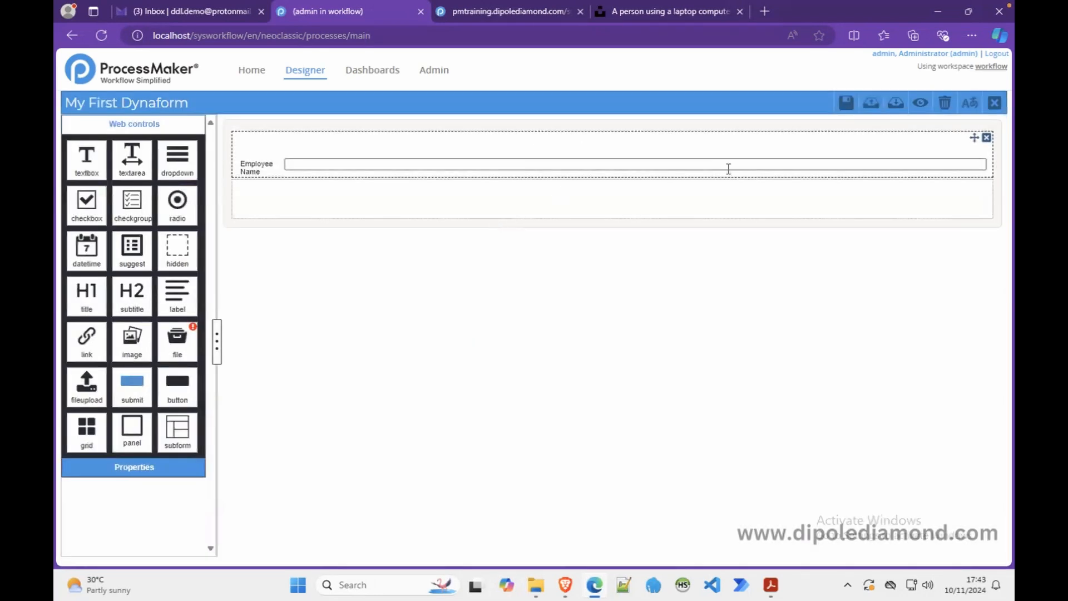
pyautogui.click(919, 109)
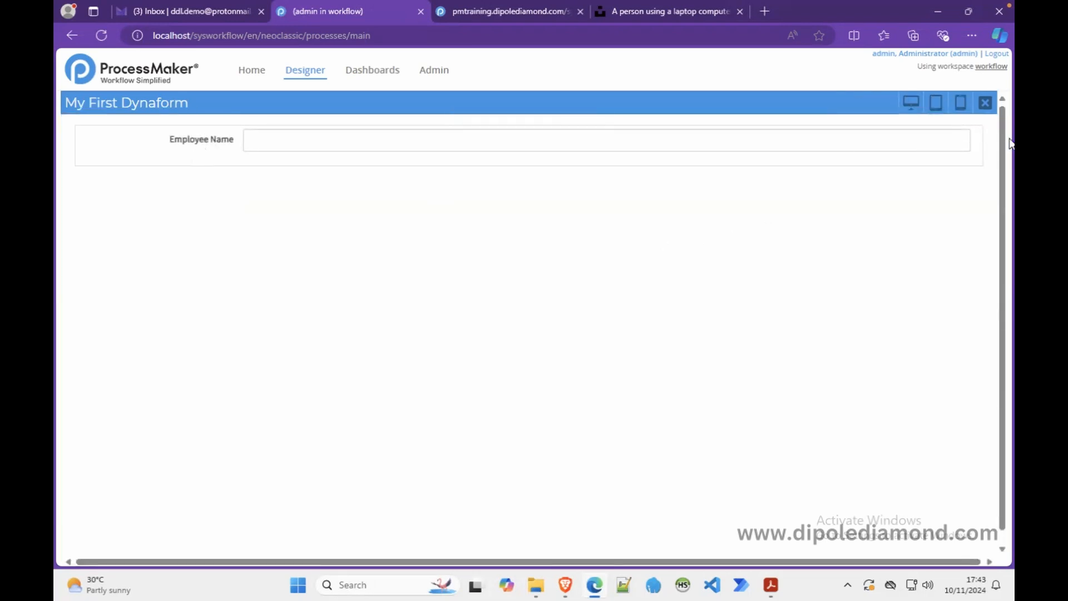
pyautogui.click(984, 103)
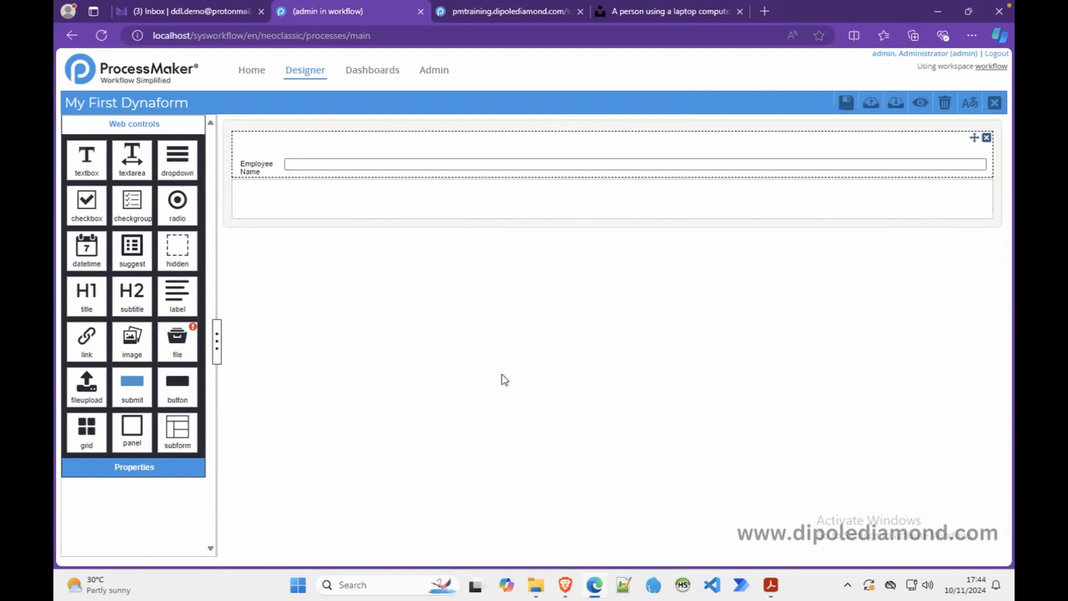
pyautogui.click(771, 587)
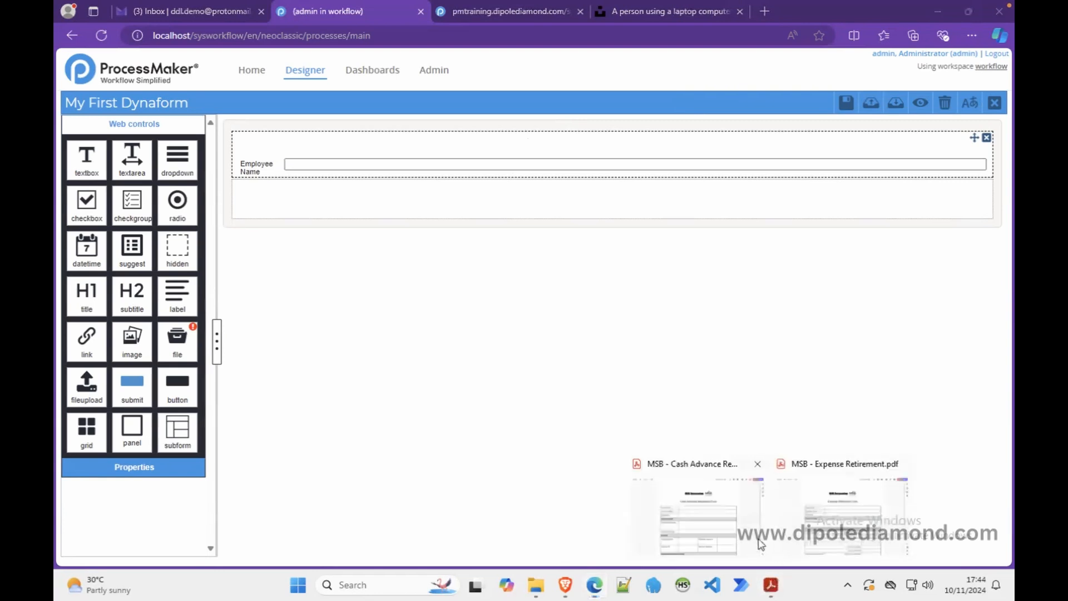
pyautogui.click(702, 511)
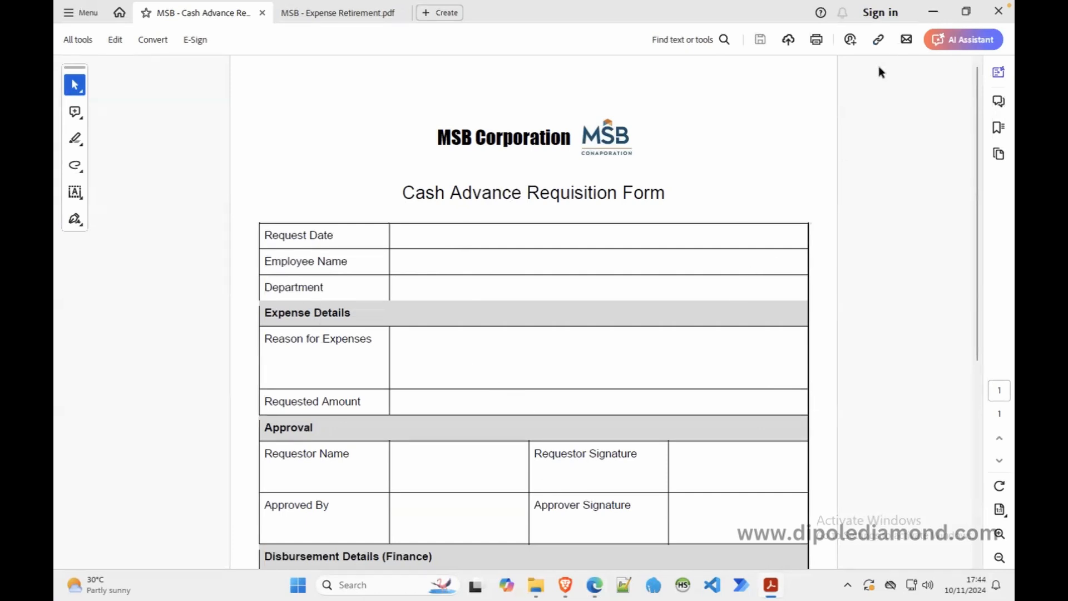
pyautogui.click(933, 16)
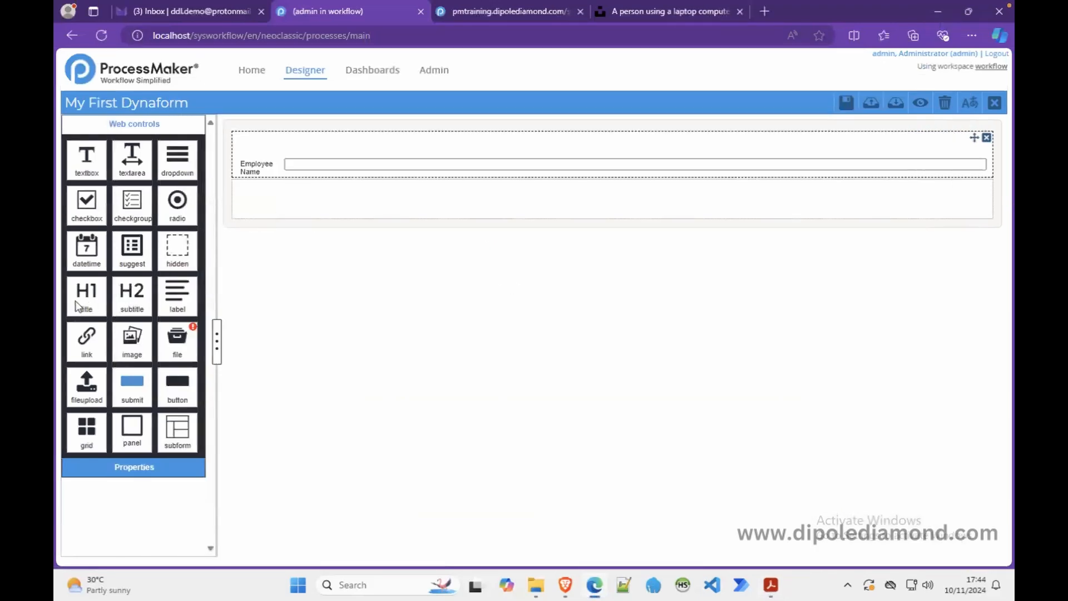
# - Place an H1 title control below Employee Name and select it
pyautogui.moveTo(76, 305); pyautogui.dragTo(330, 201)
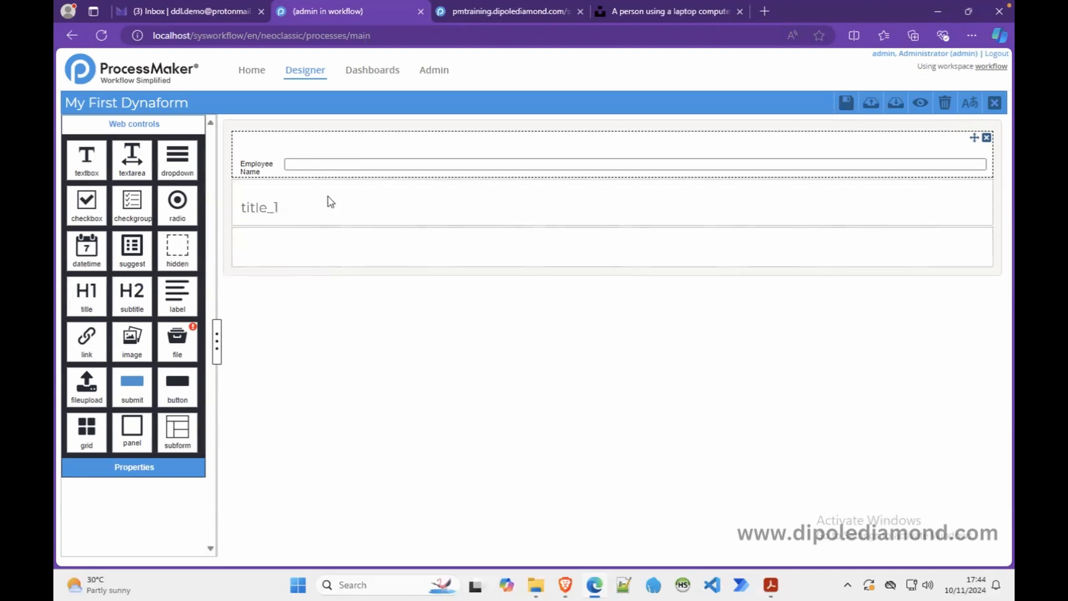
pyautogui.click(280, 209)
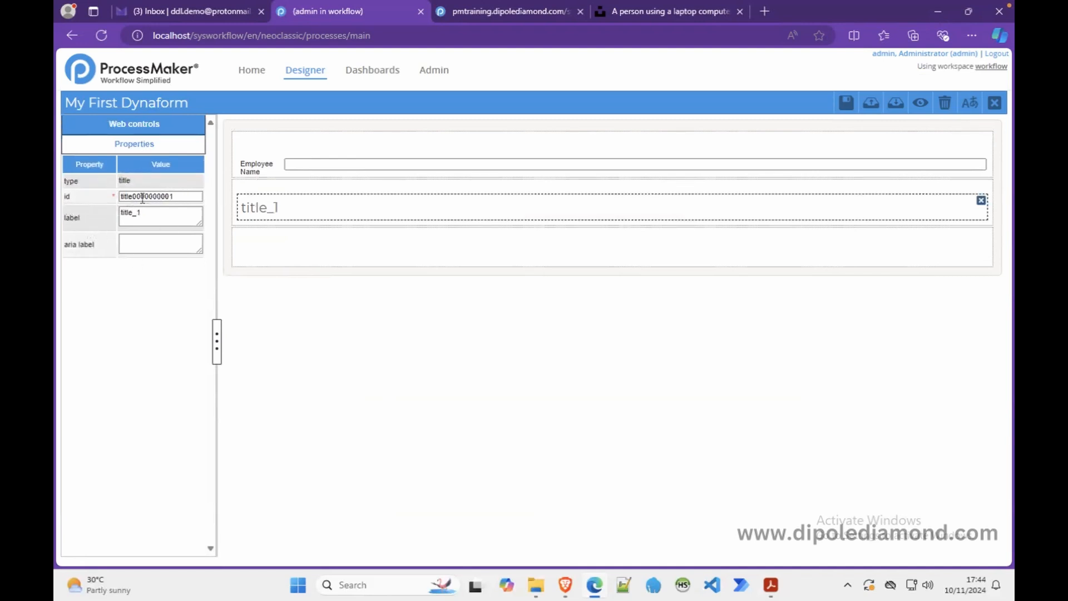
# - Replace the title's generated id with form_title
pyautogui.moveTo(183, 197); pyautogui.dragTo(100, 198)
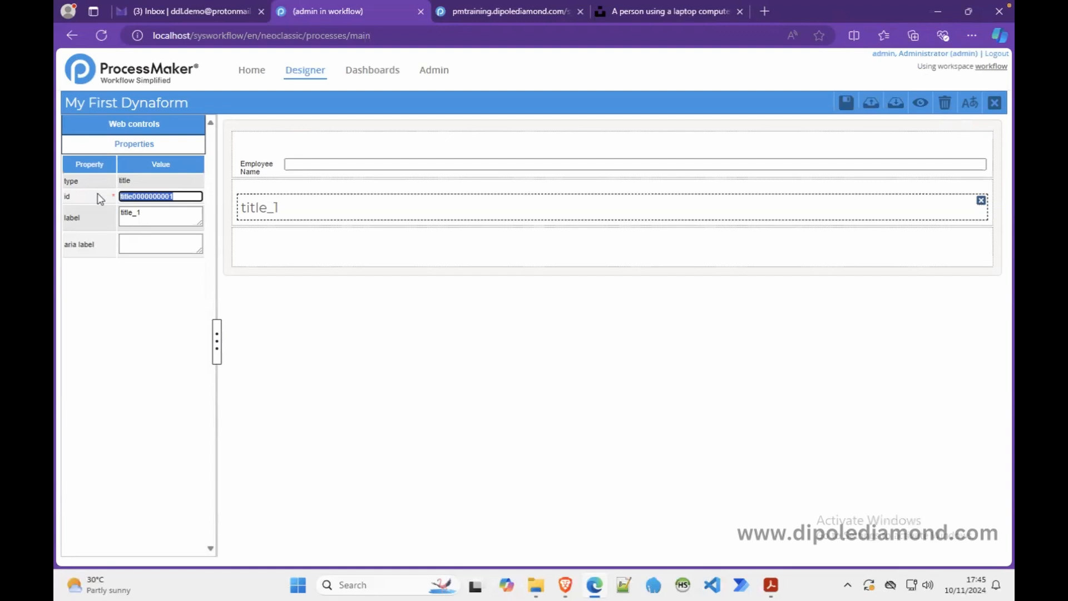
pyautogui.write('form')
pyautogui.write('_title')
# - Change the title's label from title_1 to 'Employee Leave Request Form'
pyautogui.click(147, 212)
pyautogui.moveTo(146, 213); pyautogui.dragTo(98, 217)
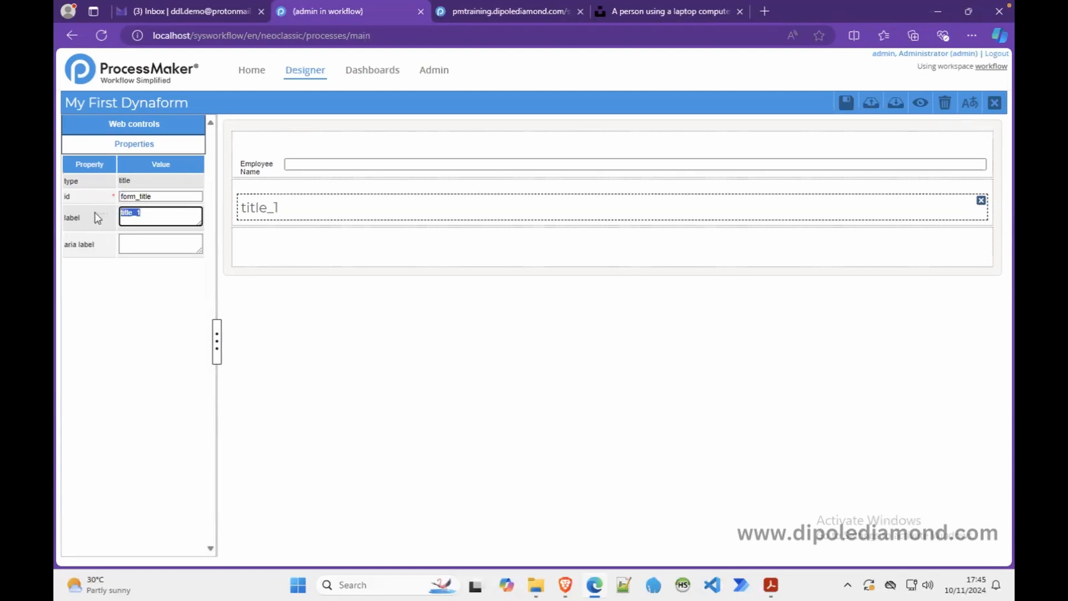
pyautogui.write('Employee Lea')
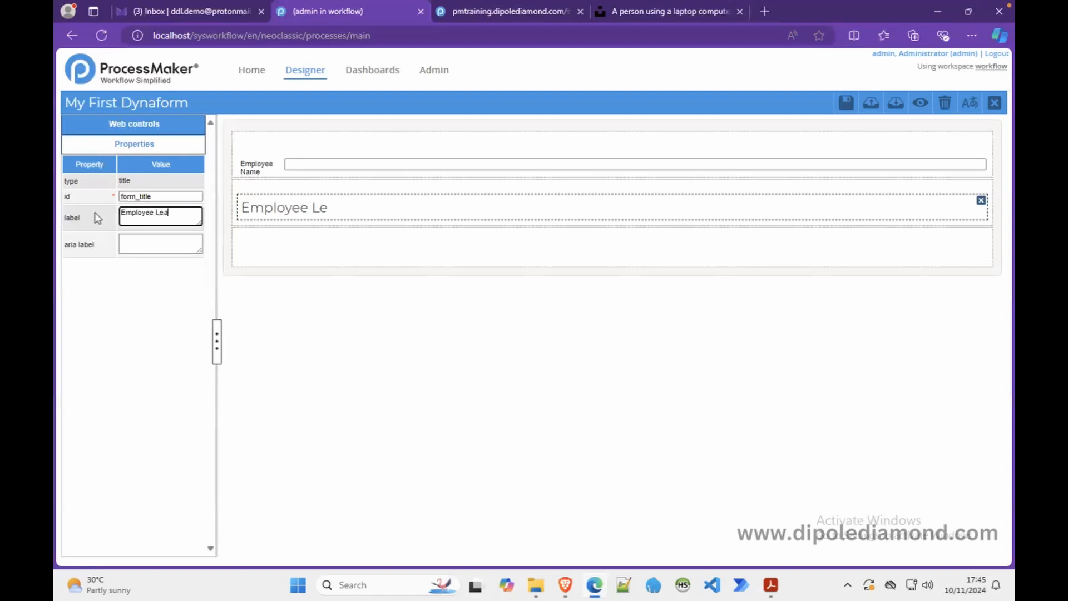
pyautogui.write('ve Request Form')
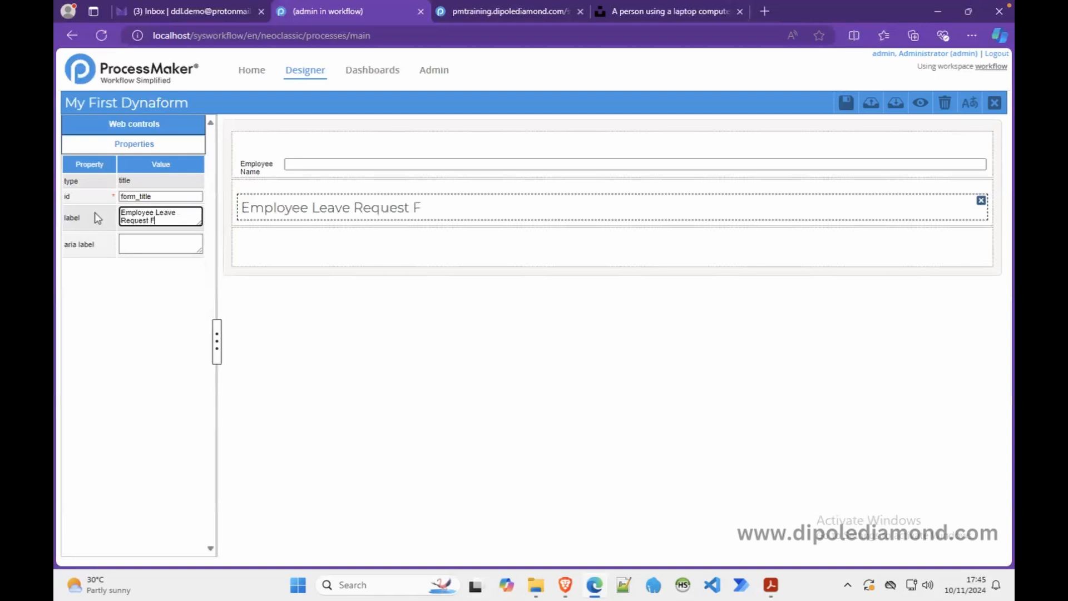
pyautogui.click(286, 258)
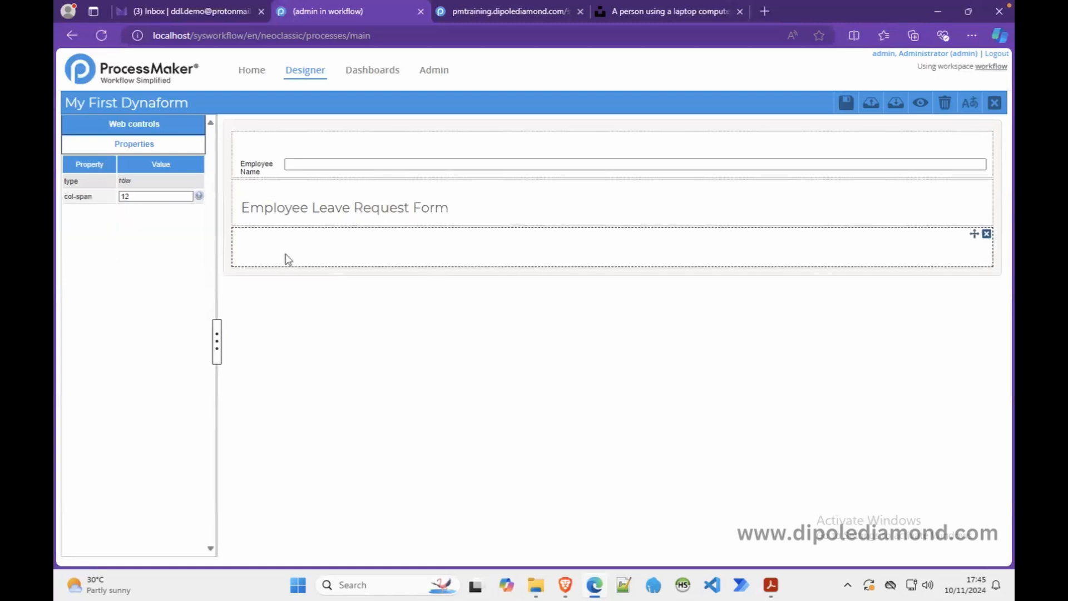
pyautogui.click(358, 205)
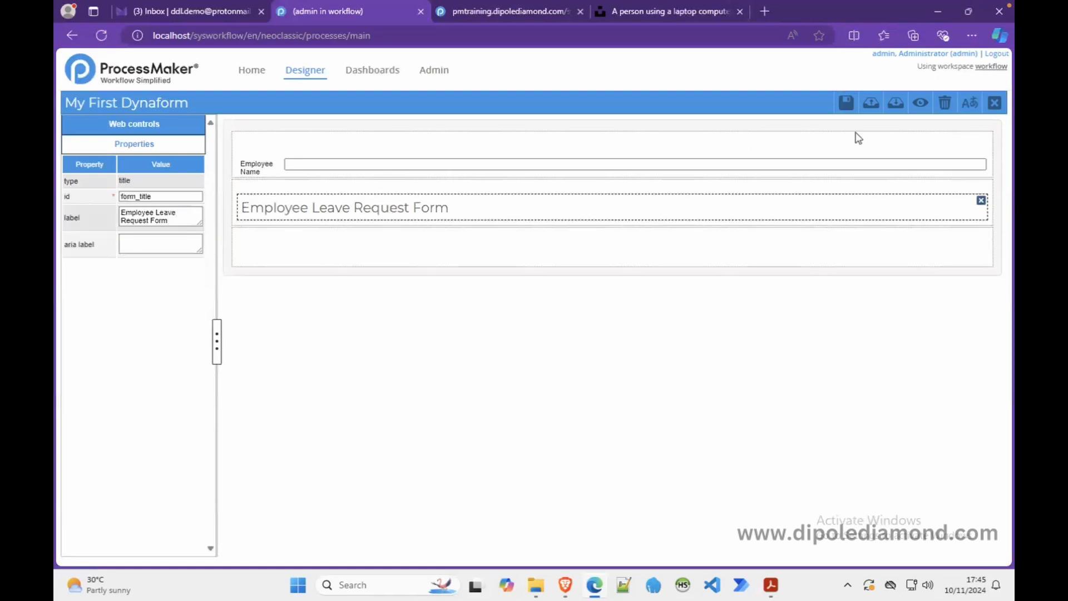
pyautogui.click(676, 188)
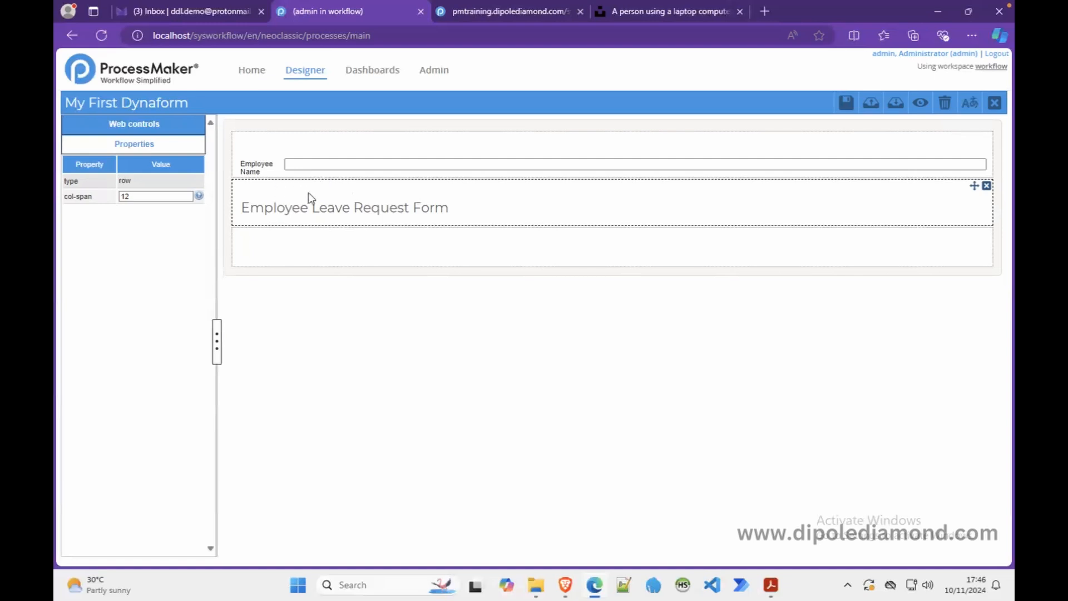
pyautogui.click(387, 201)
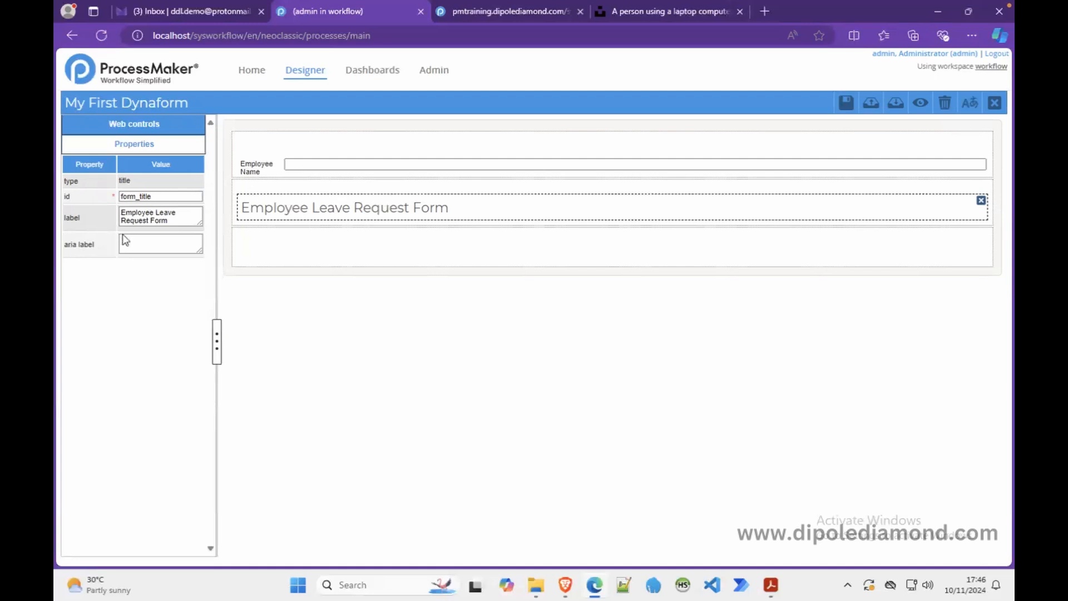
pyautogui.click(259, 189)
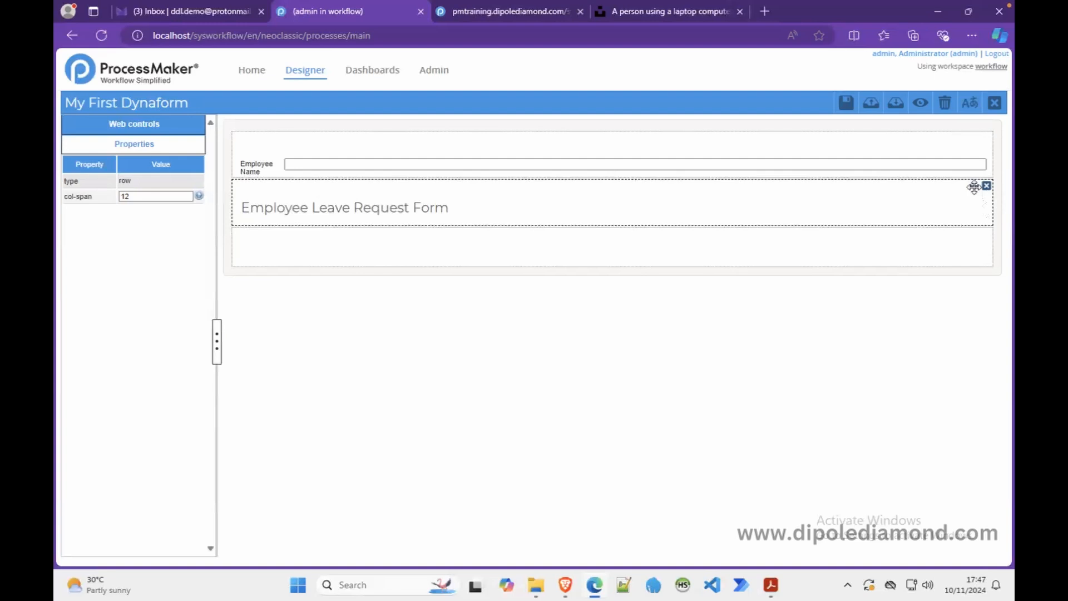
# - Move the 'Employee Leave Request Form' title row above the Employee Name row
pyautogui.moveTo(973, 186); pyautogui.dragTo(982, 146)
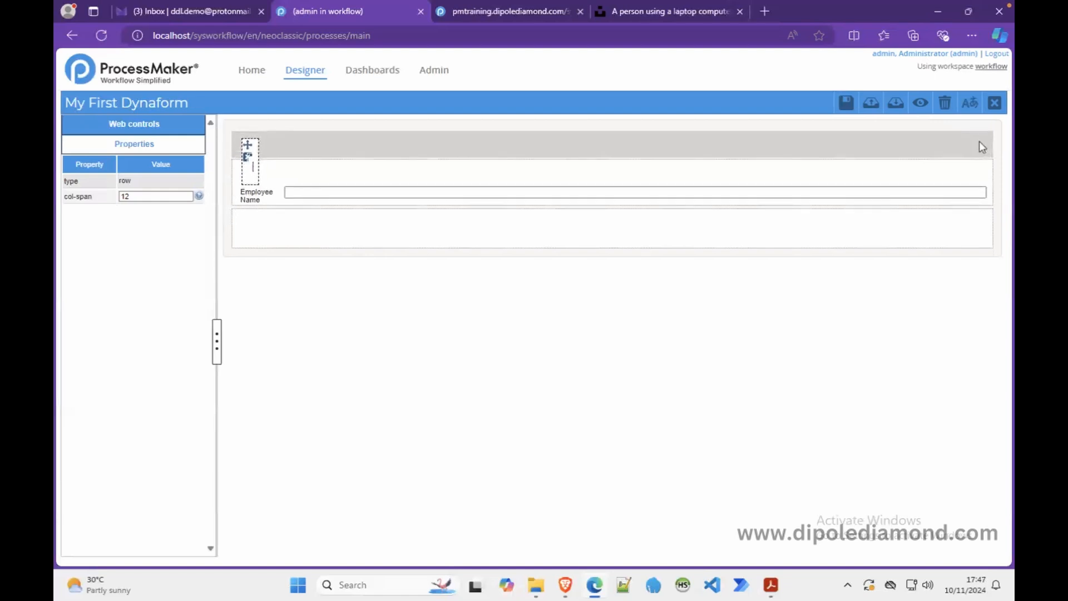
pyautogui.moveTo(979, 141); pyautogui.dragTo(978, 141)
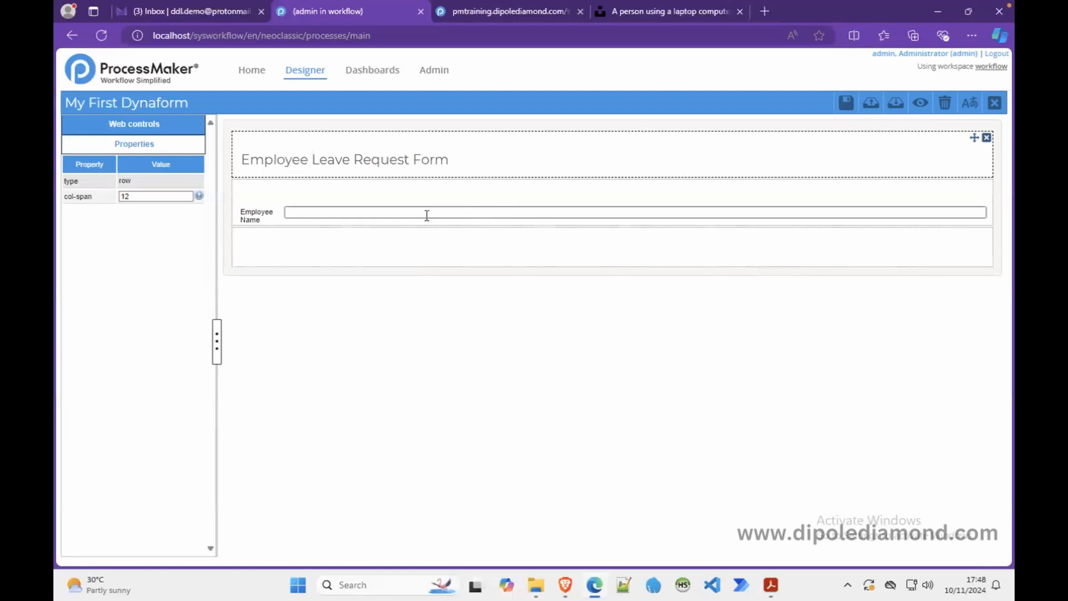
# - Drop an H2 subtitle control from Web controls just below the title row
pyautogui.click(165, 129)
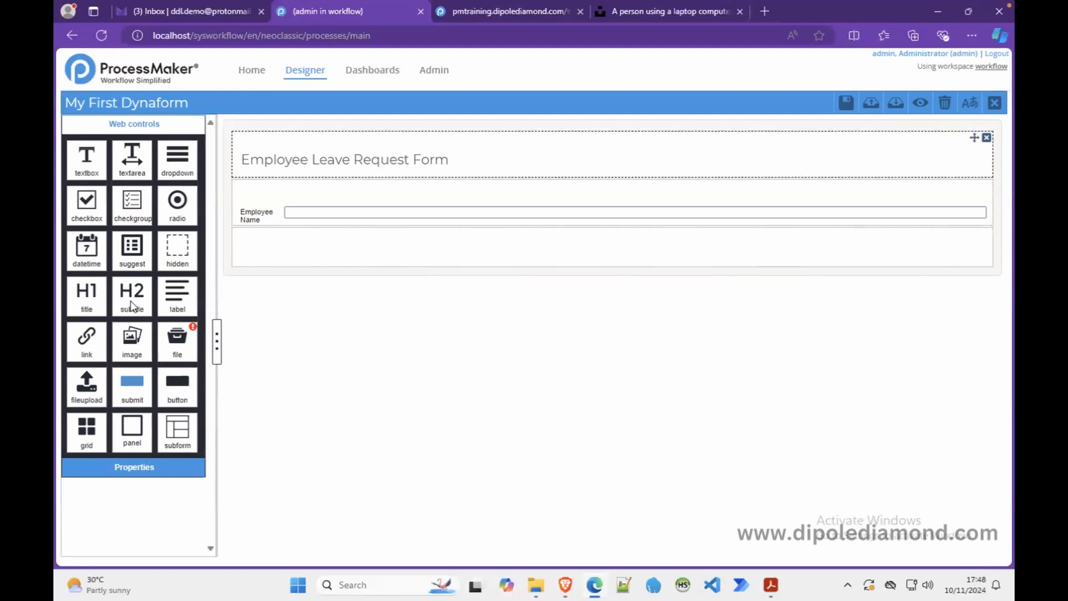
pyautogui.moveTo(132, 305); pyautogui.dragTo(305, 193)
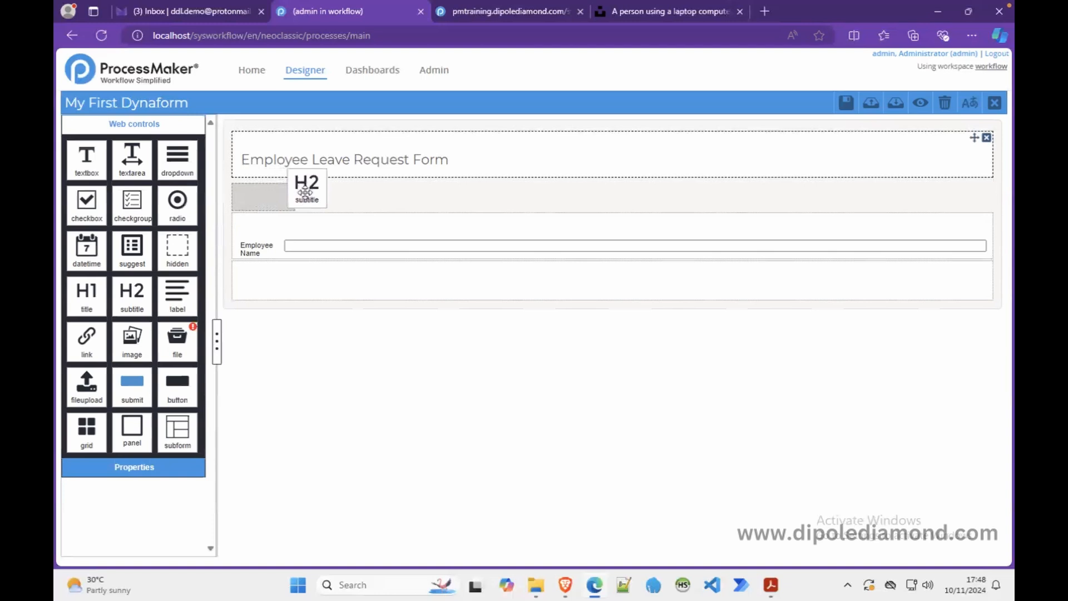
pyautogui.moveTo(305, 192); pyautogui.dragTo(305, 193)
pyautogui.moveTo(305, 193); pyautogui.dragTo(305, 194)
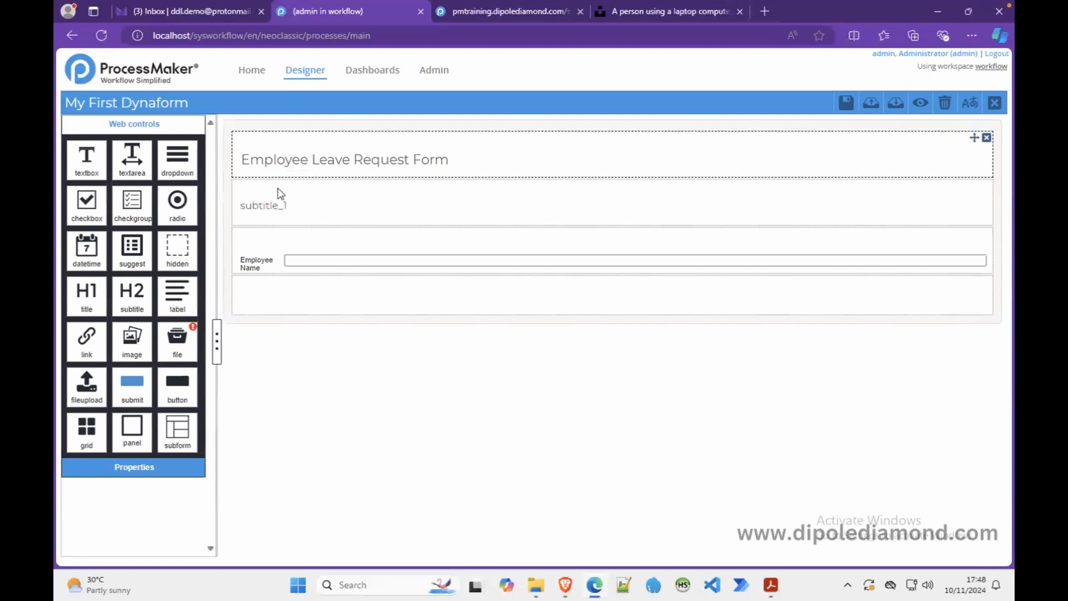
pyautogui.click(260, 191)
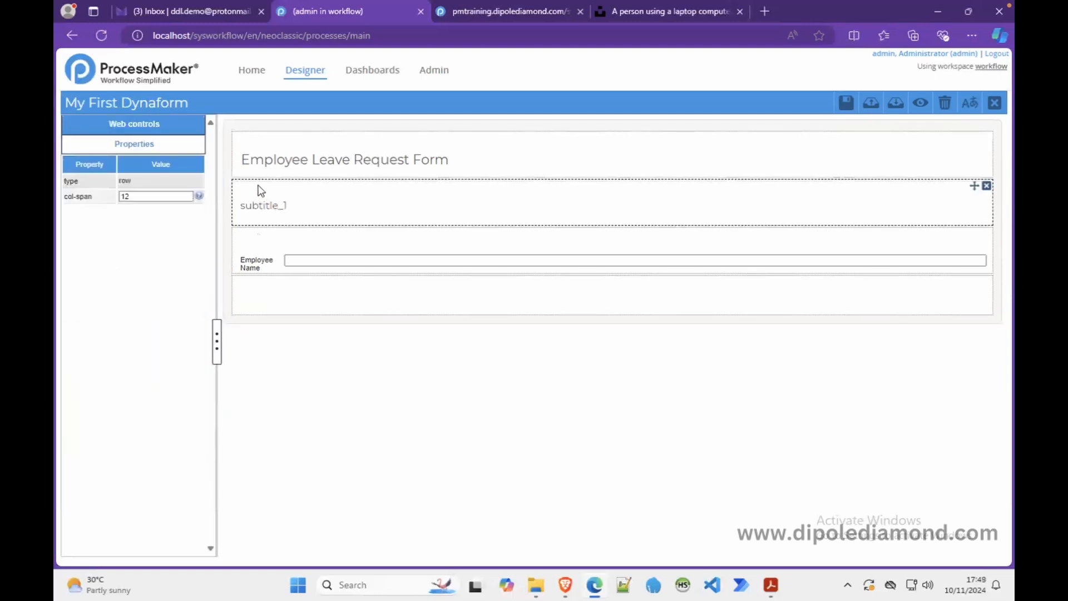
# - Select the subtitle and change its generated id to section_employee_details
pyautogui.click(296, 208)
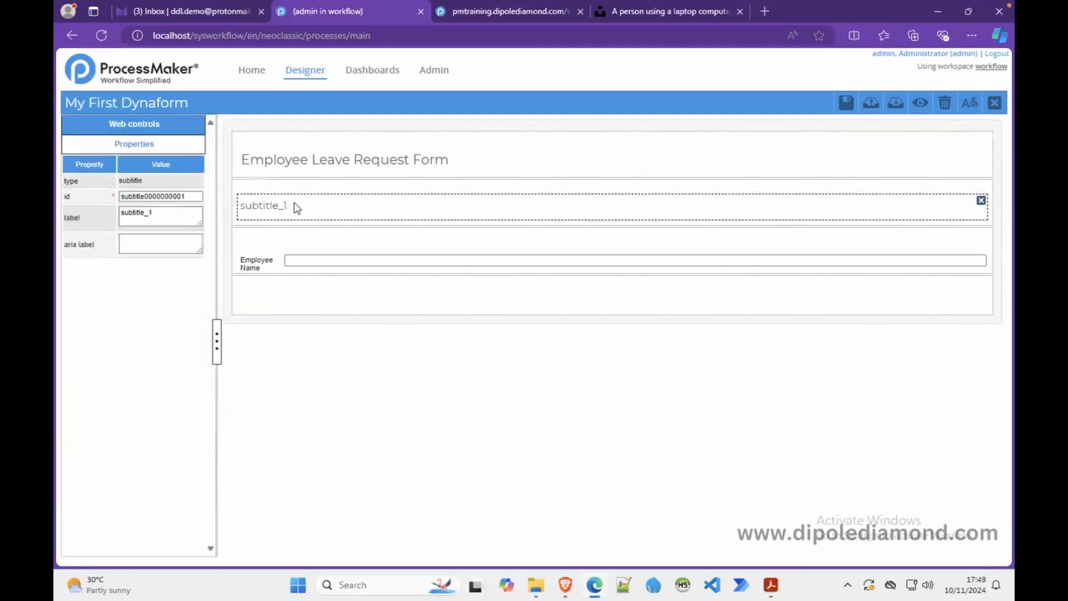
pyautogui.doubleClick(192, 197)
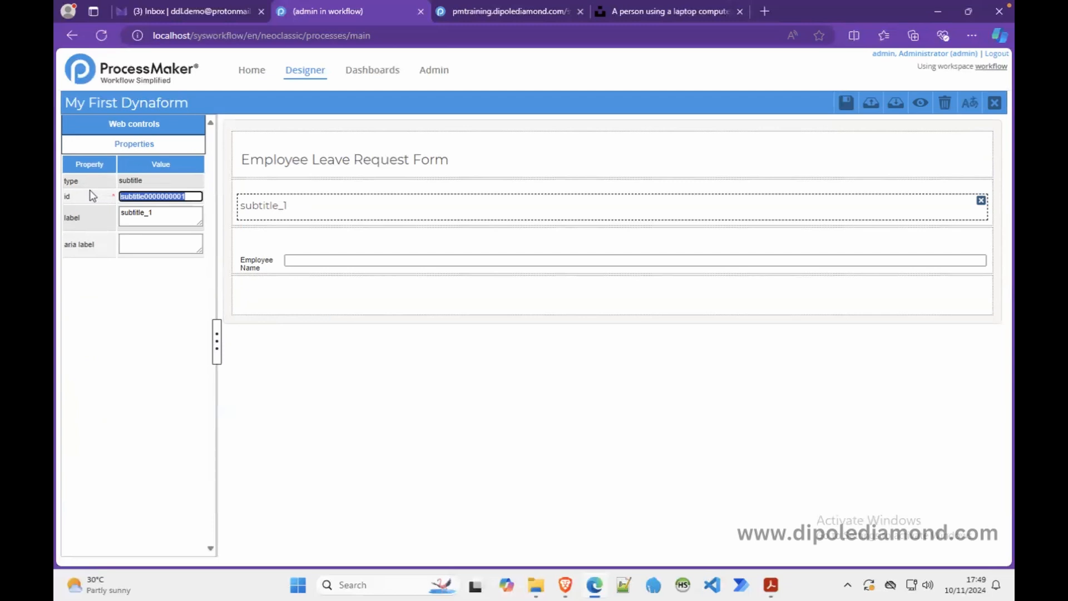
pyautogui.write('sec')
pyautogui.write('tion')
pyautogui.write('s')
pyautogui.write('_')
pyautogui.write('employee')
pyautogui.write('_details')
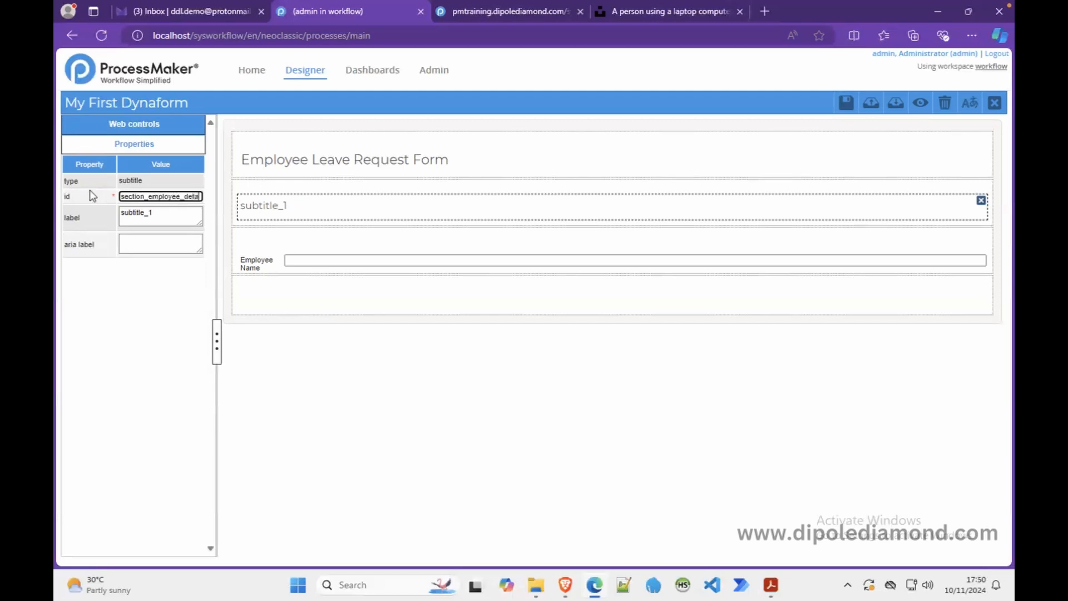
# - Change the subtitle label from subtitle_1 to 'EMPLOYEE DETAILS' and preview the Dynaform
pyautogui.click(167, 214)
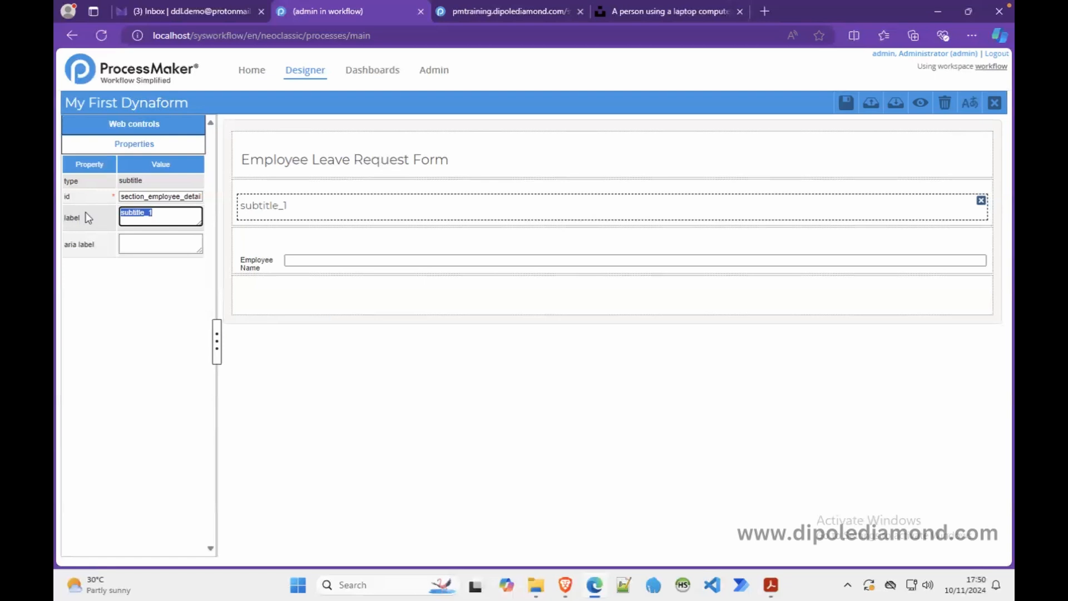
pyautogui.write('EMPLOYEE DETAILS')
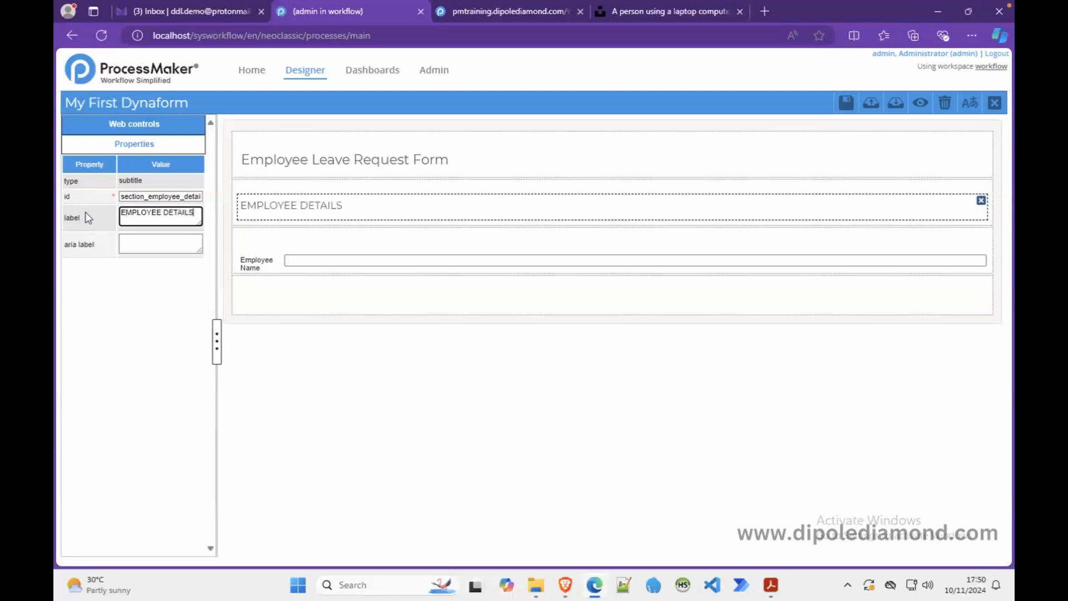
pyautogui.click(299, 294)
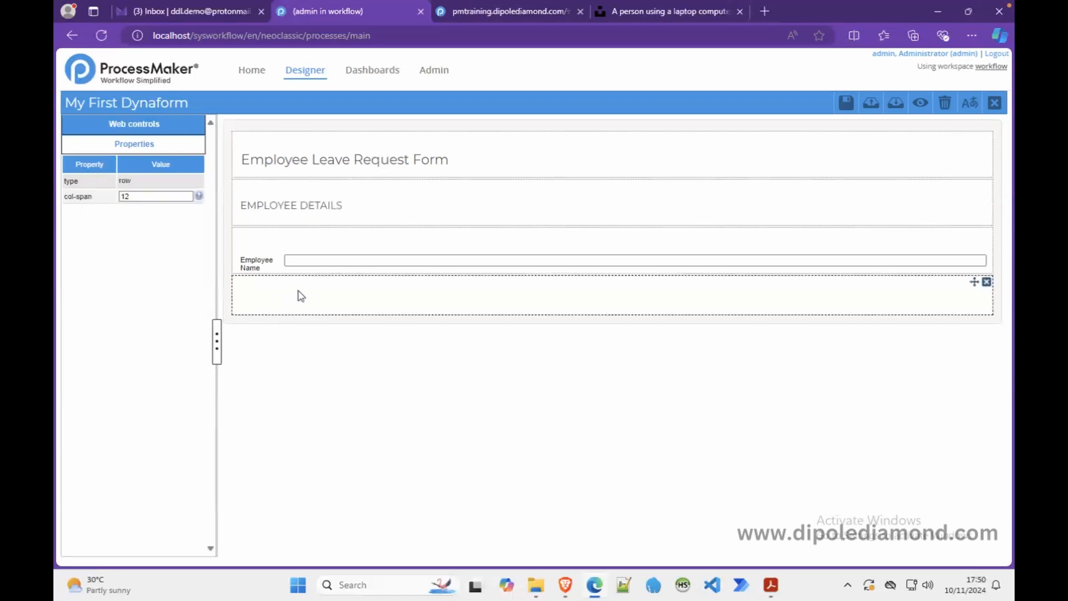
pyautogui.click(919, 102)
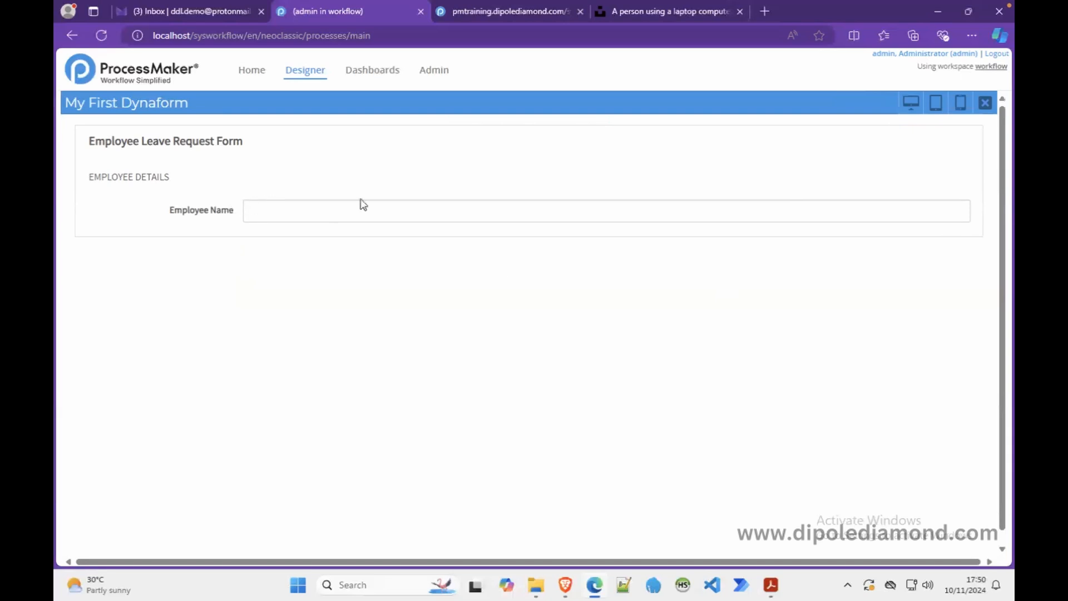
# - Back in the designer, change the Employee Name row's col-span from 12 to '6 6'
pyautogui.click(984, 103)
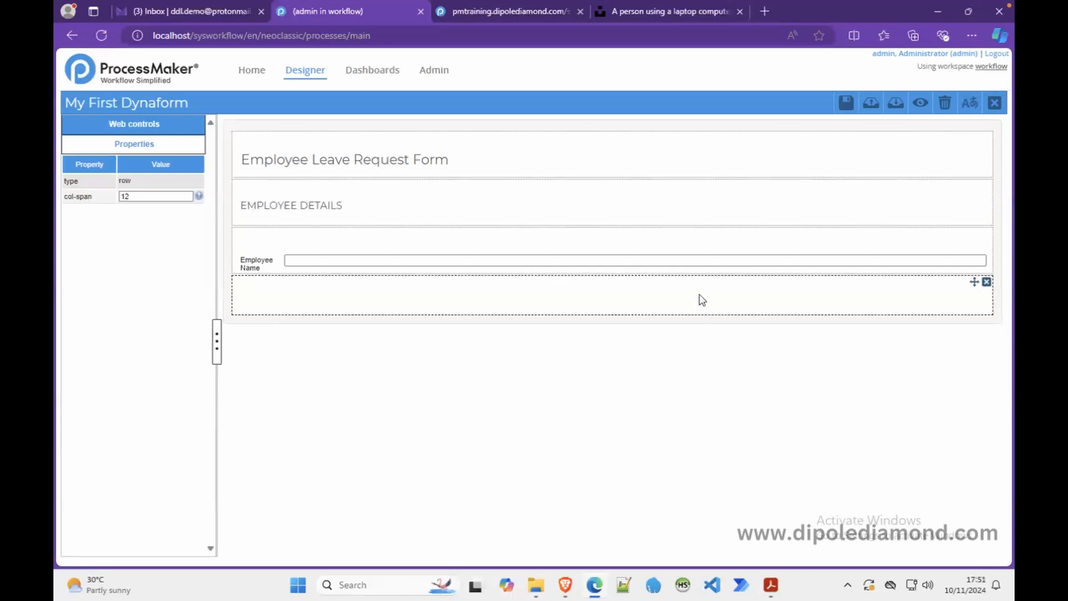
pyautogui.click(597, 241)
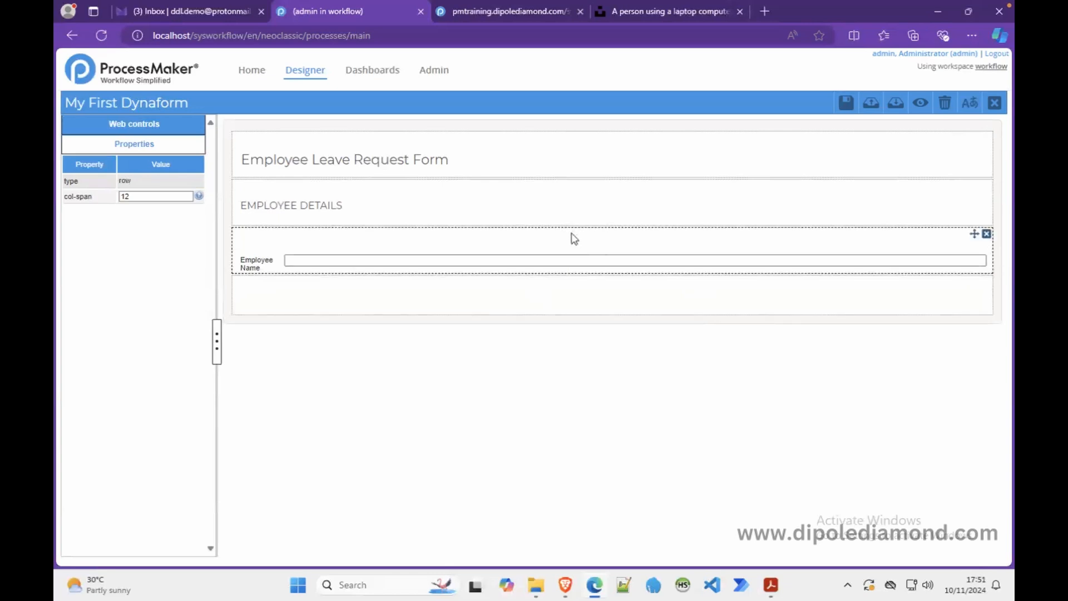
pyautogui.moveTo(139, 198); pyautogui.dragTo(98, 201)
pyautogui.write('6 6')
pyautogui.click(372, 245)
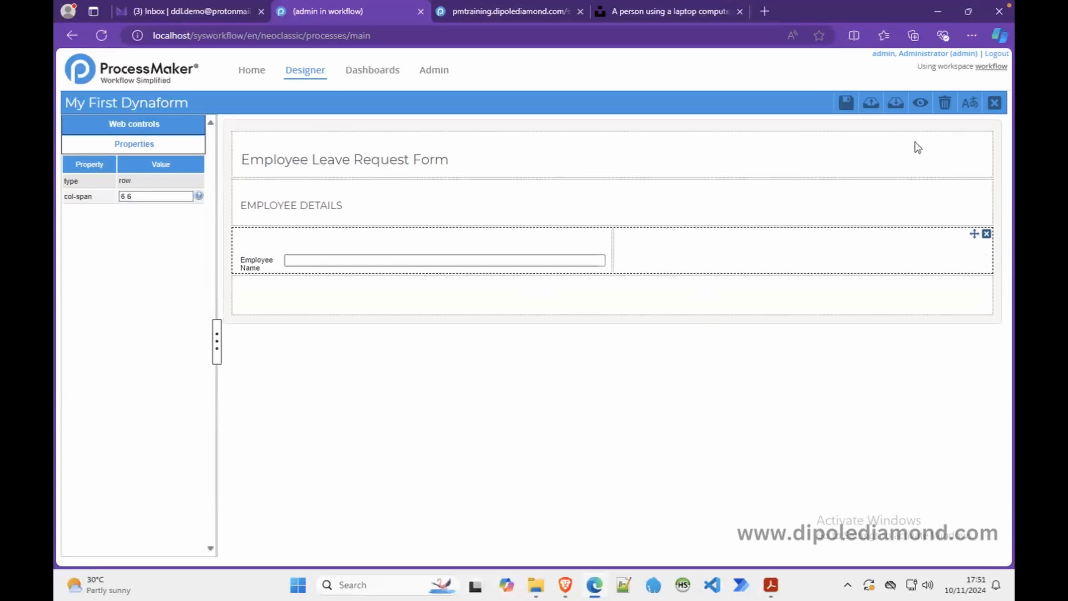
# - Preview the form and type a sample employee name into the Employee Name box
pyautogui.click(921, 105)
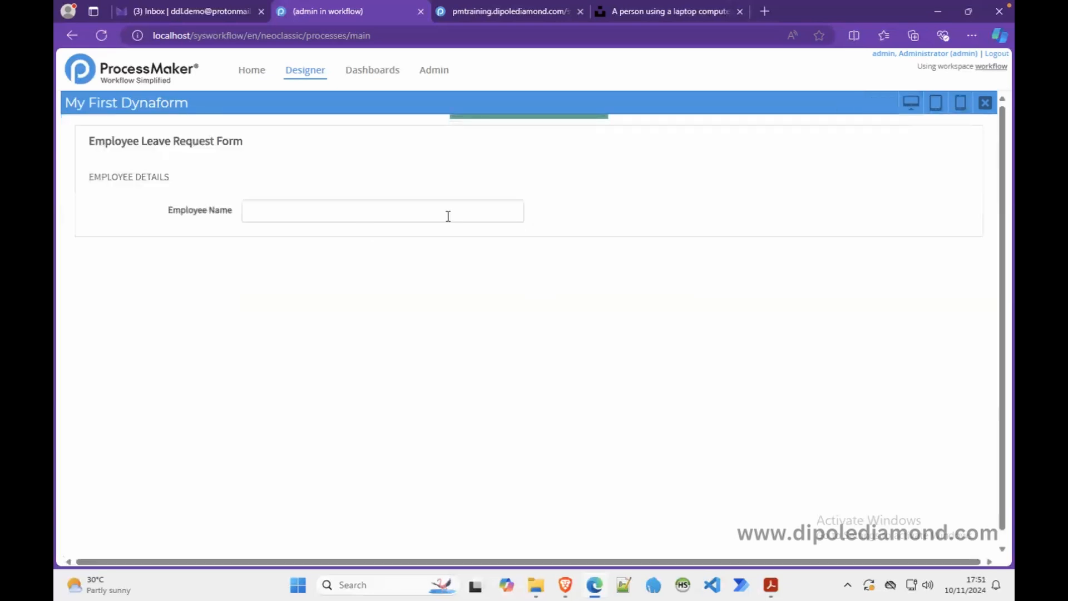
pyautogui.click(367, 210)
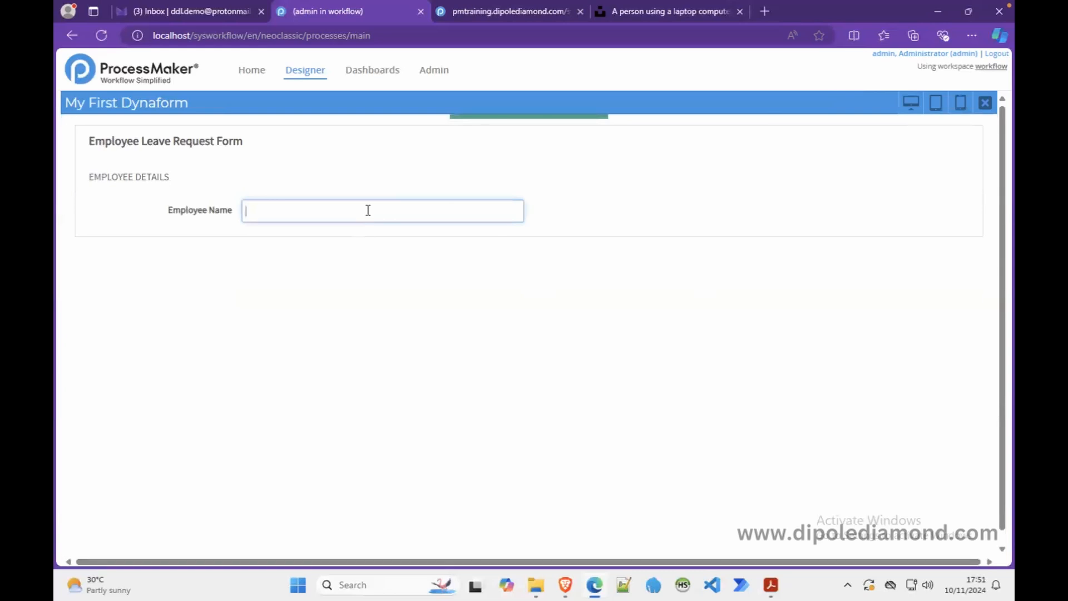
pyautogui.write('James Bond')
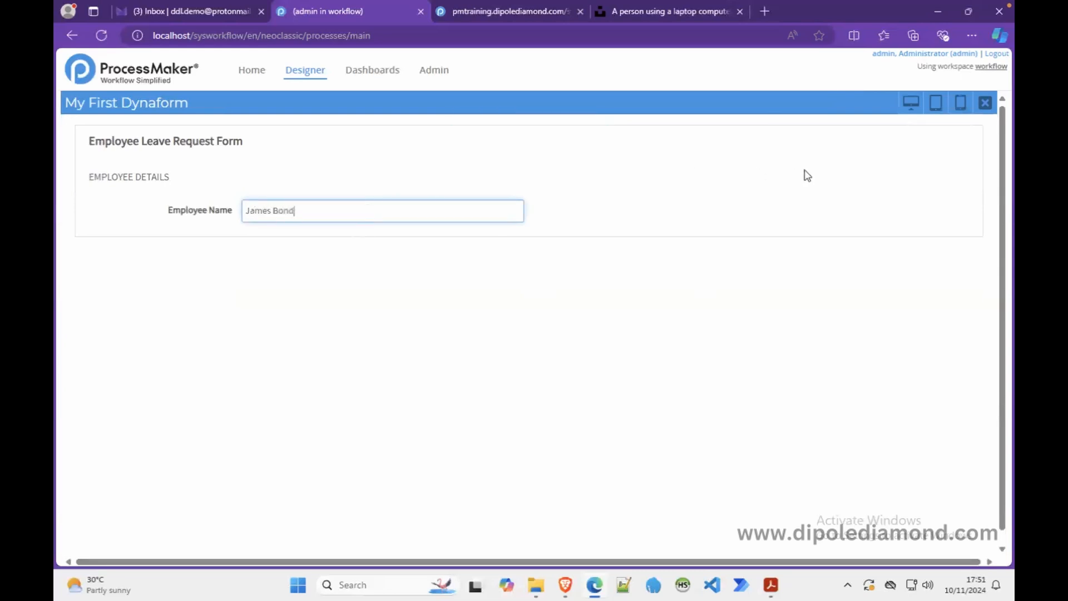
pyautogui.click(728, 227)
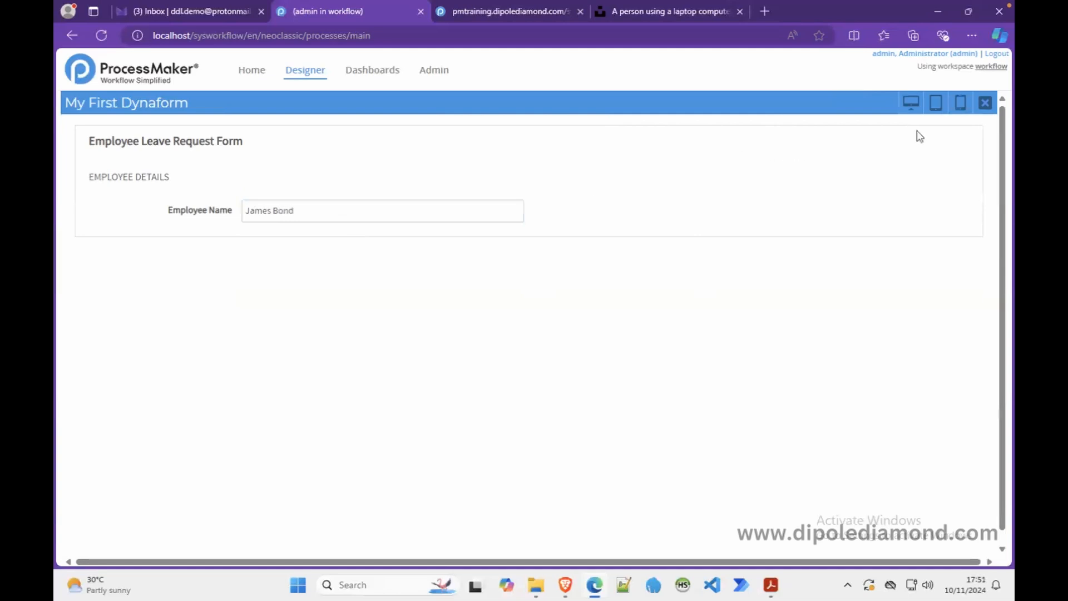
# - Place a datetime field in the right column, bound to the existing requestDate variable
pyautogui.click(985, 103)
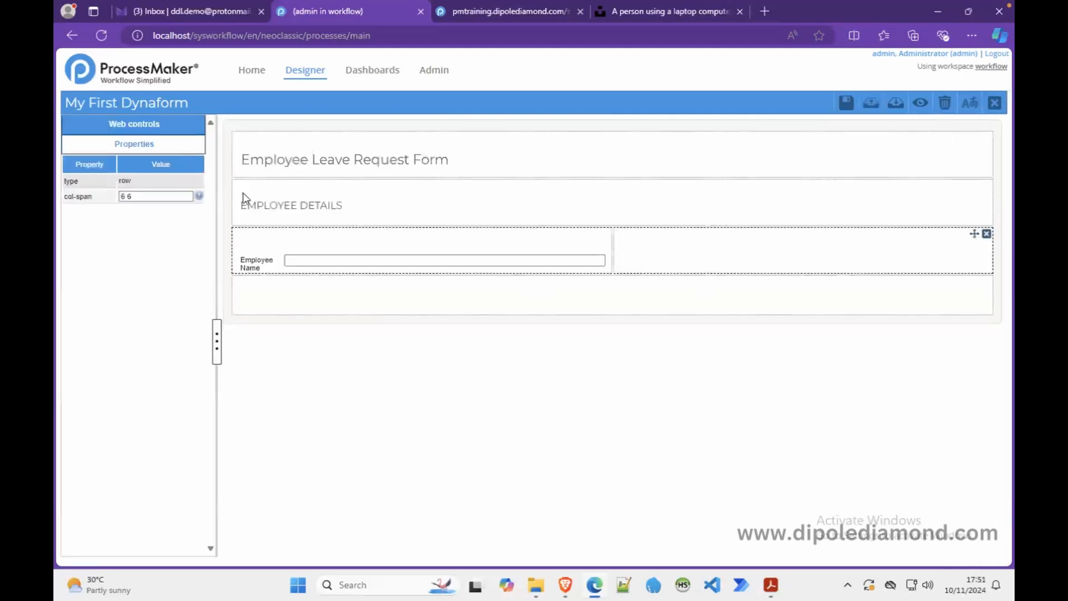
pyautogui.click(154, 127)
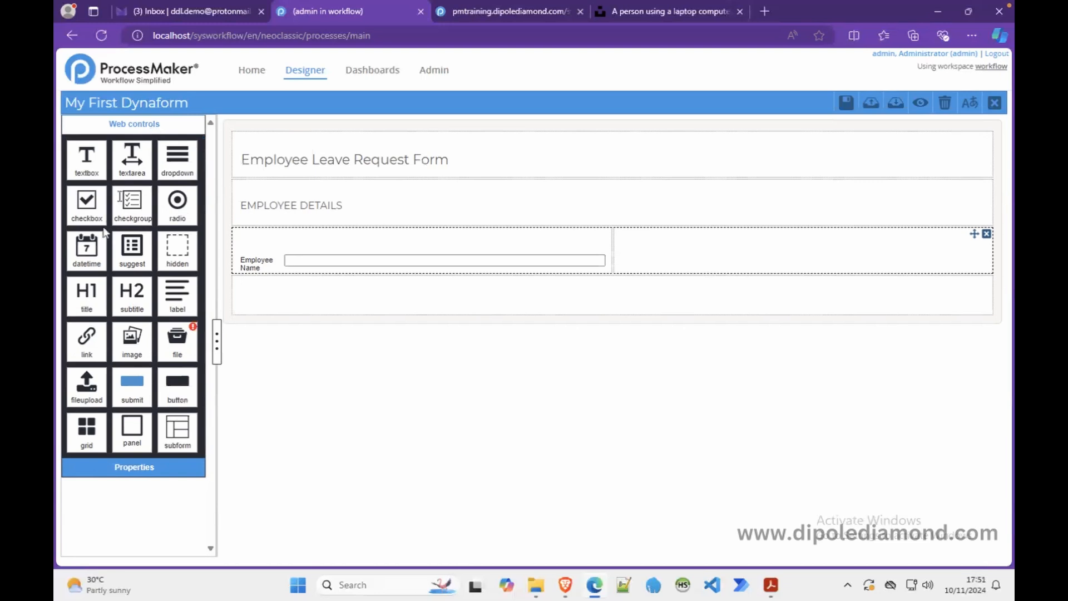
pyautogui.moveTo(89, 250); pyautogui.dragTo(653, 256)
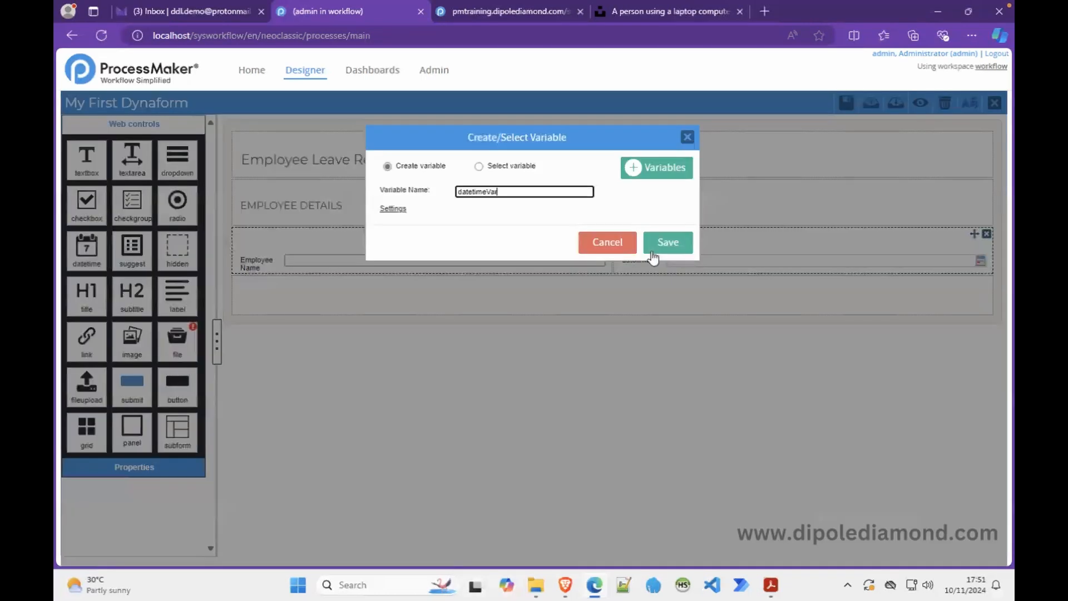
pyautogui.click(478, 167)
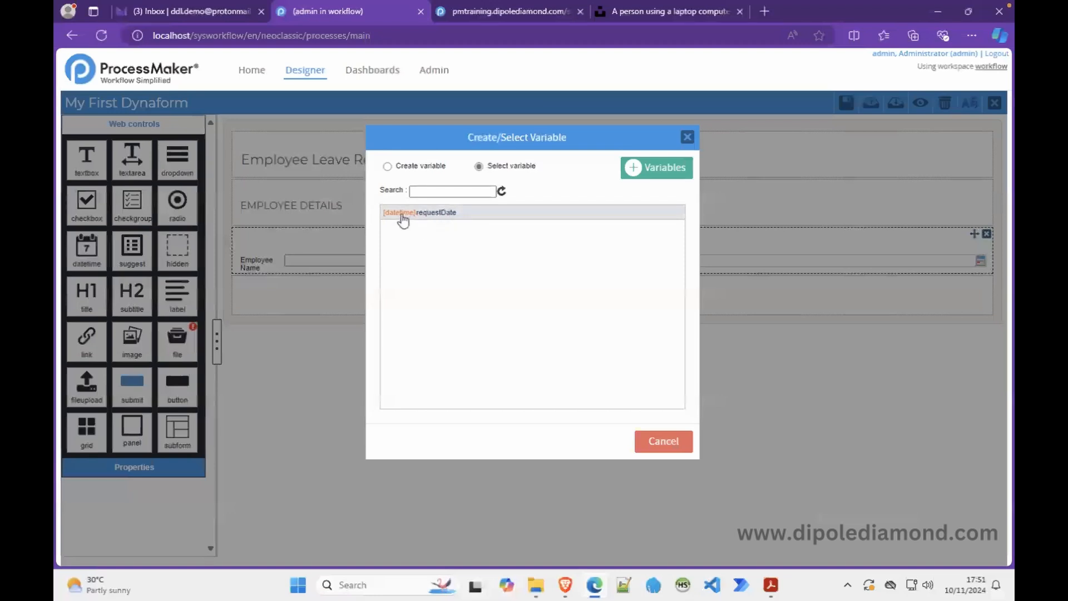
pyautogui.click(438, 214)
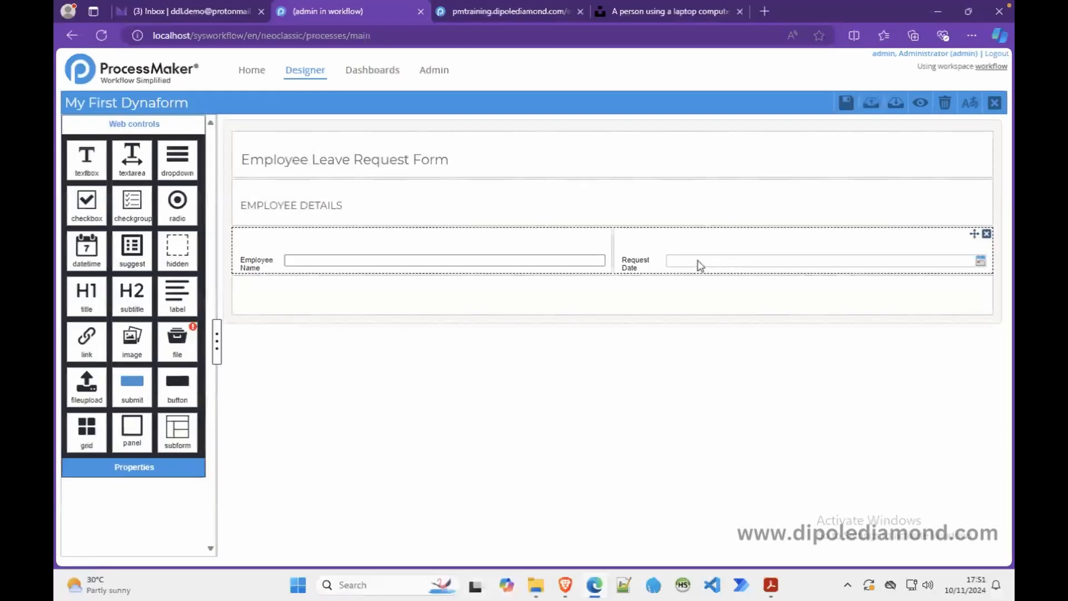
pyautogui.click(920, 103)
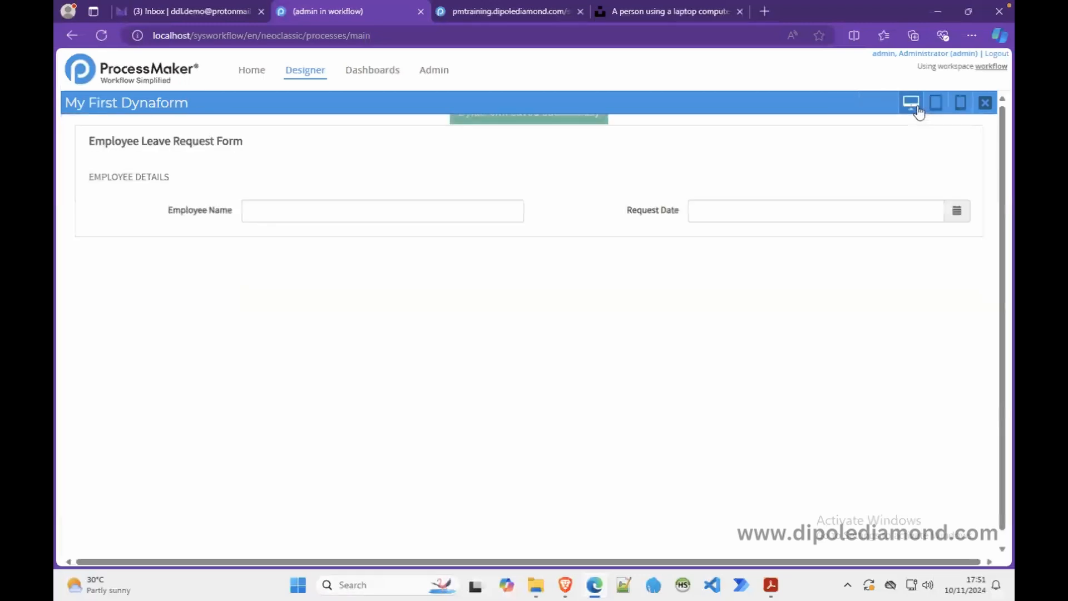
pyautogui.click(390, 211)
pyautogui.write('ffdsfsfsdfs')
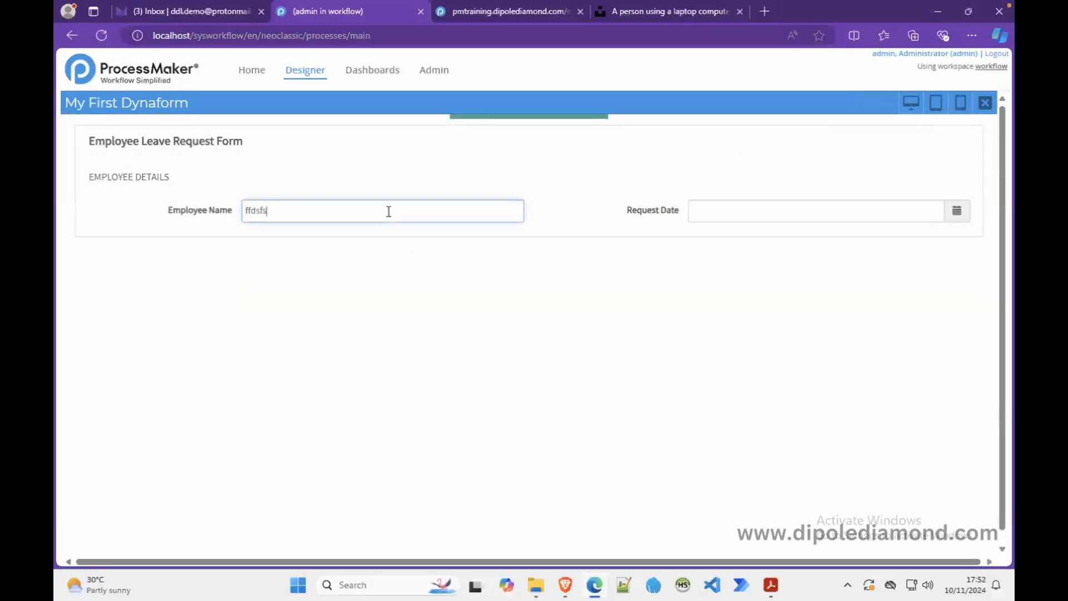
pyautogui.click(960, 216)
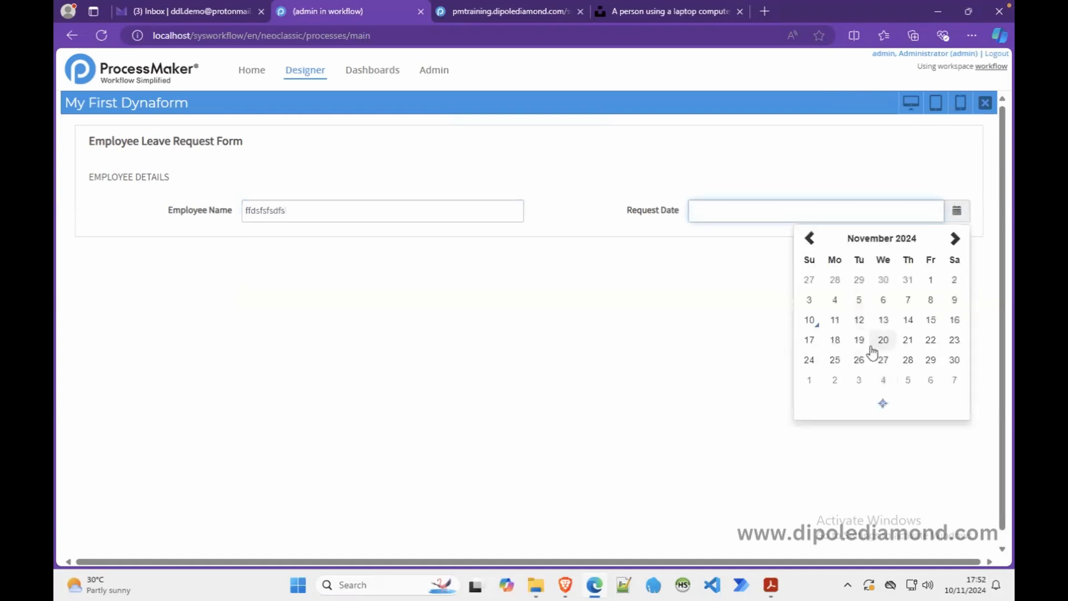
pyautogui.click(882, 321)
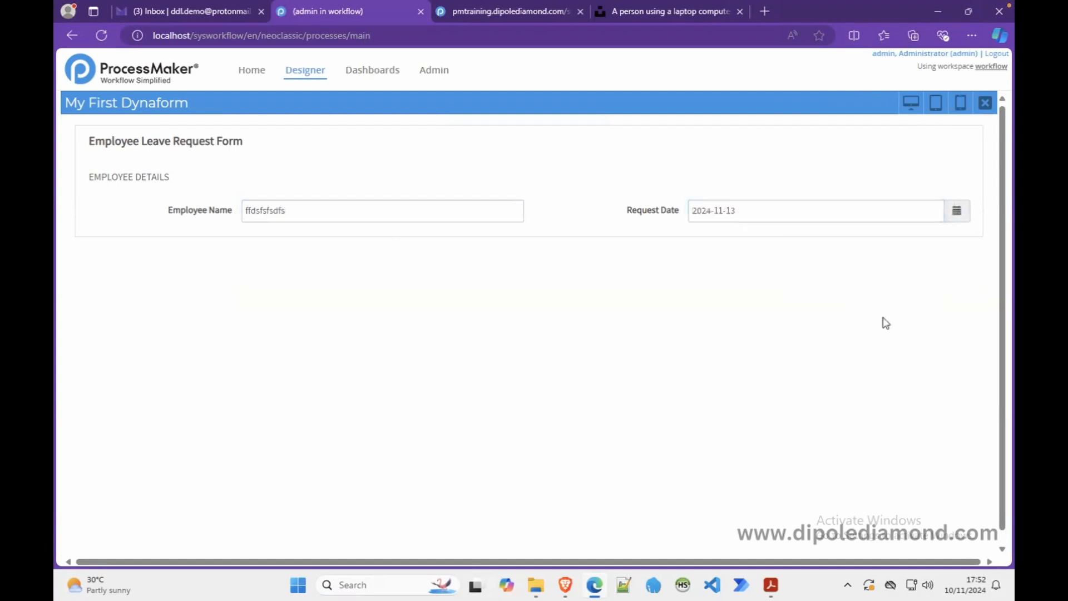
pyautogui.click(985, 103)
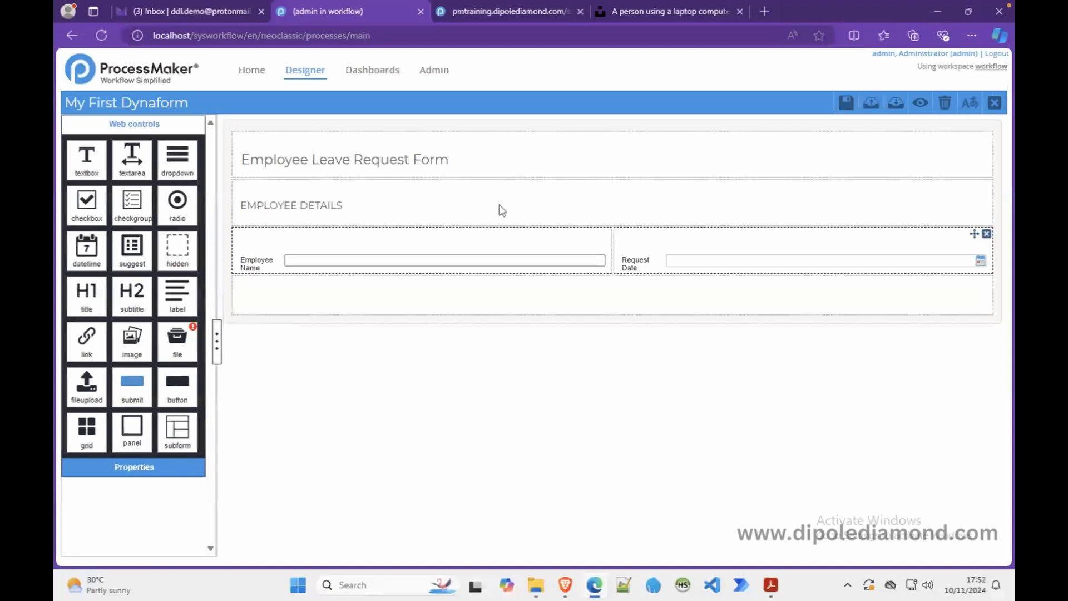
# - Inspect the form, title, subtitle, then Employee Name properties showing its employeeName link
pyautogui.click(400, 132)
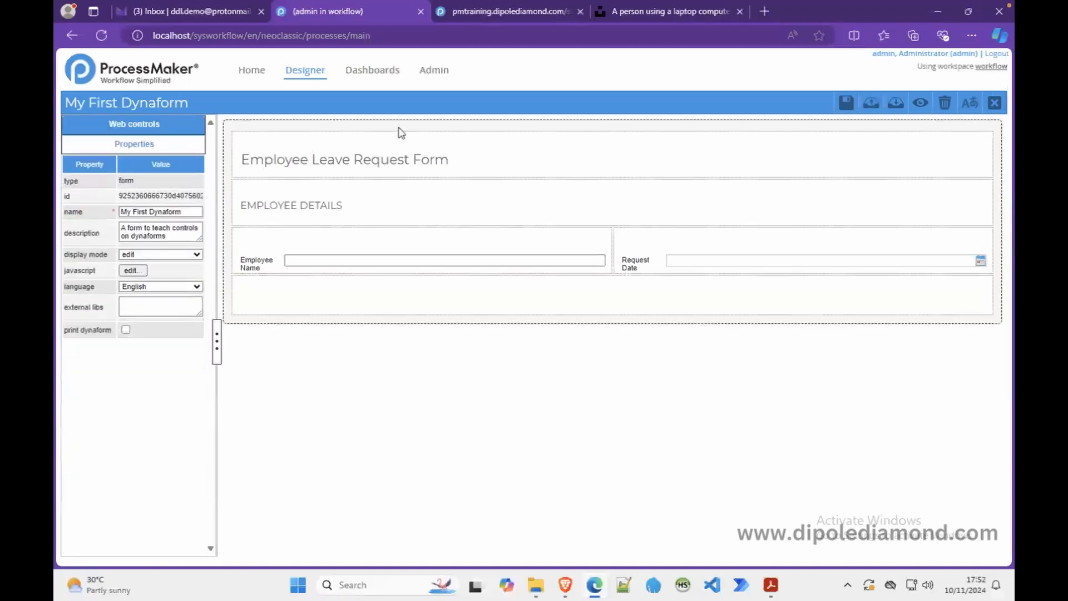
pyautogui.click(367, 157)
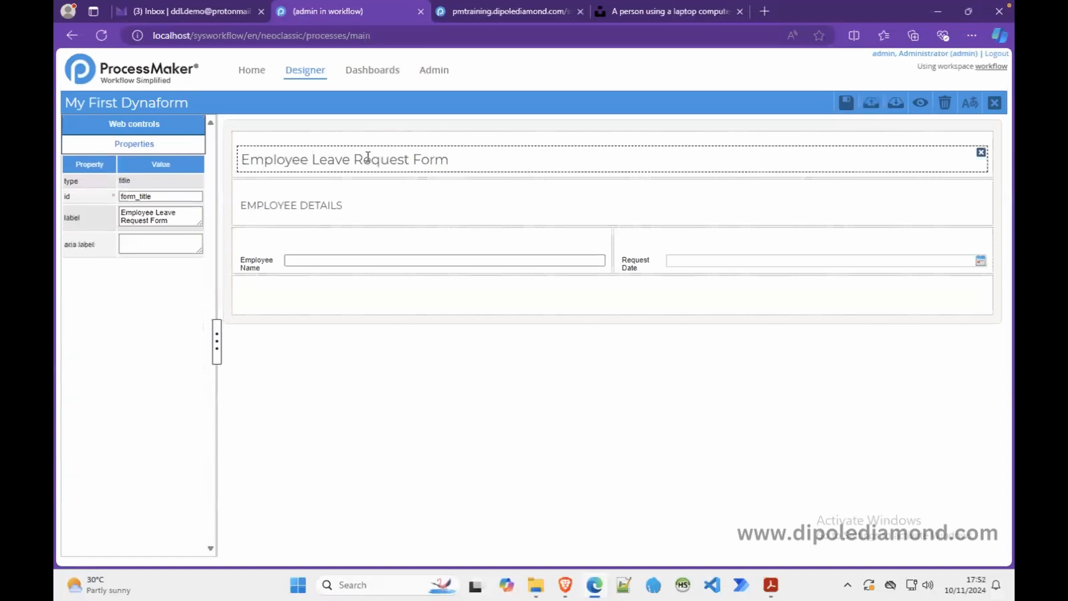
pyautogui.click(320, 205)
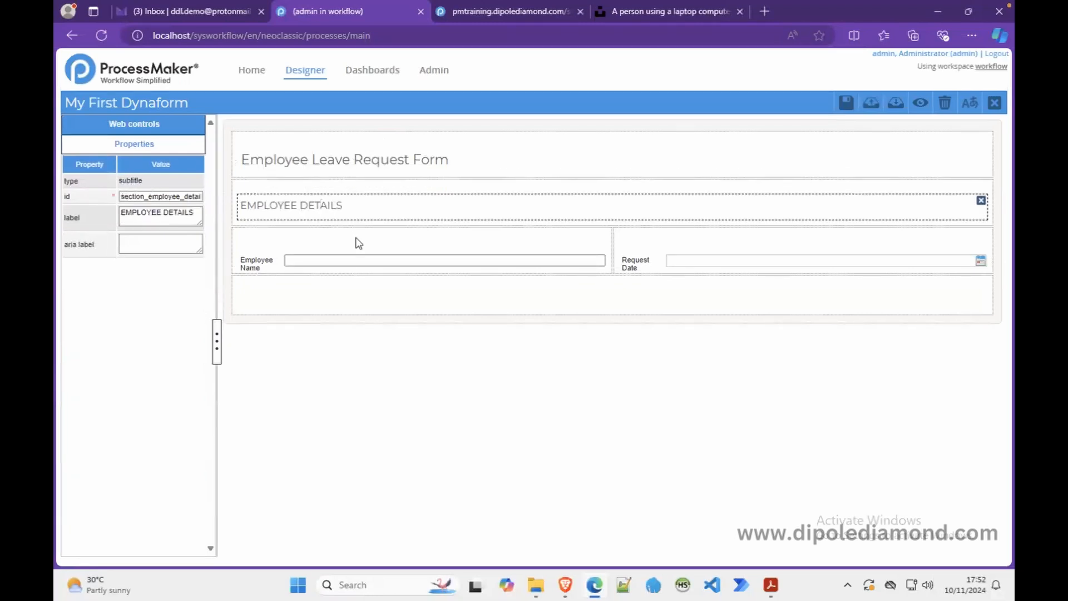
pyautogui.click(337, 257)
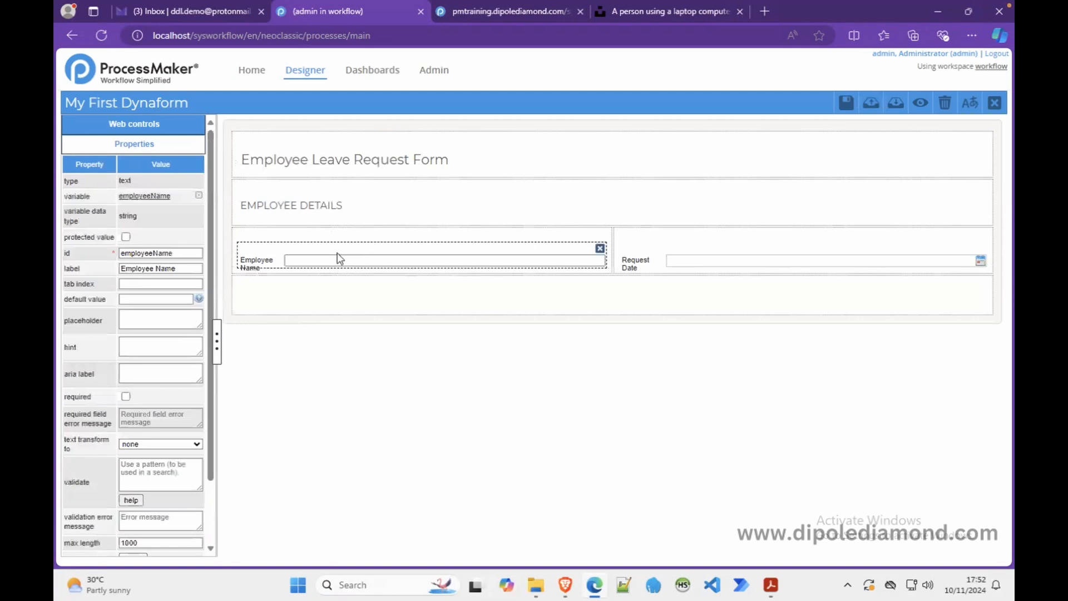
pyautogui.click(125, 127)
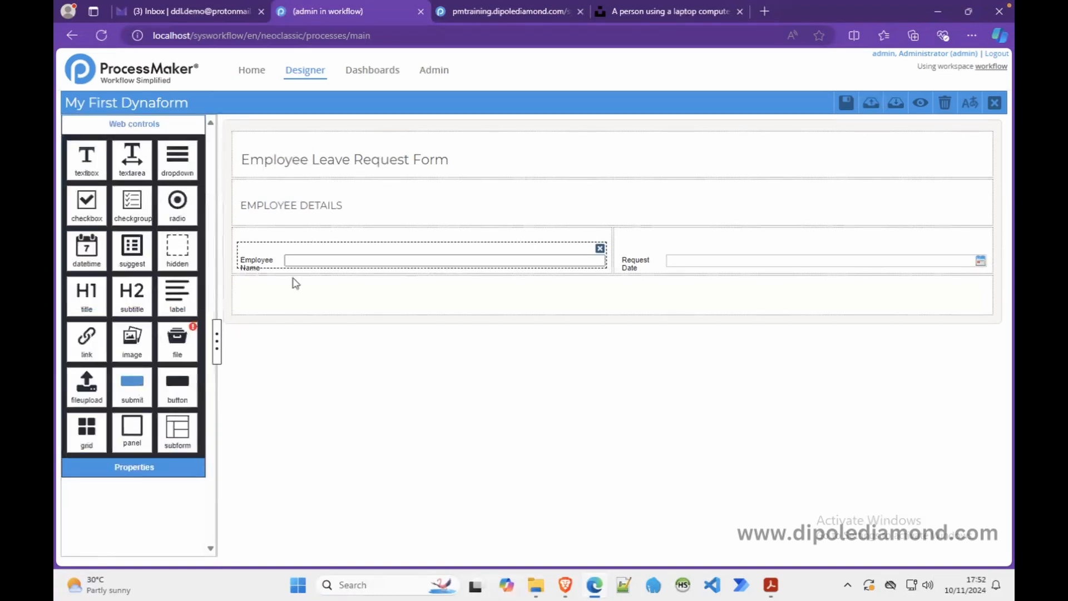
pyautogui.click(271, 257)
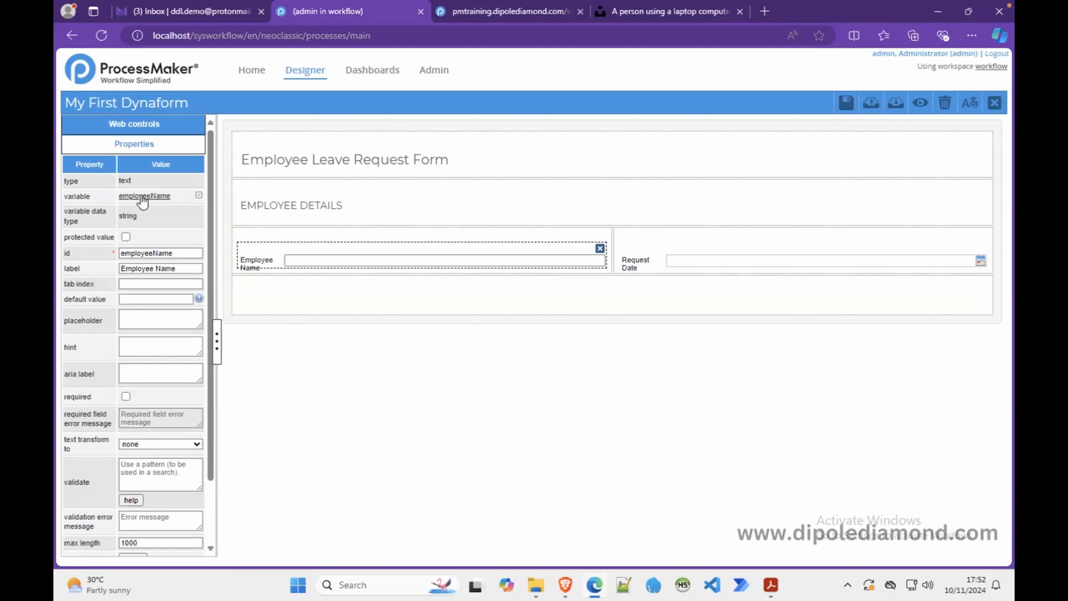
pyautogui.click(199, 196)
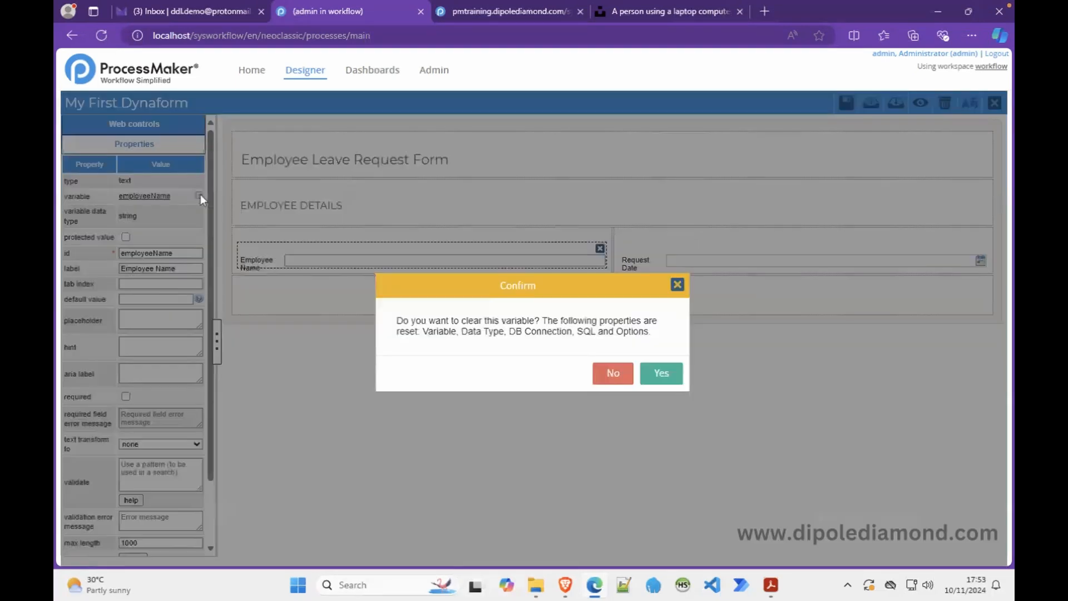
pyautogui.click(653, 372)
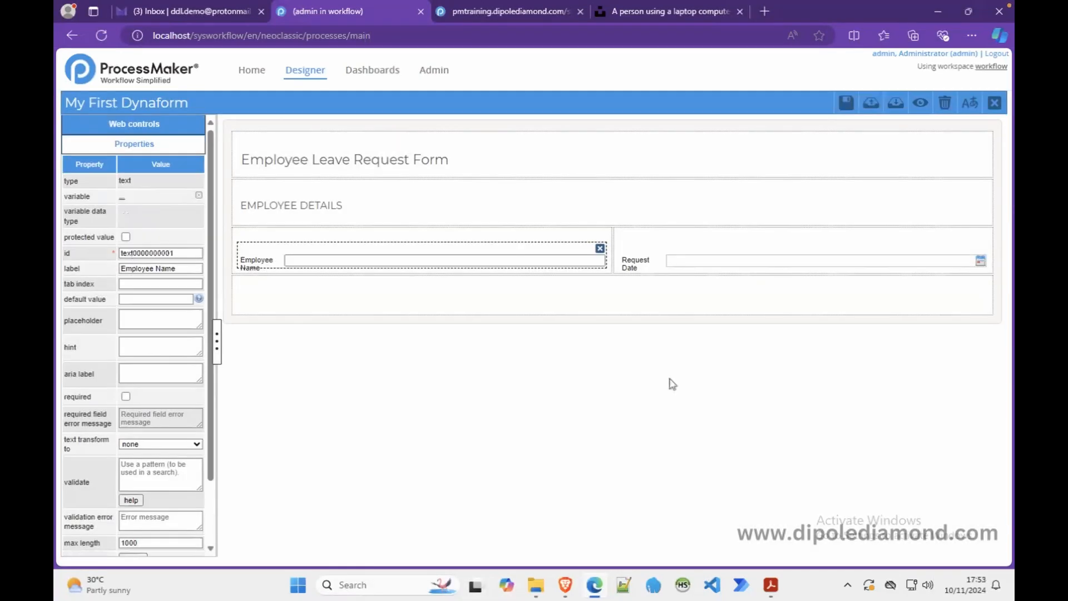
pyautogui.click(124, 201)
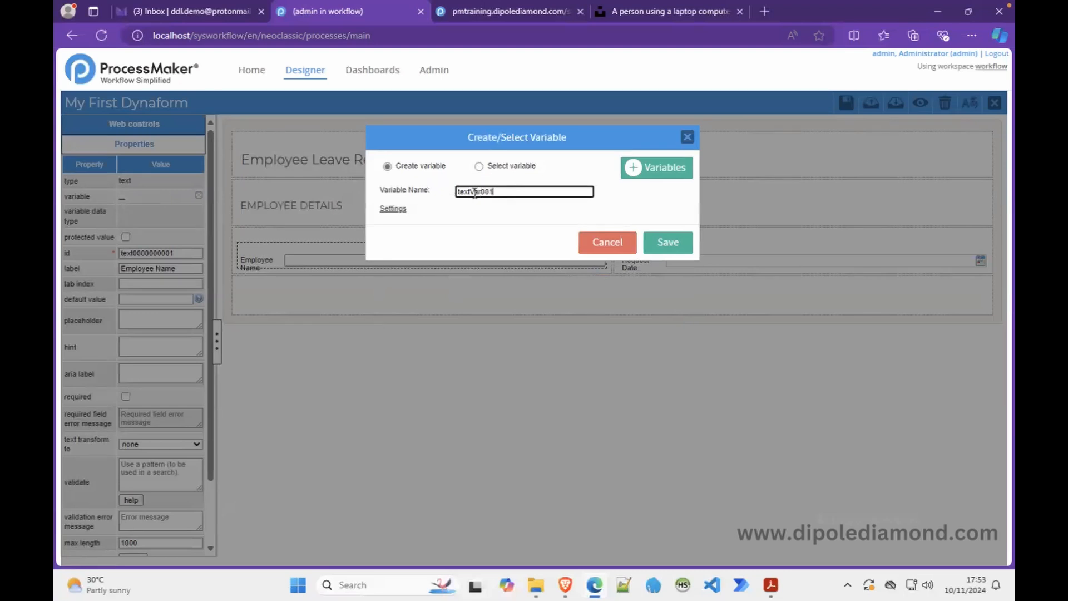
pyautogui.click(478, 166)
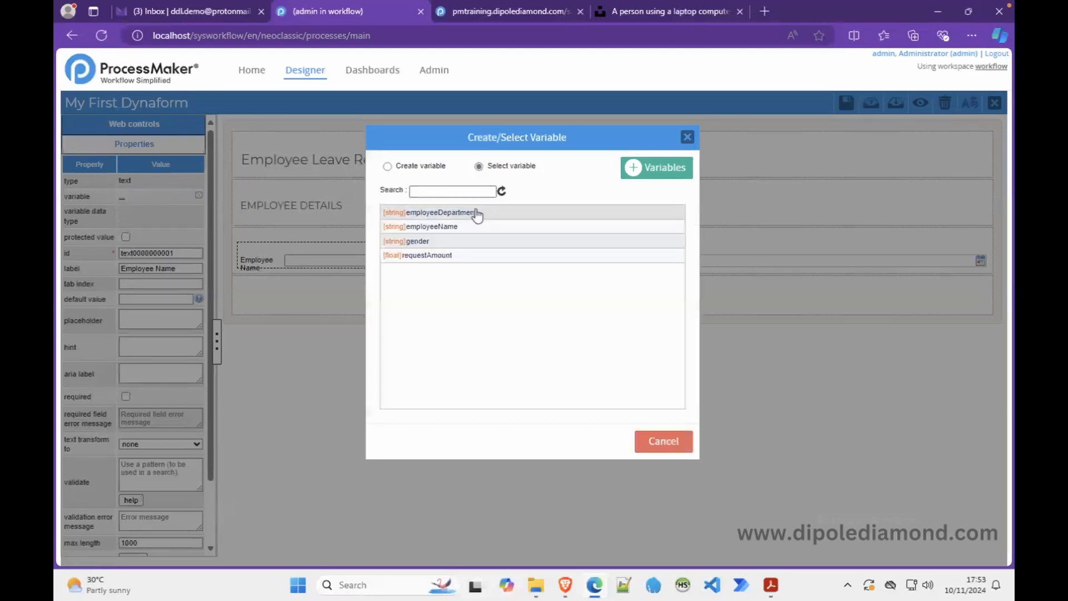
pyautogui.click(453, 227)
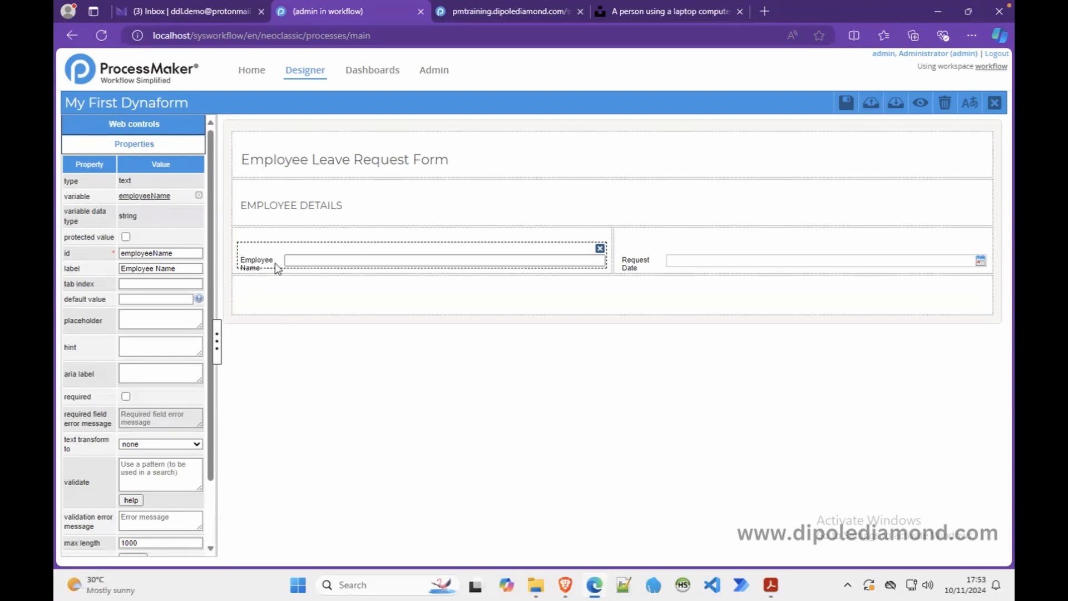
# - Unlink employeeName from the first field and rebind it to the existing employeeDepartment variable
pyautogui.click(198, 195)
pyautogui.click(662, 375)
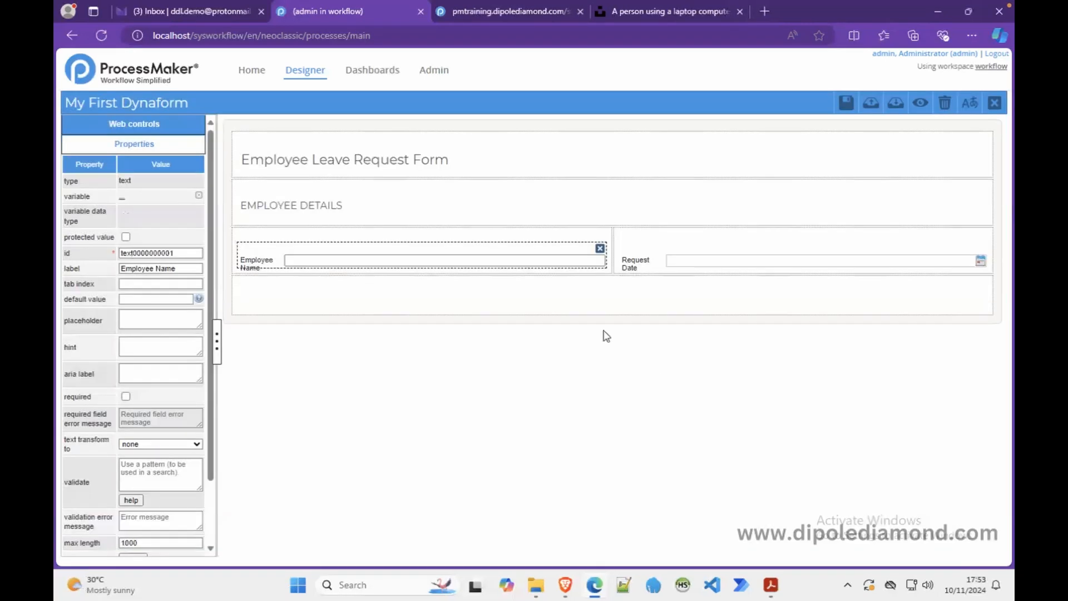
pyautogui.click(121, 198)
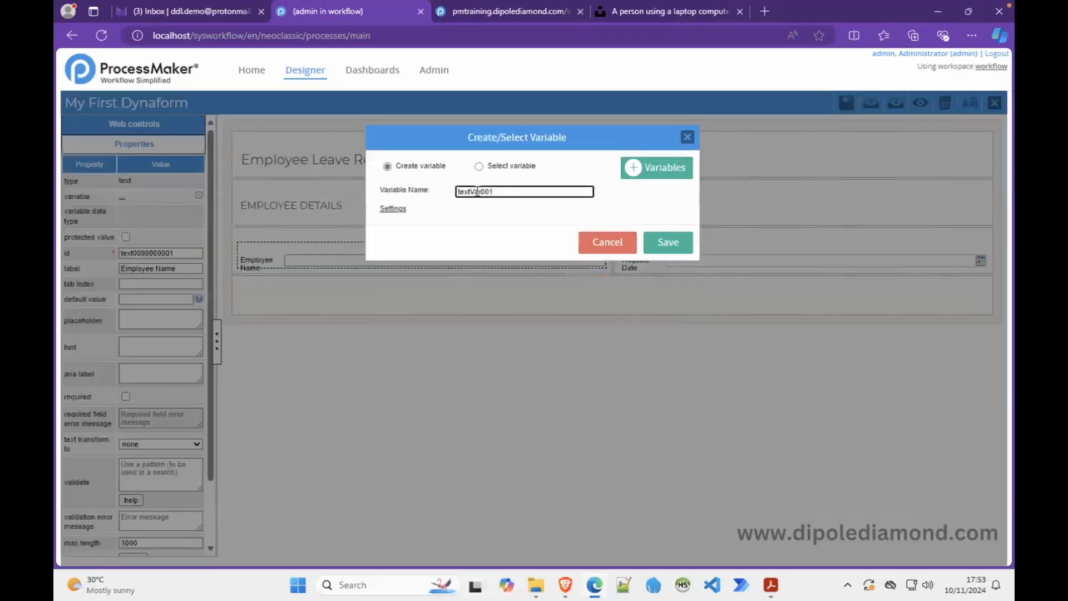
pyautogui.click(479, 166)
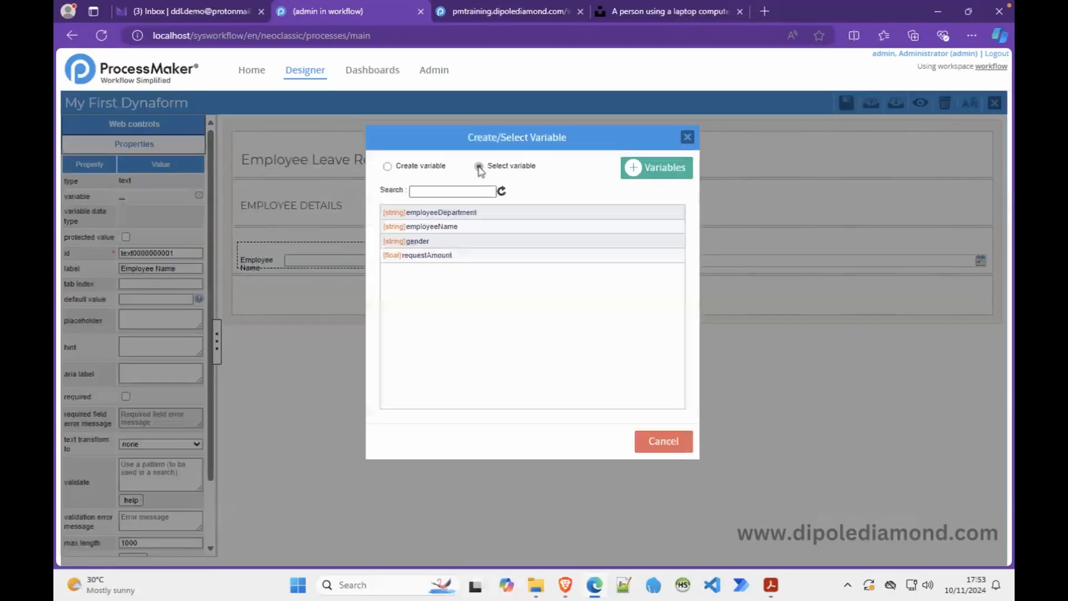
pyautogui.click(450, 212)
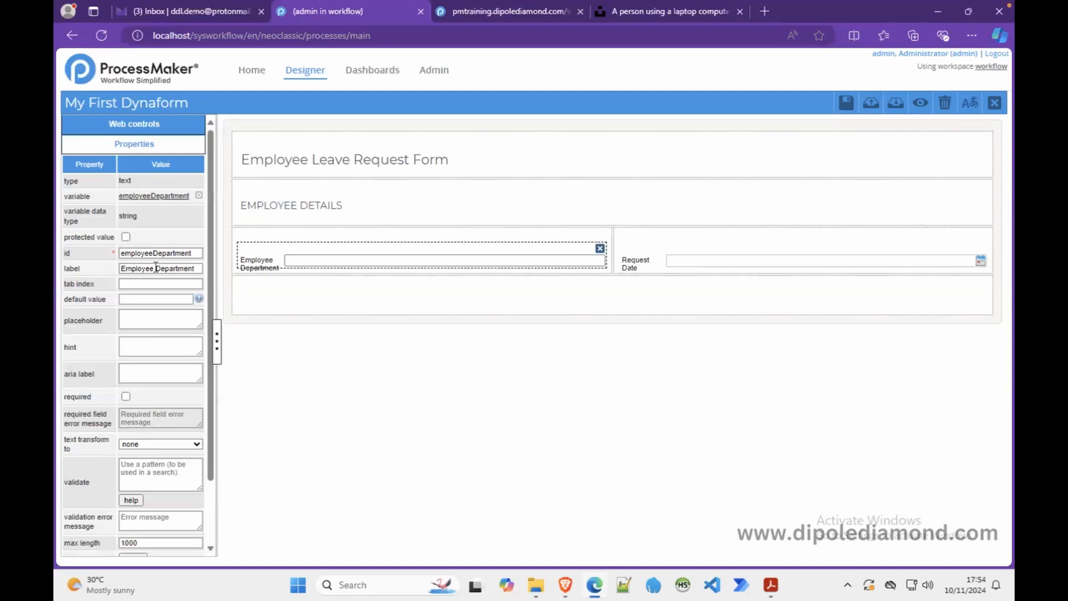
# - Shorten the first label from 'Employee Department' to 'Department' and check it in preview
pyautogui.click(155, 268)
pyautogui.doubleClick(143, 269)
pyautogui.press('Delete')
pyautogui.click(920, 105)
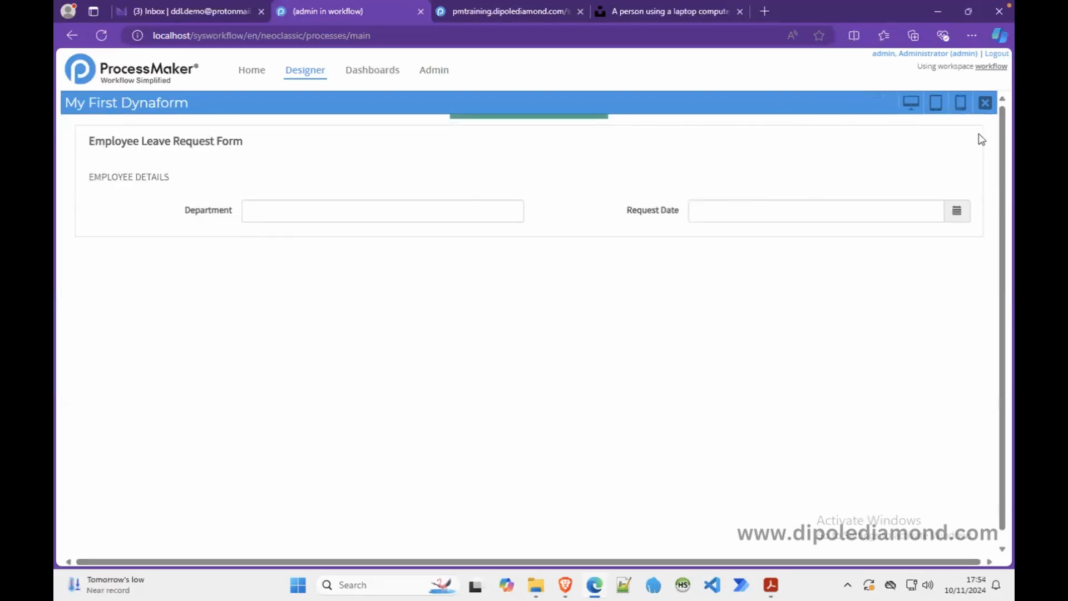
pyautogui.click(985, 103)
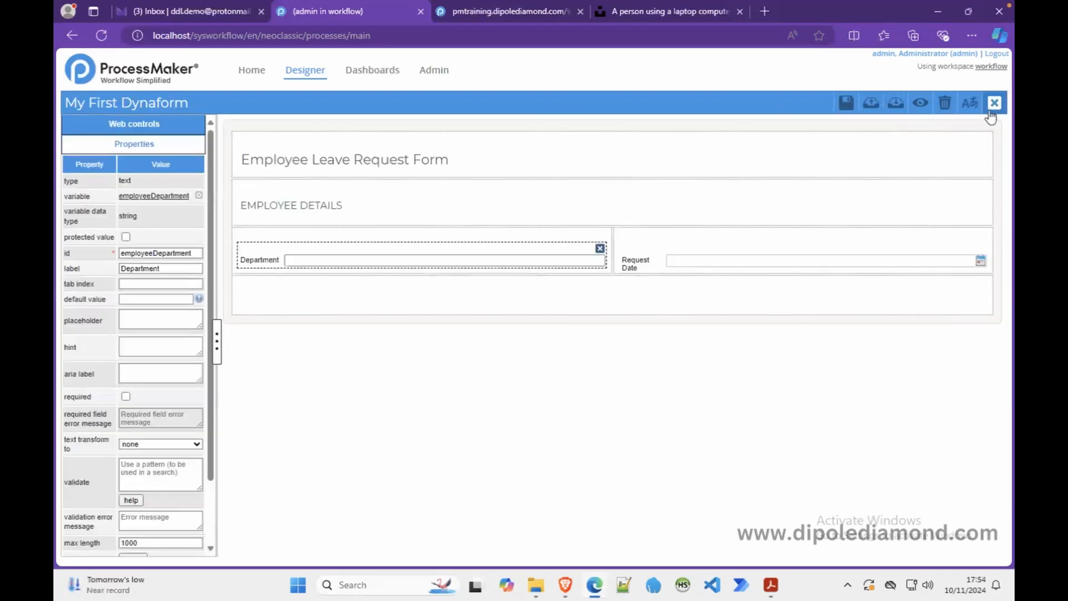
# - Shorten the 'Request Date' label to 'Date' and preview both renamed labels
pyautogui.click(635, 261)
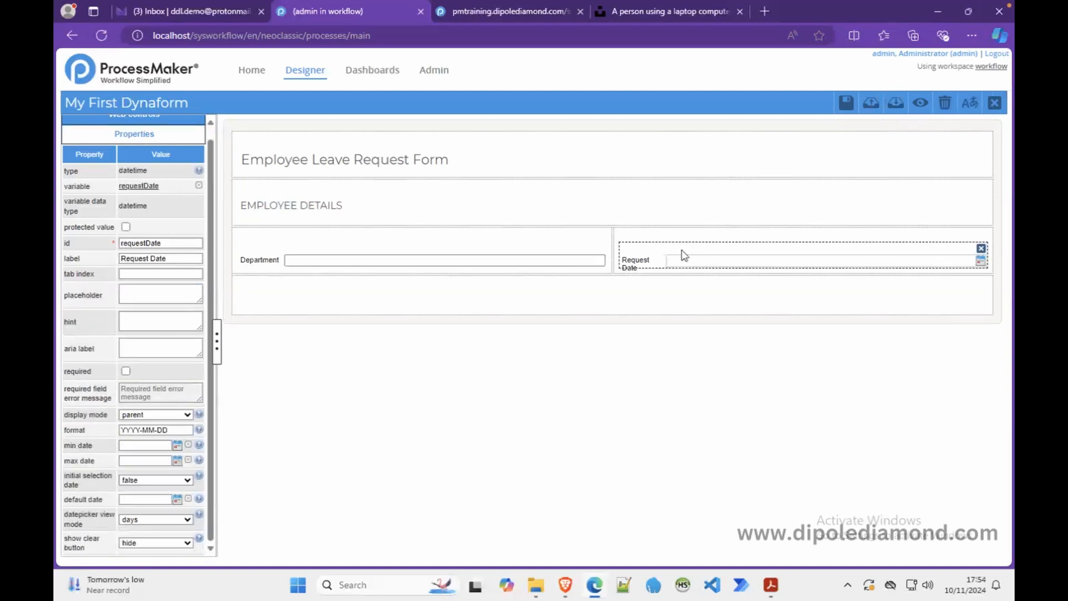
pyautogui.doubleClick(137, 258)
pyautogui.press('BackSpace')
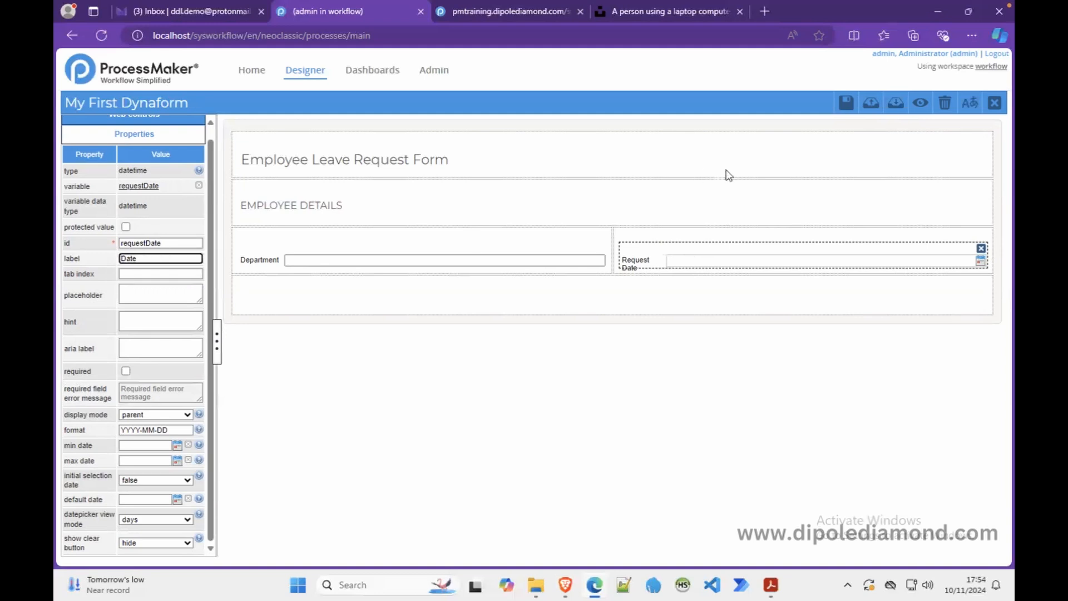
pyautogui.click(921, 104)
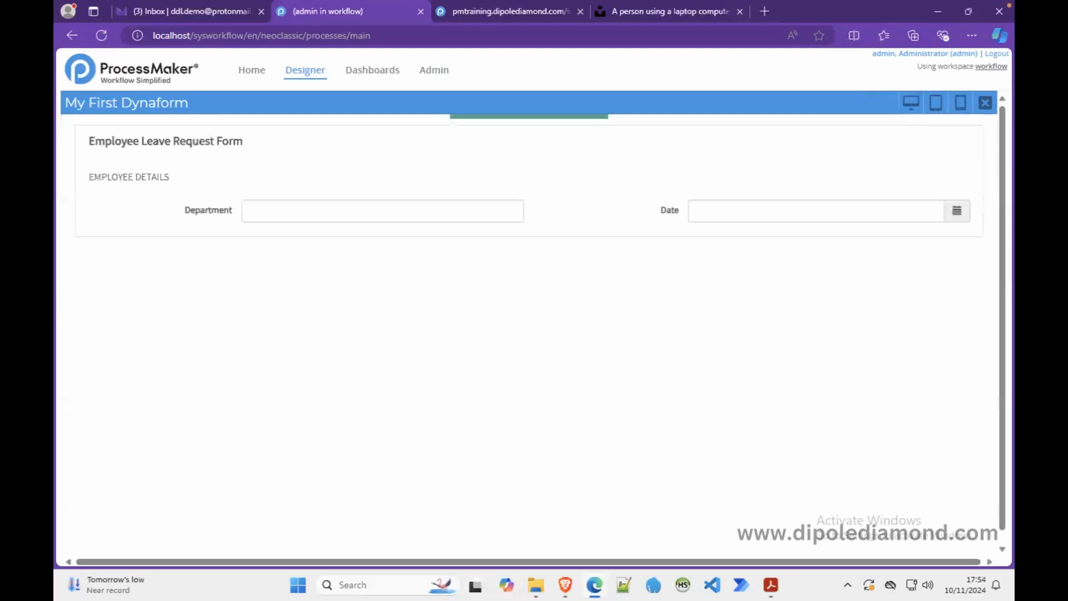
pyautogui.click(985, 102)
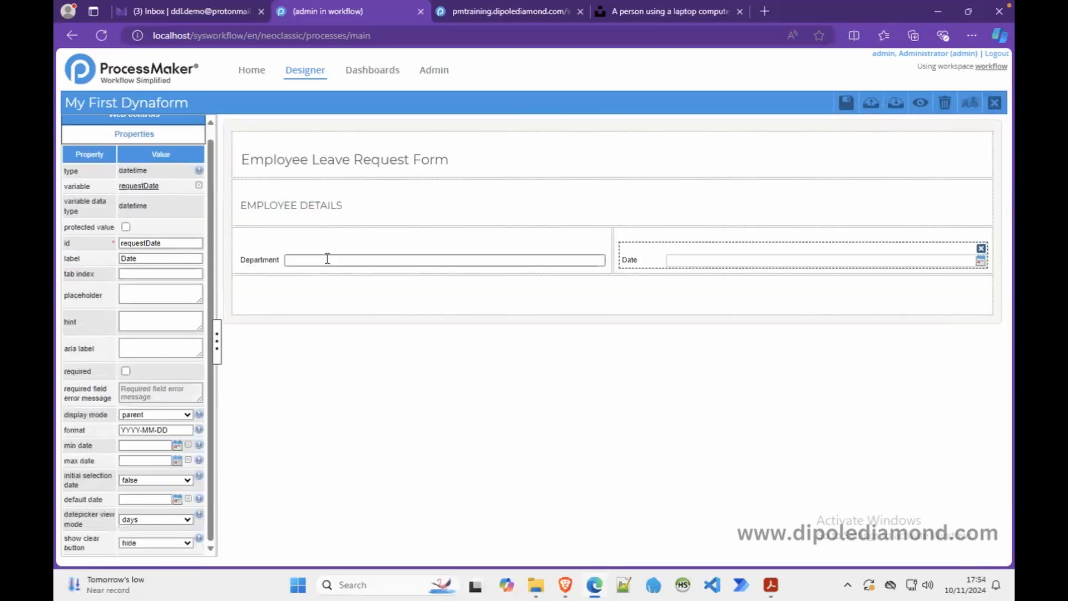
# - Set the Date field's default date to 2024-11-01 and confirm it in preview
pyautogui.click(310, 256)
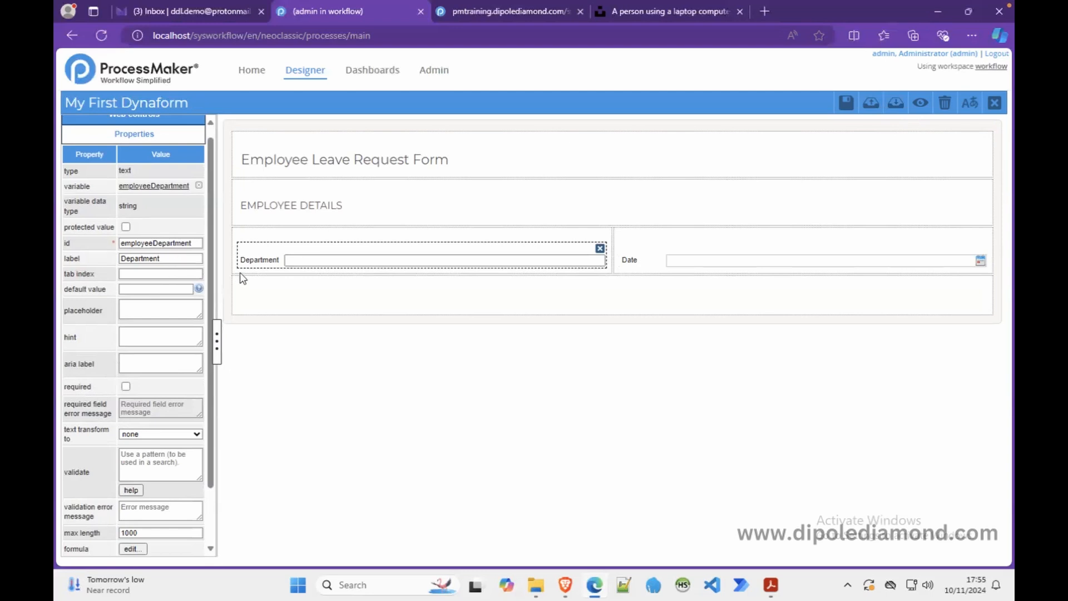
pyautogui.click(683, 263)
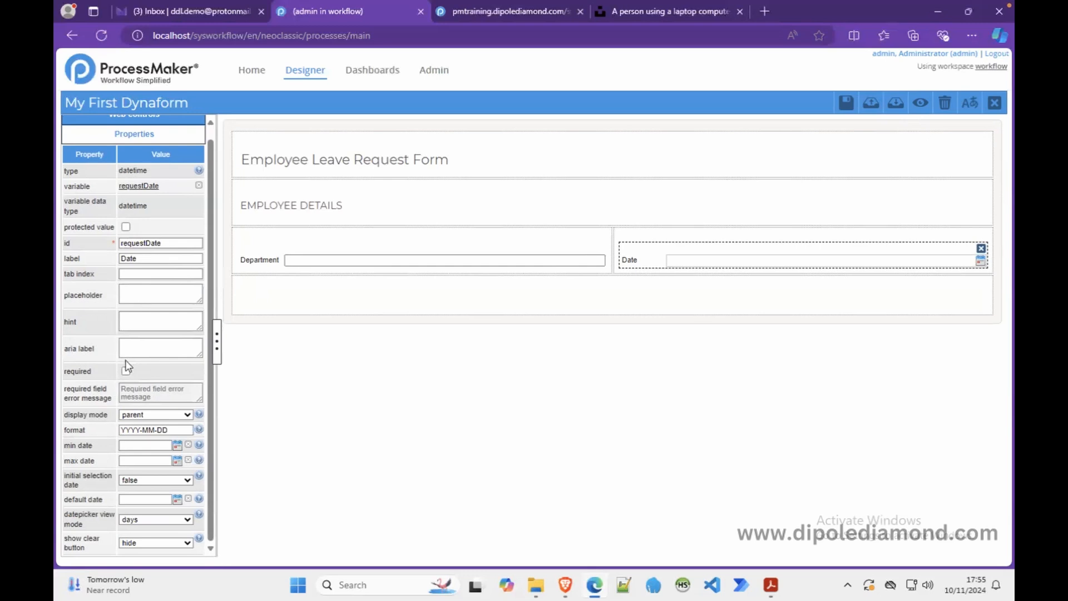
pyautogui.click(177, 500)
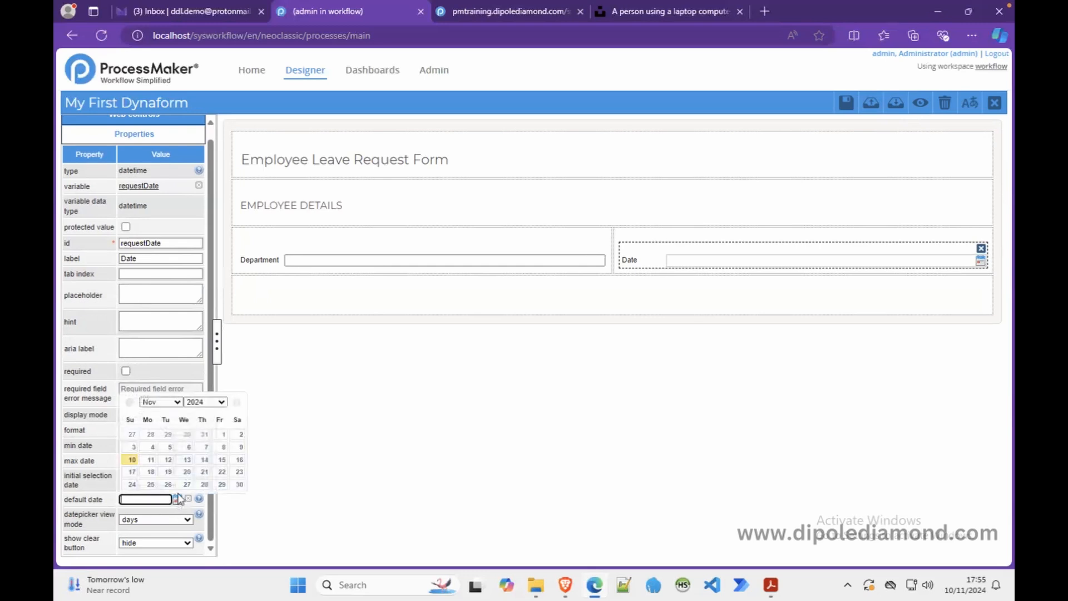
pyautogui.click(223, 435)
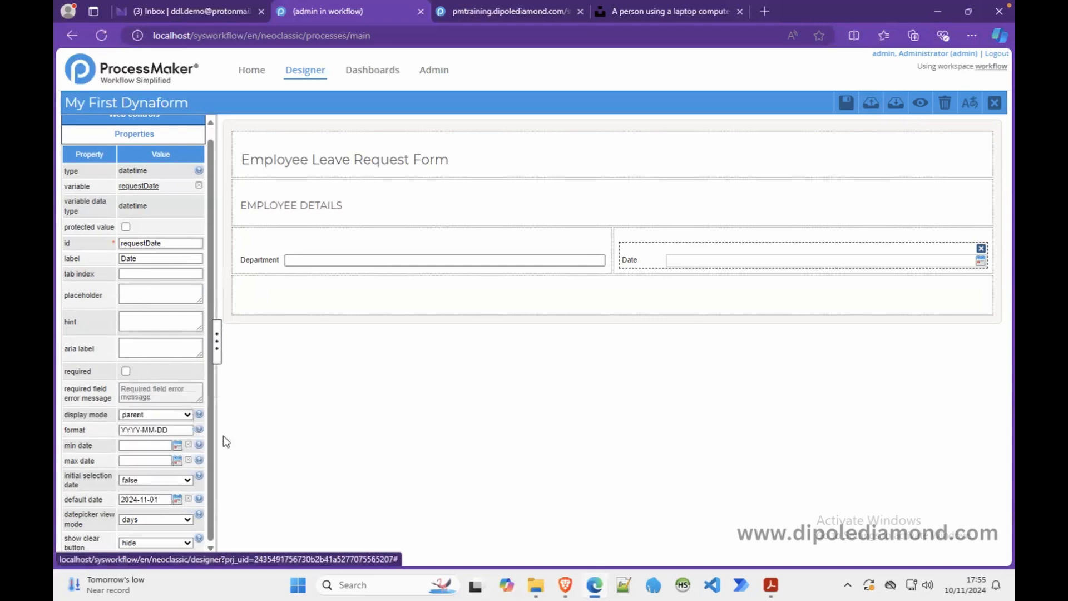
pyautogui.click(919, 104)
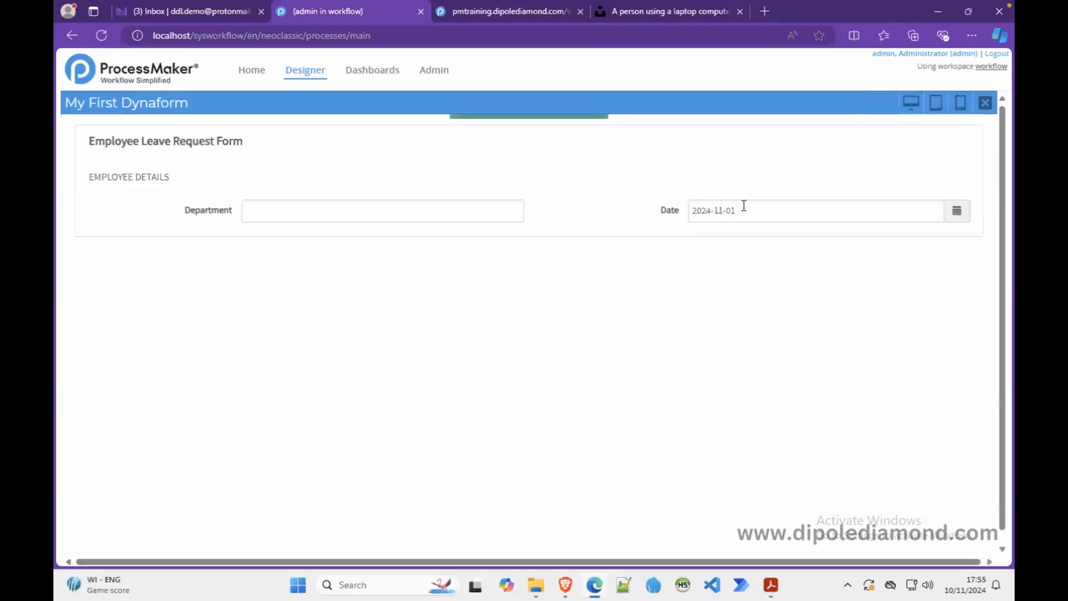
pyautogui.click(985, 103)
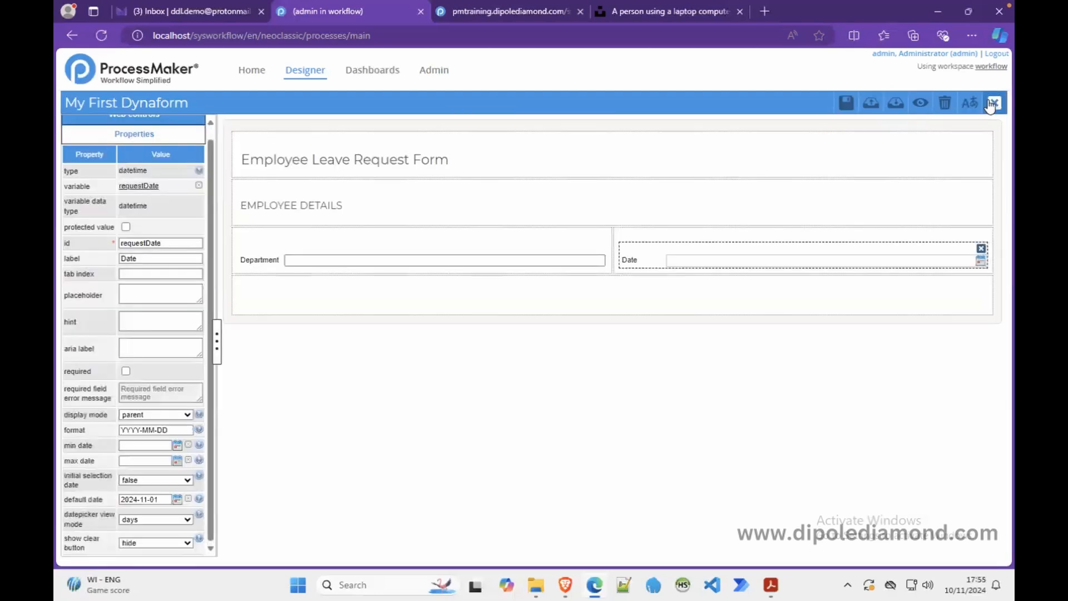
pyautogui.click(271, 257)
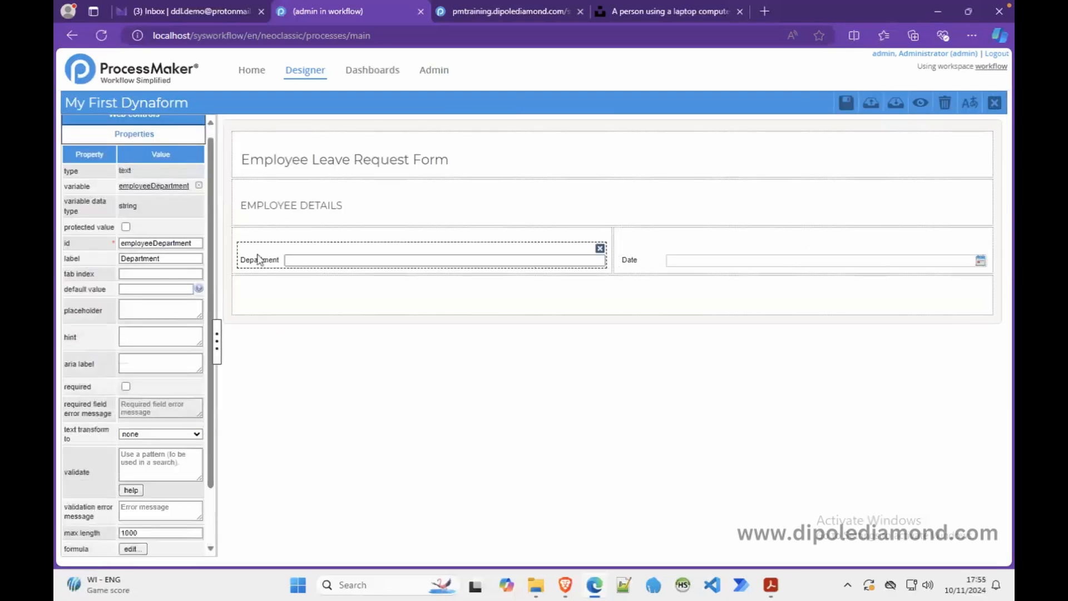
pyautogui.click(133, 306)
# - Clear the first field's variable and bind it to the existing employeeName variable
pyautogui.click(199, 185)
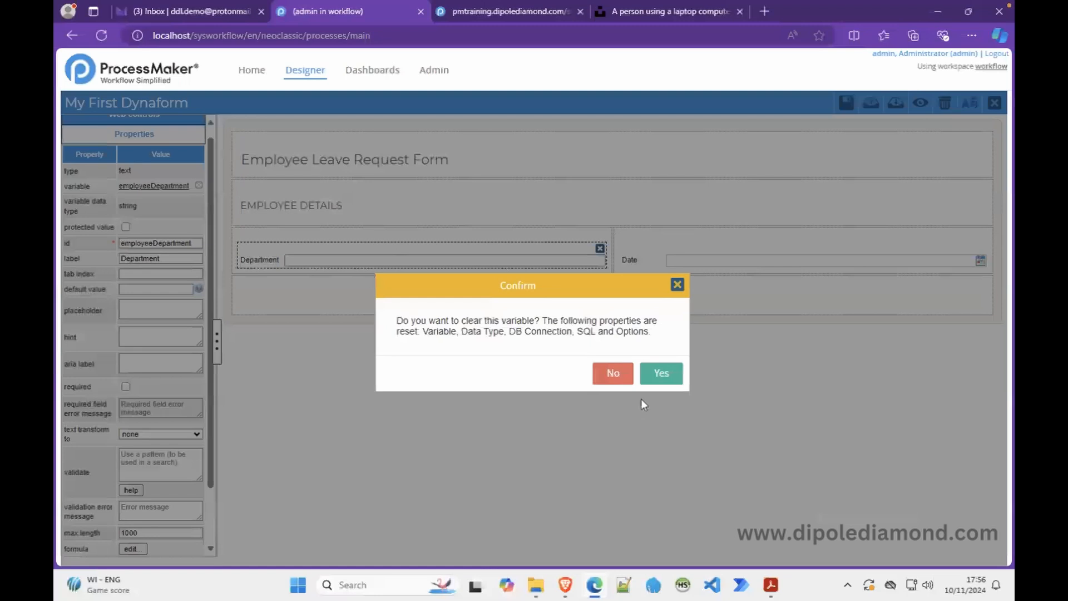
pyautogui.click(665, 373)
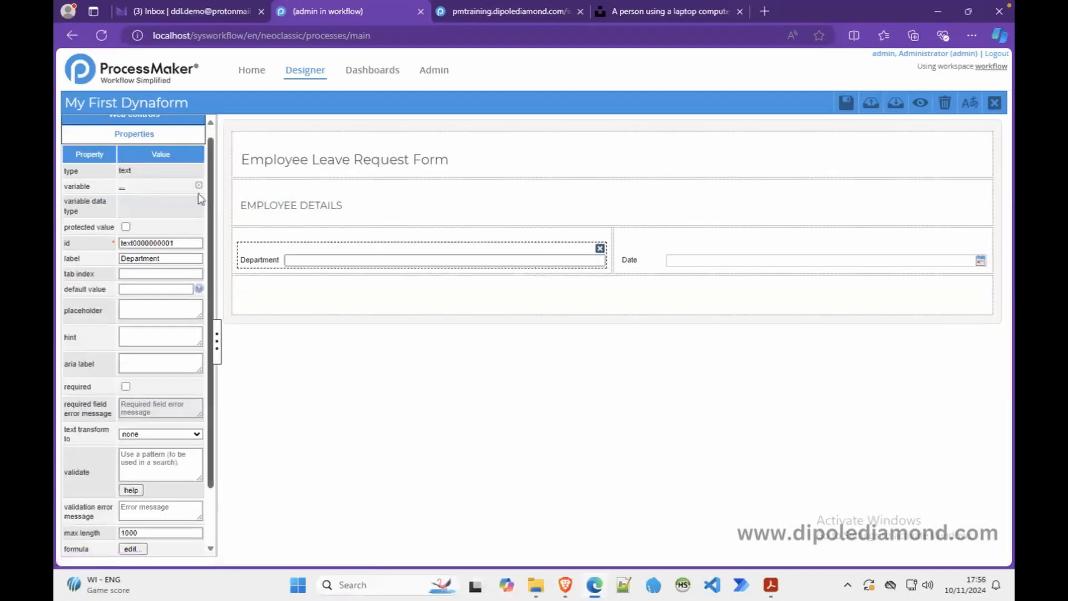
pyautogui.click(122, 188)
pyautogui.click(479, 166)
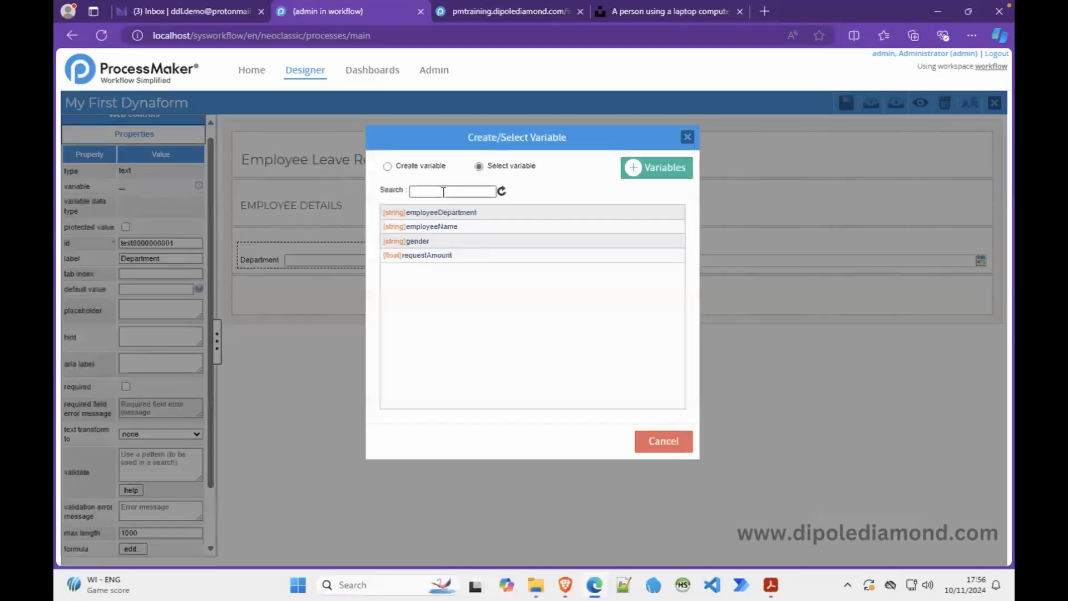
pyautogui.click(448, 226)
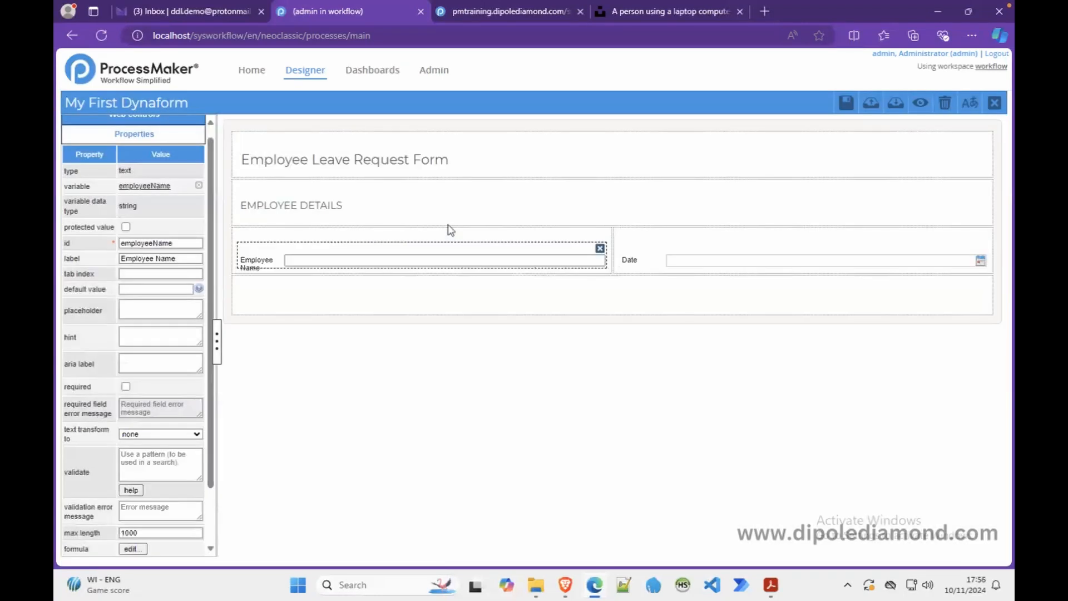
pyautogui.click(133, 306)
# - Enter the placeholder 'Enter your fullname' for Employee Name and check it in preview
pyautogui.write('Enter your fullname')
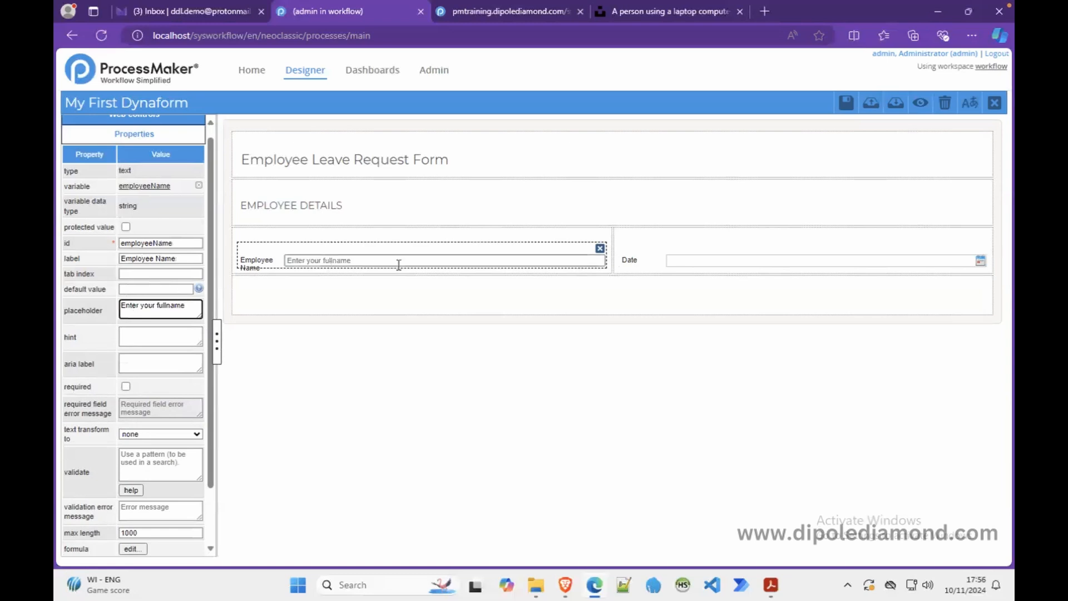
pyautogui.click(921, 103)
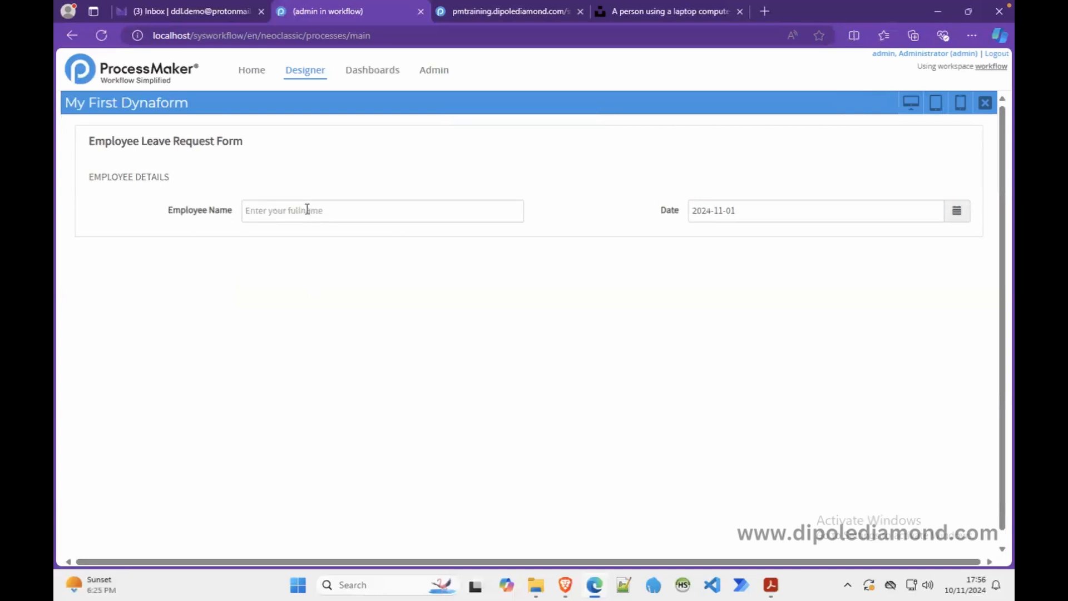
pyautogui.click(985, 103)
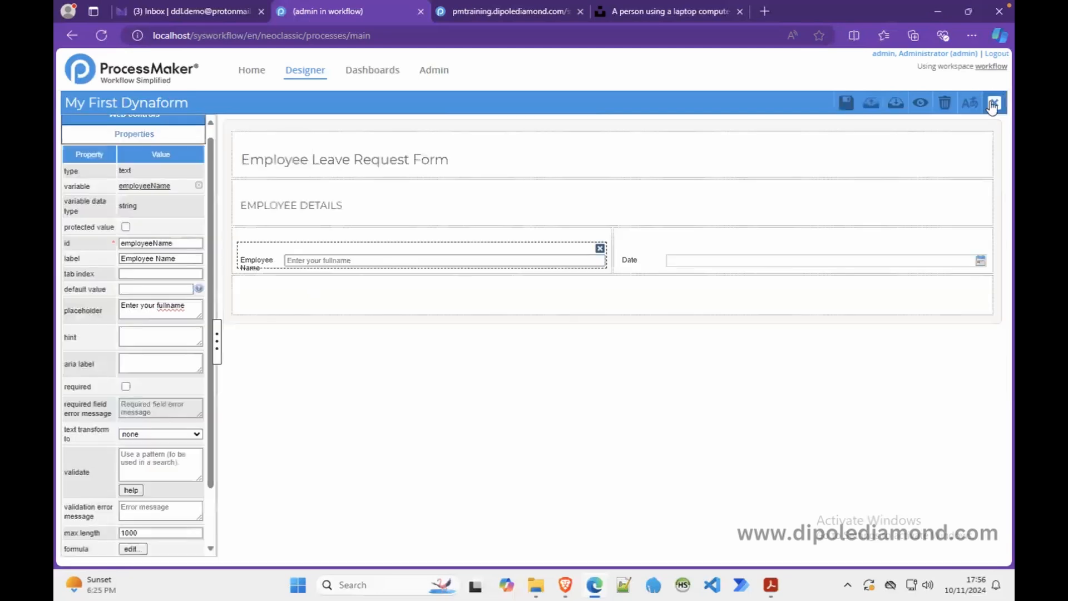
# - Set Employee Name's hint to 'Your fullname is your firstname and your lastname' and preview it
pyautogui.click(139, 334)
pyautogui.write('Your fullname is your firstname')
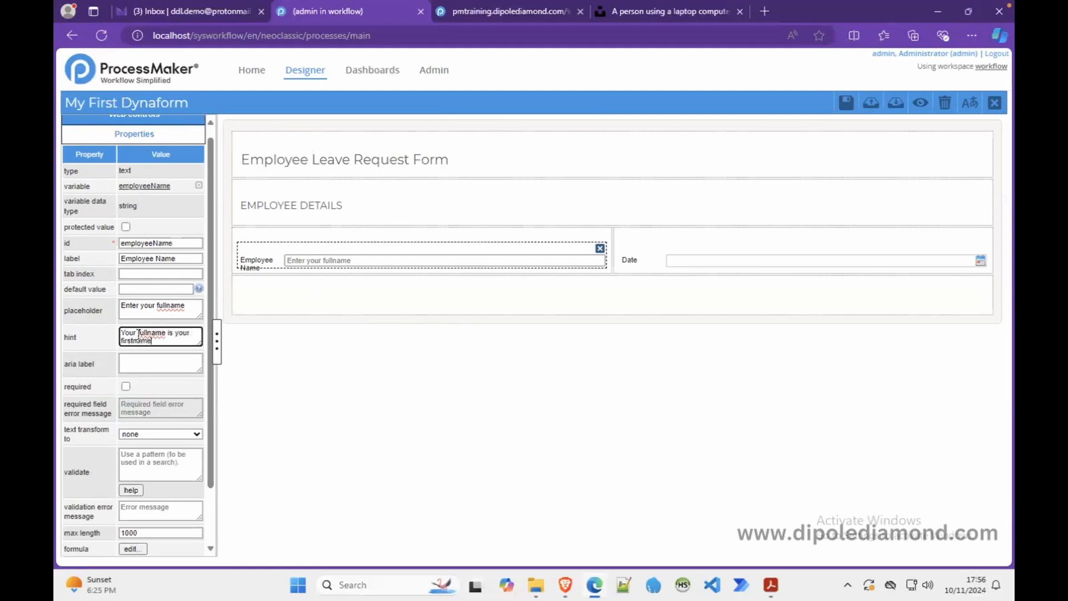
pyautogui.write(' followed by')
pyautogui.press('BackSpace')
pyautogui.press('BackSpace')
pyautogui.press('BackSpace')
pyautogui.press('BackSpace')
pyautogui.press('BackSpace')
pyautogui.press('BackSpace')
pyautogui.press('BackSpace')
pyautogui.press('BackSpace')
pyautogui.press('BackSpace')
pyautogui.press('BackSpace')
pyautogui.press('BackSpace')
pyautogui.press('BackSpace')
pyautogui.write('and your lastname is your')
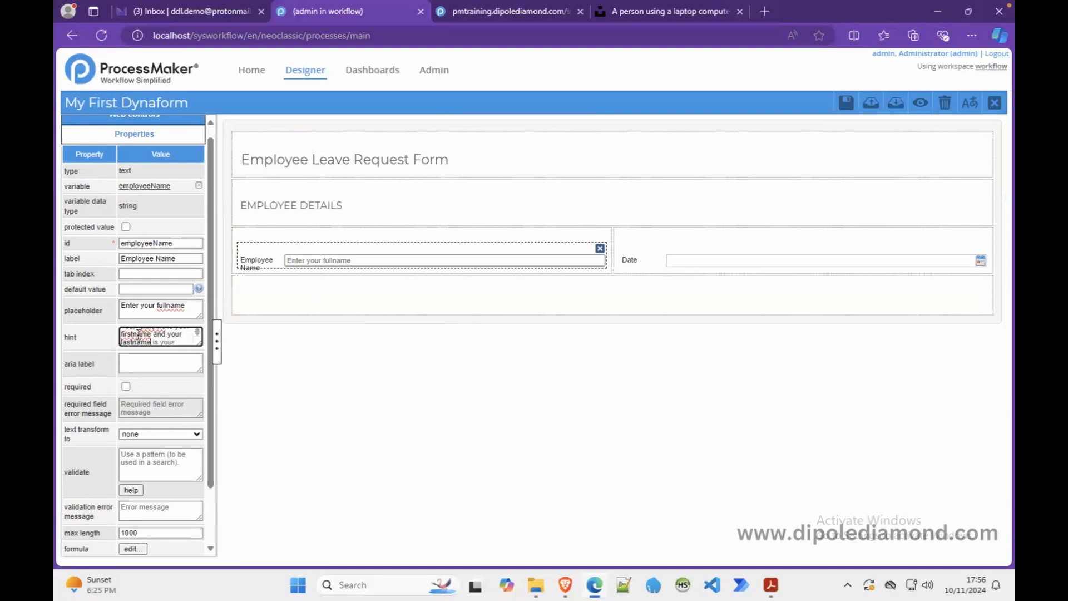
pyautogui.moveTo(198, 344); pyautogui.dragTo(193, 365)
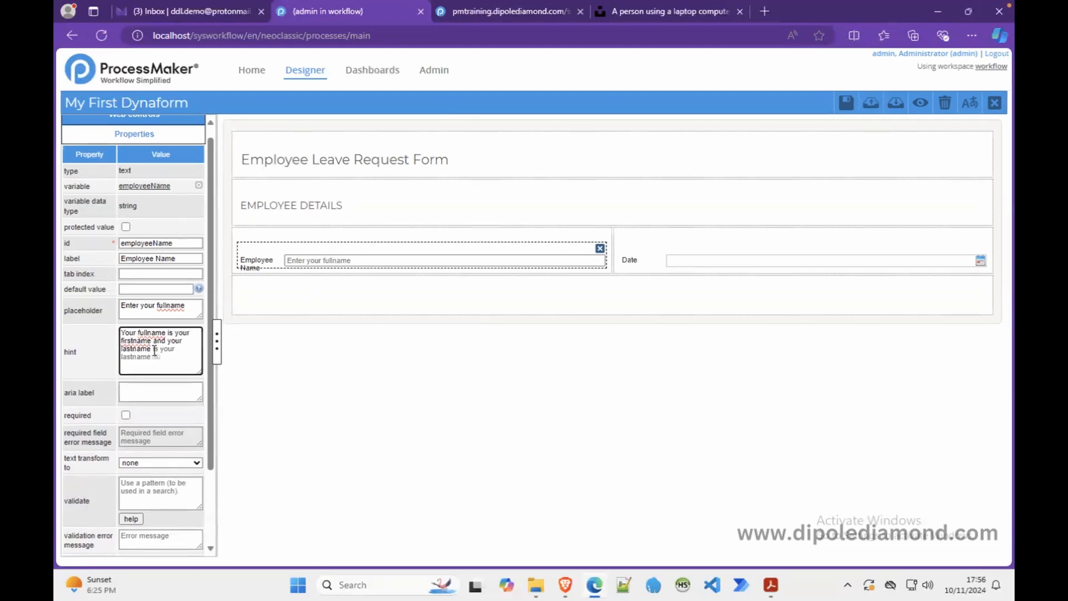
pyautogui.click(171, 362)
pyautogui.click(920, 102)
pyautogui.moveTo(526, 209)
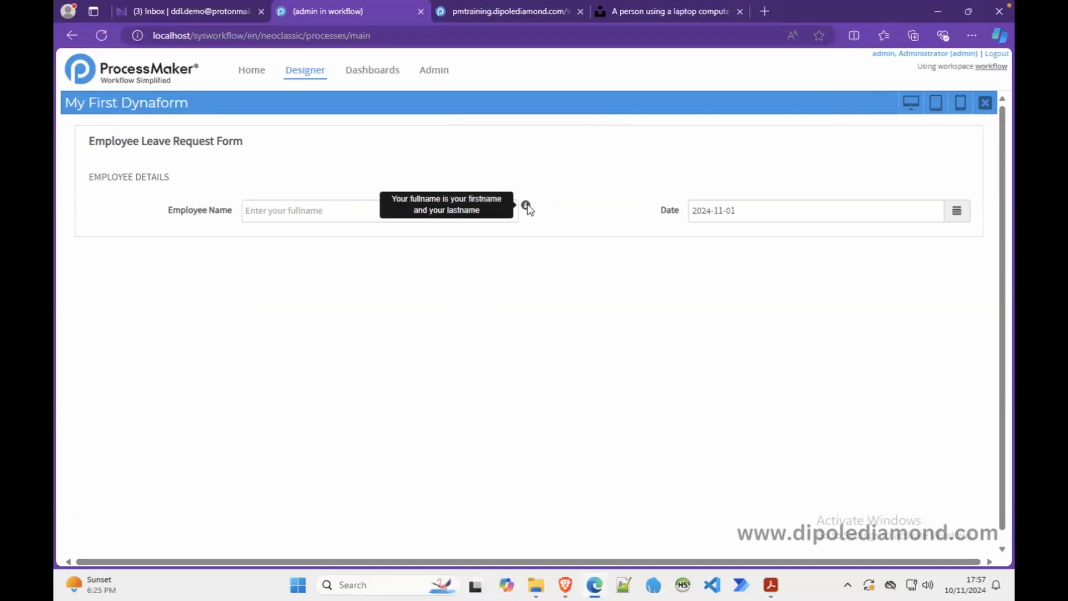
# - Set Employee Name's text transform to UPPERCASE
pyautogui.click(985, 102)
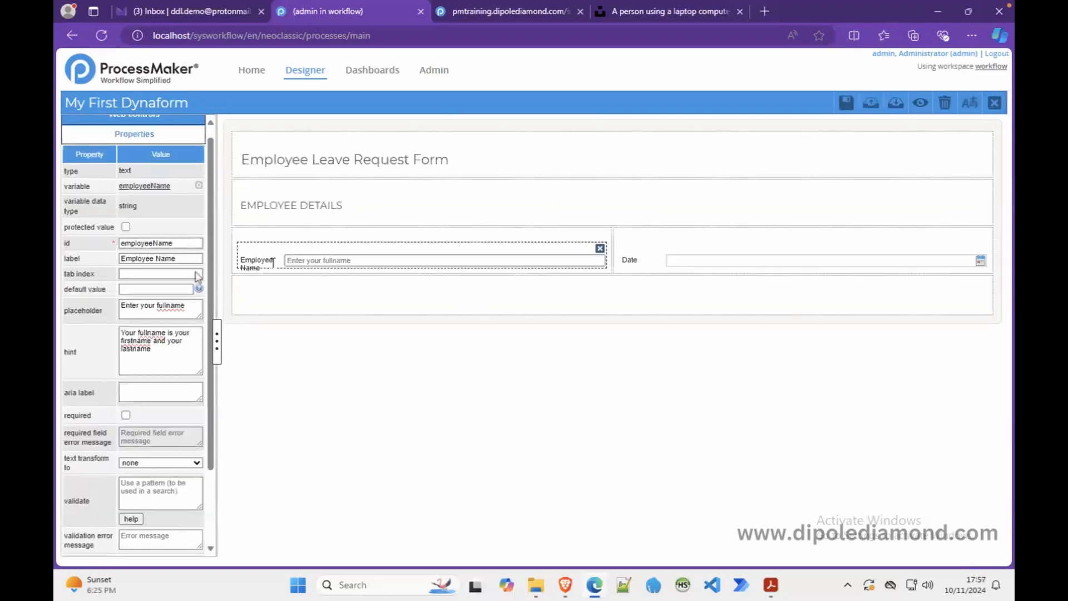
pyautogui.scroll(1, 155, 329)
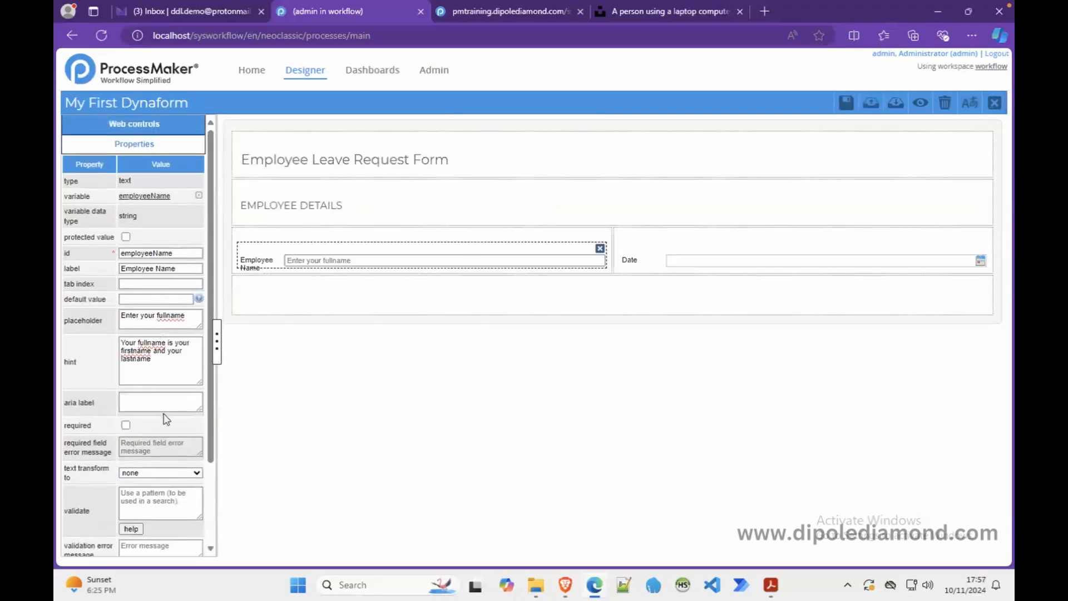
pyautogui.moveTo(212, 439); pyautogui.dragTo(208, 509)
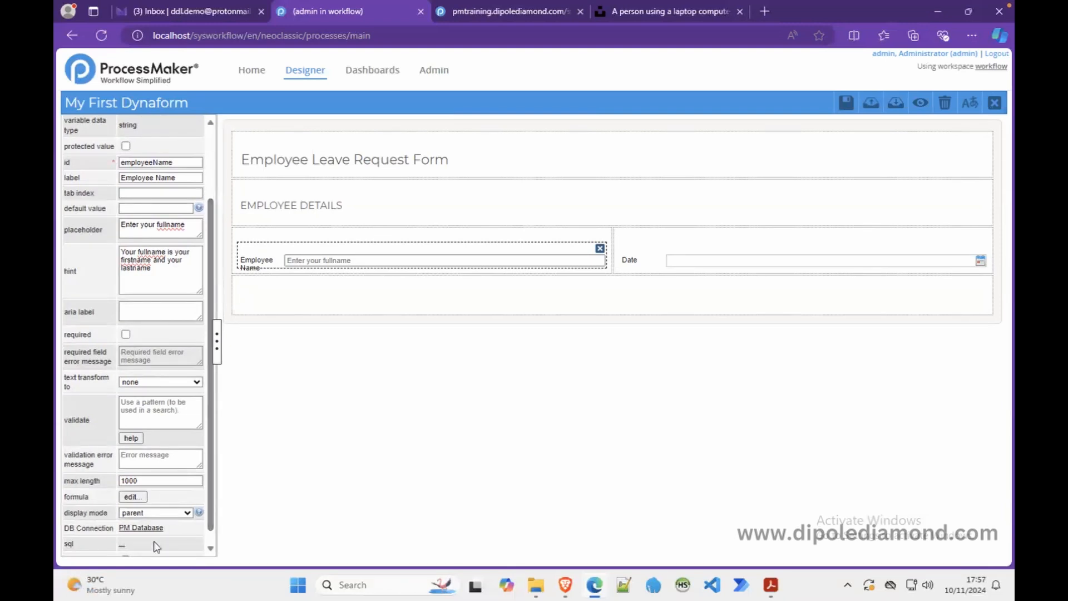
pyautogui.click(196, 382)
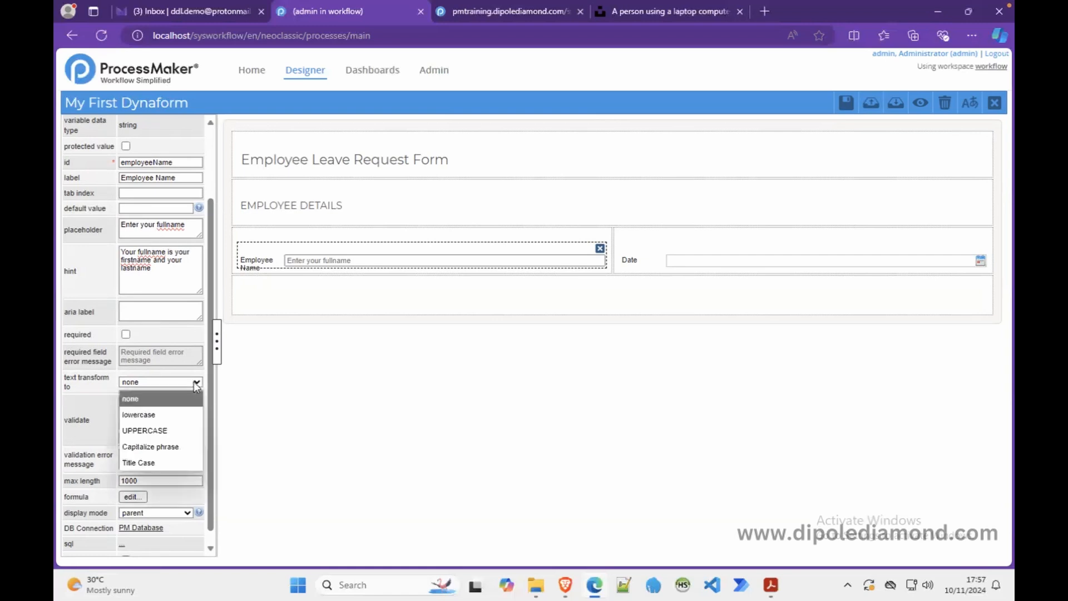
pyautogui.click(159, 427)
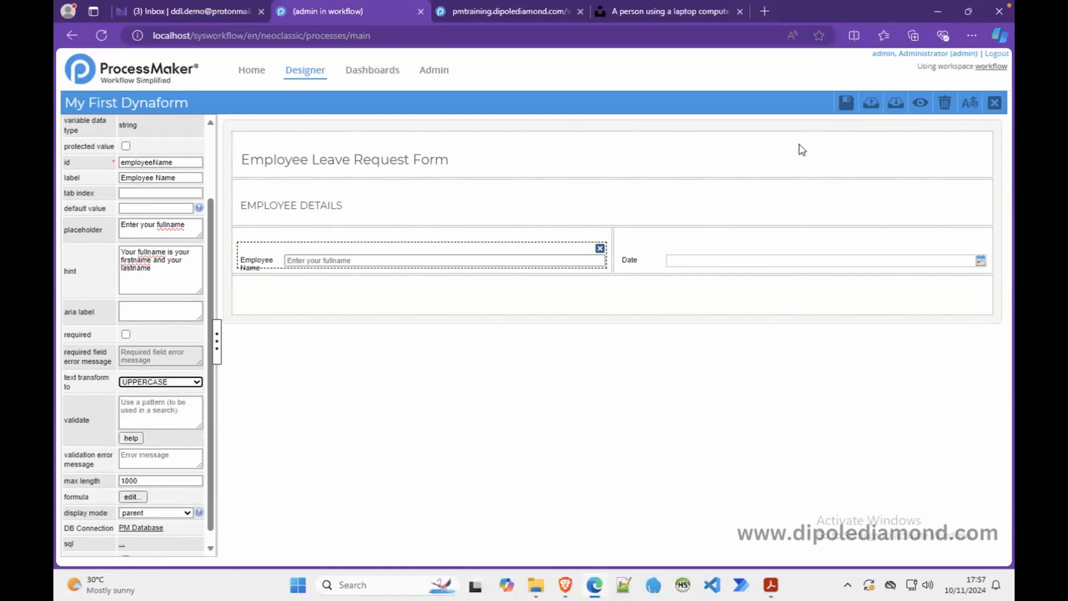
# - Preview the form and confirm 'john doe' typed in Employee Name shows in capitals
pyautogui.click(920, 102)
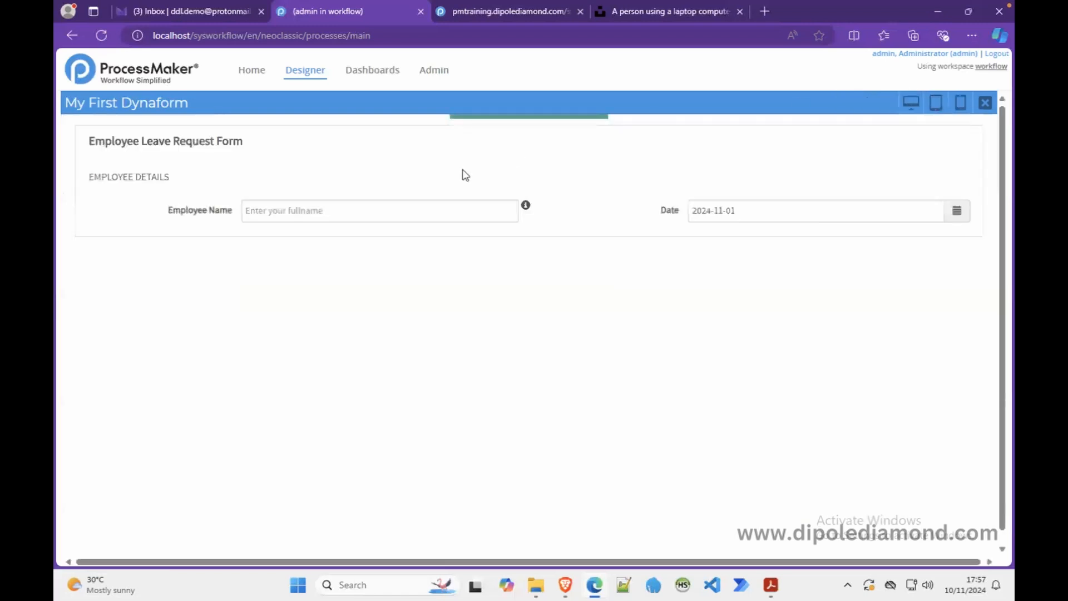
pyautogui.click(370, 204)
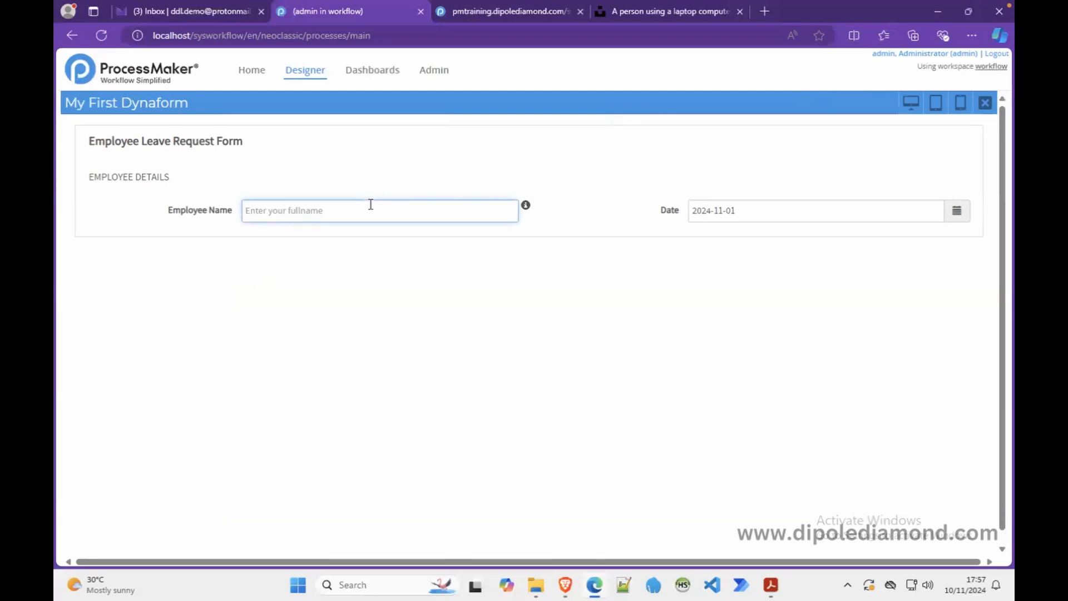
pyautogui.write('john doe')
pyautogui.click(452, 173)
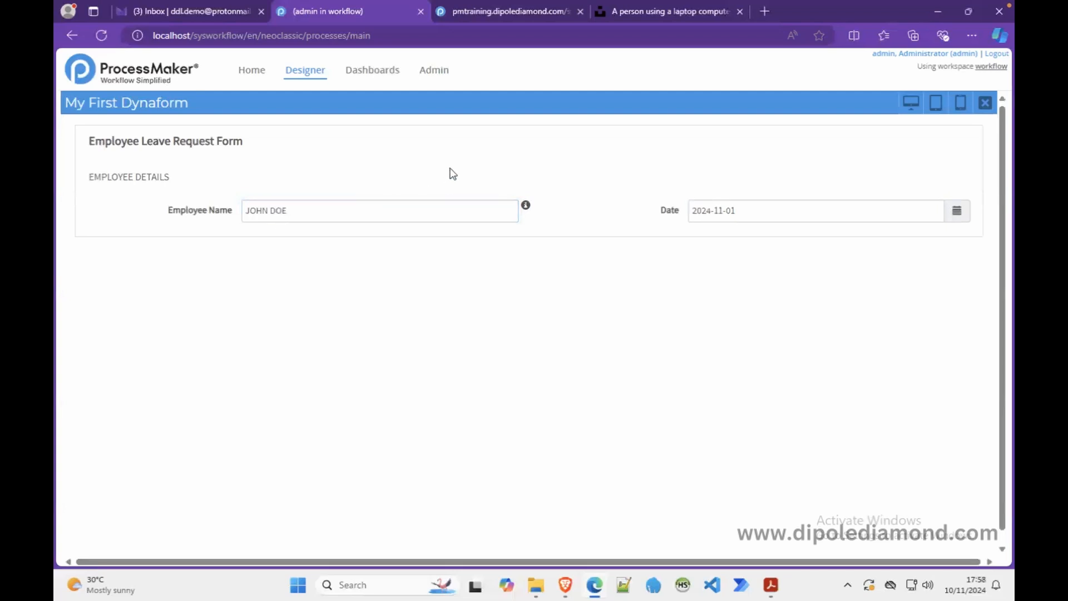
pyautogui.click(985, 102)
pyautogui.click(189, 383)
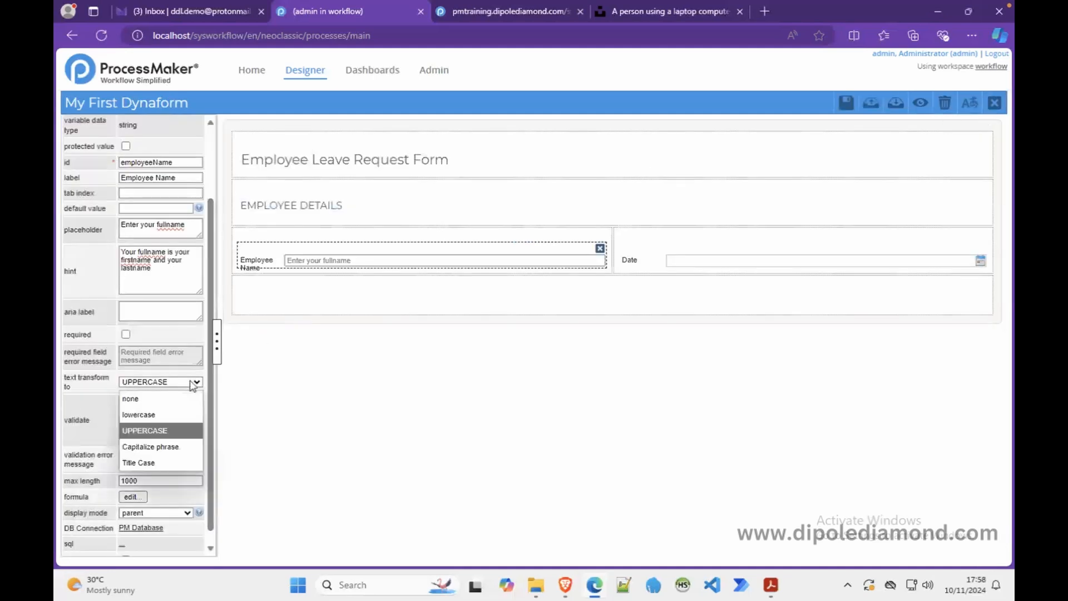
# - Choose none as Employee Name's text transform
pyautogui.click(164, 399)
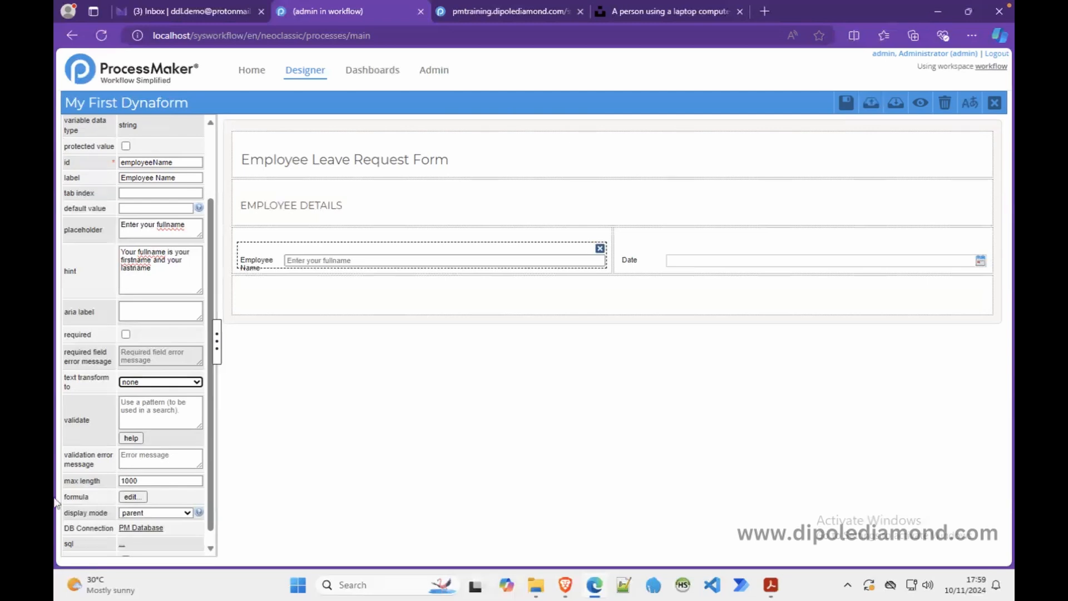
pyautogui.click(166, 408)
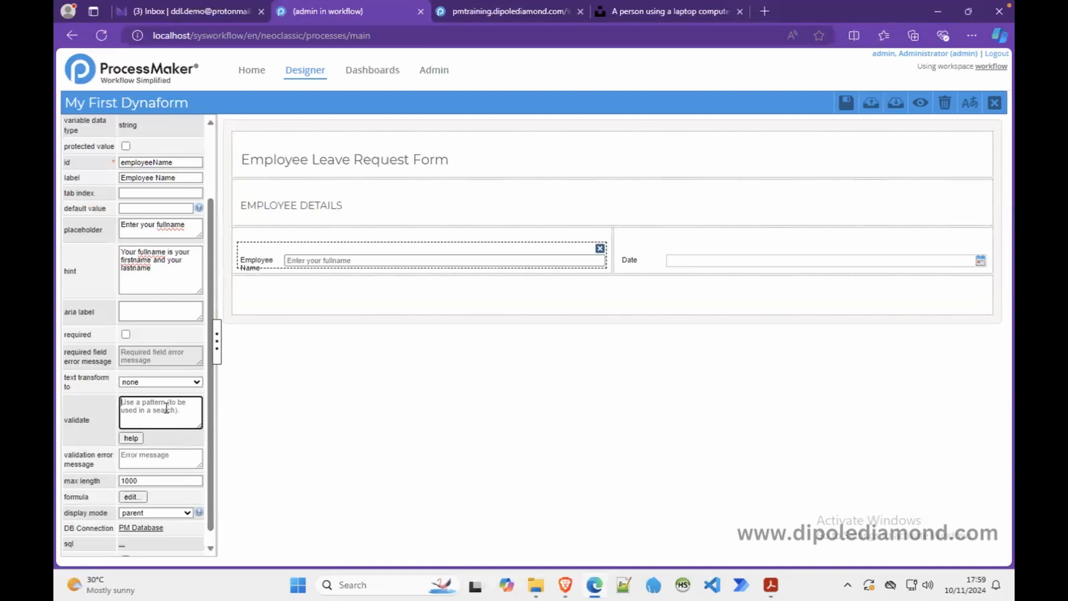
pyautogui.click(137, 458)
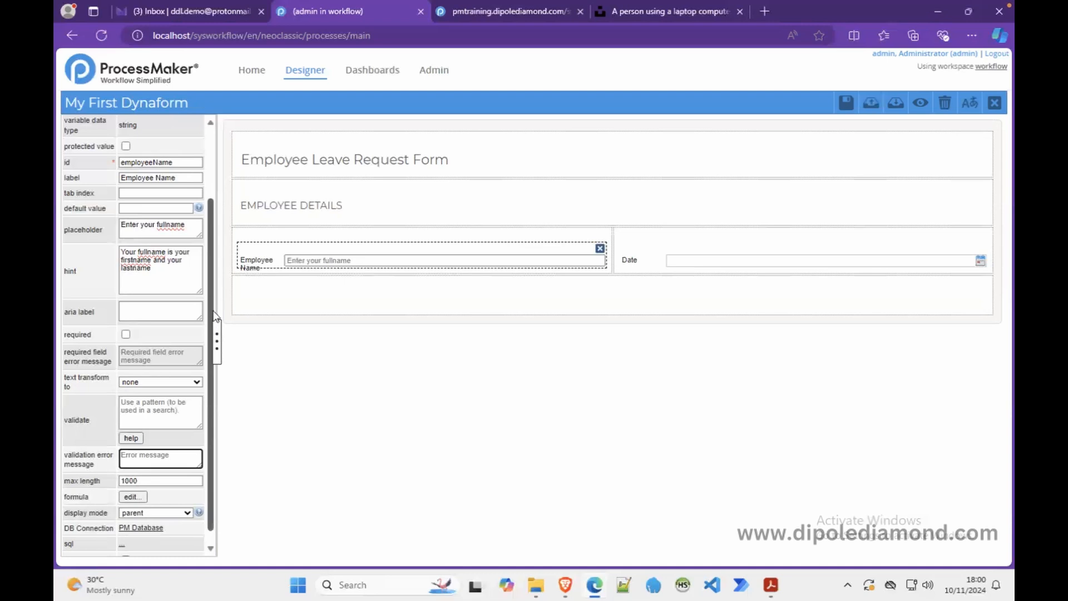
# - Tick 'required' on Employee Name and check the asterisk in preview
pyautogui.click(127, 334)
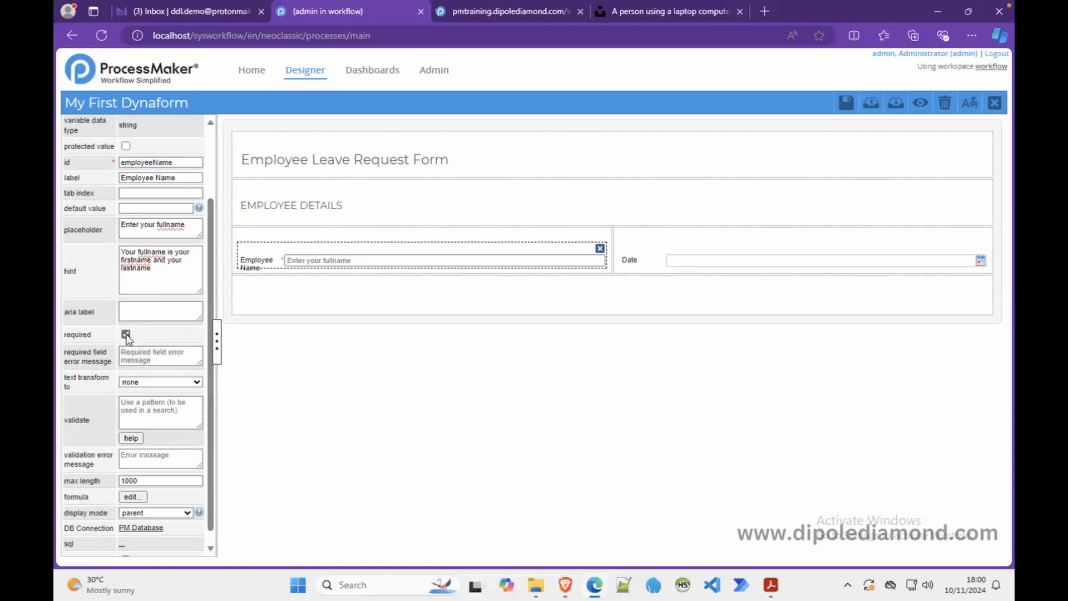
pyautogui.click(920, 104)
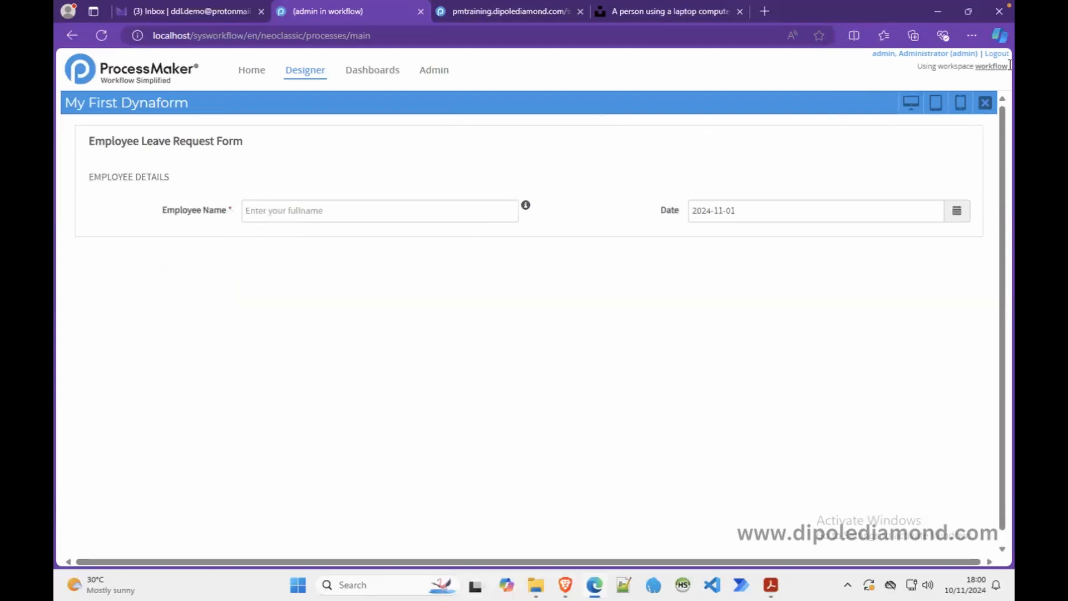
pyautogui.click(984, 104)
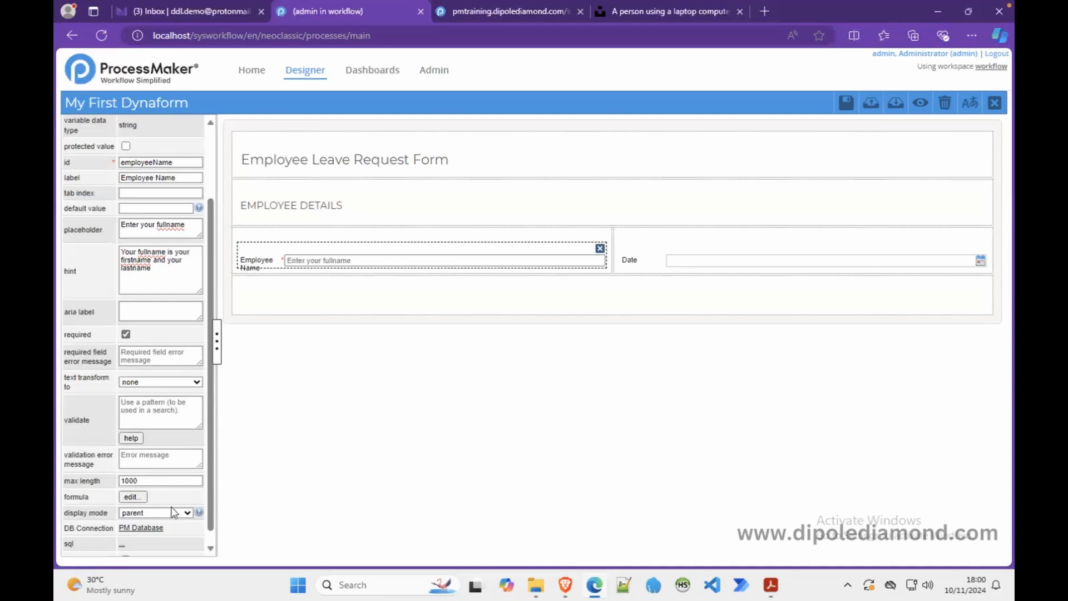
# - Leave Employee Name's display mode unchanged and select the whole form
pyautogui.scroll(-1, 216, 498)
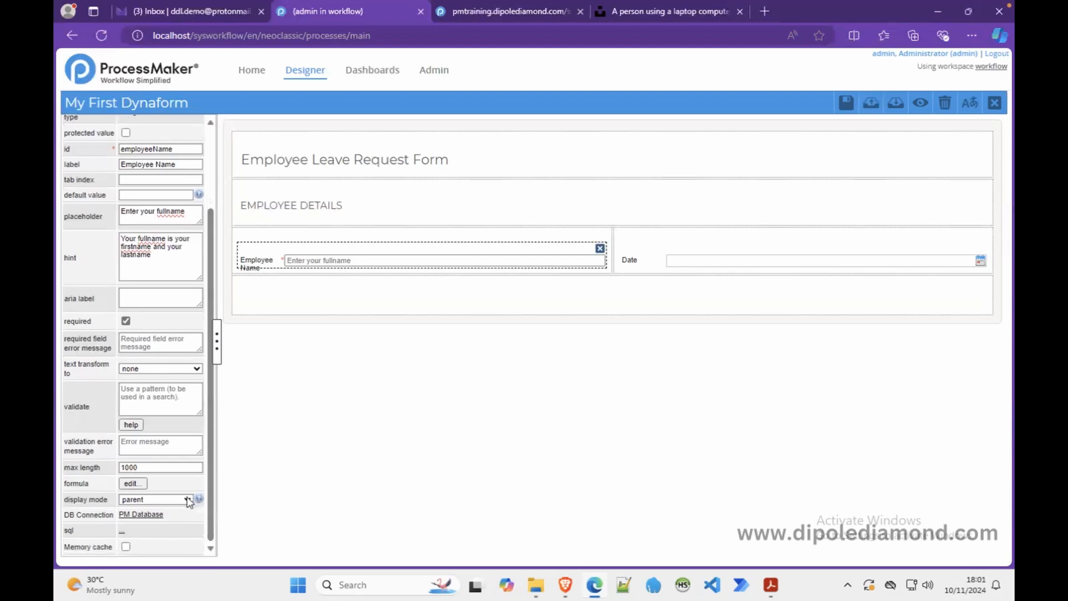
pyautogui.click(188, 500)
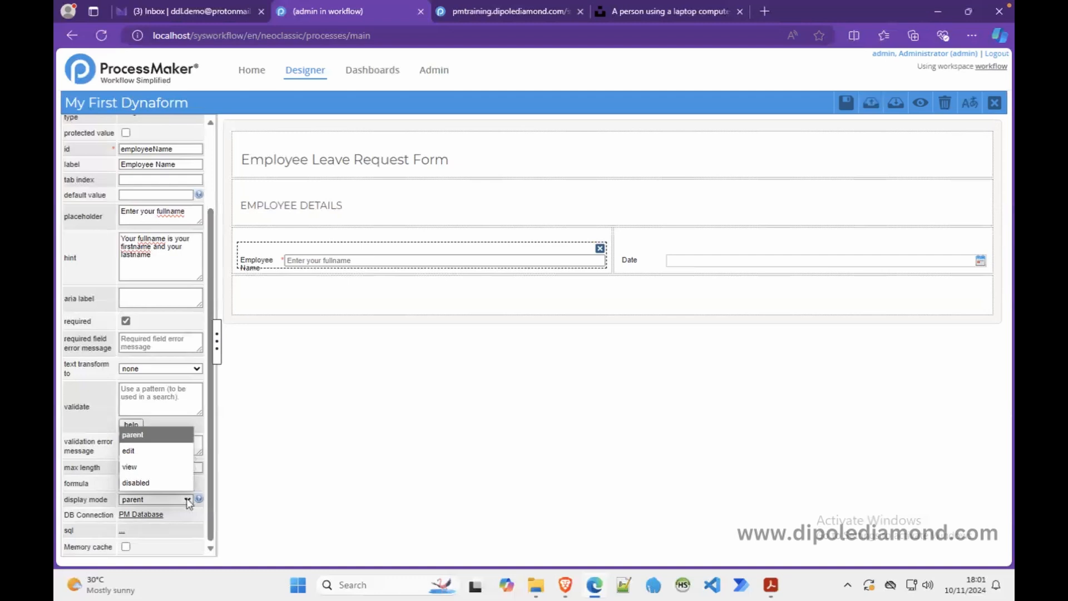
pyautogui.click(282, 423)
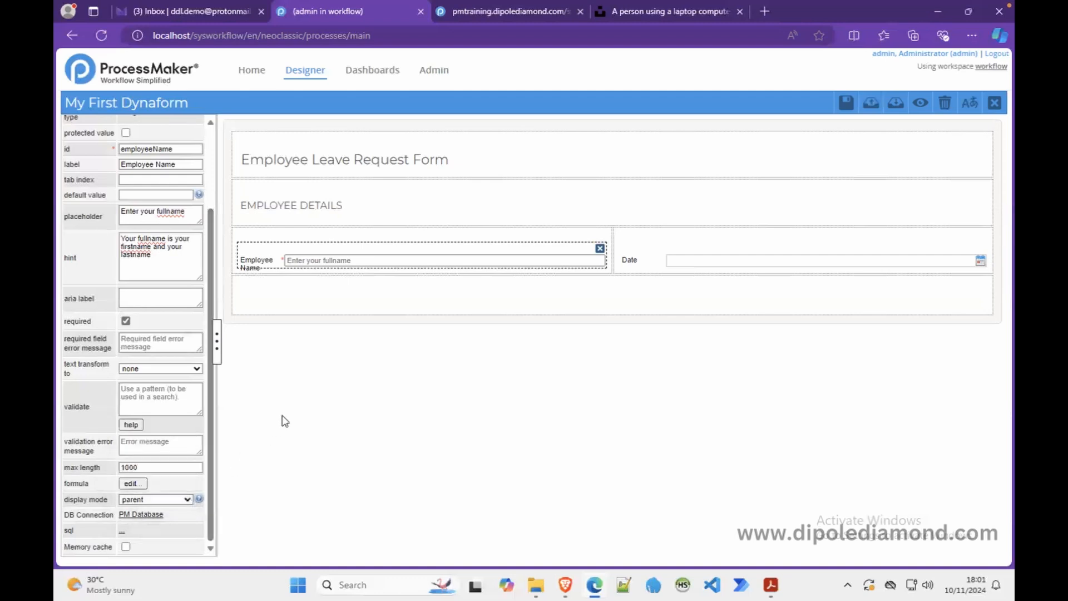
pyautogui.click(350, 321)
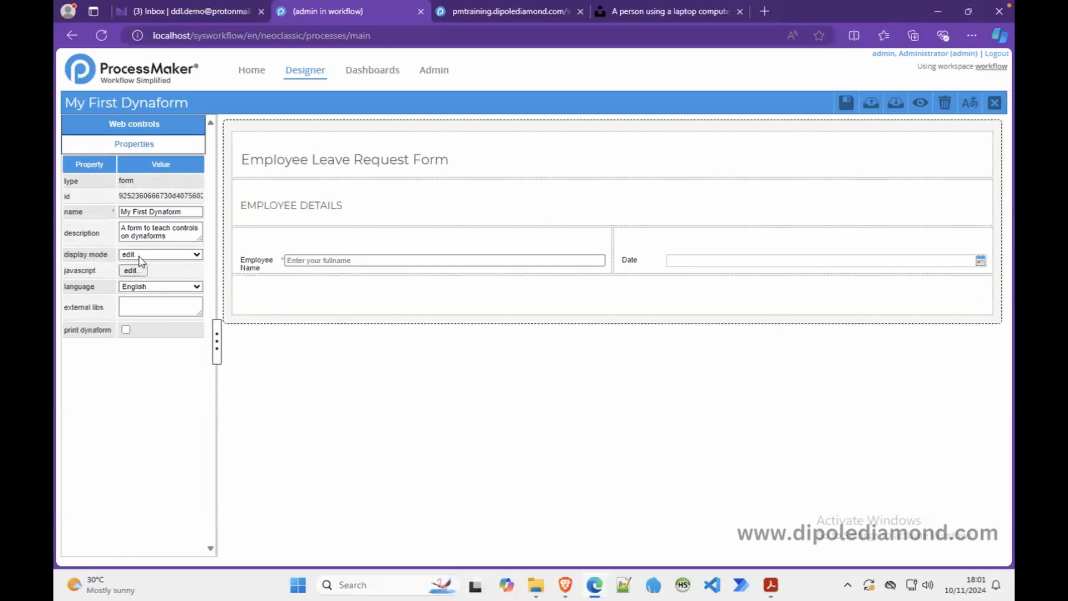
# - Preview the form and type sample text 'ghhgghgh' into Employee Name
pyautogui.click(918, 104)
pyautogui.click(744, 210)
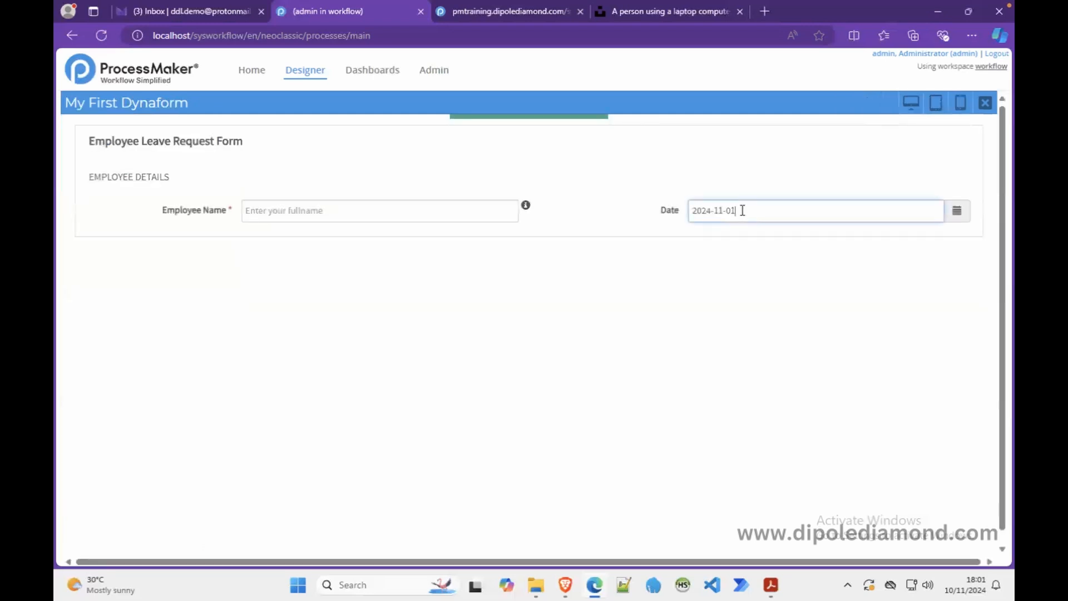
pyautogui.click(431, 217)
pyautogui.write('ghhgghgh')
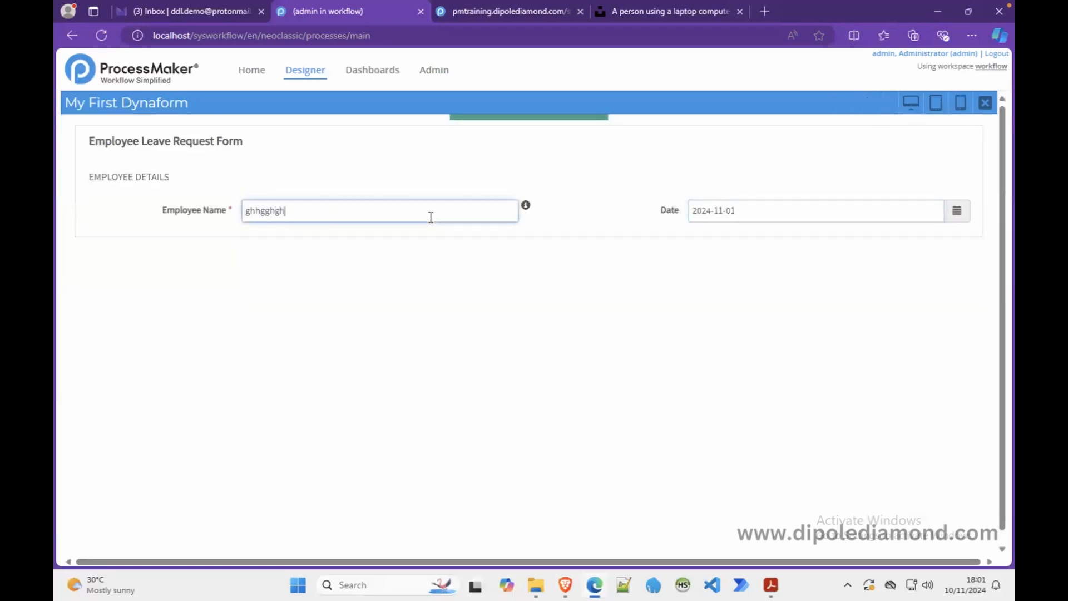
pyautogui.click(985, 103)
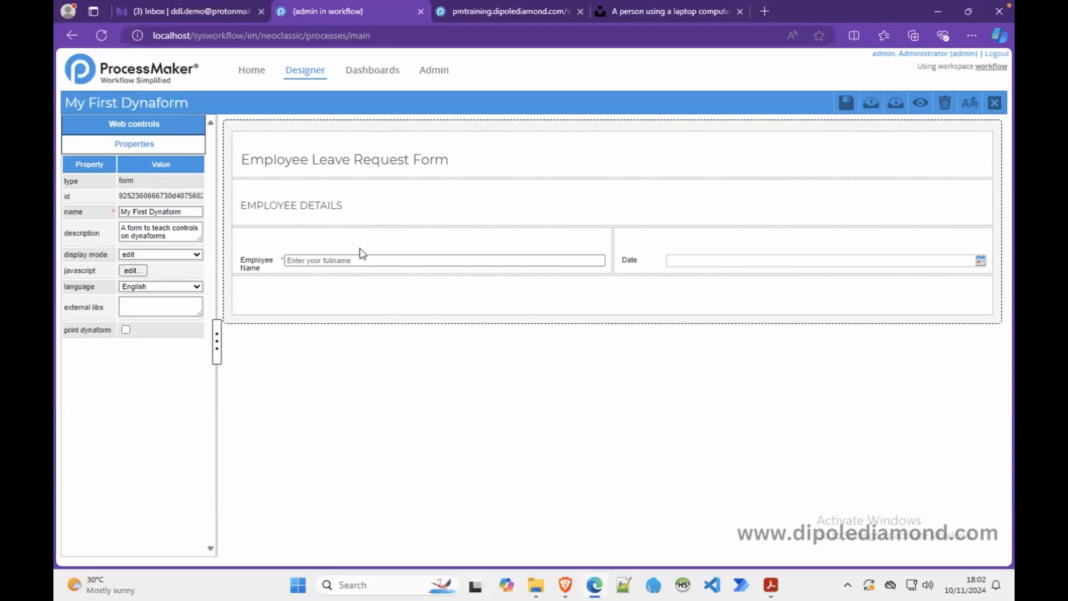
pyautogui.click(329, 257)
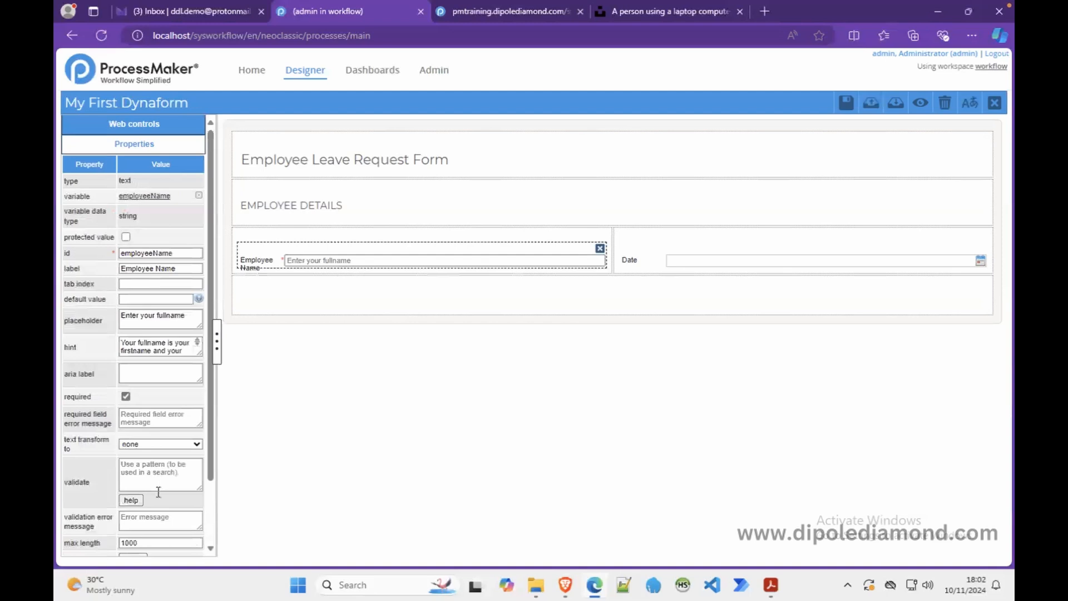
pyautogui.scroll(-3, 205, 503)
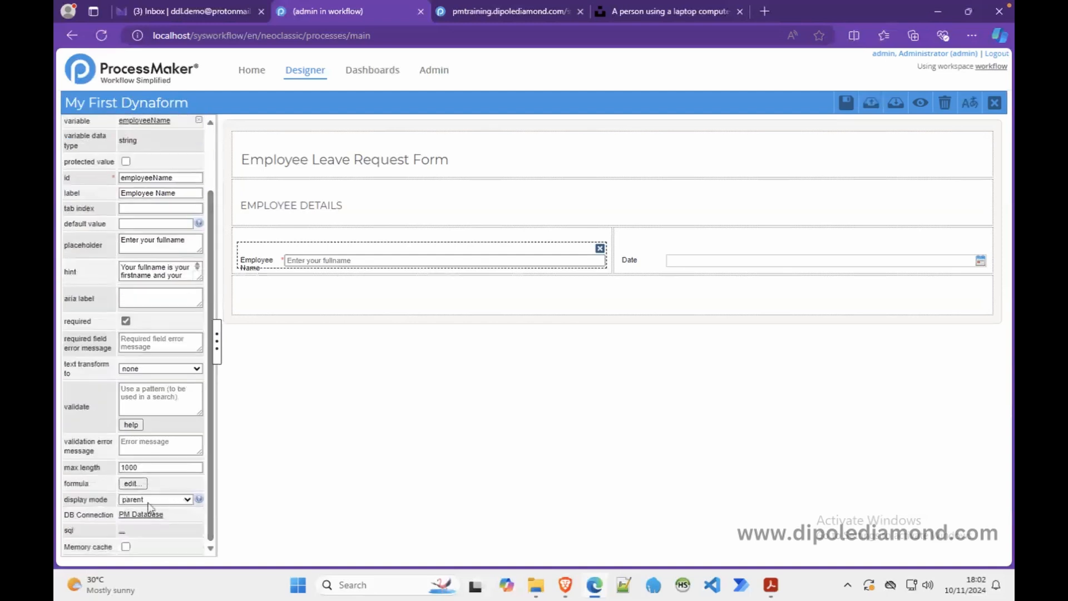
pyautogui.click(663, 254)
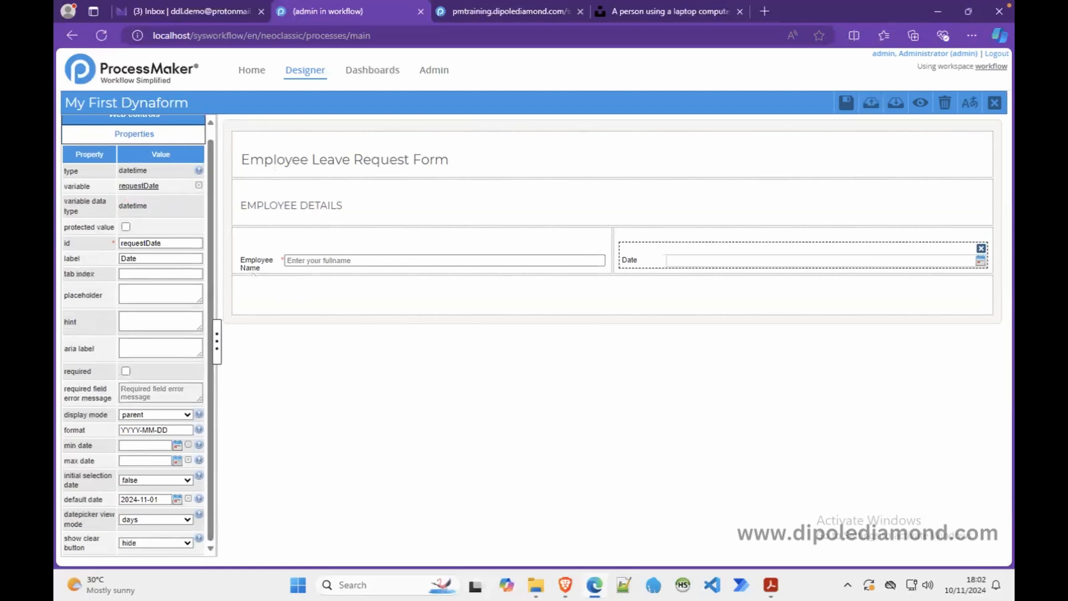
pyautogui.click(226, 211)
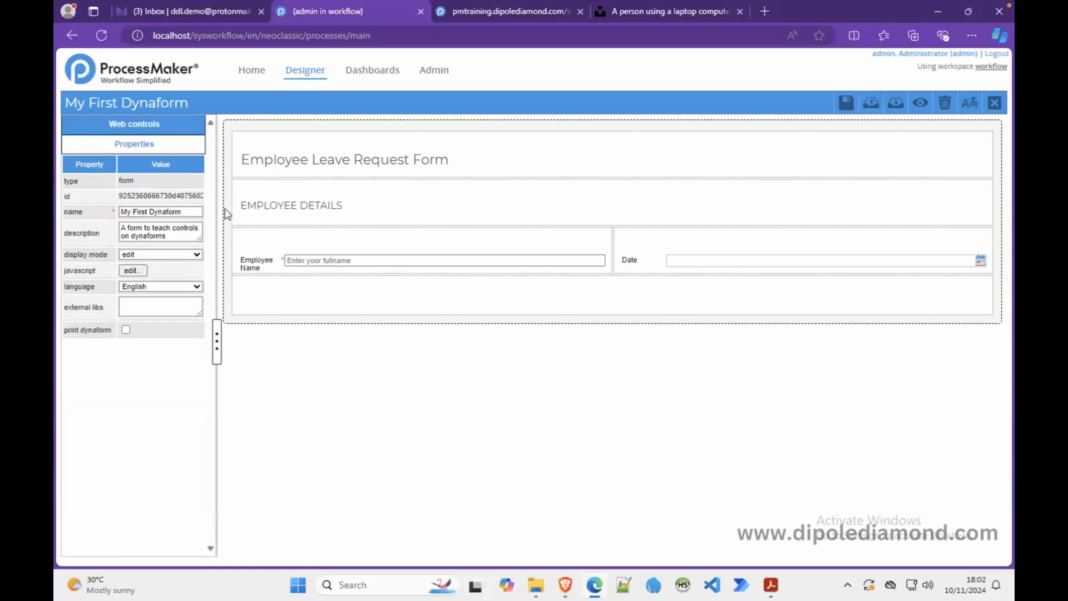
# - Set the form's display mode to view and confirm in preview that fields are read-only
pyautogui.click(196, 255)
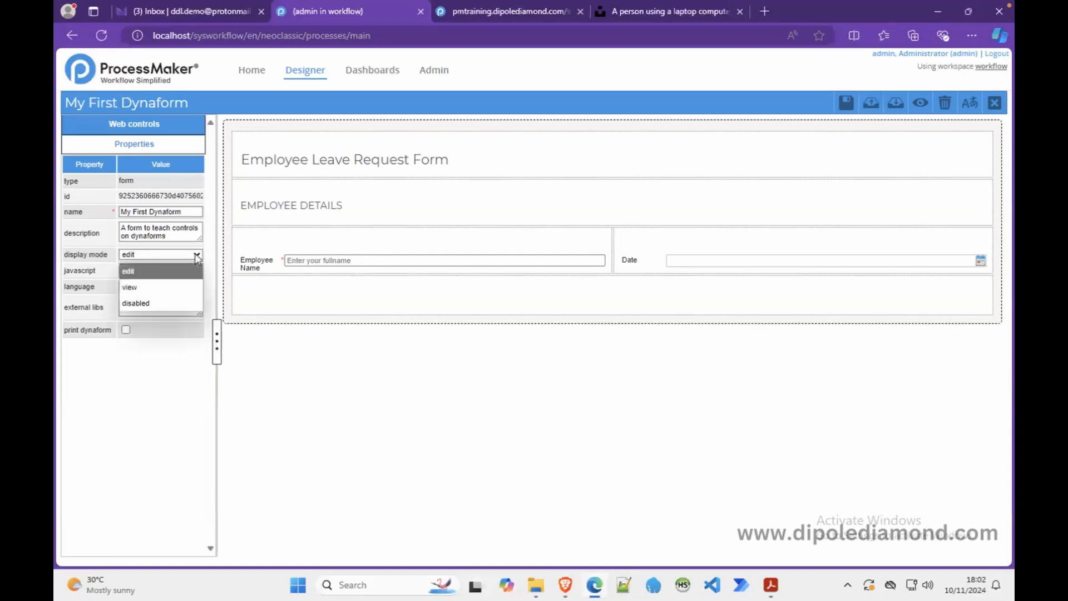
pyautogui.click(157, 286)
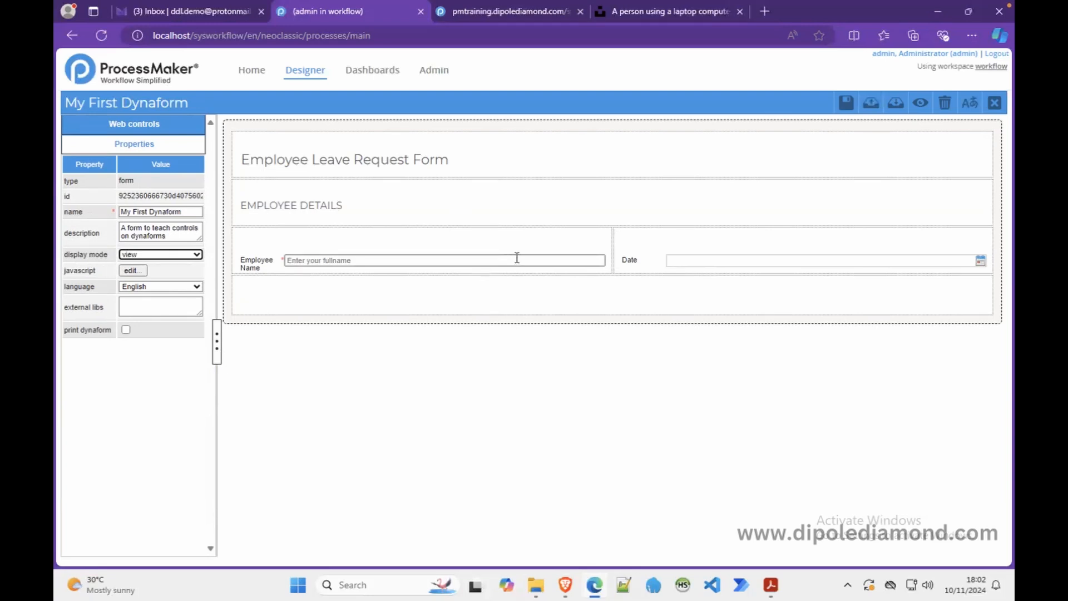
pyautogui.click(919, 103)
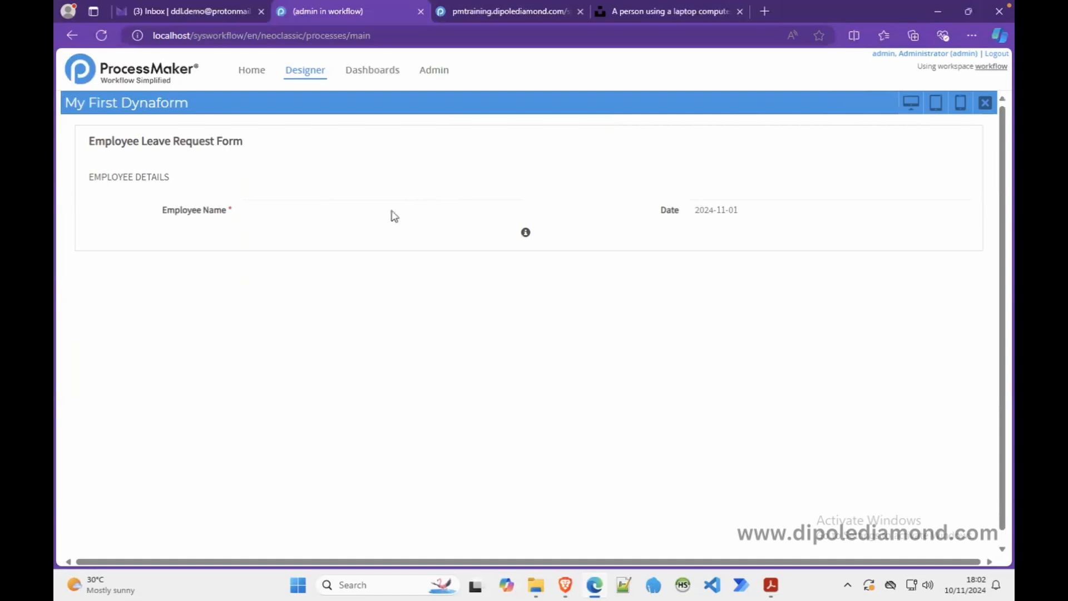
pyautogui.tripleClick(758, 213)
pyautogui.click(783, 216)
pyautogui.click(985, 102)
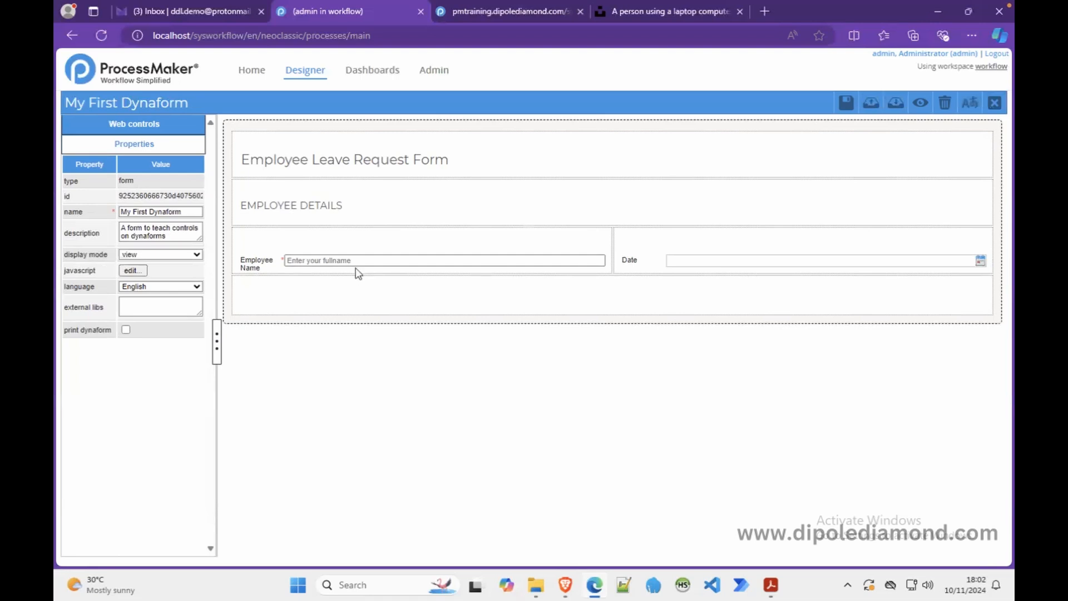
pyautogui.click(296, 259)
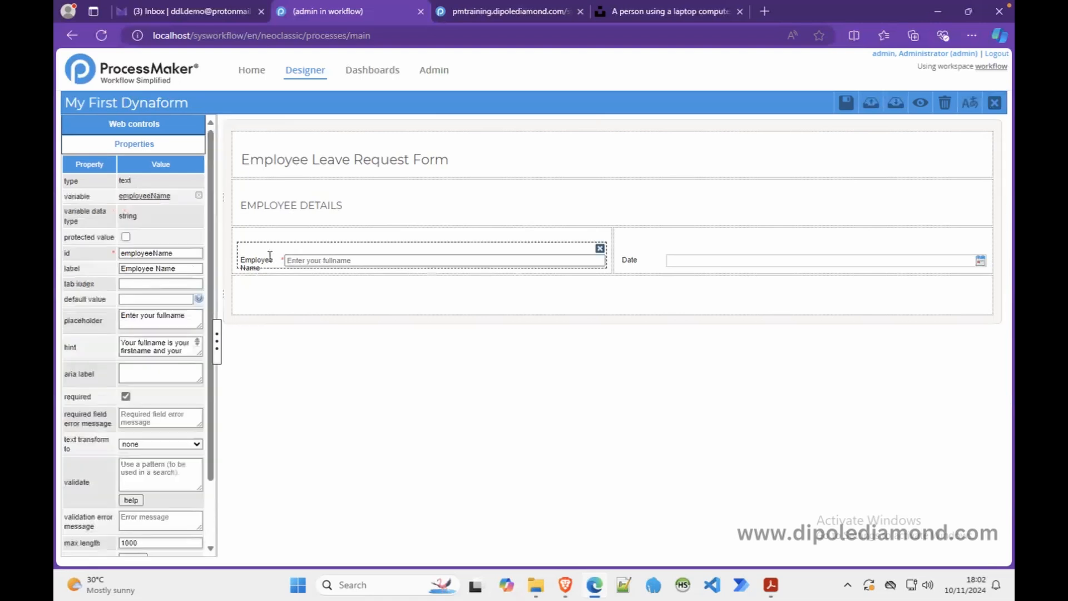
# - Set the whole form's display mode to disabled and preview it to confirm its fields are locked
pyautogui.click(683, 264)
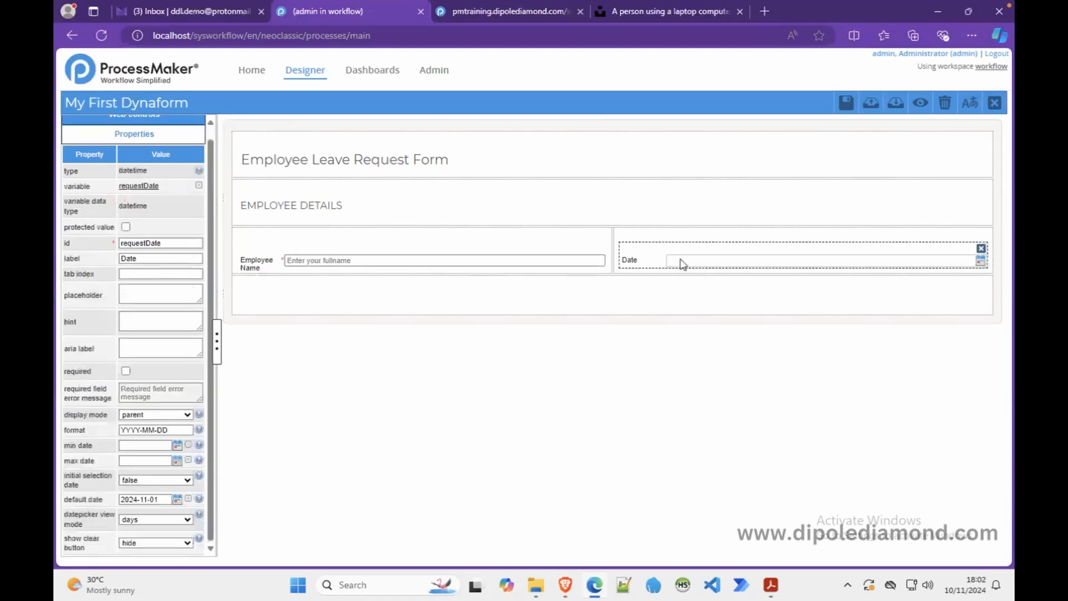
pyautogui.click(277, 260)
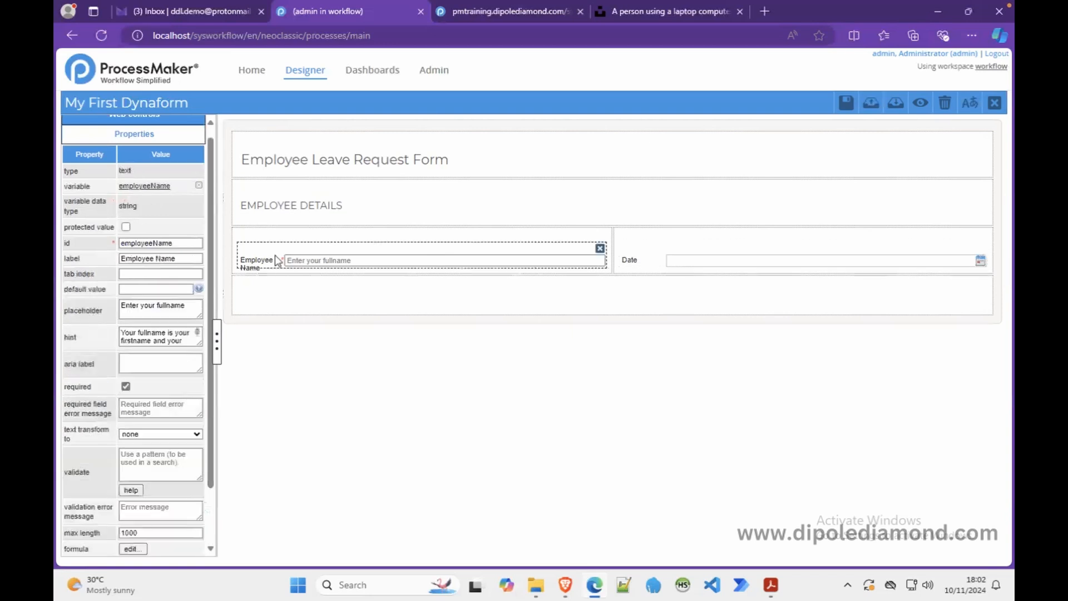
pyautogui.click(269, 317)
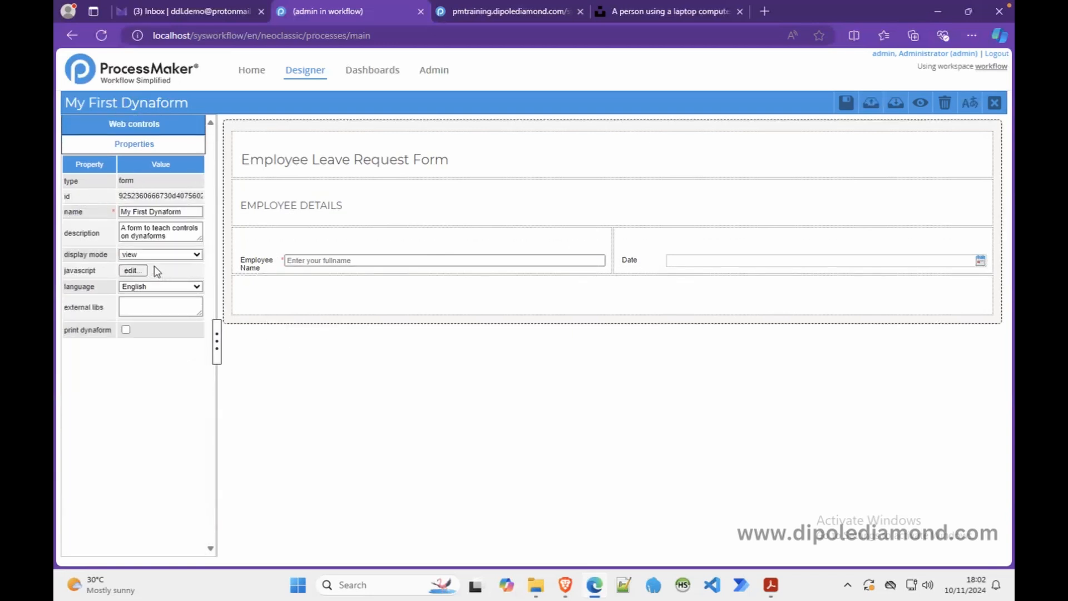
pyautogui.click(167, 254)
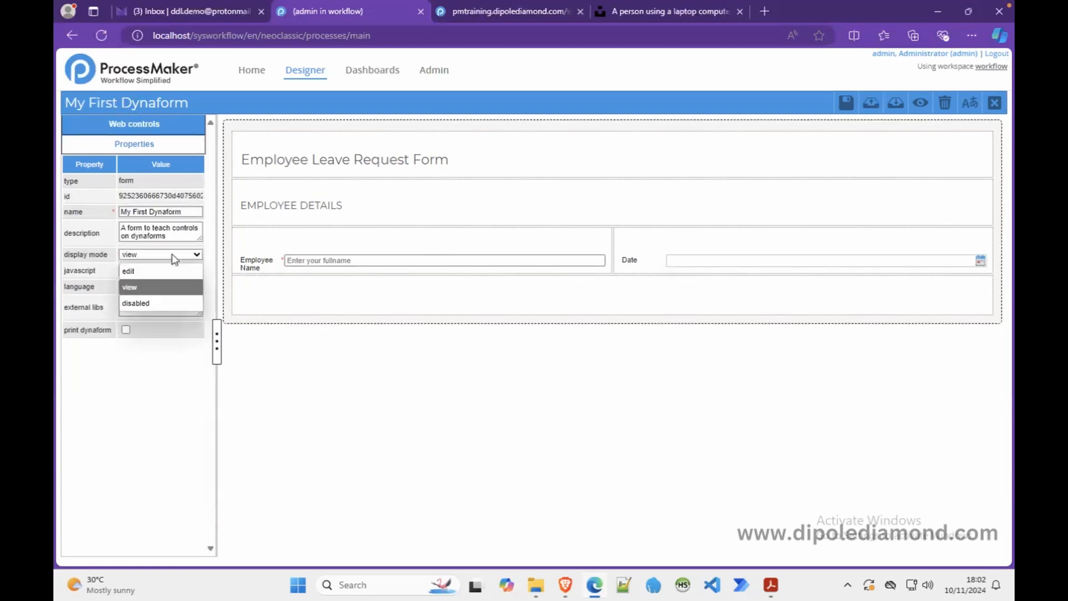
pyautogui.click(138, 300)
pyautogui.click(920, 102)
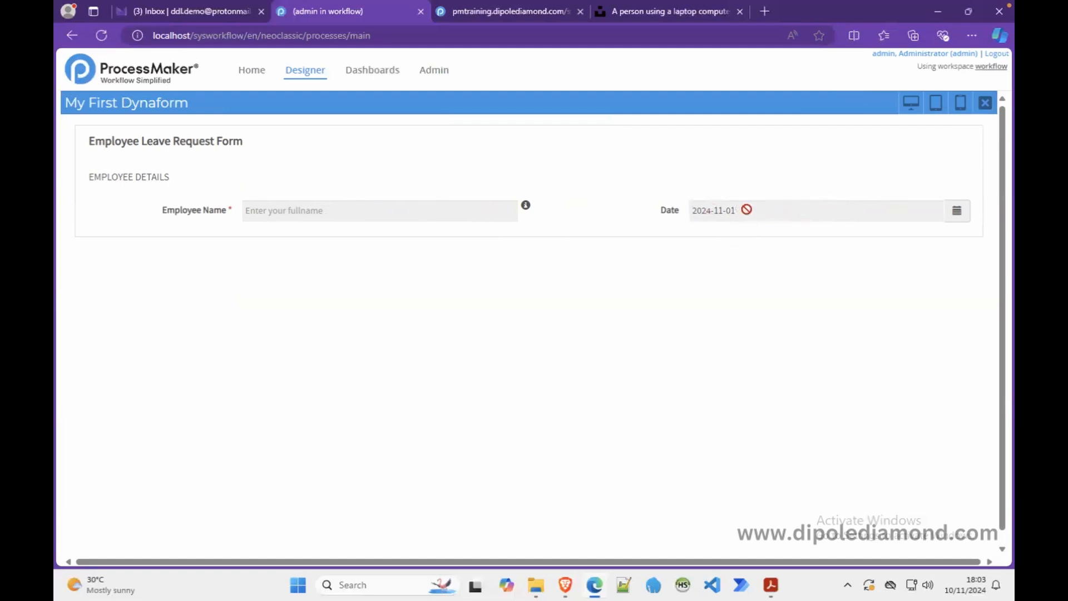
pyautogui.click(985, 103)
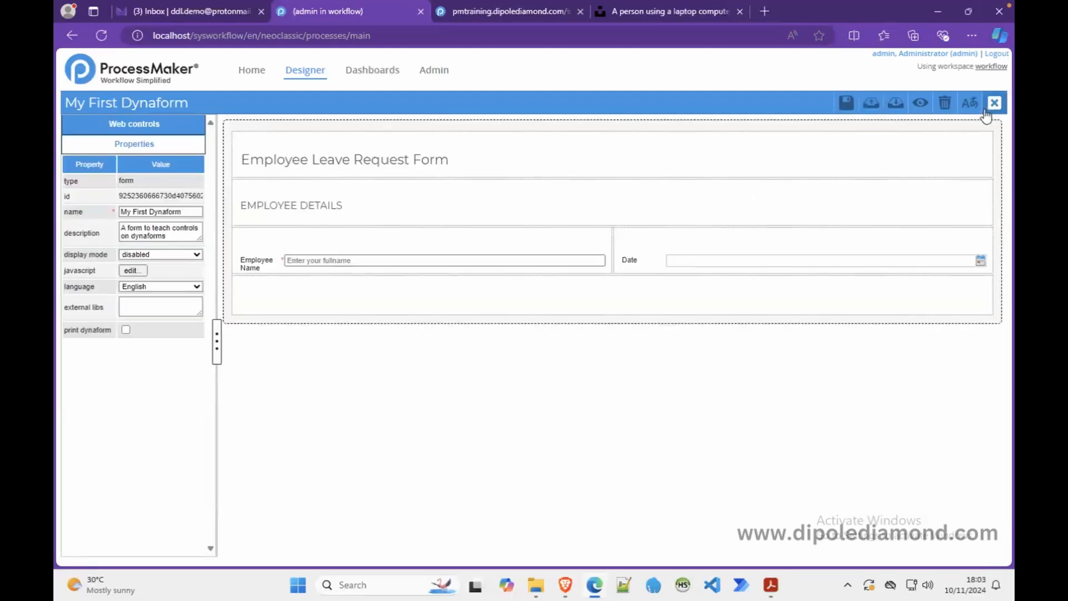
# - Set the Employee Name textbox's own display mode to edit
pyautogui.click(285, 260)
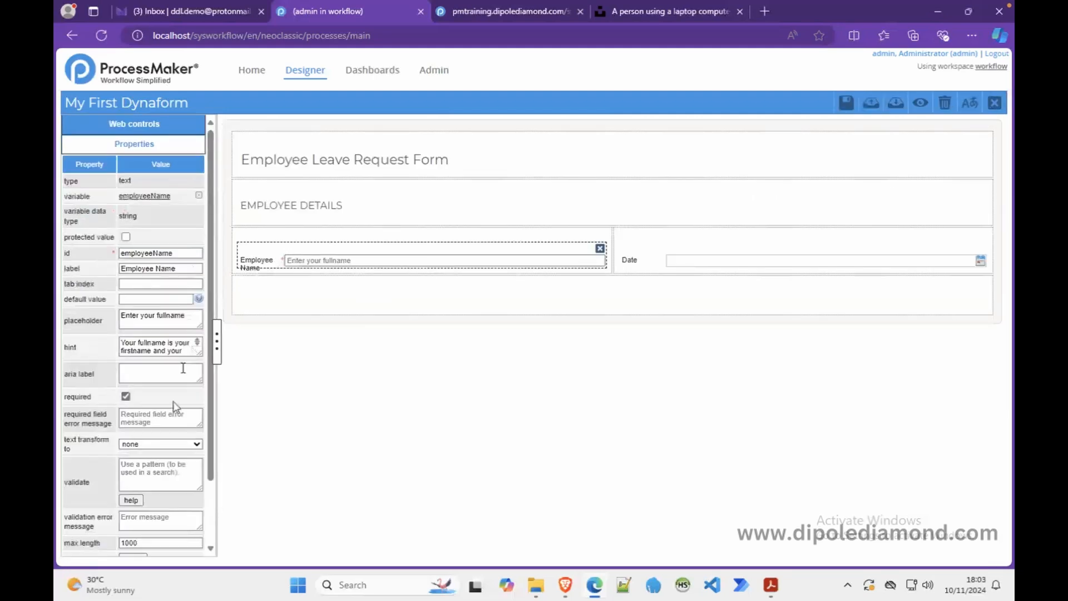
pyautogui.scroll(-2, 189, 517)
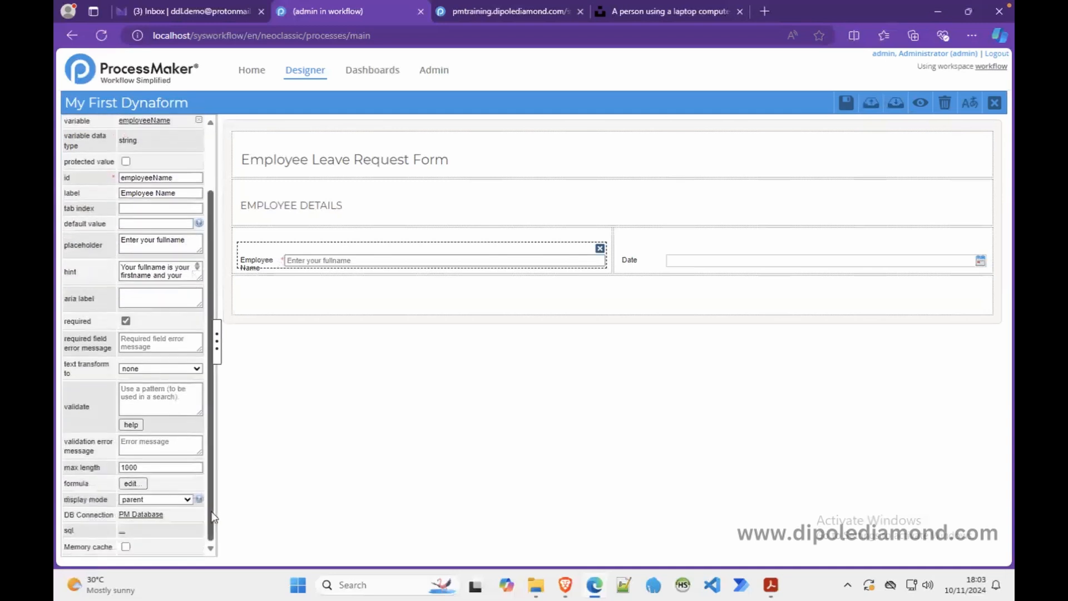
pyautogui.click(155, 499)
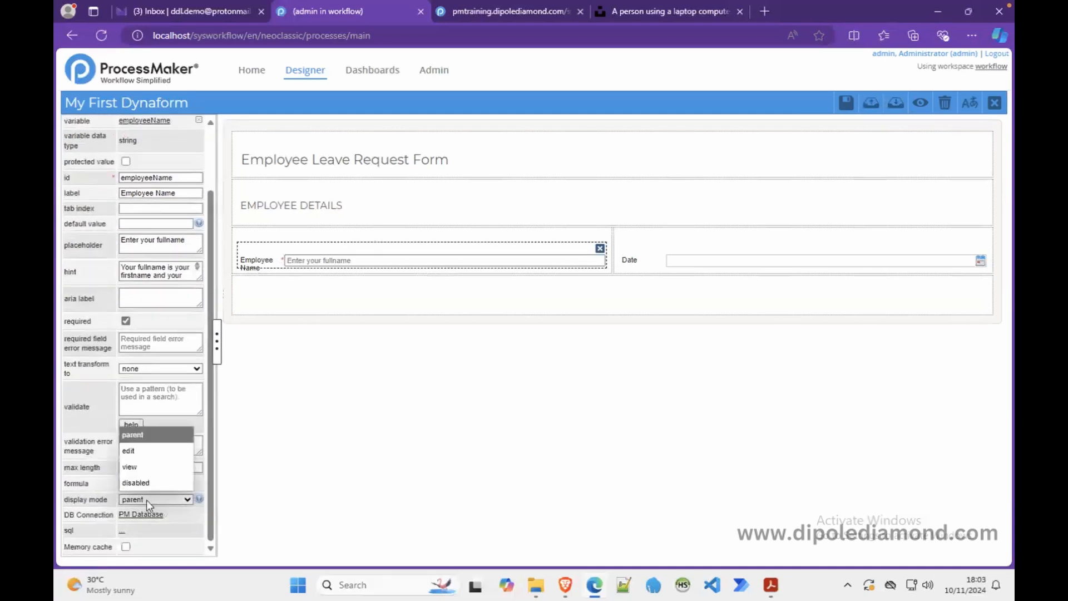
# - Preview the form and type a test name into Employee Name to confirm it accepts input
pyautogui.click(920, 103)
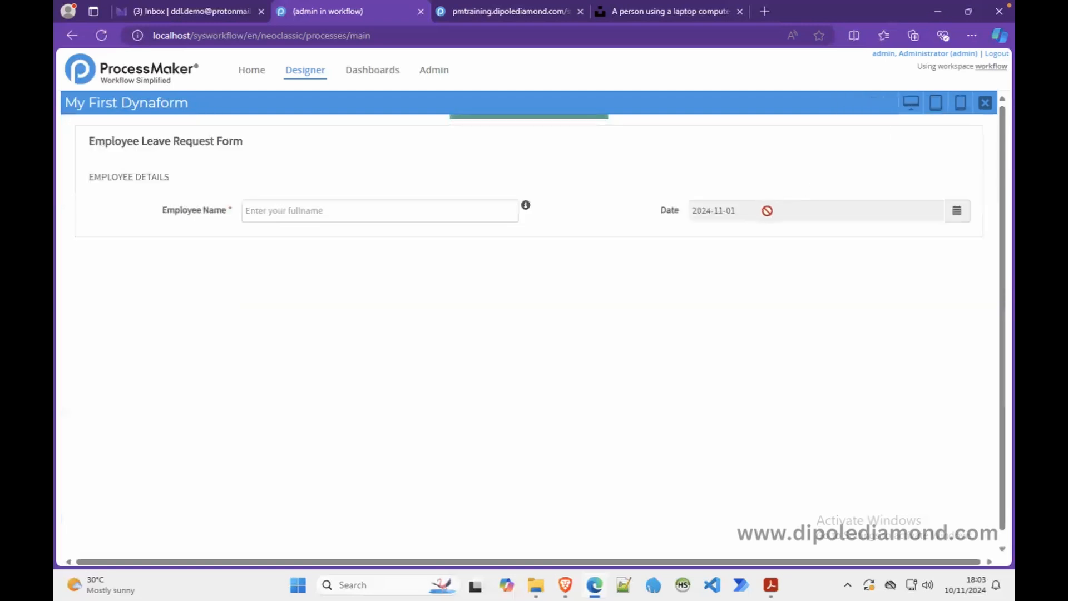
pyautogui.click(468, 209)
pyautogui.write('John Doe')
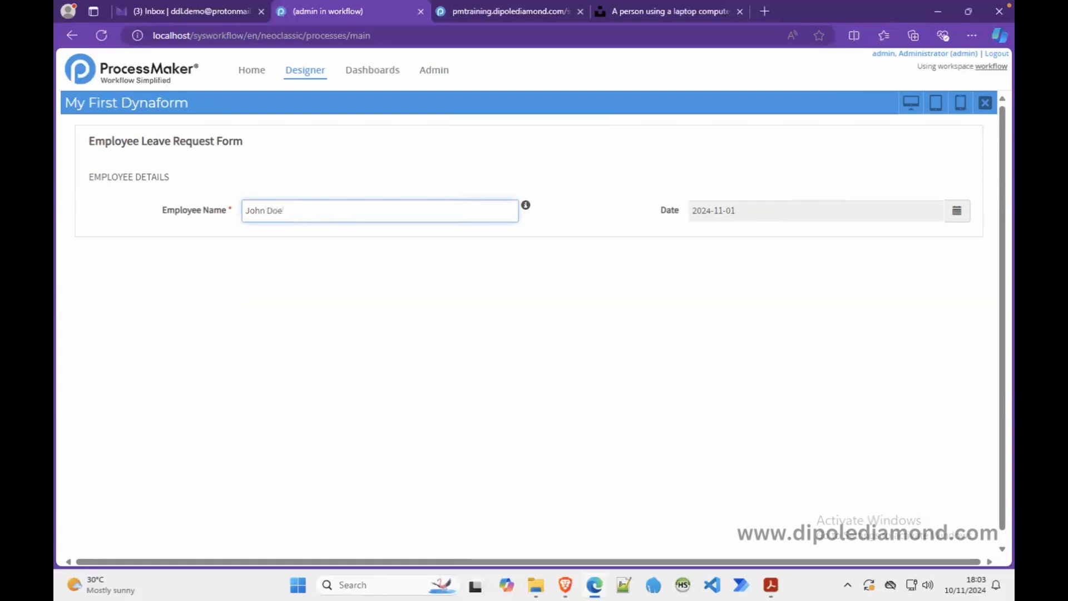
pyautogui.click(984, 102)
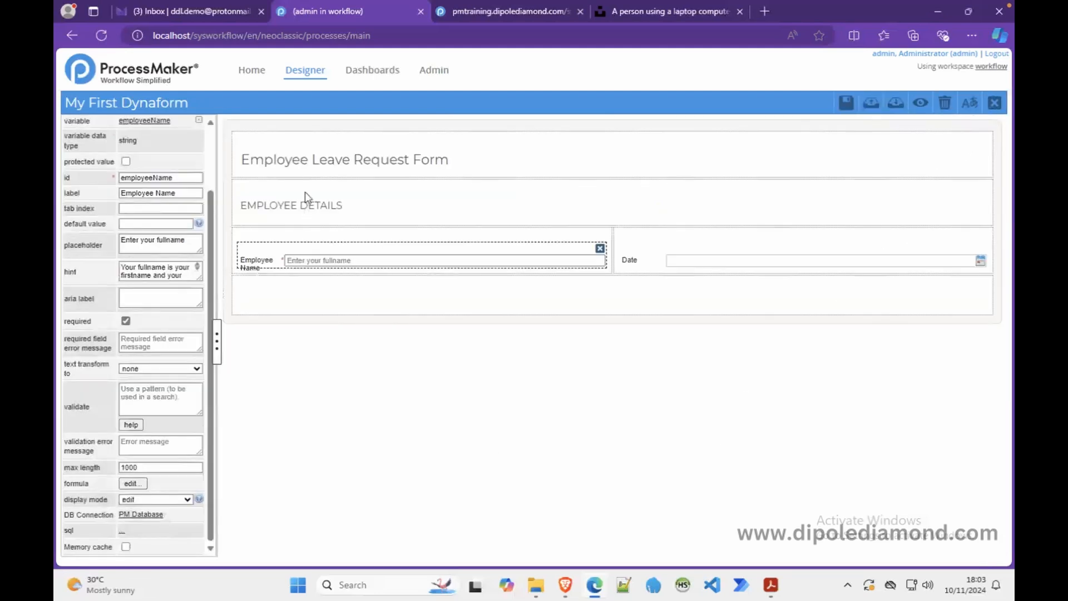
pyautogui.click(297, 130)
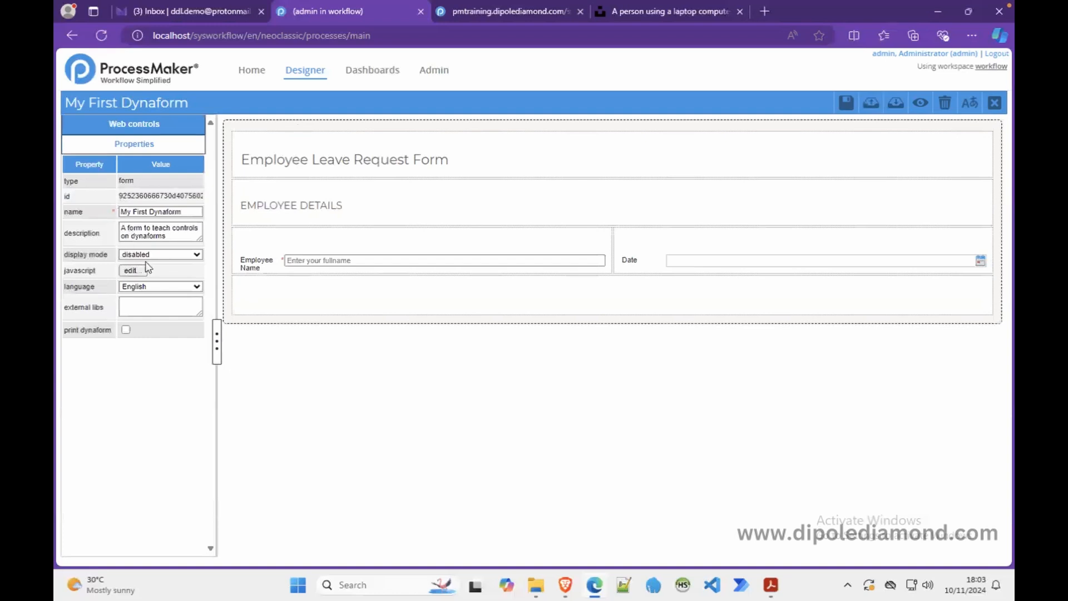
# - Return the entire Dynaform's display mode to edit, then select the empty bottom row
pyautogui.click(196, 255)
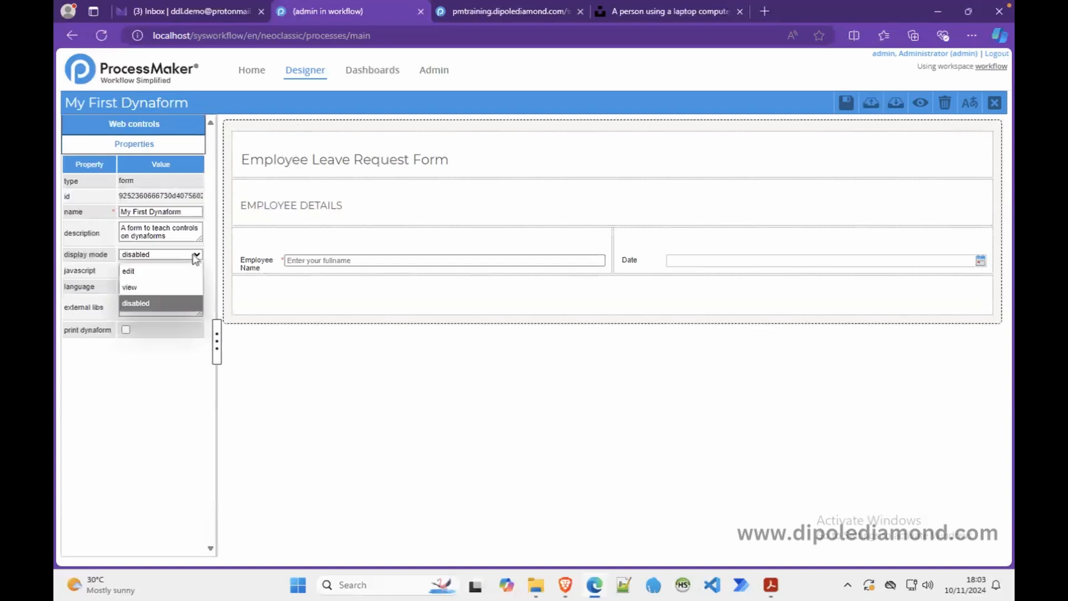
pyautogui.click(181, 272)
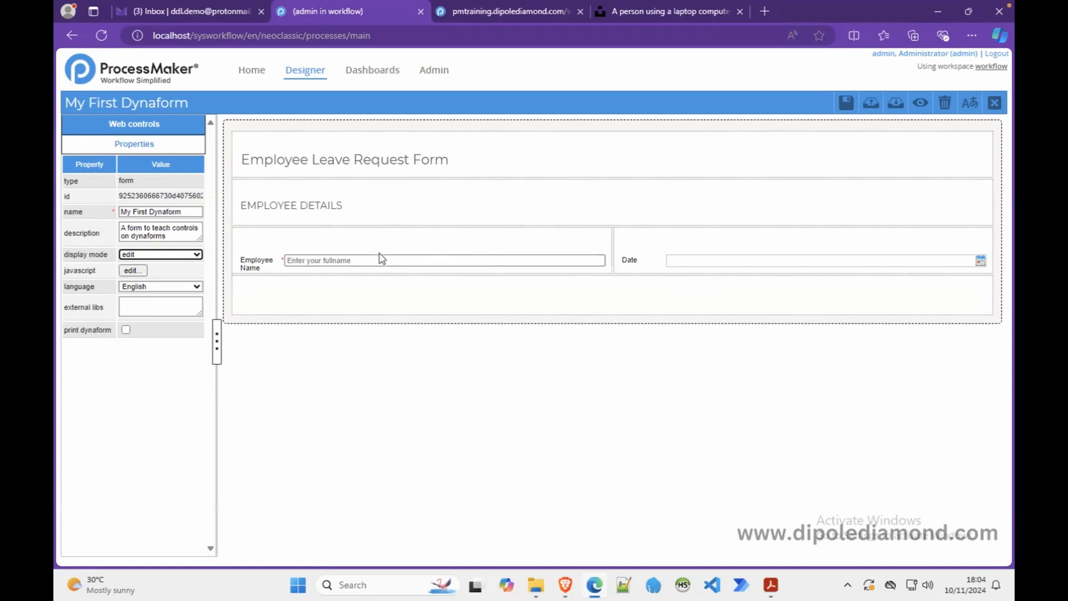
pyautogui.click(315, 257)
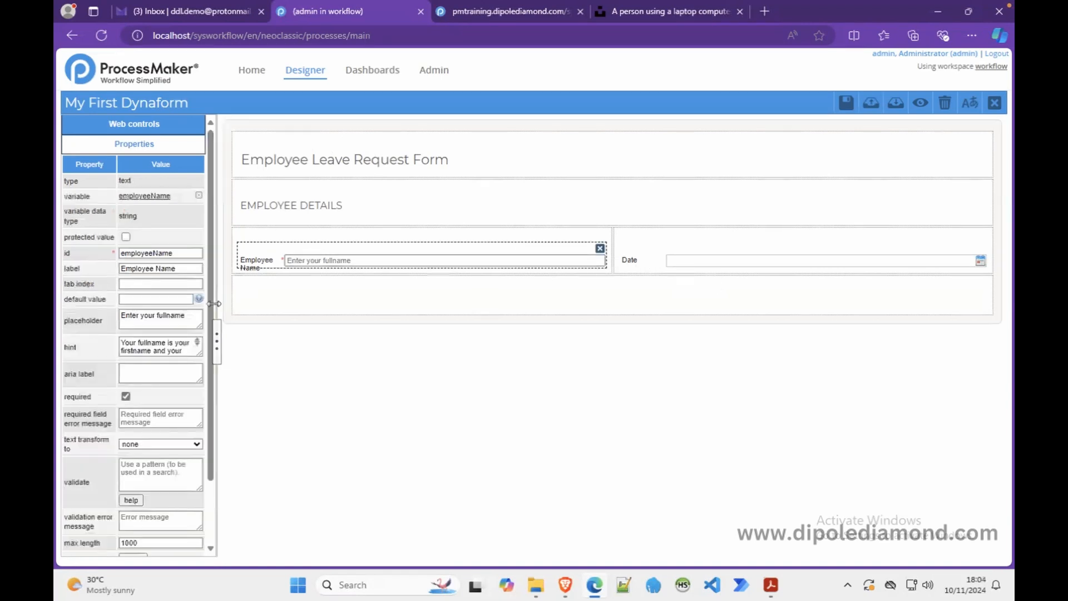
pyautogui.scroll(-2, 211, 392)
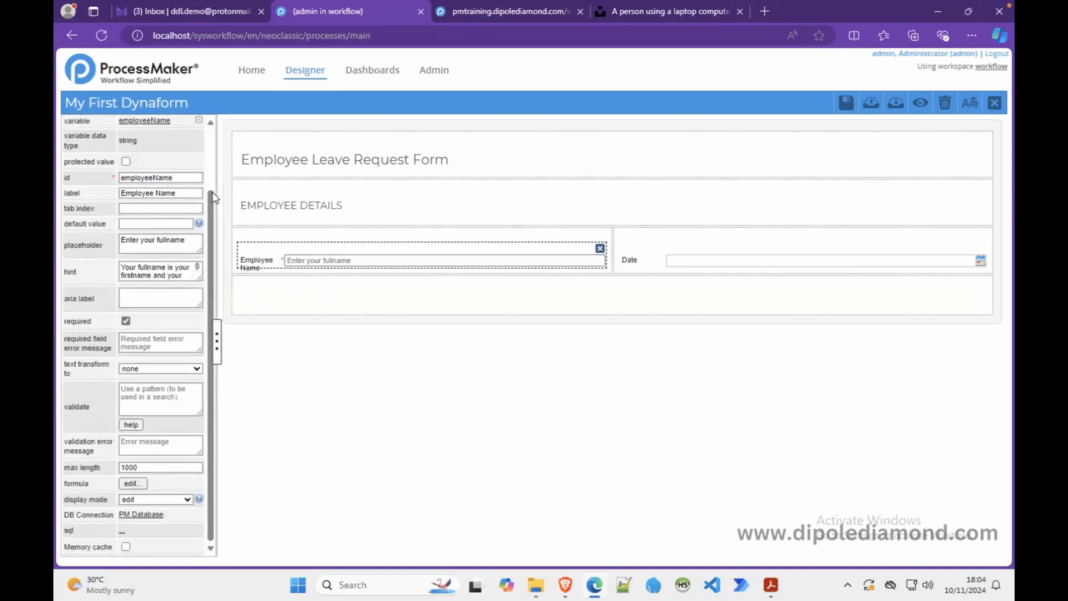
pyautogui.scroll(3, 216, 196)
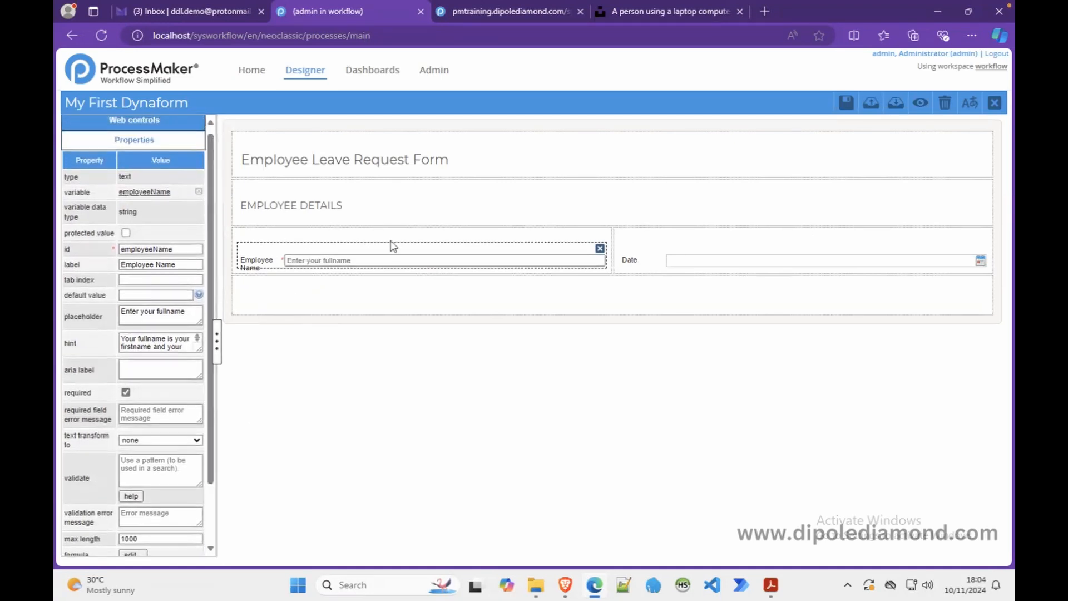
pyautogui.click(612, 303)
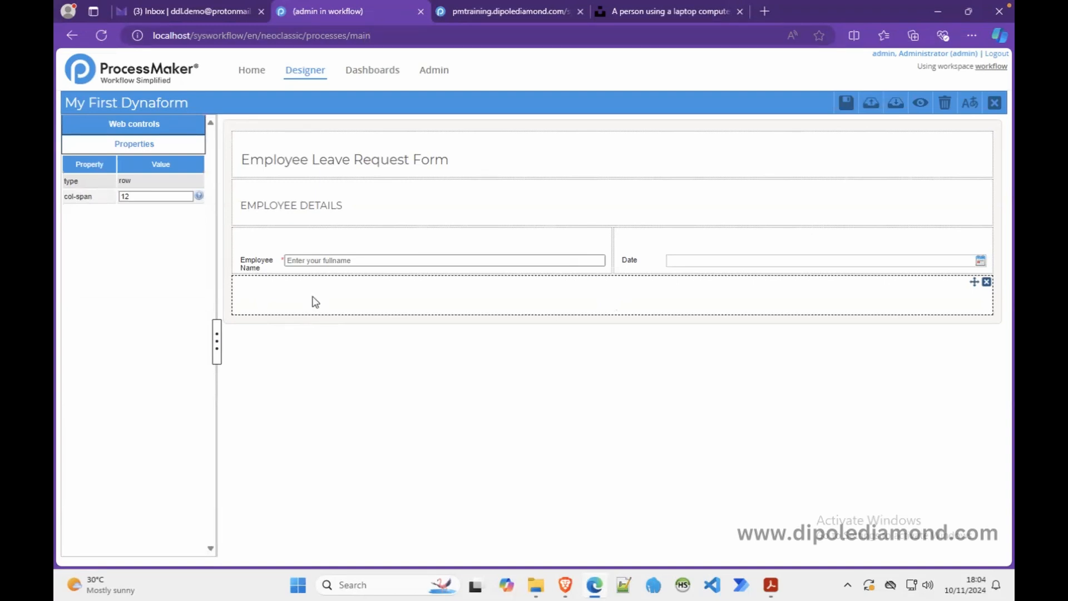
# - Split the bottom row into two equal columns with col-span '6 6'
pyautogui.doubleClick(139, 196)
pyautogui.write('6 6')
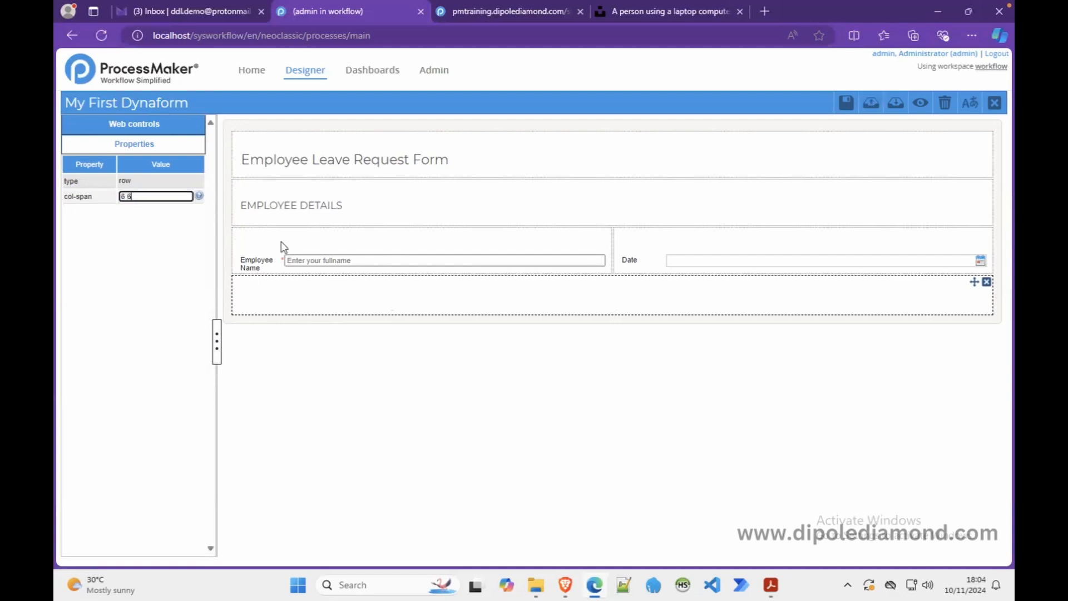
pyautogui.click(366, 303)
# - Add a textarea to the left column bound to a new variable named employeeComment
pyautogui.click(169, 129)
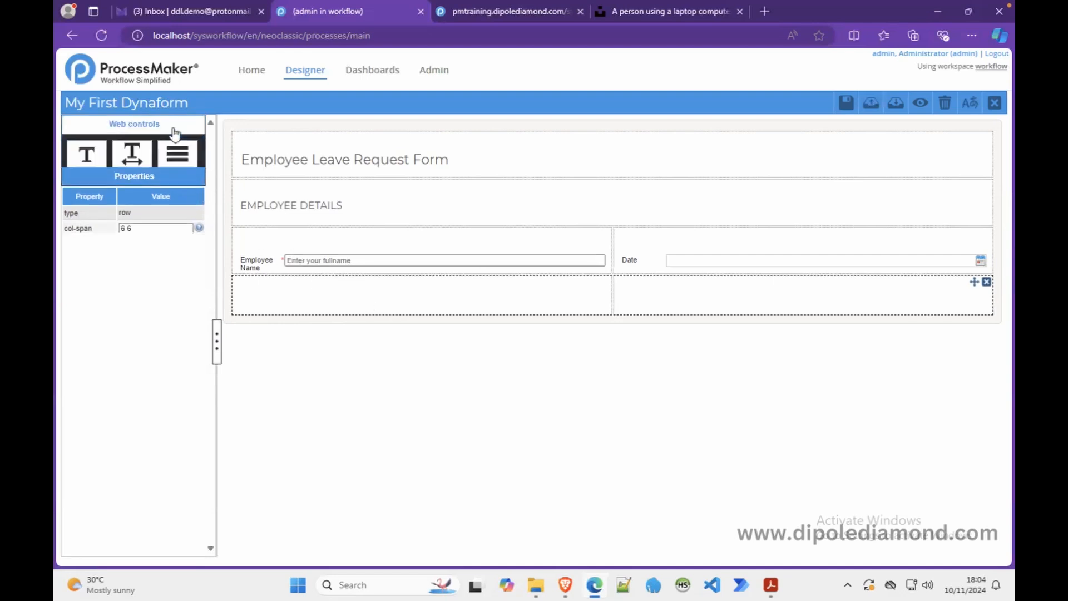
pyautogui.moveTo(132, 161); pyautogui.dragTo(310, 288)
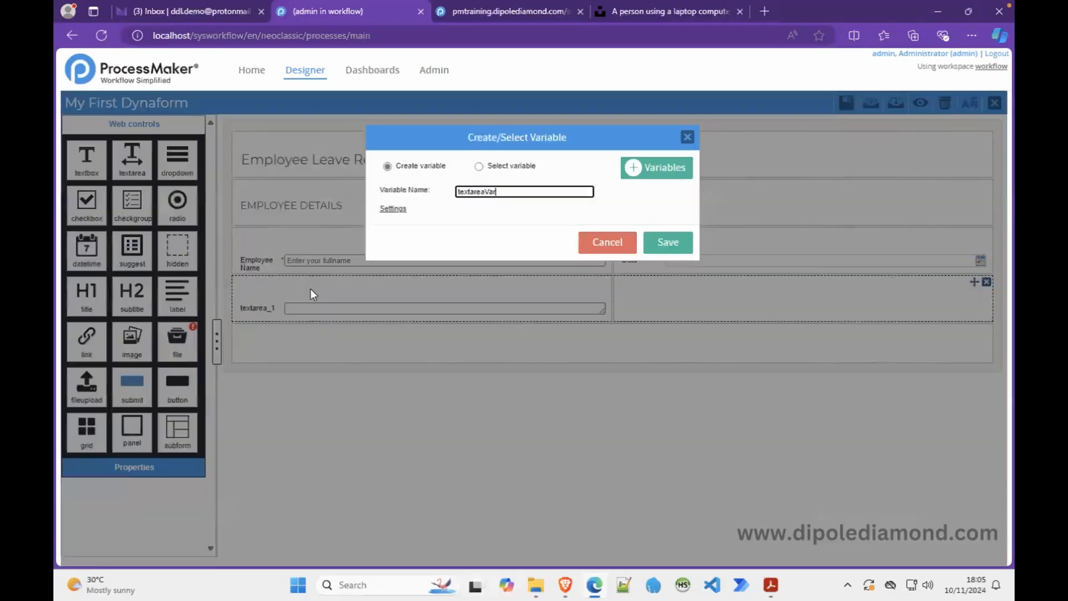
pyautogui.write('001')
pyautogui.moveTo(519, 191); pyautogui.dragTo(424, 191)
pyautogui.write('employeeComment')
pyautogui.click(664, 248)
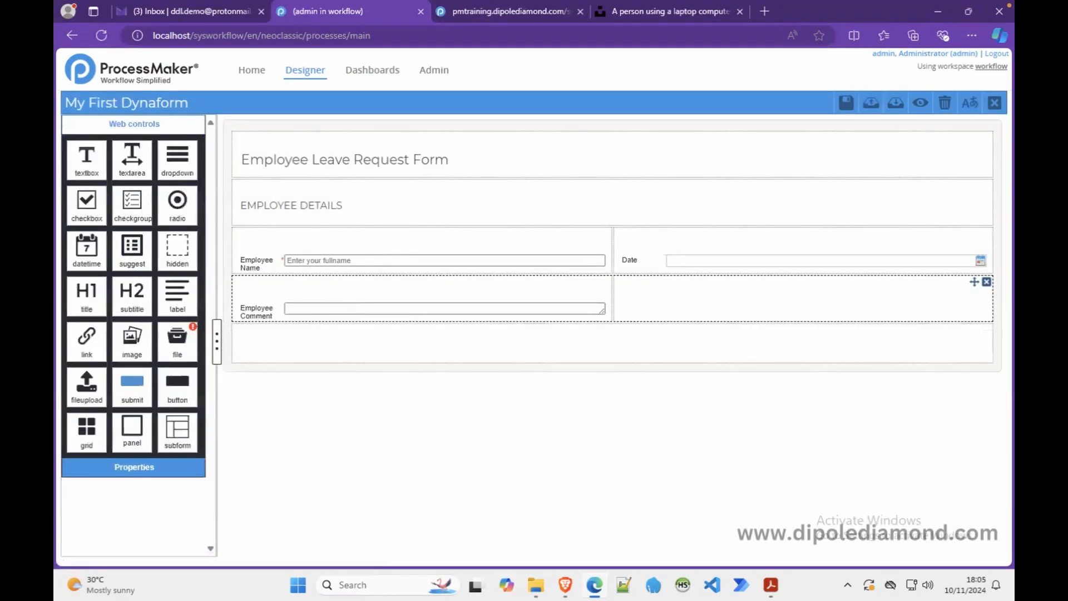
pyautogui.click(270, 305)
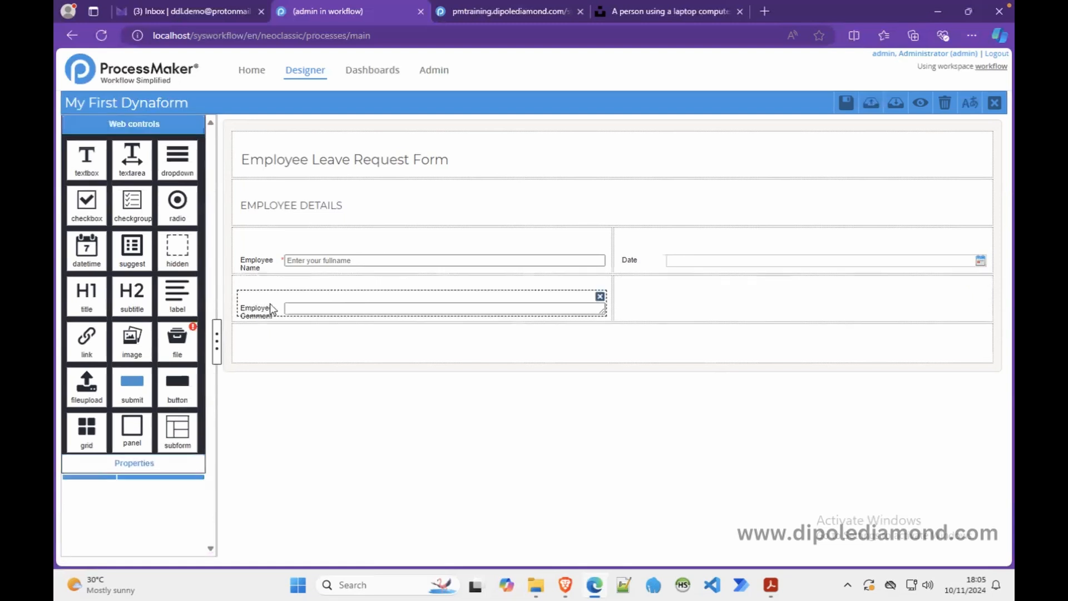
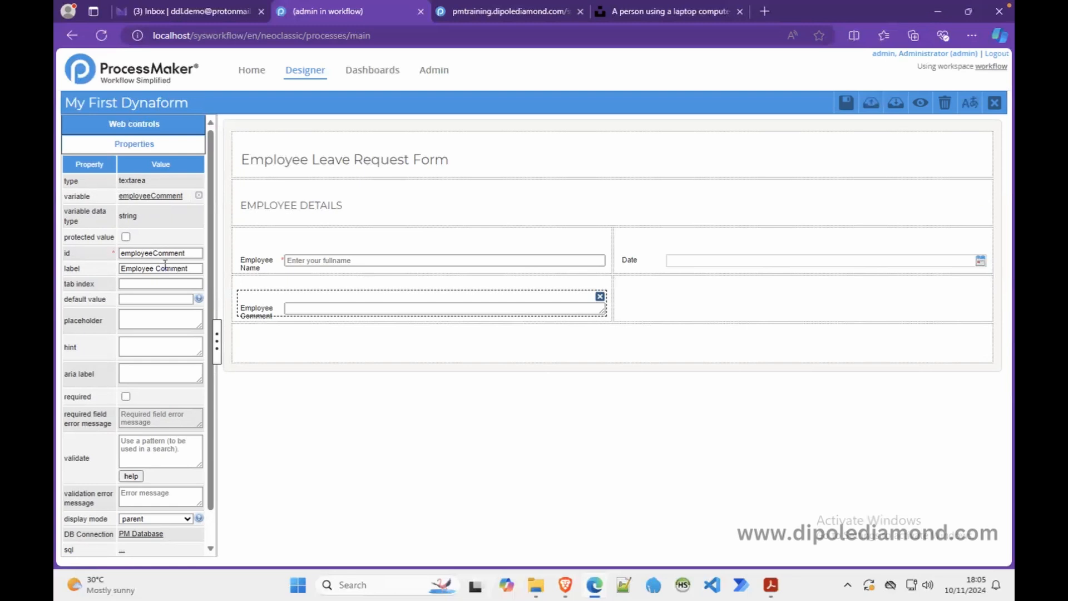
# - Preview the rendered form, try the Employee Comment box, and return to editing
pyautogui.click(919, 103)
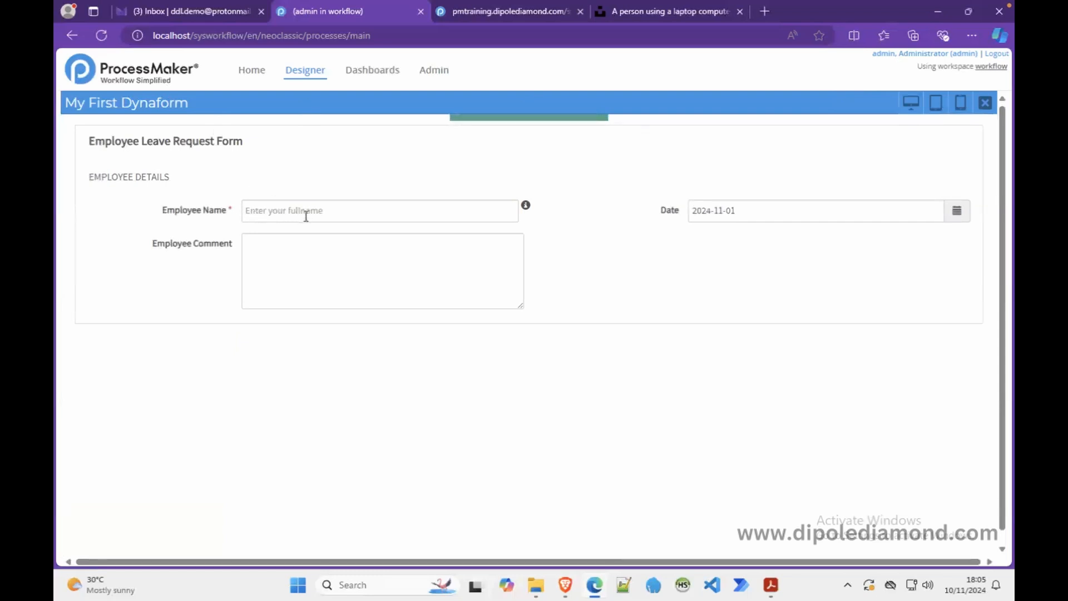
pyautogui.click(279, 254)
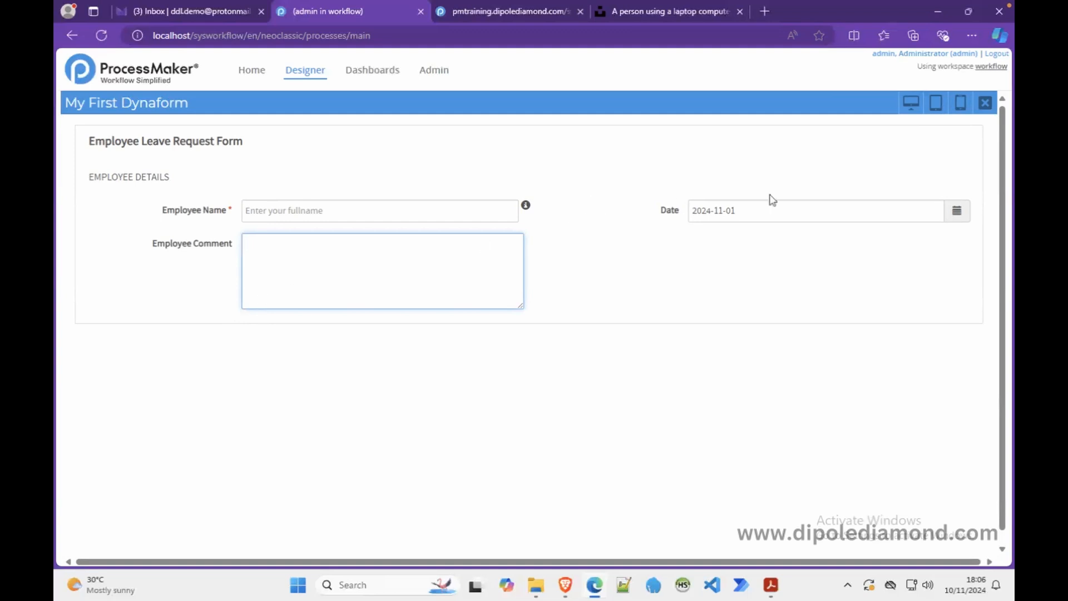
pyautogui.click(984, 106)
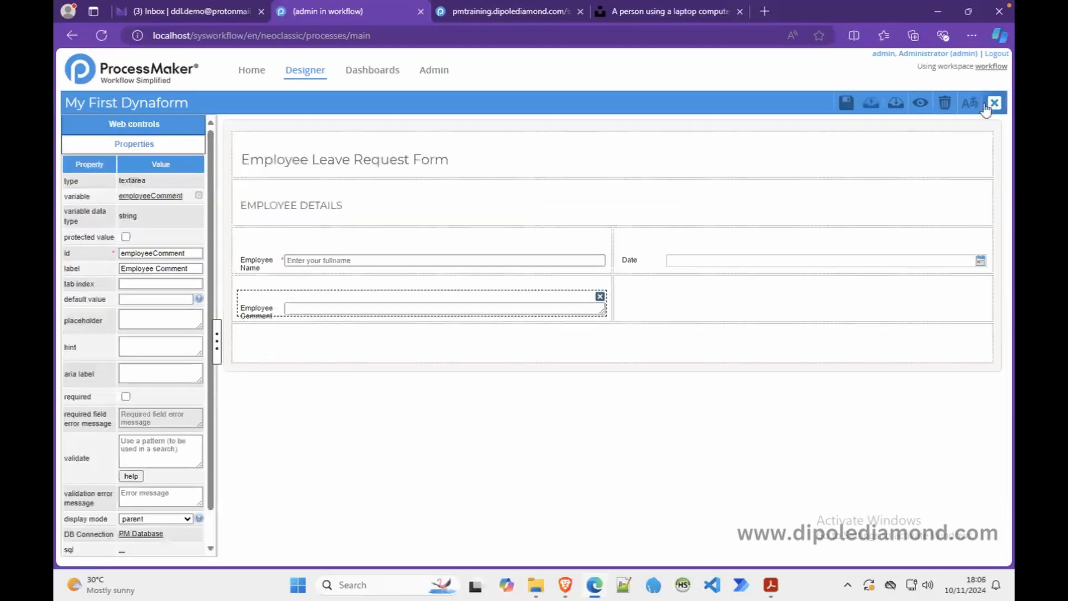
pyautogui.click(920, 103)
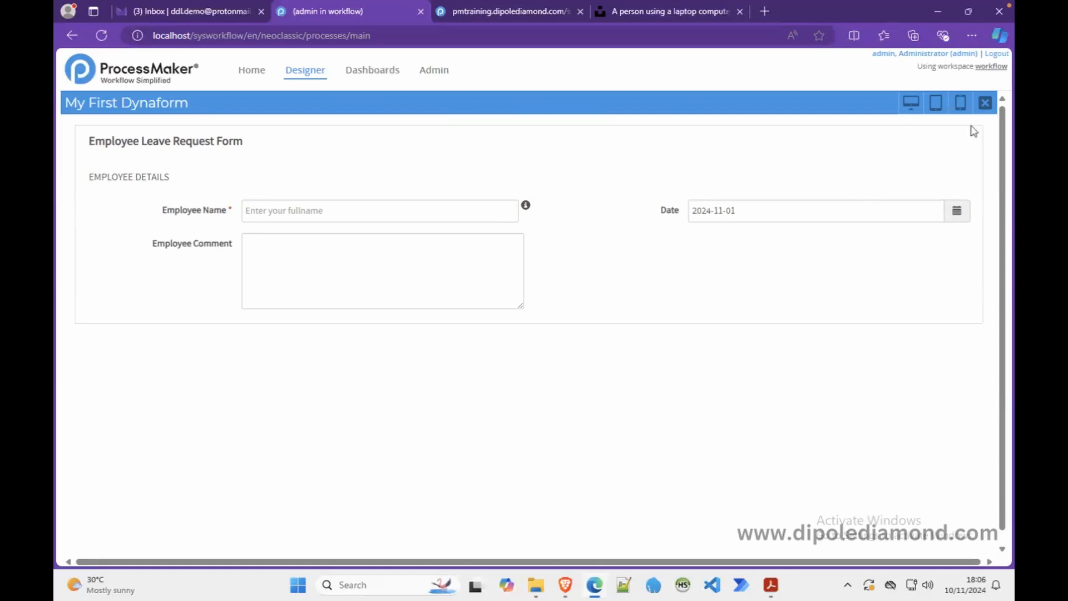
pyautogui.click(984, 103)
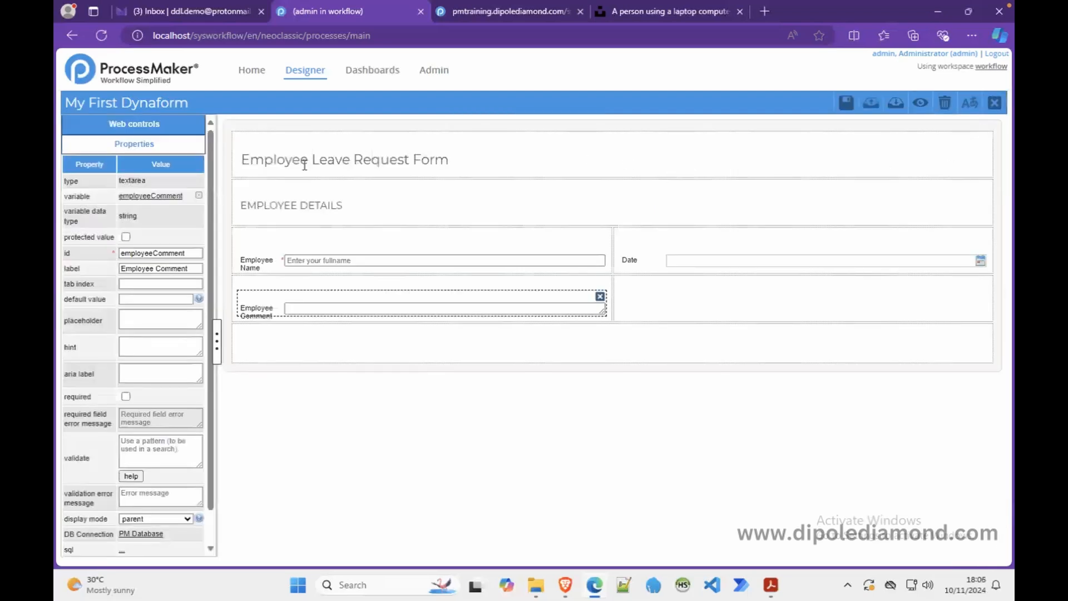
# - Add a textarea beside Employee Comment bound to a new variable supervisorComment
pyautogui.click(170, 128)
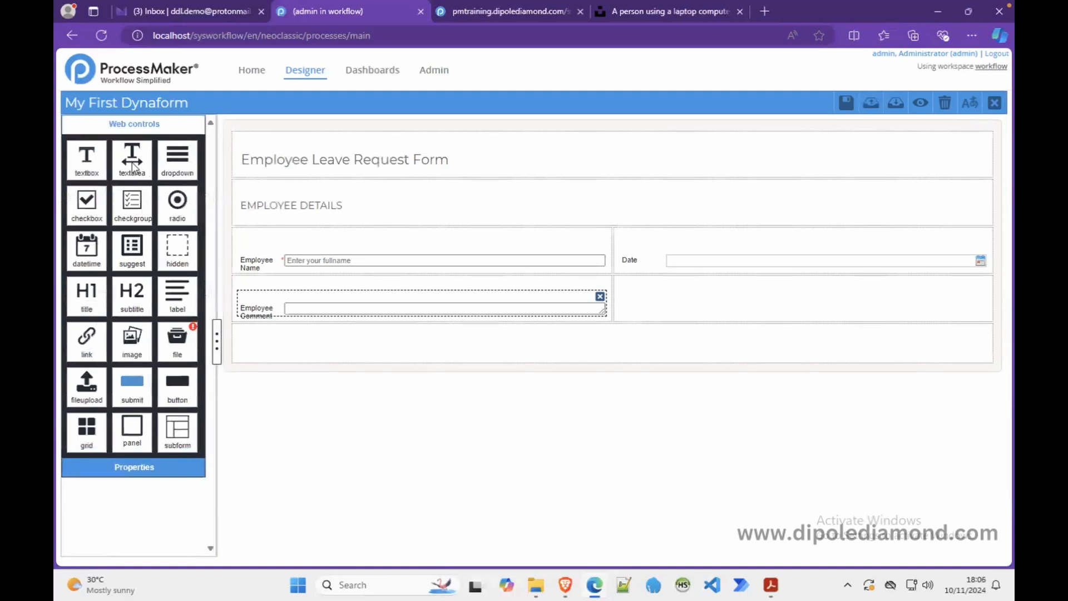
pyautogui.moveTo(132, 165); pyautogui.dragTo(662, 302)
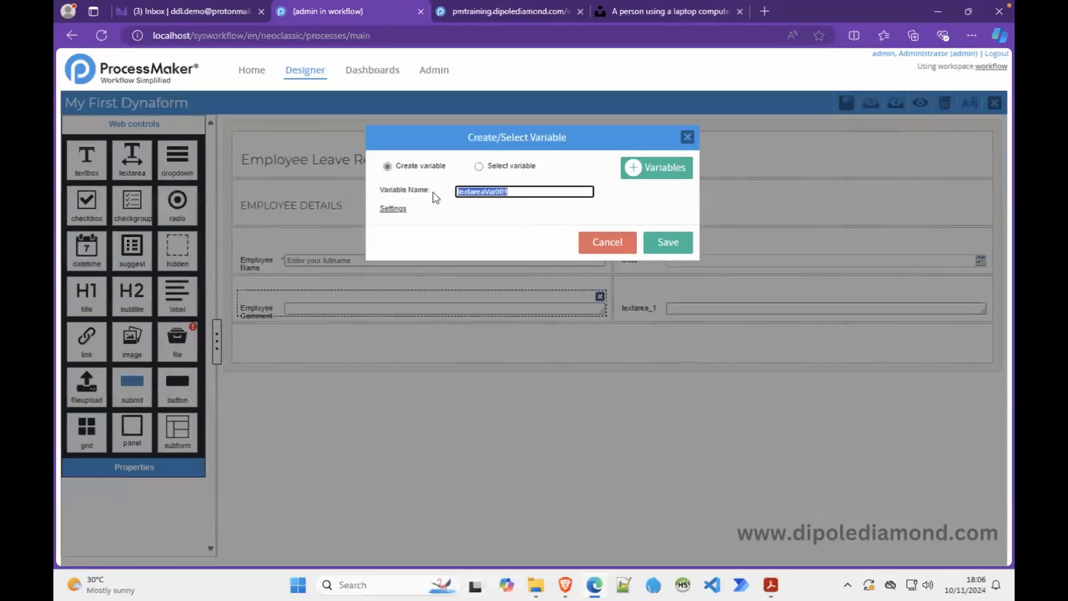
pyautogui.write('supe')
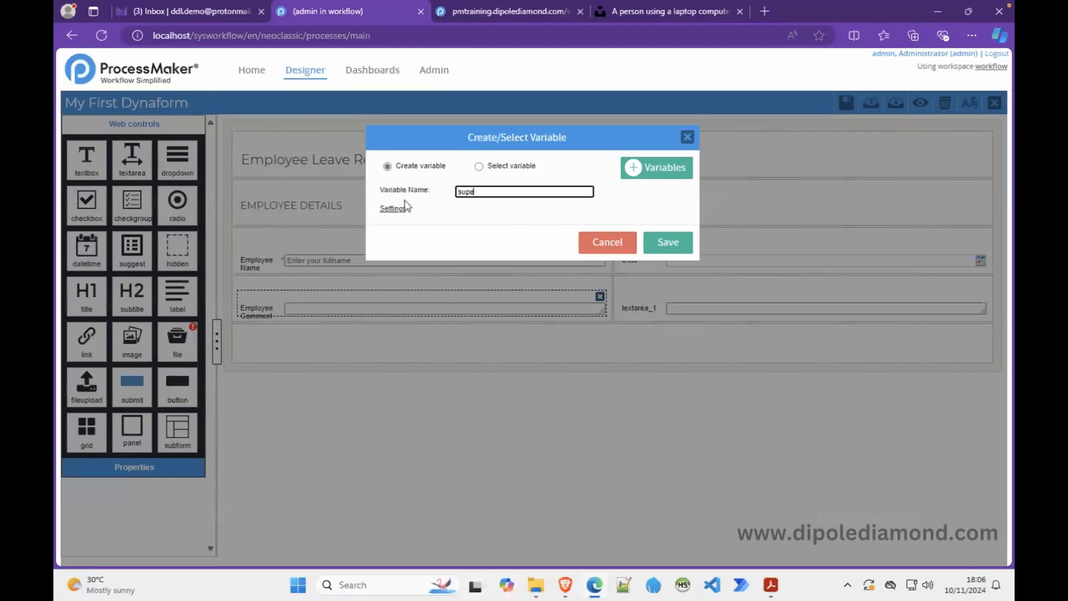
pyautogui.write('rvisorComment')
pyautogui.click(669, 243)
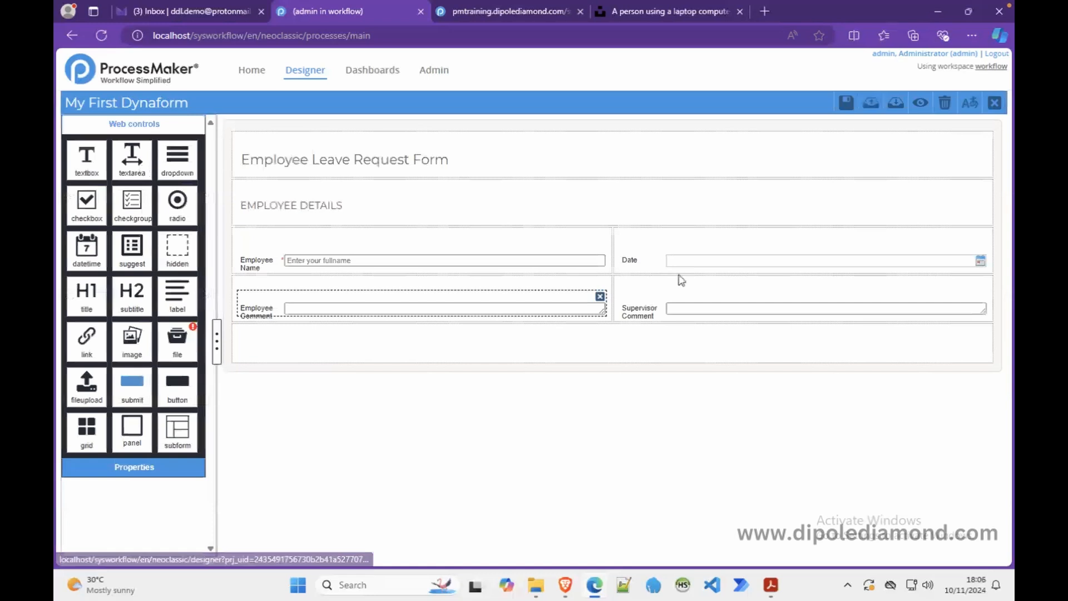
# - Change the Employee Comment textarea's rows property from 5 to 2
pyautogui.click(499, 302)
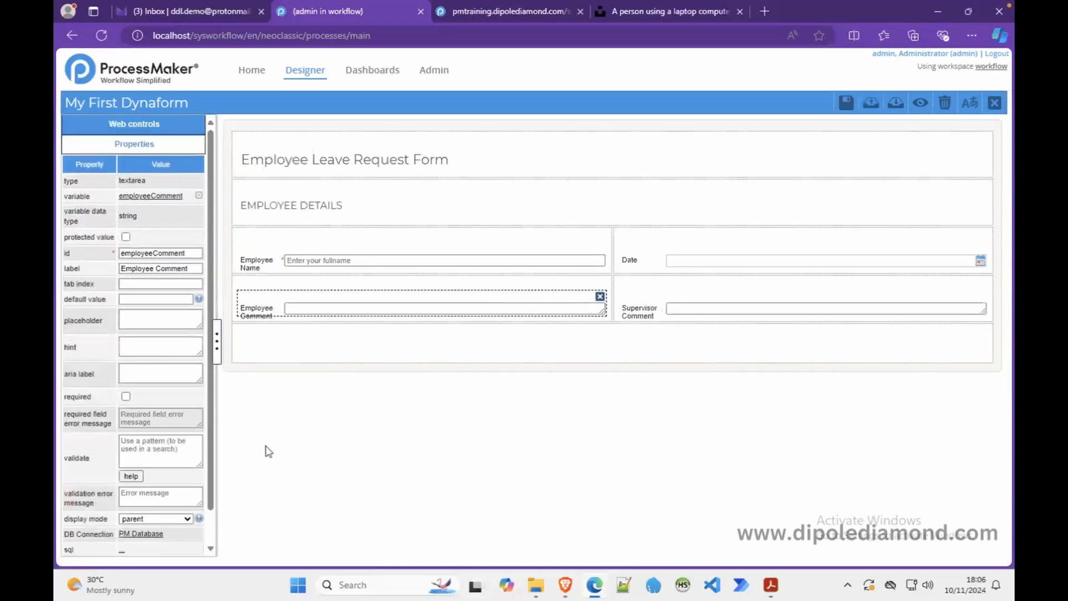
pyautogui.moveTo(209, 476); pyautogui.dragTo(212, 520)
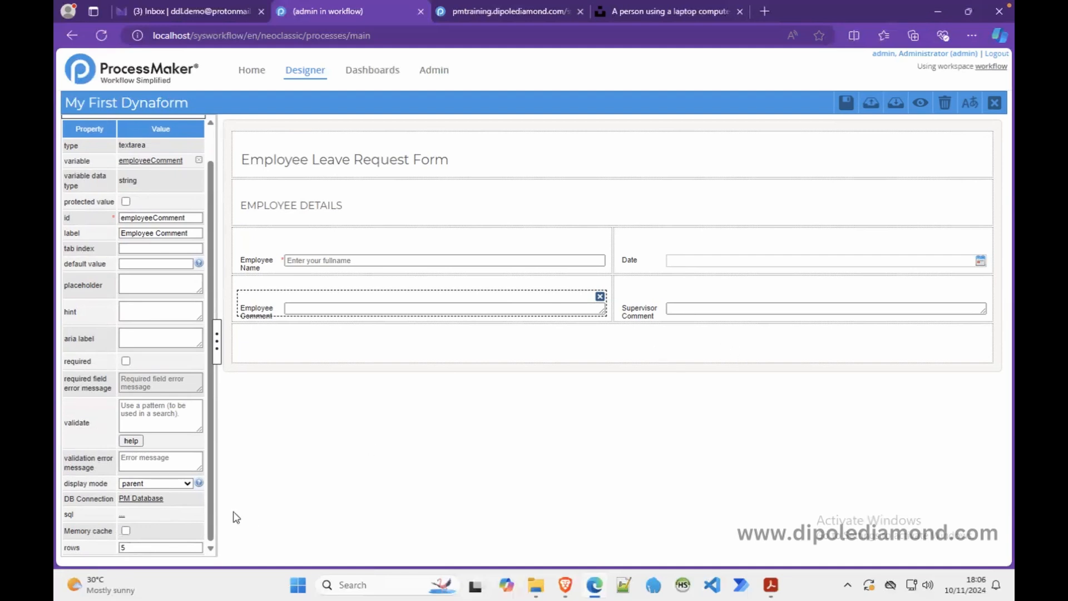
pyautogui.moveTo(152, 545); pyautogui.dragTo(105, 557)
pyautogui.write('2')
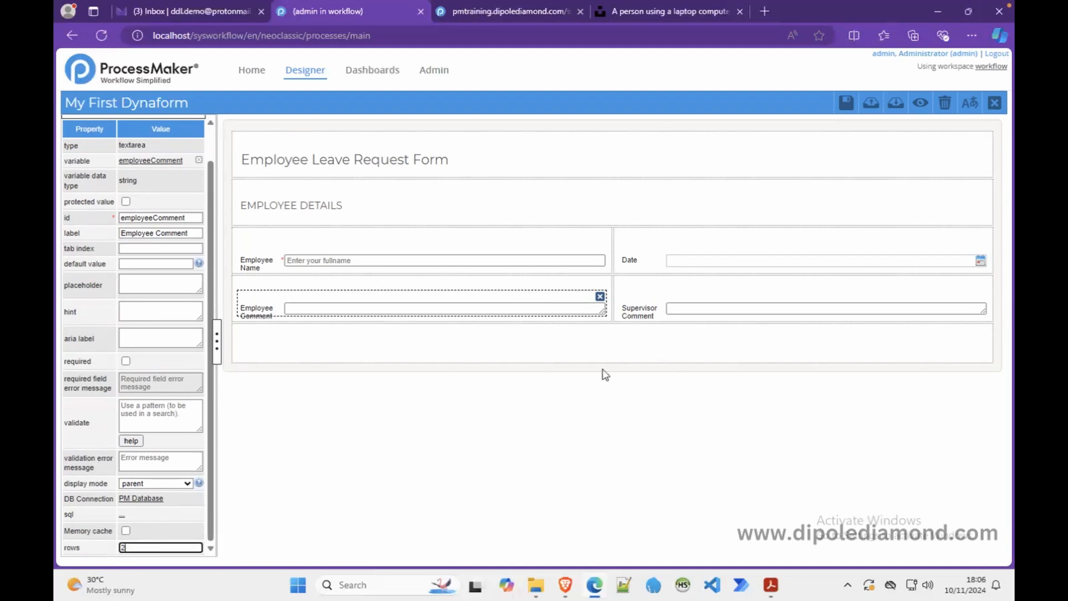
pyautogui.click(654, 316)
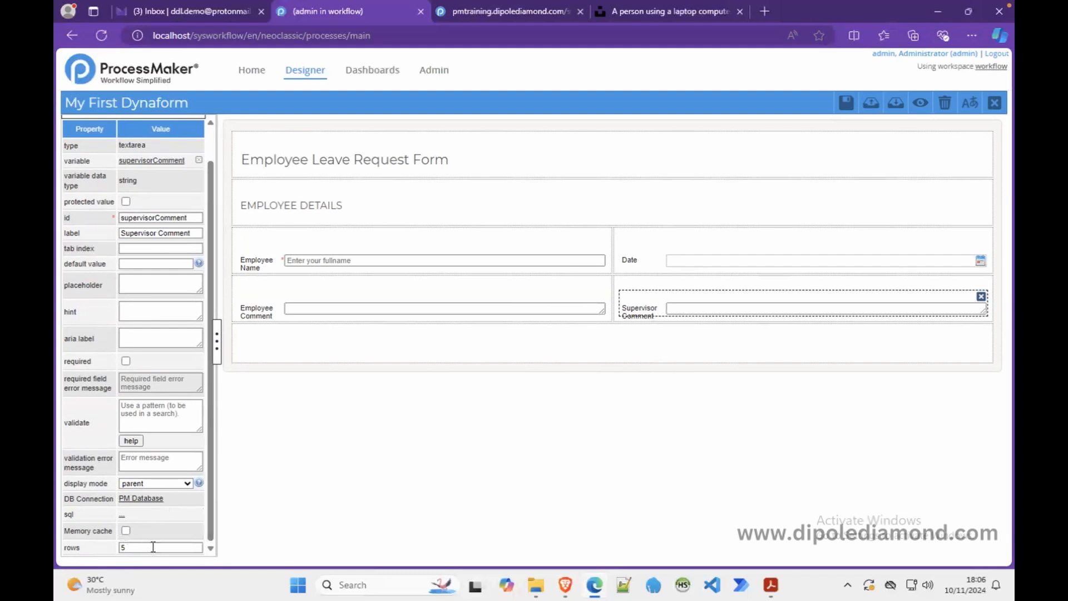
pyautogui.click(920, 103)
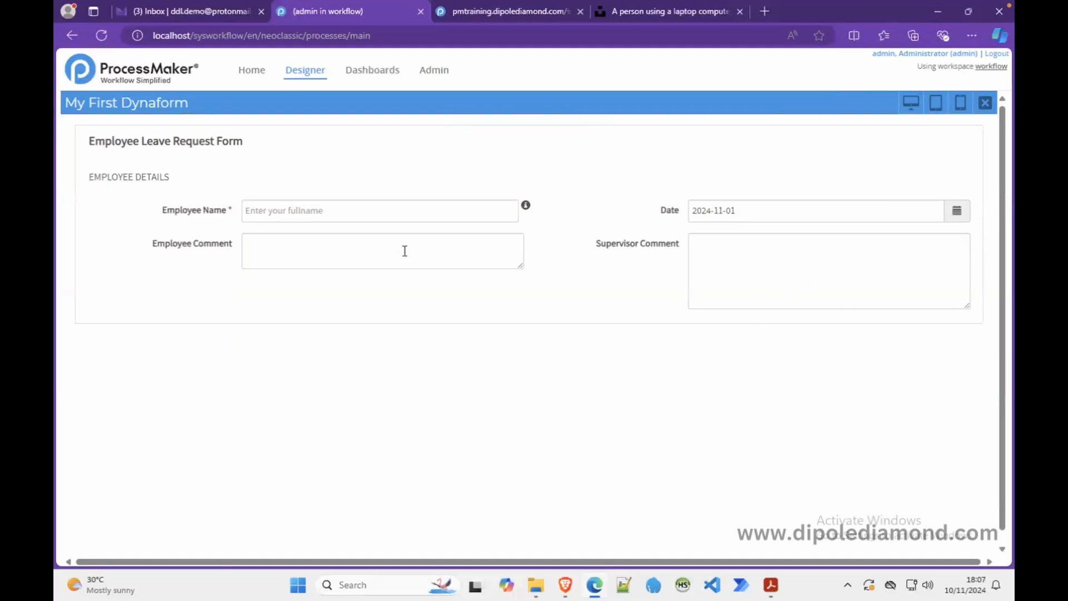
pyautogui.click(262, 243)
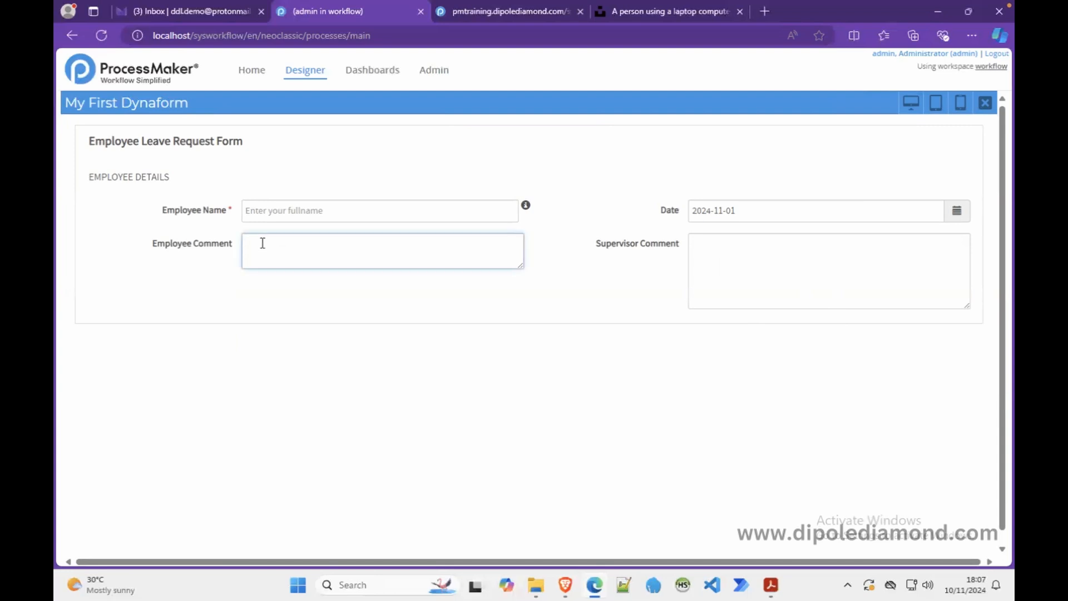
pyautogui.click(724, 251)
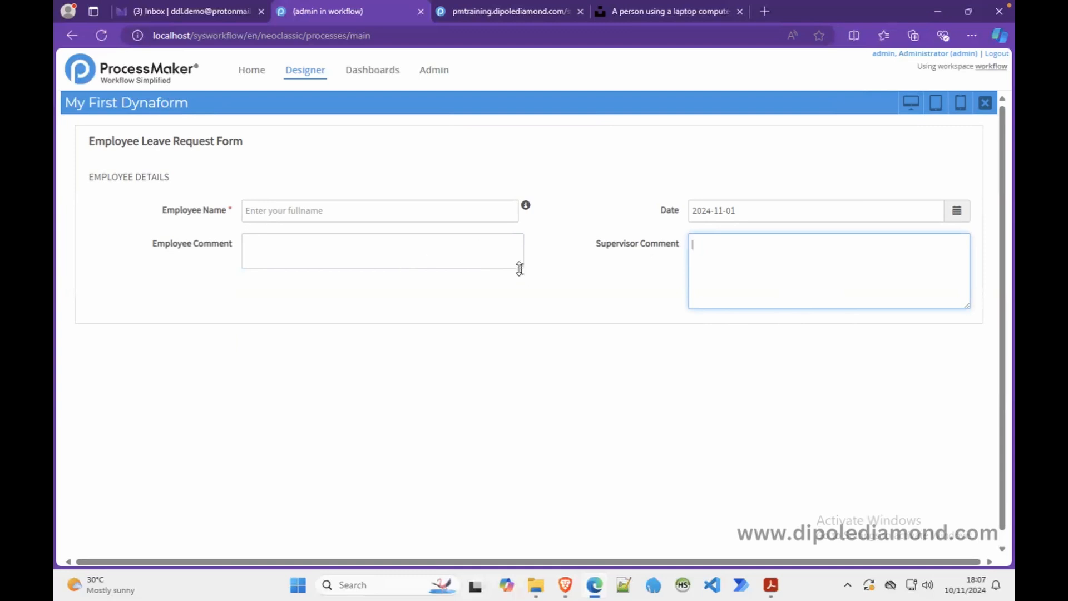
pyautogui.moveTo(519, 266); pyautogui.dragTo(522, 443)
pyautogui.click(425, 352)
pyautogui.write('dfdsfdsfsd')
pyautogui.moveTo(519, 439); pyautogui.dragTo(468, 283)
pyautogui.click(984, 103)
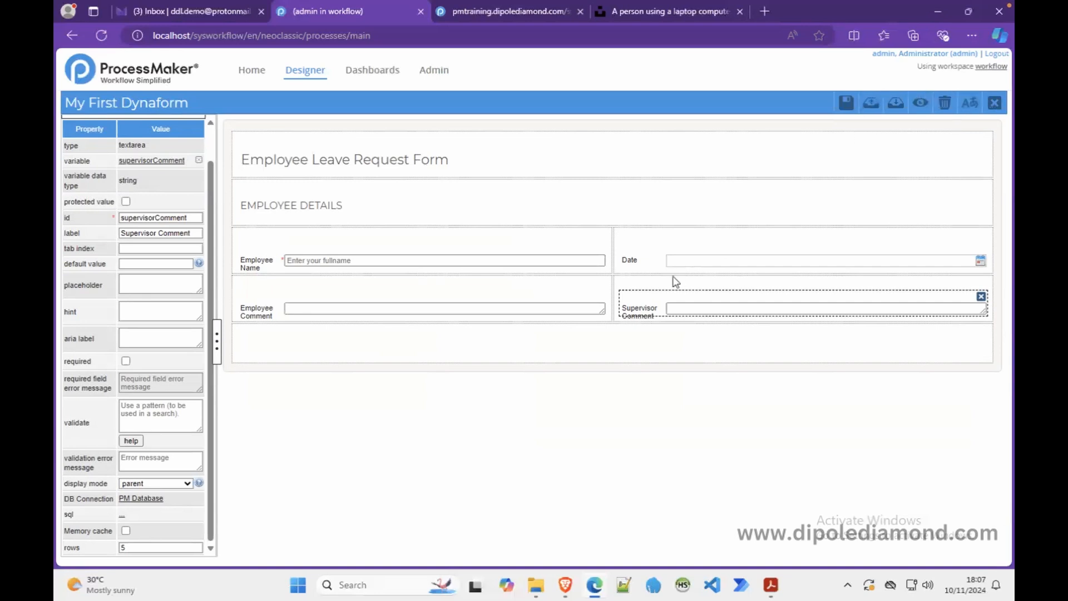
# - Set the empty bottom row's col-span to '6 6' and save the Dynaform
pyautogui.click(600, 361)
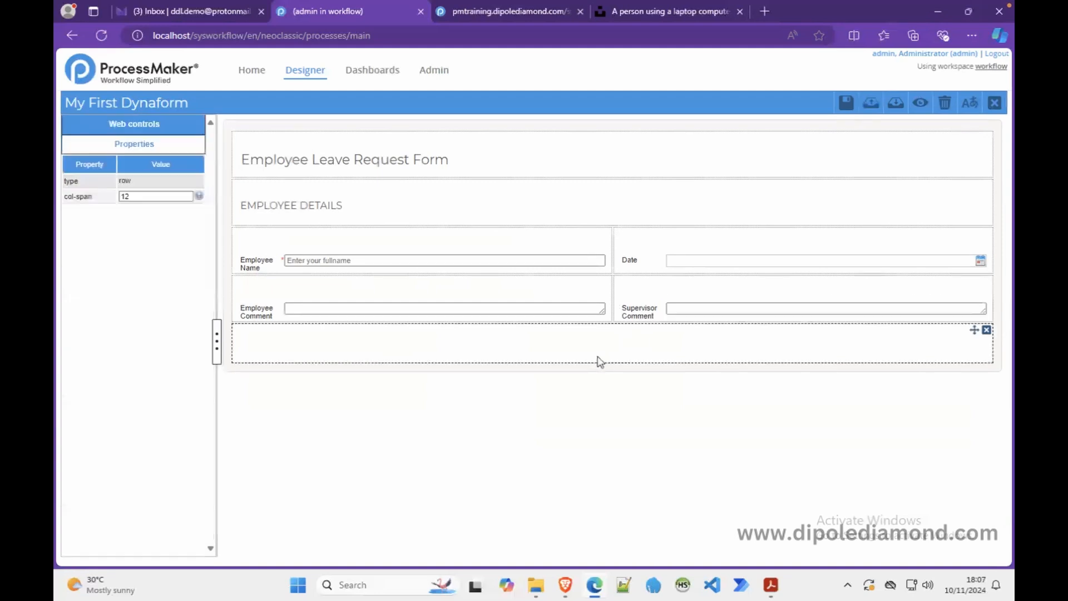
pyautogui.moveTo(140, 197); pyautogui.dragTo(107, 198)
pyautogui.write('6 6')
pyautogui.click(311, 352)
pyautogui.moveTo(199, 199)
pyautogui.click(847, 103)
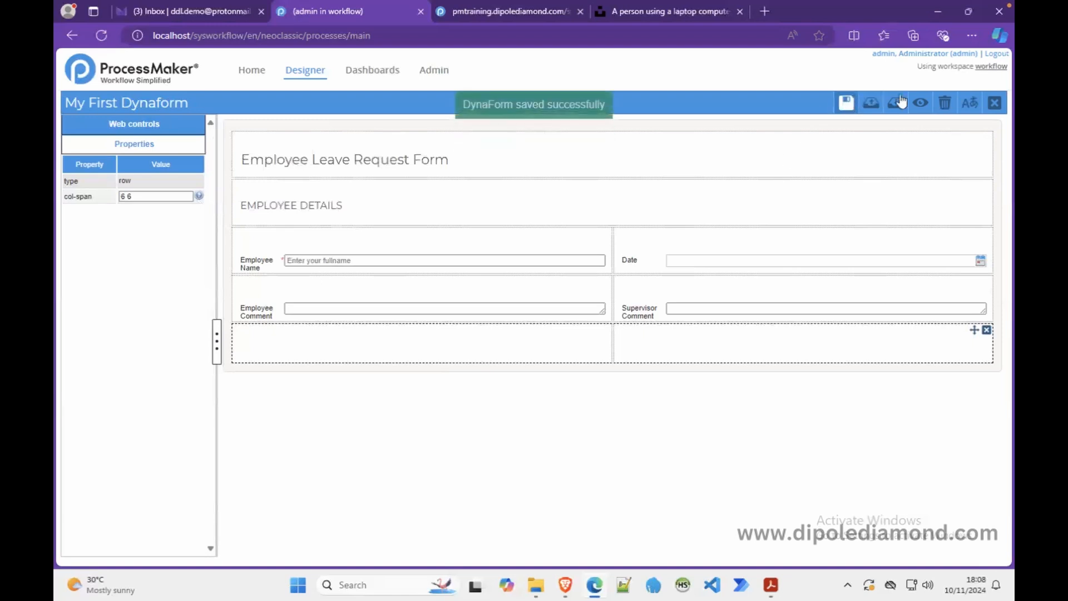
# - Close the Dynaform and review the gender variable's accepted values (M/Male, F/Female) without changes
pyautogui.click(995, 102)
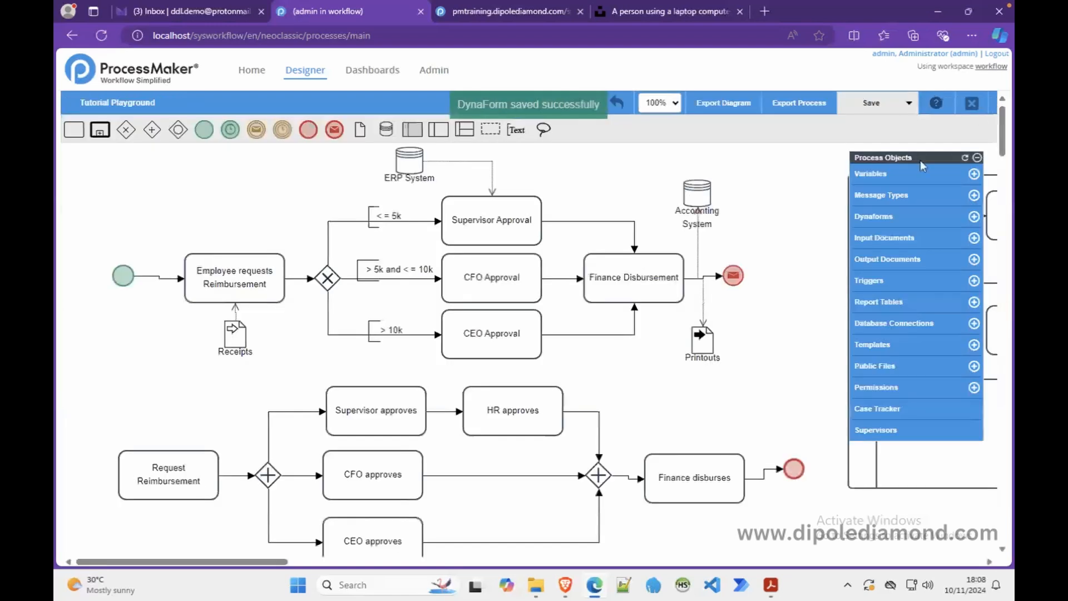
pyautogui.click(876, 175)
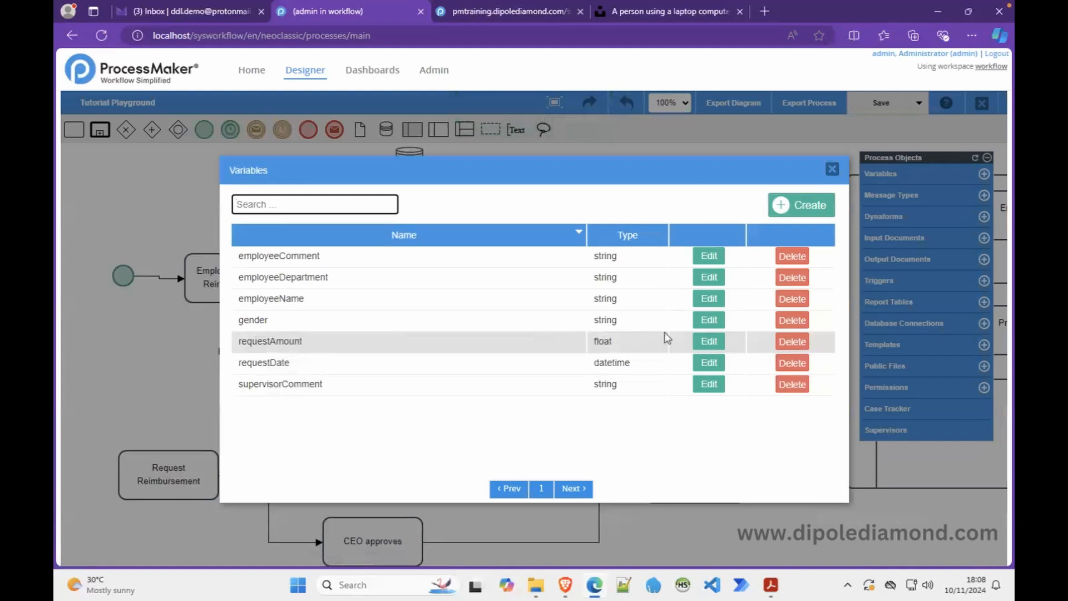
pyautogui.click(709, 320)
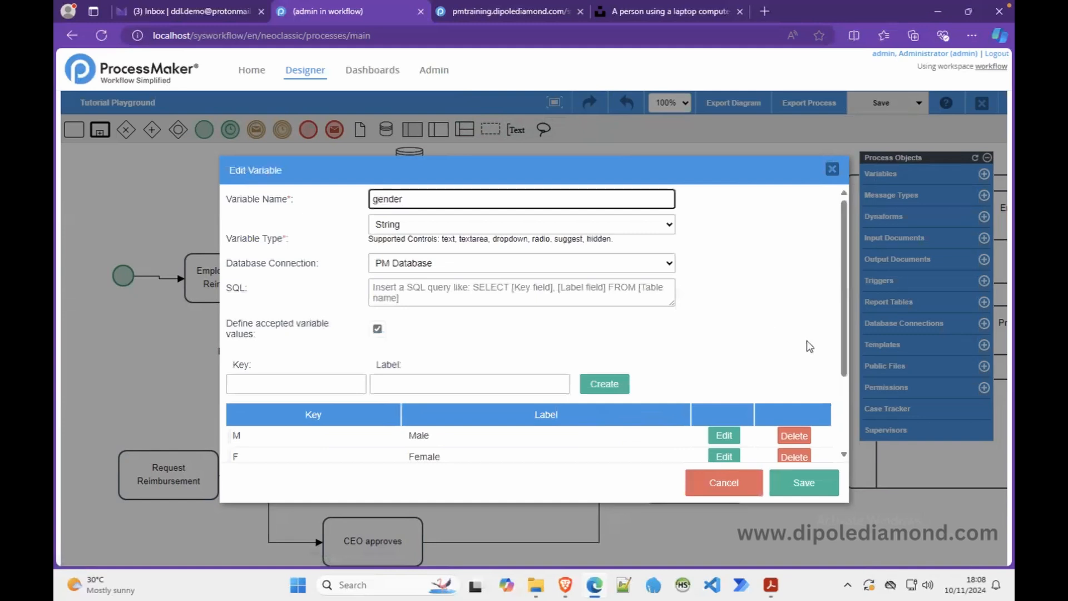
pyautogui.moveTo(845, 351); pyautogui.dragTo(846, 363)
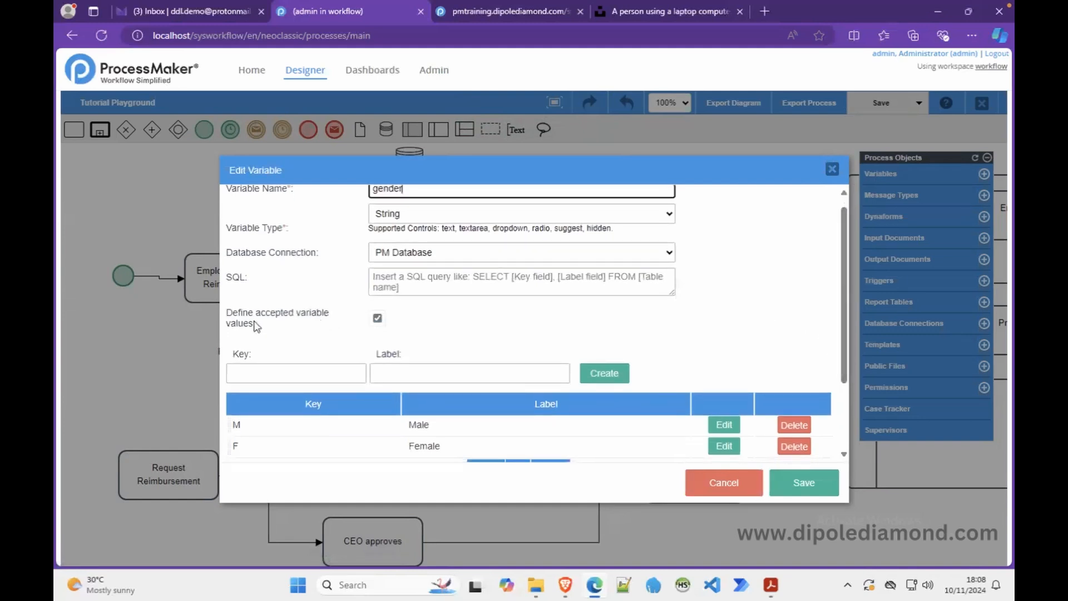
pyautogui.moveTo(843, 352); pyautogui.dragTo(839, 395)
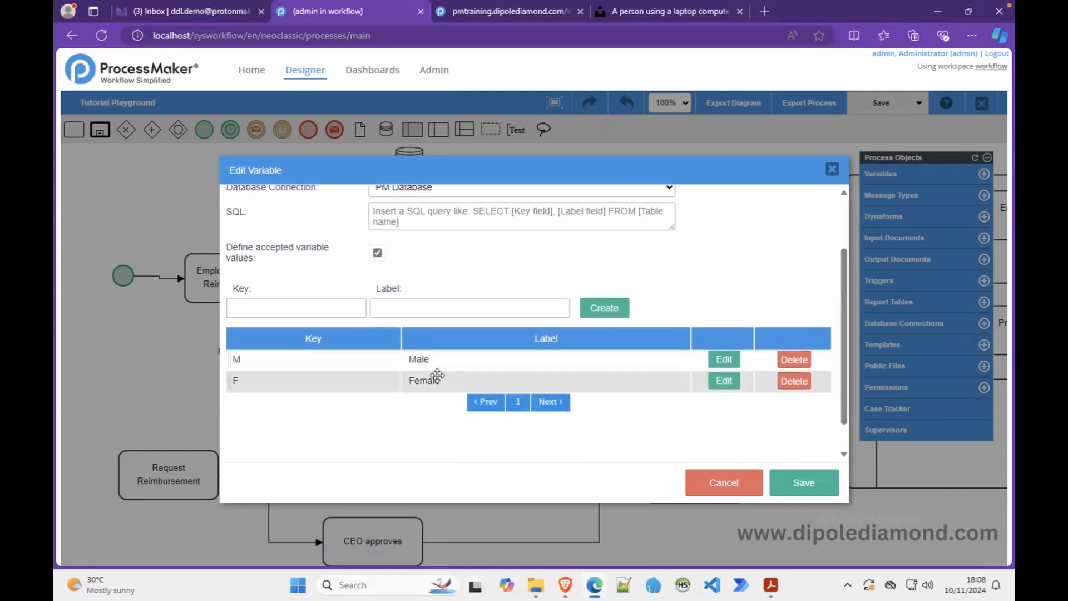
pyautogui.moveTo(843, 335); pyautogui.dragTo(844, 285)
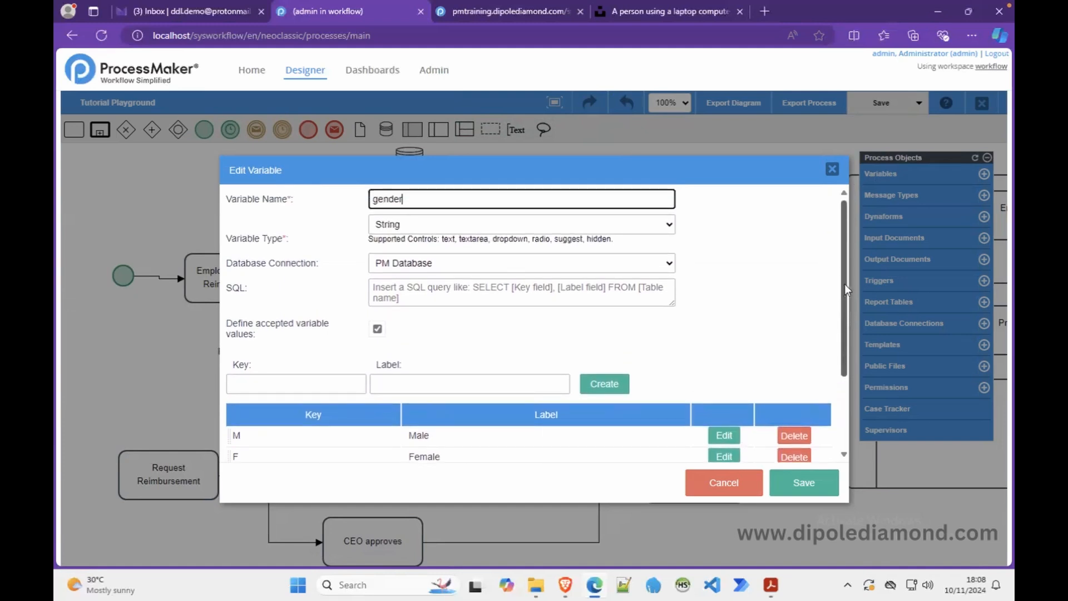
pyautogui.click(739, 483)
pyautogui.click(831, 169)
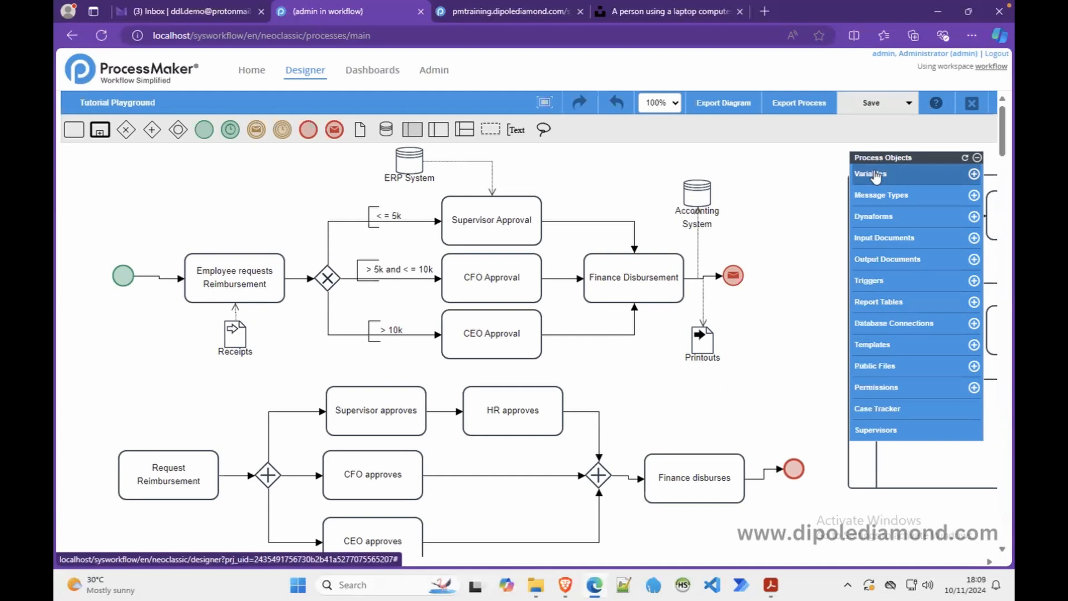
# - Reopen My First Dynaform and split its empty bottom row with col-span '6 6'
pyautogui.click(870, 216)
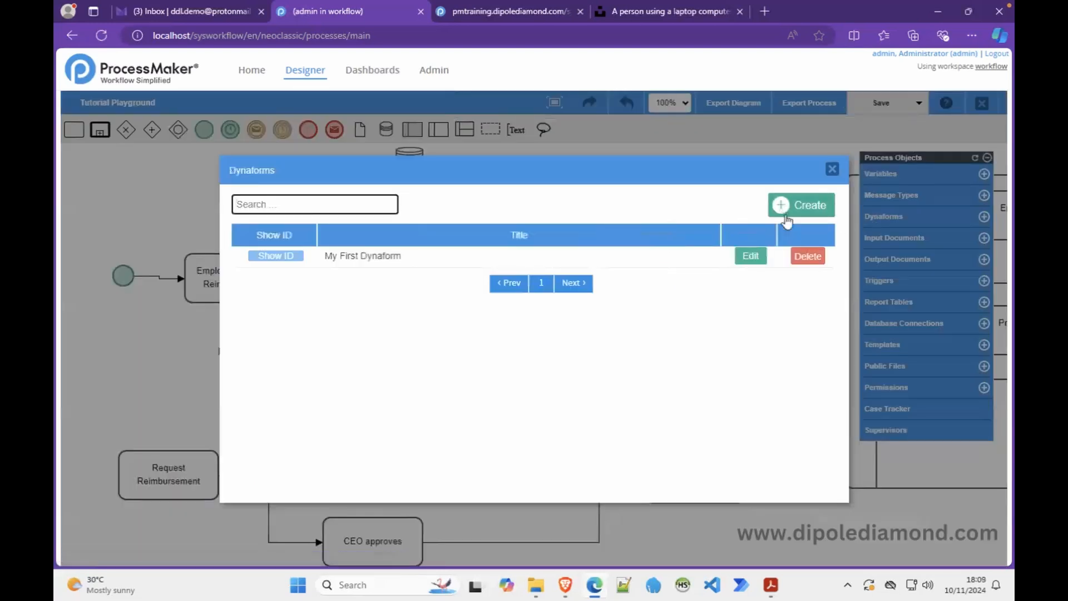
pyautogui.click(750, 256)
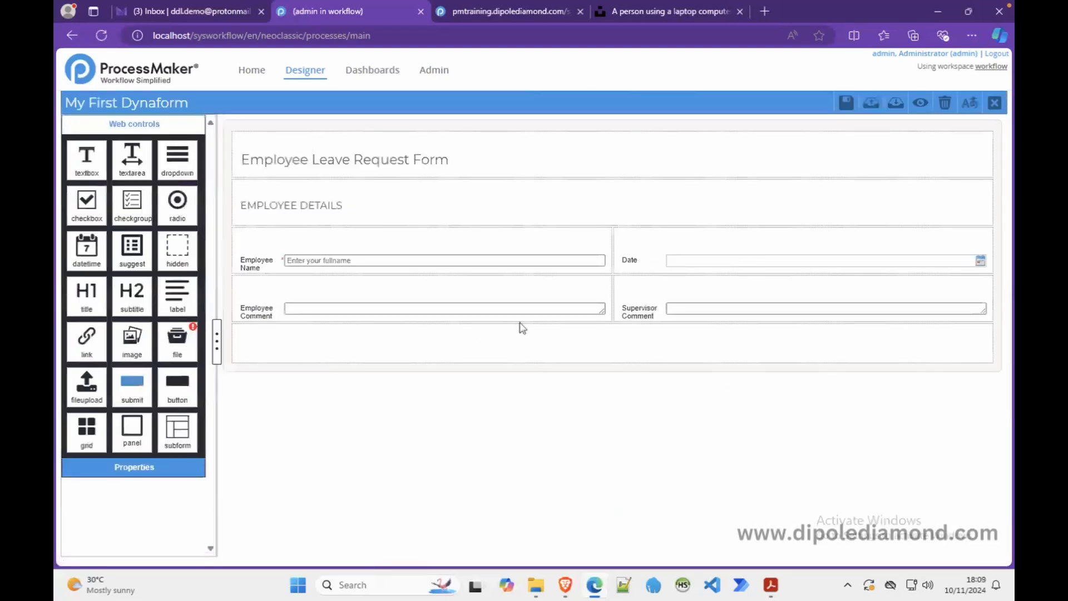
pyautogui.click(522, 342)
pyautogui.click(143, 197)
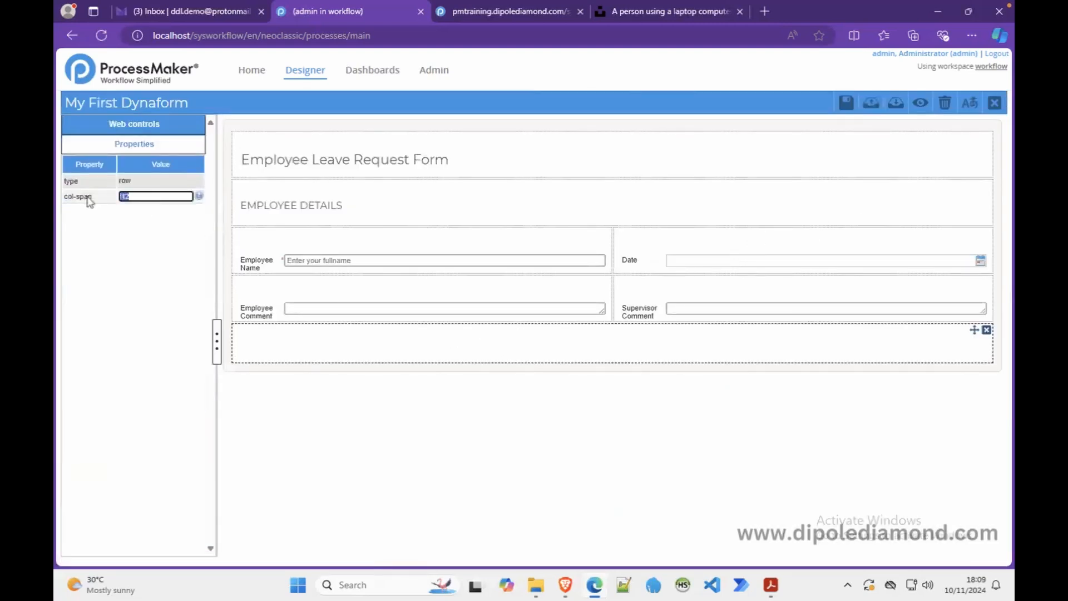
pyautogui.write('6 6')
pyautogui.click(464, 340)
# - Add a dropdown to the left cell bound to the existing gender variable
pyautogui.click(166, 129)
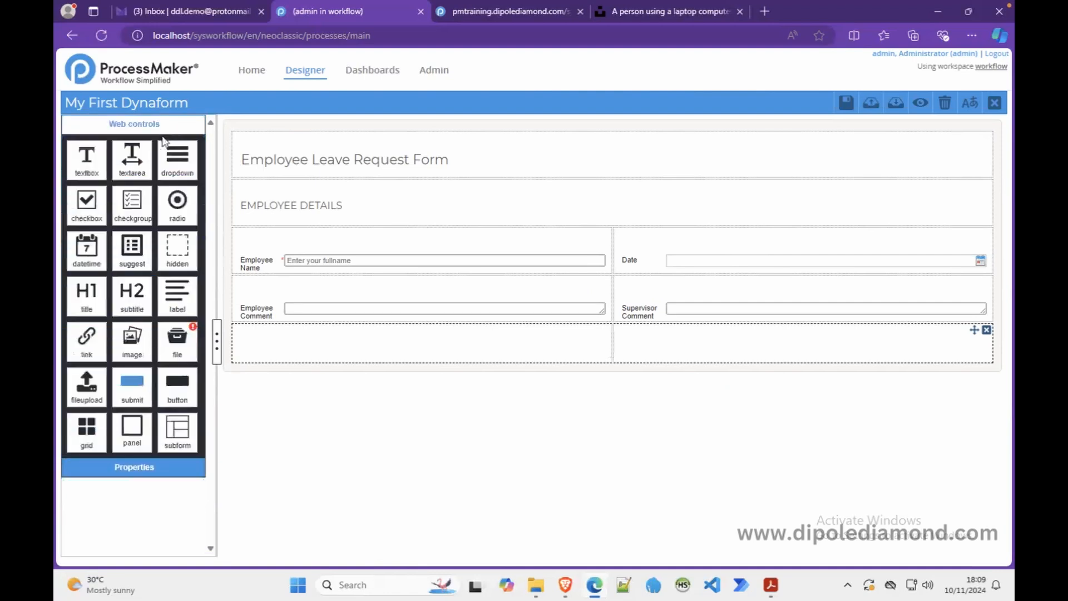
pyautogui.moveTo(177, 161); pyautogui.dragTo(327, 340)
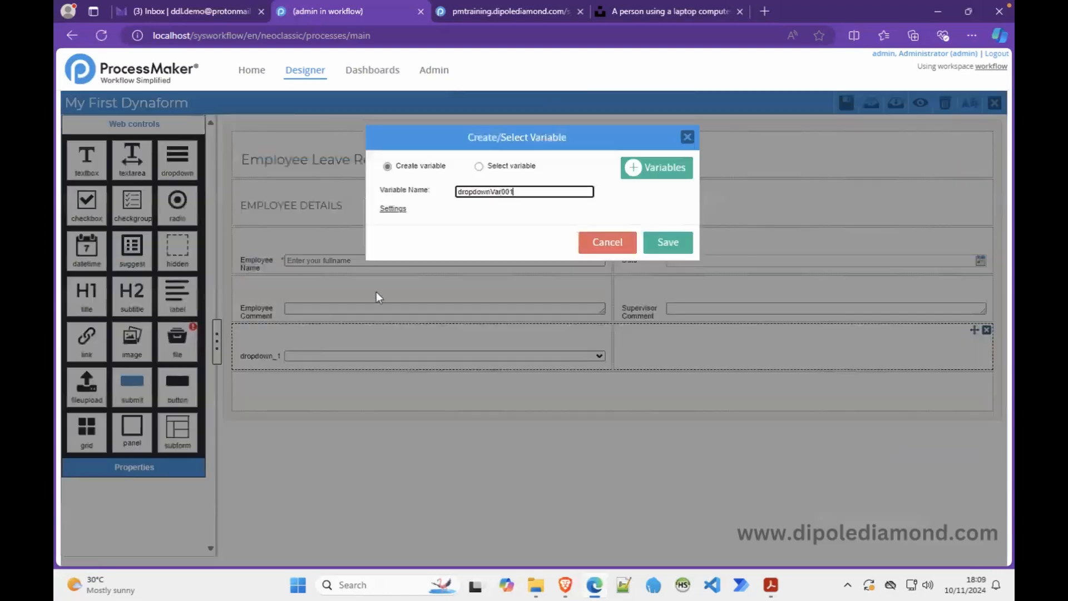
pyautogui.click(478, 167)
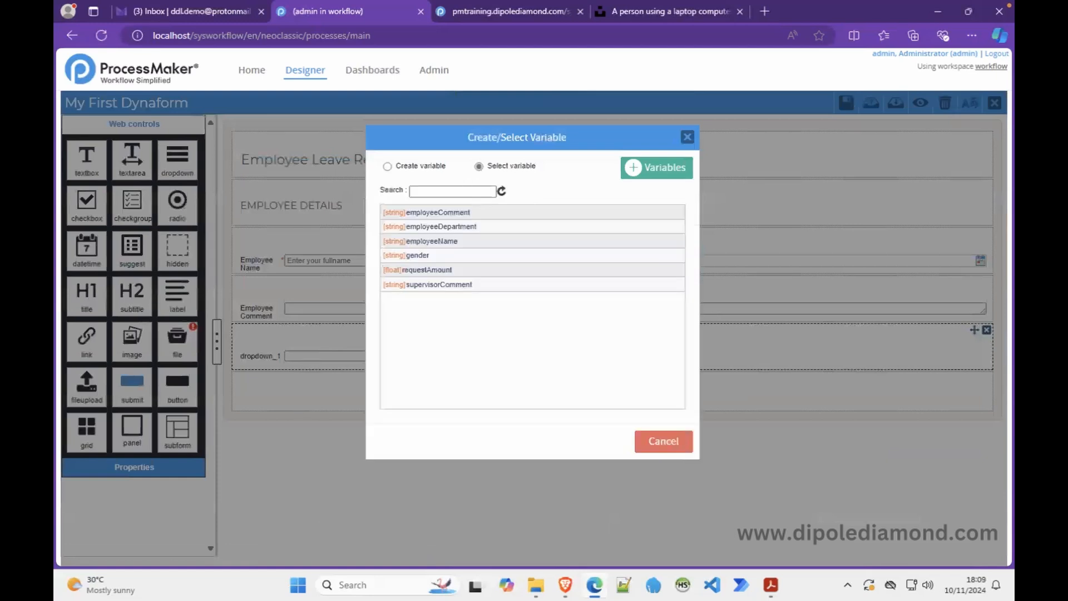
pyautogui.click(422, 257)
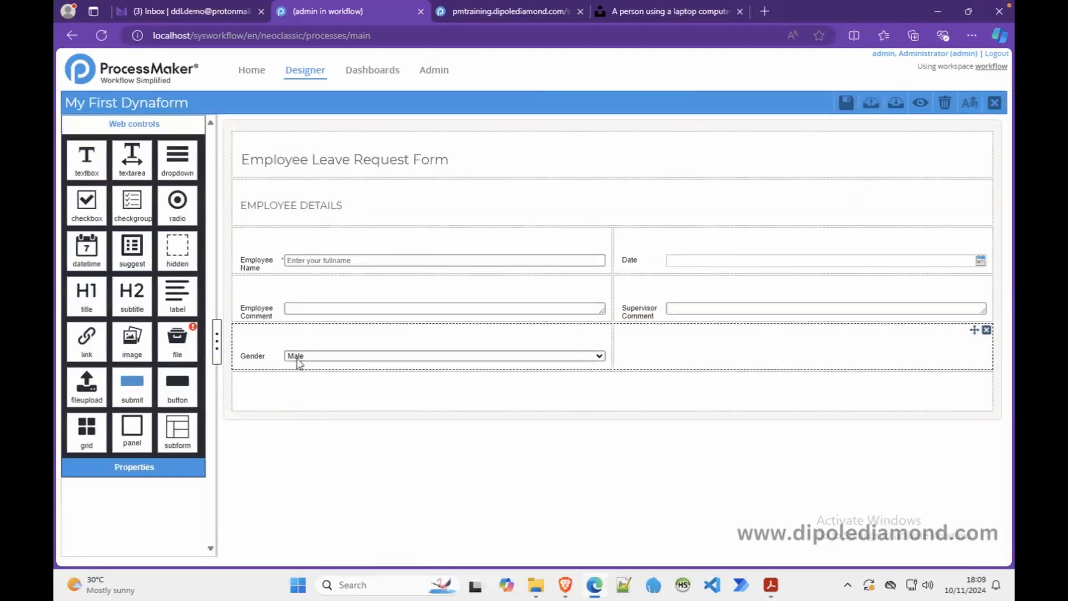
pyautogui.click(918, 104)
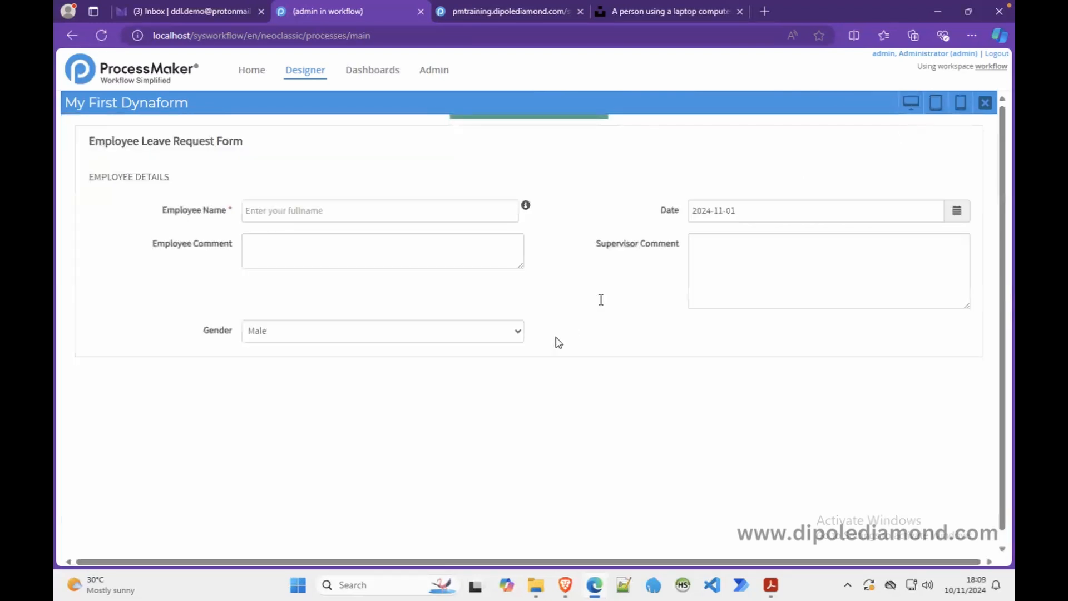
pyautogui.click(518, 336)
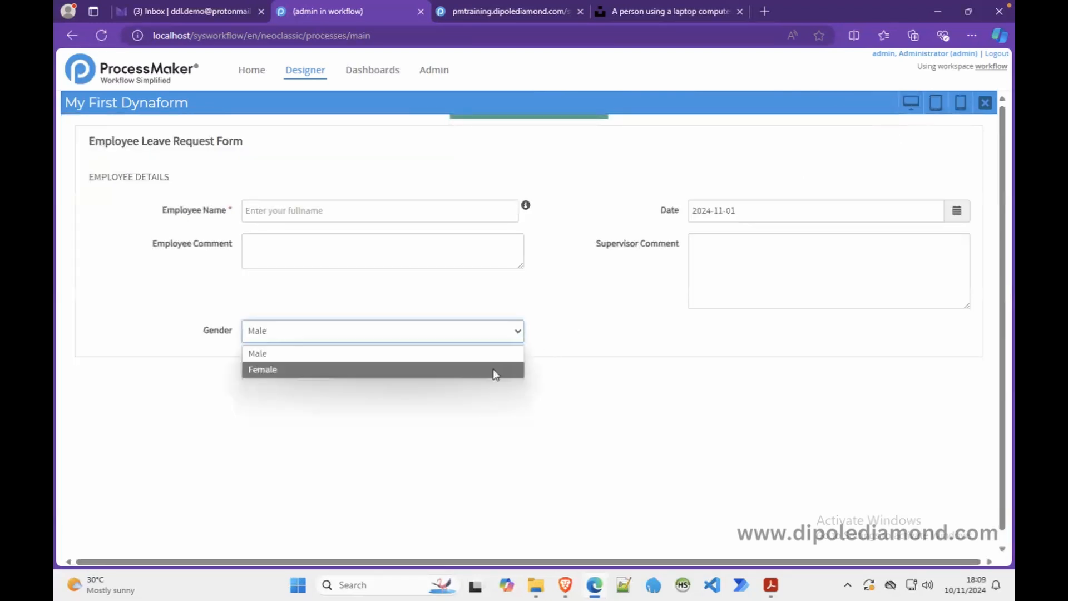
pyautogui.click(558, 337)
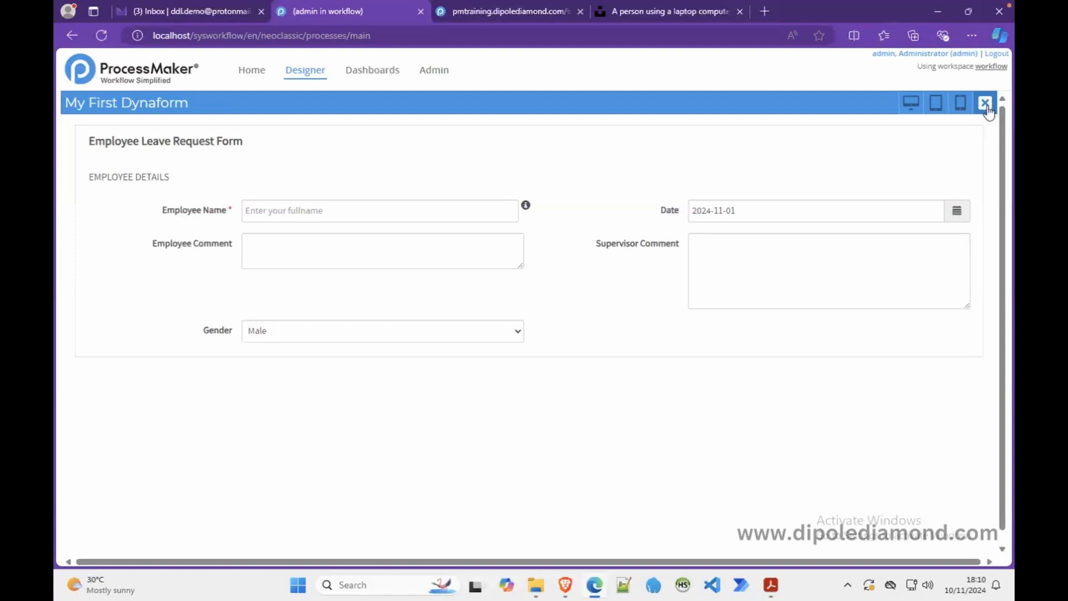
pyautogui.click(990, 106)
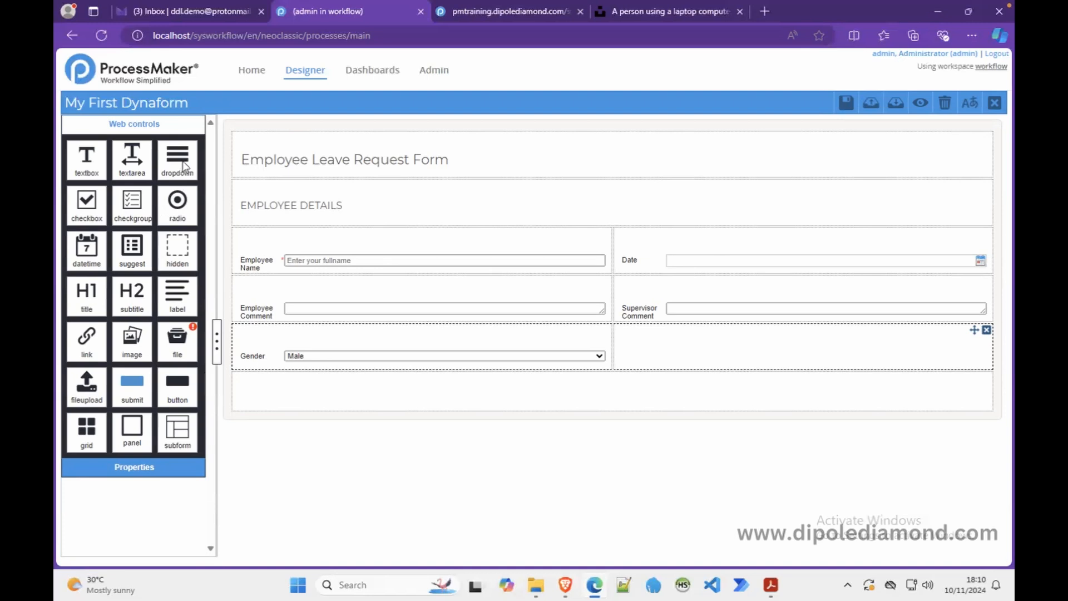
# - Add a dropdown in the right cell beside Gender, bound to the existing employeeDepartment variable
pyautogui.moveTo(180, 164); pyautogui.dragTo(671, 355)
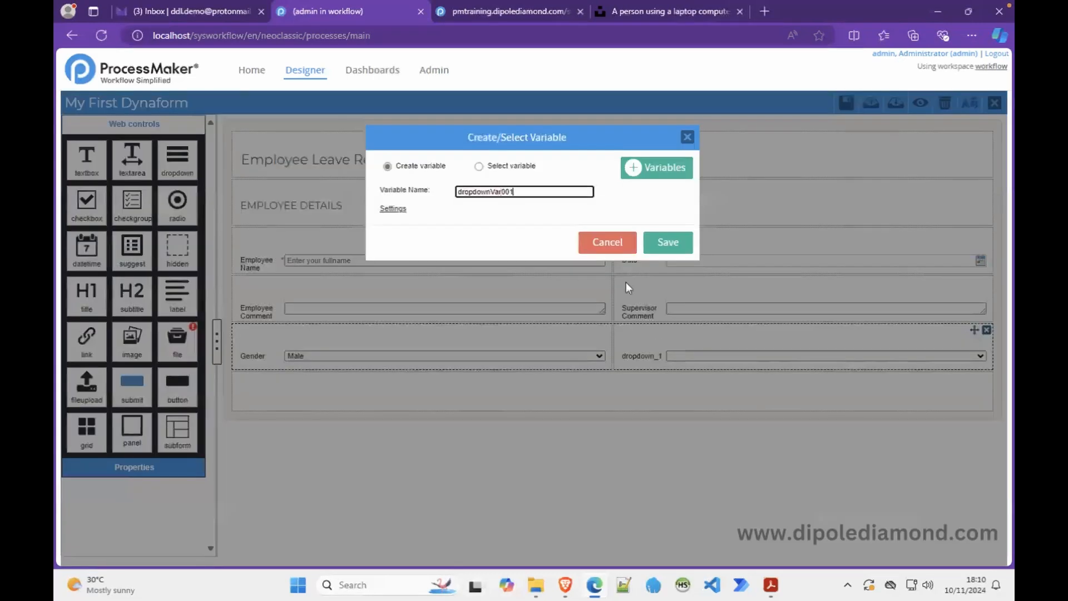
pyautogui.click(478, 167)
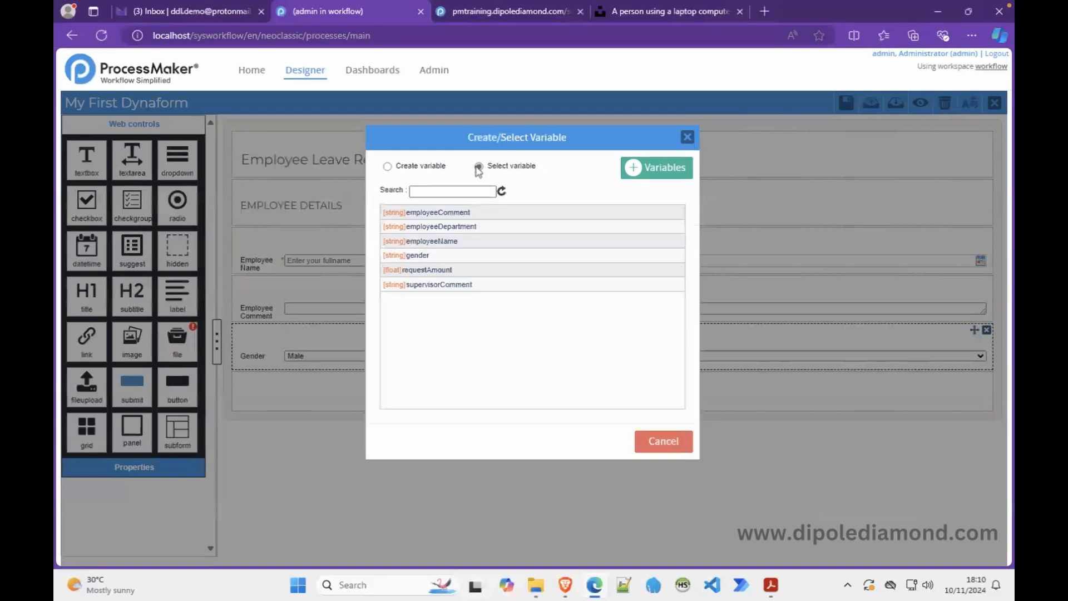
pyautogui.click(447, 227)
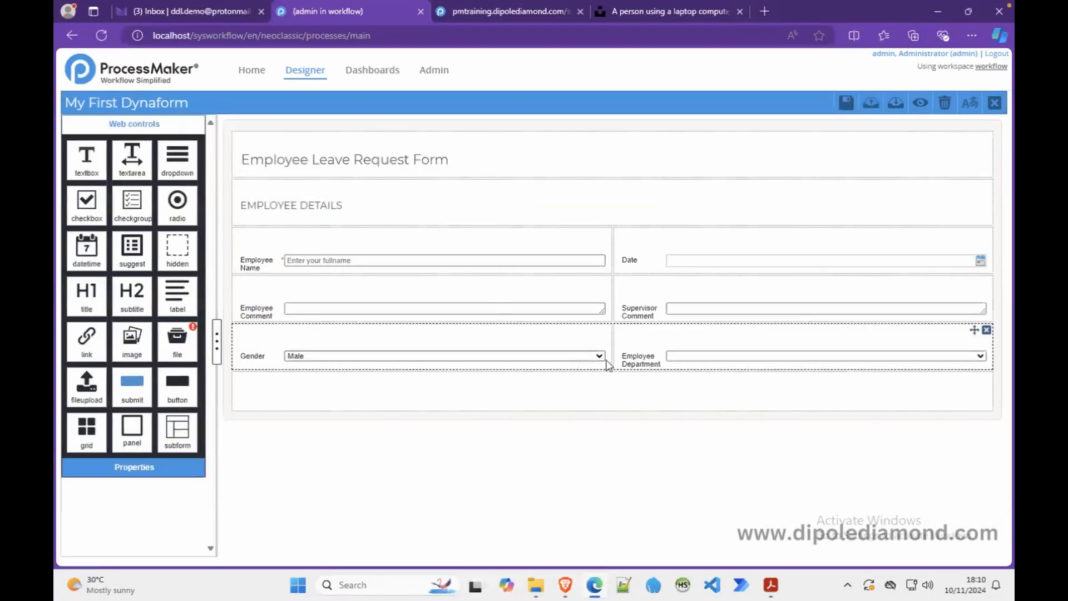
# - Preview the Gender and empty Employee Department lists, then select the department dropdown in the designer
pyautogui.click(920, 102)
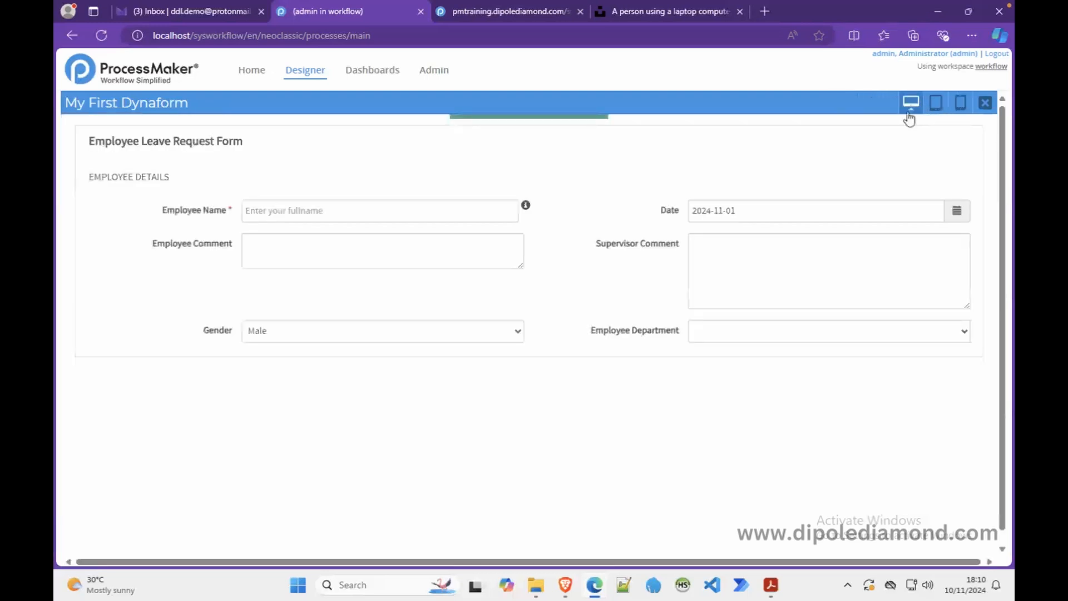
pyautogui.click(512, 337)
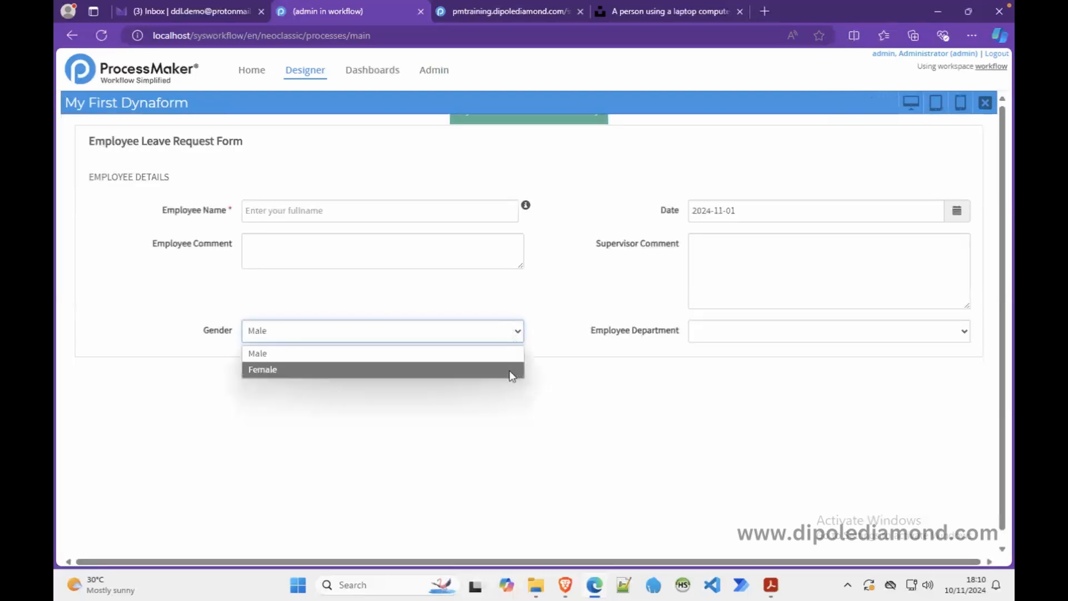
pyautogui.click(744, 337)
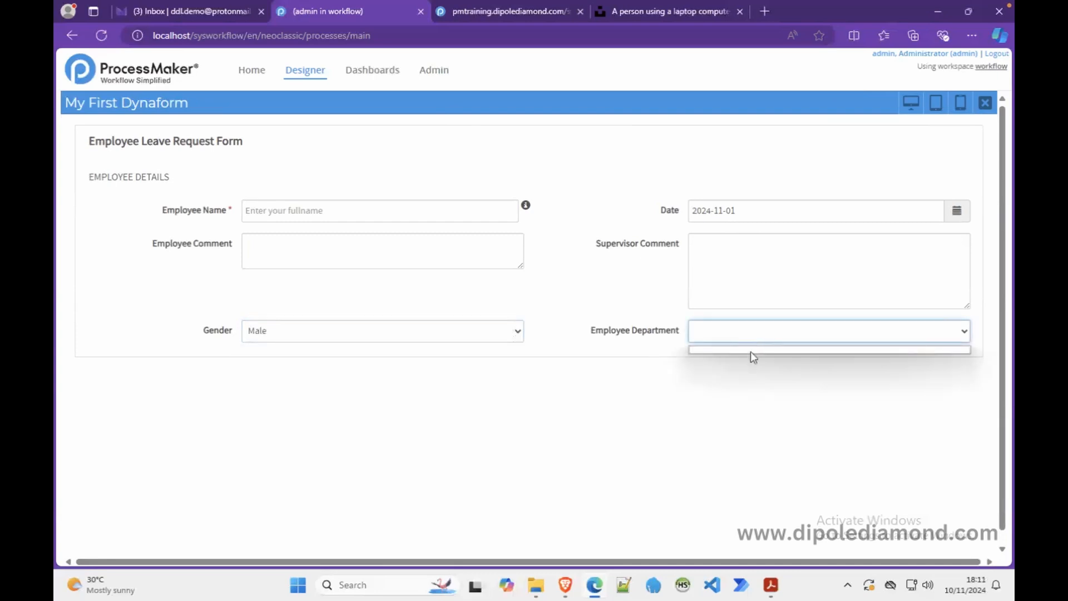
pyautogui.click(985, 103)
pyautogui.click(635, 358)
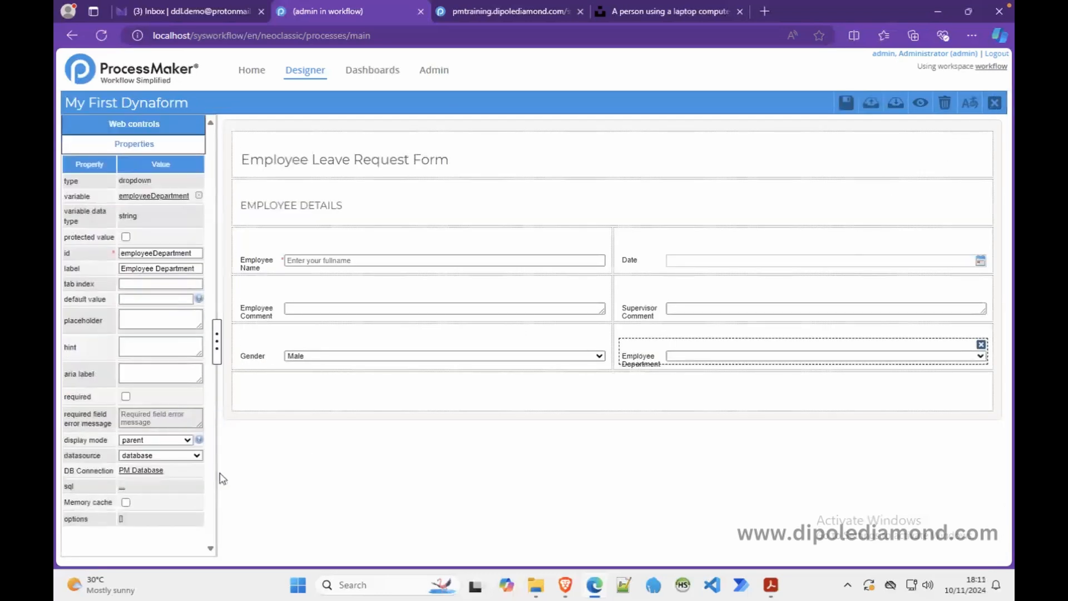
# - Add department options Admin/Administration and Finance/Finance to the dropdown's options
pyautogui.click(121, 519)
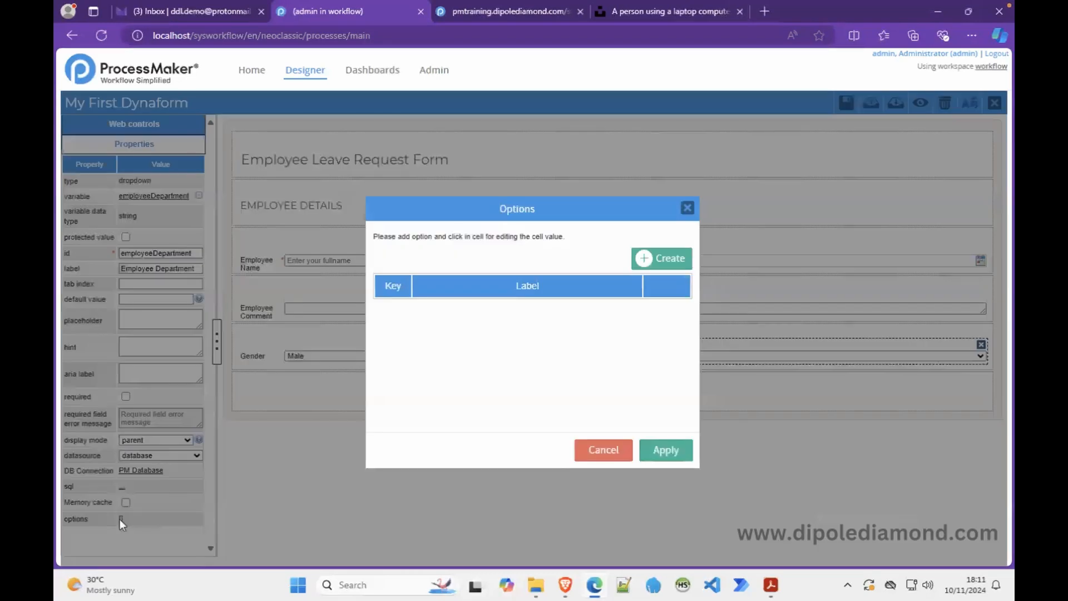
pyautogui.click(673, 261)
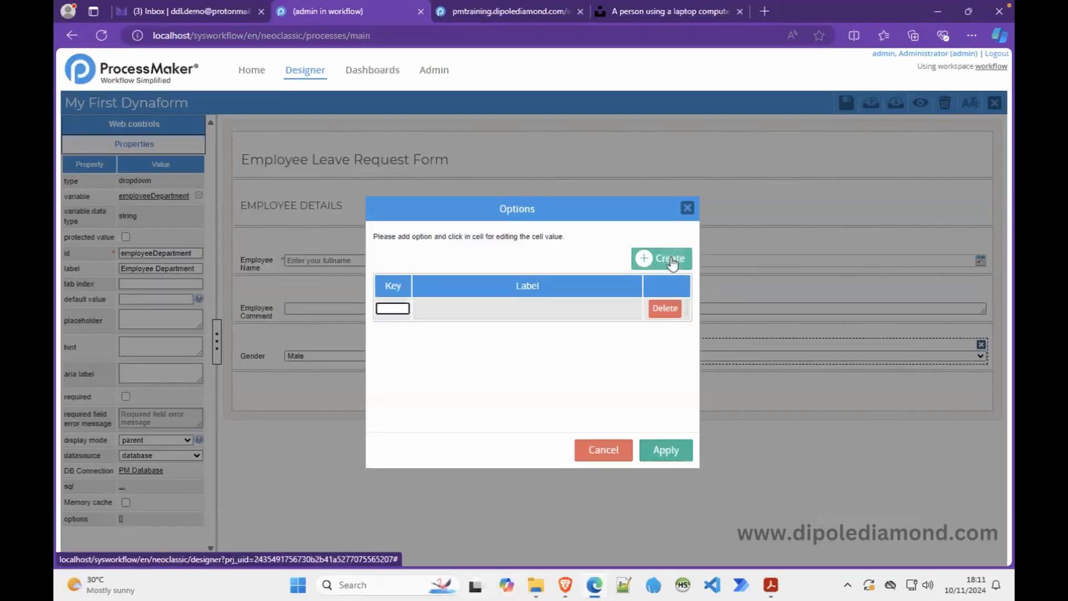
pyautogui.write('Admin')
pyautogui.click(543, 307)
pyautogui.write('Admin')
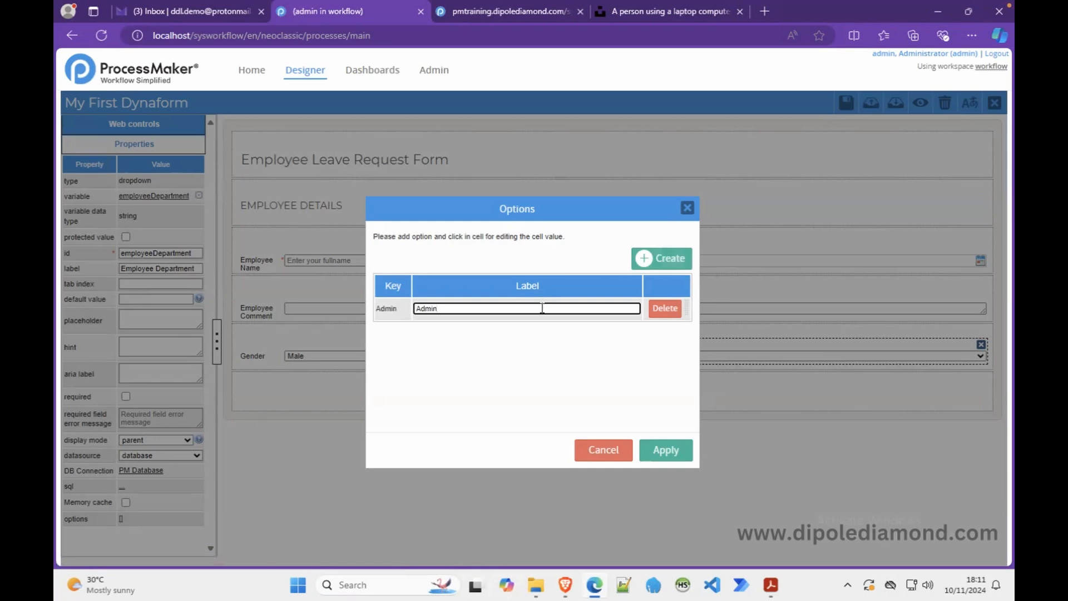
pyautogui.write('istration')
pyautogui.click(673, 310)
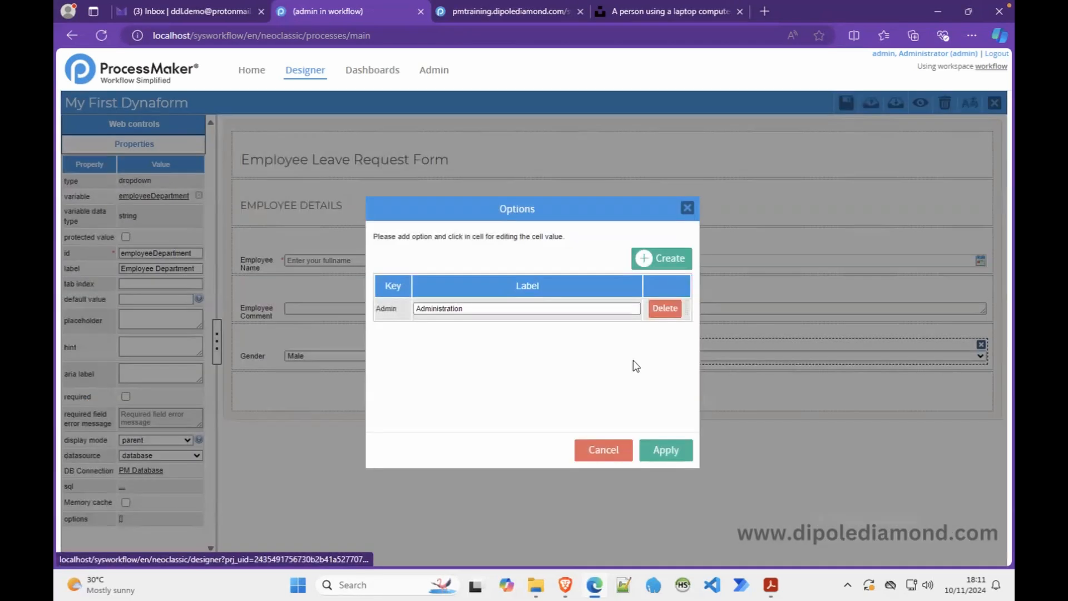
pyautogui.click(624, 374)
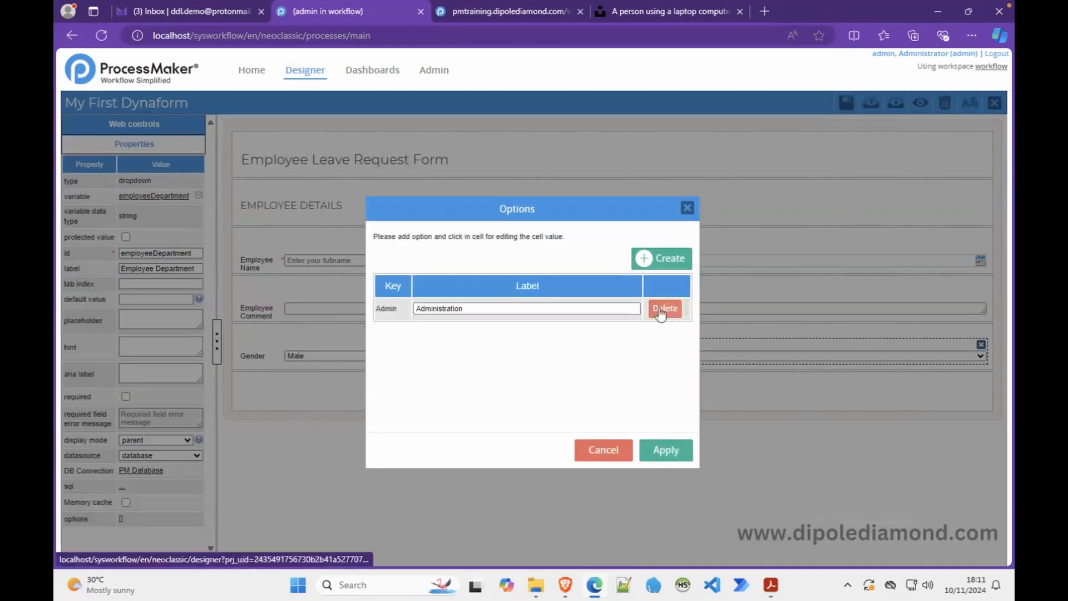
pyautogui.click(647, 260)
pyautogui.write('Finance')
pyautogui.click(424, 329)
pyautogui.write('Finance')
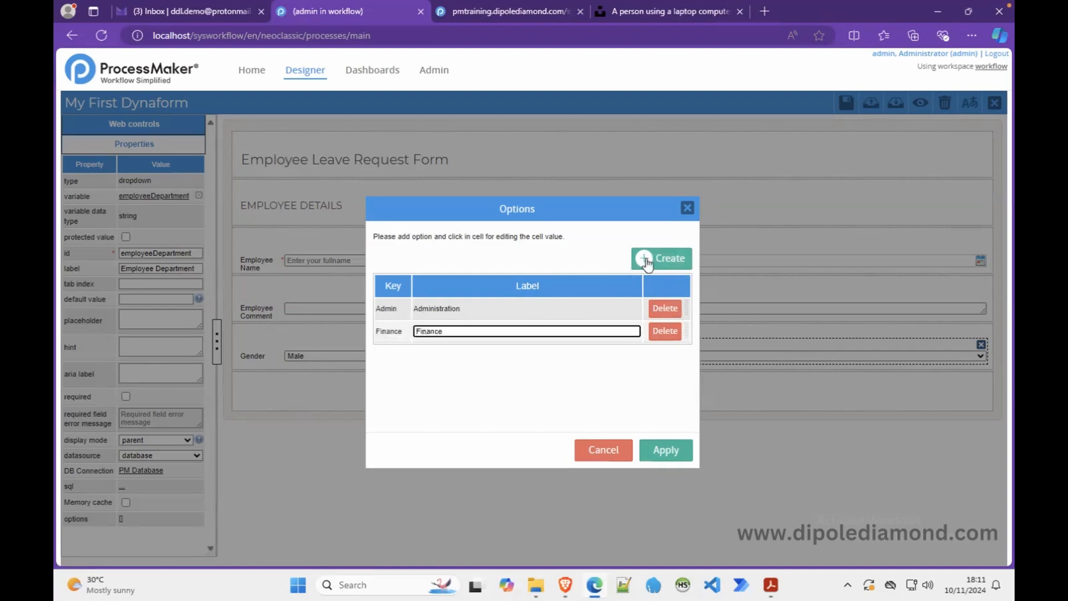
# - Add HR/Human Resources and IT/Information Technology options and apply the four-option list
pyautogui.click(645, 259)
pyautogui.write('HR')
pyautogui.click(415, 357)
pyautogui.write('Human Re')
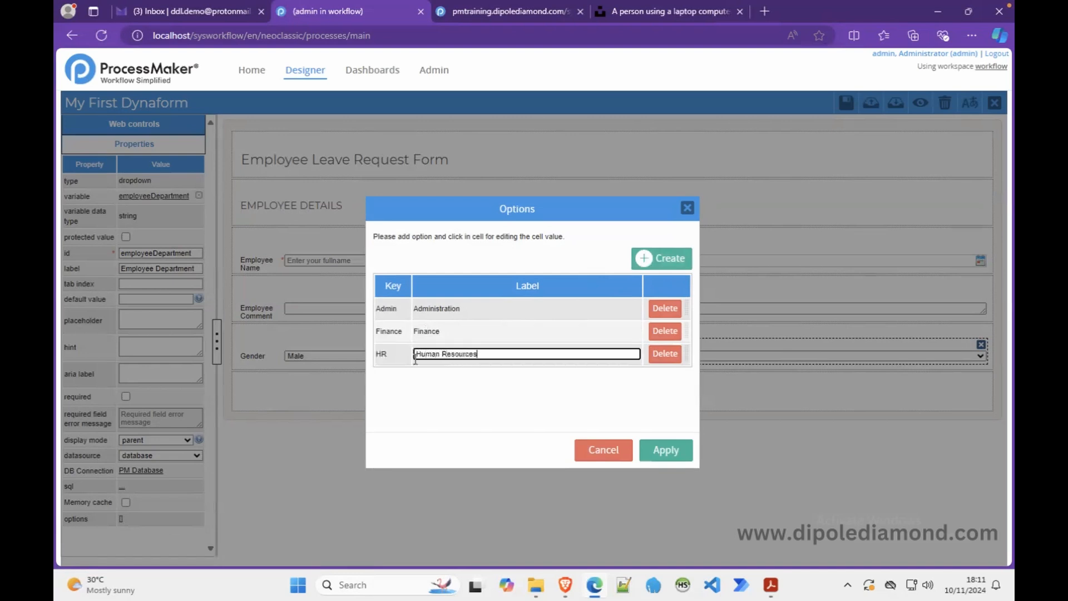
pyautogui.write('sources')
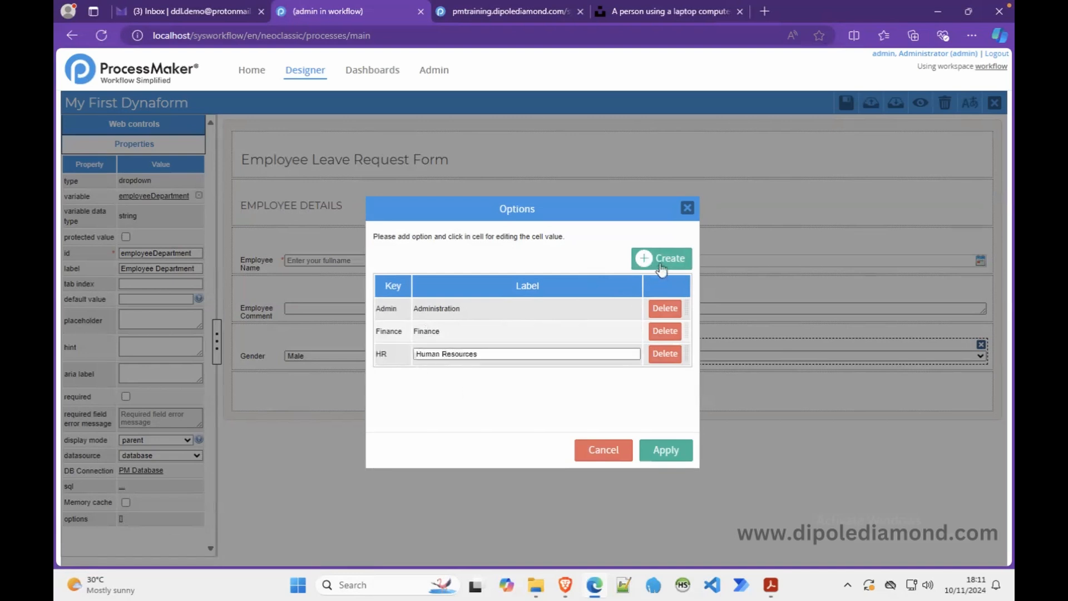
pyautogui.click(642, 257)
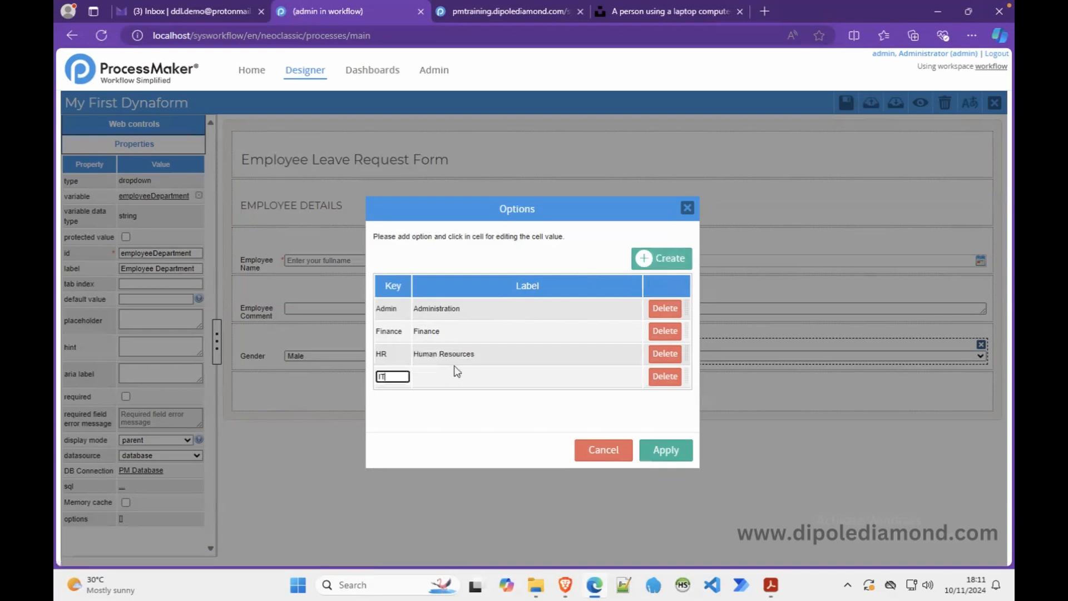
pyautogui.click(478, 377)
pyautogui.write('Informa')
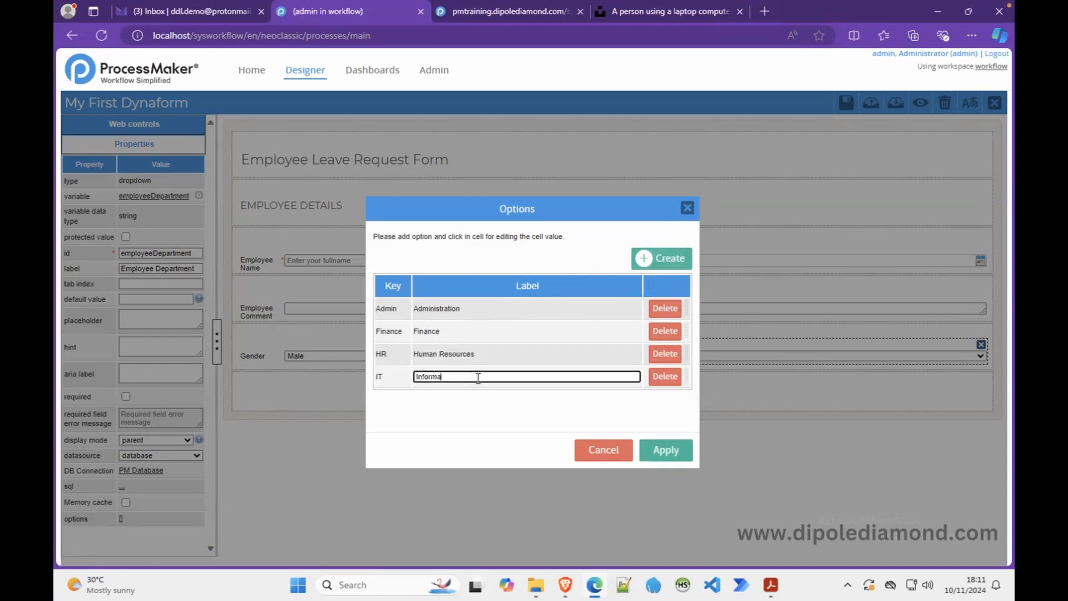
pyautogui.write('tion Technology')
pyautogui.click(659, 451)
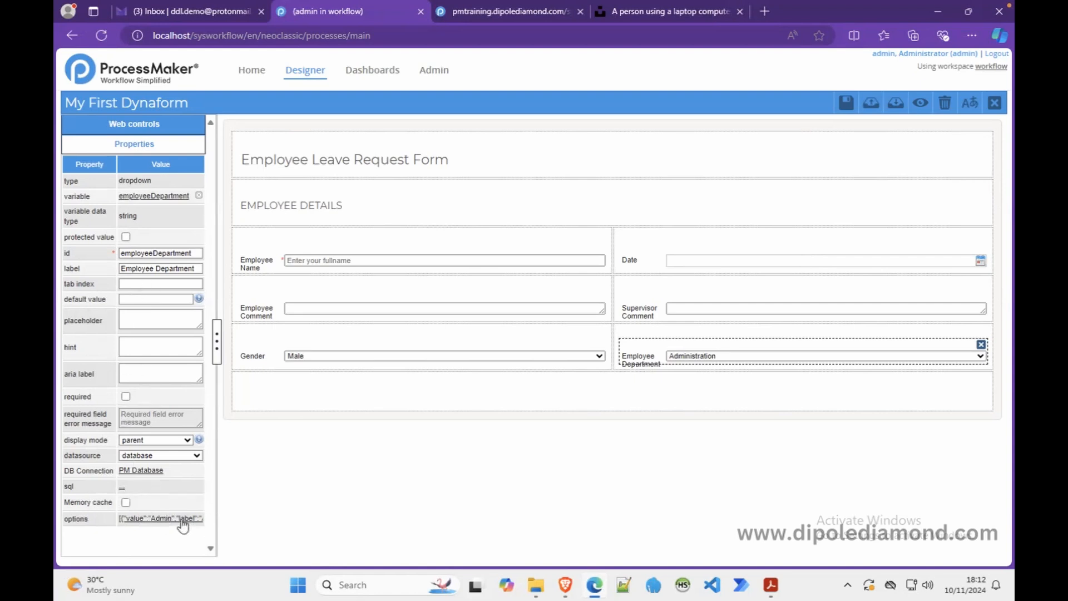
pyautogui.click(923, 104)
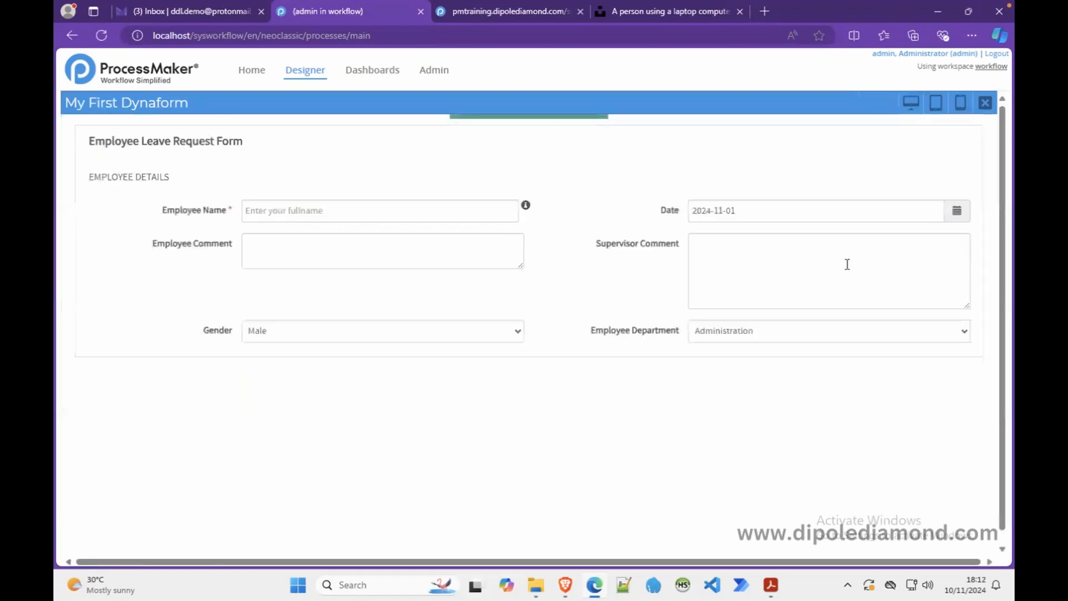
pyautogui.click(871, 337)
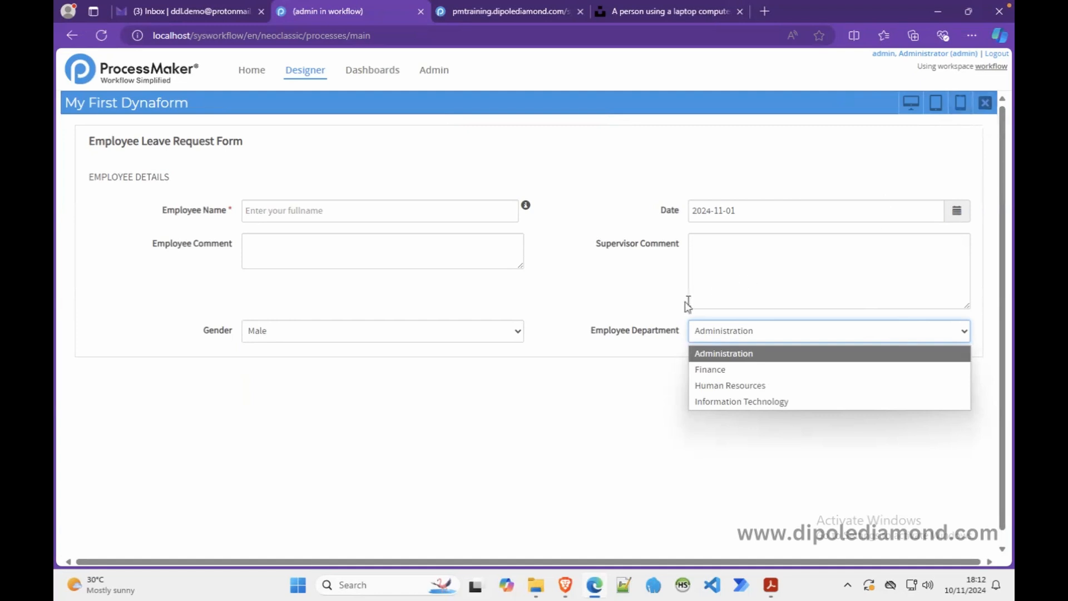
pyautogui.click(662, 328)
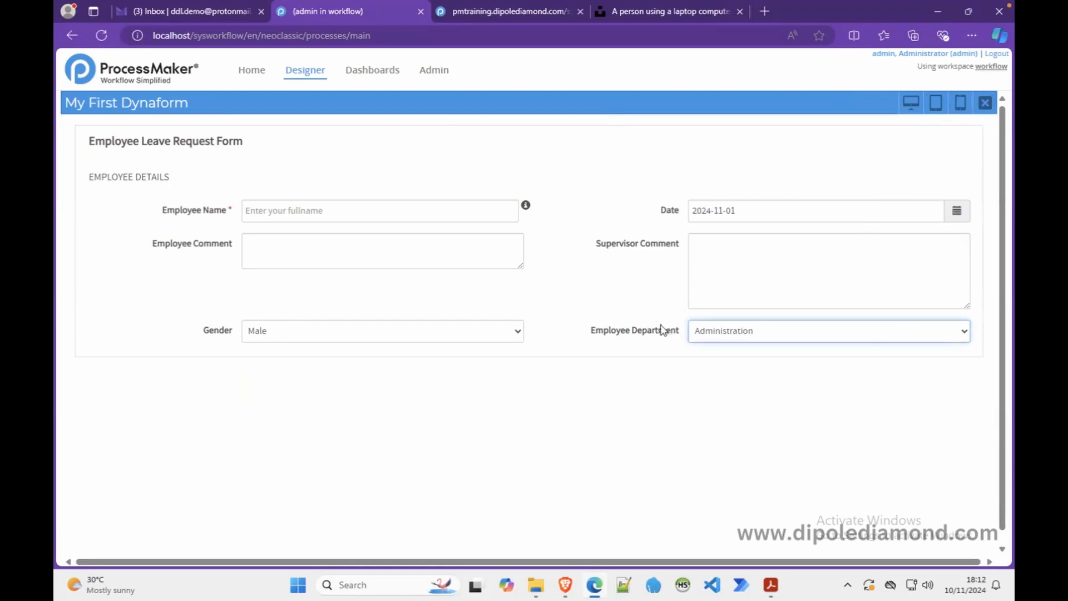
pyautogui.click(985, 103)
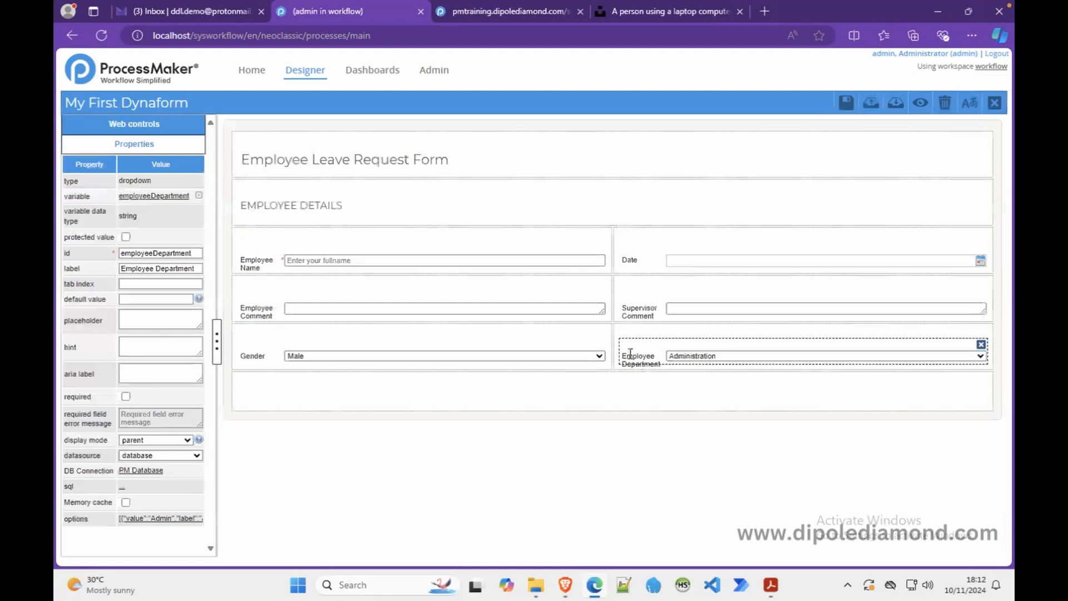
# - Delete the Employee Department dropdown and add a fresh one bound to employeeDepartment beside Gender
pyautogui.click(981, 345)
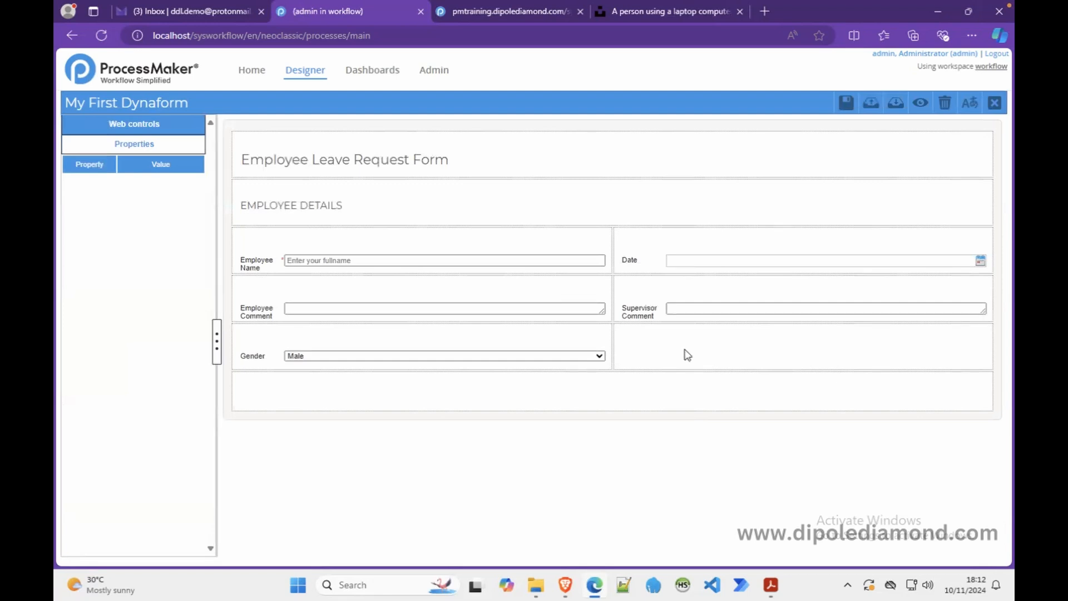
pyautogui.click(722, 364)
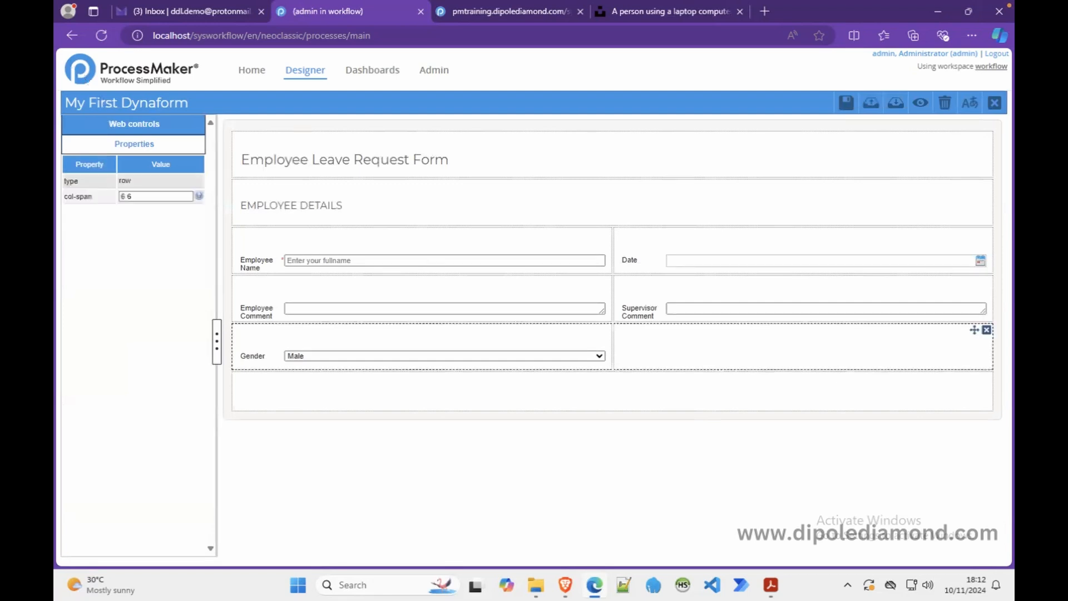
pyautogui.click(118, 127)
pyautogui.moveTo(178, 159); pyautogui.dragTo(655, 341)
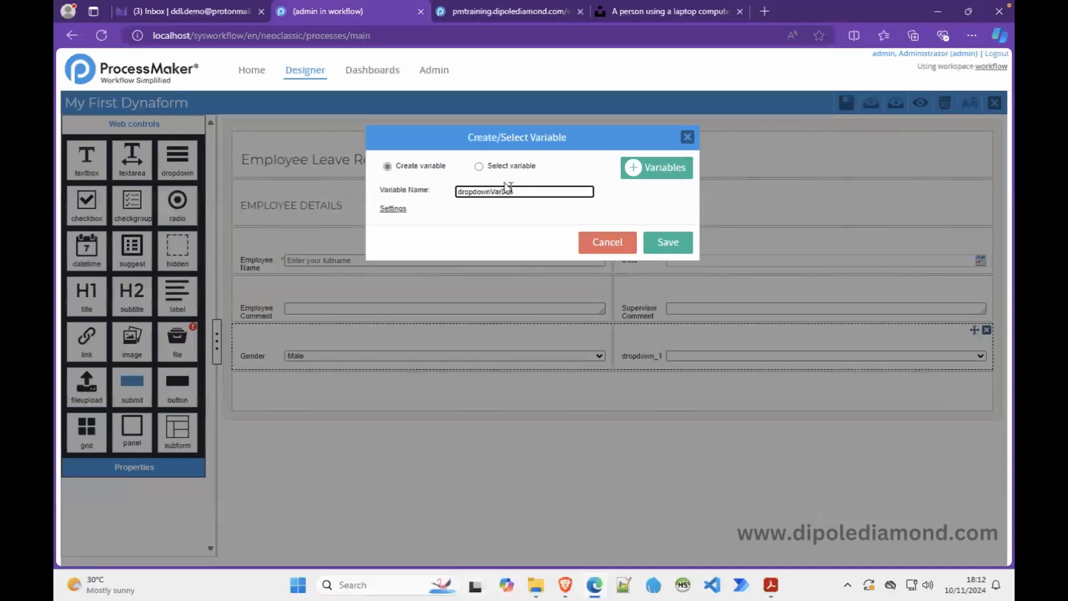
pyautogui.click(478, 166)
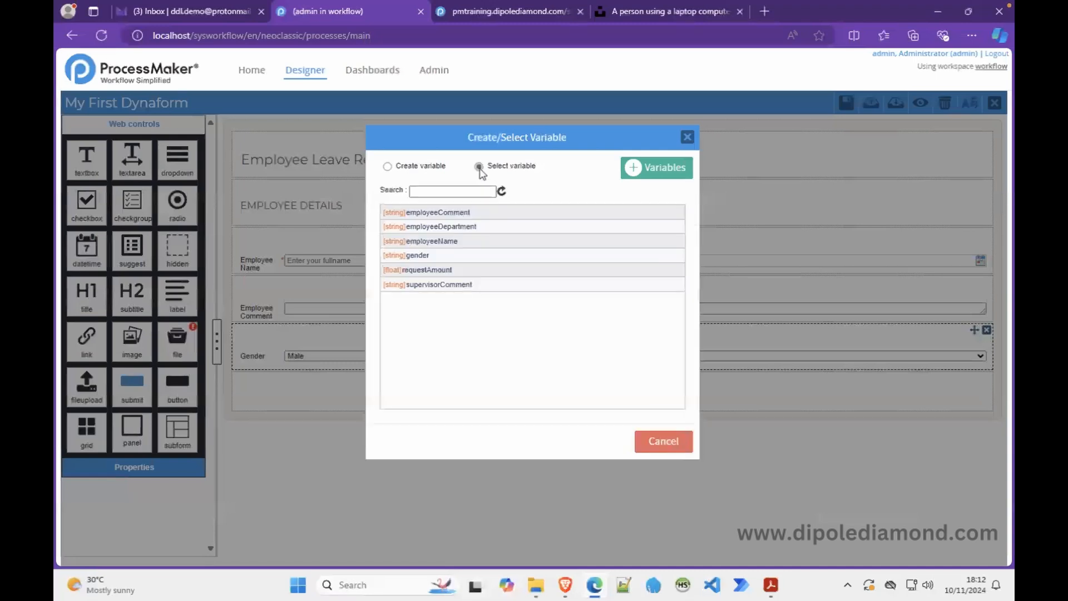
pyautogui.click(458, 226)
# - Preview the form to check the new Employee Department dropdown's options
pyautogui.click(920, 103)
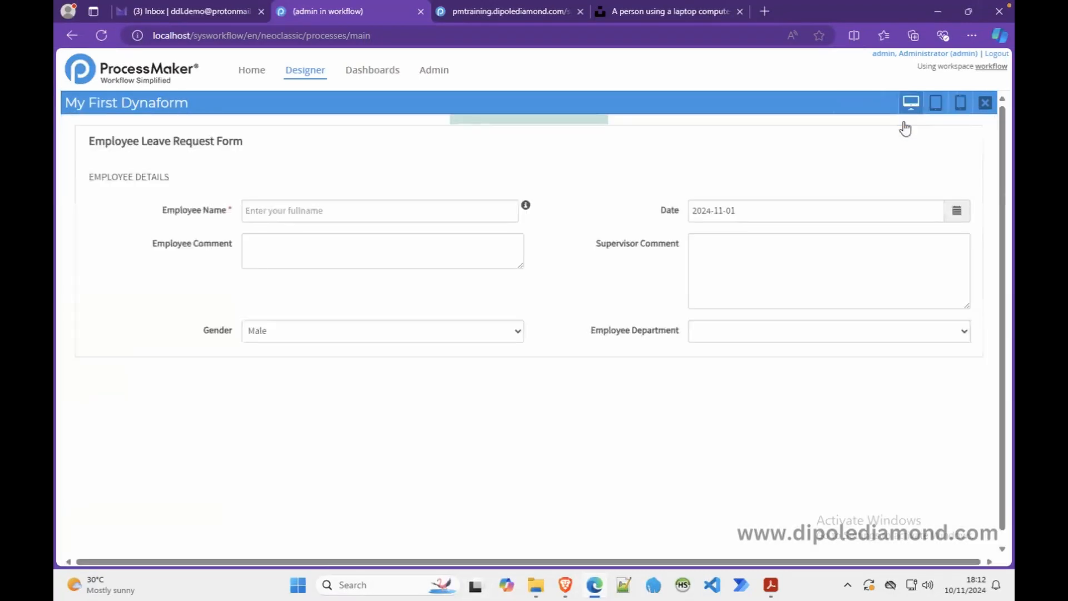
pyautogui.click(964, 332)
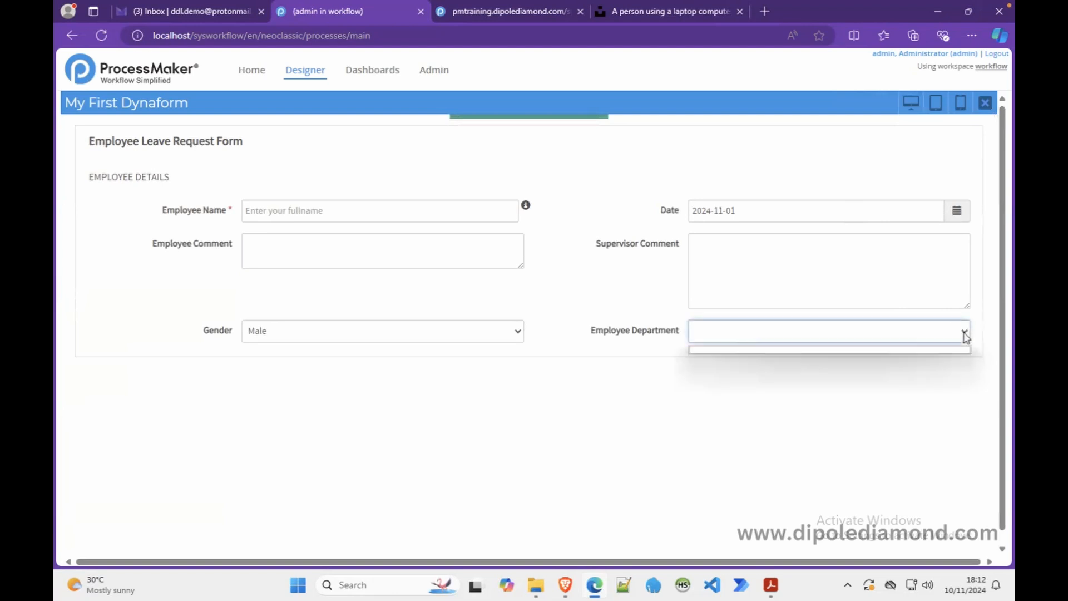
pyautogui.click(985, 102)
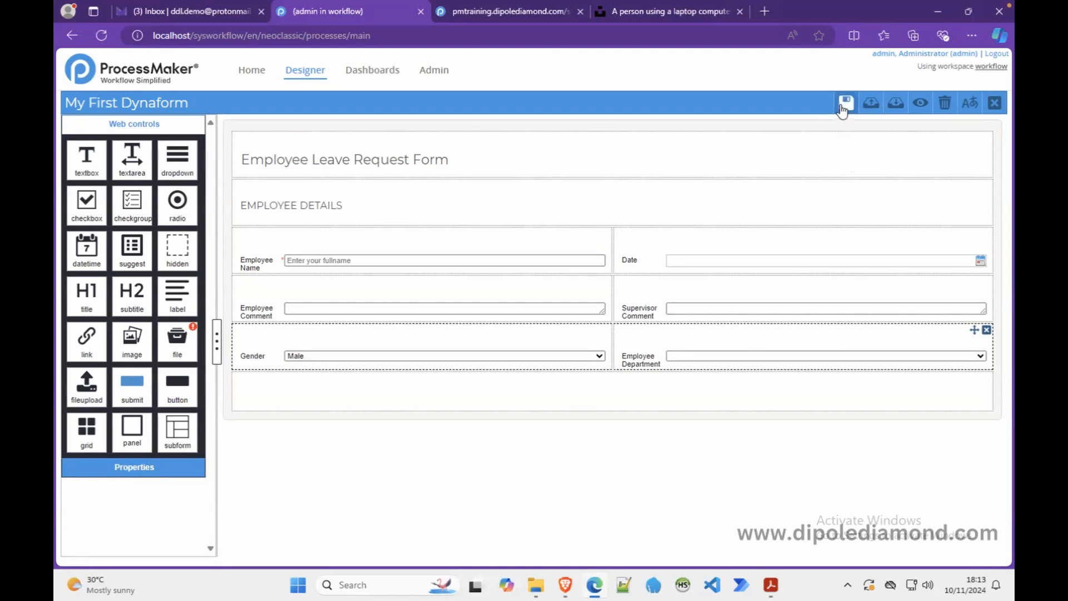
# - Delete the Gender/Employee Department row, save and close the Dynaform, and open Variables
pyautogui.click(986, 330)
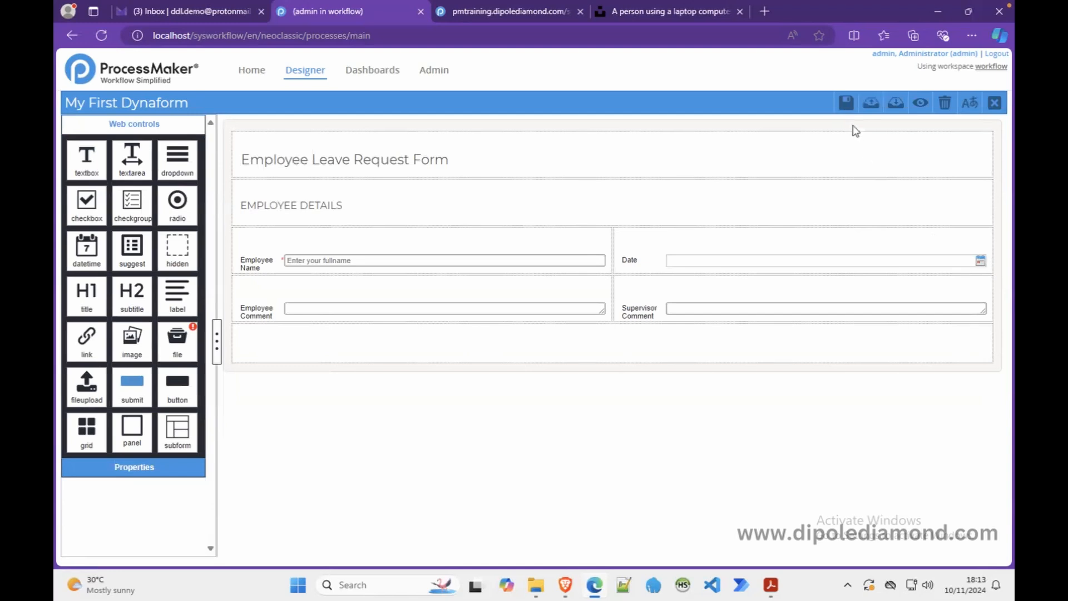
pyautogui.click(846, 105)
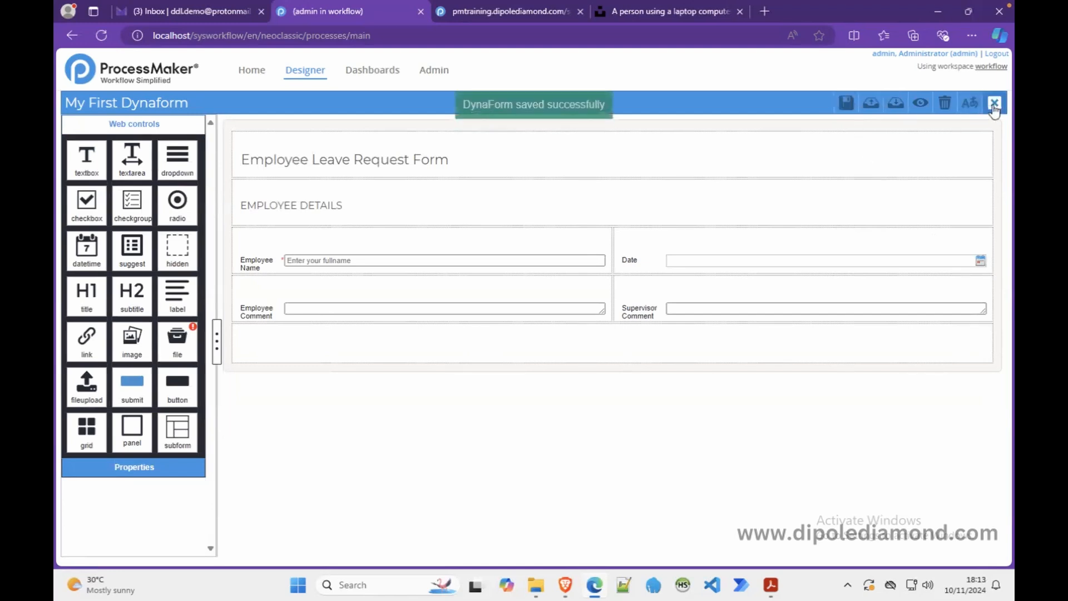
pyautogui.click(994, 106)
pyautogui.click(871, 173)
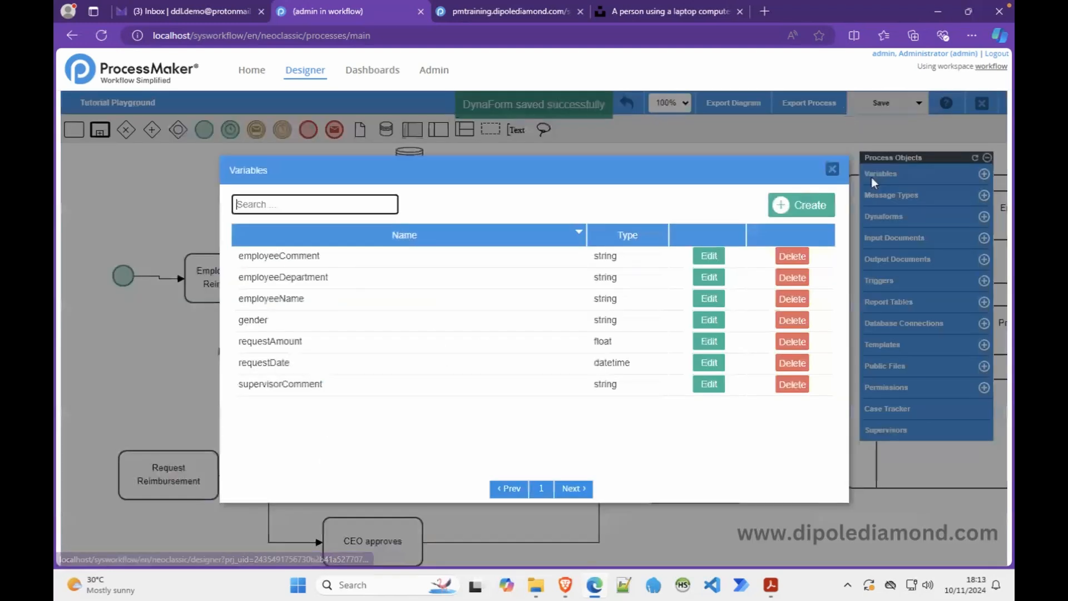
# - Give employeeDepartment accepted values Admin/Administration and Finance/Finance
pyautogui.click(712, 279)
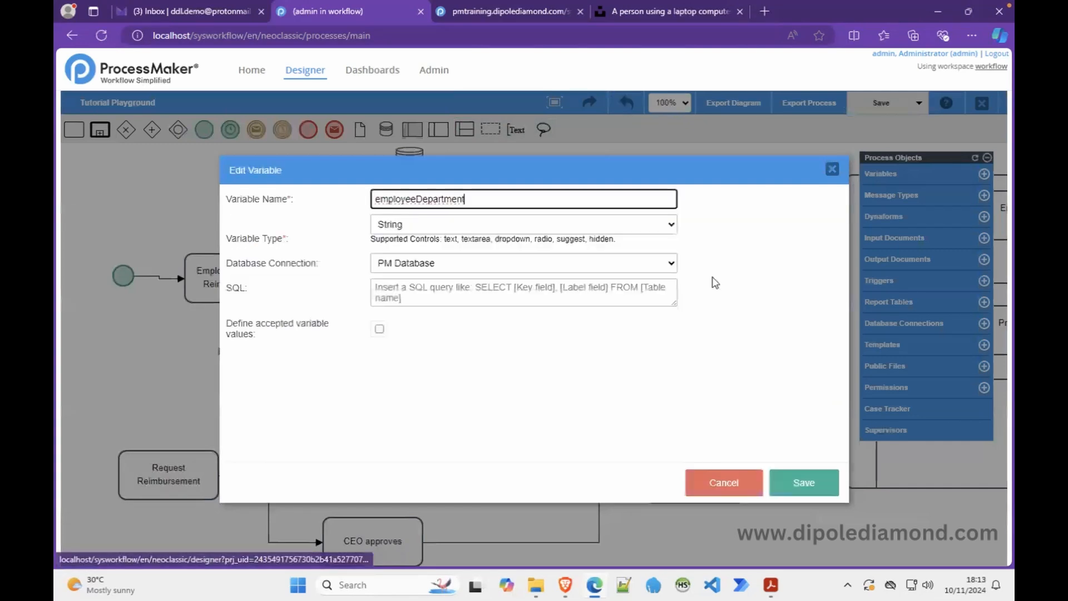
pyautogui.click(378, 329)
pyautogui.click(333, 385)
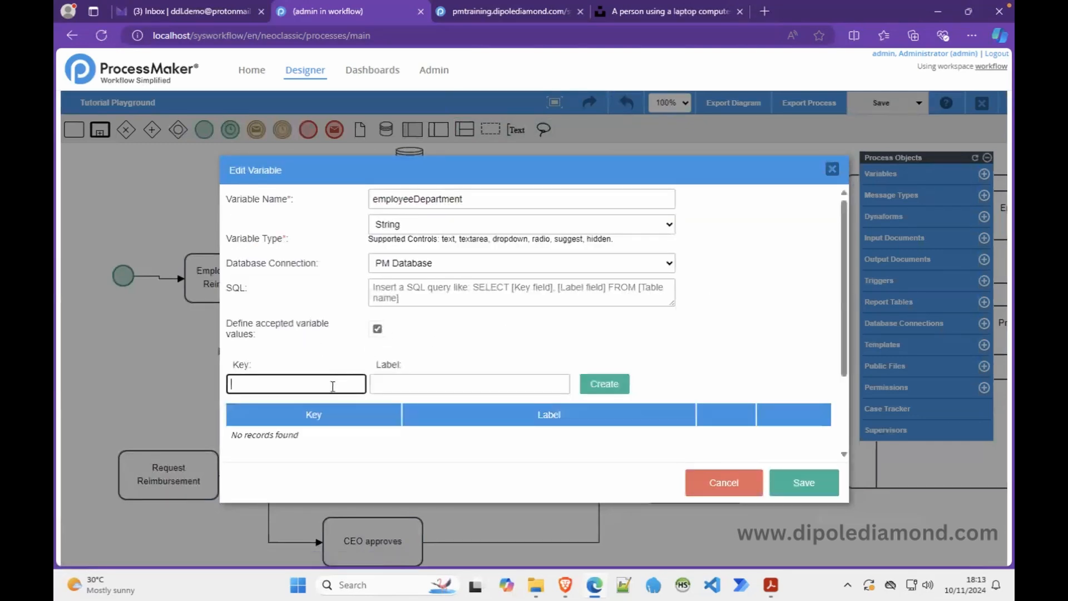
pyautogui.write('Admin')
pyautogui.press('Tab')
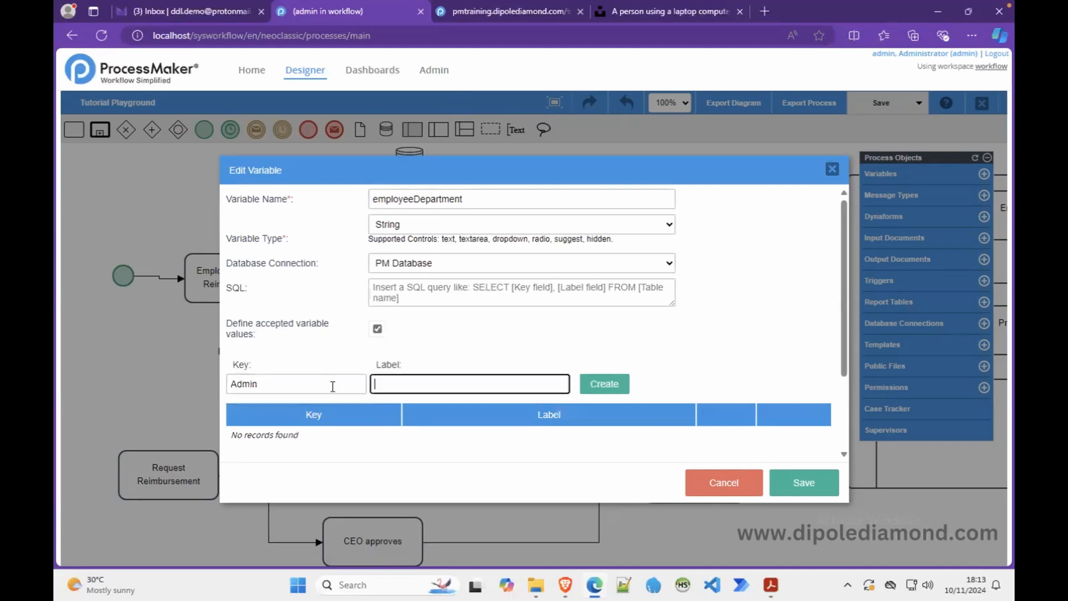
pyautogui.write('Adm')
pyautogui.write('ation')
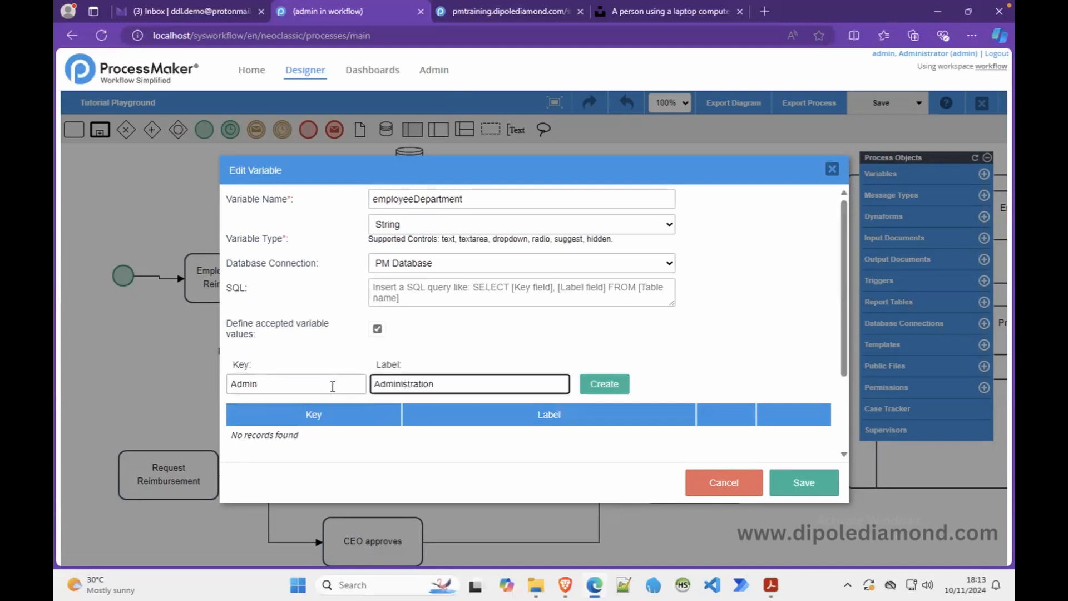
pyautogui.click(603, 384)
pyautogui.click(332, 384)
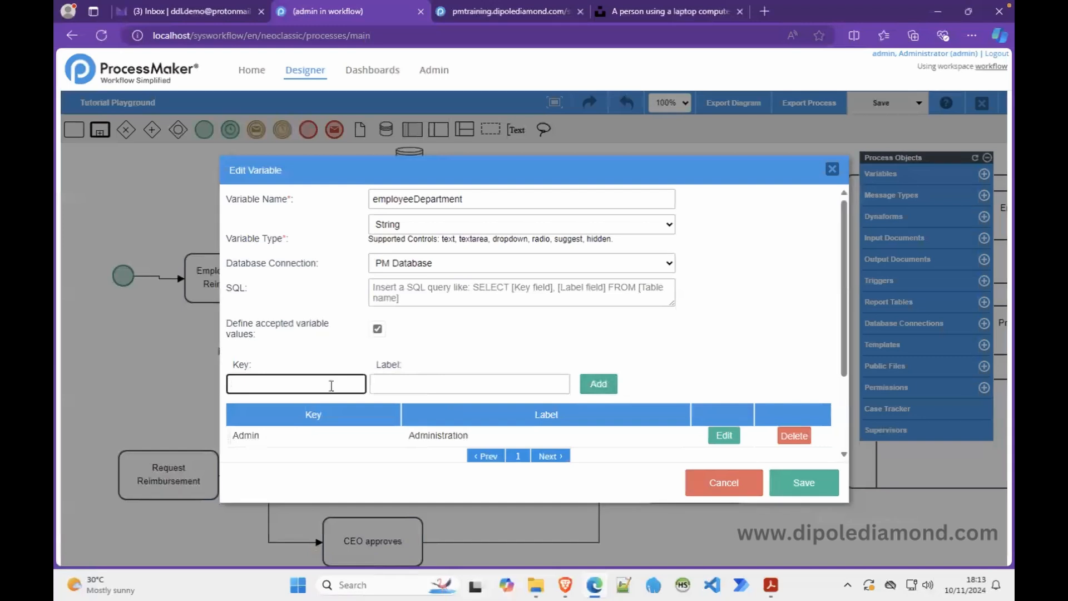
pyautogui.write('Finance')
pyautogui.click(426, 384)
pyautogui.write('Fina')
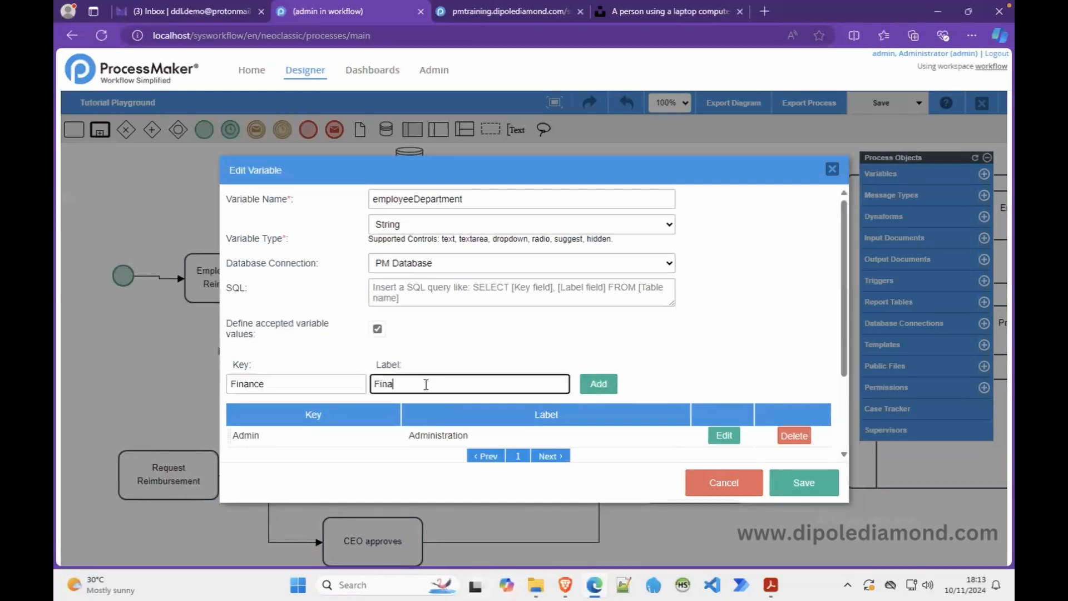
pyautogui.write('nce')
pyautogui.click(597, 384)
# - Add HR/Human Resources and IT/Information Technilogy accepted values, save the variable, and close the list
pyautogui.click(294, 386)
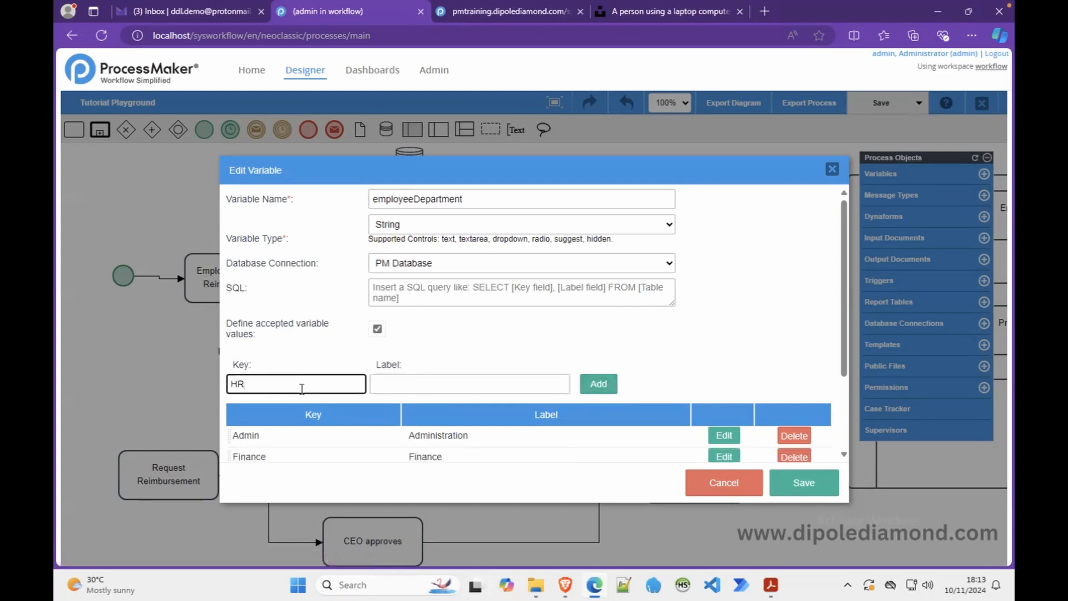
pyautogui.click(387, 386)
pyautogui.write('Hu')
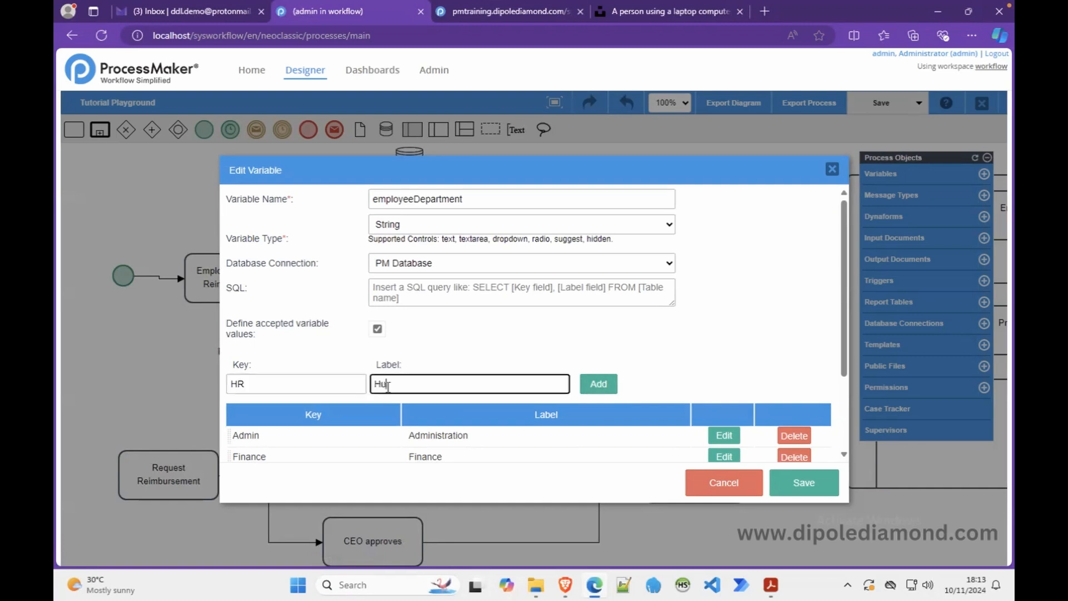
pyautogui.write('man Resources')
pyautogui.click(599, 386)
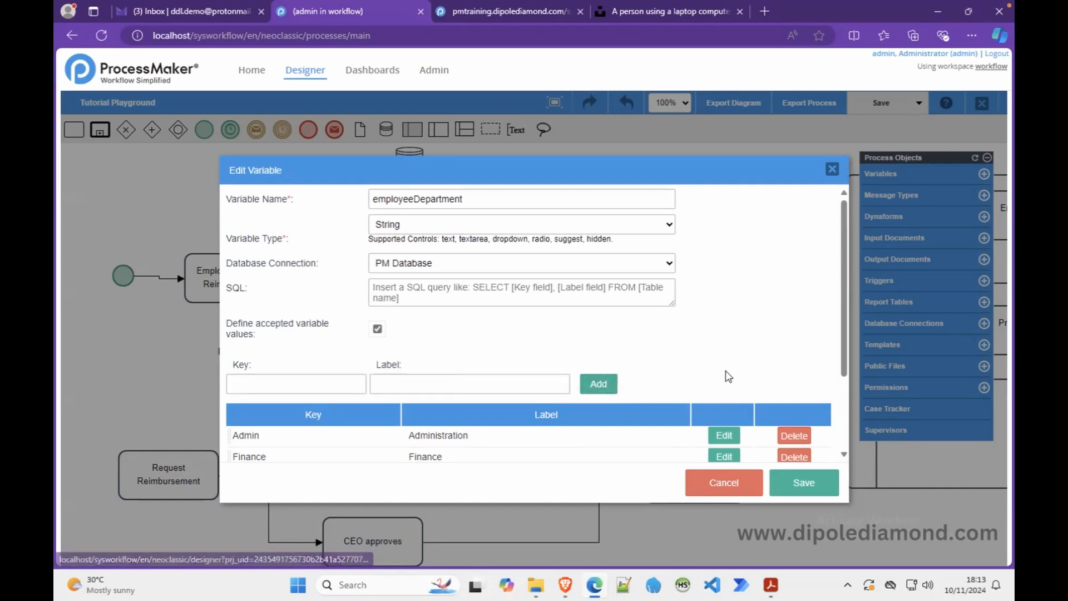
pyautogui.scroll(-2, 724, 374)
pyautogui.click(336, 271)
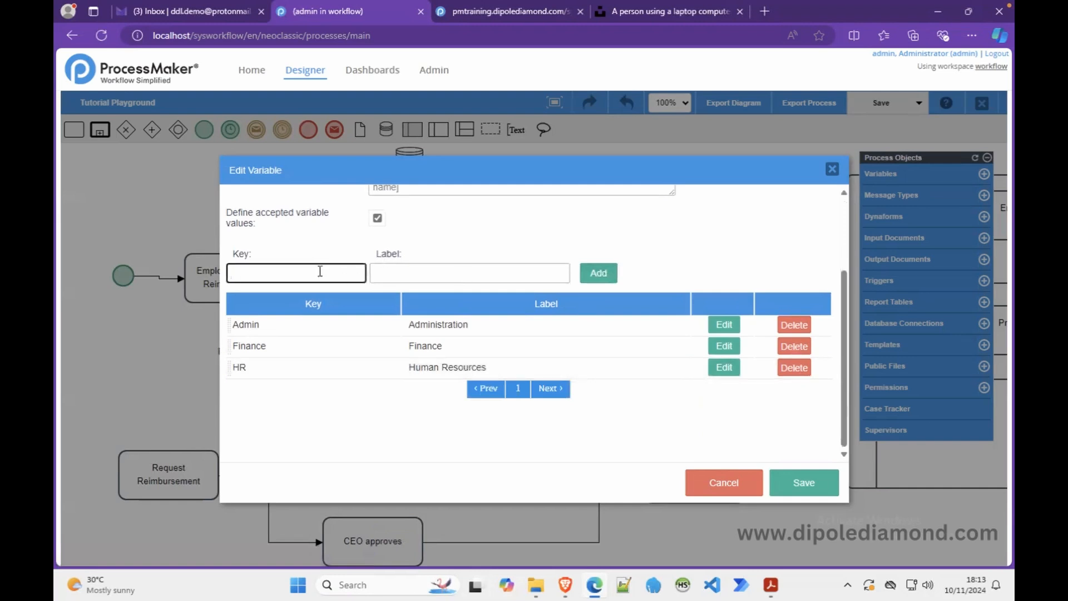
pyautogui.click(400, 268)
pyautogui.write('Information Techn')
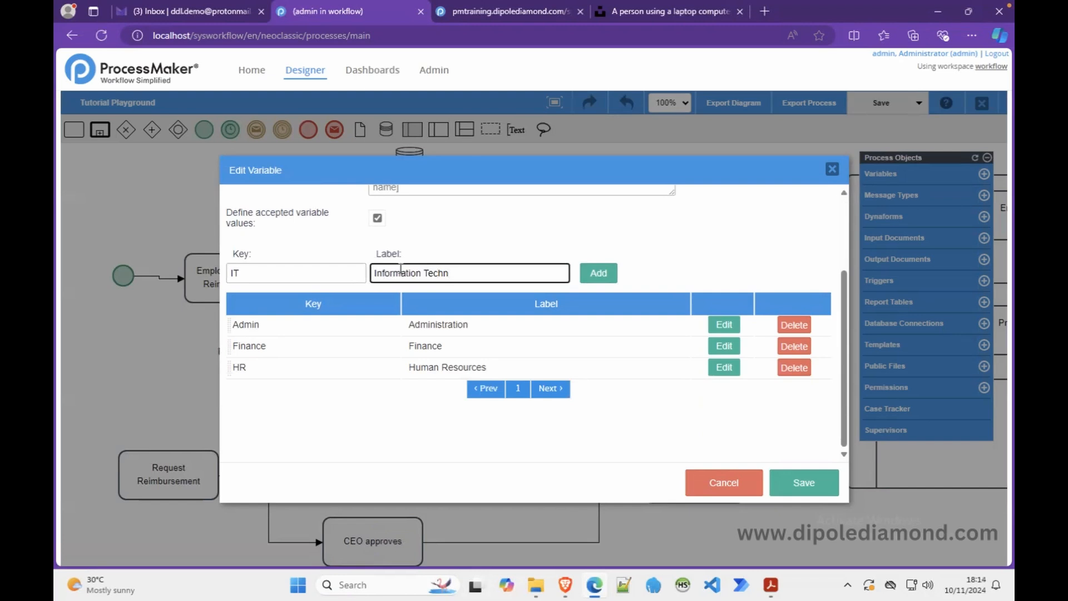
pyautogui.write('ilogy')
pyautogui.click(798, 488)
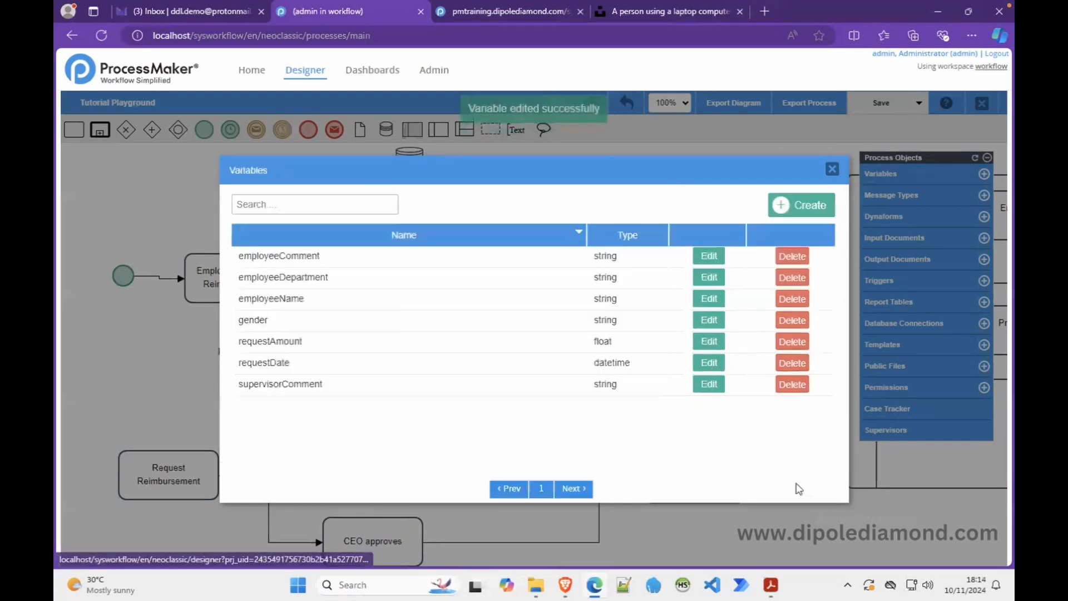
pyautogui.click(832, 169)
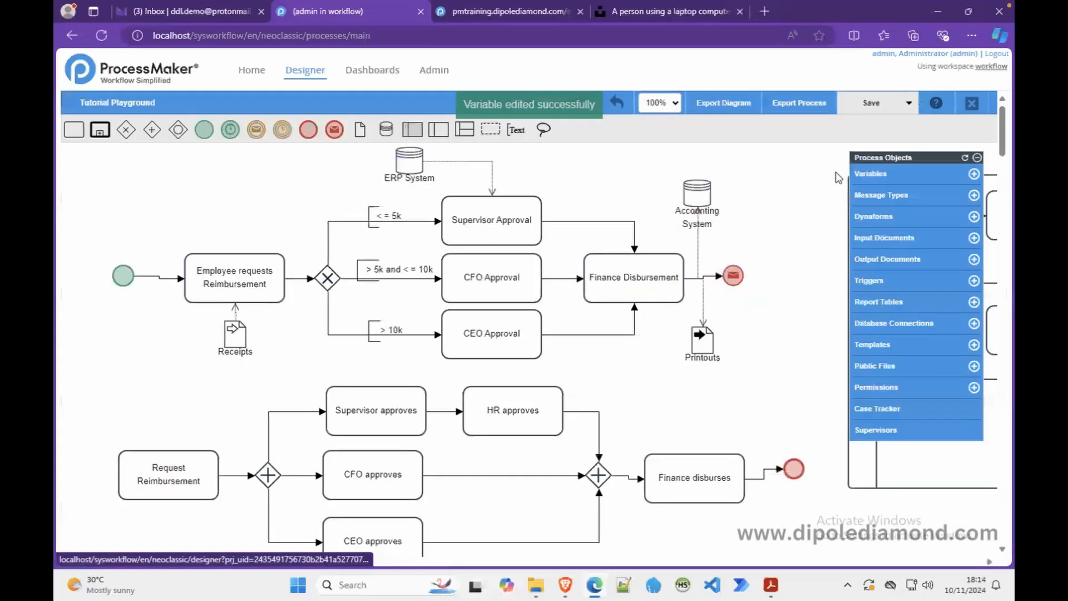
# - Open My First Dynaform and split the empty row into two columns with col-span 6 6
pyautogui.click(977, 216)
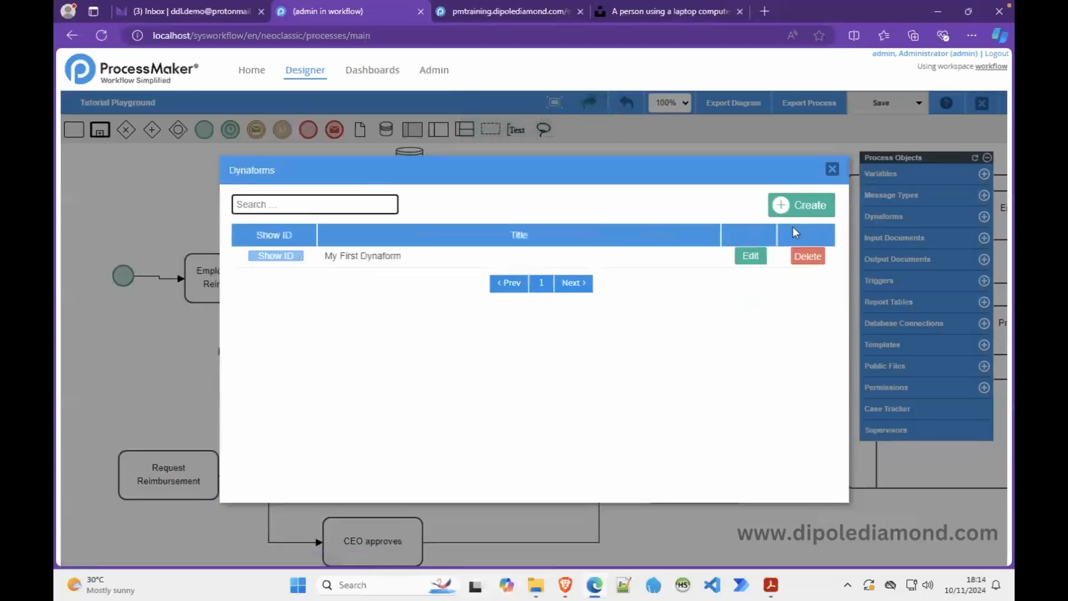
pyautogui.click(751, 256)
pyautogui.click(591, 359)
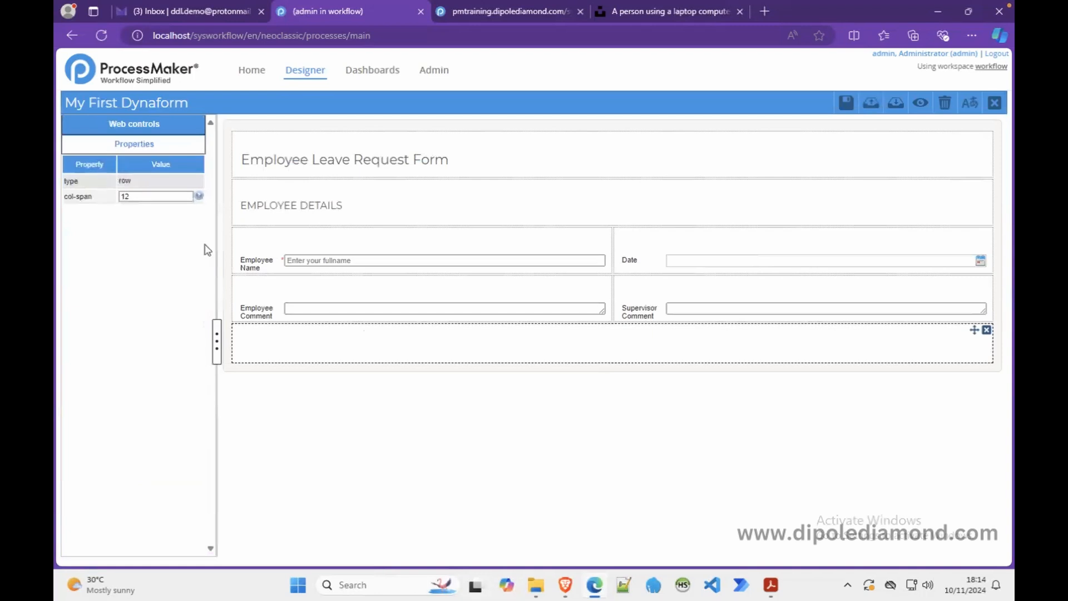
pyautogui.click(123, 195)
pyautogui.write('6 6')
pyautogui.click(334, 345)
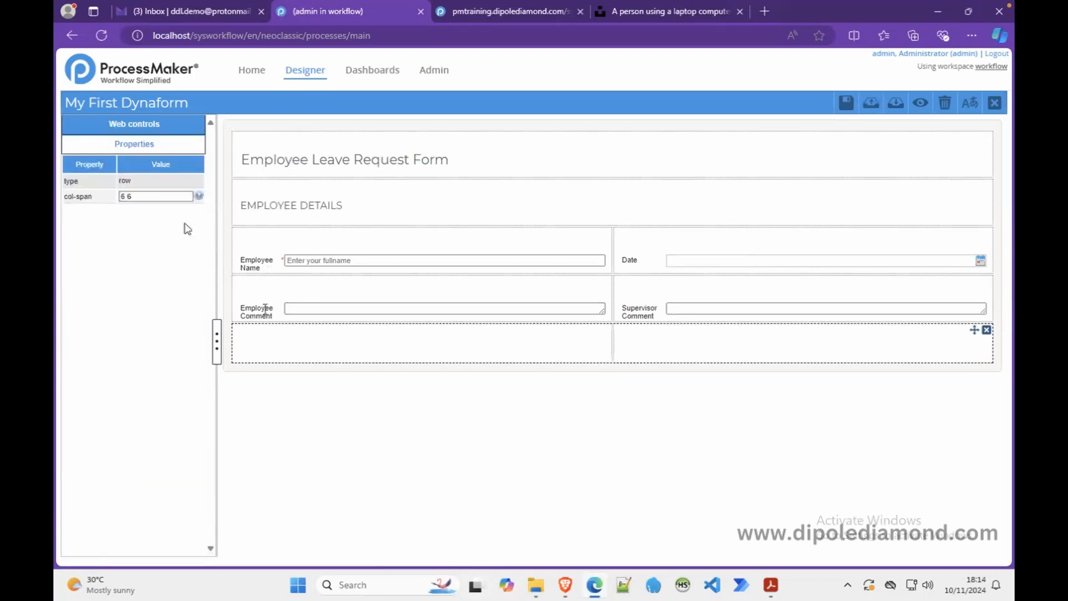
# - Place a dropdown in the row's left cell bound to the existing gender variable
pyautogui.click(143, 133)
pyautogui.moveTo(177, 158); pyautogui.dragTo(527, 343)
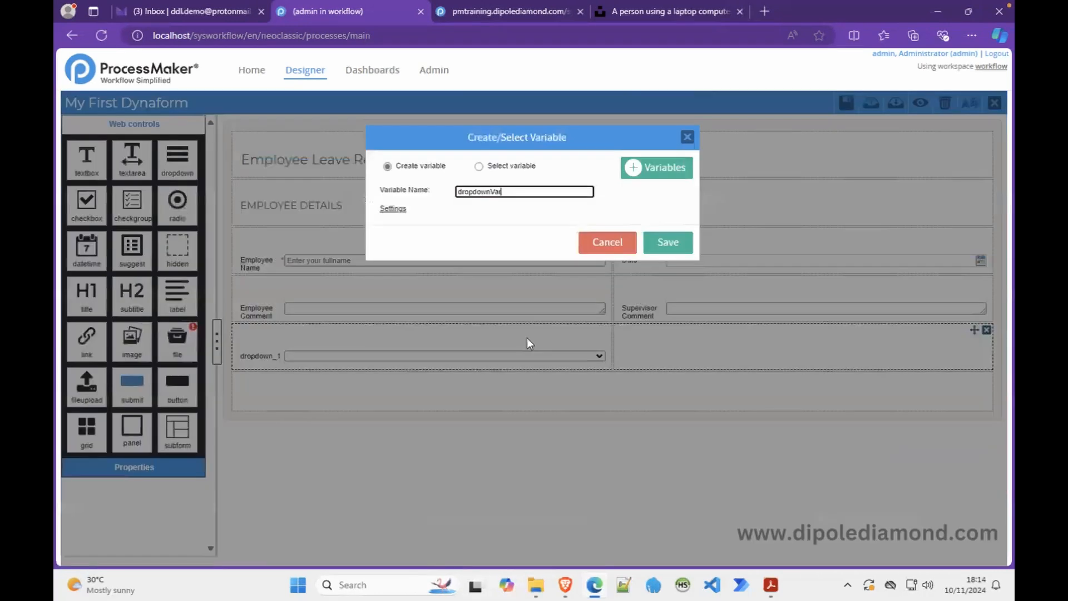
pyautogui.click(478, 166)
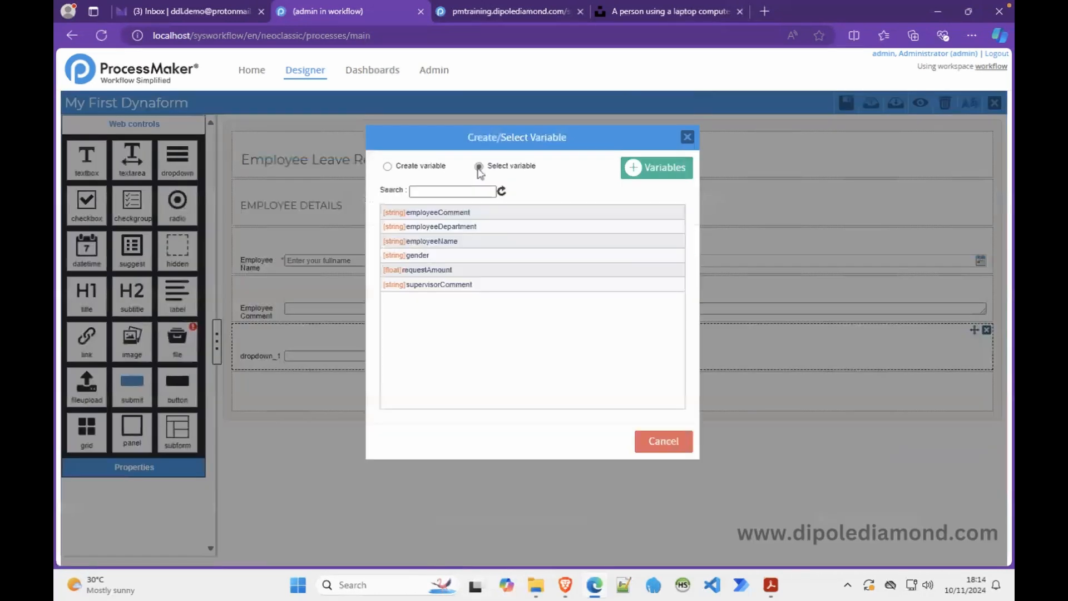
pyautogui.click(432, 254)
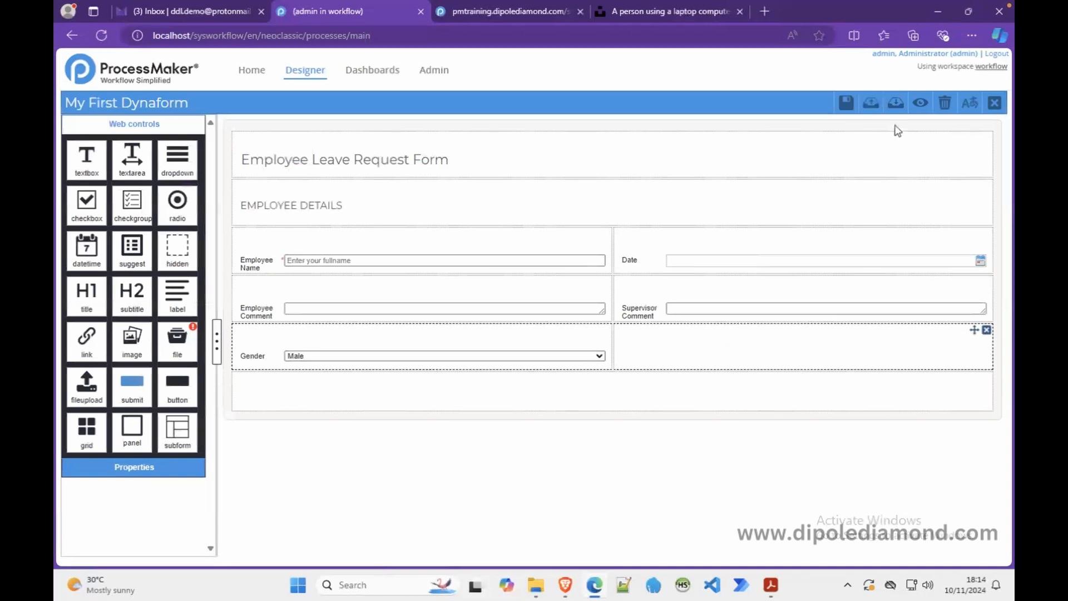
# - Preview the form to check the Gender dropdown's options, then return to the designer
pyautogui.click(919, 104)
pyautogui.click(517, 334)
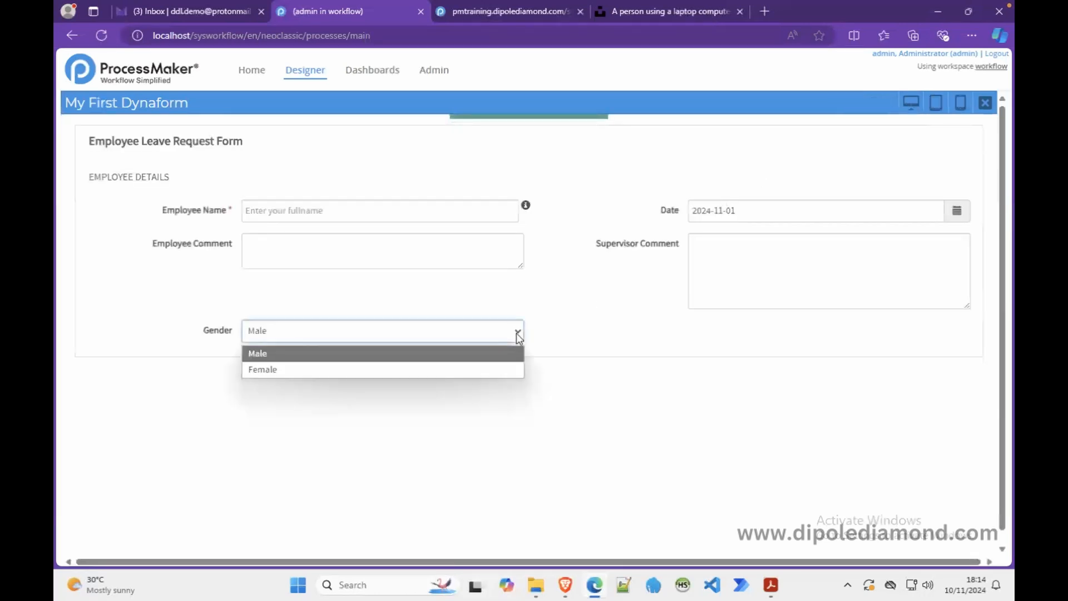
pyautogui.click(543, 336)
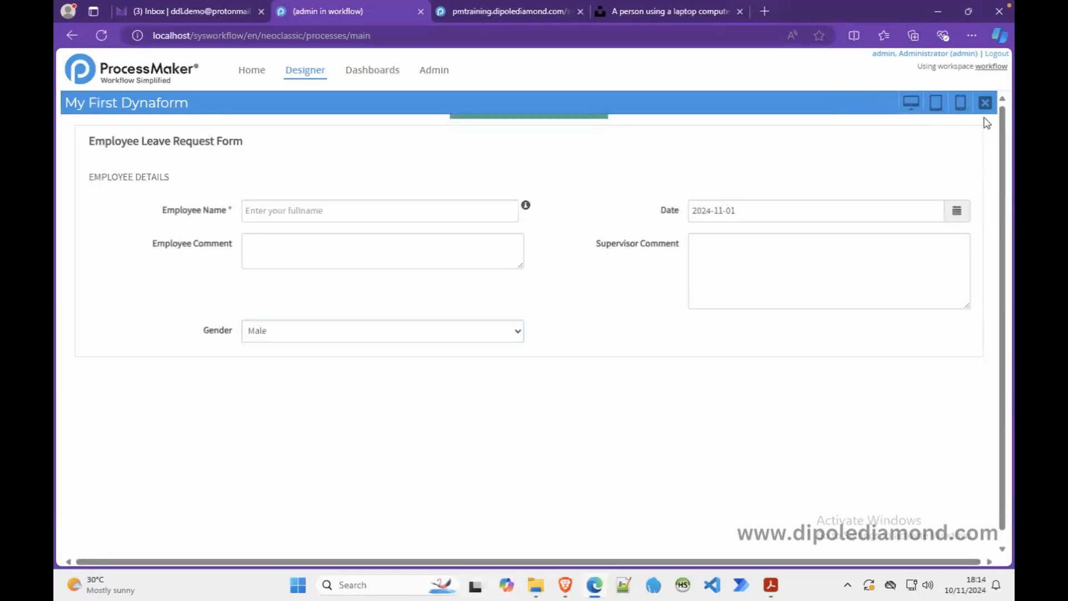
pyautogui.click(984, 103)
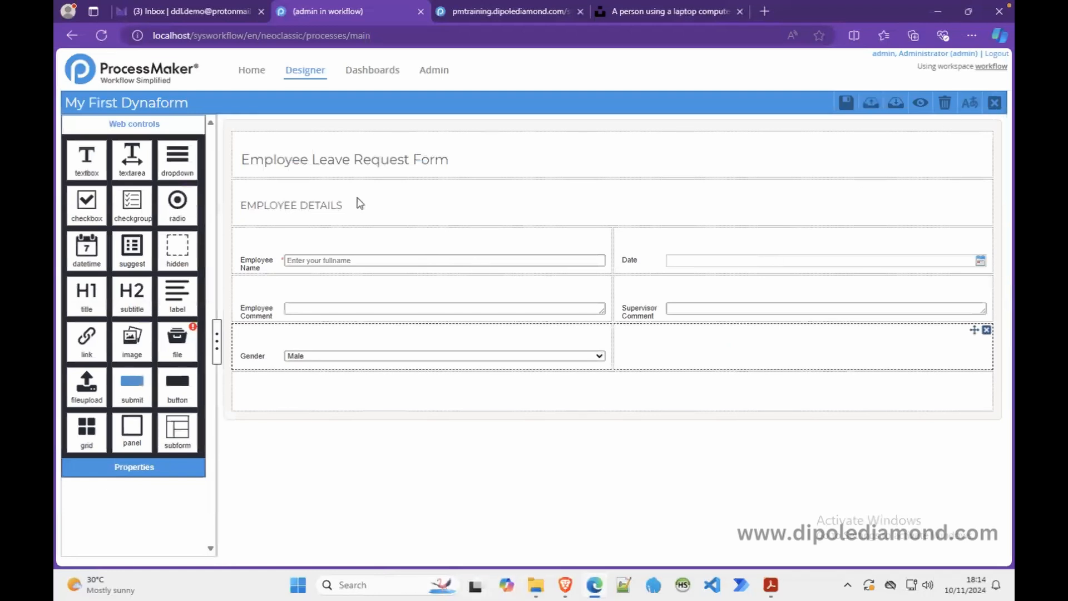
# - Add a suggest field beside Gender bound to employeeDepartment and check its department options in preview
pyautogui.moveTo(130, 253); pyautogui.dragTo(684, 353)
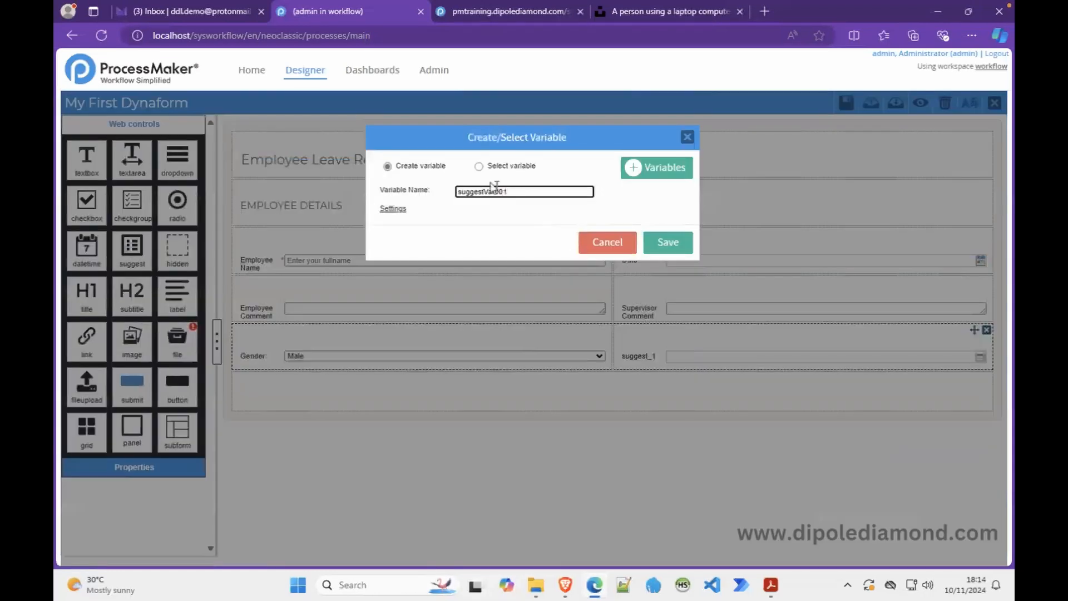
pyautogui.click(478, 167)
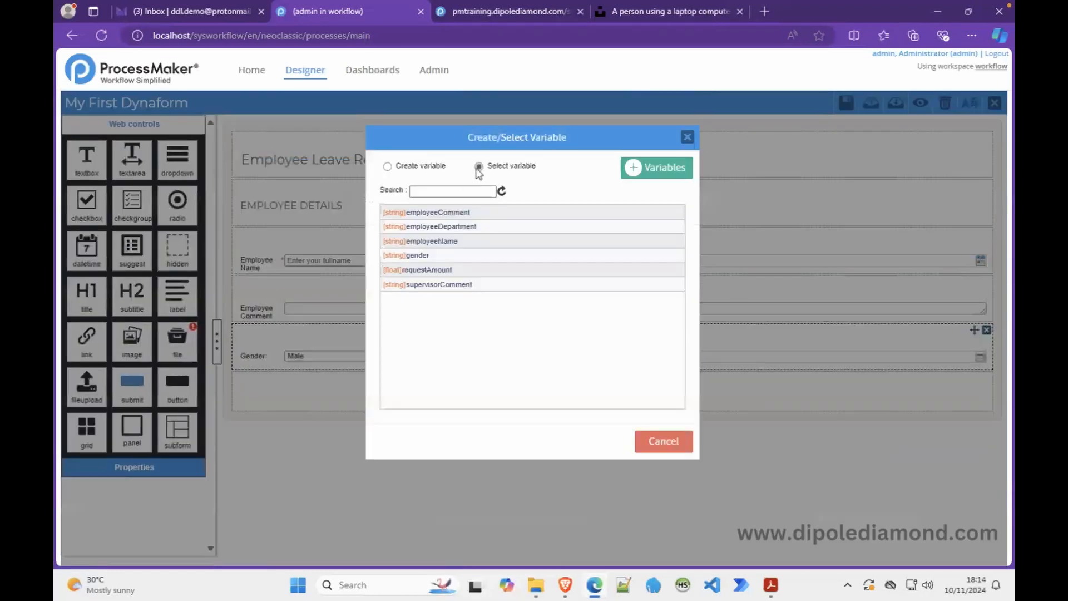
pyautogui.click(452, 226)
pyautogui.click(921, 103)
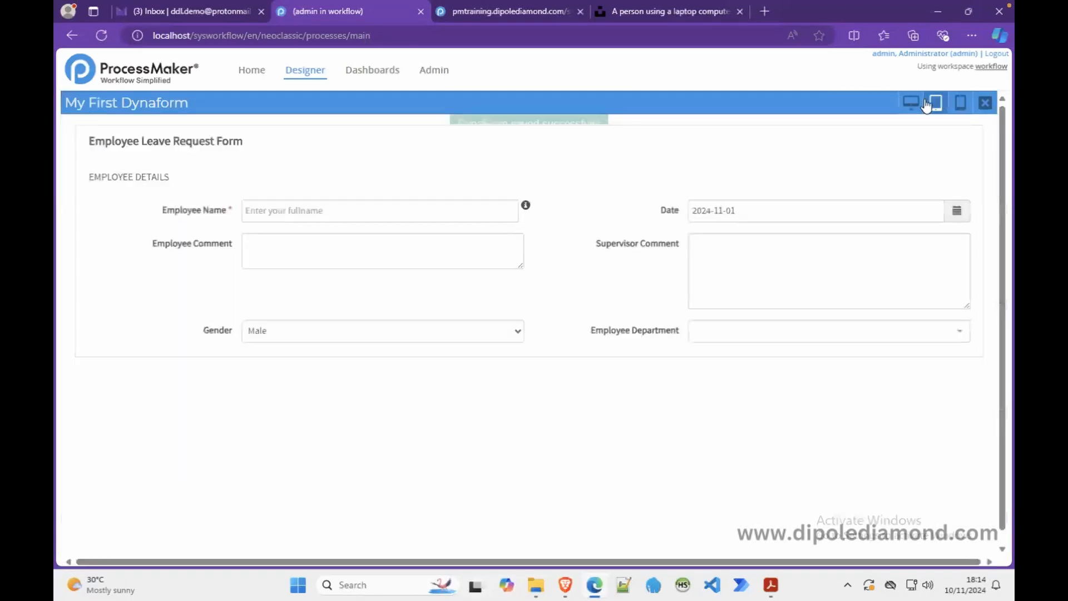
pyautogui.click(958, 334)
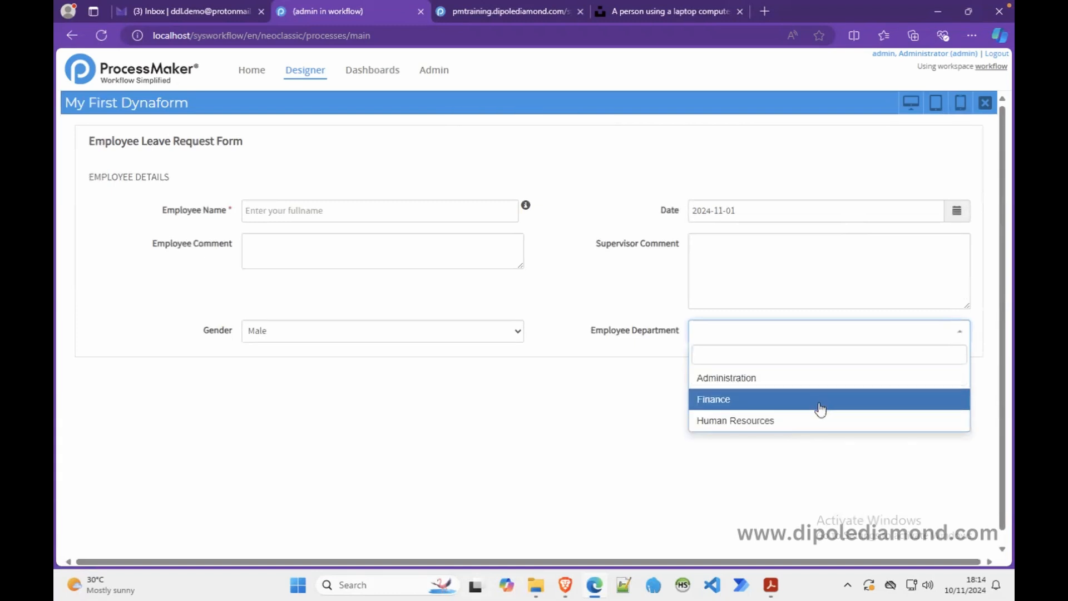
pyautogui.click(648, 300)
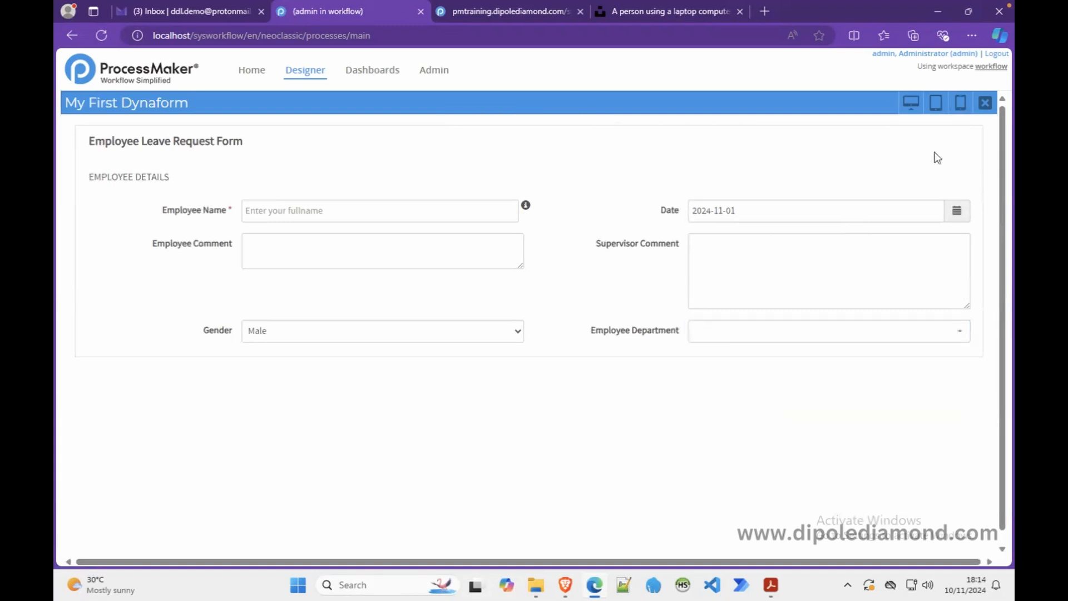
pyautogui.click(985, 105)
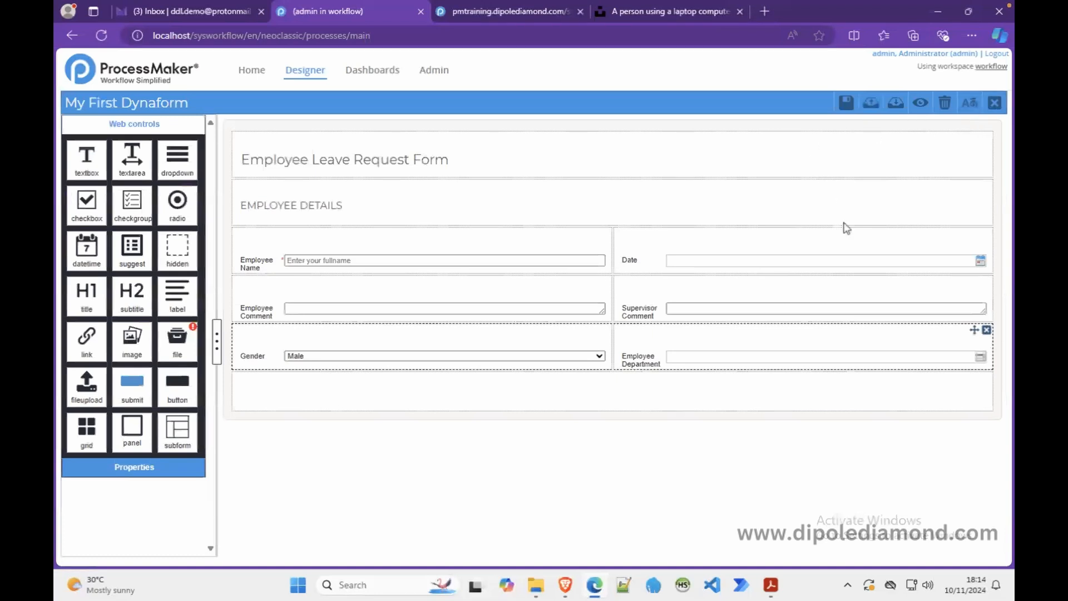
# - Add an Employee Department option with key IT and an Information Technology label, and apply it
pyautogui.click(653, 354)
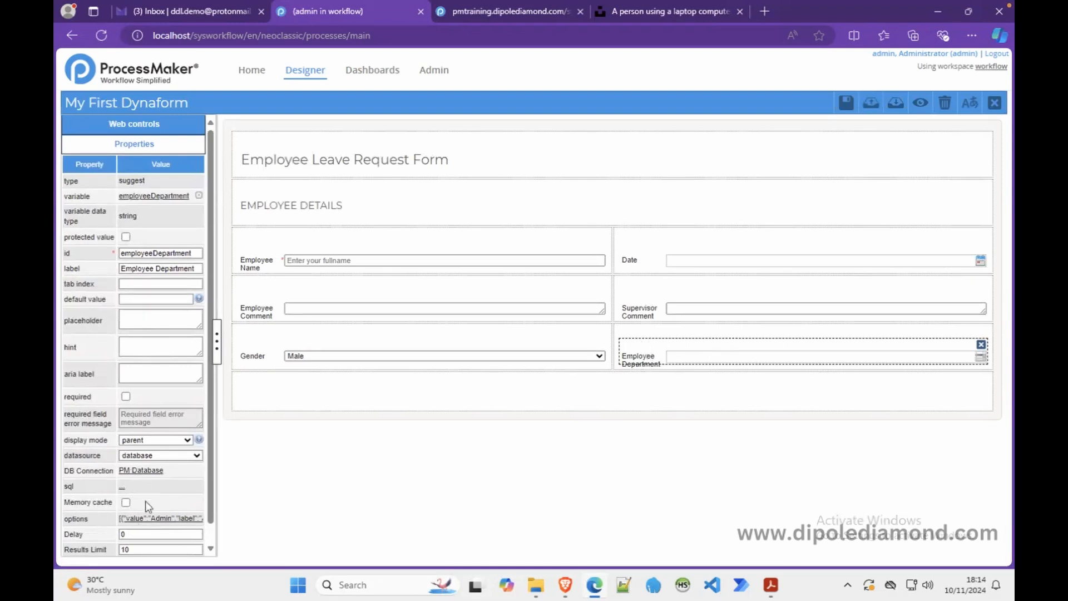
pyautogui.click(141, 518)
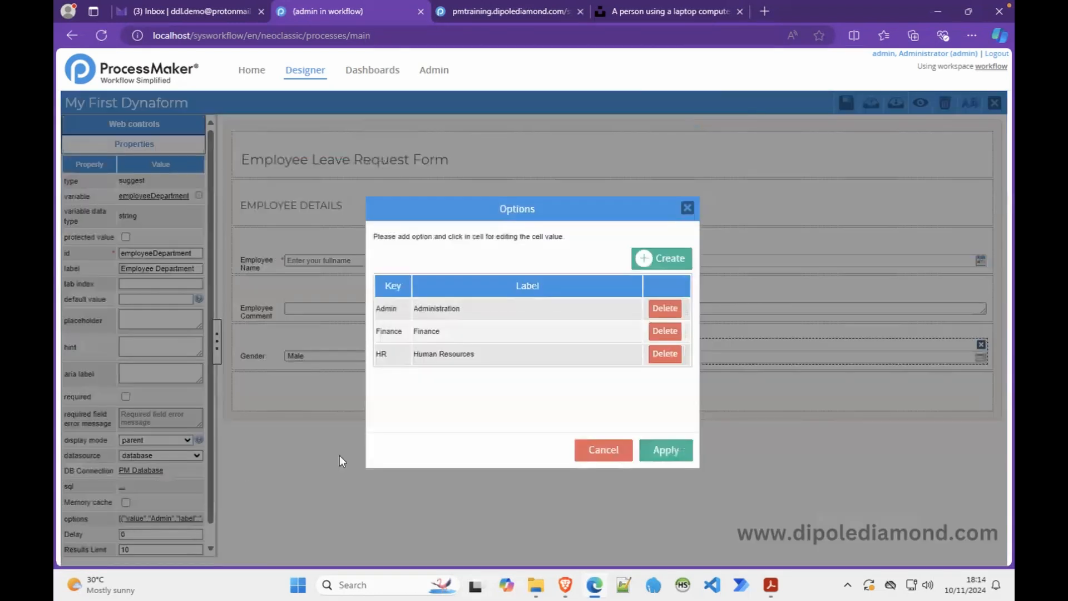
pyautogui.click(667, 264)
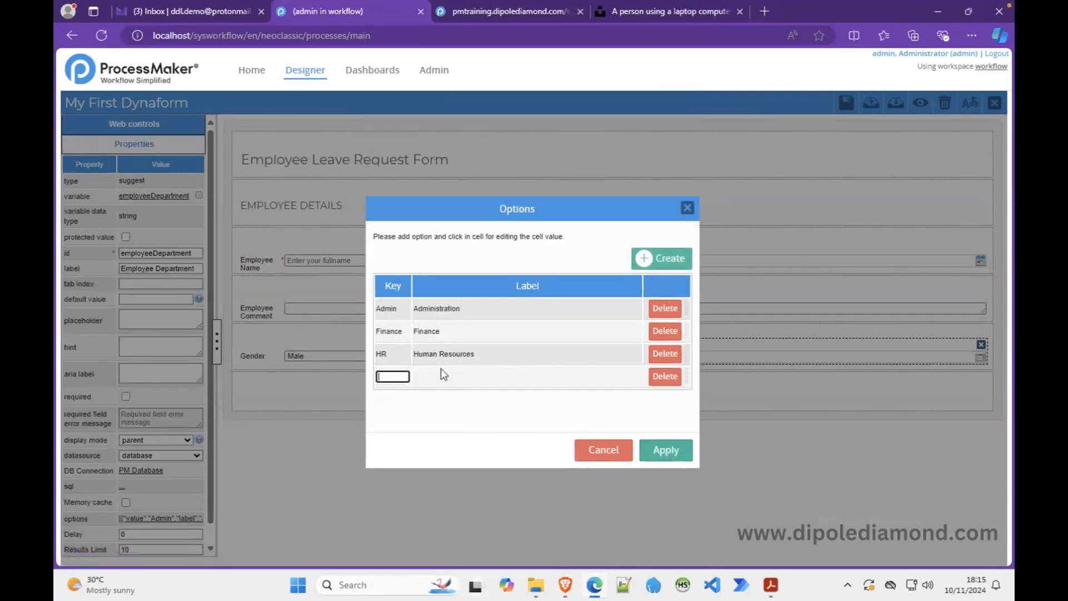
pyautogui.write('IT')
pyautogui.click(439, 377)
pyautogui.write('INFOR')
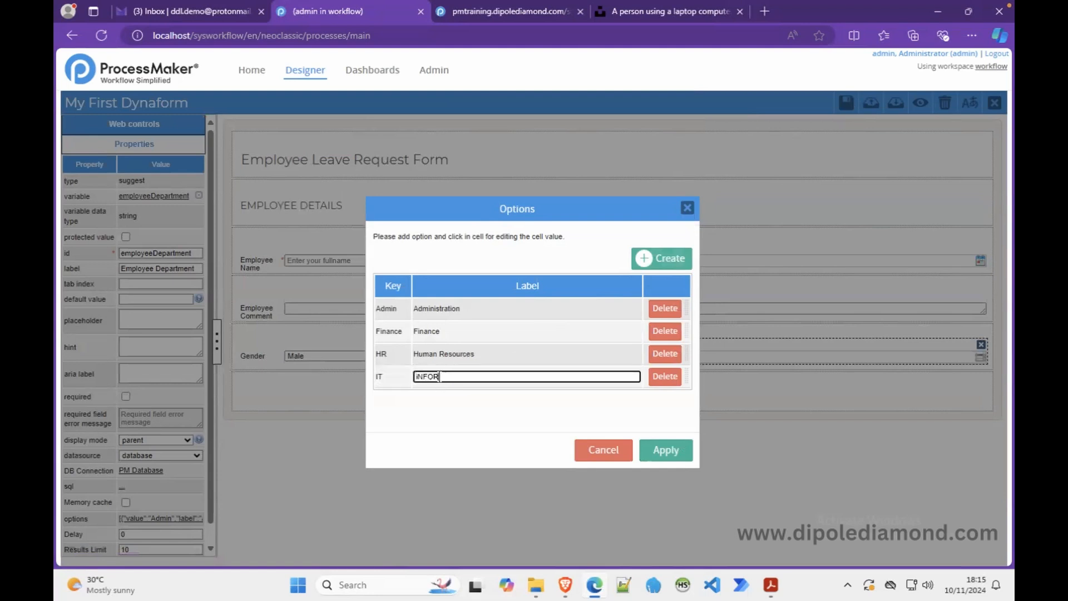
pyautogui.write('MATION TECHNOLOGY')
pyautogui.press('BackSpace')
pyautogui.press('BackSpace')
pyautogui.press('BackSpace')
pyautogui.press('BackSpace')
pyautogui.press('BackSpace')
pyautogui.press('BackSpace')
pyautogui.press('BackSpace')
pyautogui.press('BackSpace')
pyautogui.press('BackSpace')
pyautogui.press('BackSpace')
pyautogui.press('BackSpace')
pyautogui.press('BackSpace')
pyautogui.press('BackSpace')
pyautogui.press('BackSpace')
pyautogui.press('BackSpace')
pyautogui.press('BackSpace')
pyautogui.press('BackSpace')
pyautogui.press('BackSpace')
pyautogui.press('BackSpace')
pyautogui.press('BackSpace')
pyautogui.write('Inofrmation Technmology')
pyautogui.click(664, 452)
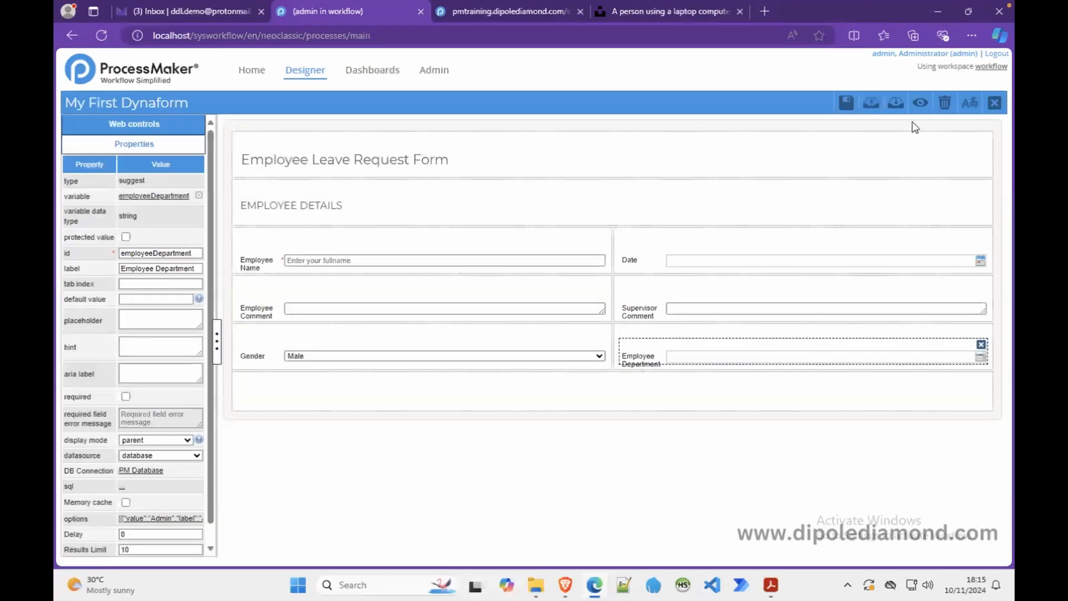
# - Preview to confirm four department options, then select the Gender dropdown and launch HeidiSQL
pyautogui.click(920, 105)
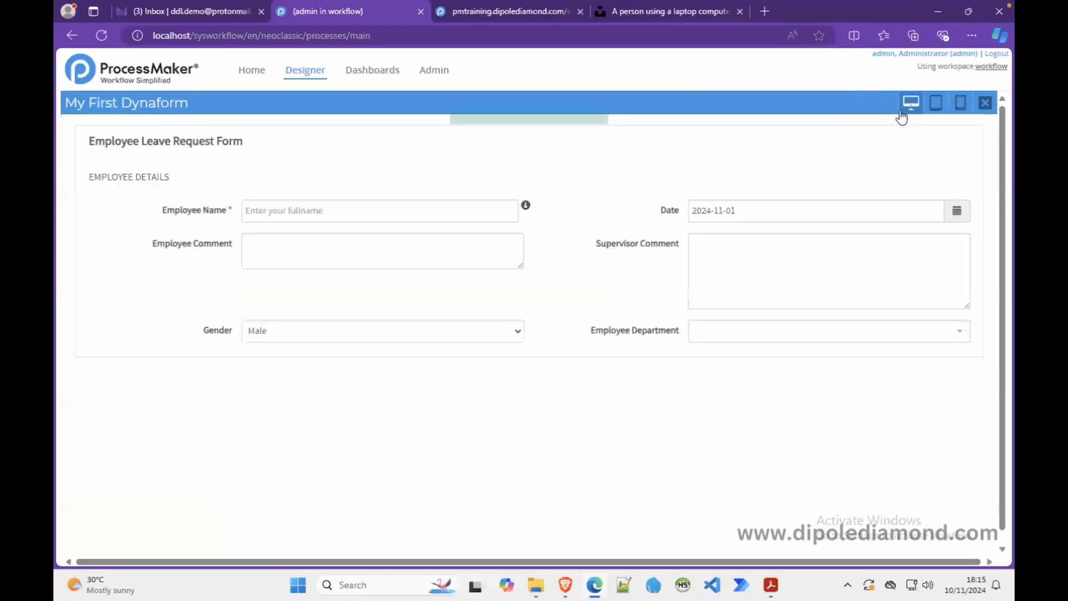
pyautogui.click(828, 337)
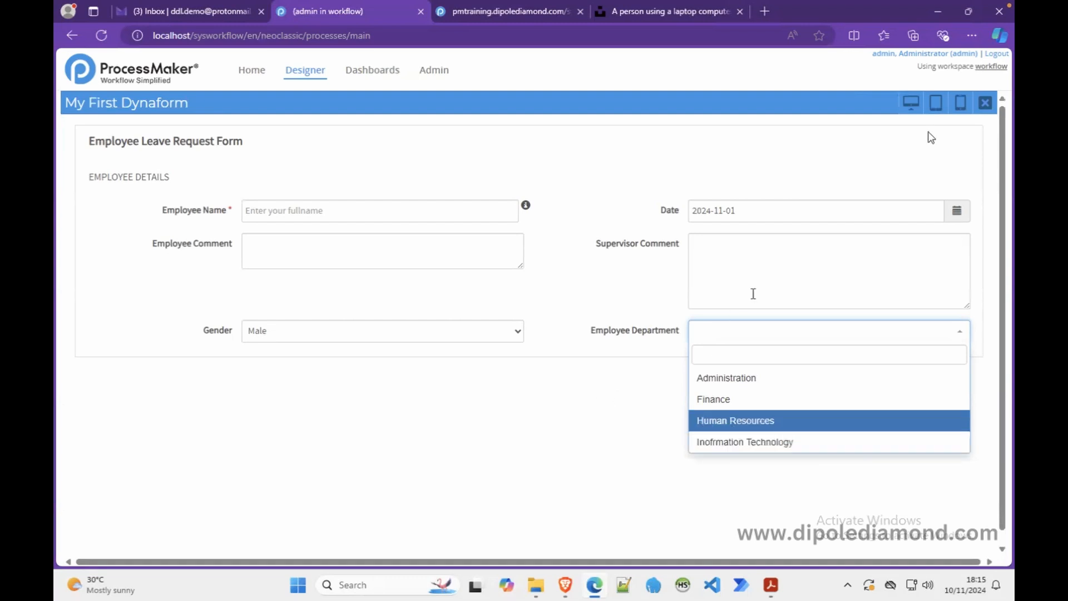
pyautogui.click(985, 103)
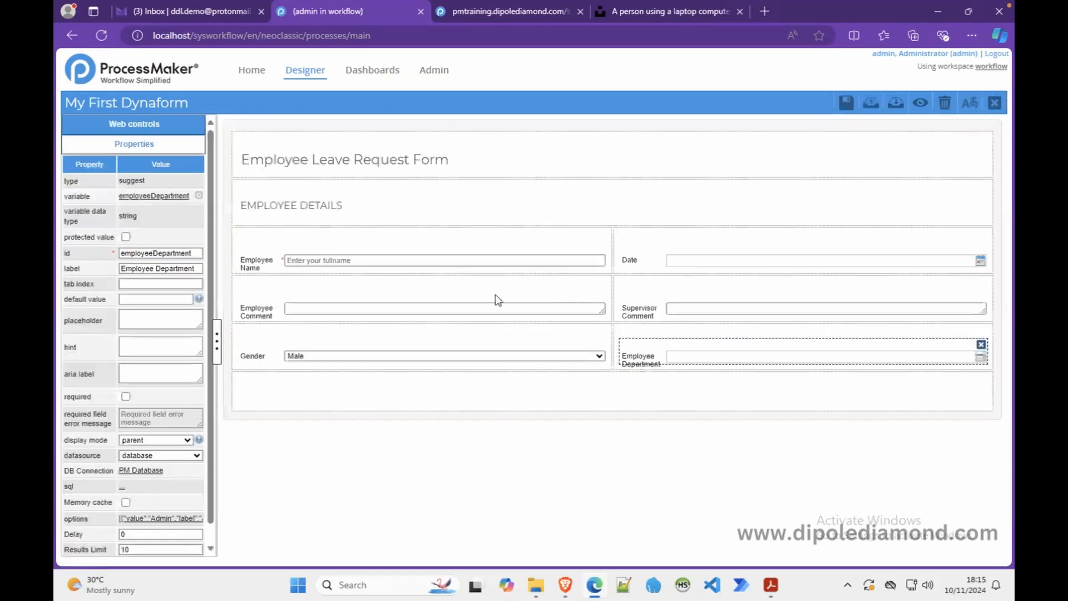
pyautogui.click(326, 357)
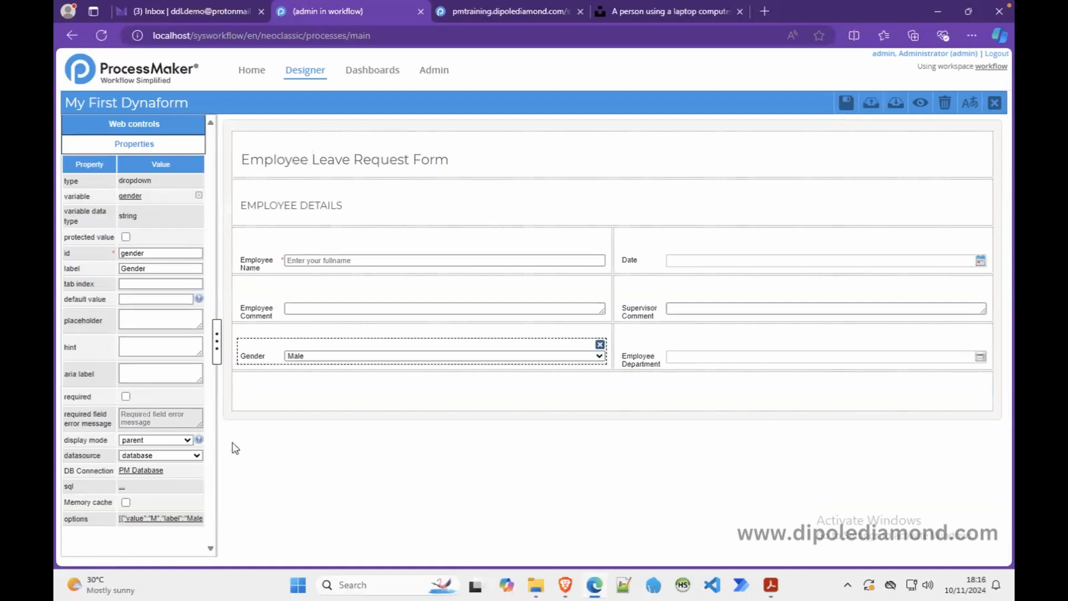
pyautogui.click(684, 588)
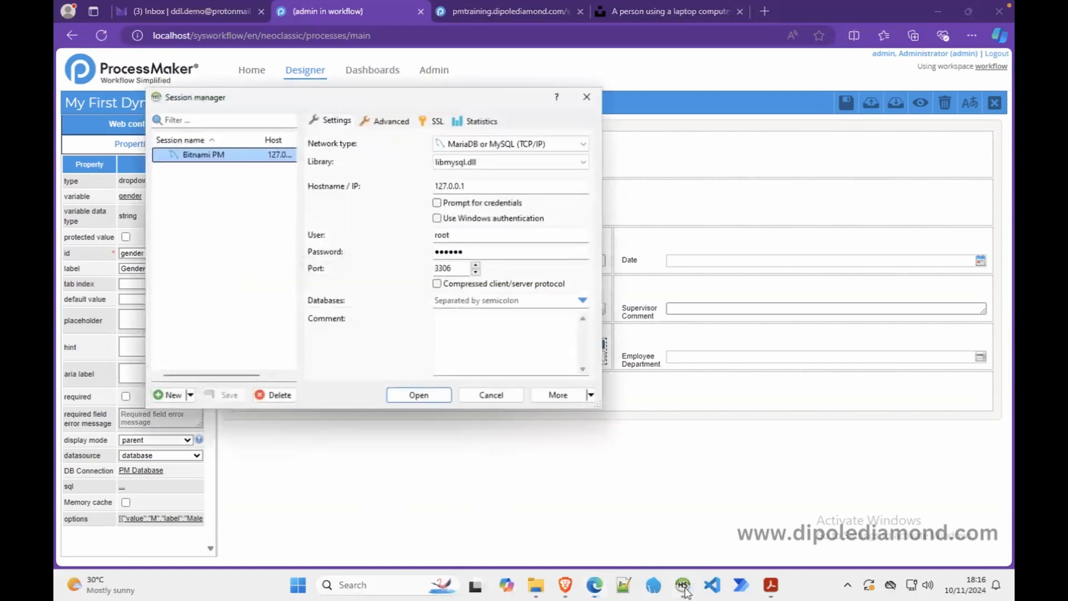
# - Connect to Bitnami PM, filter tables by 'user', browse the users table data, then open a query editor
pyautogui.click(427, 395)
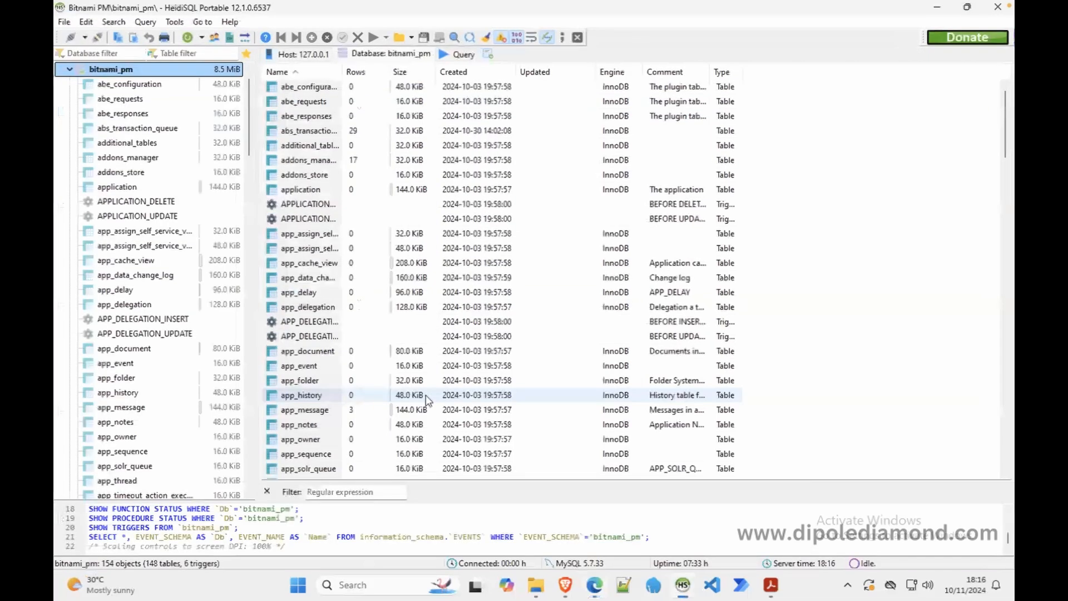
pyautogui.click(178, 53)
pyautogui.write('user')
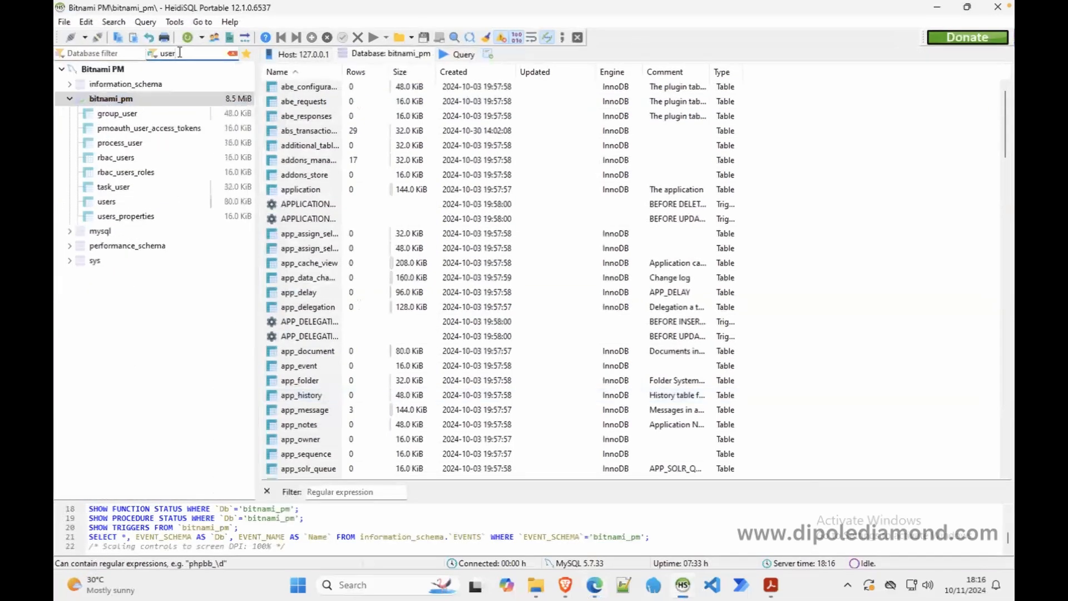
pyautogui.click(111, 202)
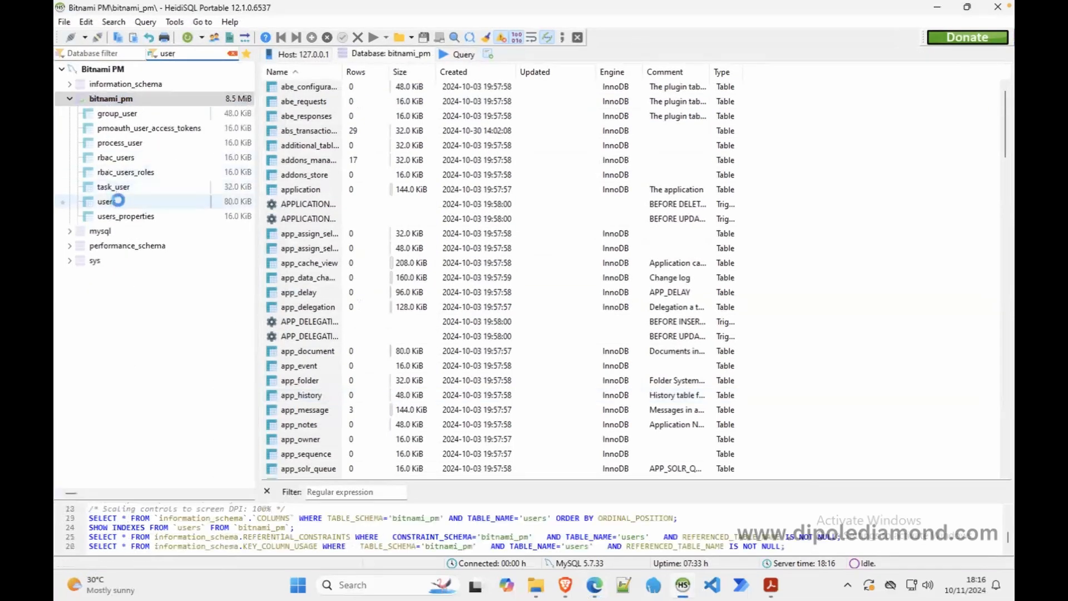
pyautogui.click(523, 54)
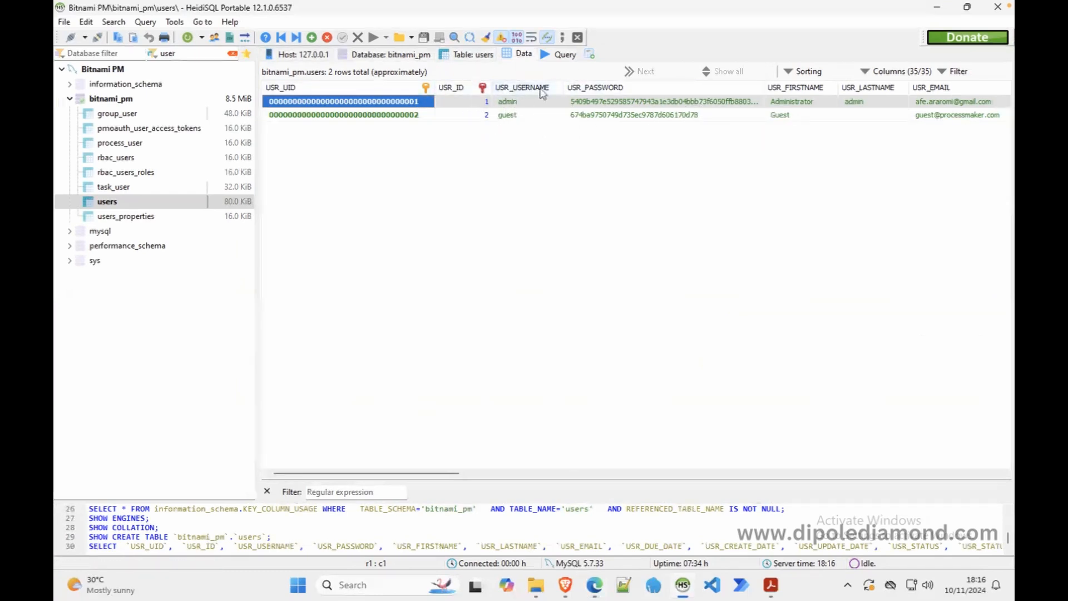
pyautogui.click(565, 56)
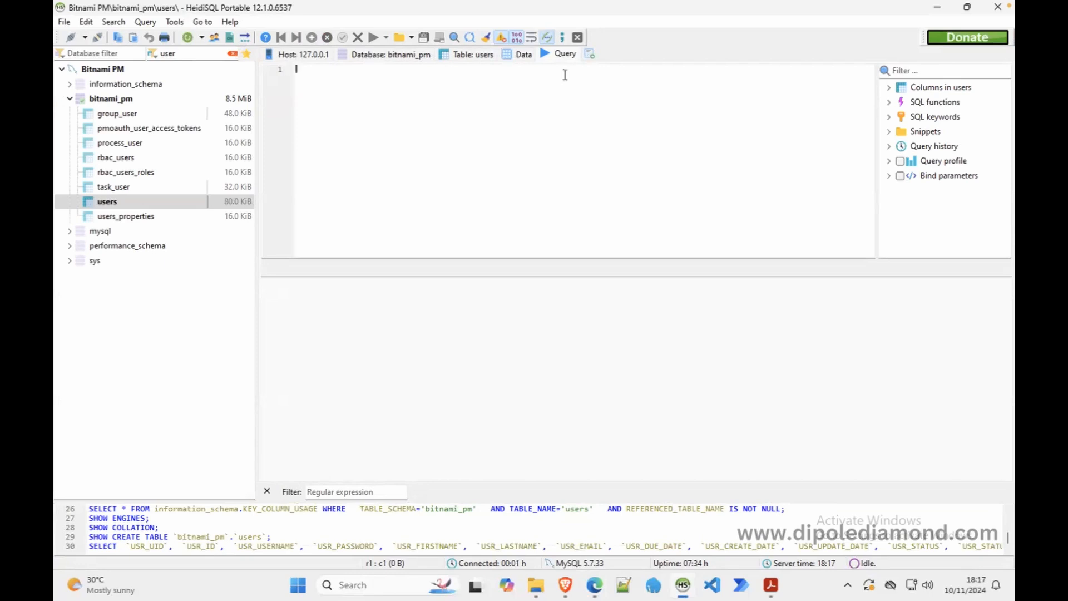
# - Draft SELECT * FROM users U WHERE U.USR_STATUS='Active' in the query editor
pyautogui.write('SELECT * FROM')
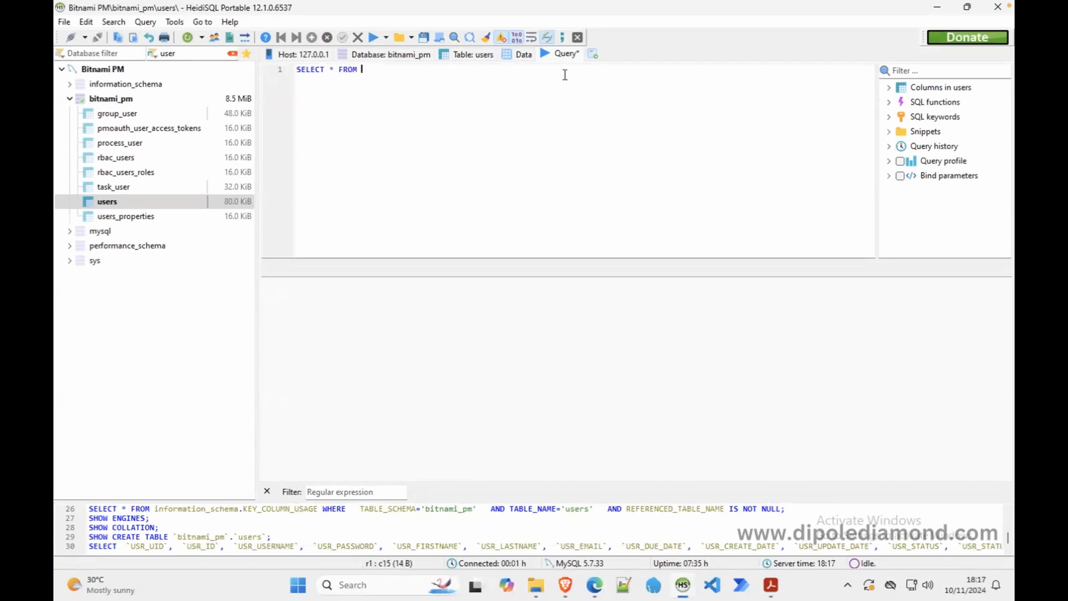
pyautogui.write(' users ')
pyautogui.write('WHERE')
pyautogui.press('Left')
pyautogui.press('Left')
pyautogui.press('Left')
pyautogui.press('Left')
pyautogui.press('Left')
pyautogui.press('Left')
pyautogui.write('U')
pyautogui.press('End')
pyautogui.write('U.')
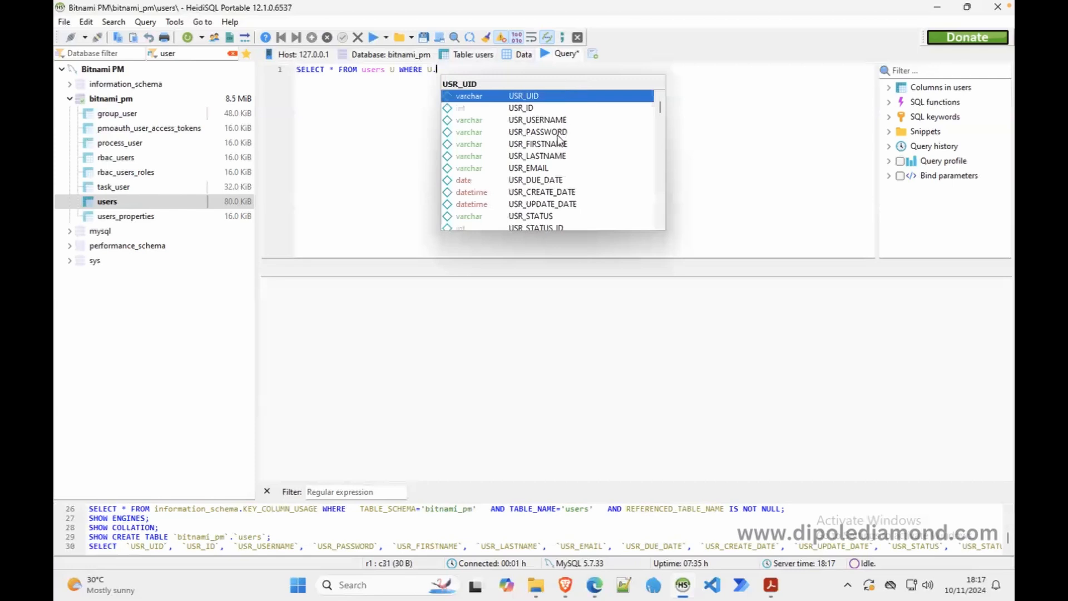
pyautogui.doubleClick(531, 216)
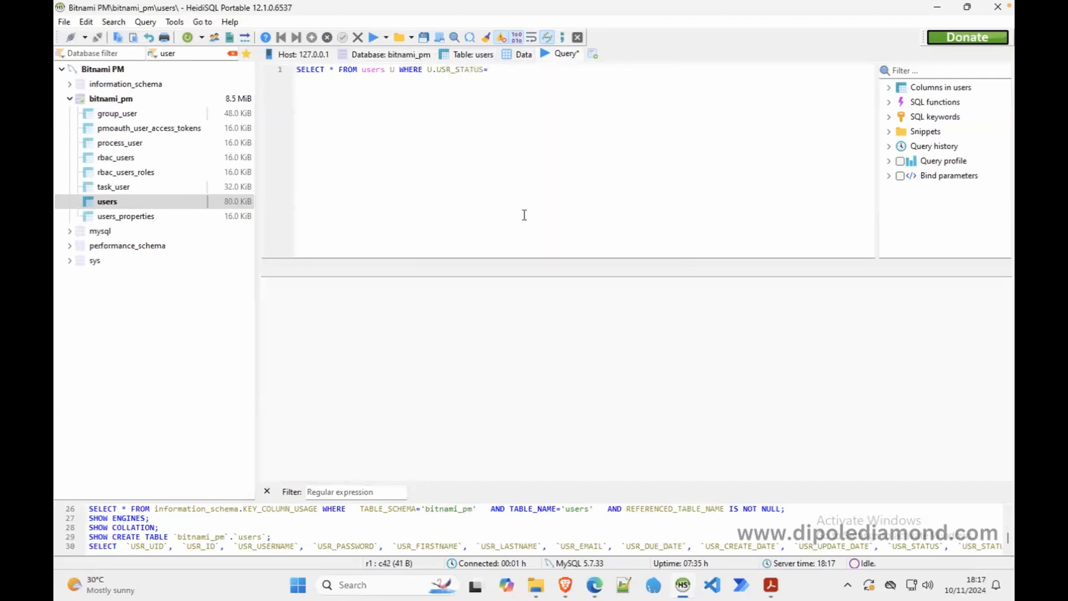
pyautogui.write("='Active'")
# - After checking the users data, change the status to 'ACTUVE', end with ';' and uppercase USERS
pyautogui.click(523, 54)
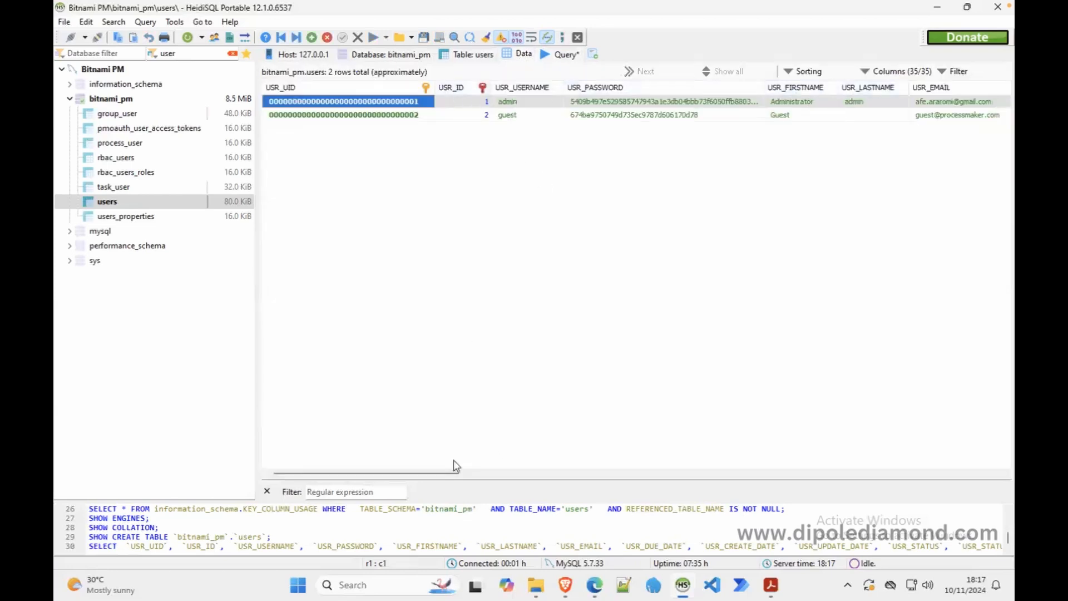
pyautogui.moveTo(435, 474); pyautogui.dragTo(541, 482)
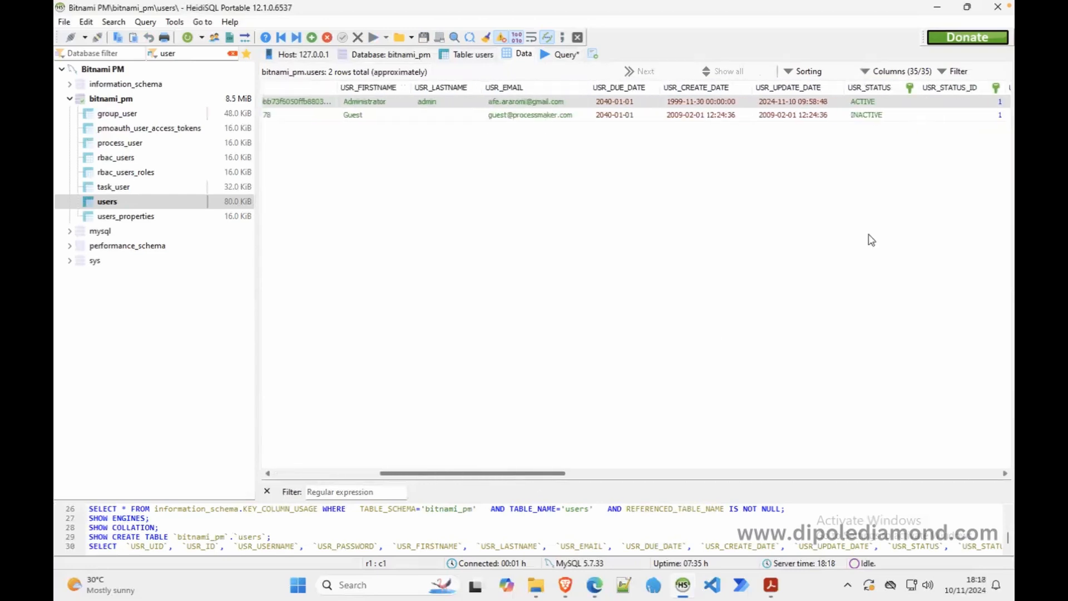
pyautogui.click(563, 54)
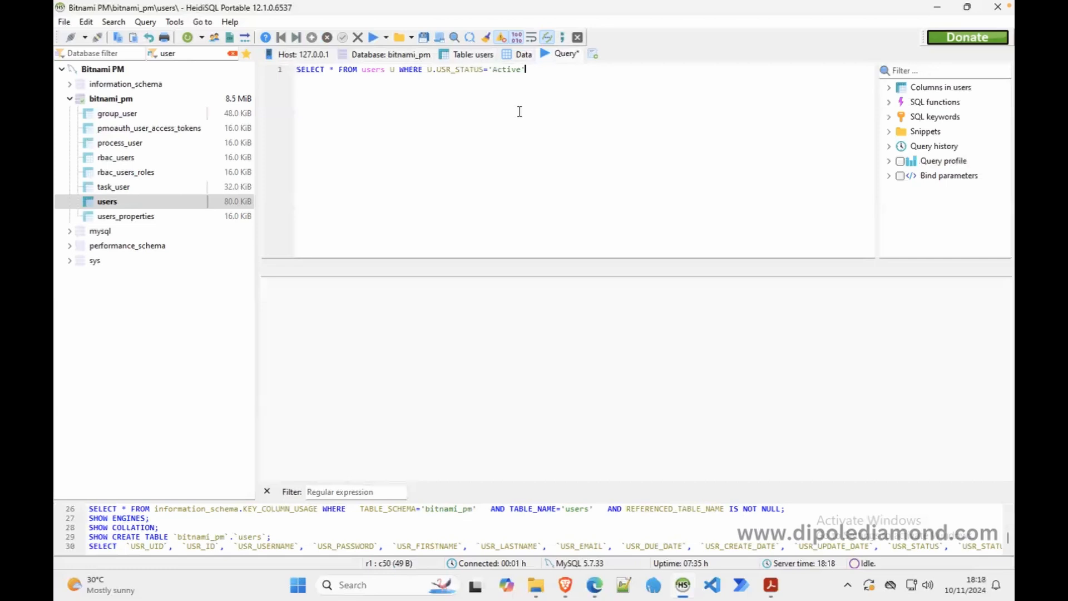
pyautogui.doubleClick(505, 69)
pyautogui.write('ACTUVE')
pyautogui.click(541, 69)
pyautogui.write(';')
pyautogui.doubleClick(365, 71)
pyautogui.write('USERS')
# - Replace the asterisk with U.USR_UID as the first selected column
pyautogui.click(335, 69)
pyautogui.press('BackSpace')
pyautogui.write('U.')
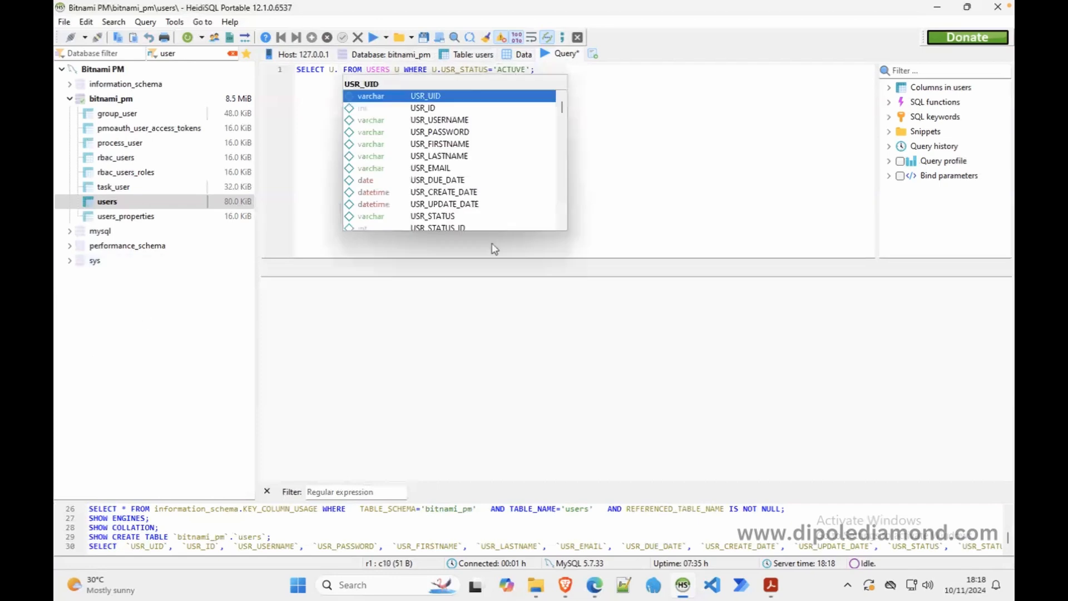
pyautogui.doubleClick(455, 120)
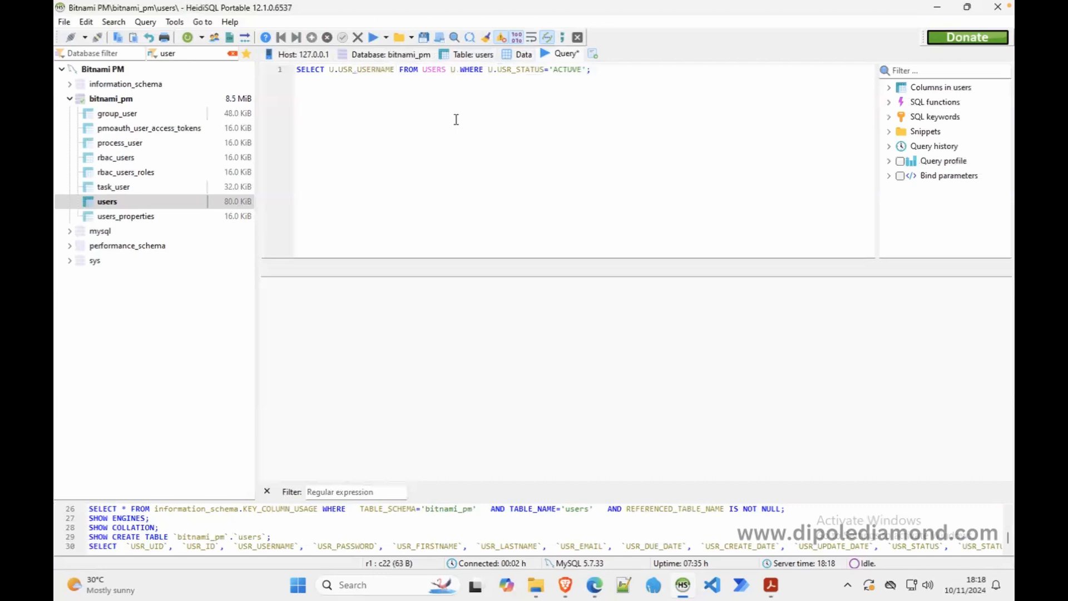
pyautogui.click(329, 69)
pyautogui.write('U.')
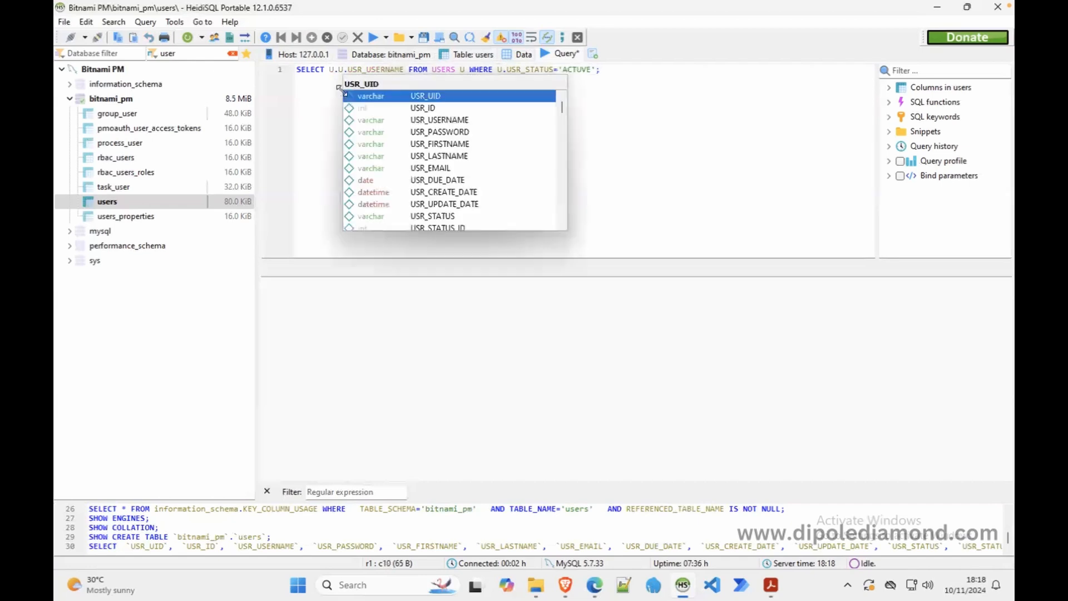
pyautogui.doubleClick(434, 97)
pyautogui.write(',')
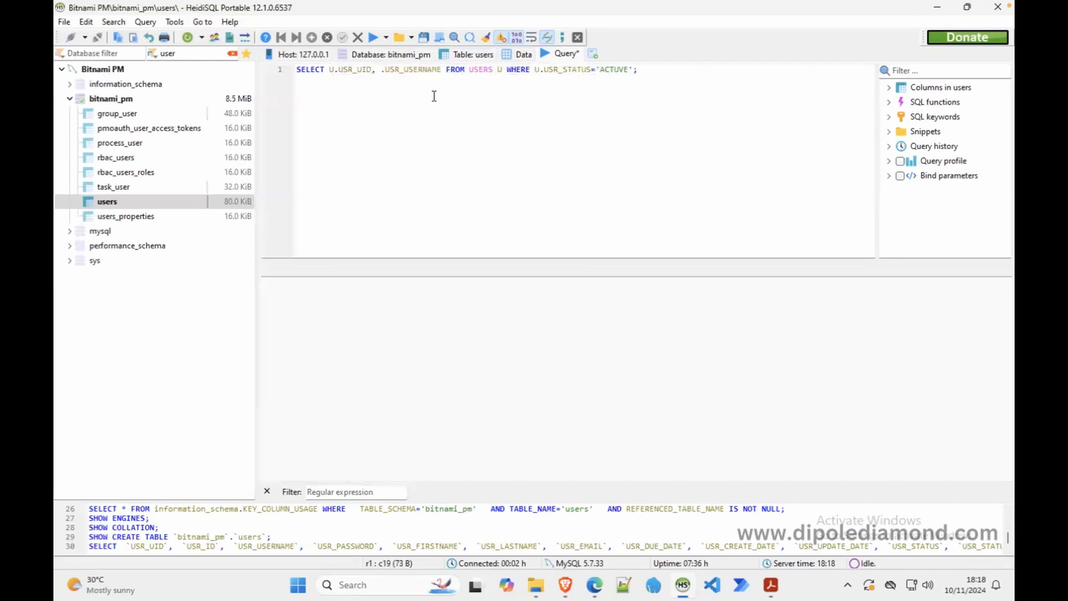
pyautogui.write(' U')
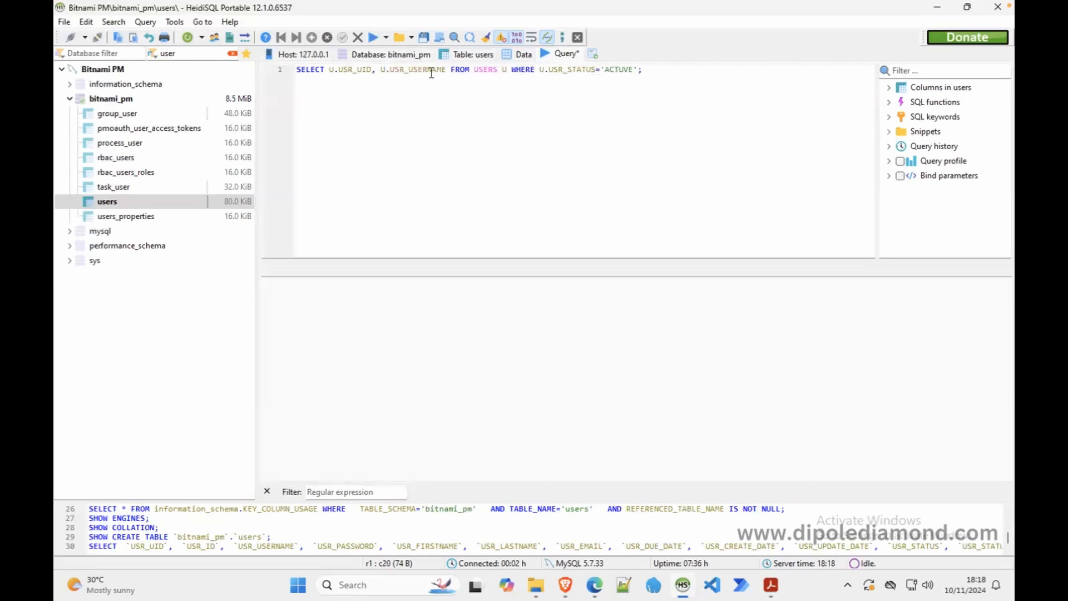
# - Add CONCAT(U.USR_FIRSTNAME, ' ', U.USR_LASTNAME) as the second column and run the query
pyautogui.hotkey('ctrl', 'shift', 'Right')
pyautogui.press('Delete')
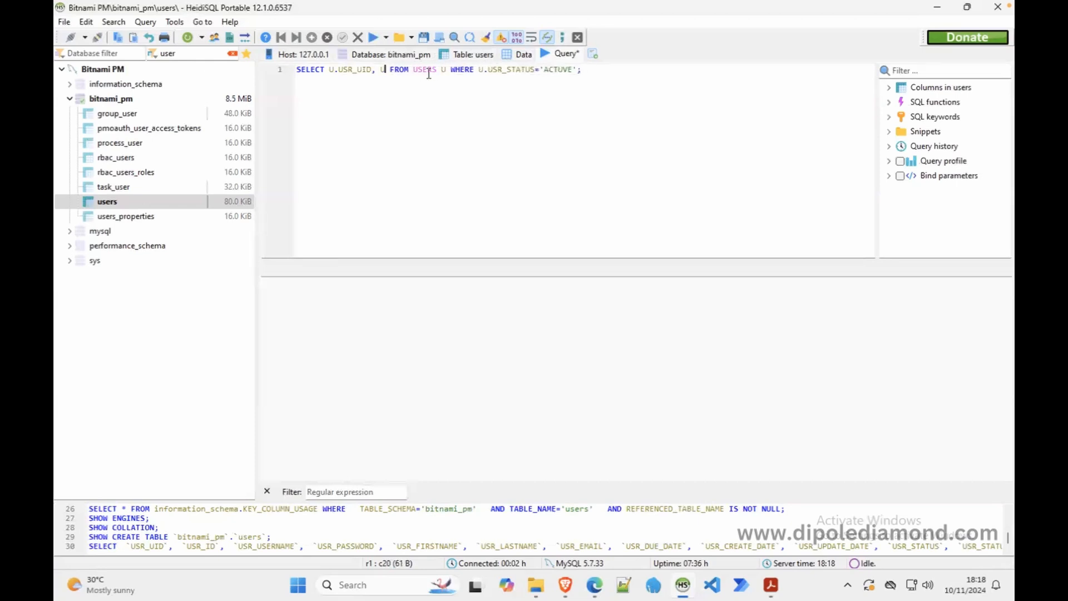
pyautogui.press('BackSpace')
pyautogui.write('CONCAT')
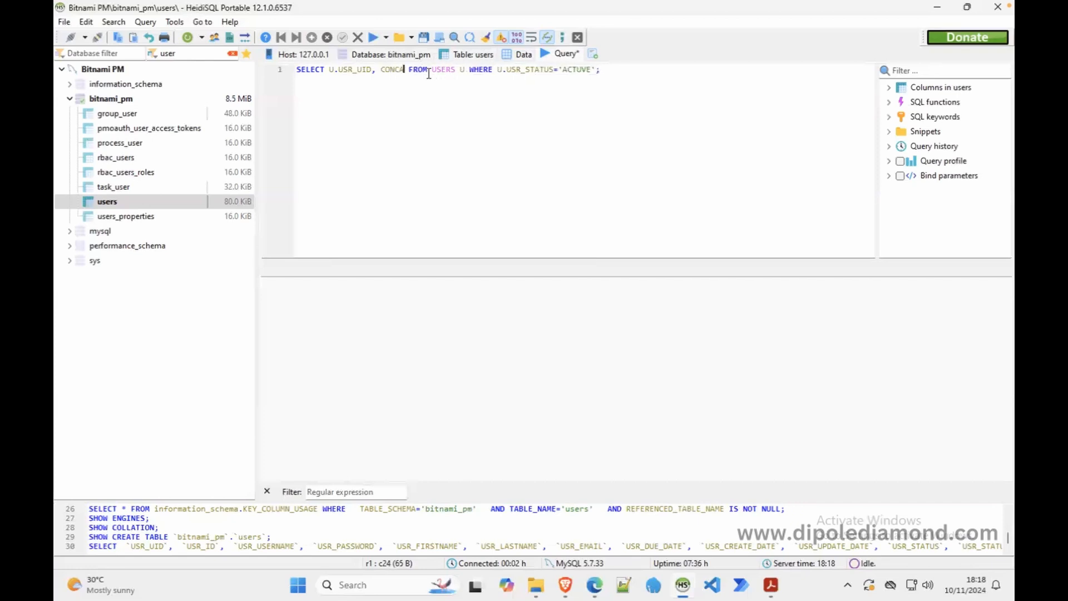
pyautogui.write('()')
pyautogui.press('Left')
pyautogui.write('U.')
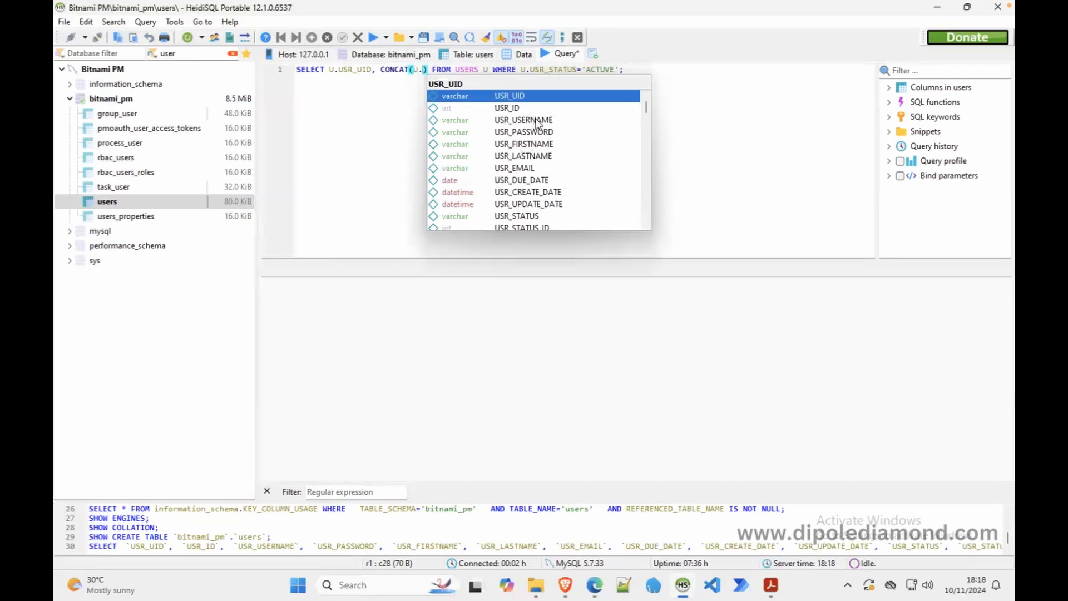
pyautogui.doubleClick(534, 144)
pyautogui.write(', ')
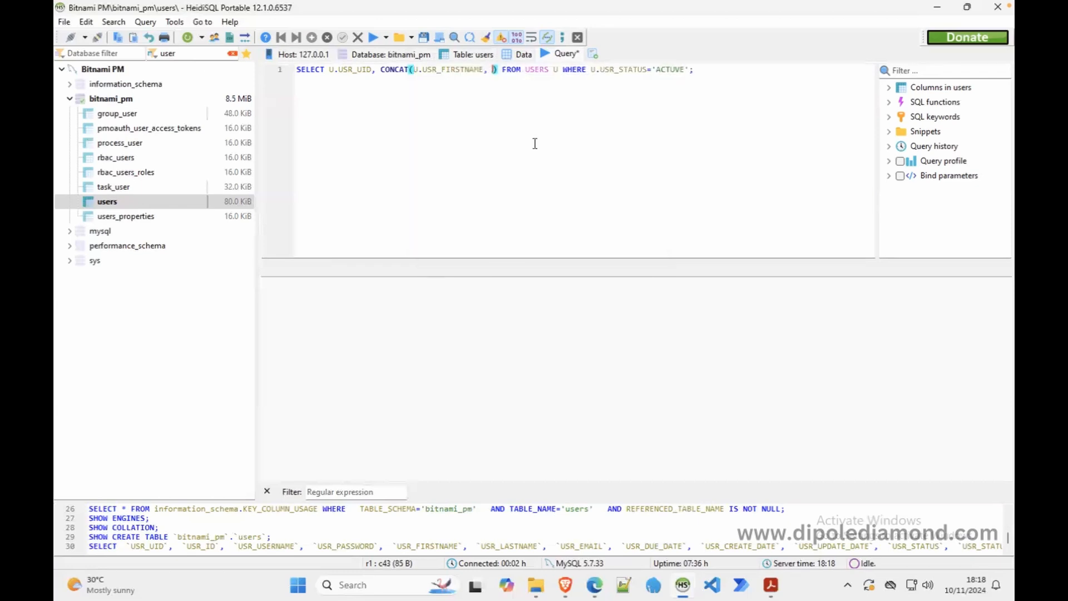
pyautogui.write("' '")
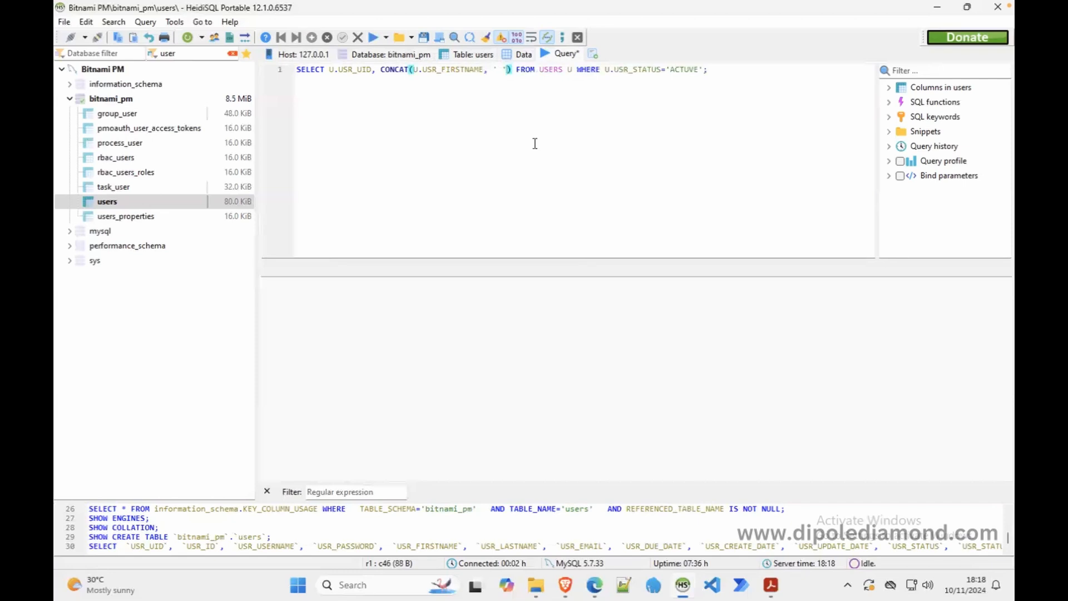
pyautogui.write(', ')
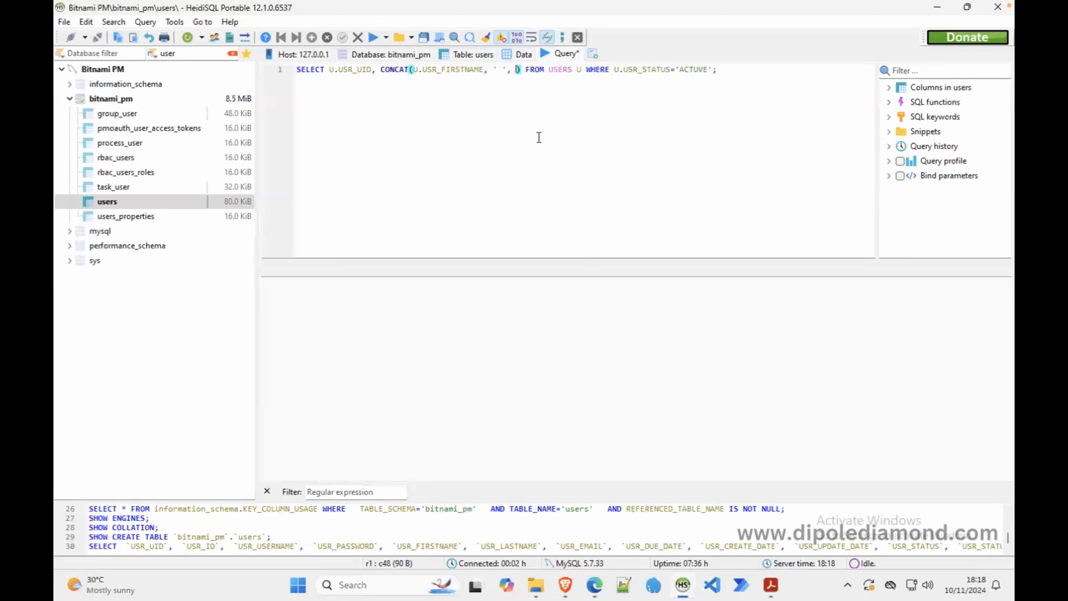
pyautogui.write('U.')
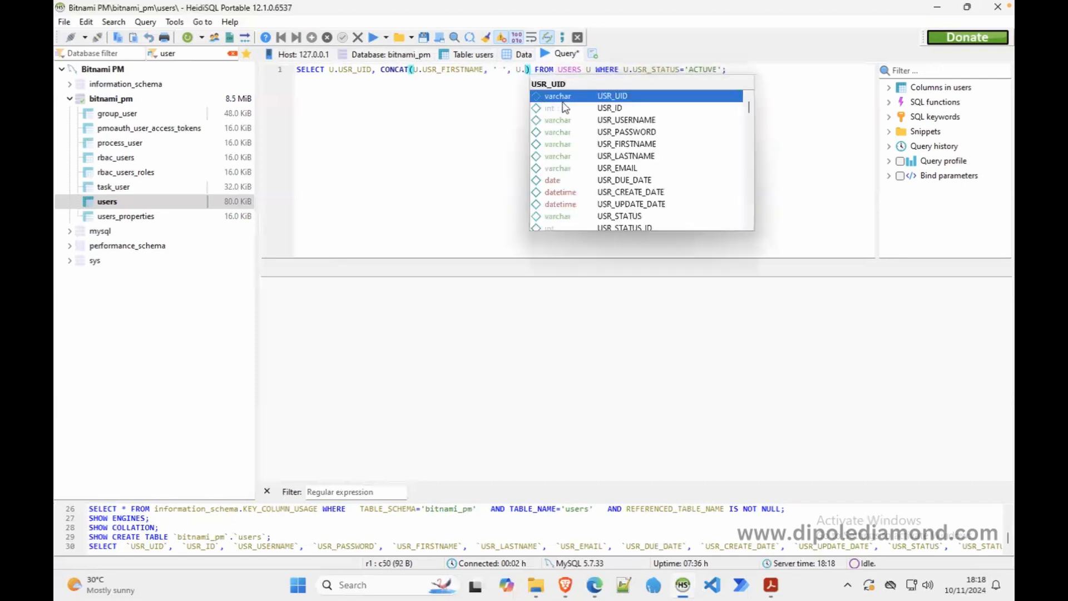
pyautogui.click(645, 158)
pyautogui.click(645, 157)
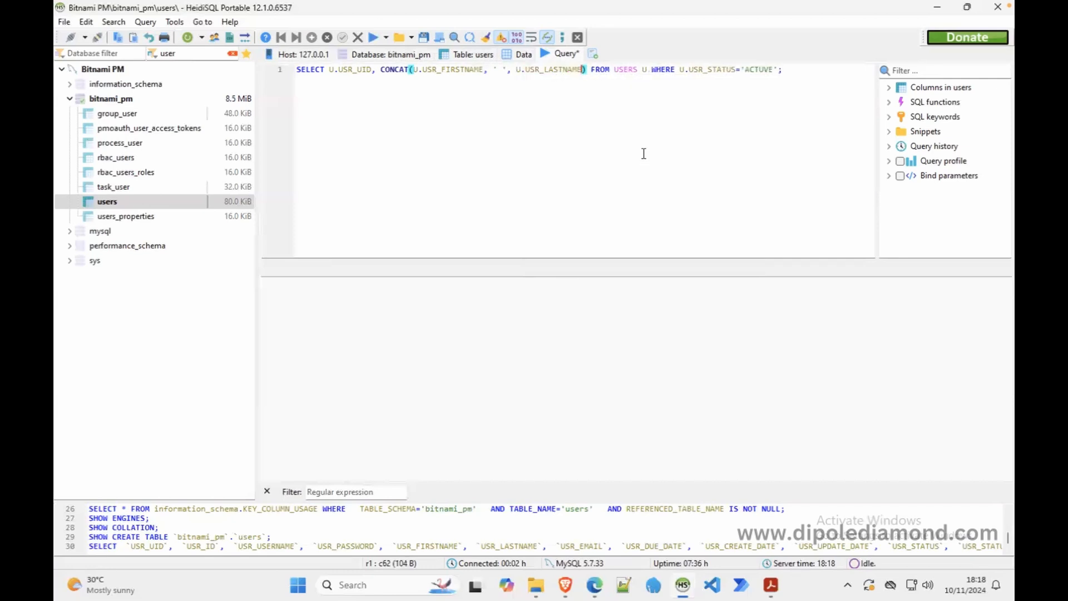
pyautogui.click(373, 39)
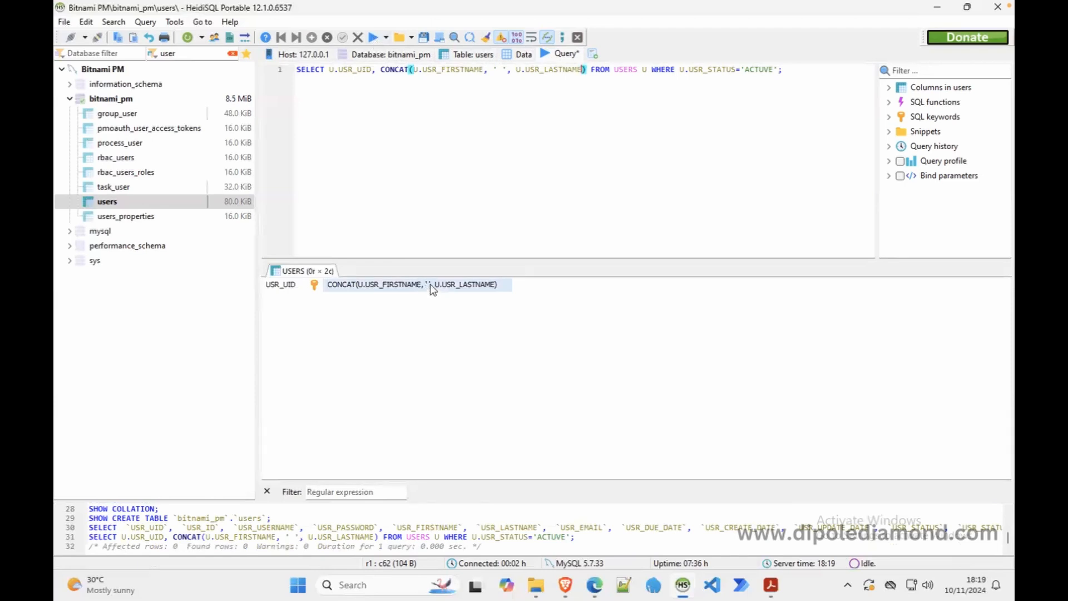
pyautogui.click(522, 54)
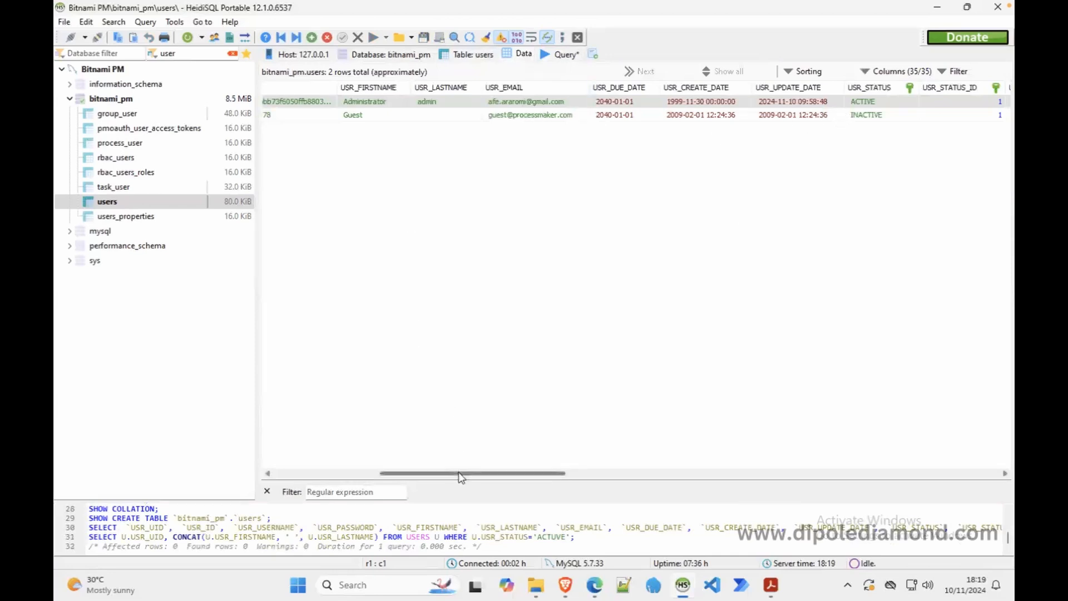
pyautogui.moveTo(461, 474); pyautogui.dragTo(342, 477)
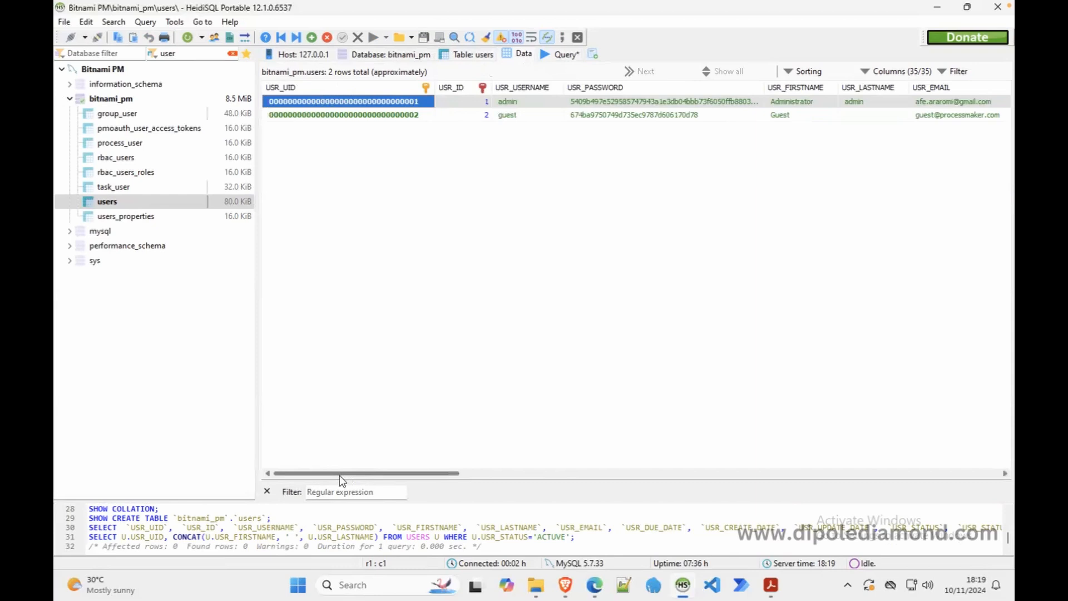
pyautogui.moveTo(345, 476); pyautogui.dragTo(394, 477)
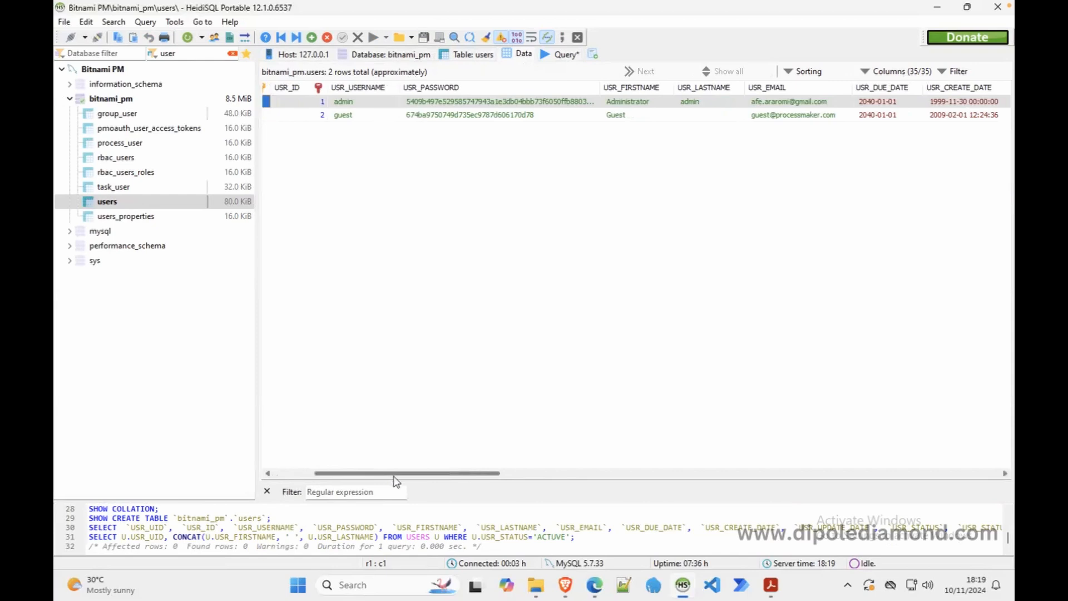
pyautogui.moveTo(394, 477); pyautogui.dragTo(468, 478)
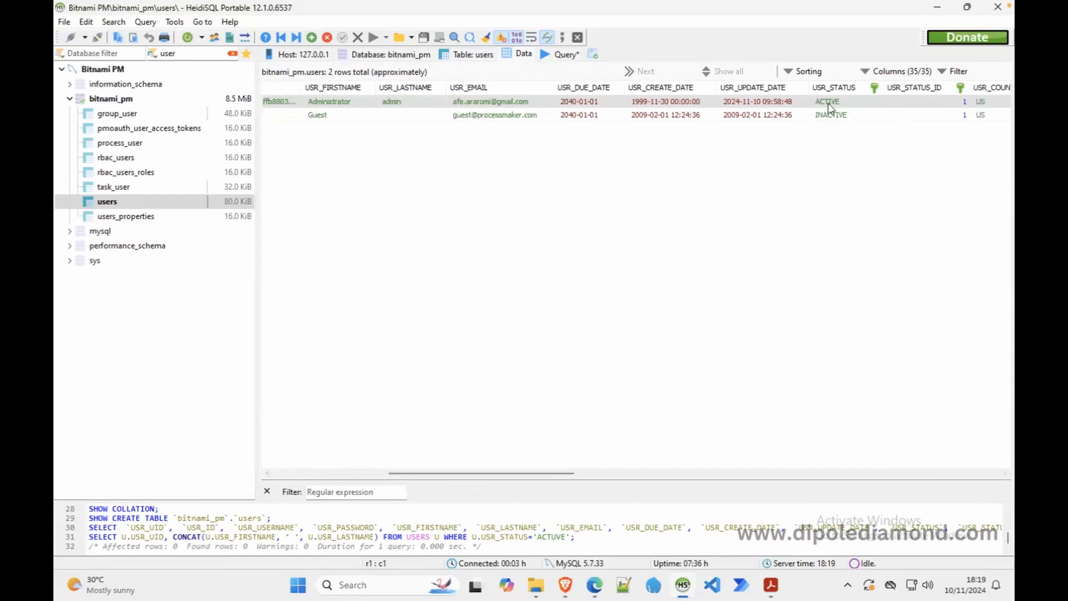
pyautogui.click(557, 55)
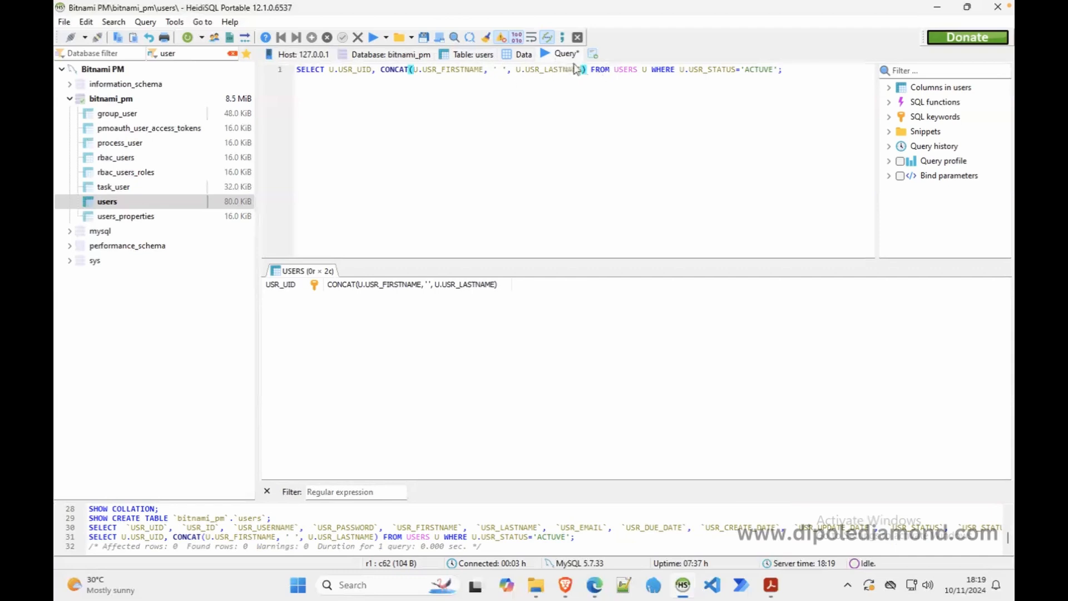
# - Paste a copy of the first query onto line 4
pyautogui.moveTo(792, 68); pyautogui.dragTo(181, 79)
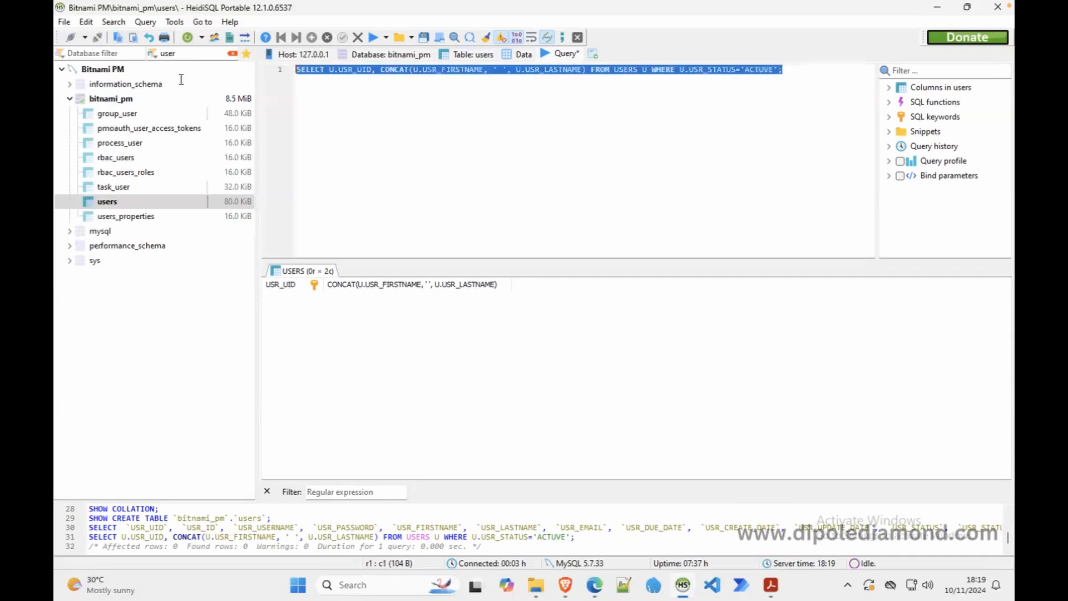
pyautogui.click(646, 87)
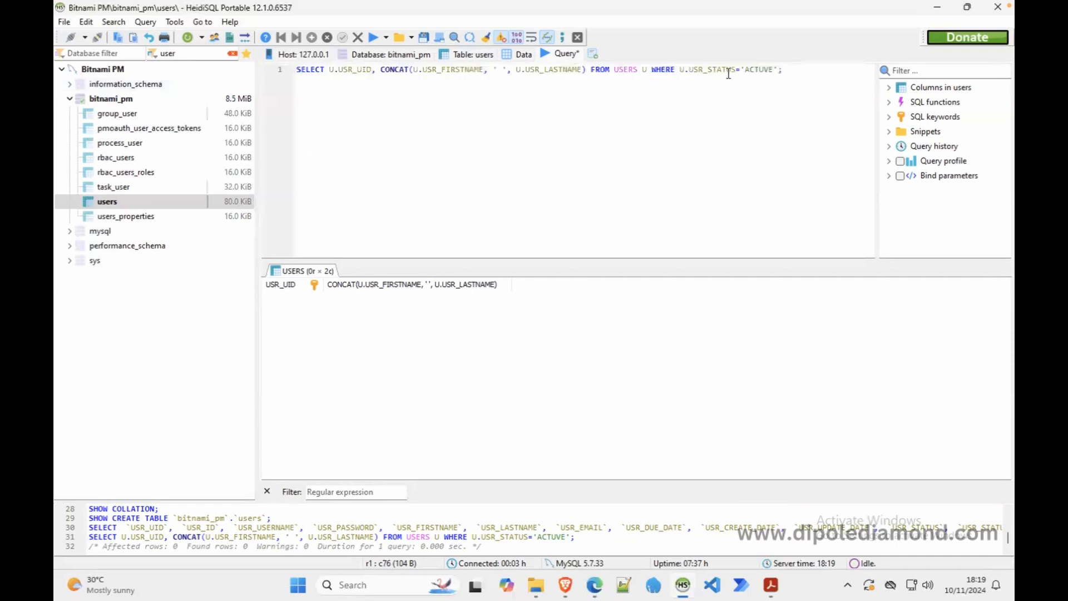
pyautogui.click(811, 76)
pyautogui.press('Return')
pyautogui.press('Return')
pyautogui.press('Return')
pyautogui.press('super+v')
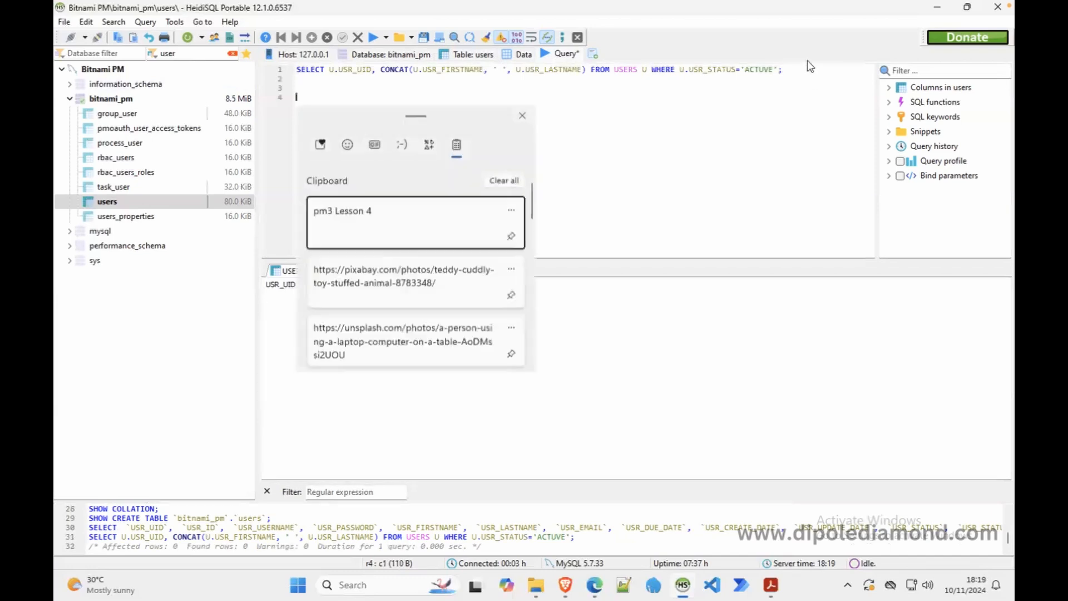
pyautogui.click(523, 117)
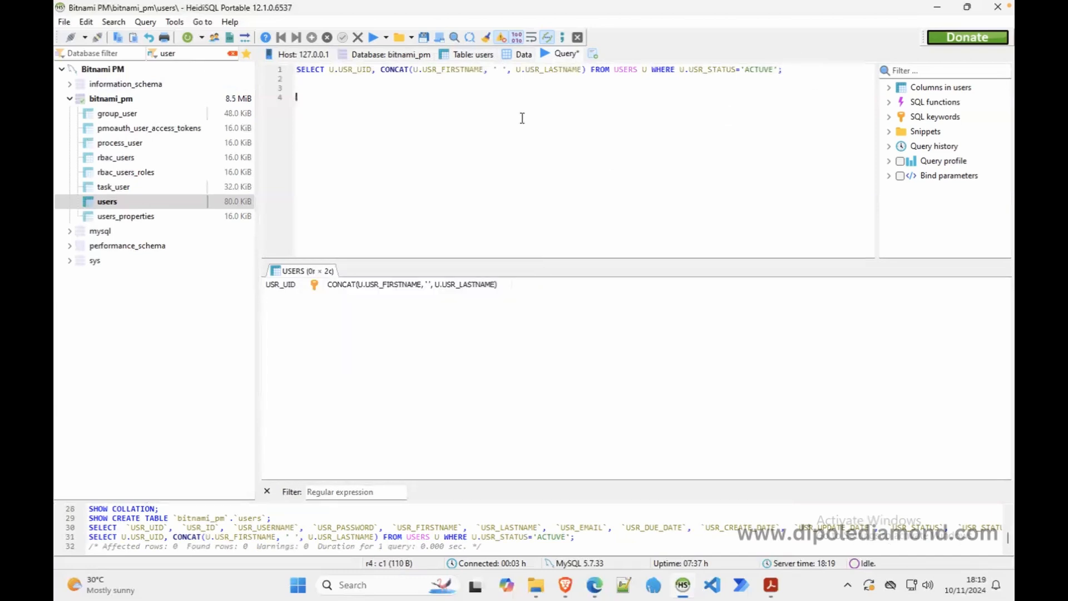
pyautogui.moveTo(801, 69); pyautogui.dragTo(372, 70)
pyautogui.moveTo(228, 72); pyautogui.dragTo(193, 74)
pyautogui.hotkey('ctrl', 'c')
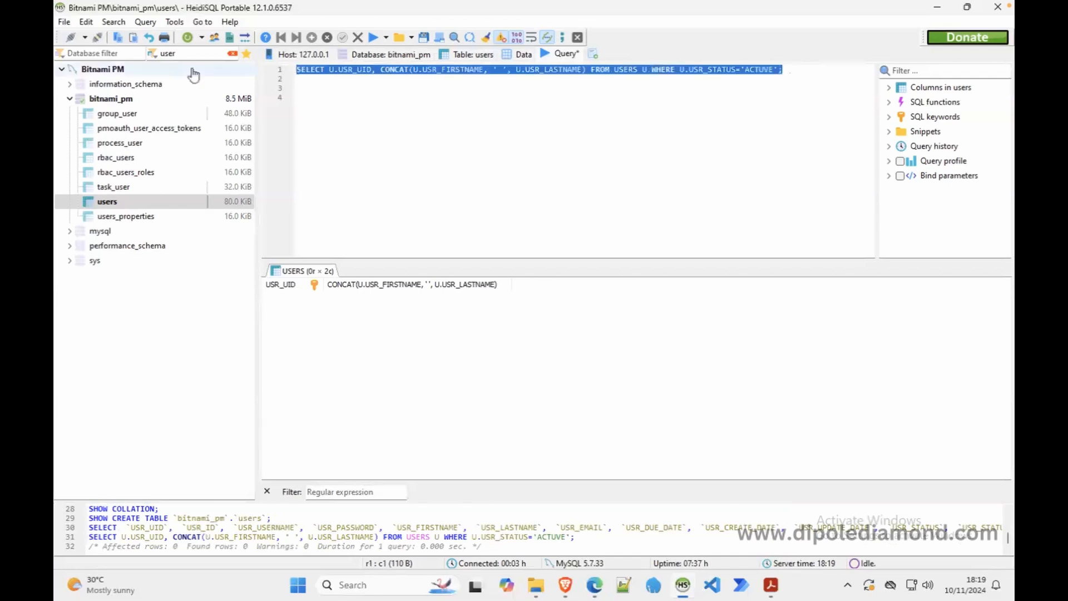
pyautogui.click(310, 99)
pyautogui.hotkey('ctrl', 'v')
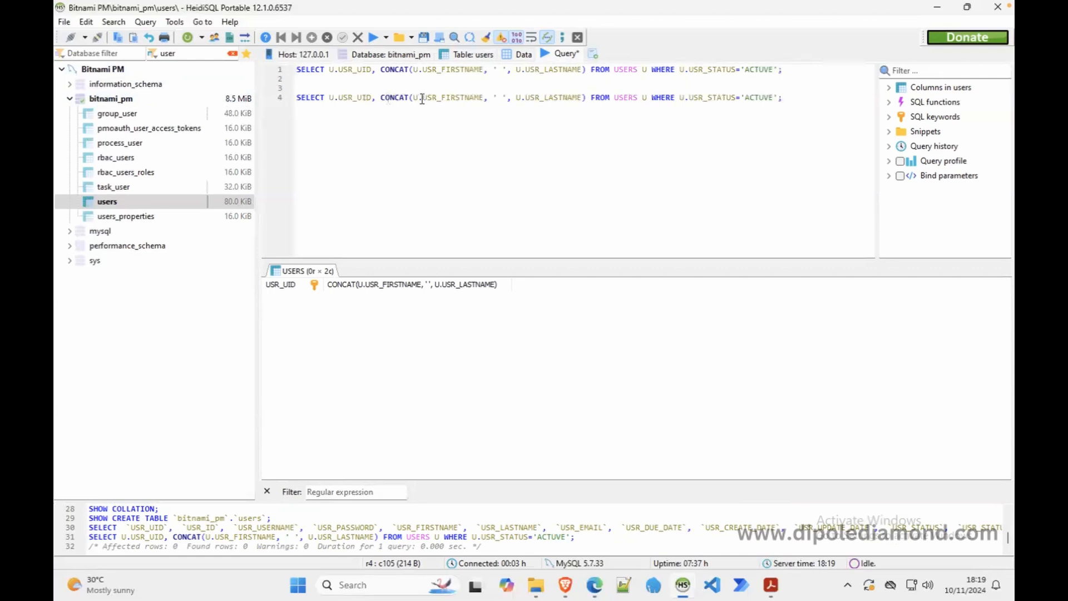
# - Reduce the line 4 copy to U.USR_UID and U.USR_FIRSTNAME and run only that line
pyautogui.moveTo(410, 98); pyautogui.dragTo(387, 100)
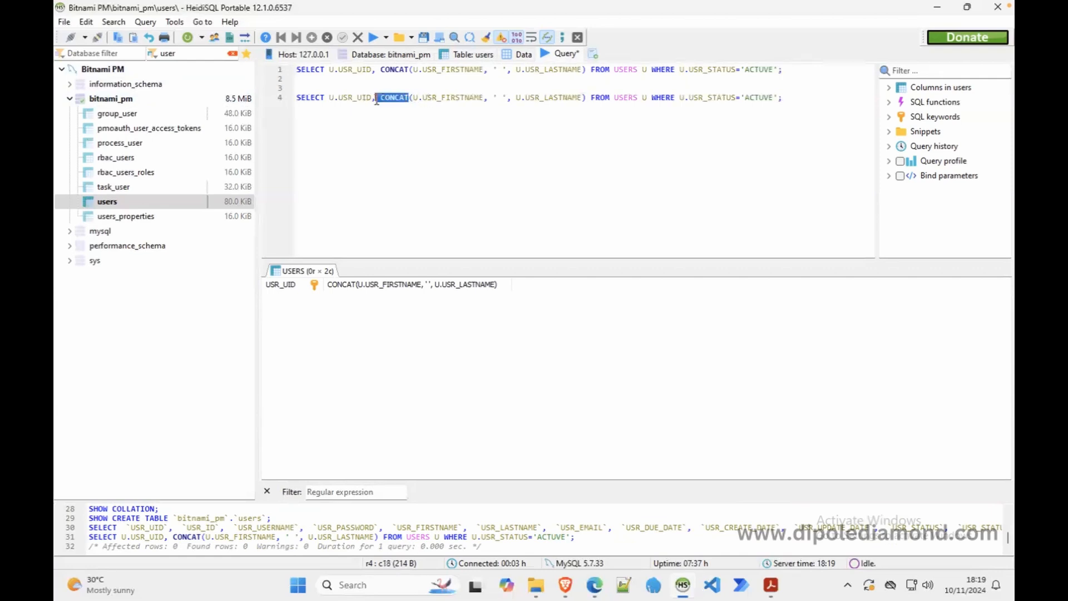
pyautogui.press('BackSpace')
pyautogui.press('BackSpace')
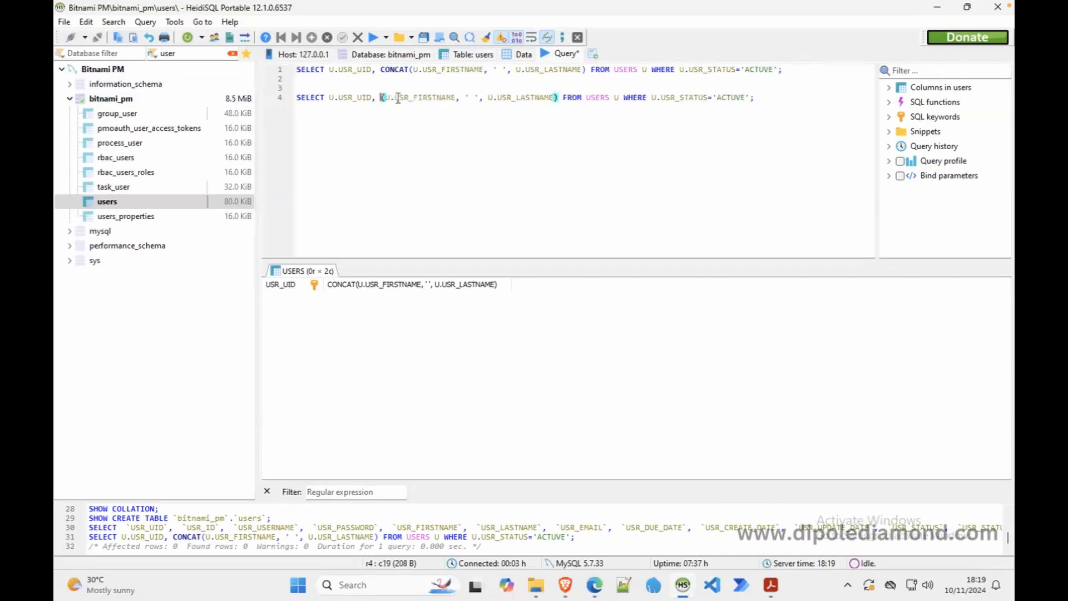
pyautogui.press('BackSpace')
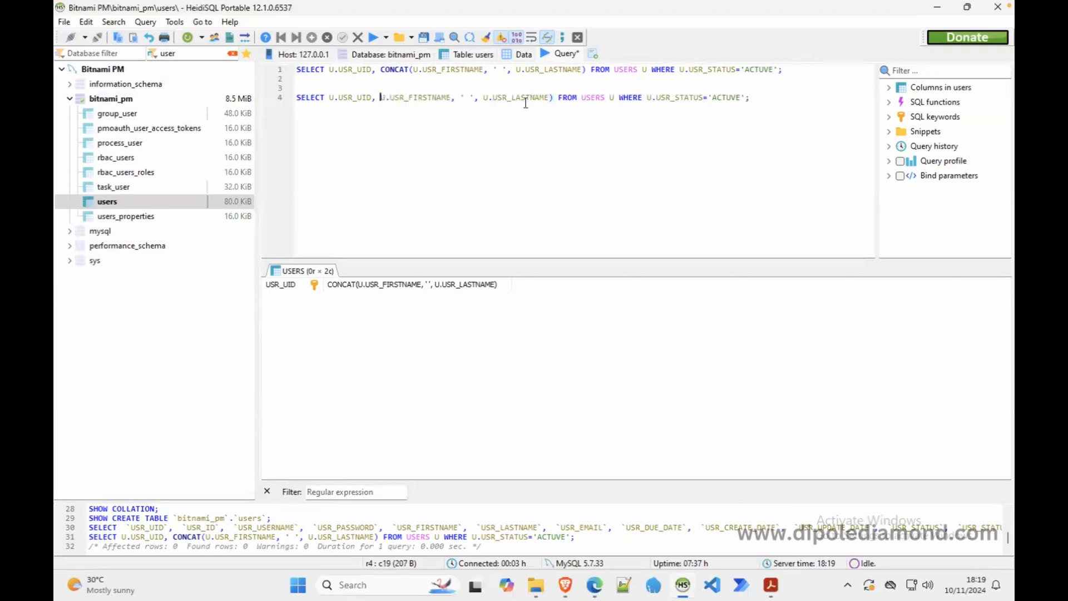
pyautogui.moveTo(553, 99); pyautogui.dragTo(471, 104)
pyautogui.hotkey('shift', 'Left')
pyautogui.hotkey('shift', 'Left')
pyautogui.hotkey('shift', 'Left')
pyautogui.hotkey('shift', 'Left')
pyautogui.hotkey('shift', 'Left')
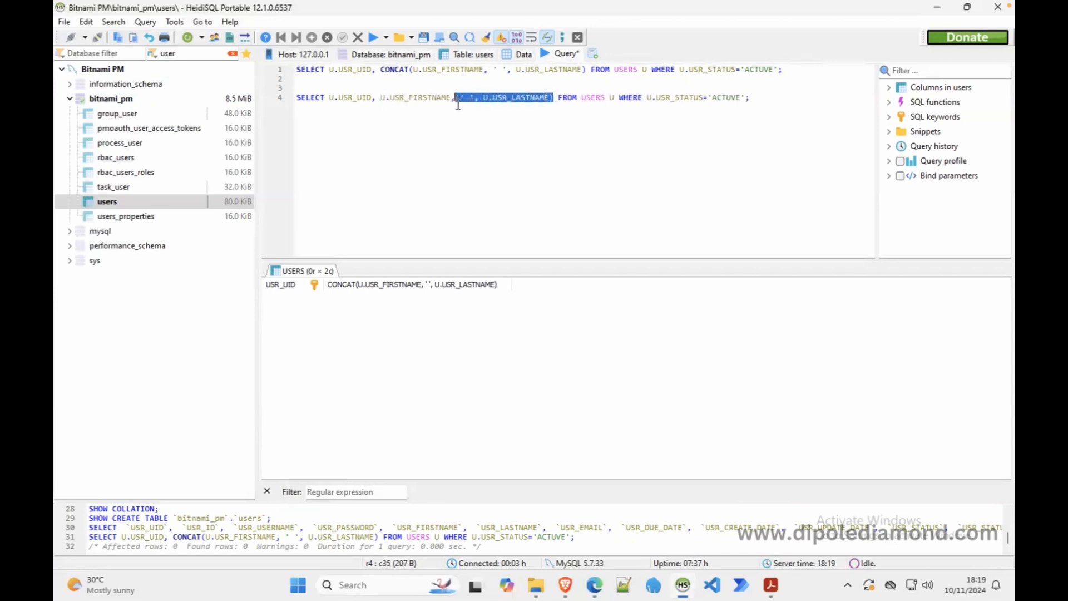
pyautogui.press('BackSpace')
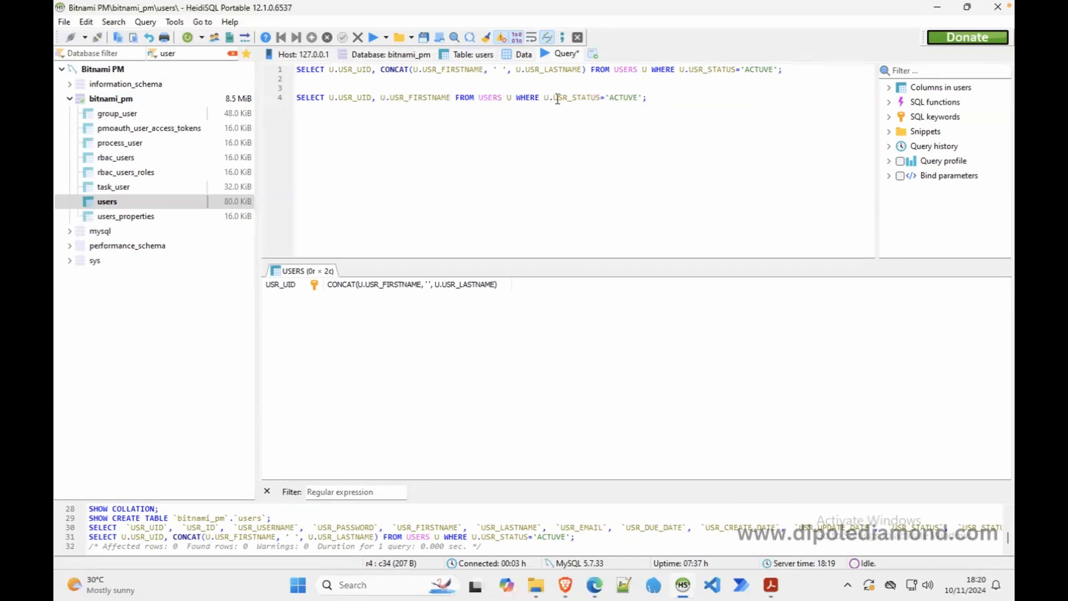
pyautogui.moveTo(645, 100); pyautogui.dragTo(295, 114)
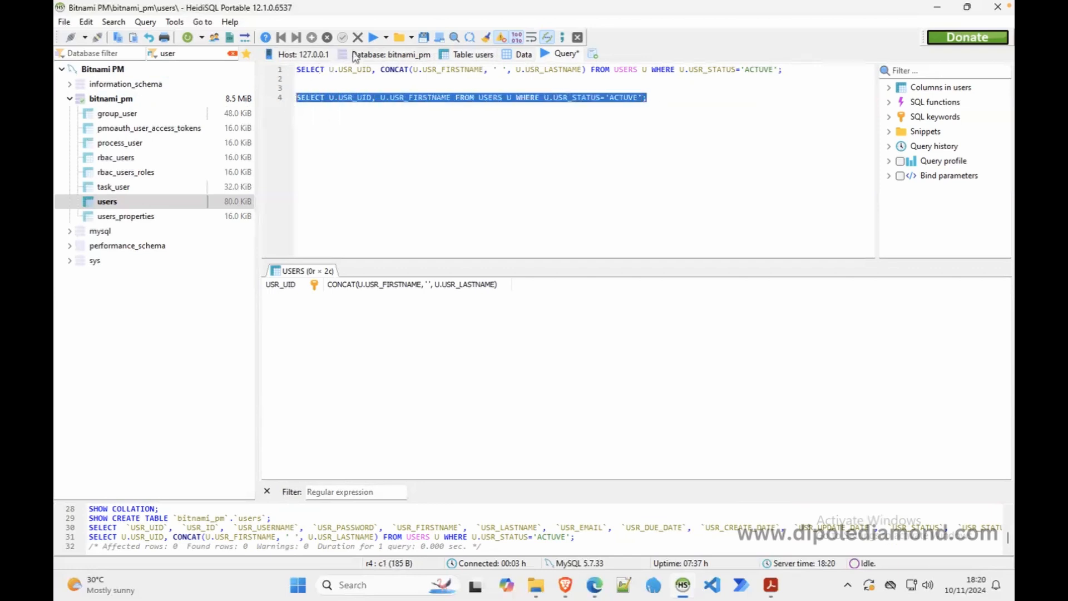
pyautogui.click(385, 37)
pyautogui.click(399, 68)
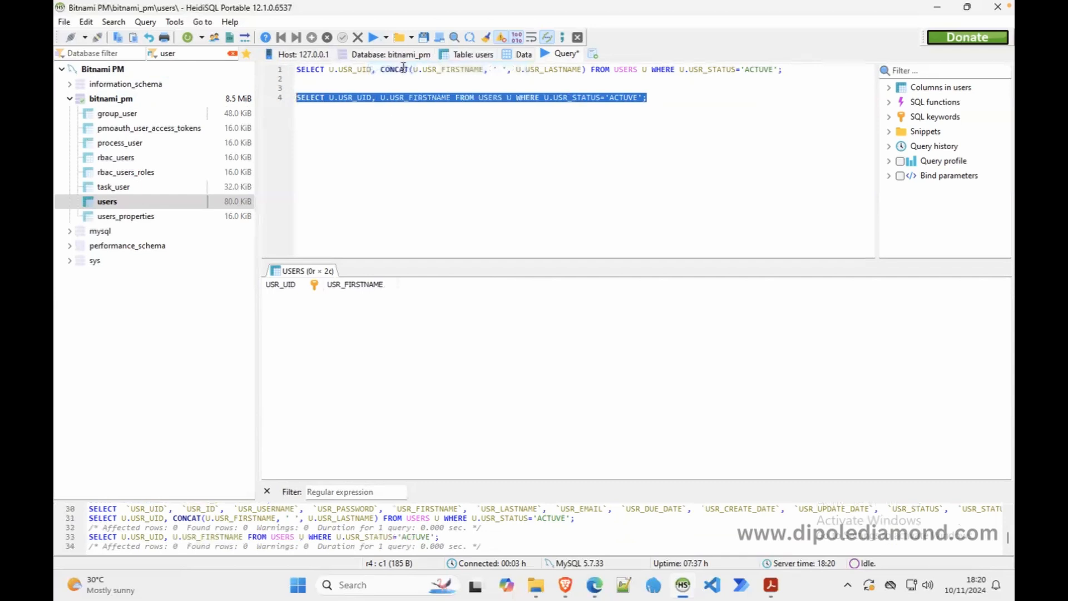
pyautogui.click(631, 130)
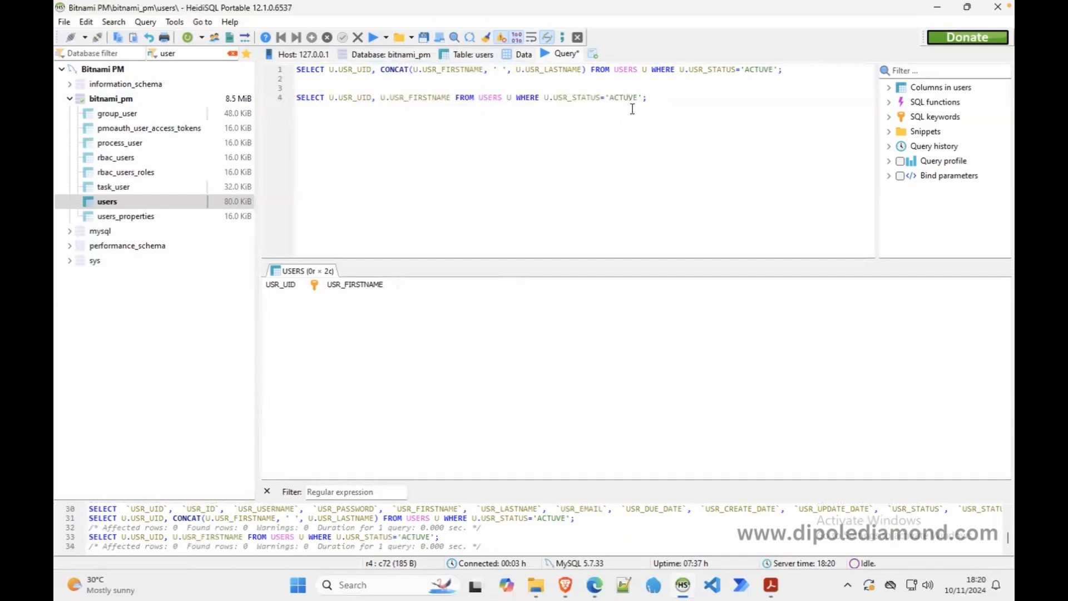
# - Correct 'ACTUVE' to 'ACTIVE' in both queries and run only the line 1 full-name query
pyautogui.press('BackSpace')
pyautogui.write('I')
pyautogui.click(765, 69)
pyautogui.press('BackSpace')
pyautogui.write('I')
pyautogui.moveTo(785, 69); pyautogui.dragTo(286, 70)
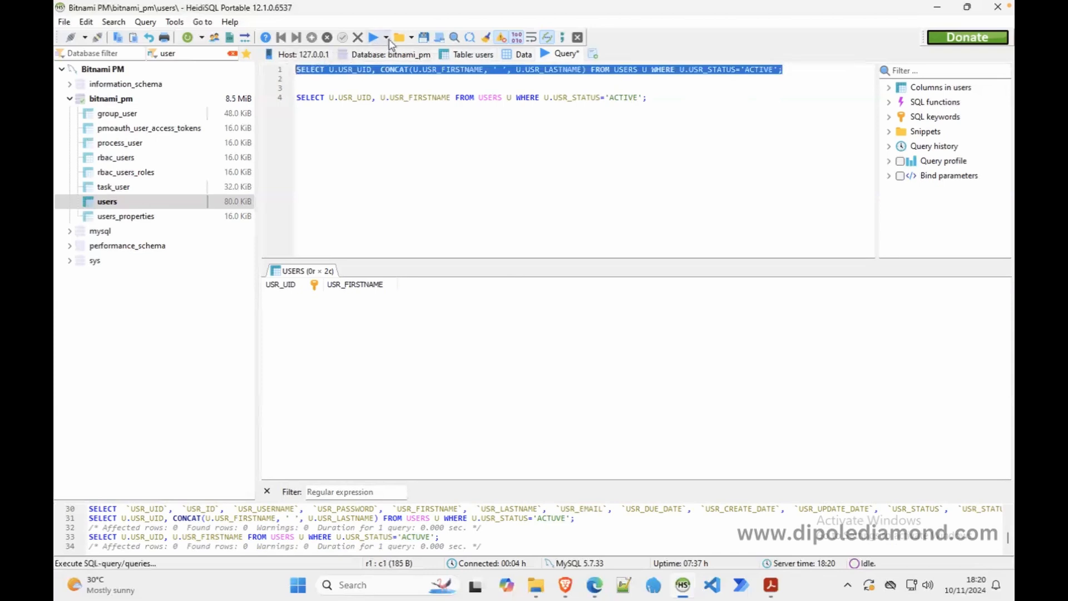
pyautogui.click(388, 40)
pyautogui.click(408, 67)
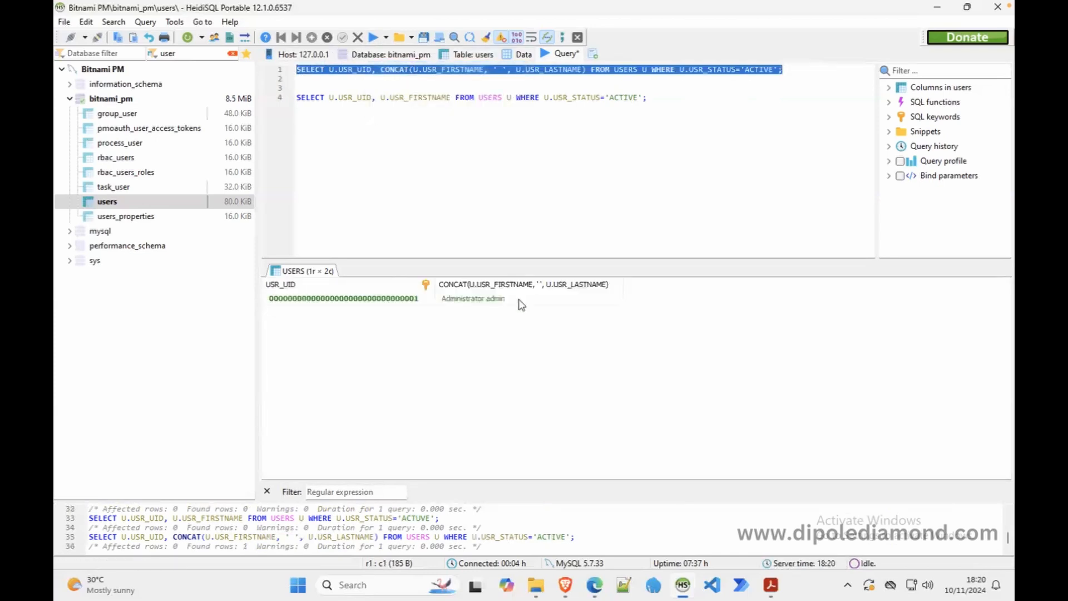
# - Copy the line 1 query and inspect the returned USR_UID in the results
pyautogui.moveTo(803, 81); pyautogui.dragTo(301, 70)
pyautogui.rightClick(300, 71)
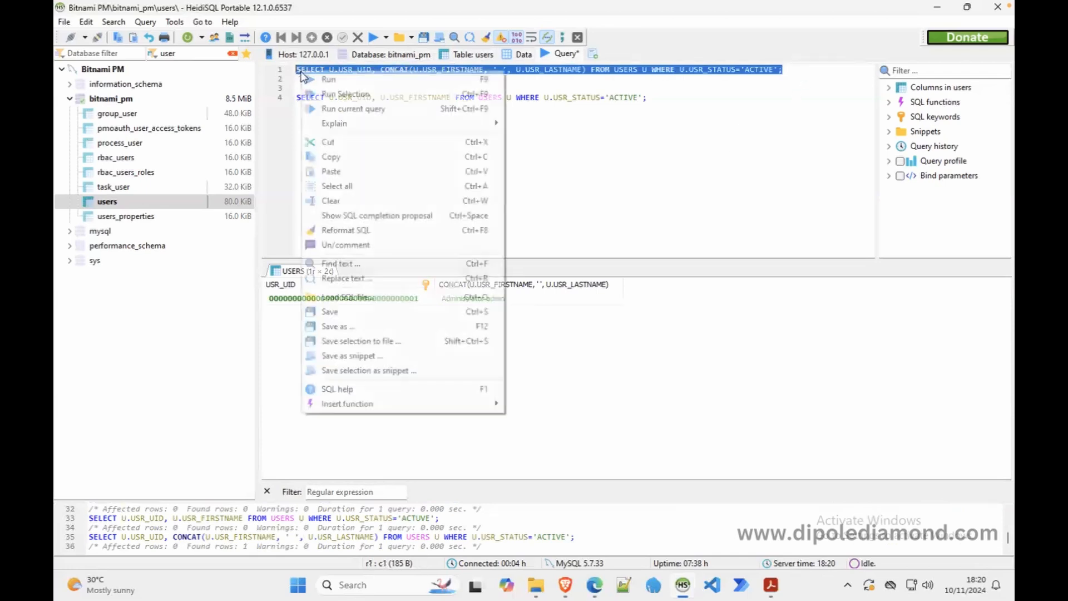
pyautogui.click(331, 157)
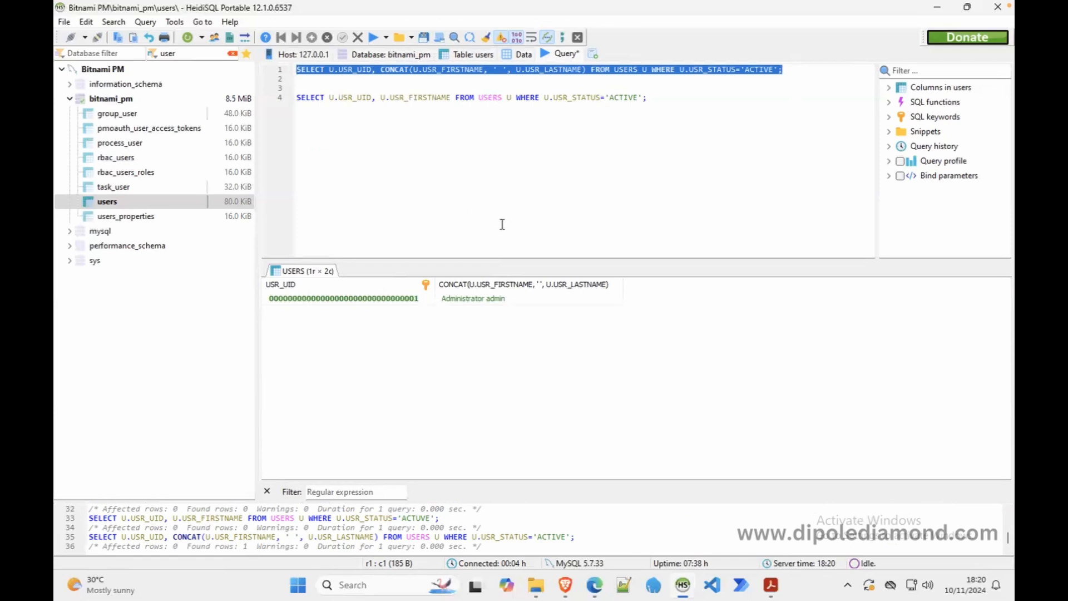
pyautogui.click(346, 300)
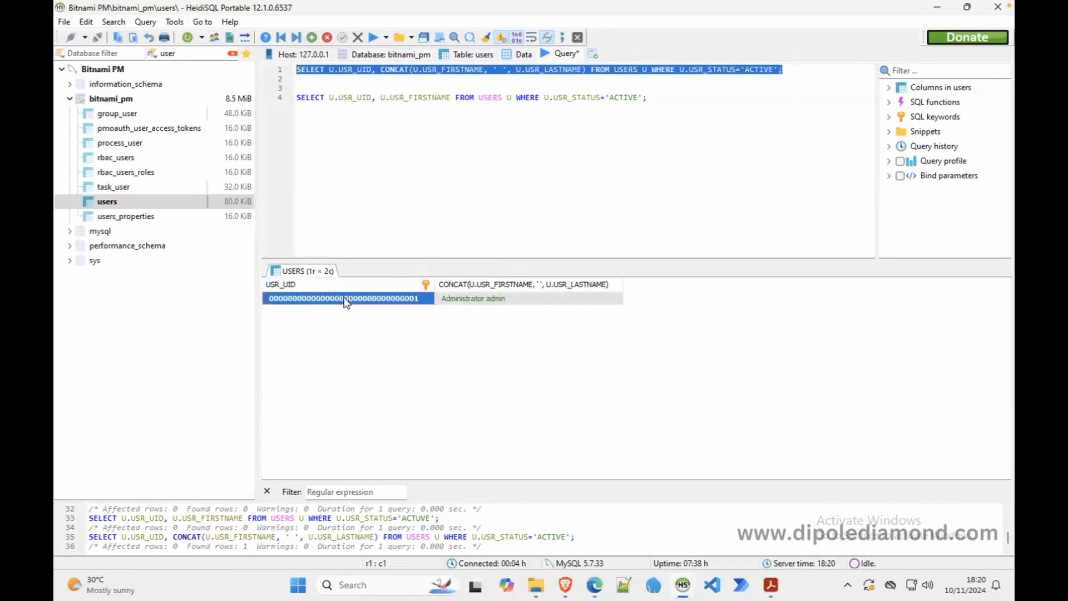
pyautogui.click(489, 319)
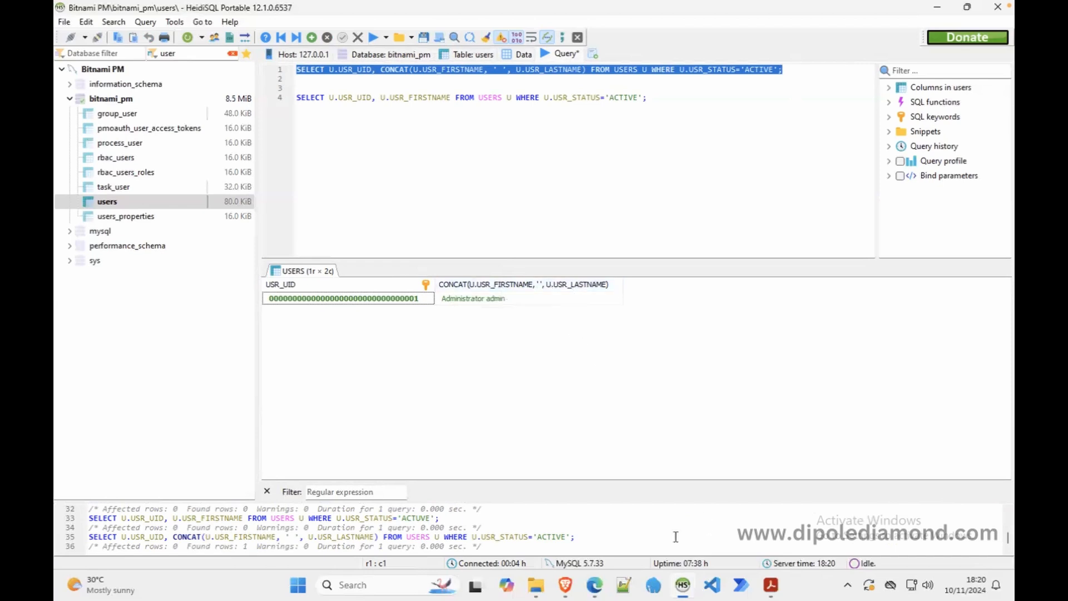
# - Back in ProcessMaker, split the empty bottom row into two columns with col-span 6 6
pyautogui.click(604, 587)
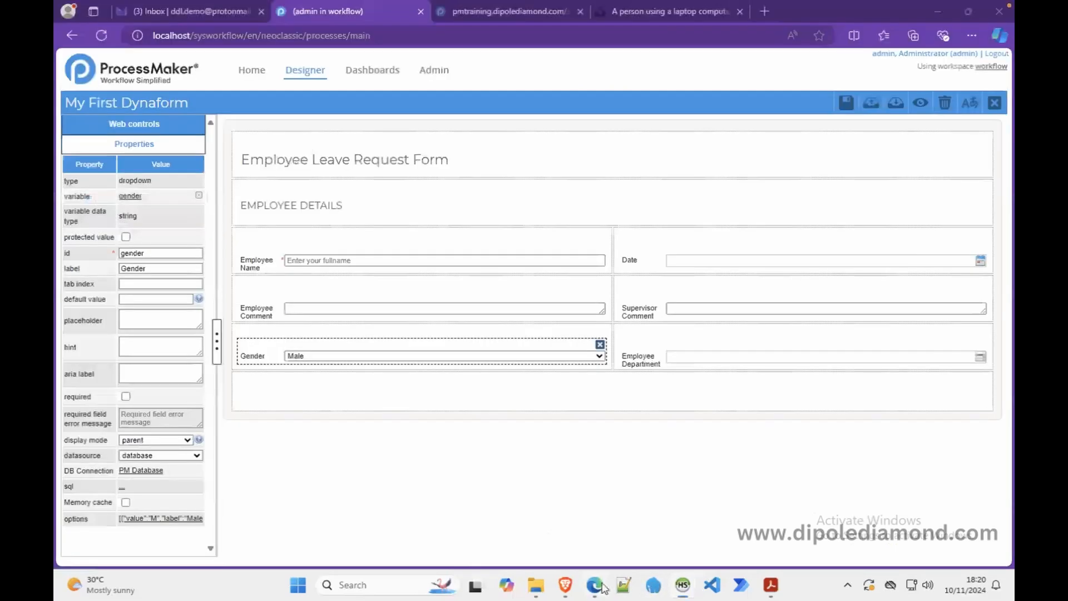
pyautogui.click(606, 394)
pyautogui.click(156, 195)
pyautogui.write('6 6')
pyautogui.click(399, 401)
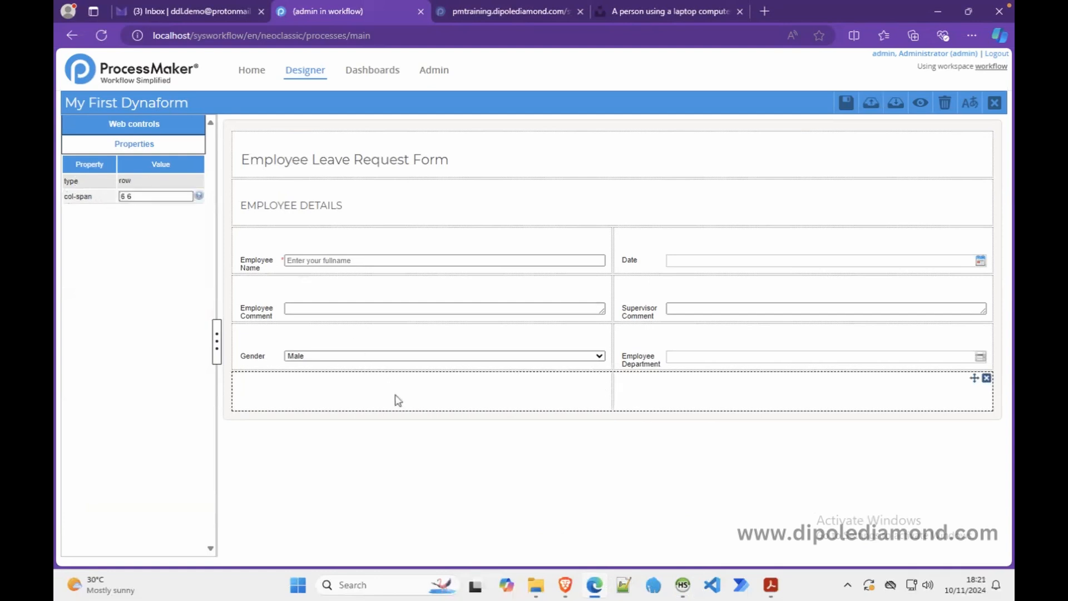
# - Place a dropdown in the bottom-left cell and save it with a new variable named supervisor
pyautogui.click(163, 128)
pyautogui.moveTo(171, 164); pyautogui.dragTo(315, 393)
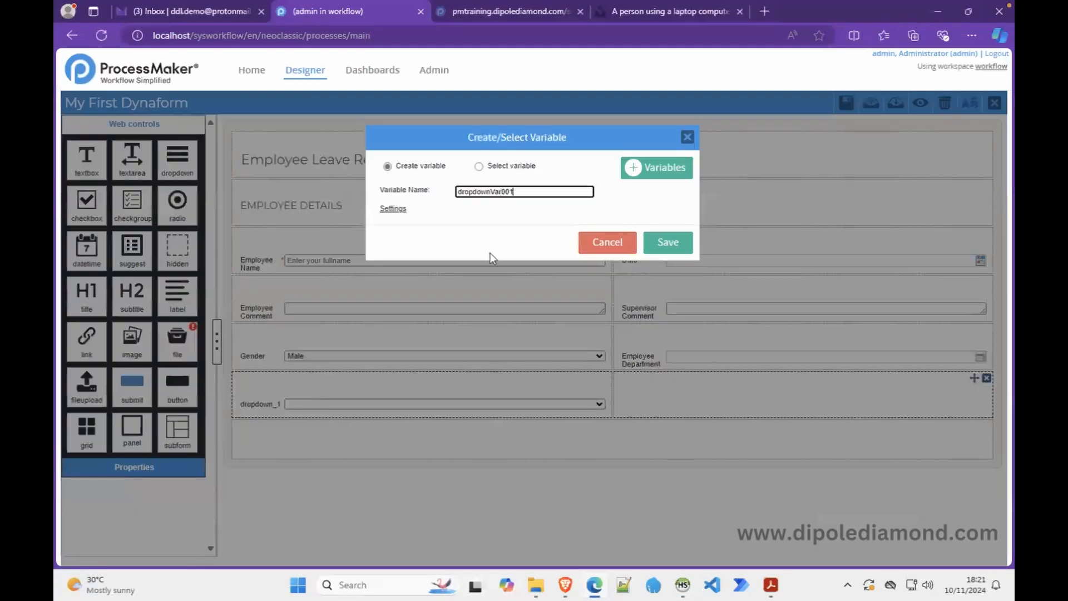
pyautogui.moveTo(526, 191); pyautogui.dragTo(432, 195)
pyautogui.write('SUPERVISORComment')
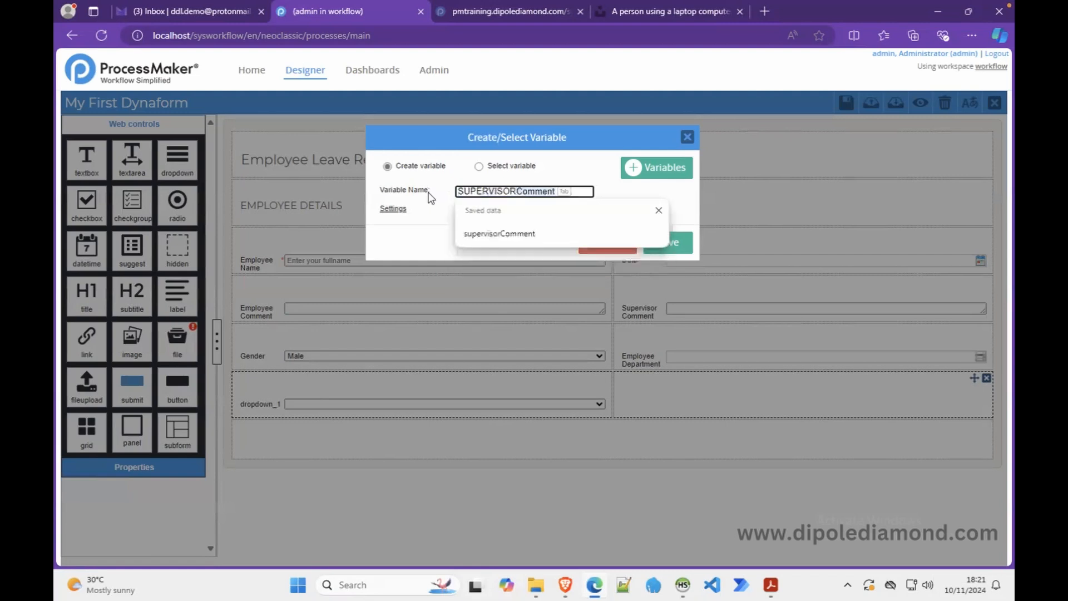
pyautogui.hotkey('ctrl', 'a')
pyautogui.press('BackSpace')
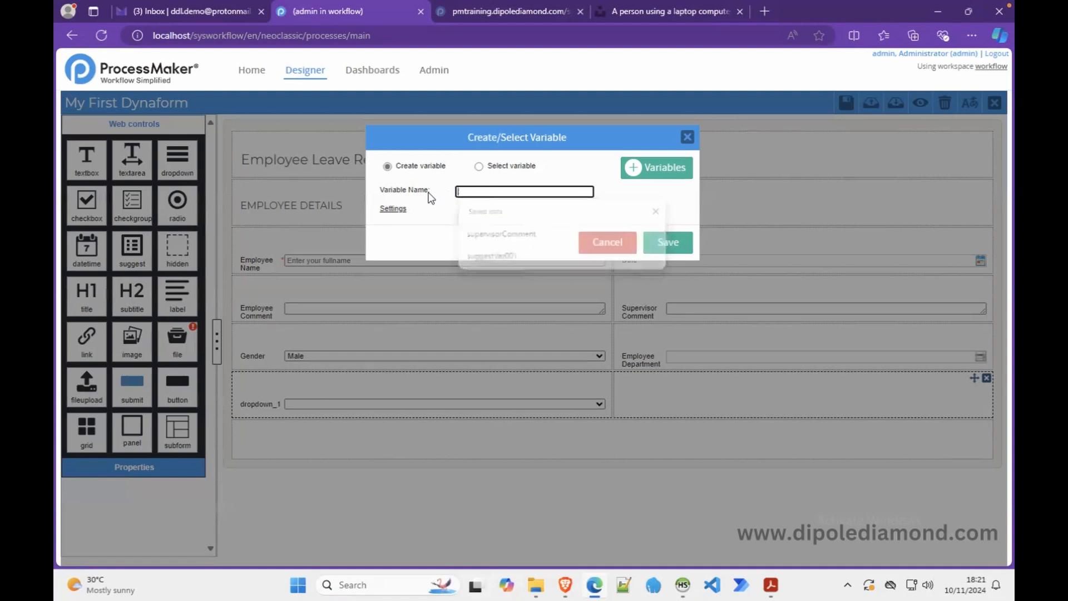
pyautogui.write('super')
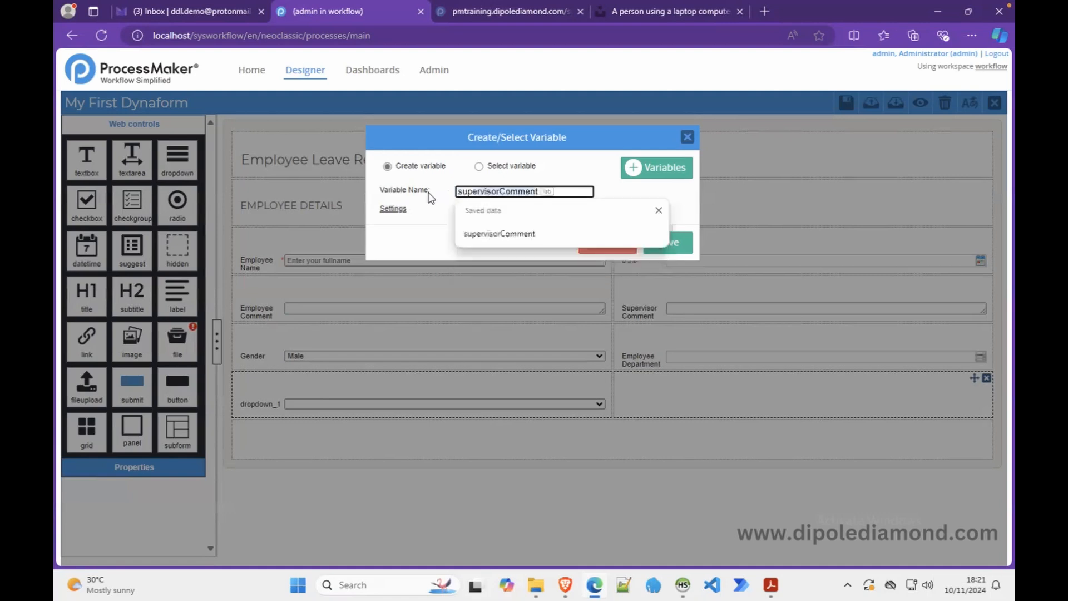
pyautogui.write('visor')
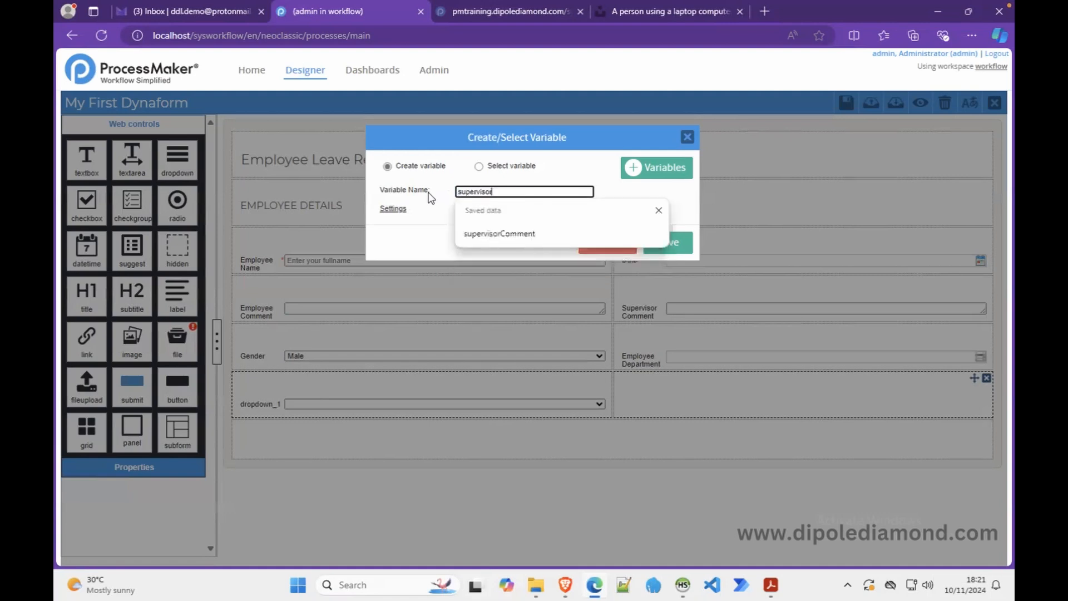
pyautogui.click(657, 210)
pyautogui.click(669, 242)
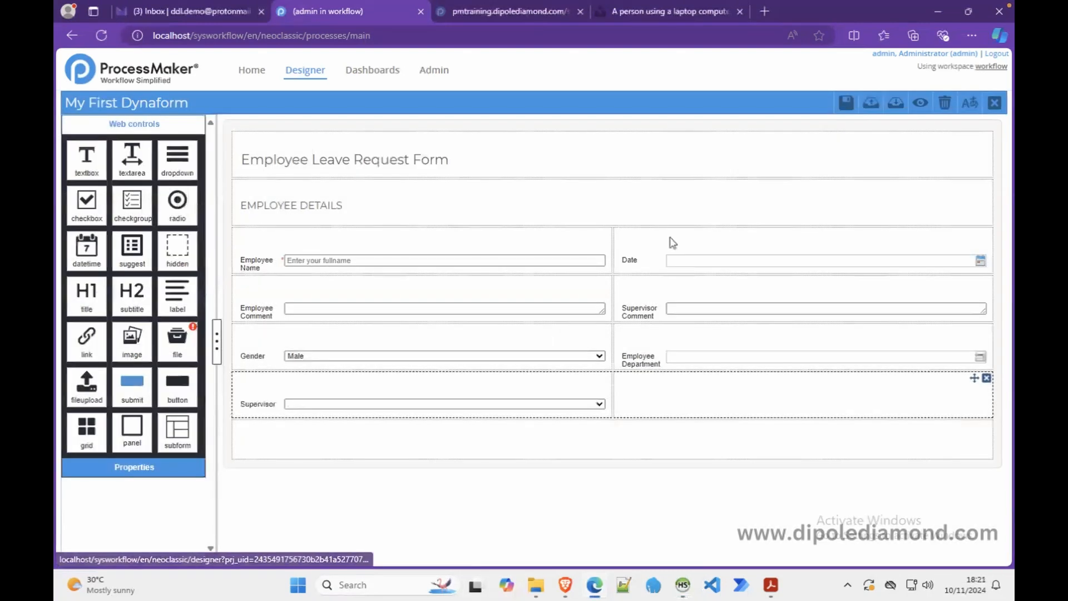
# - Keep a database datasource for Supervisor and paste the copied active-users query into its SQL property
pyautogui.click(317, 404)
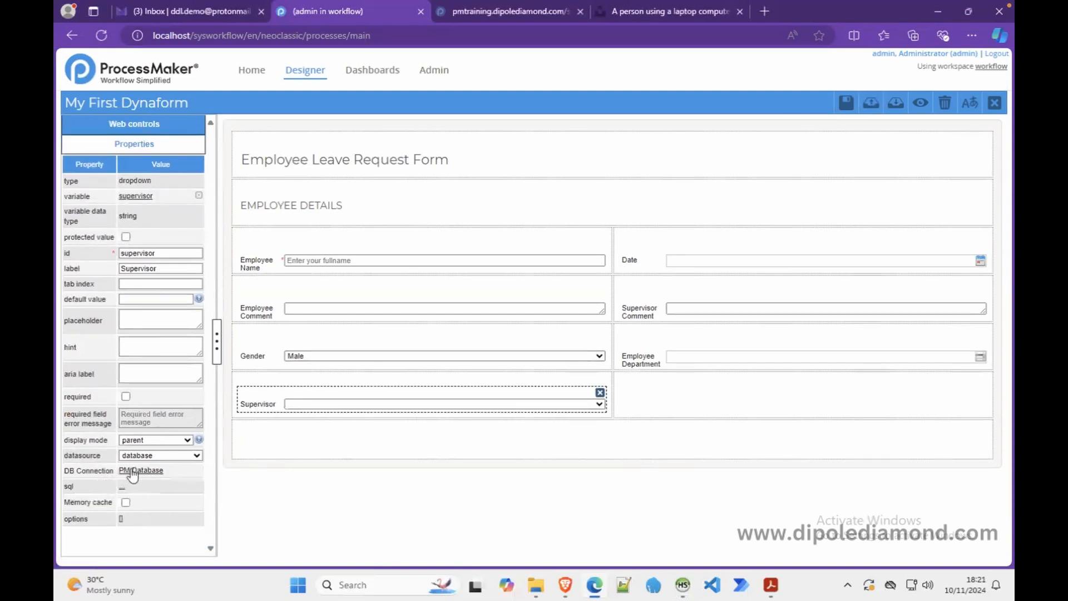
pyautogui.click(192, 460)
pyautogui.click(193, 461)
pyautogui.click(137, 471)
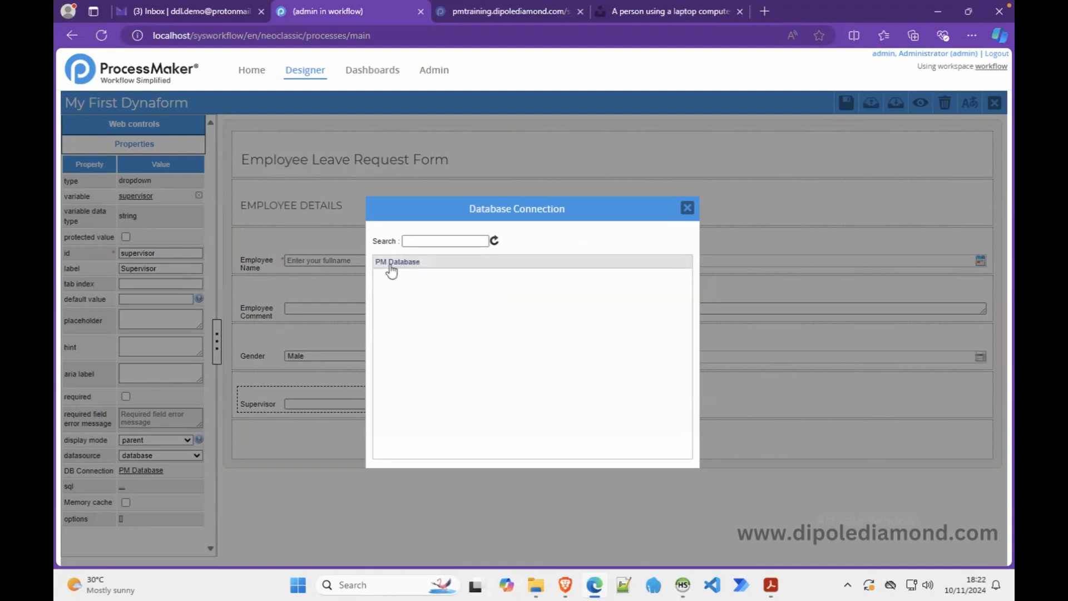
pyautogui.click(687, 207)
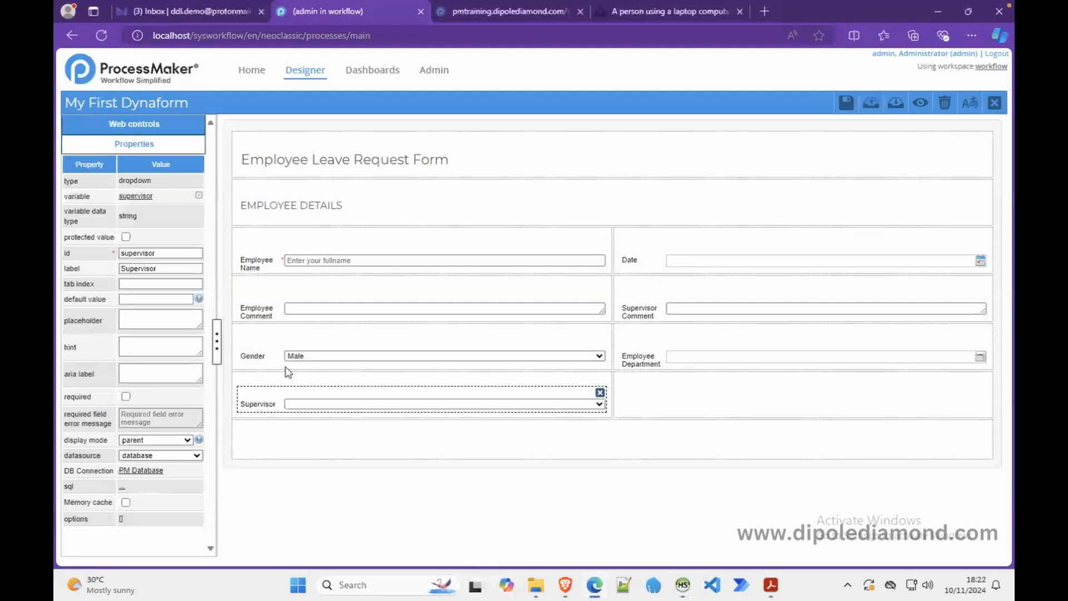
pyautogui.click(124, 490)
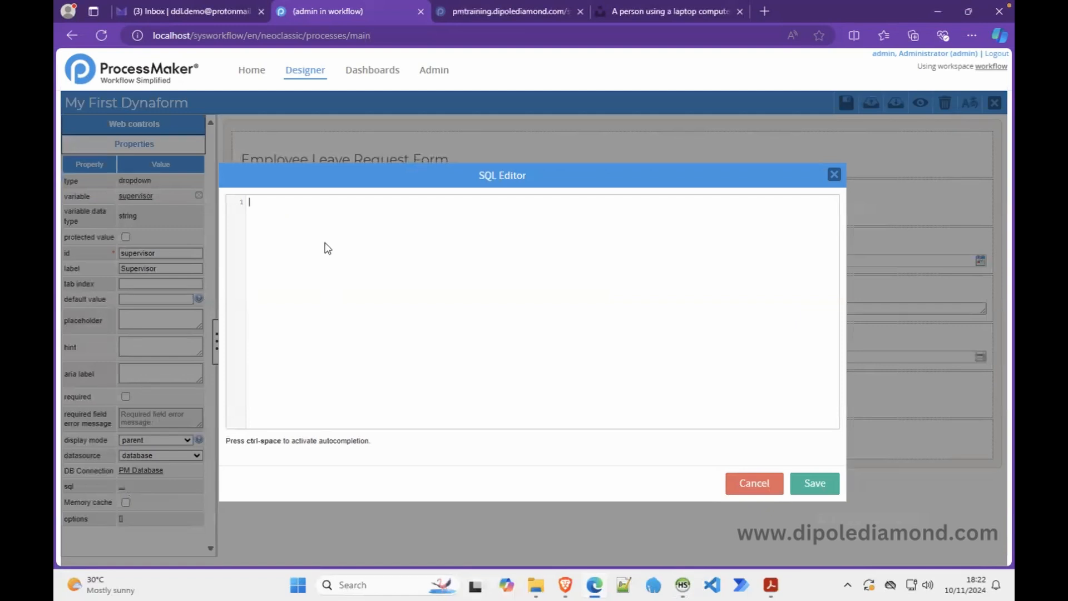
pyautogui.hotkey('ctrl', 'v')
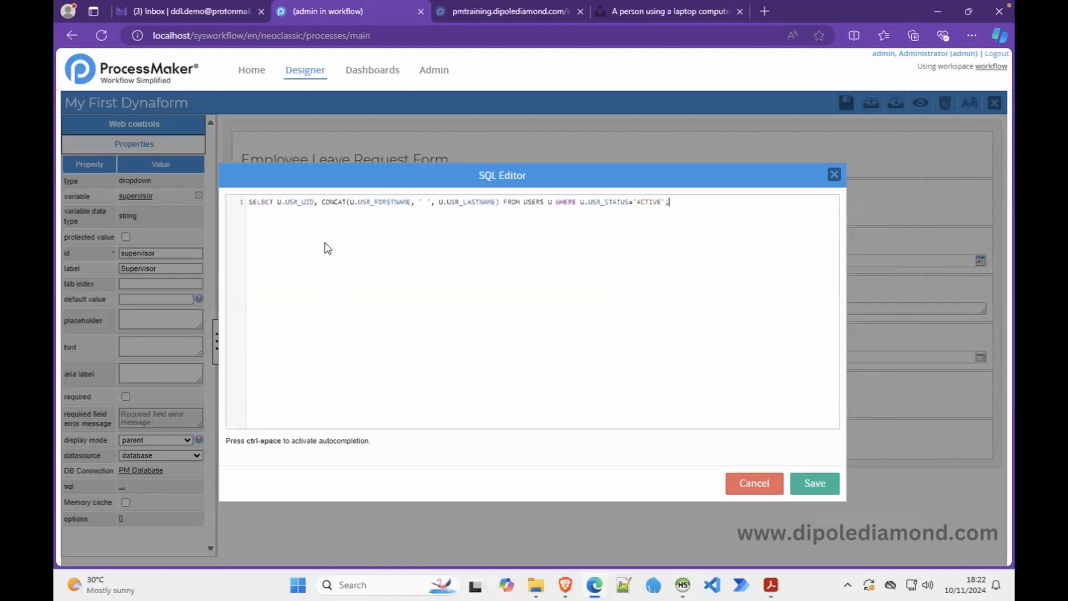
pyautogui.click(811, 487)
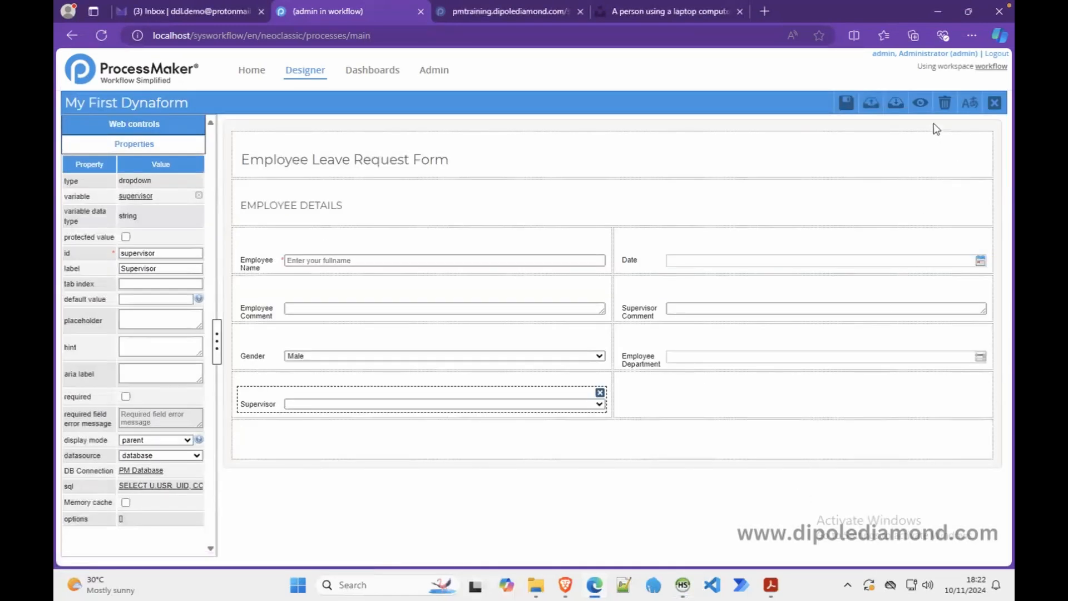
pyautogui.click(921, 105)
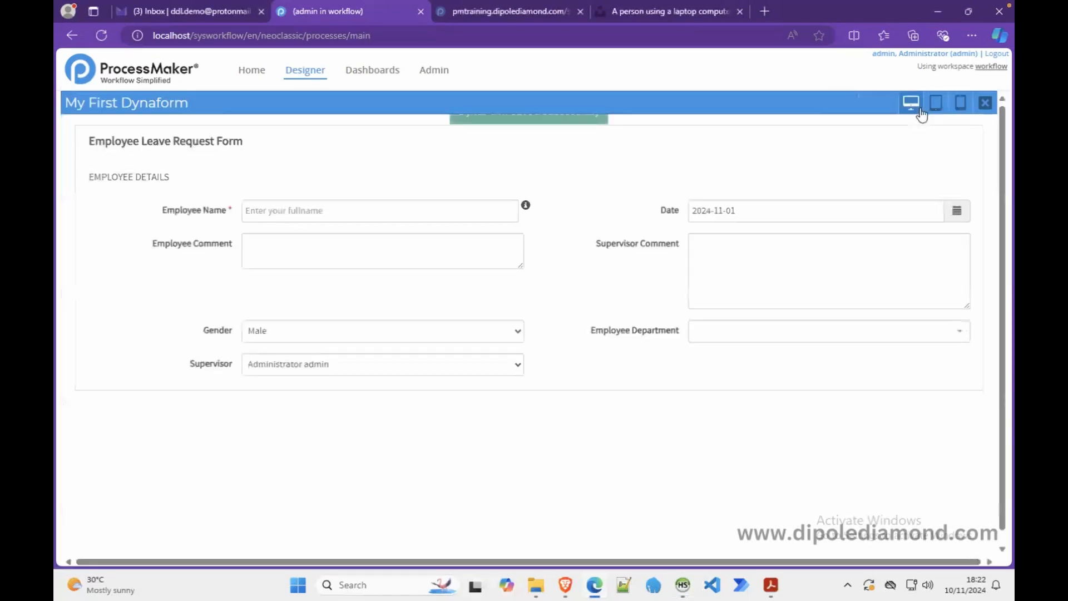
pyautogui.click(492, 372)
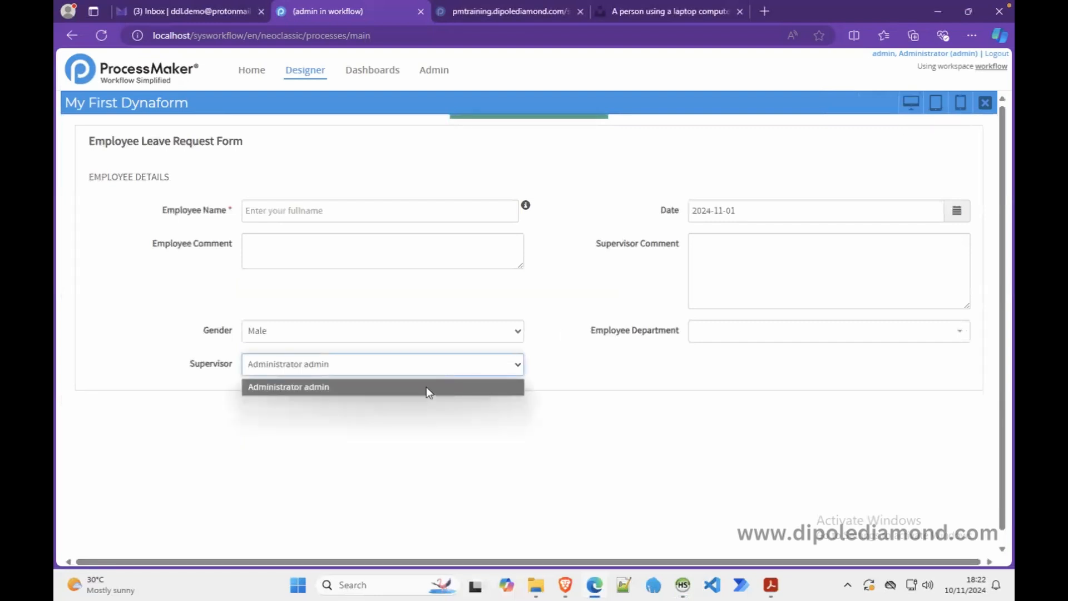
pyautogui.click(684, 585)
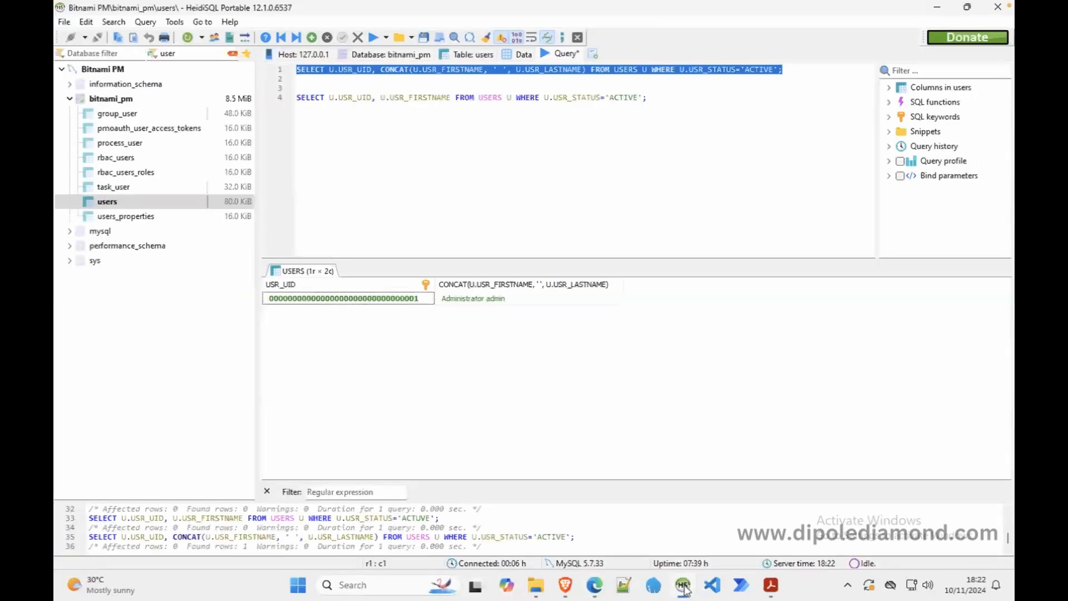
pyautogui.click(938, 7)
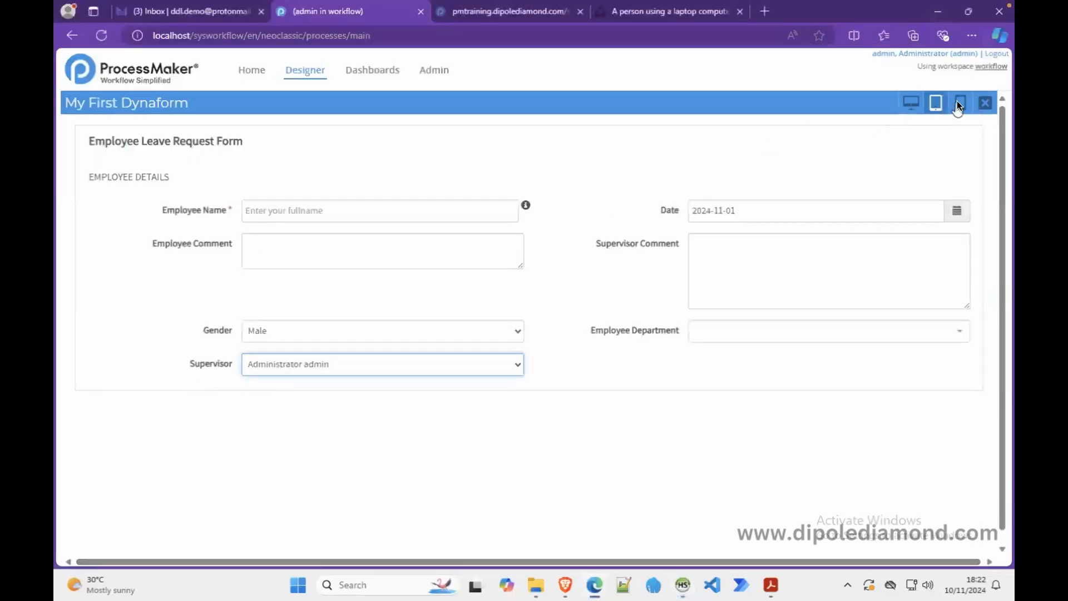
pyautogui.click(983, 104)
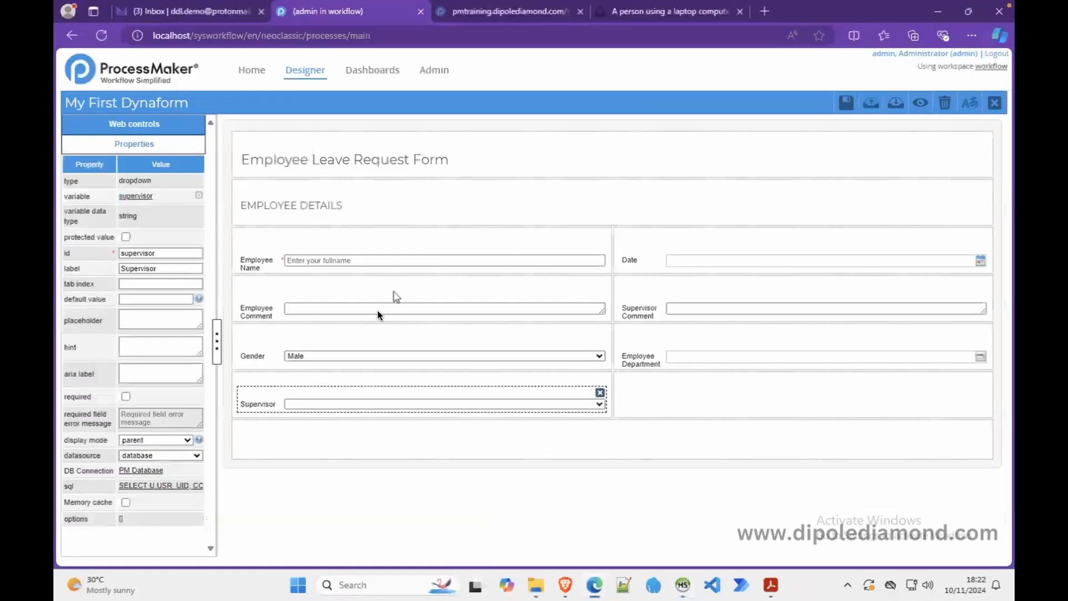
pyautogui.click(643, 359)
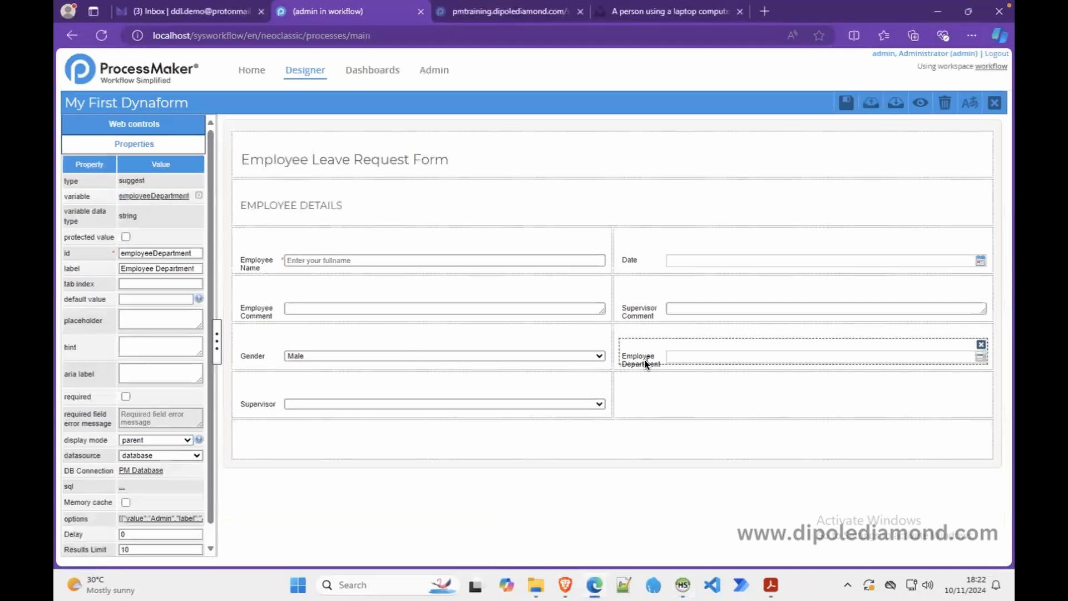
pyautogui.click(315, 405)
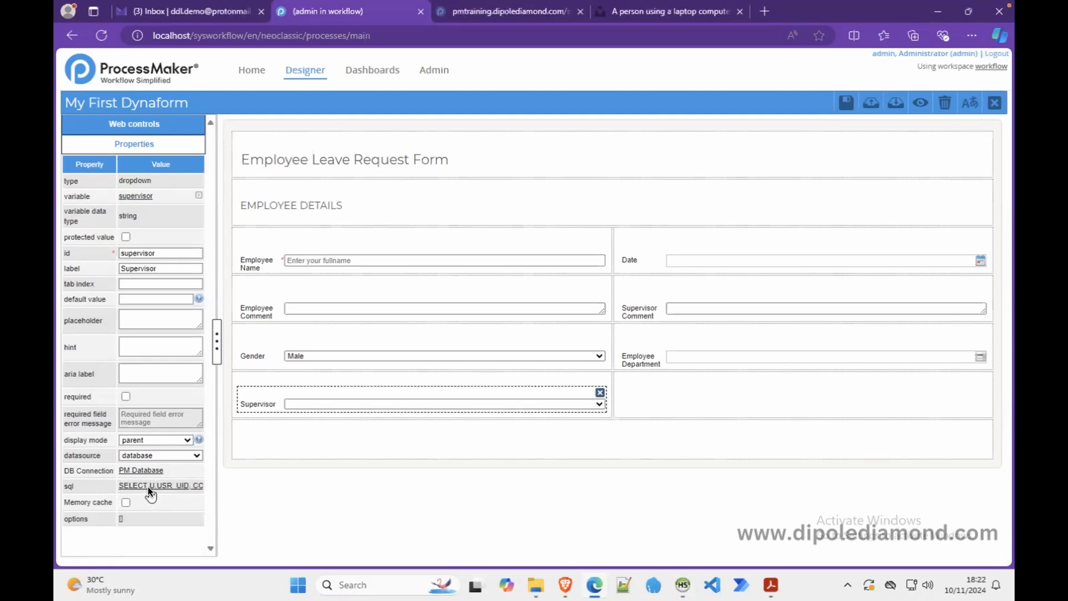
pyautogui.click(149, 487)
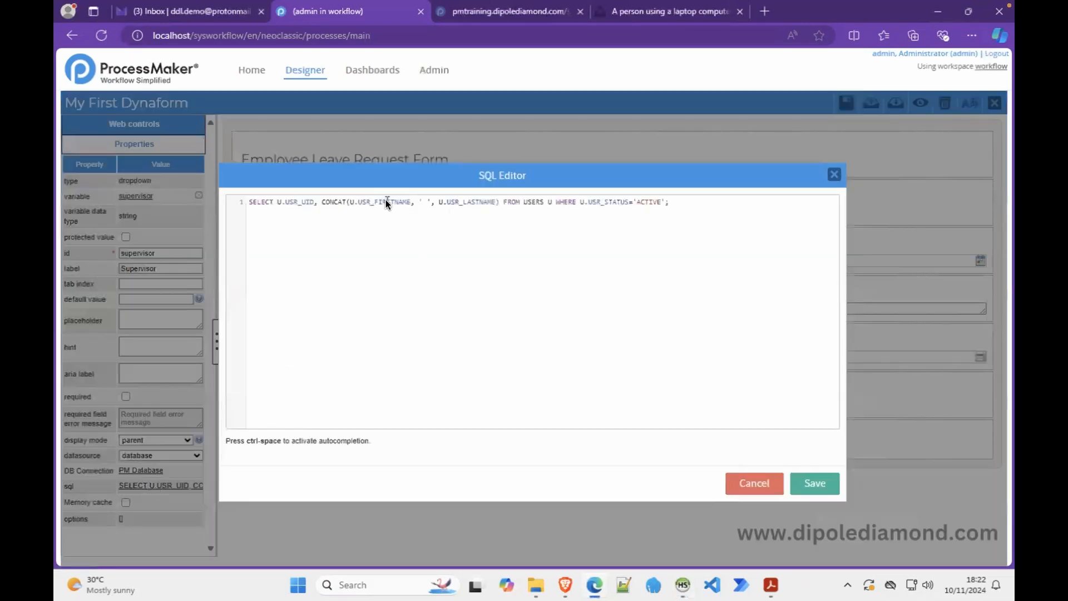
pyautogui.click(740, 480)
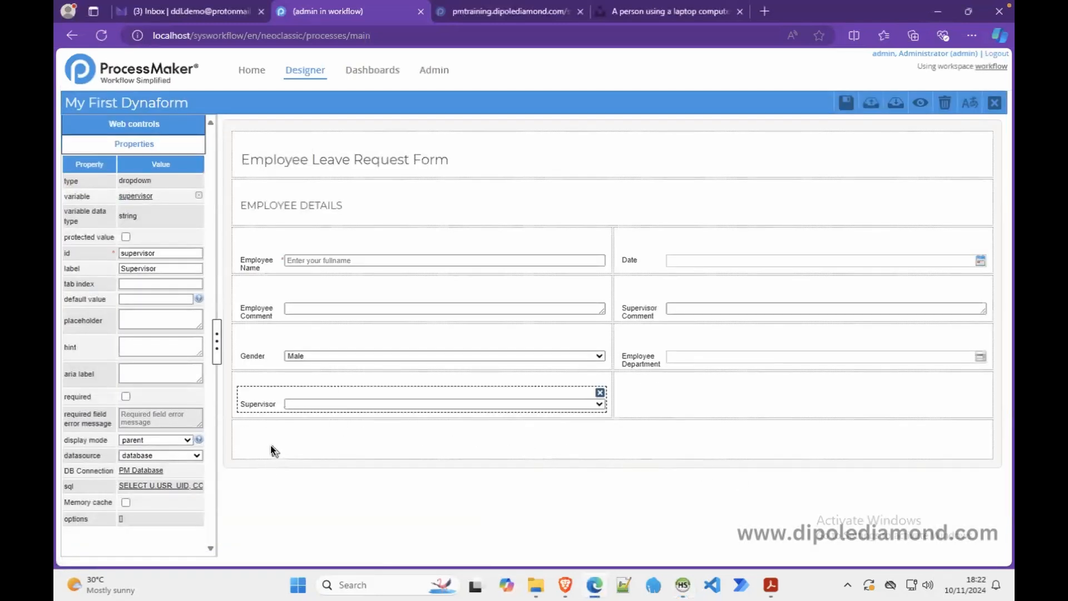
pyautogui.click(303, 355)
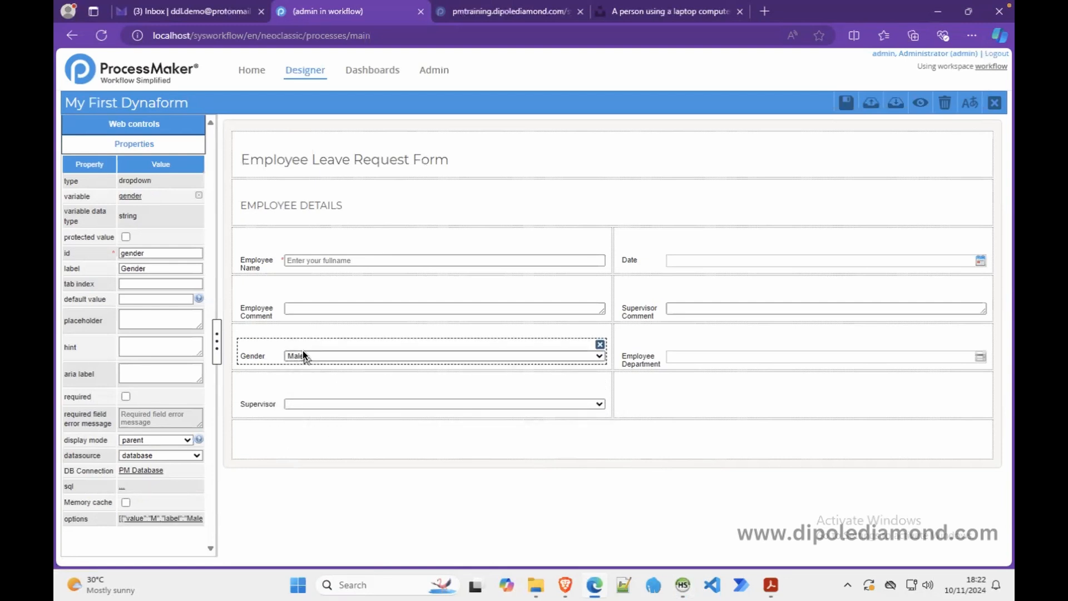
pyautogui.click(918, 103)
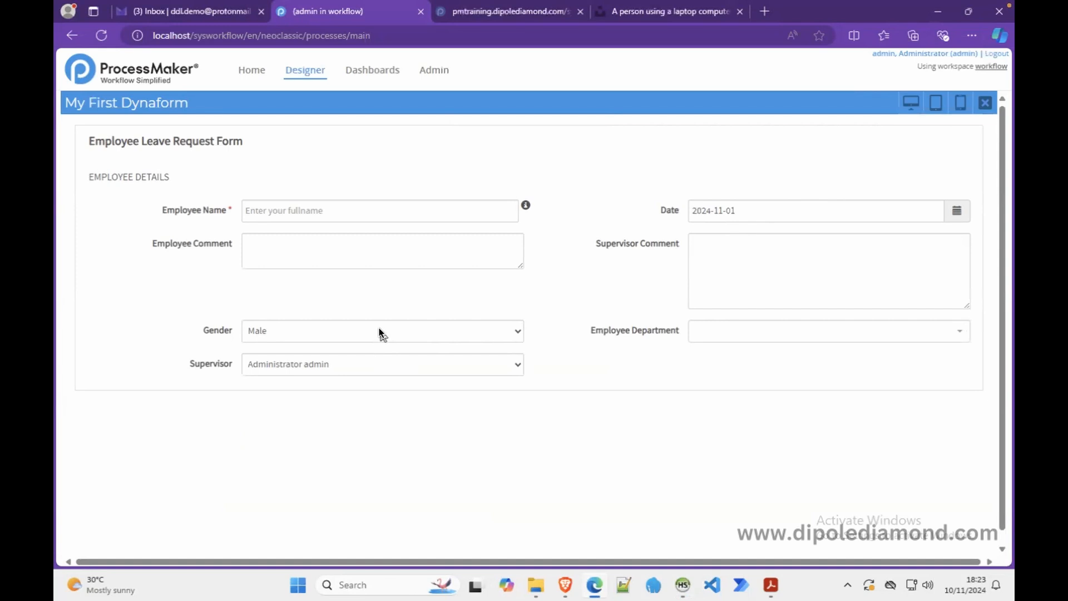
# - Give the Supervisor dropdown a 'Select..' placeholder
pyautogui.click(983, 103)
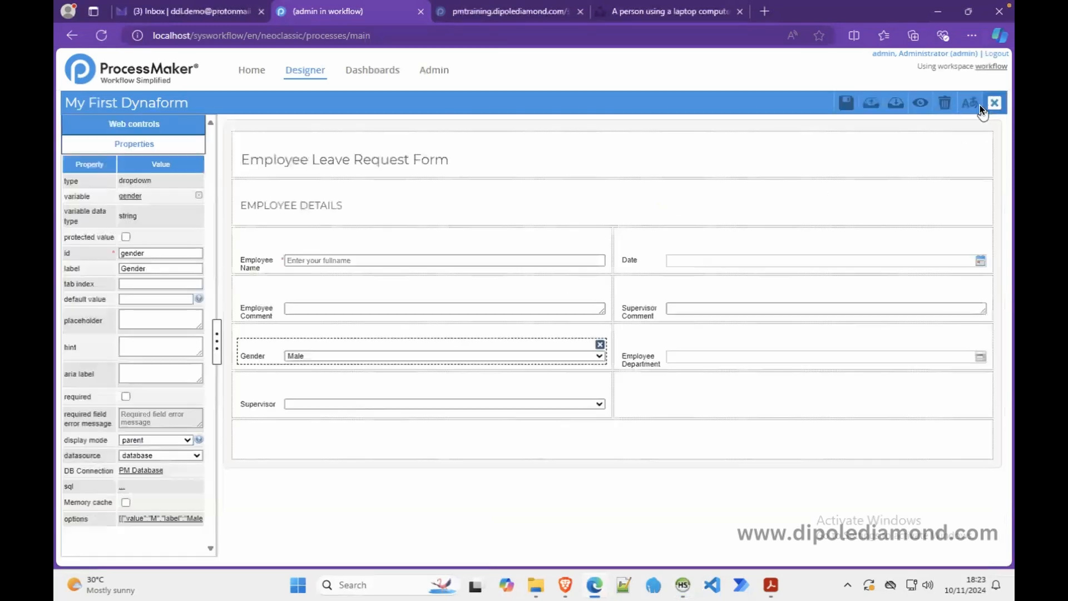
pyautogui.click(304, 400)
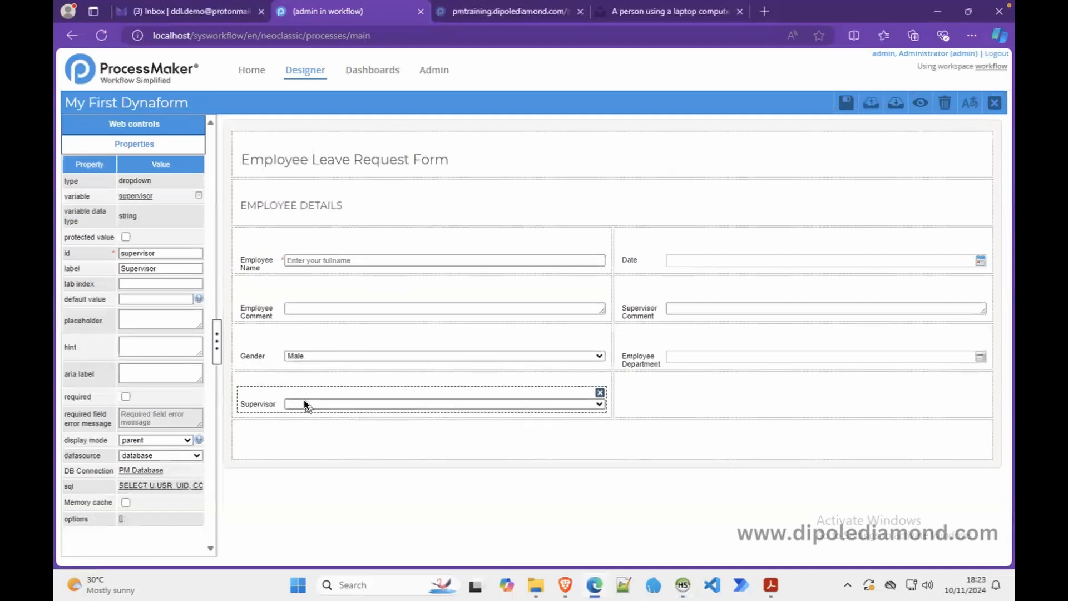
pyautogui.click(169, 321)
pyautogui.write('Select...')
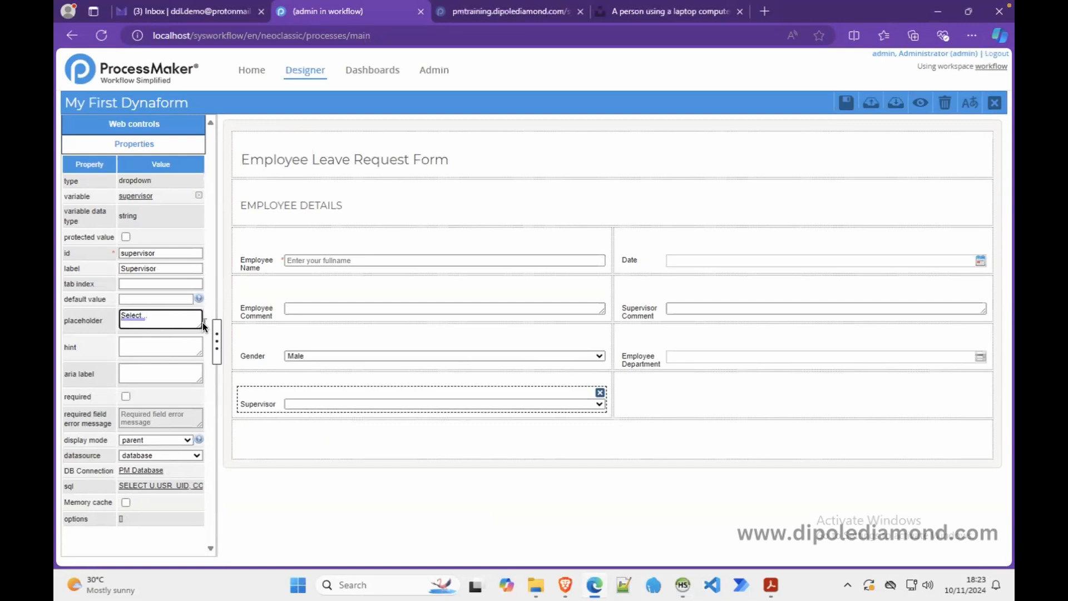
# - Copy the 'Select..' placeholder into the Gender and Employee Department dropdowns, then preview the form
pyautogui.click(337, 355)
pyautogui.click(160, 323)
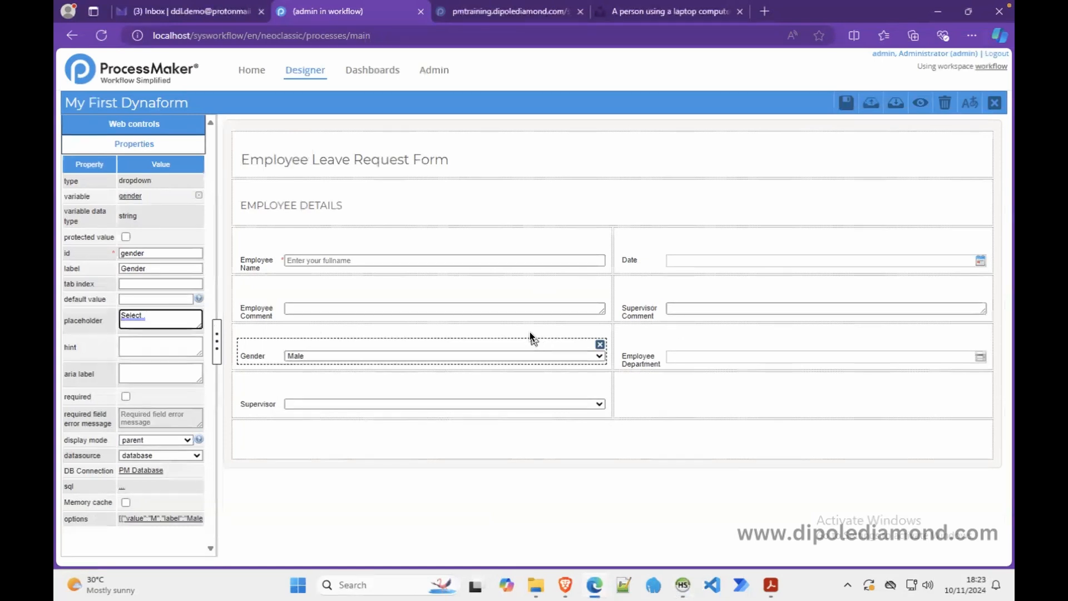
pyautogui.hotkey('ctrl', 'a')
pyautogui.click(766, 365)
pyautogui.click(149, 323)
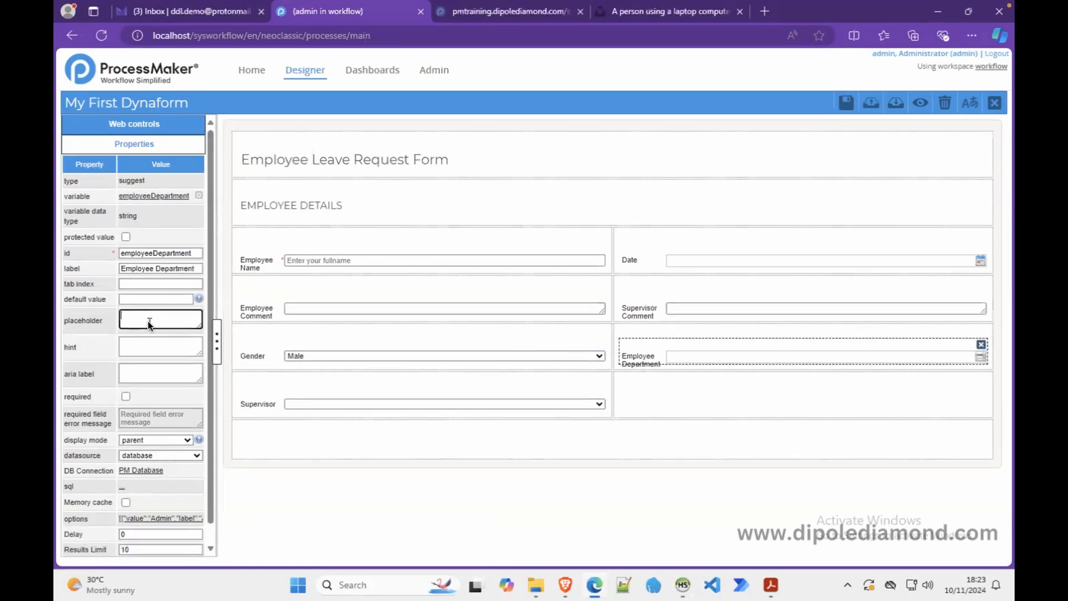
pyautogui.write('Select..')
pyautogui.click(918, 104)
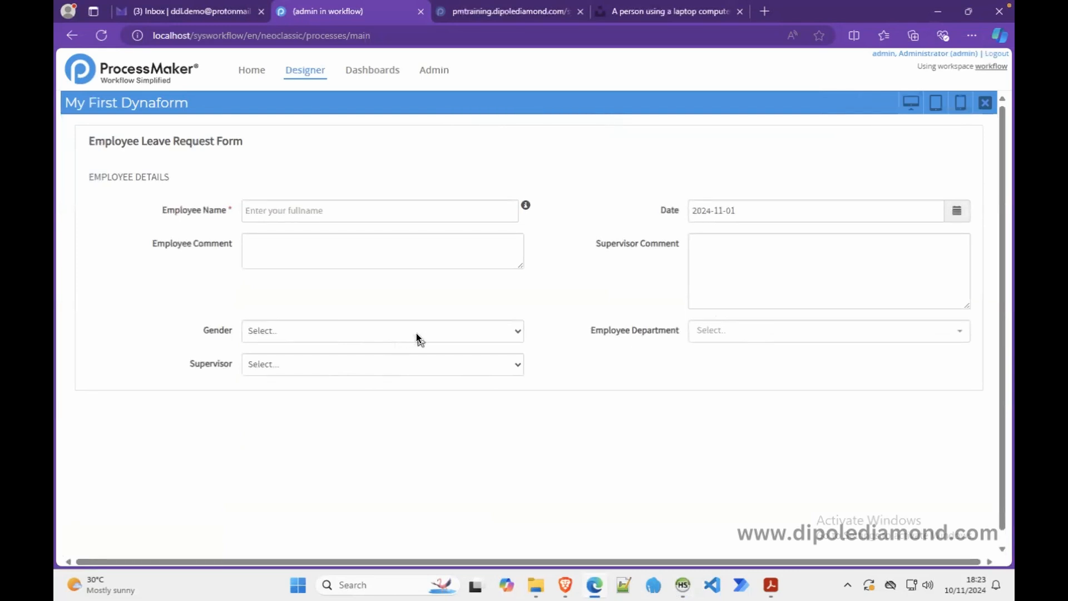
# - In the preview, pick Female for Gender and Human Resources for Employee Department
pyautogui.click(466, 332)
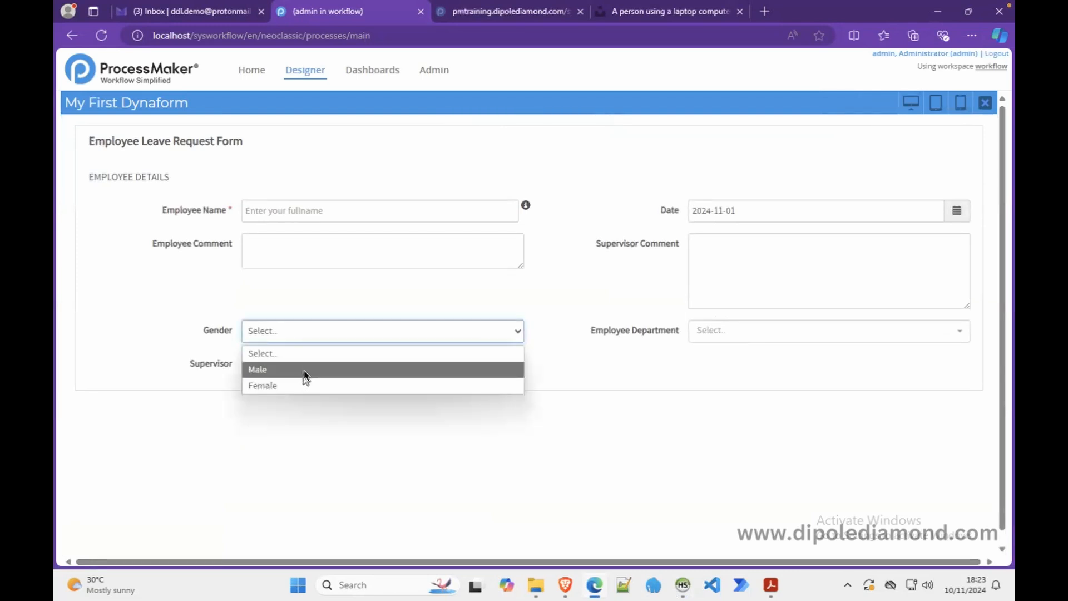
pyautogui.click(312, 383)
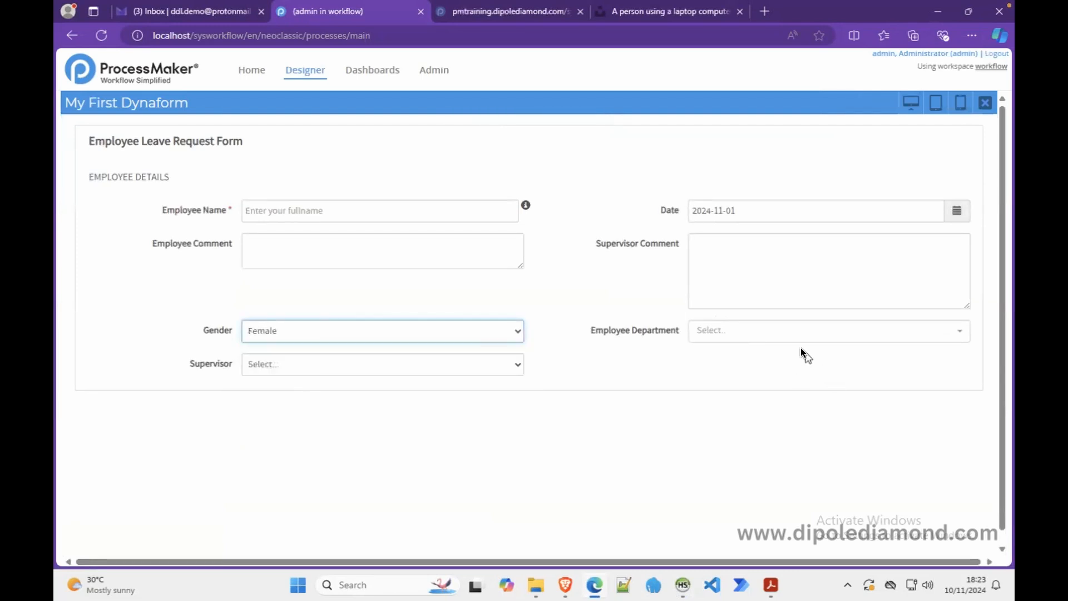
pyautogui.click(791, 335)
pyautogui.click(723, 425)
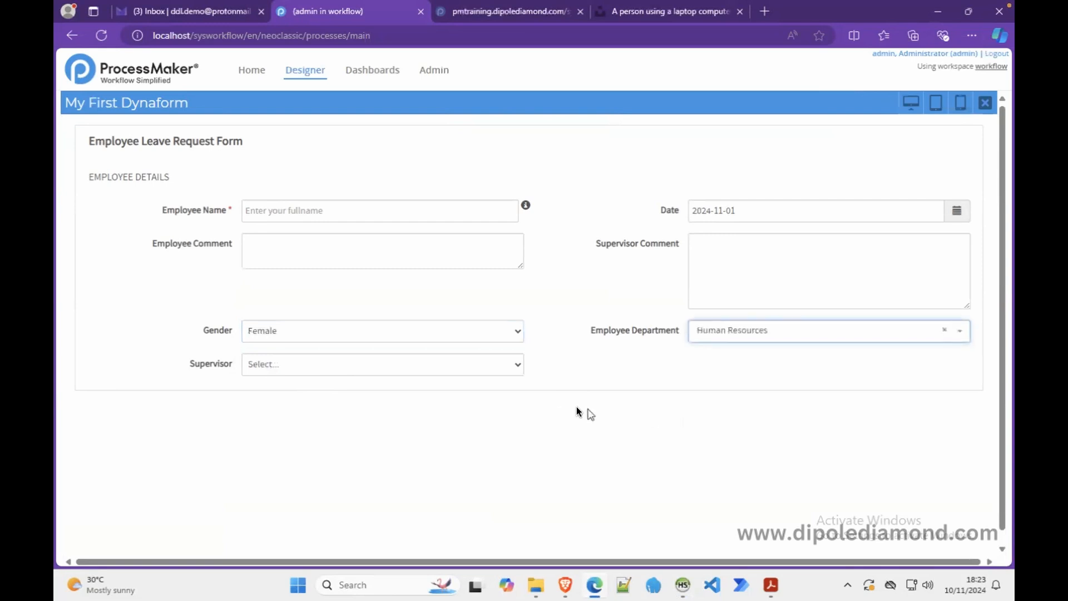
# - Return to the form designer and select the Employee Name field
pyautogui.click(985, 103)
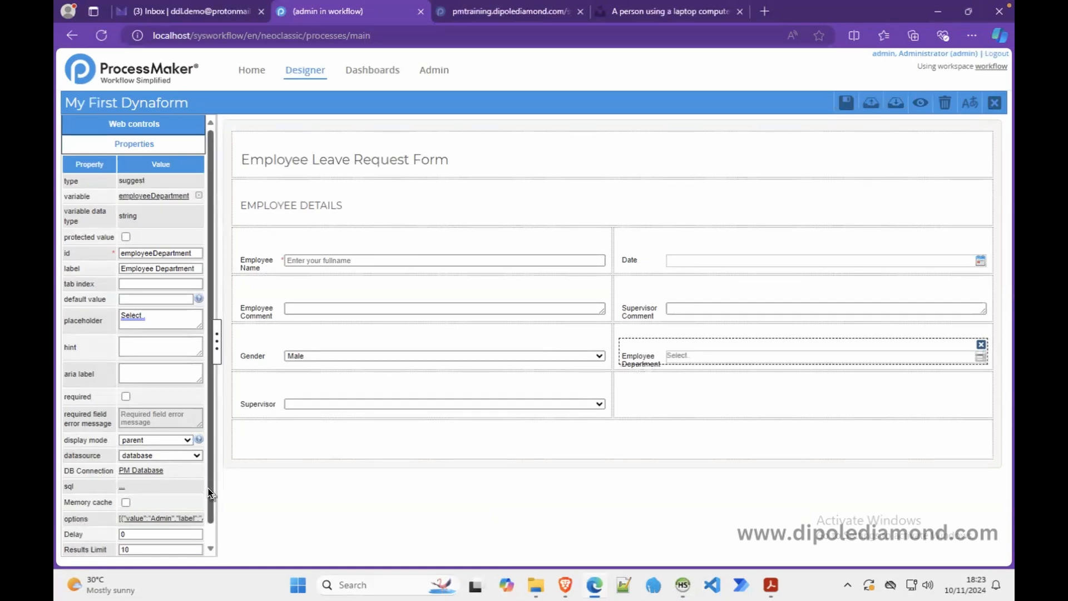
pyautogui.scroll(-1, 209, 506)
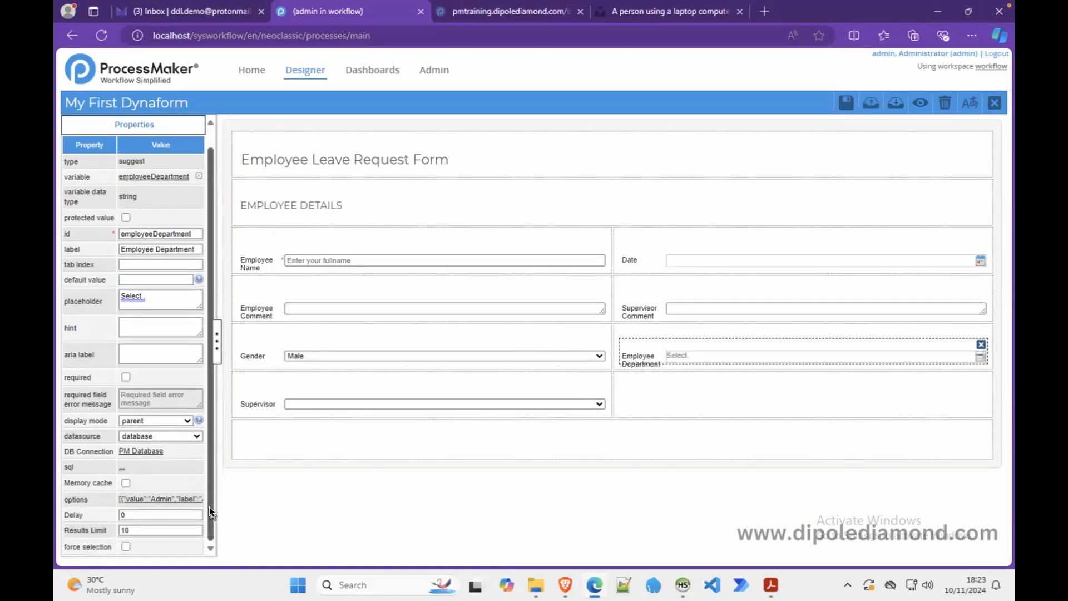
pyautogui.click(336, 261)
pyautogui.scroll(-3, 183, 417)
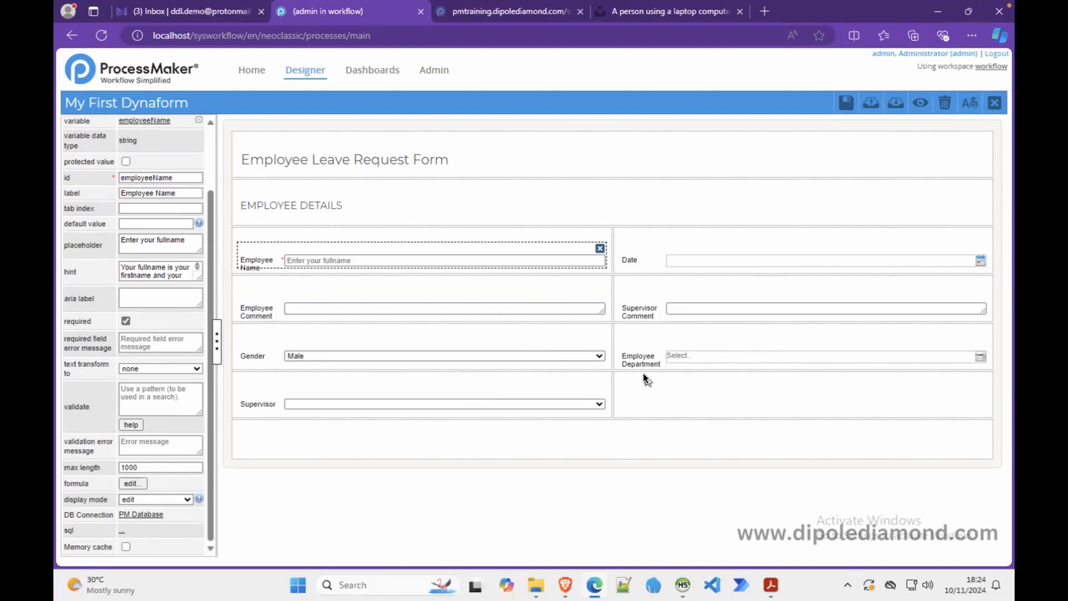
# - Add a checkbox below Supervisor tied to a new userAfirmation variable, then preview the form
pyautogui.moveTo(212, 192); pyautogui.dragTo(215, 138)
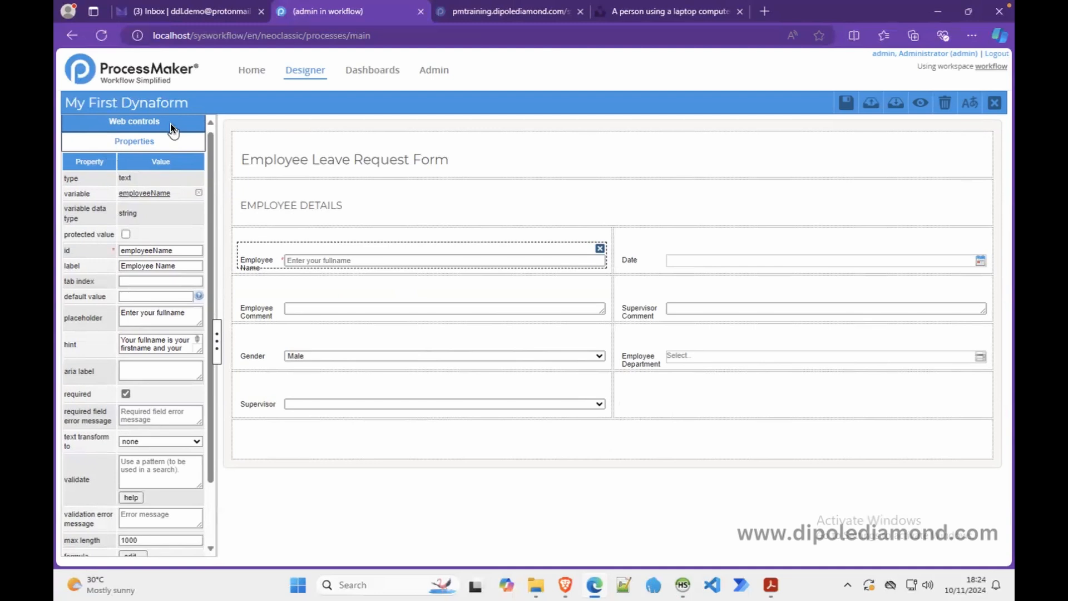
pyautogui.click(135, 123)
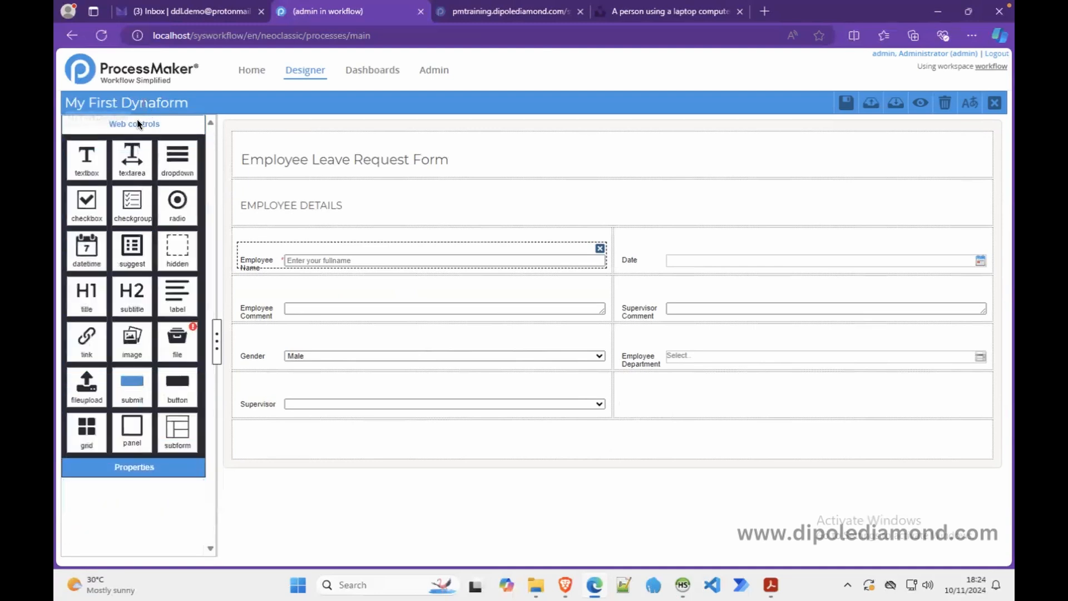
pyautogui.moveTo(83, 204); pyautogui.dragTo(351, 442)
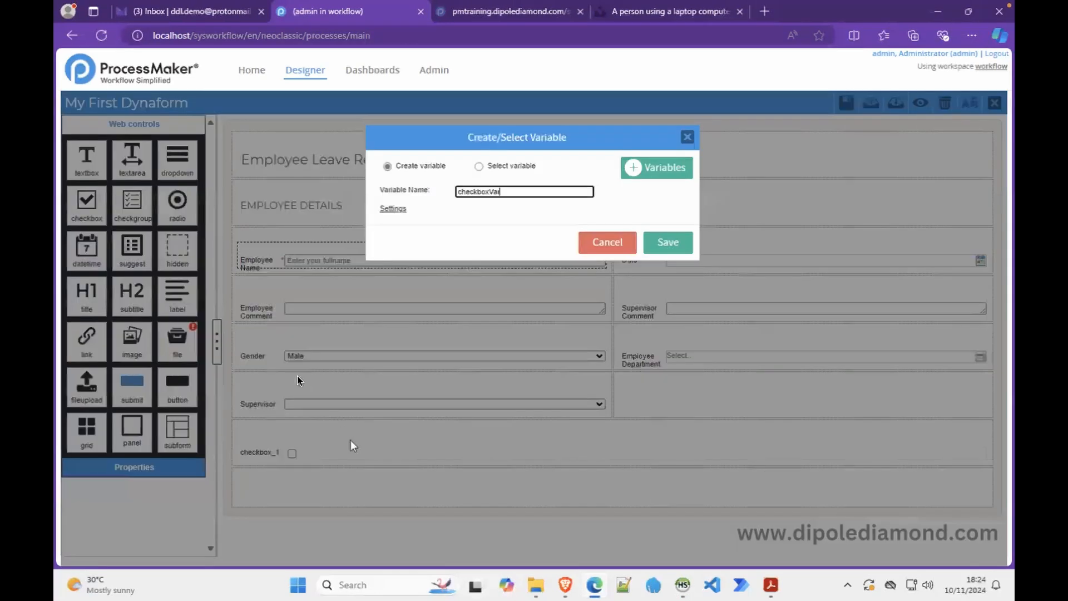
pyautogui.moveTo(525, 191); pyautogui.dragTo(439, 196)
pyautogui.write('userAfirmation')
pyautogui.click(656, 241)
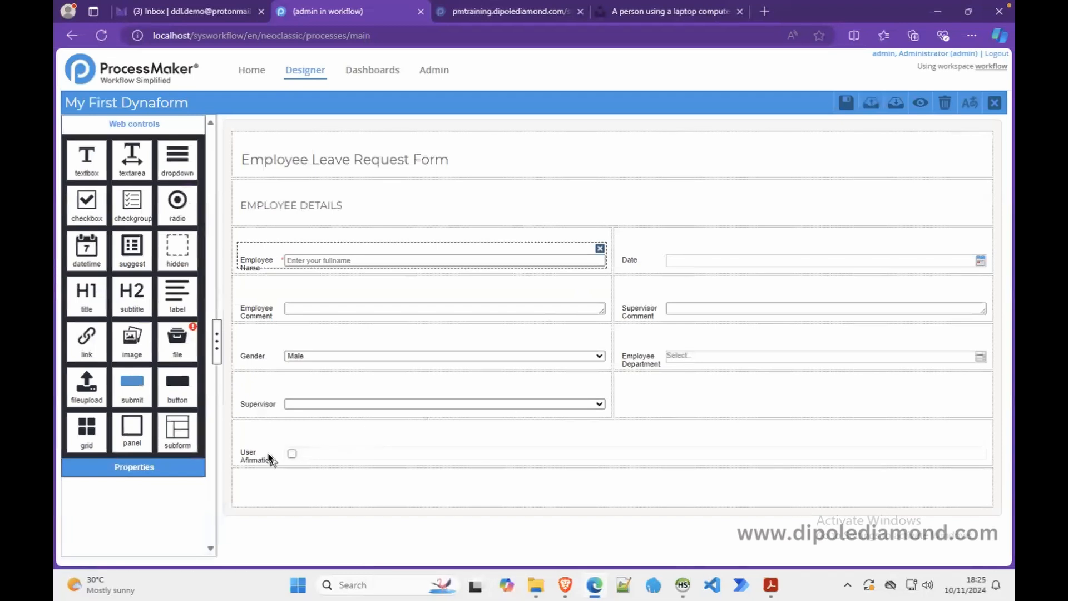
pyautogui.click(920, 103)
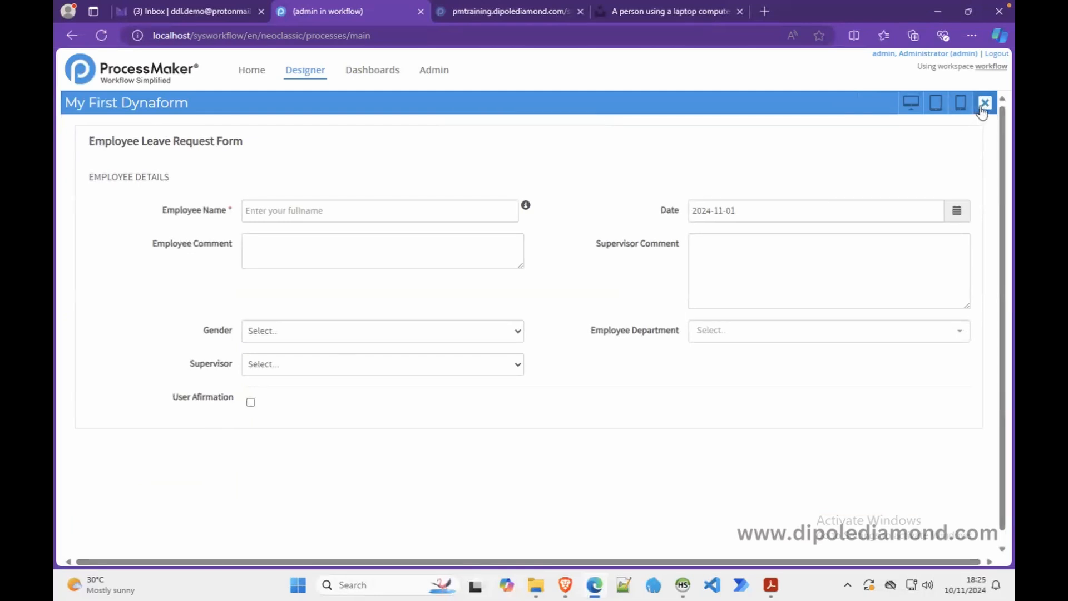
pyautogui.click(984, 105)
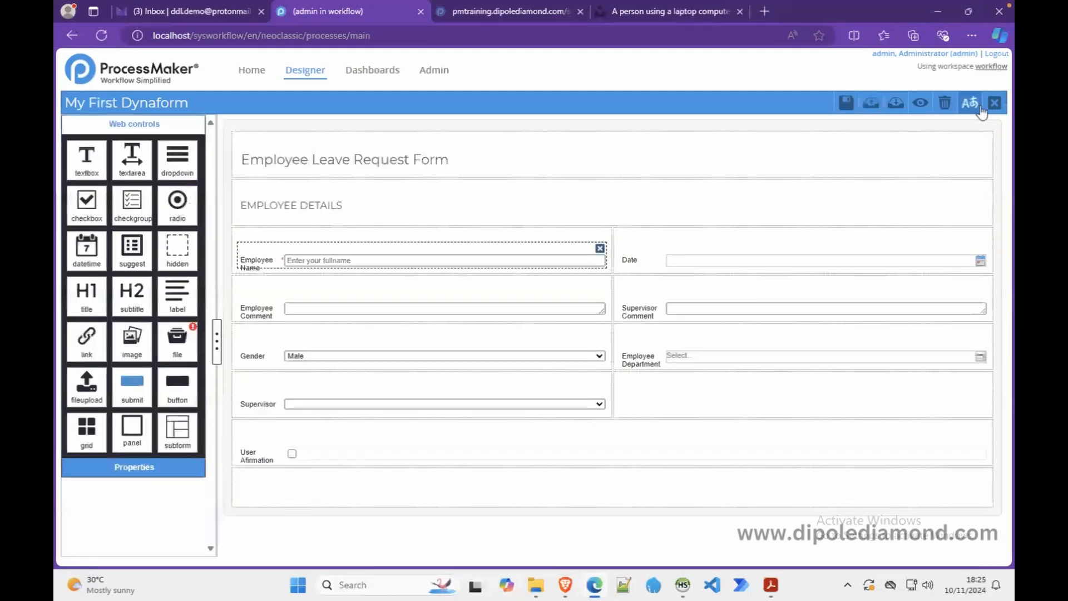
# - Split the User Afirmation row into two columns with col-span 6 6
pyautogui.click(556, 437)
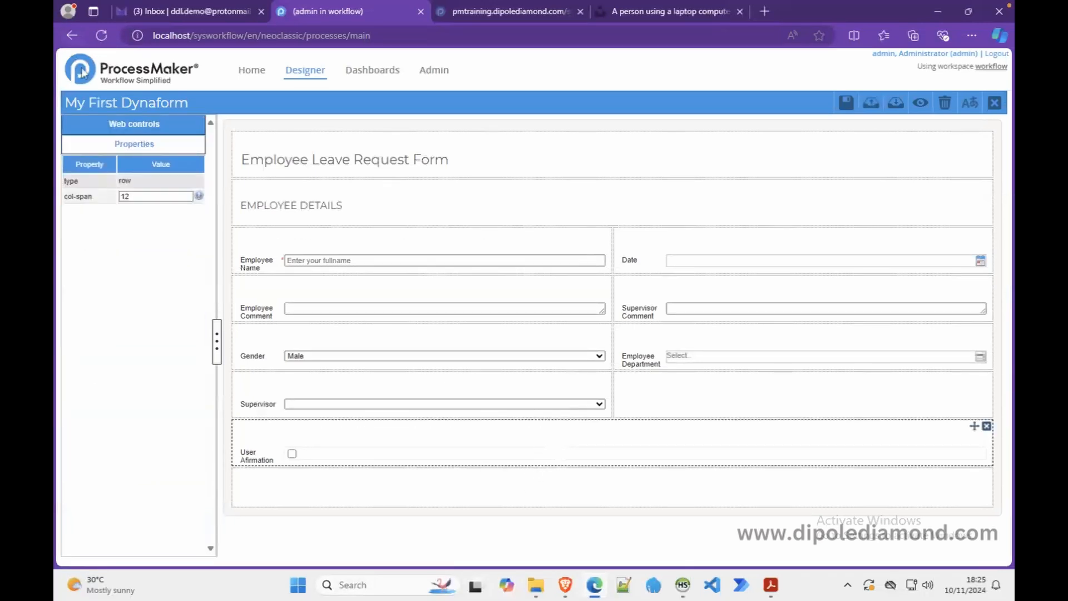
pyautogui.doubleClick(141, 197)
pyautogui.write('6 6')
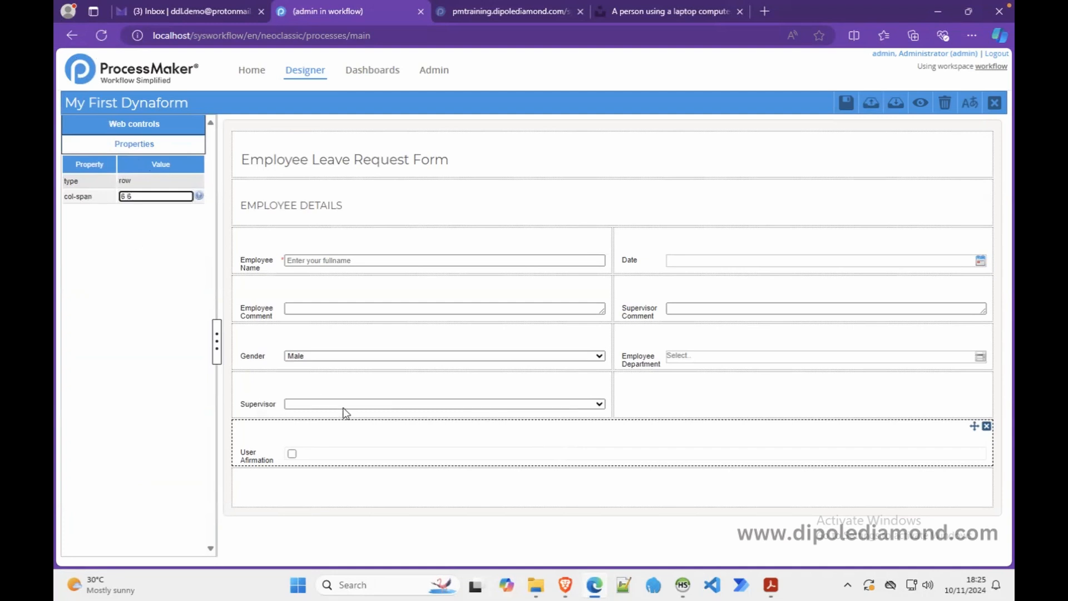
pyautogui.click(378, 442)
# - Add a label beside the checkbox reading 'I affirm that every bit of information…', then preview
pyautogui.click(151, 125)
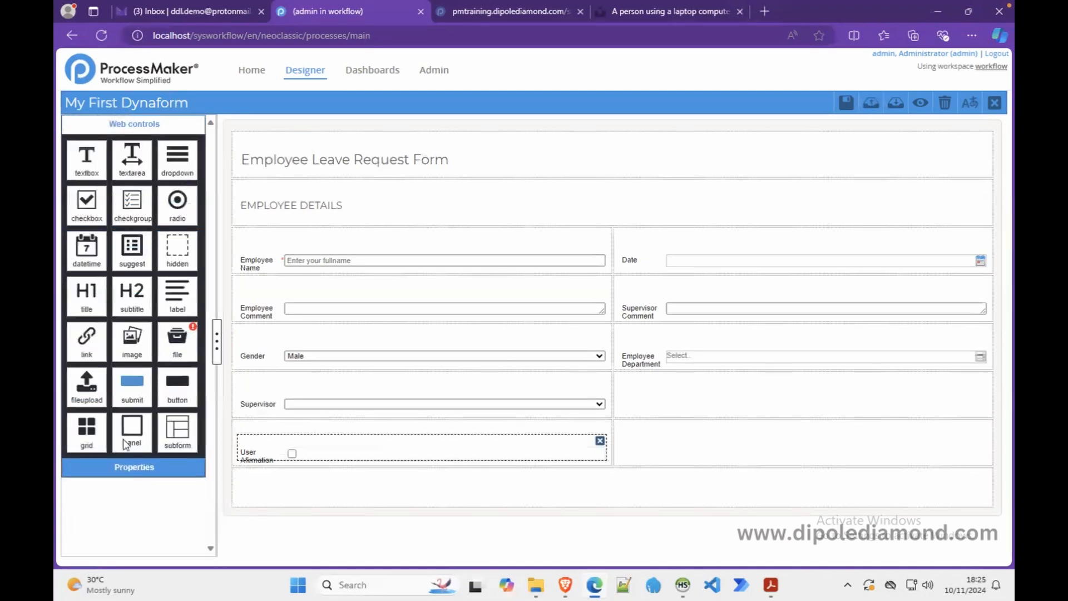
pyautogui.moveTo(178, 293); pyautogui.dragTo(650, 444)
pyautogui.moveTo(158, 214); pyautogui.dragTo(111, 216)
pyautogui.write('I affirm that')
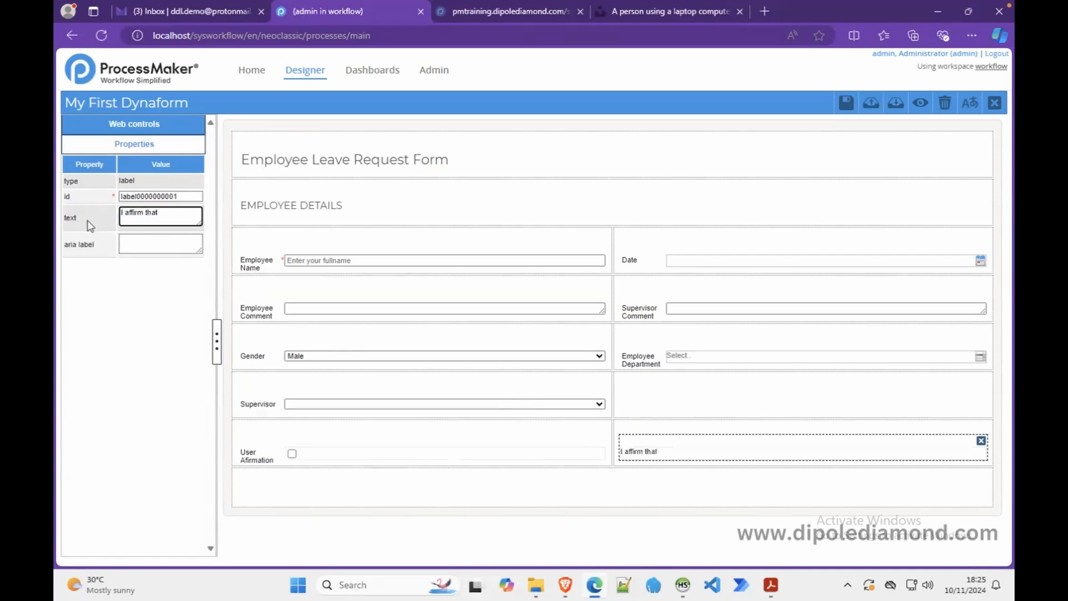
pyautogui.write(' every bit of information ')
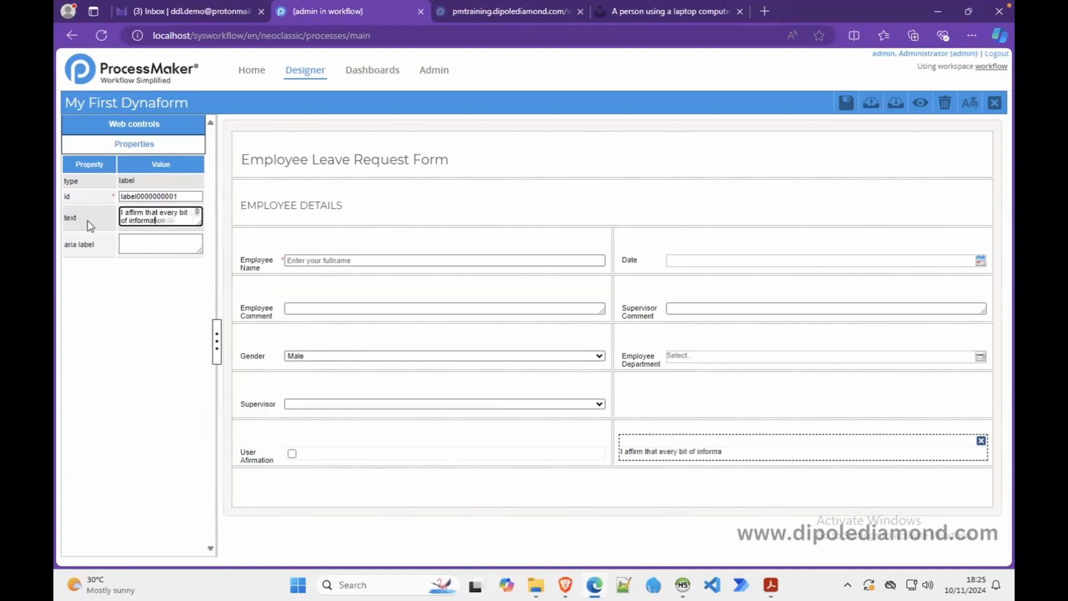
pyautogui.write('I have provid')
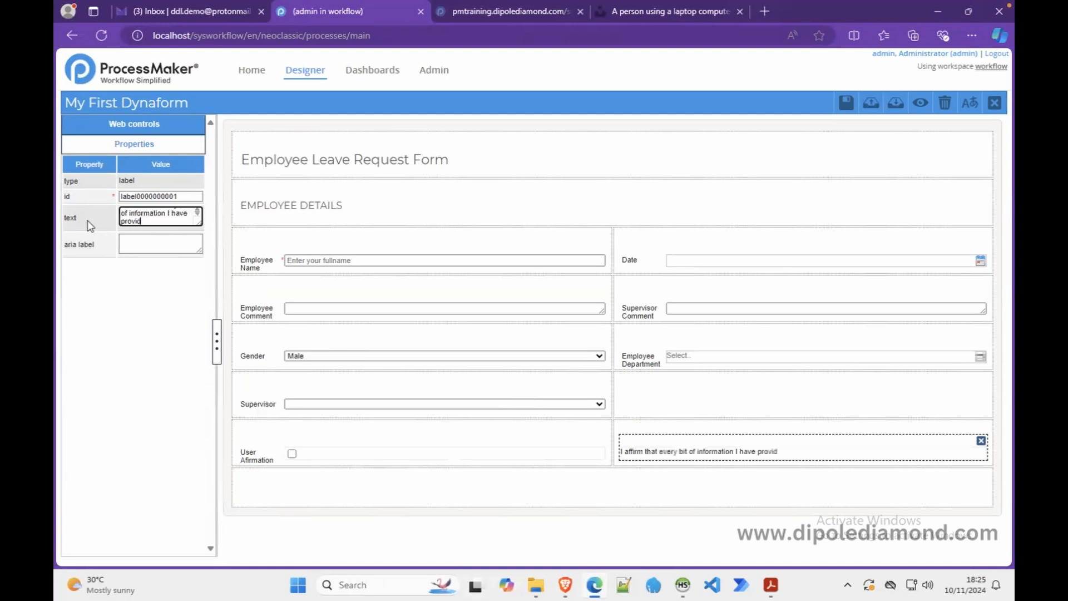
pyautogui.write('ed on this form is valid and accurate.')
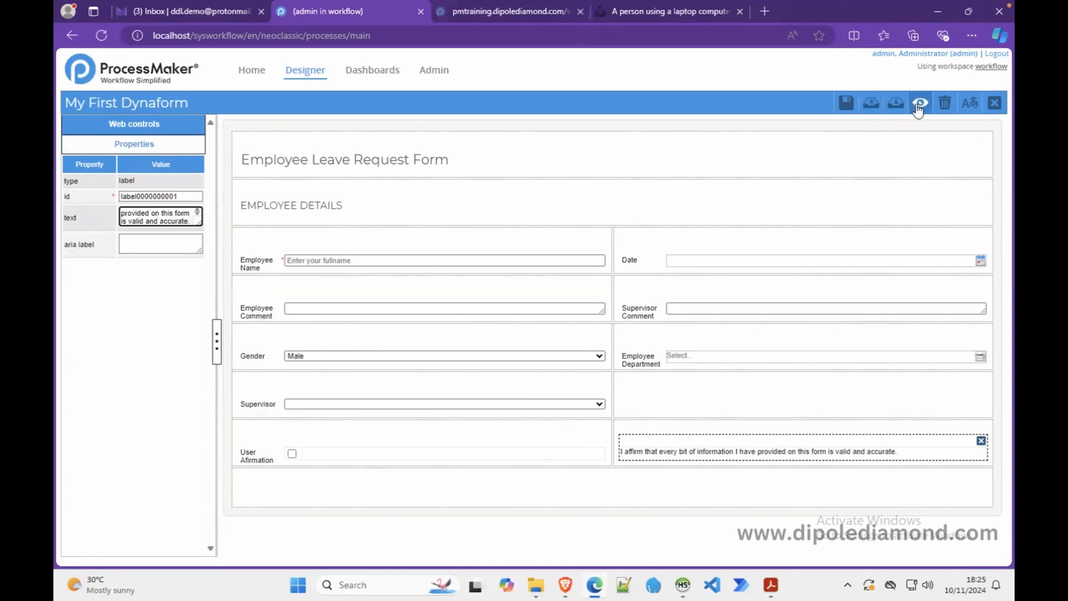
pyautogui.click(919, 103)
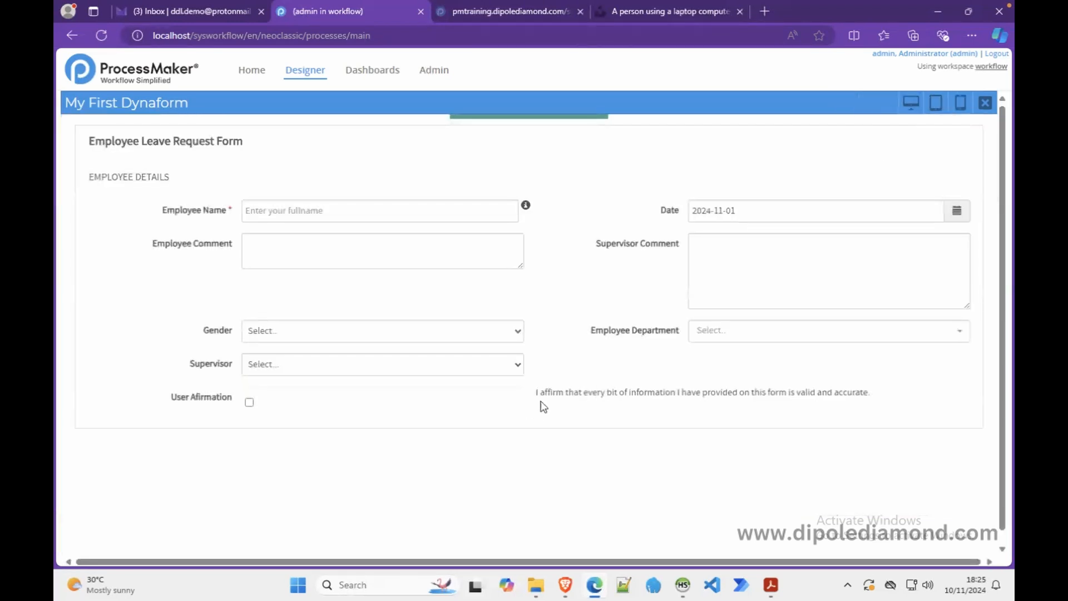
# - Move the affirmation label to a new row and make the checkbox row full width (col-span 12)
pyautogui.click(985, 103)
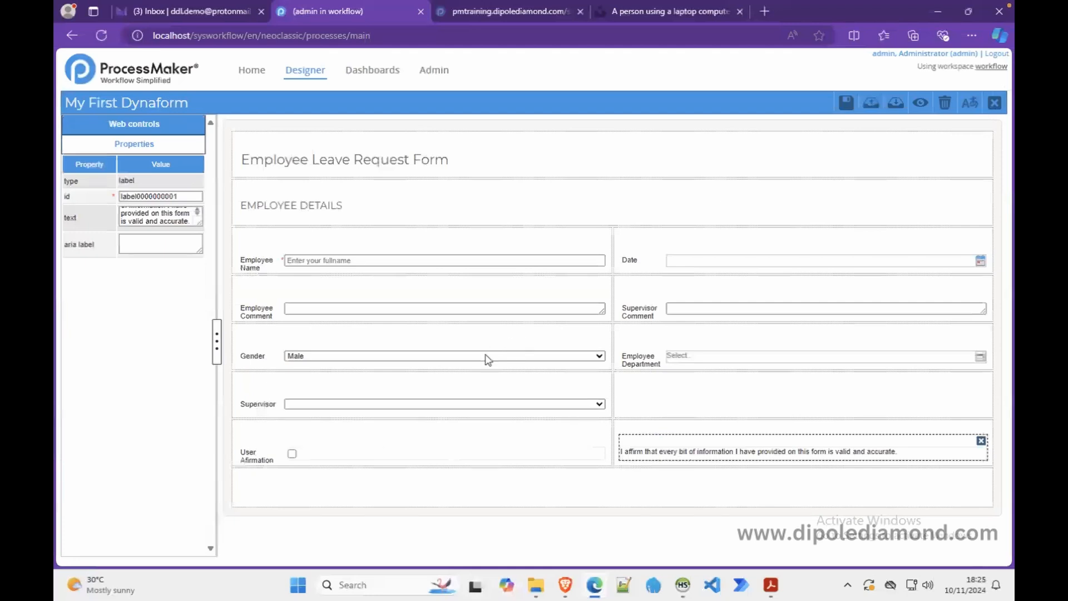
pyautogui.moveTo(634, 454); pyautogui.dragTo(609, 501)
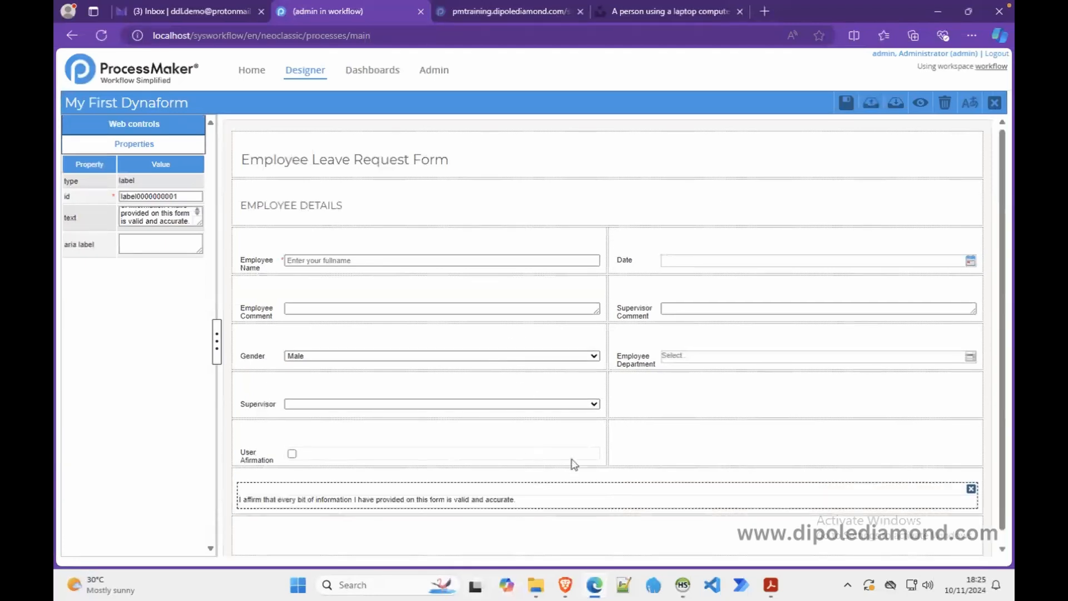
pyautogui.click(577, 434)
pyautogui.click(152, 196)
pyautogui.hotkey('ctrl', 'a')
pyautogui.write('12')
pyautogui.press('Return')
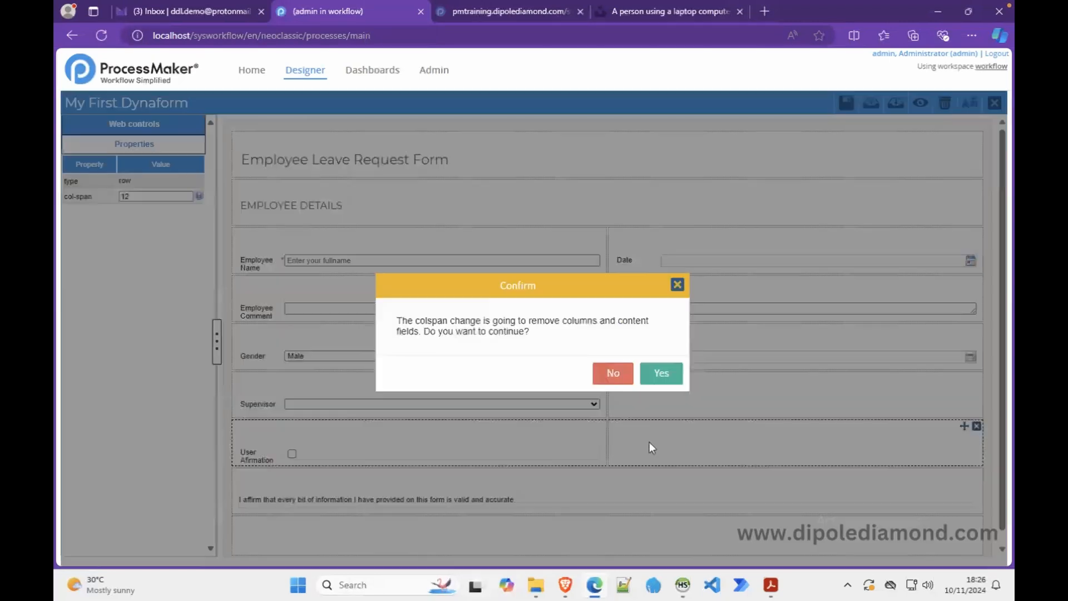
pyautogui.click(656, 372)
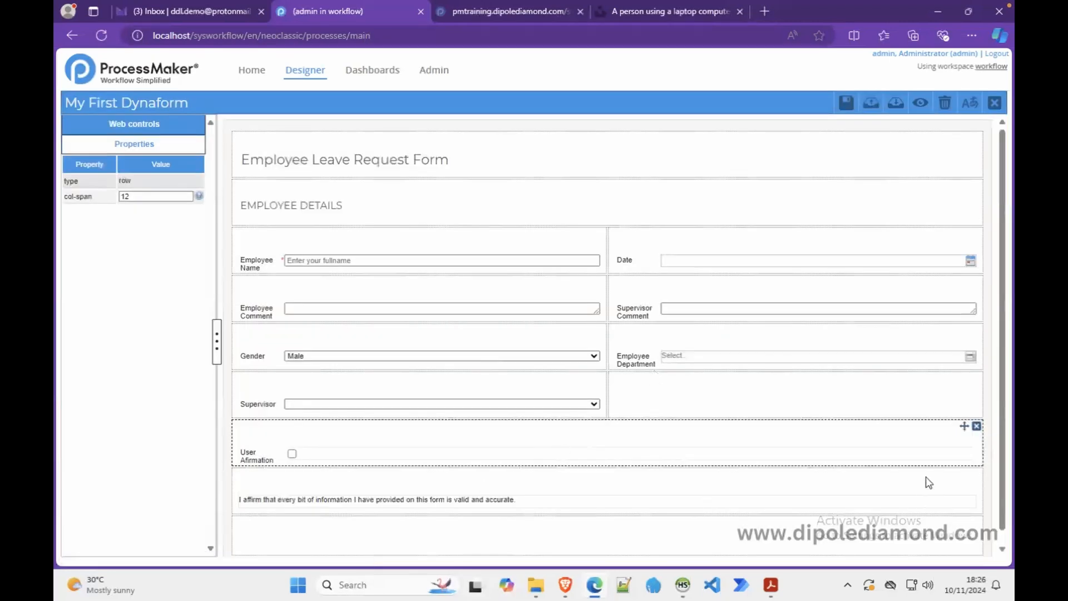
# - Move the affirmation label above User Afirmation, preview, and test ticking the checkbox
pyautogui.moveTo(964, 473); pyautogui.dragTo(961, 438)
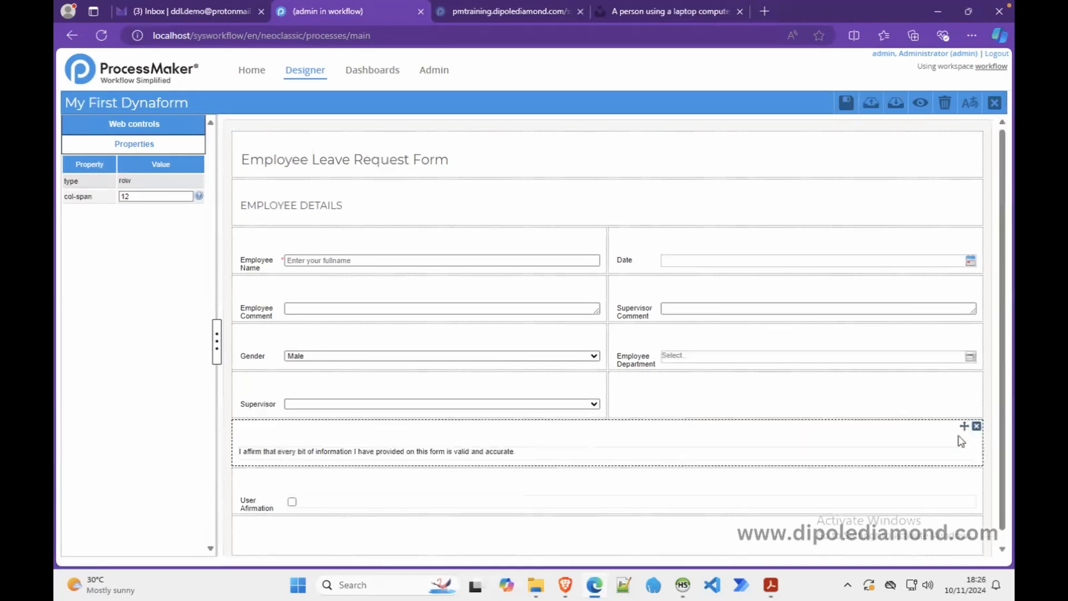
pyautogui.click(919, 105)
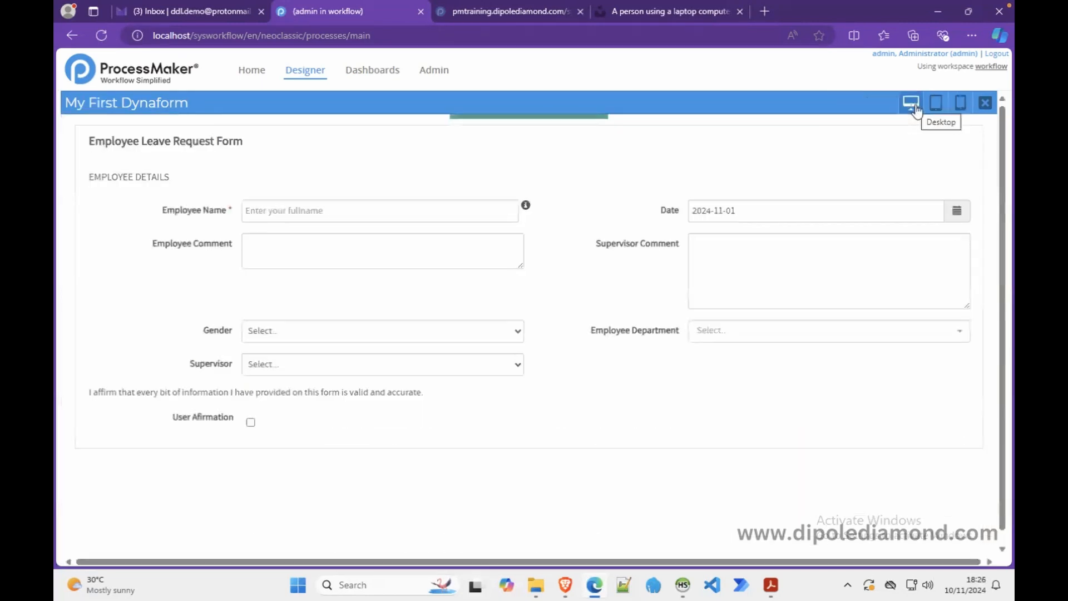
pyautogui.click(250, 423)
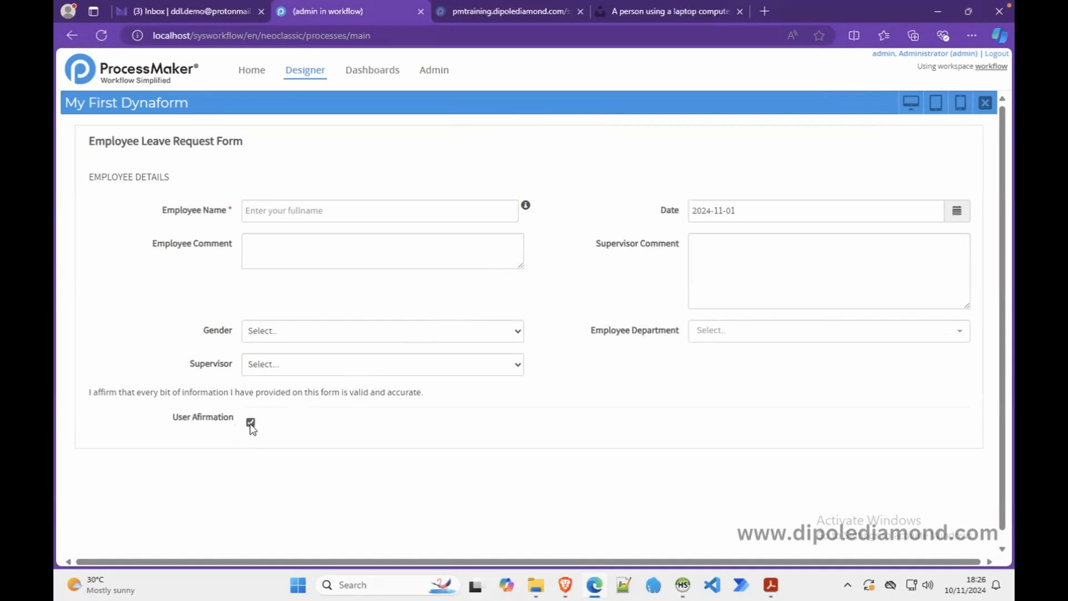
pyautogui.click(249, 424)
# - Back in the designer, make the User Afirmation checkbox's aria label visible
pyautogui.click(985, 103)
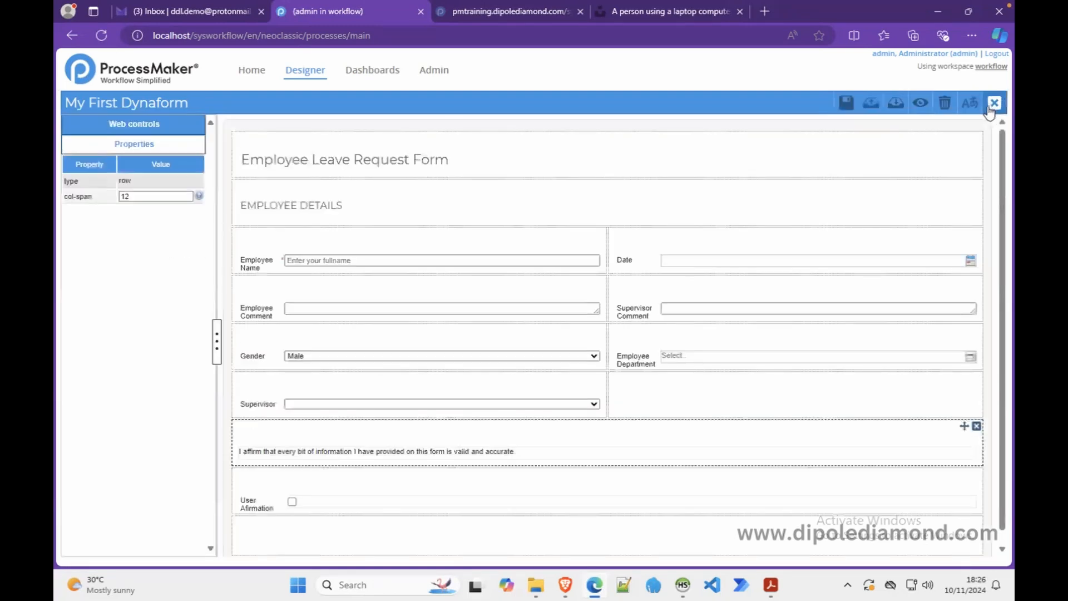
pyautogui.click(305, 504)
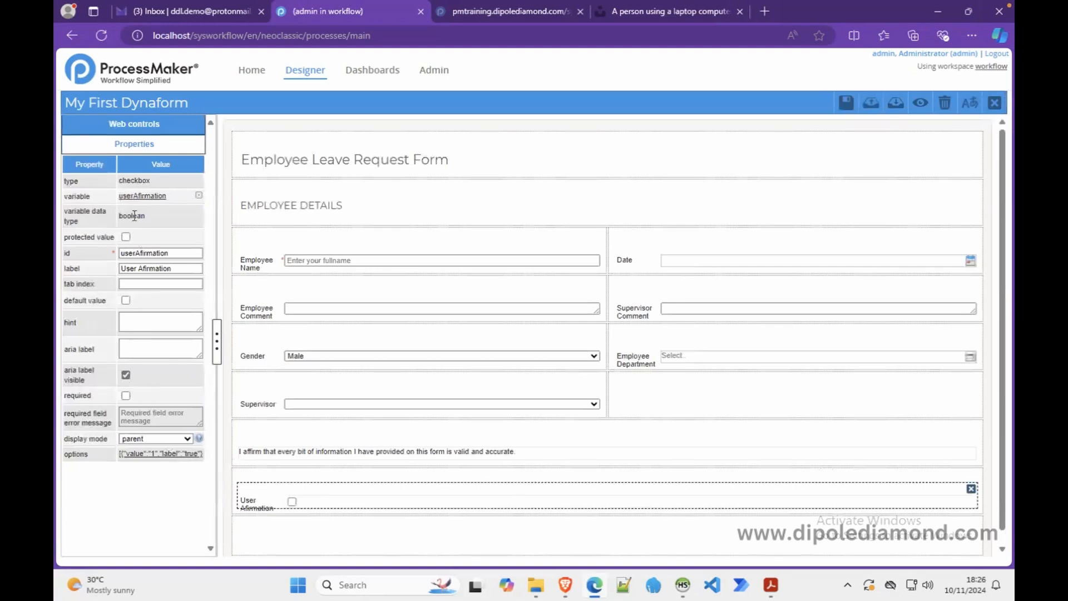
pyautogui.click(126, 374)
# - Review the checkbox's true and false options and close the options list without changes
pyautogui.click(163, 453)
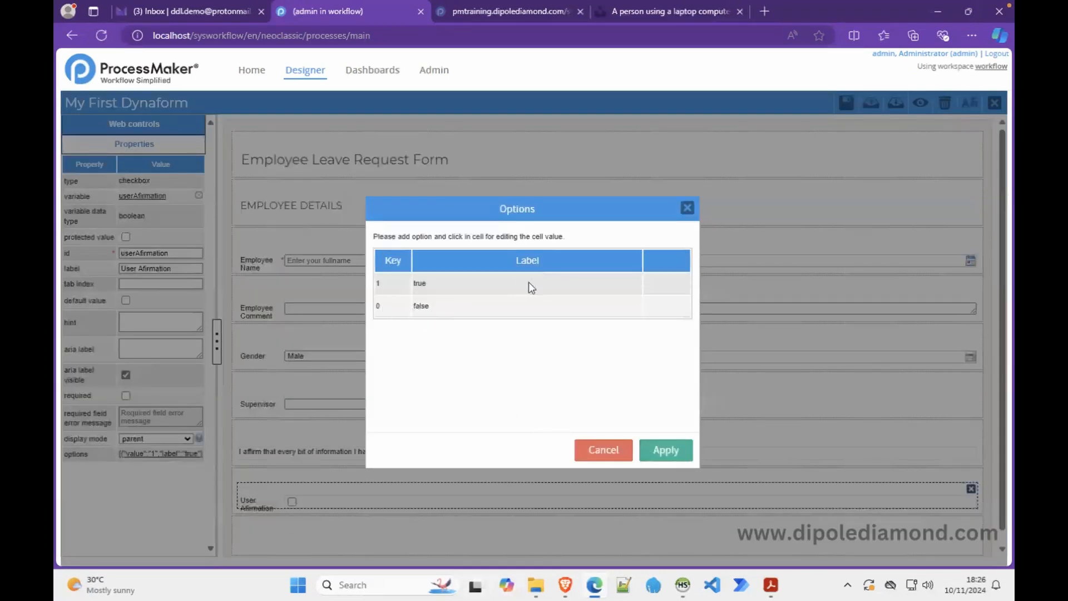
pyautogui.click(474, 282)
pyautogui.click(450, 304)
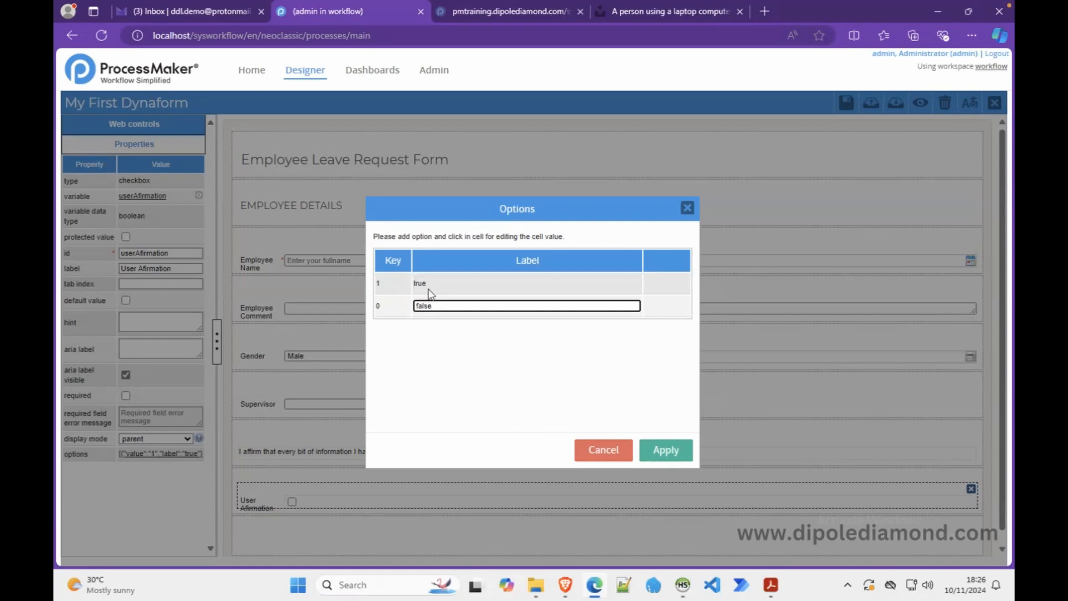
pyautogui.click(429, 283)
pyautogui.click(394, 310)
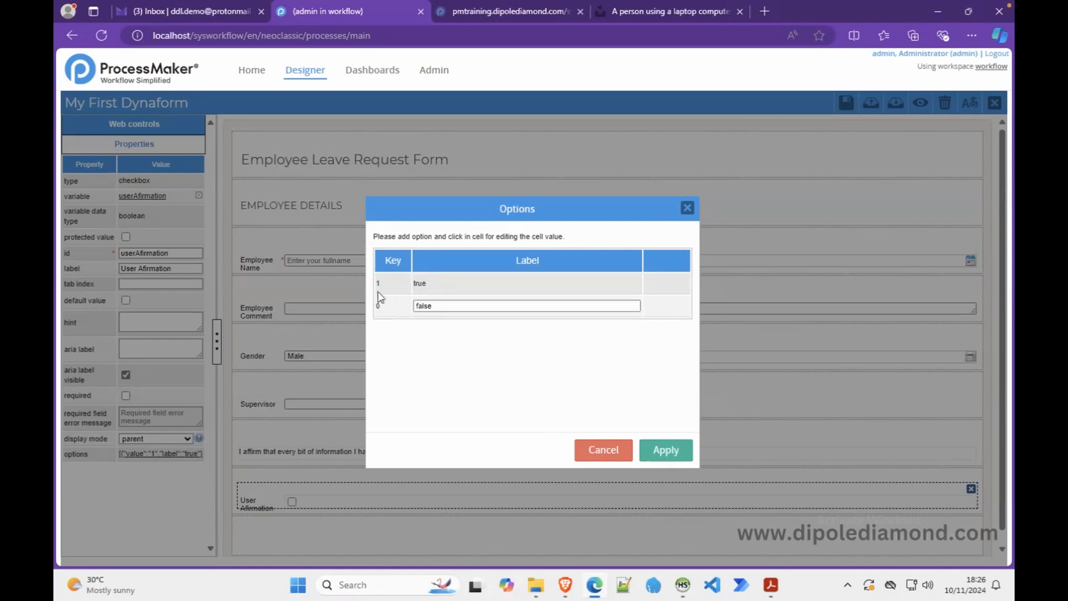
pyautogui.click(601, 450)
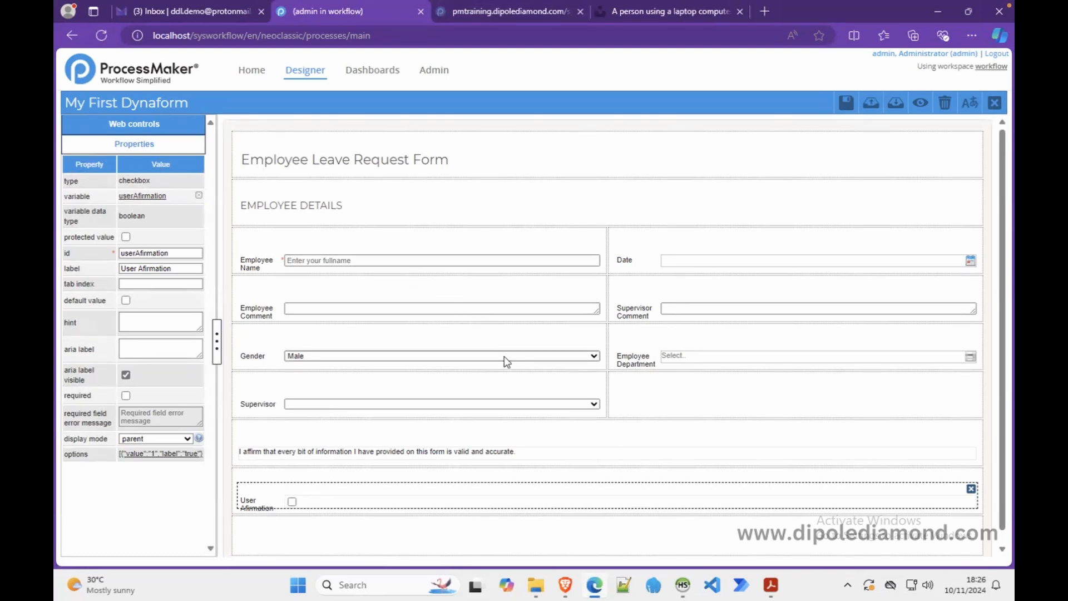
pyautogui.scroll(-1, 502, 358)
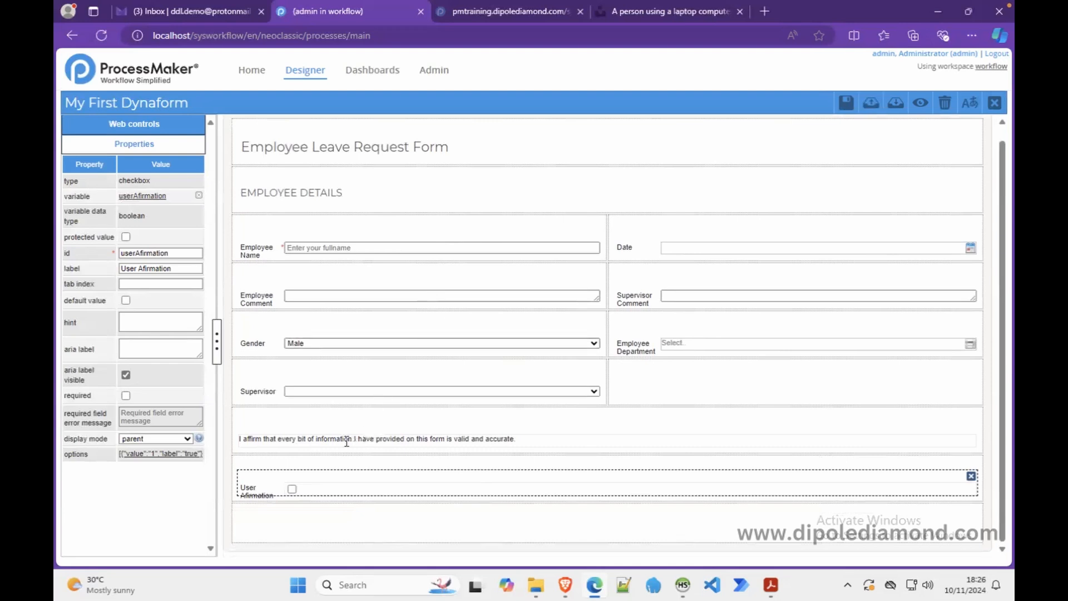
pyautogui.click(185, 124)
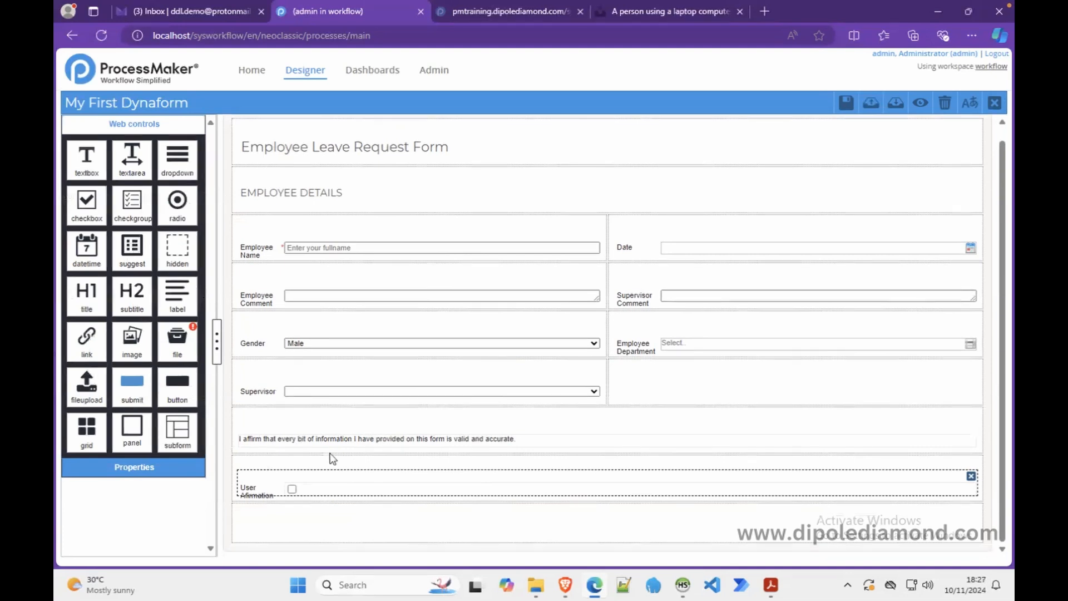
# - Add a checkbox group at the bottom of the form with new variable residentialCities
pyautogui.click(322, 487)
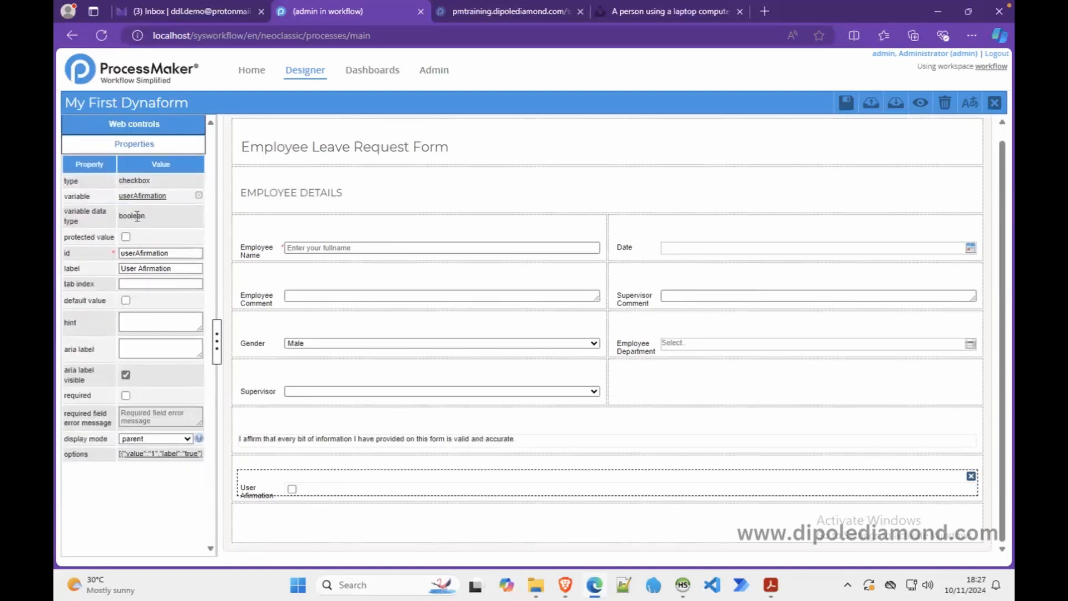
pyautogui.click(143, 126)
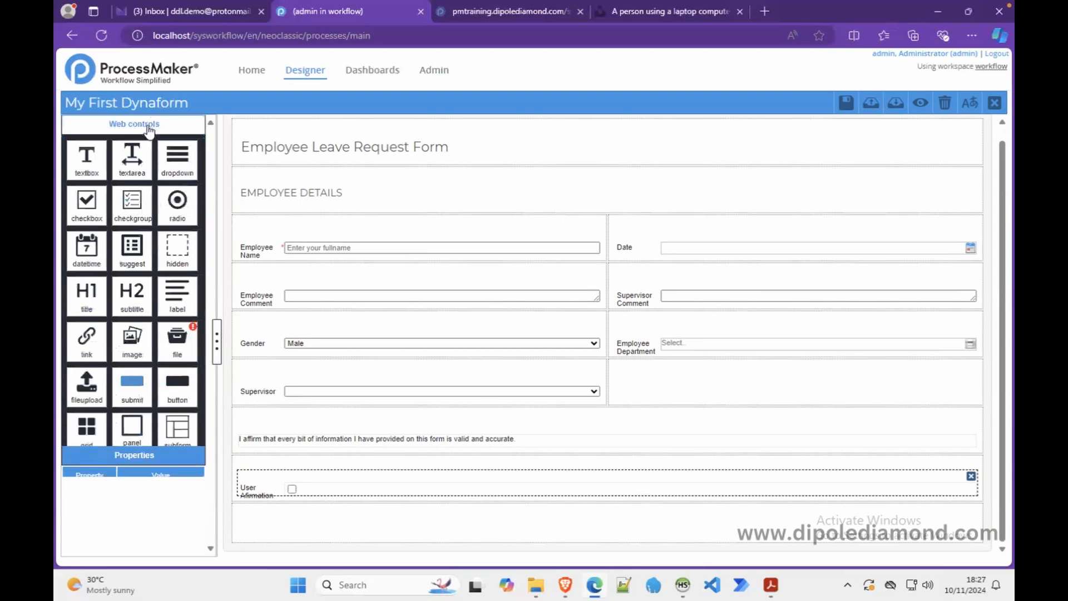
pyautogui.moveTo(135, 210); pyautogui.dragTo(337, 515)
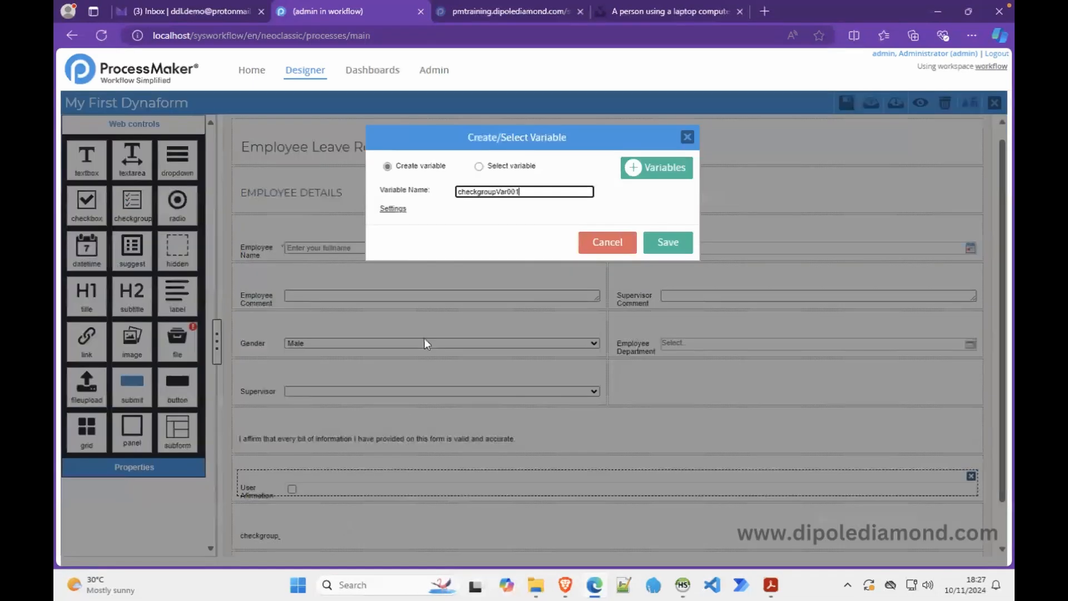
pyautogui.moveTo(531, 192); pyautogui.dragTo(451, 190)
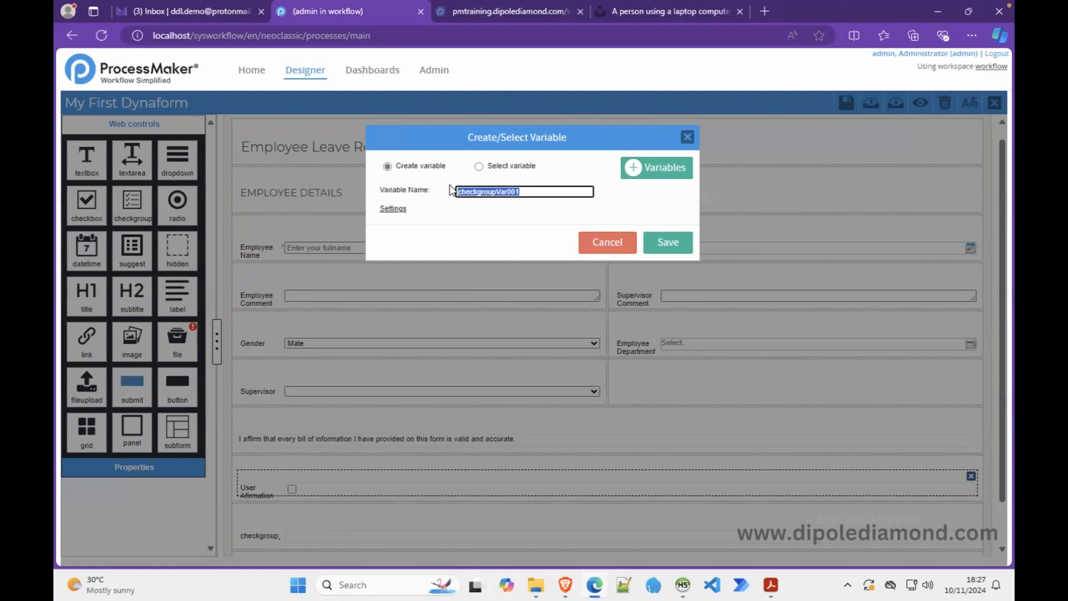
pyautogui.write('residentialCitie')
pyautogui.press('BackSpace')
pyautogui.press('BackSpace')
pyautogui.press('BackSpace')
pyautogui.write('ties')
pyautogui.click(668, 242)
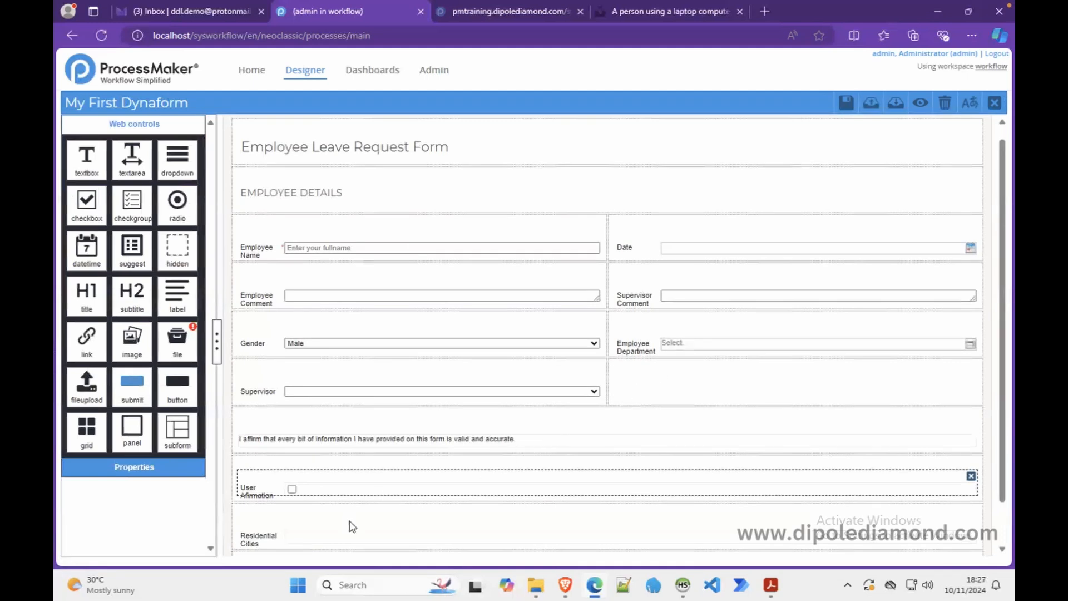
# - Give Residential Cities the options Abuja and Lagos, each with matching key and label
pyautogui.click(339, 540)
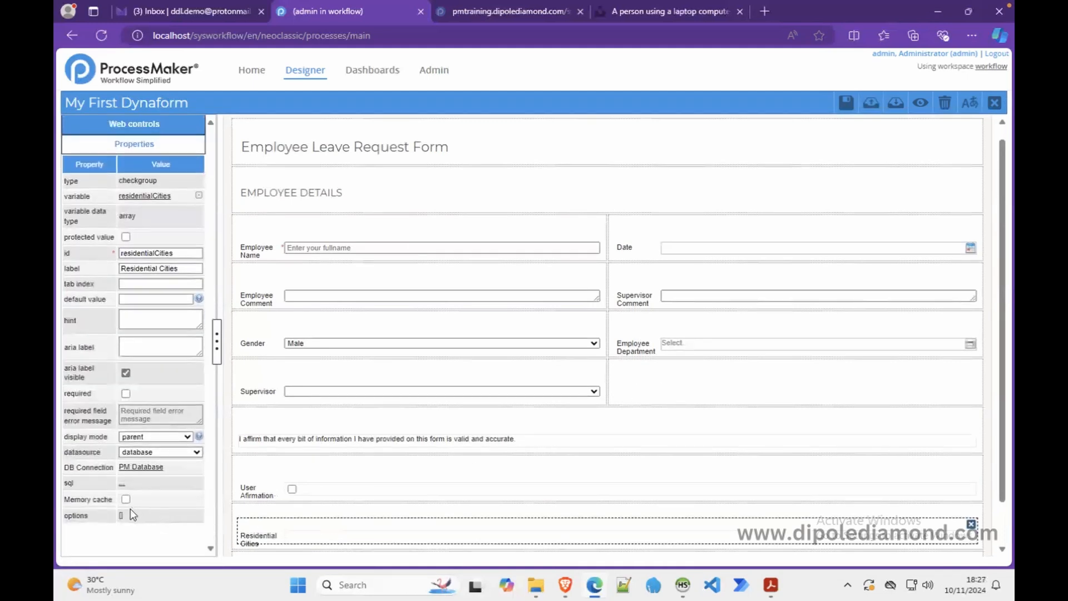
pyautogui.click(121, 517)
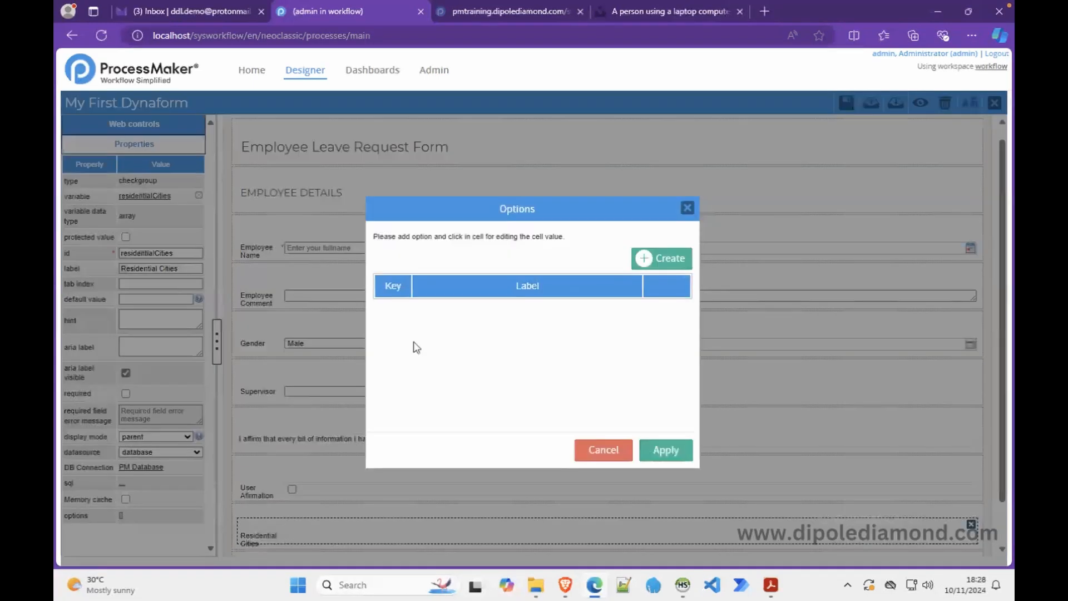
pyautogui.click(657, 264)
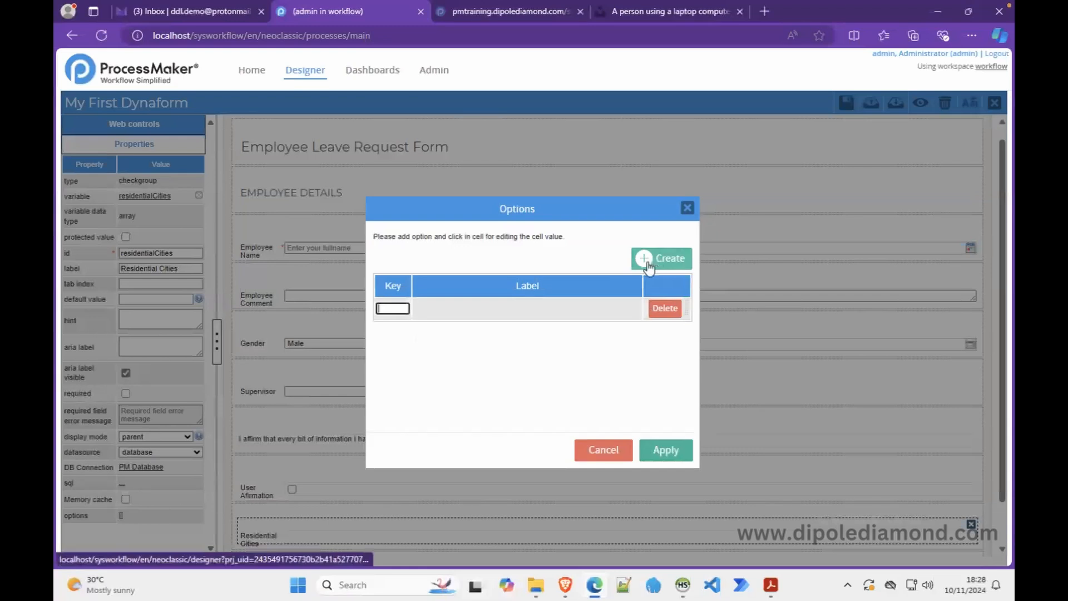
pyautogui.write('Abuja')
pyautogui.press('Tab')
pyautogui.write('Abuja')
pyautogui.press('Tab')
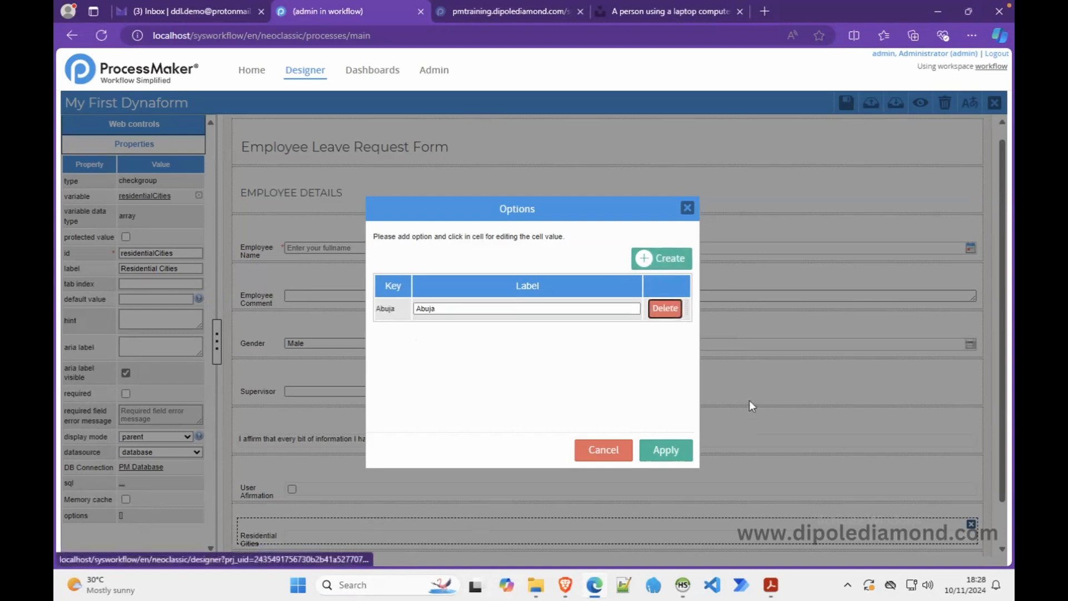
pyautogui.click(676, 265)
pyautogui.write('Lagos')
pyautogui.press('Tab')
pyautogui.write('Lagos')
# - Add Accra, Freetown and Cape Town options and apply the five city choices
pyautogui.click(676, 266)
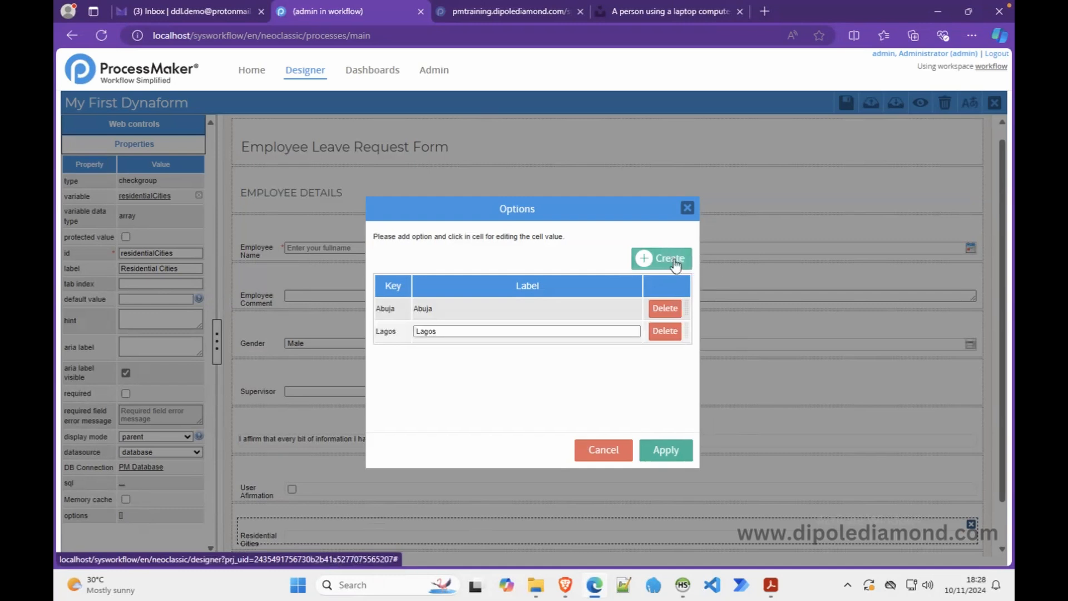
pyautogui.write('Accra')
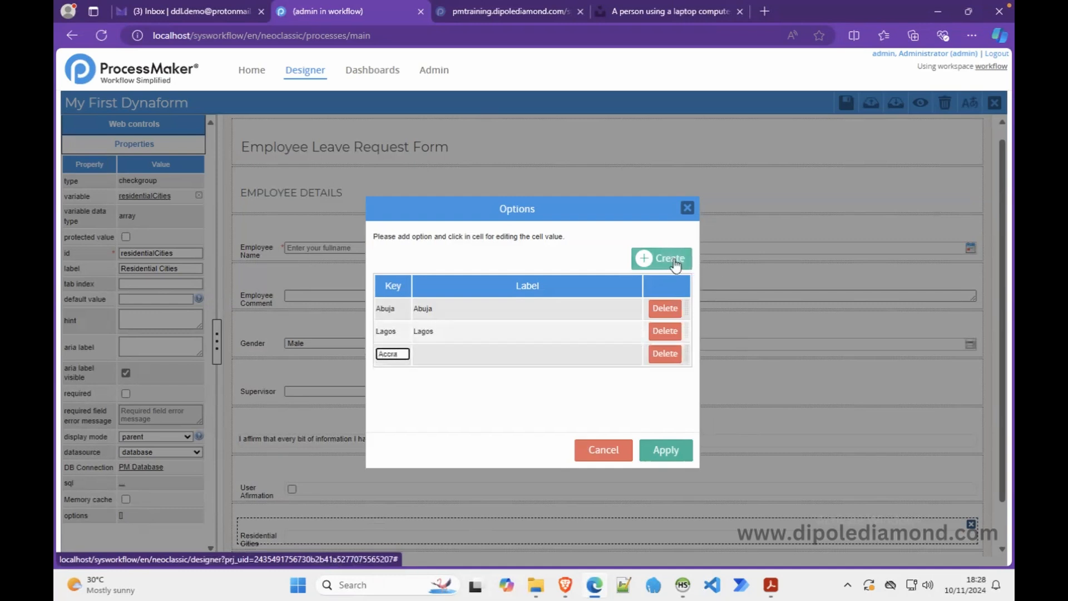
pyautogui.click(564, 352)
pyautogui.write('Accra')
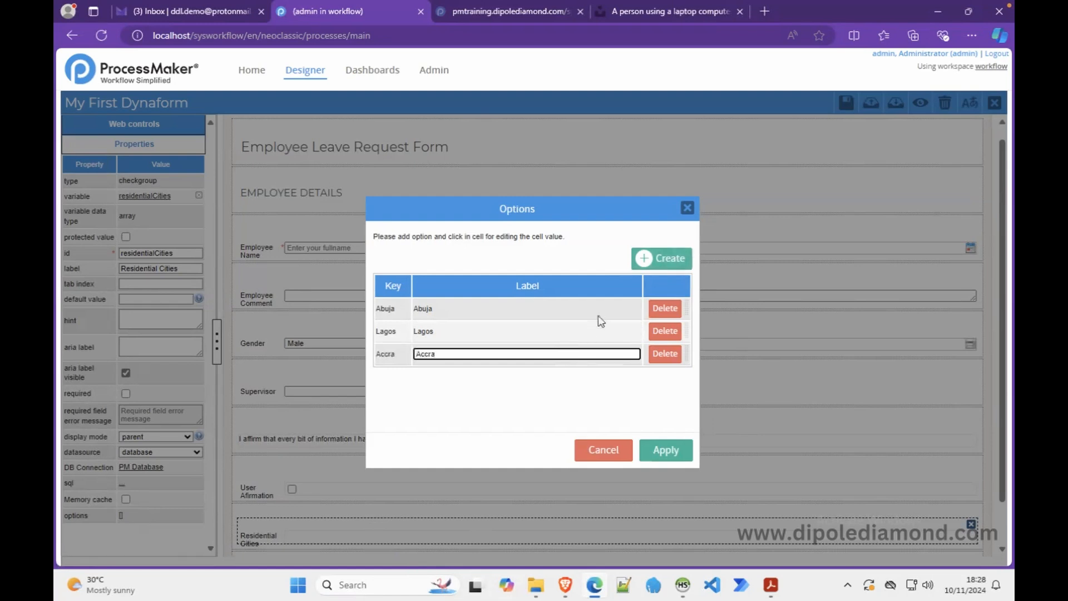
pyautogui.click(649, 266)
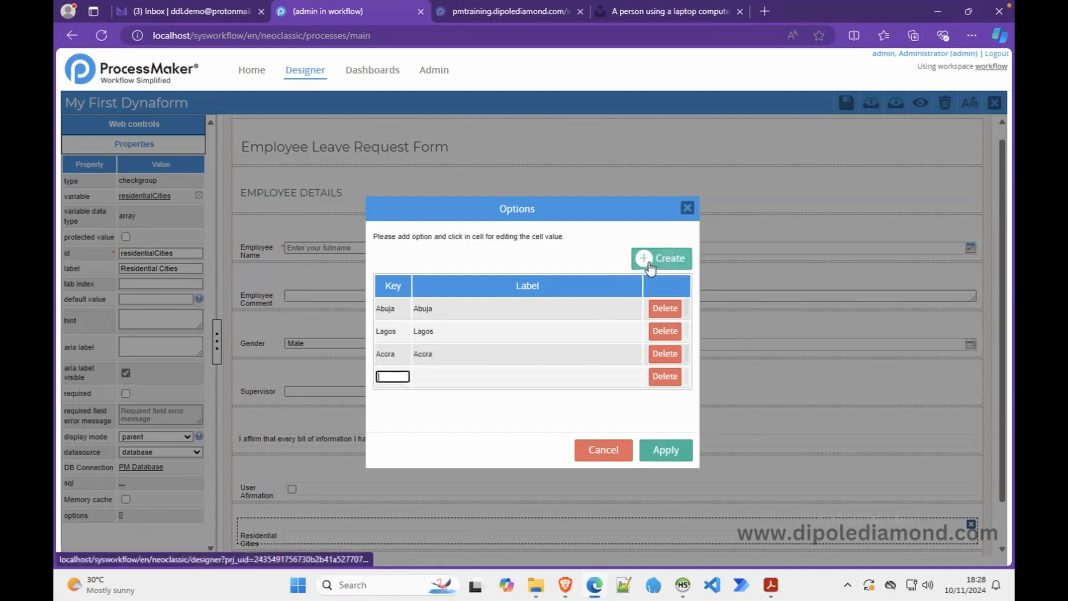
pyautogui.write('Fieetown')
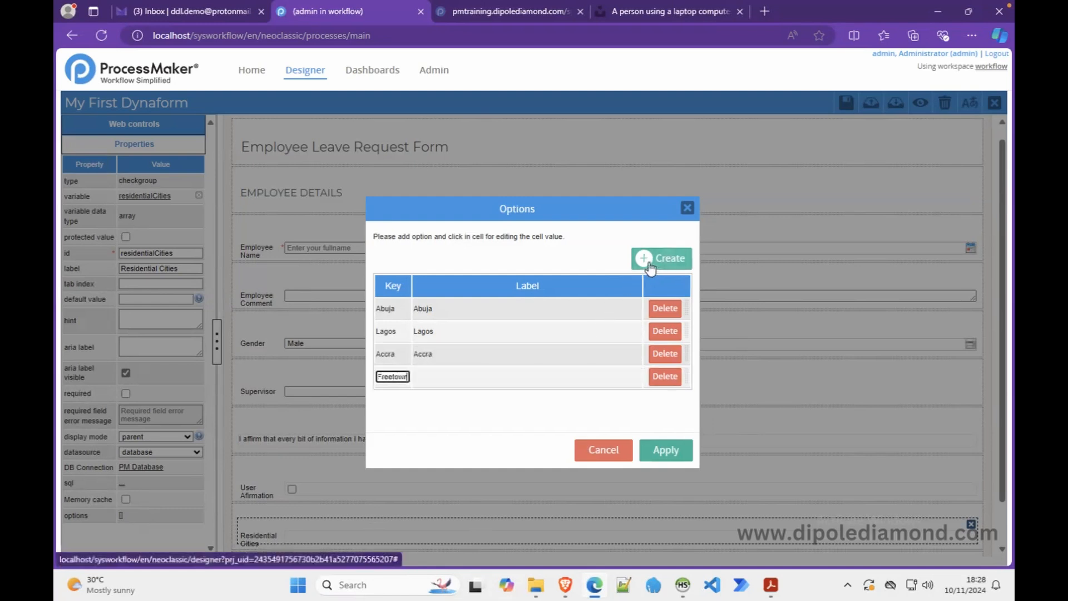
pyautogui.click(480, 377)
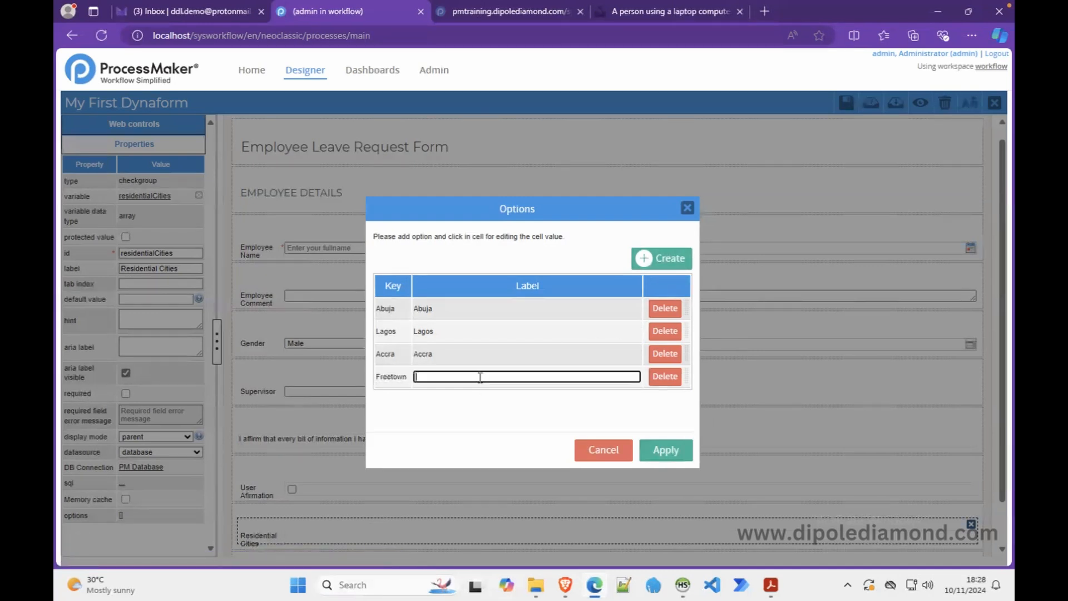
pyautogui.write('Freetown')
pyautogui.click(644, 258)
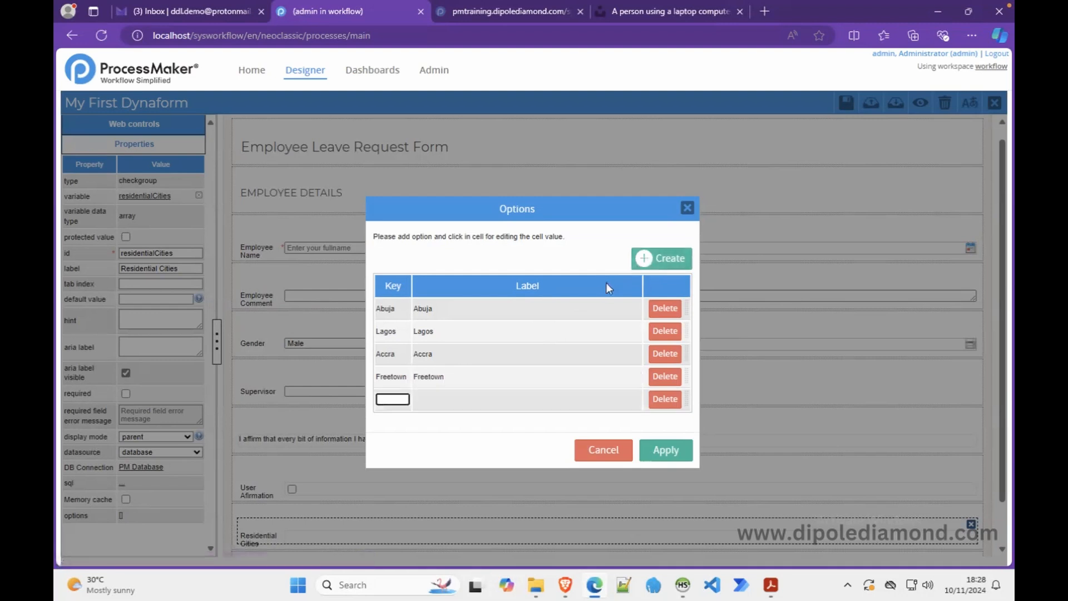
pyautogui.write('Cape Town')
pyautogui.click(502, 395)
pyautogui.write('Cape Town')
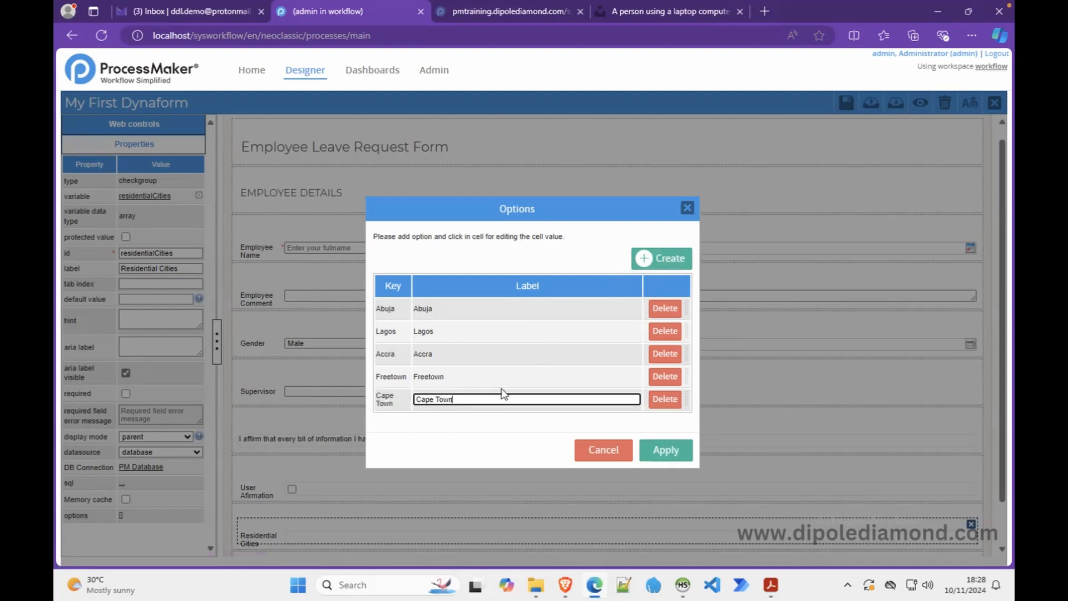
pyautogui.click(677, 451)
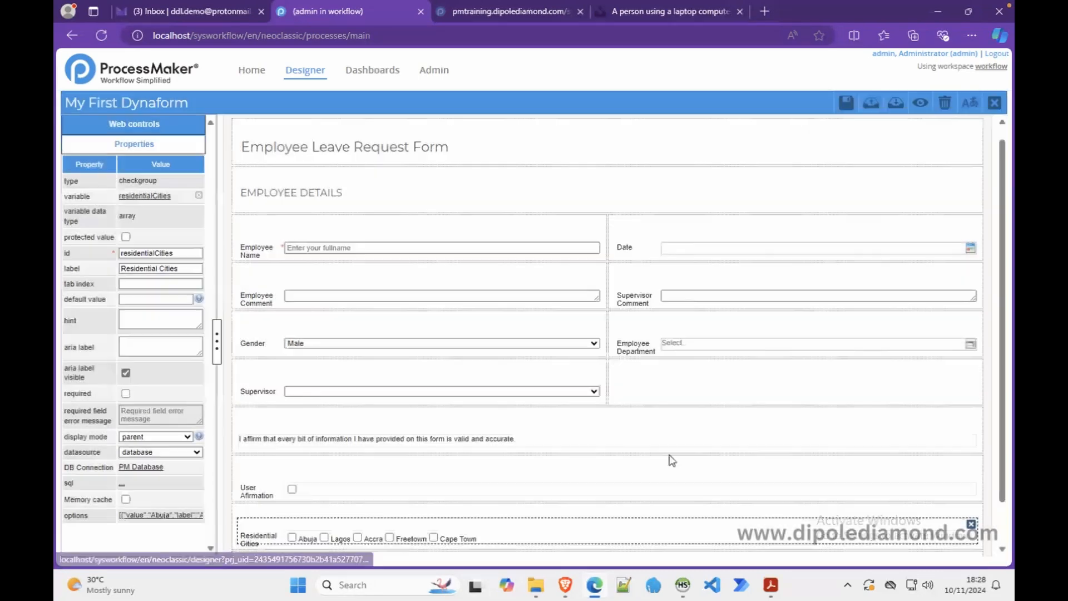
pyautogui.click(920, 102)
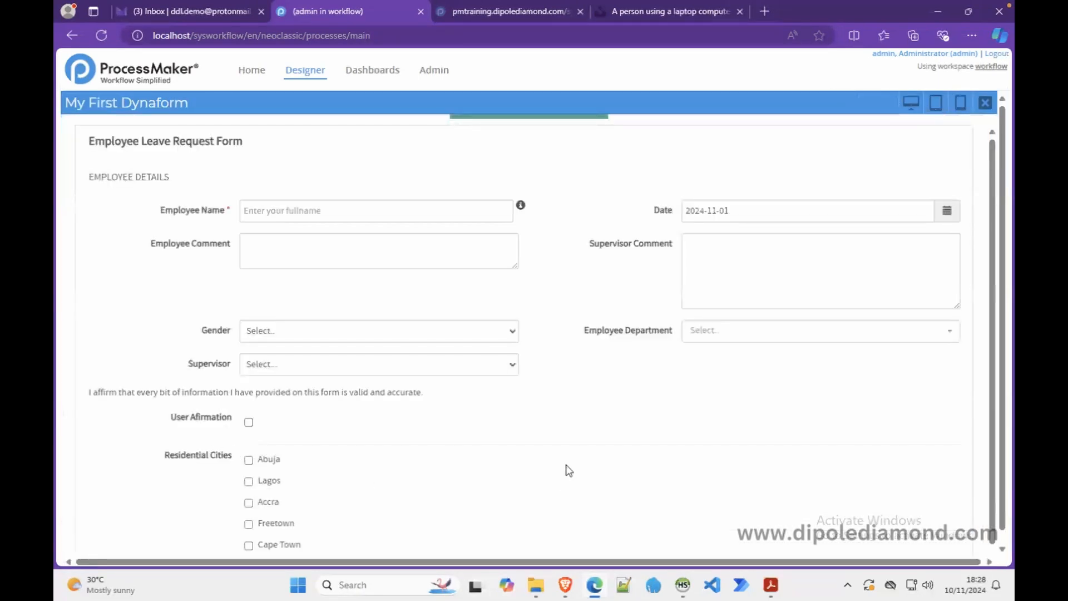
pyautogui.scroll(-1, 567, 469)
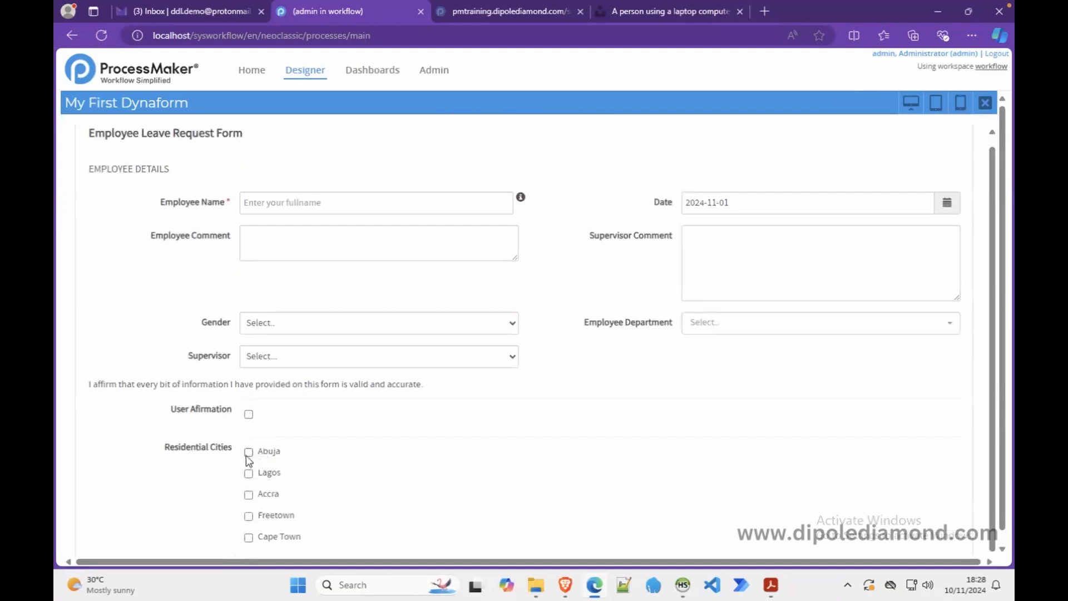
pyautogui.click(249, 452)
pyautogui.click(249, 516)
pyautogui.click(985, 102)
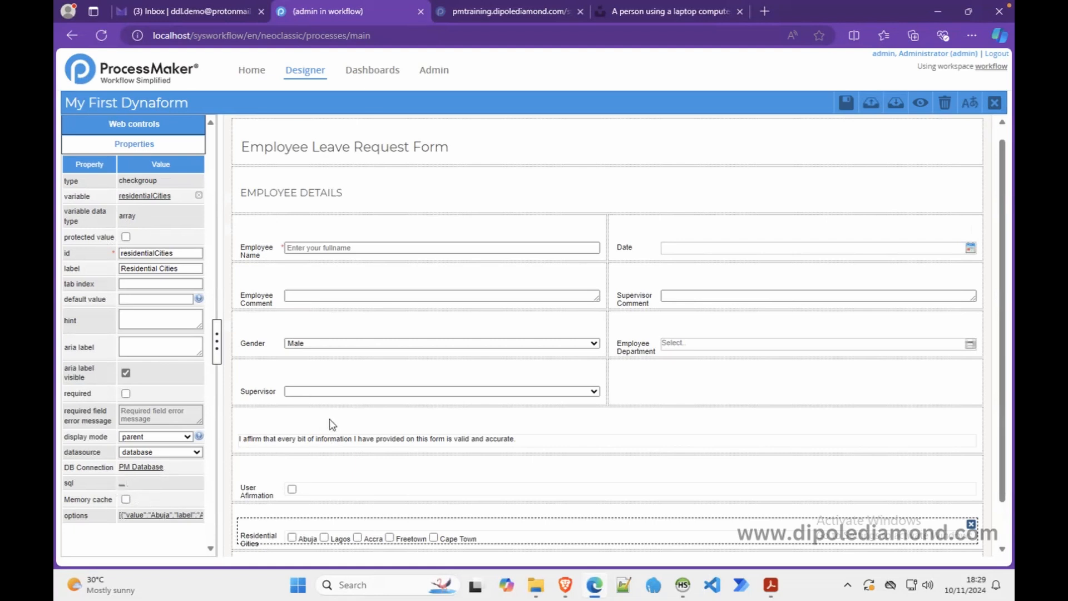
# - Place a radio field beside Supervisor and save it with new variable workCities
pyautogui.click(134, 124)
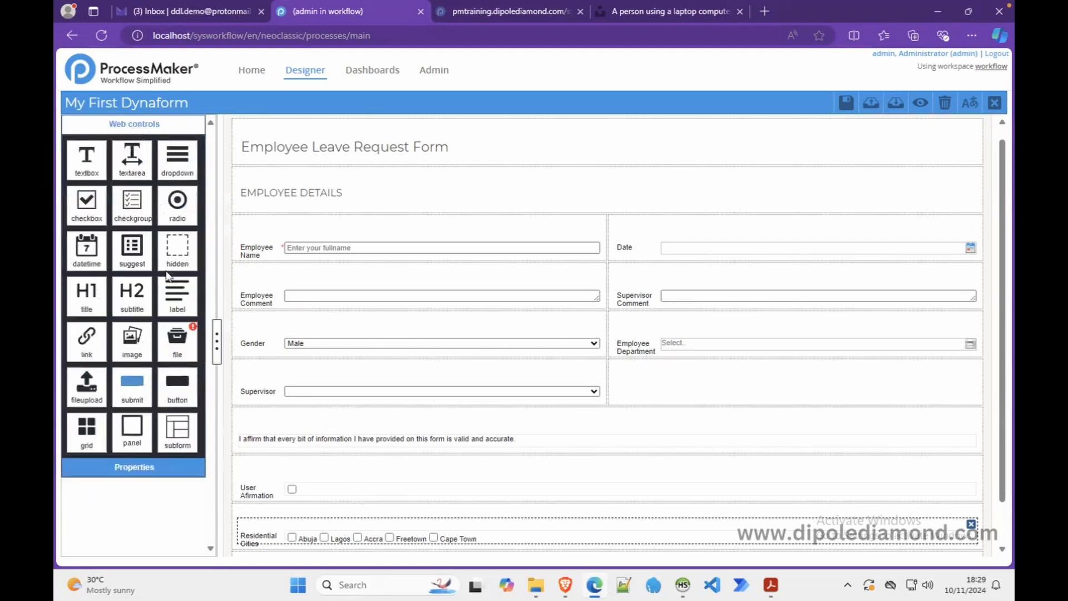
pyautogui.moveTo(176, 207); pyautogui.dragTo(650, 387)
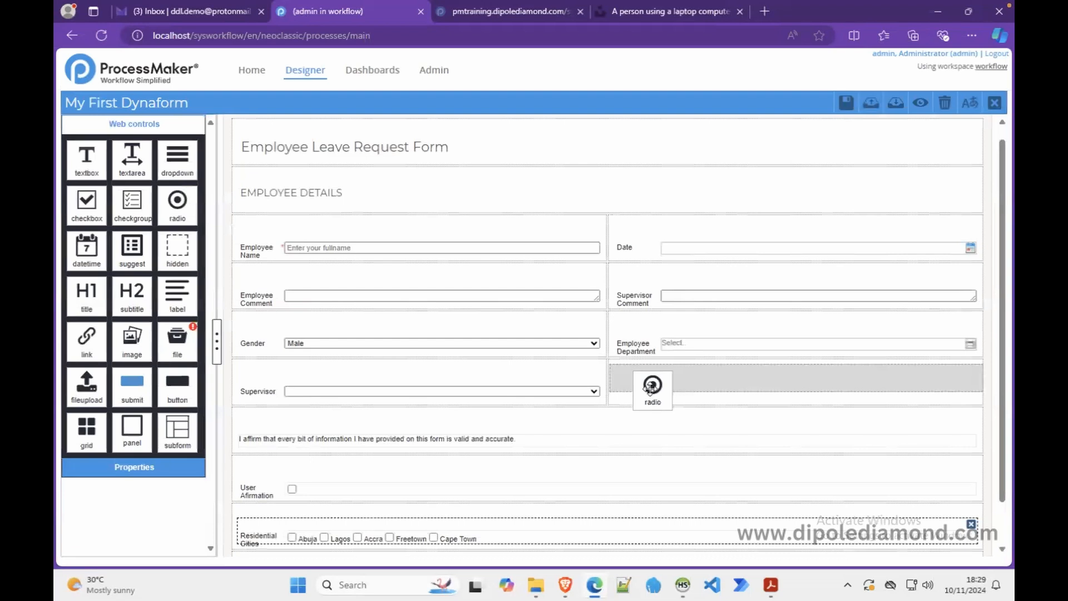
pyautogui.moveTo(649, 388); pyautogui.dragTo(650, 388)
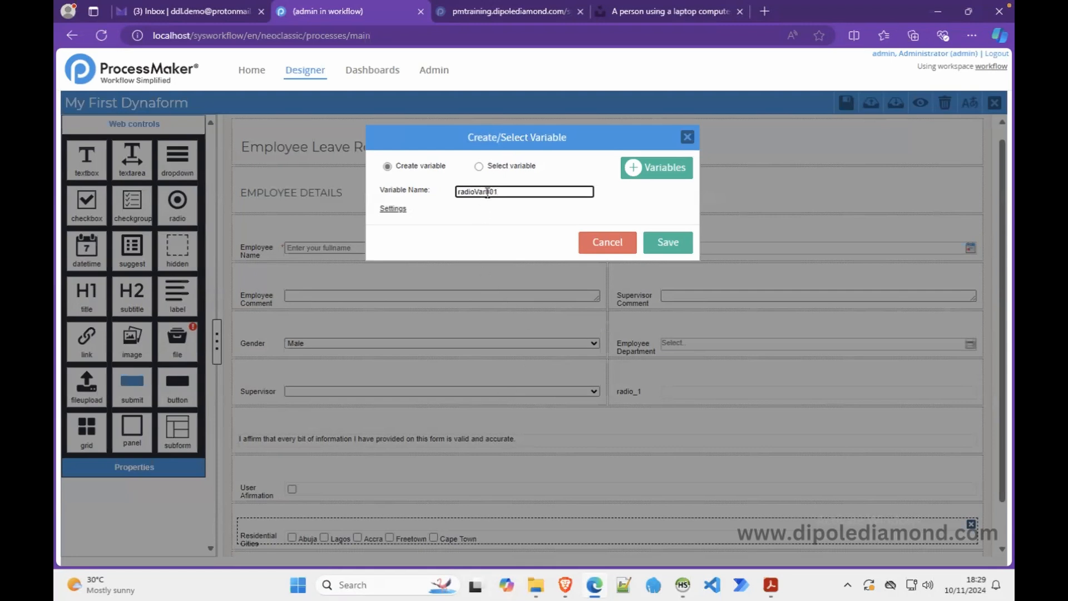
pyautogui.moveTo(504, 191); pyautogui.dragTo(434, 193)
pyautogui.write('userC')
pyautogui.press('BackSpace')
pyautogui.press('BackSpace')
pyautogui.press('BackSpace')
pyautogui.press('BackSpace')
pyautogui.press('BackSpace')
pyautogui.write('workCities')
pyautogui.click(669, 248)
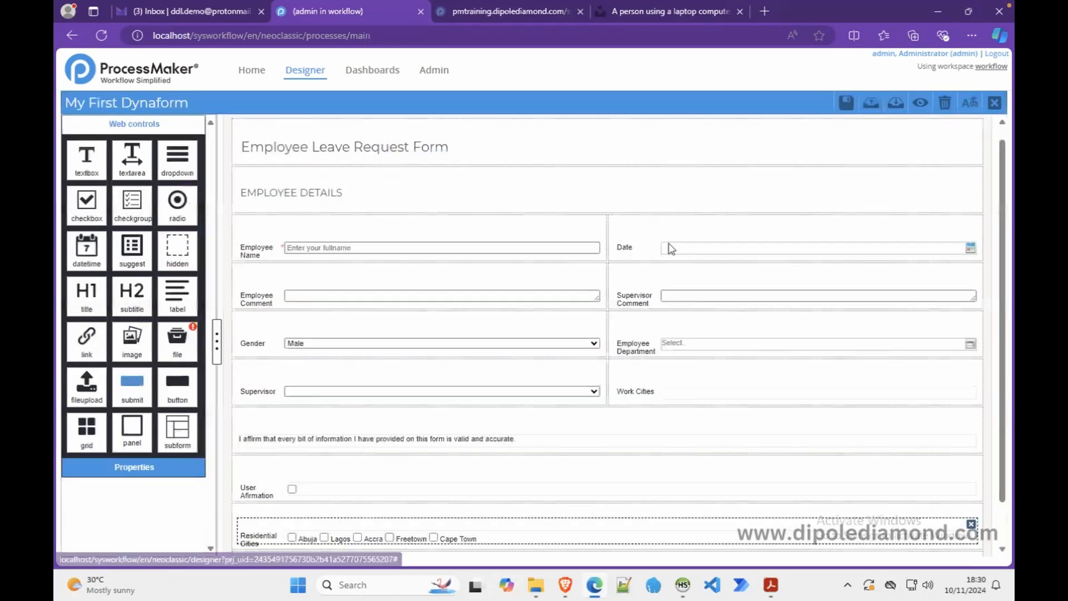
pyautogui.click(676, 394)
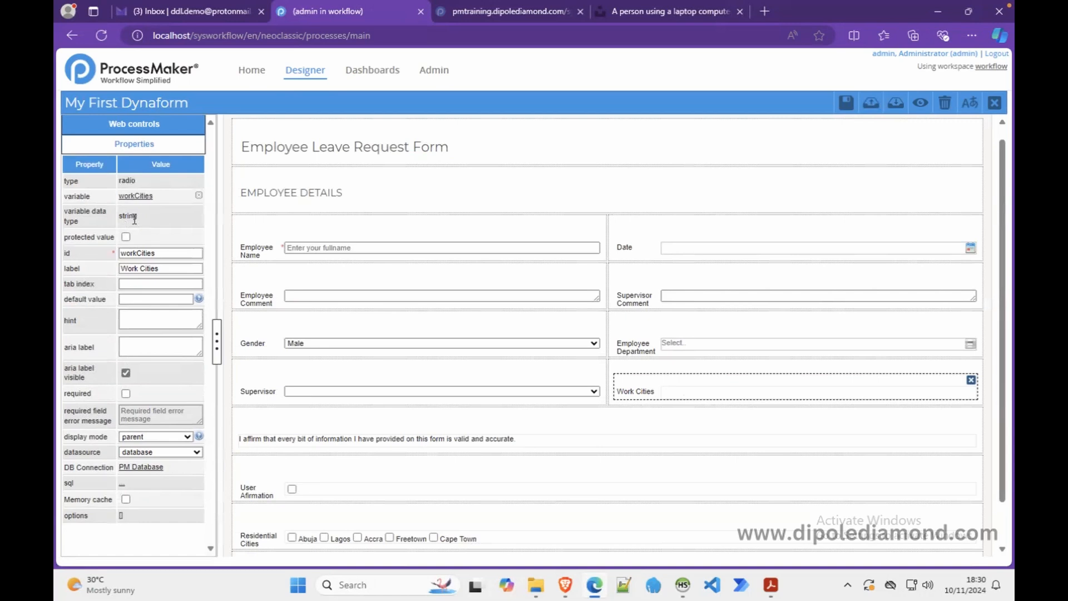
# - Add New York and London options to Work Cities, each with matching key and label
pyautogui.click(121, 515)
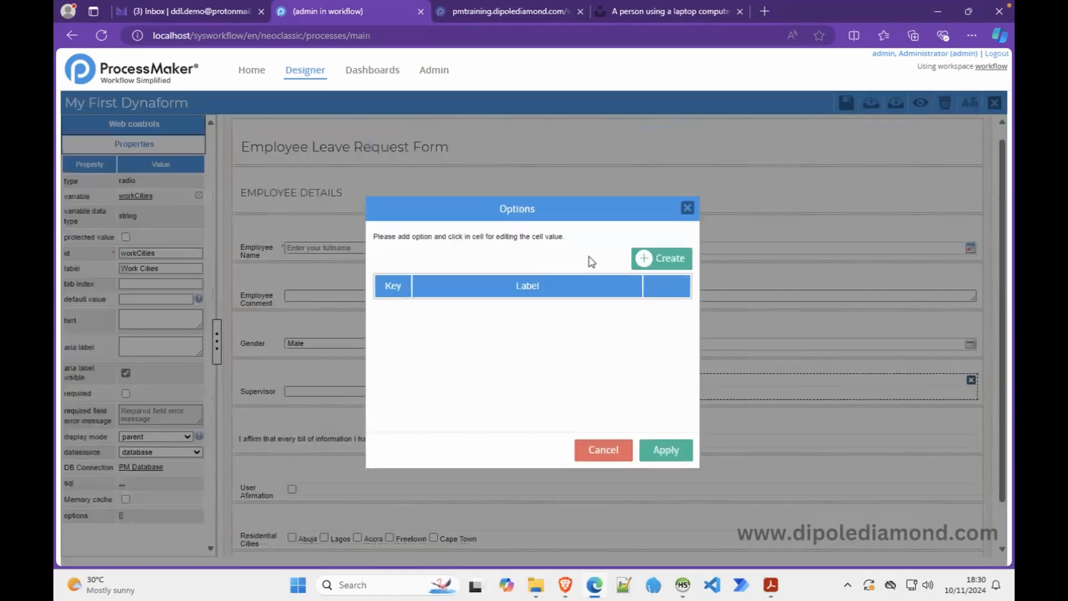
pyautogui.click(644, 257)
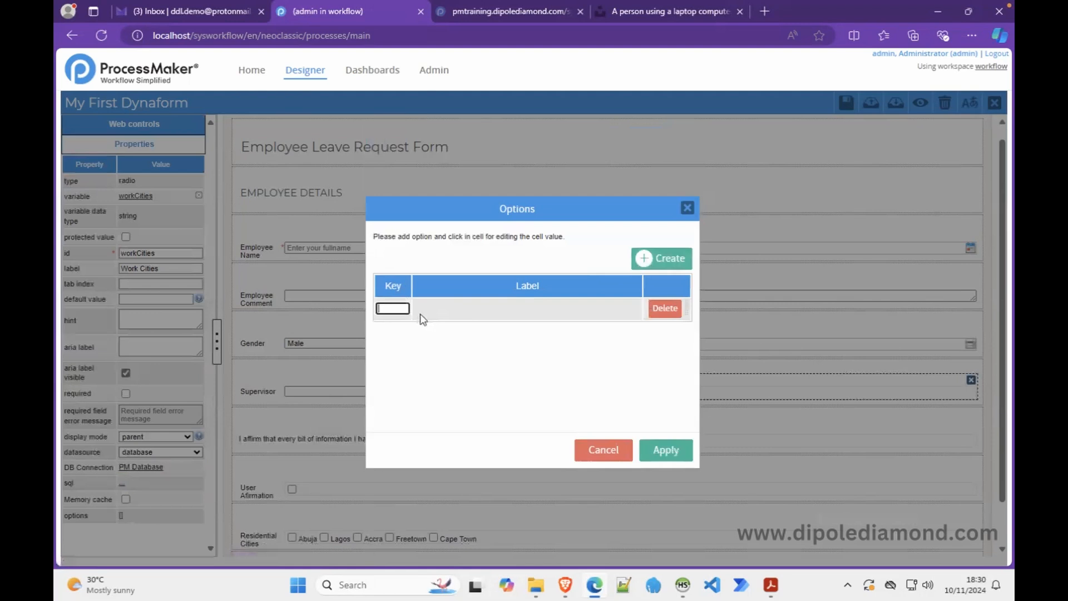
pyautogui.write('New York')
pyautogui.click(428, 307)
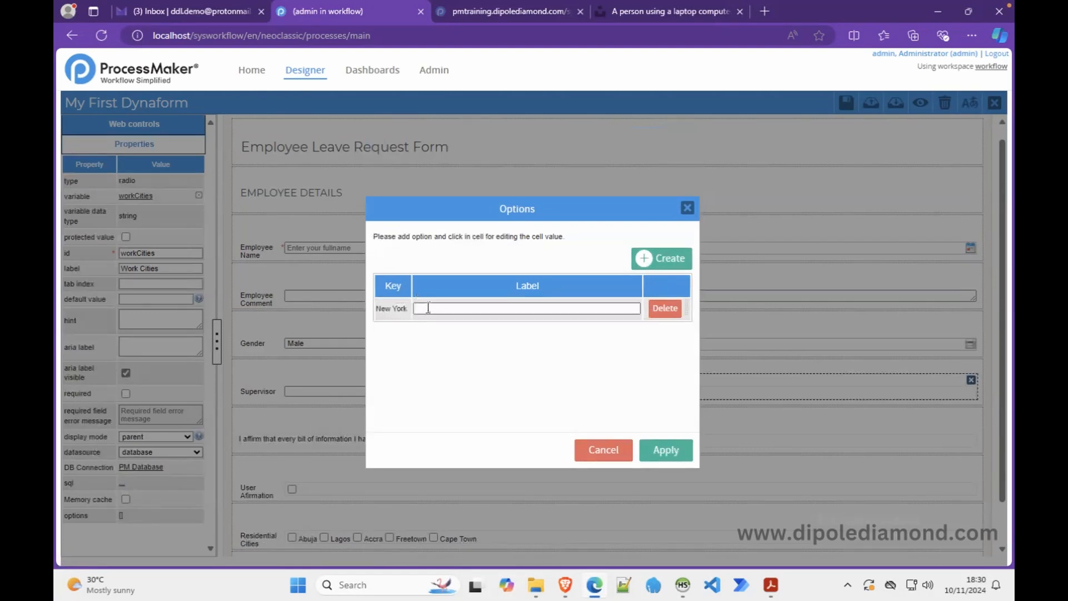
pyautogui.write('New York')
pyautogui.click(660, 260)
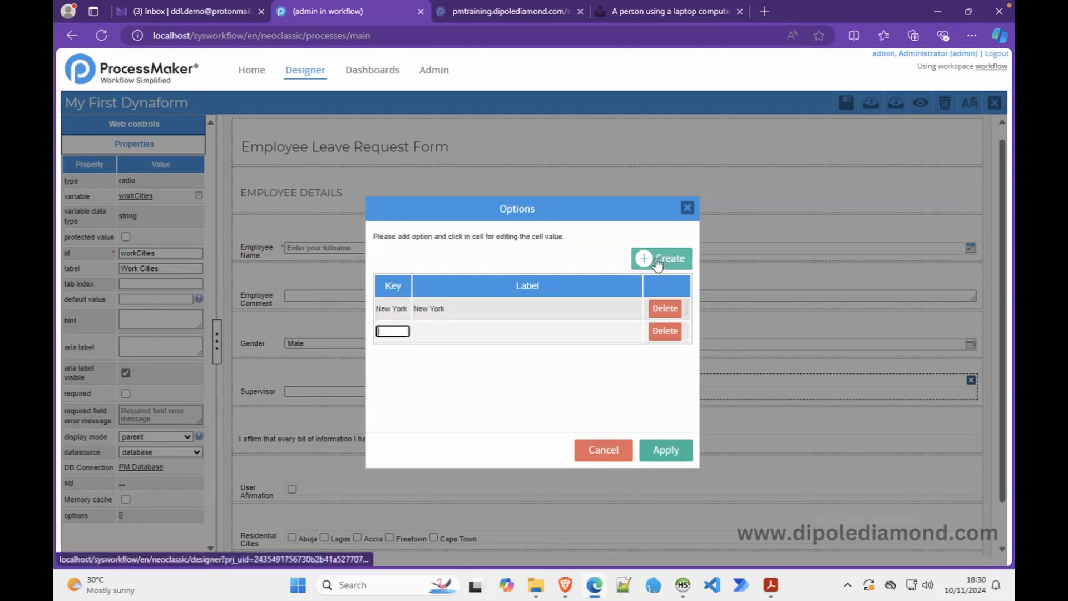
pyautogui.write('London')
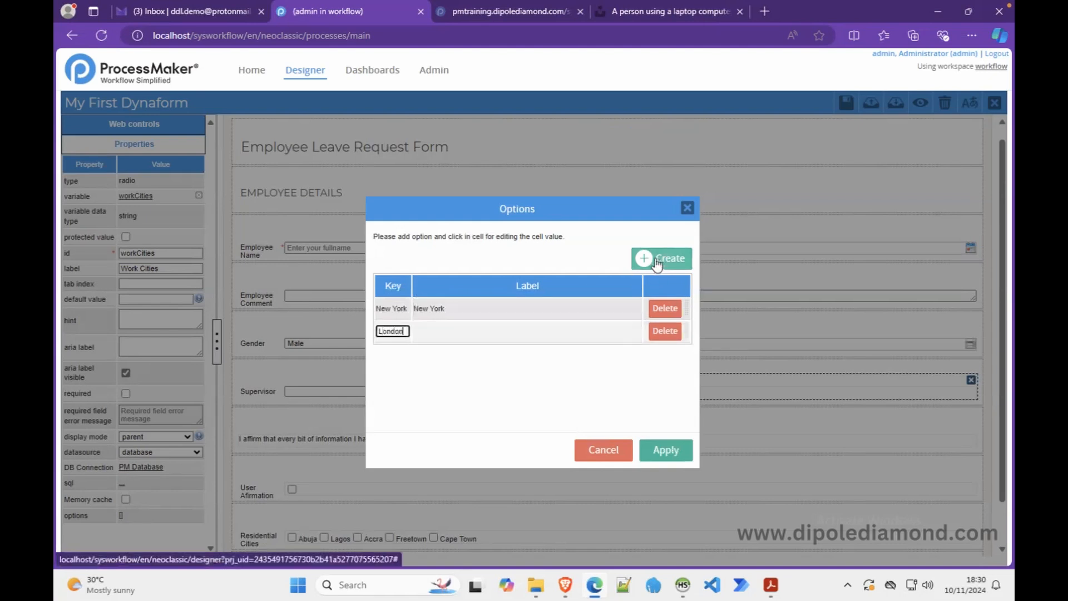
pyautogui.click(545, 332)
pyautogui.write('London')
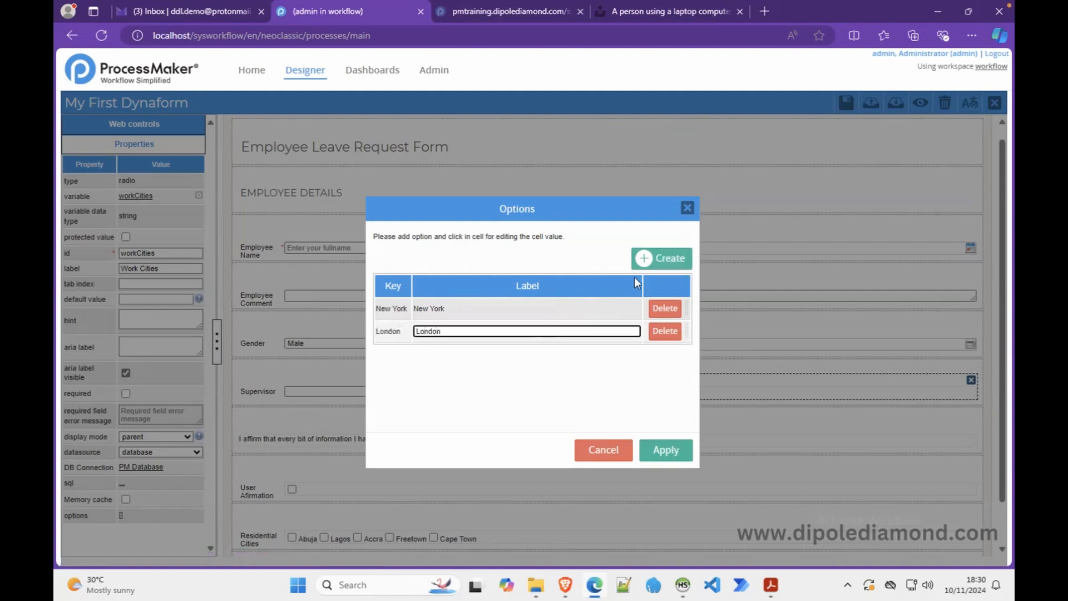
# - Add Berlin and Toronto options, then apply the four city choices
pyautogui.click(637, 259)
pyautogui.write('Berlin')
pyautogui.click(529, 350)
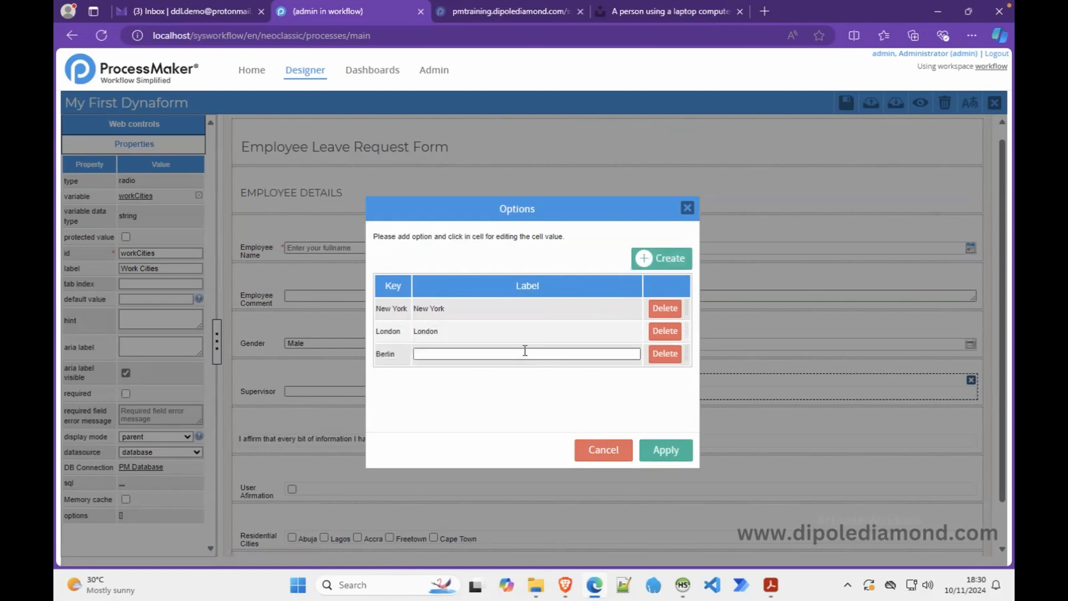
pyautogui.write('Berlin')
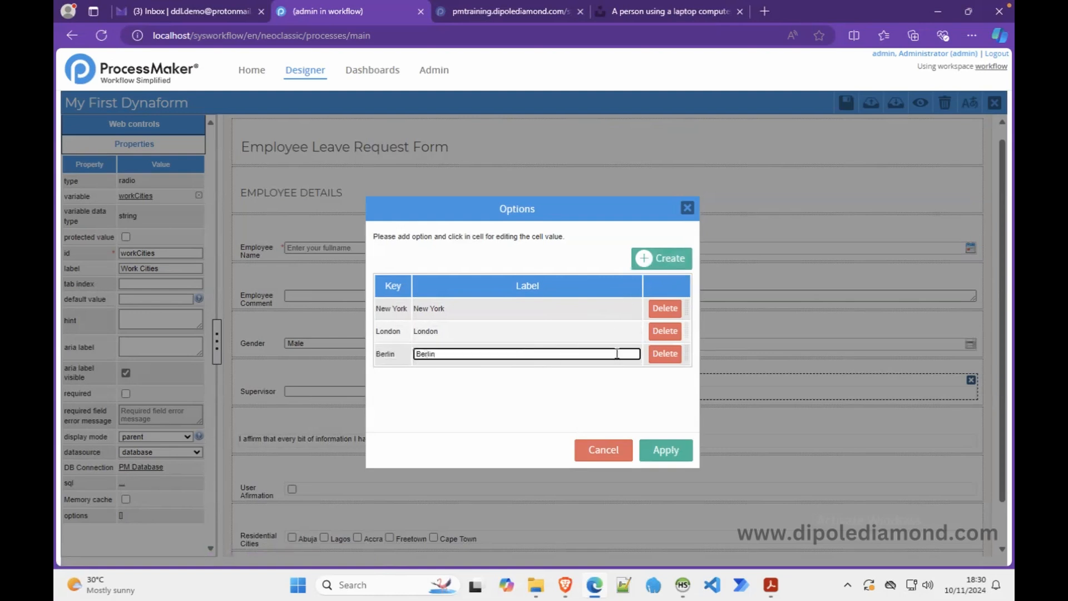
pyautogui.click(667, 265)
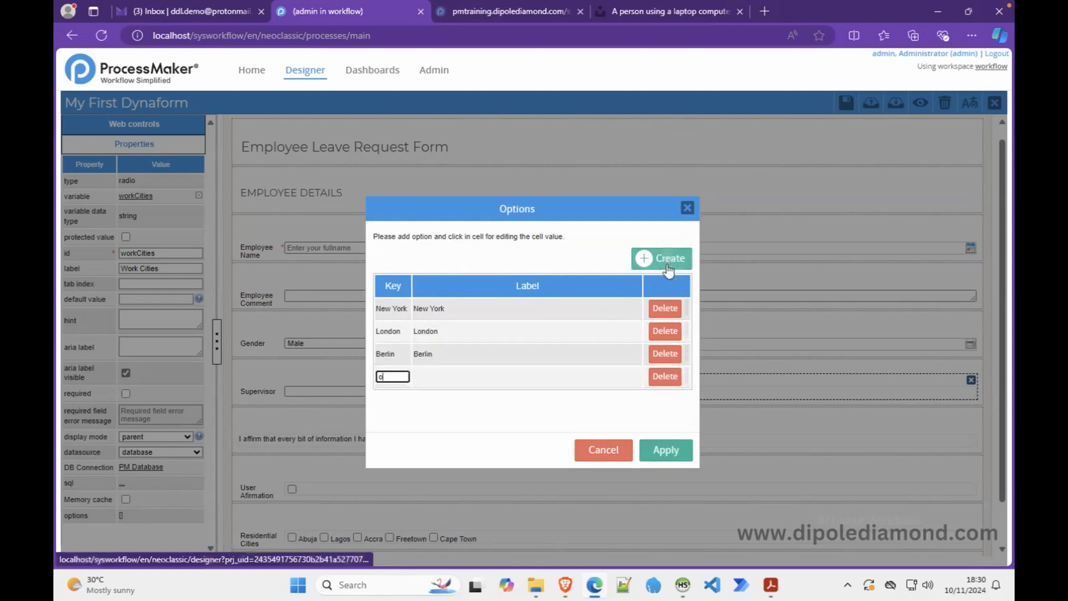
pyautogui.press('BackSpace')
pyautogui.write('Toronto')
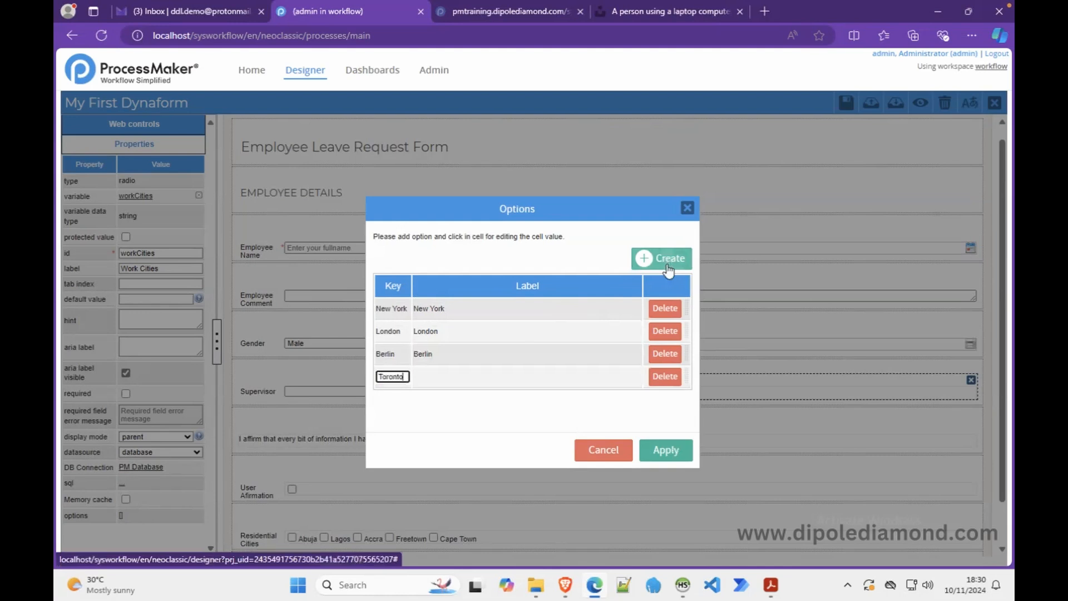
pyautogui.hotkey('ctrl', 'a')
pyautogui.hotkey('ctrl', 'c')
pyautogui.press('Tab')
pyautogui.hotkey('ctrl', 'v')
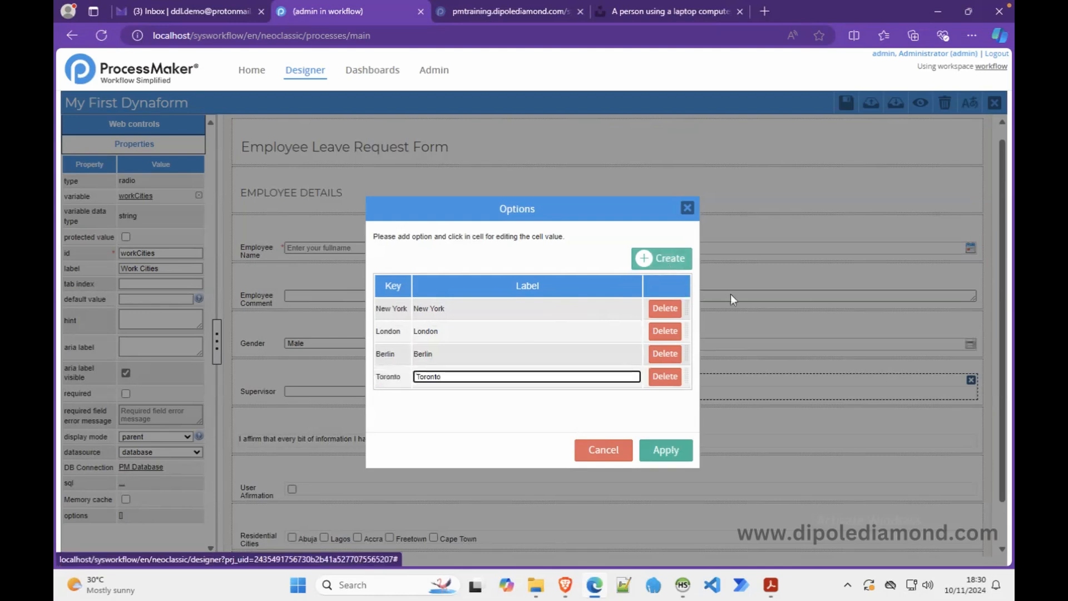
pyautogui.click(646, 454)
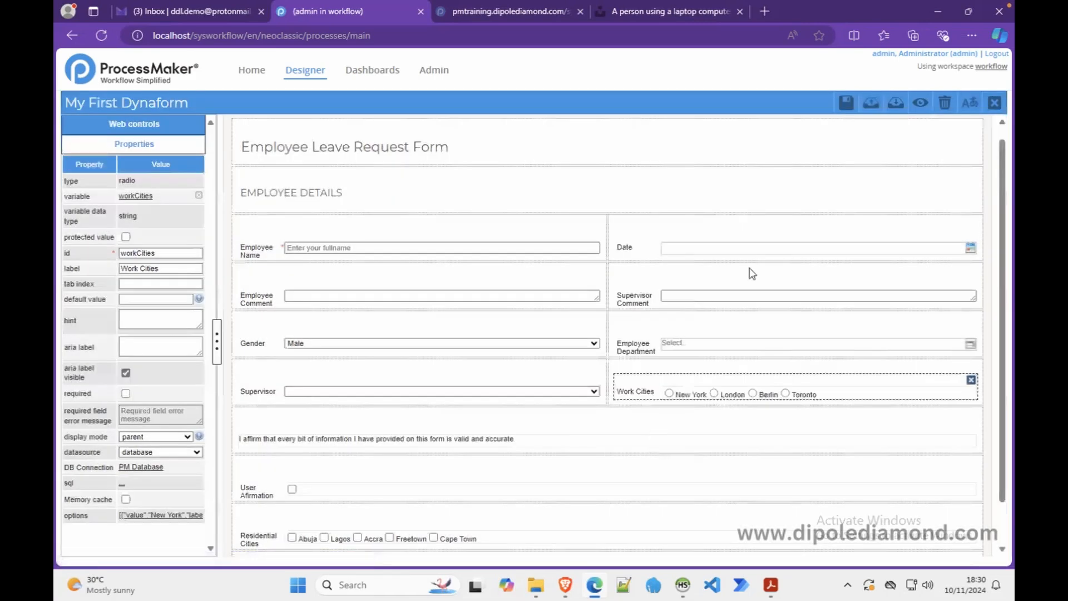
pyautogui.click(919, 104)
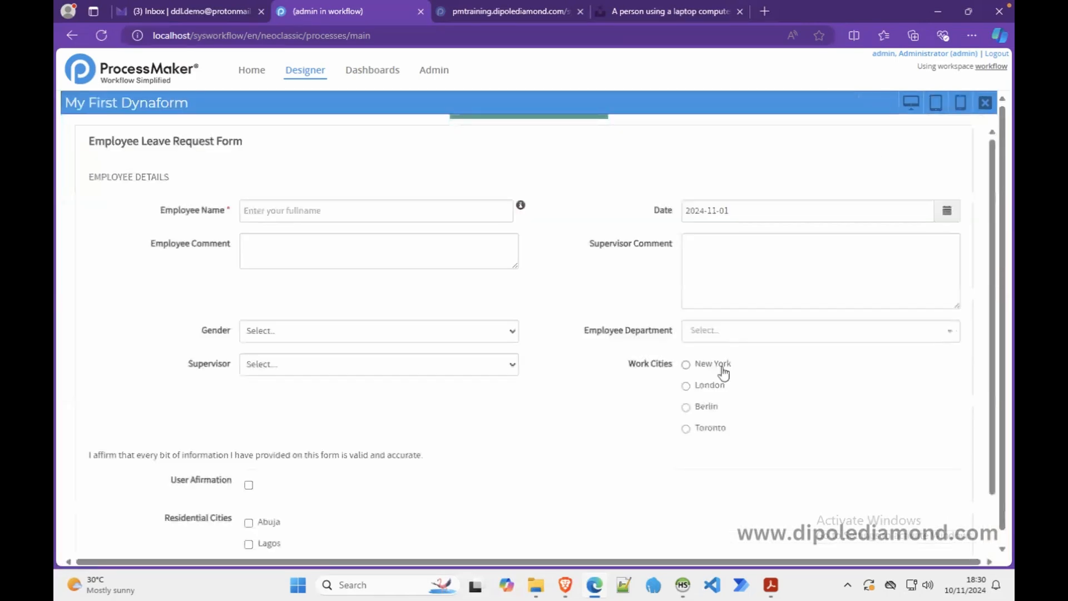
pyautogui.scroll(-1, 627, 414)
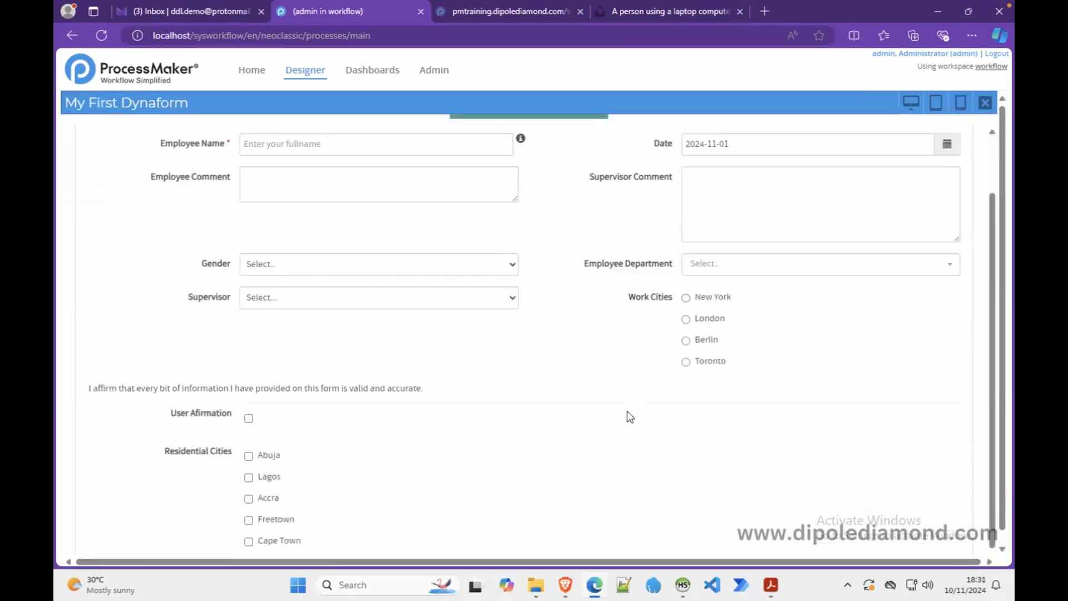
pyautogui.click(248, 478)
pyautogui.click(248, 498)
pyautogui.click(248, 520)
pyautogui.click(685, 319)
pyautogui.click(686, 341)
pyautogui.click(686, 298)
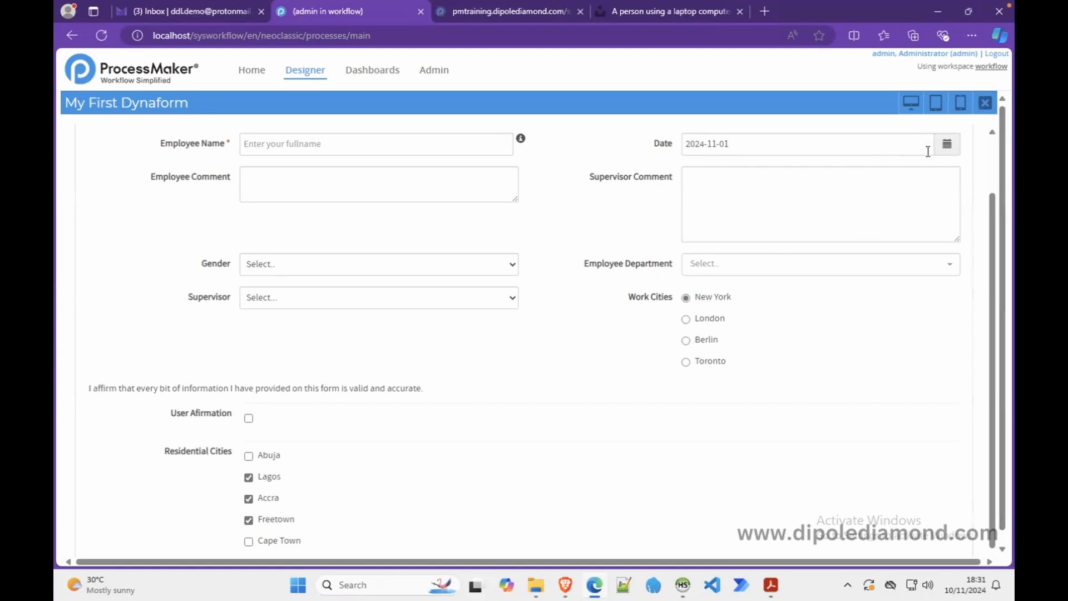
pyautogui.click(985, 102)
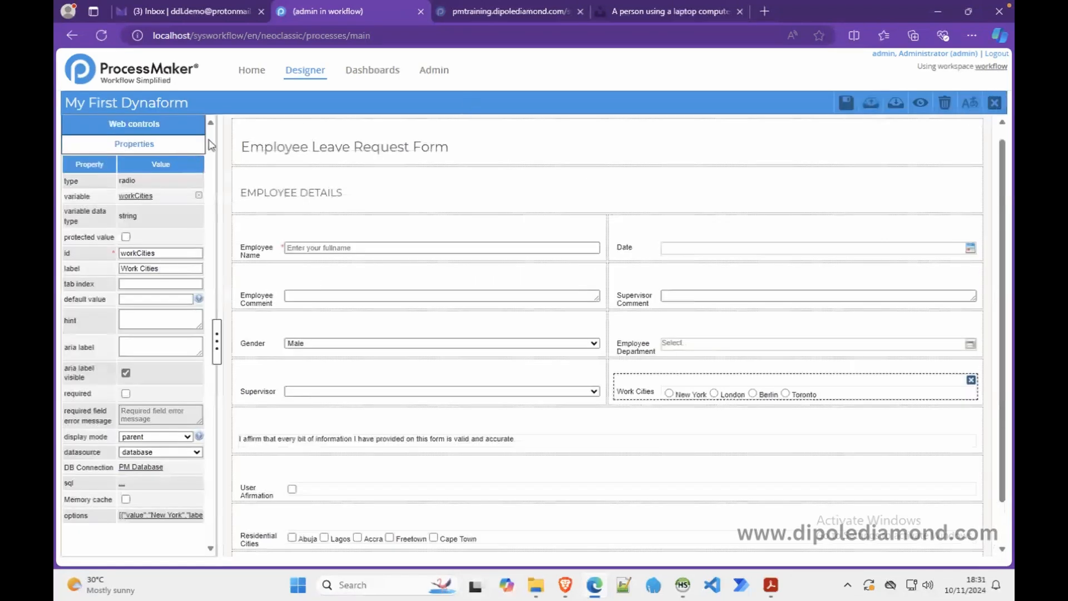
# - Inspect the Date field's properties, then preview the form showing its 2024-11-01 default
pyautogui.click(156, 125)
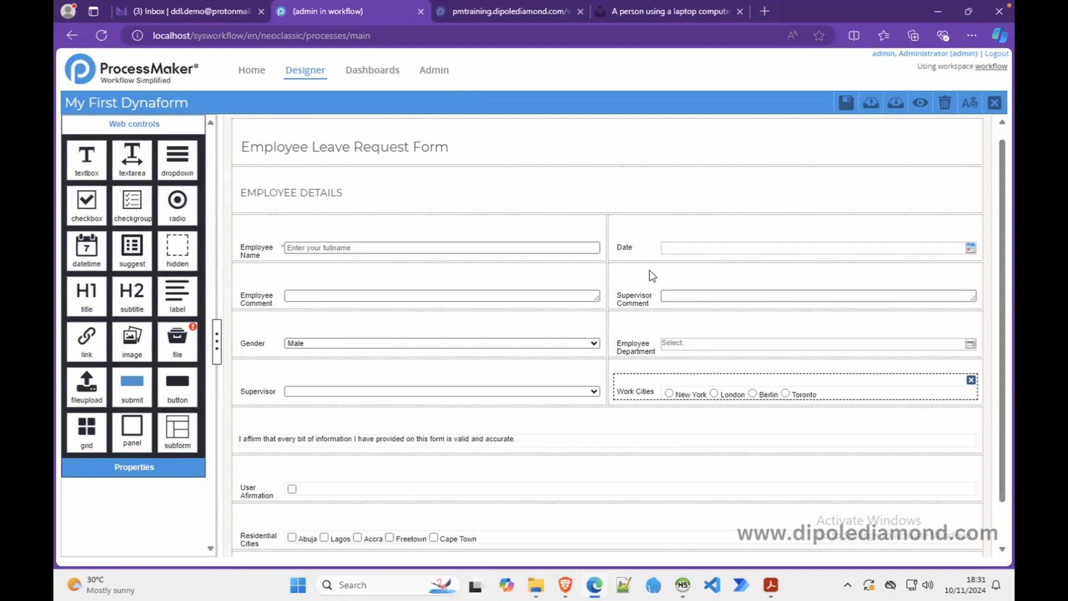
pyautogui.click(674, 250)
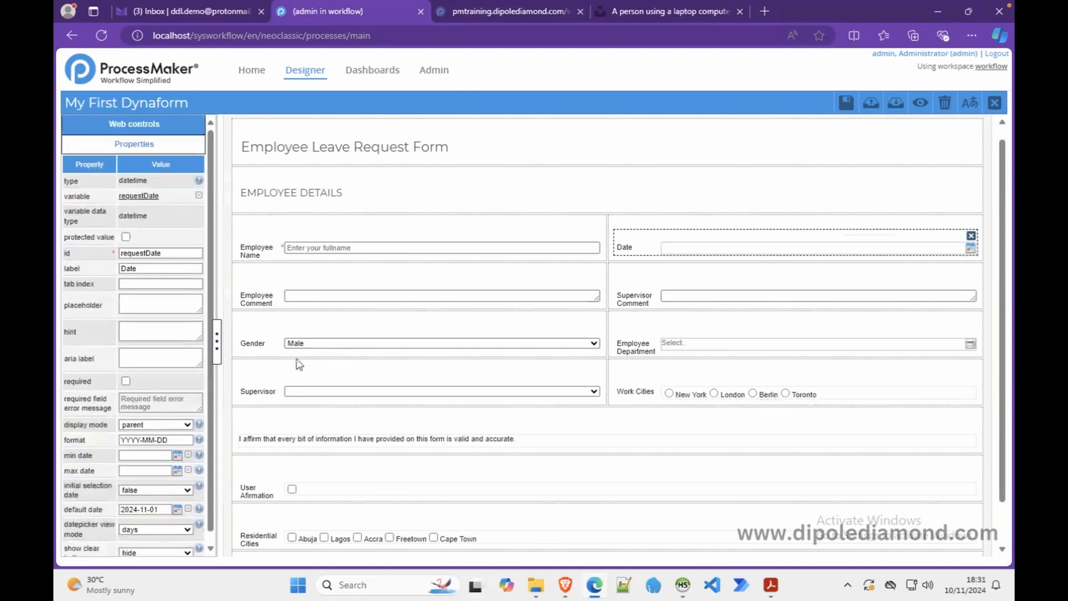
pyautogui.scroll(-1, 216, 416)
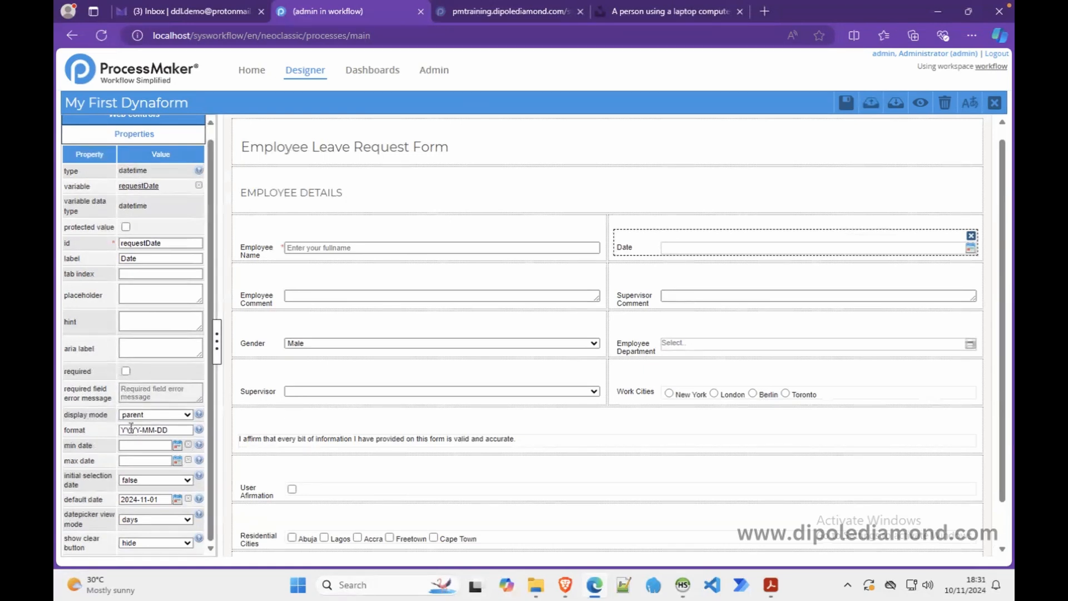
pyautogui.click(920, 102)
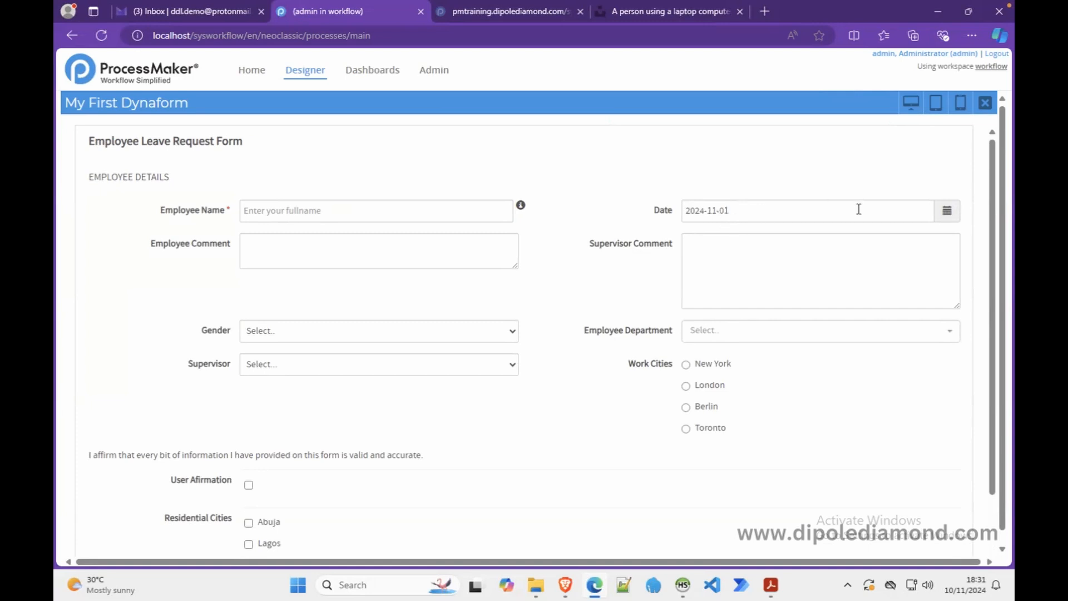
# - Pick 6 December 2024 in the previewed Date field, then close the preview
pyautogui.click(945, 215)
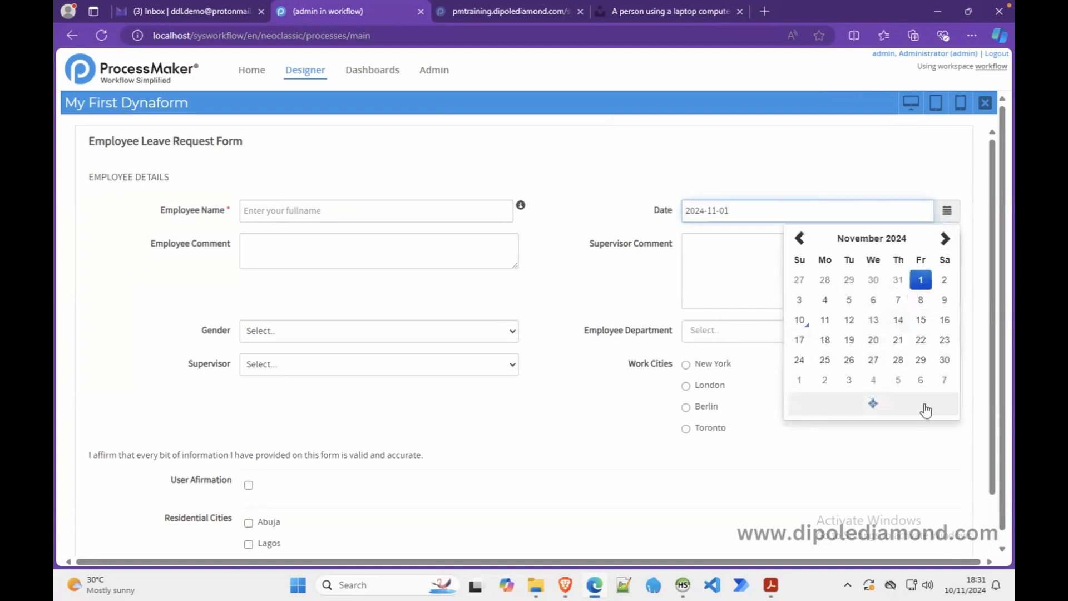
pyautogui.click(919, 381)
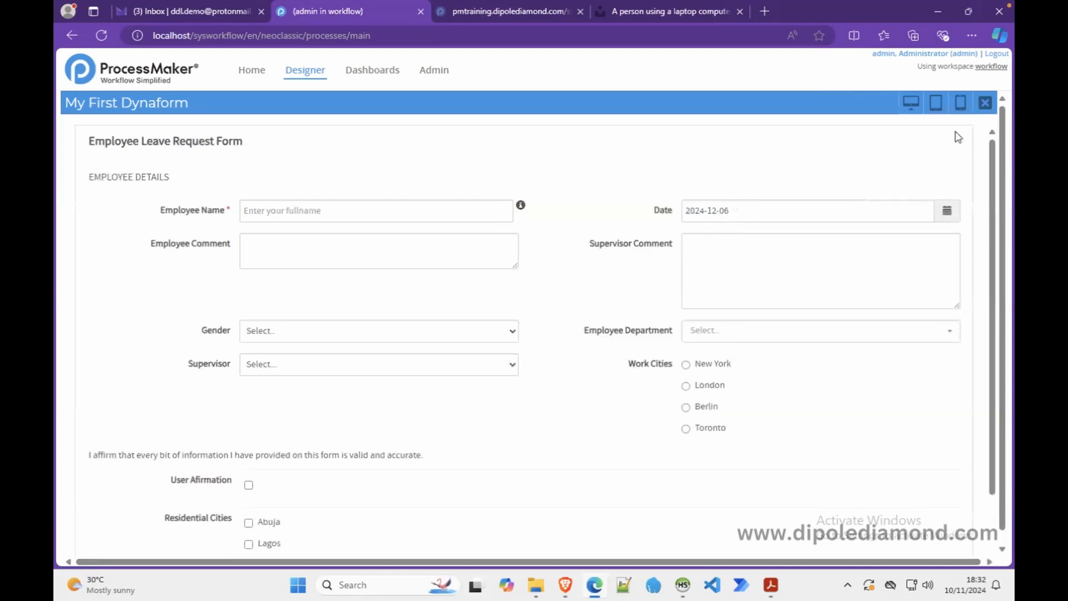
pyautogui.click(985, 102)
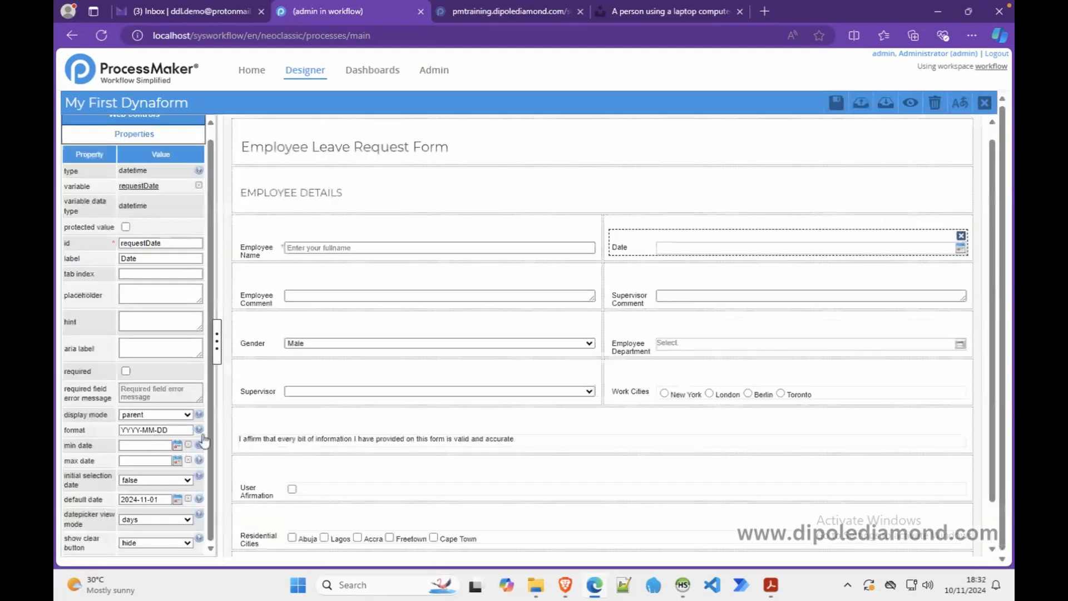
# - Show the Date format help and scroll through its Month, Day of Month and Day of Week tokens
pyautogui.moveTo(199, 430)
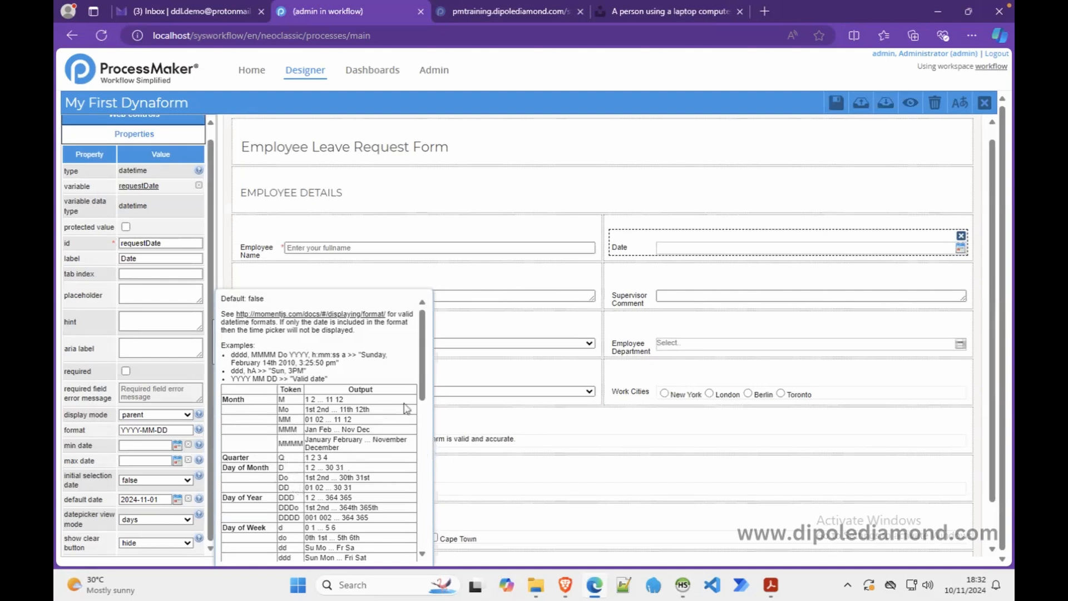
pyautogui.moveTo(426, 396); pyautogui.dragTo(419, 486)
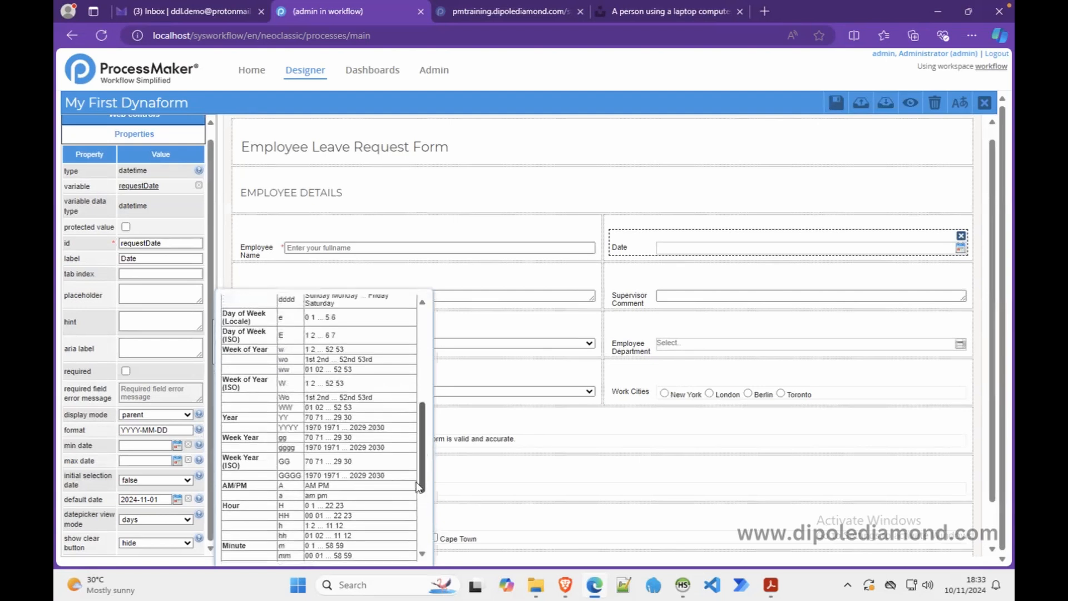
pyautogui.moveTo(419, 486); pyautogui.dragTo(423, 398)
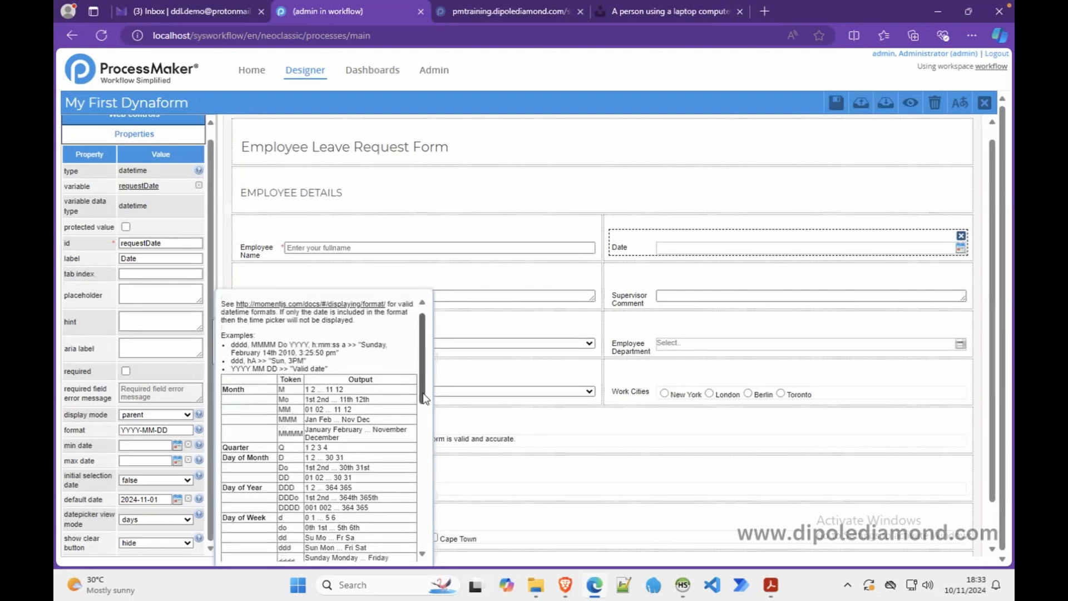
pyautogui.moveTo(424, 398); pyautogui.dragTo(426, 411)
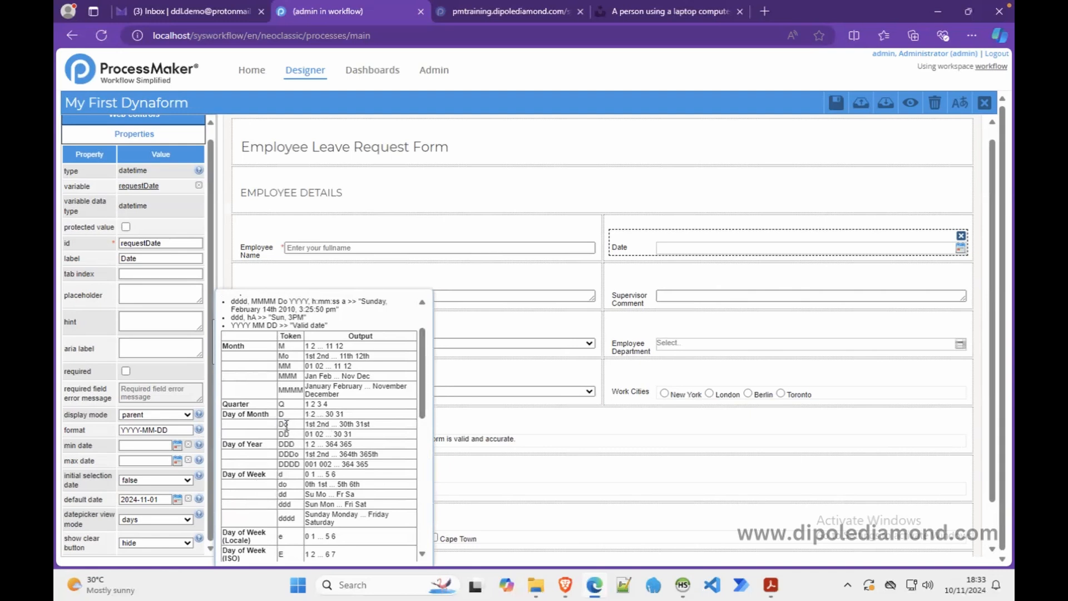
# - Look up the Do and MMM tokens in the date-format help, then select the YYYY-MM-DD format value
pyautogui.moveTo(283, 425); pyautogui.dragTo(281, 425)
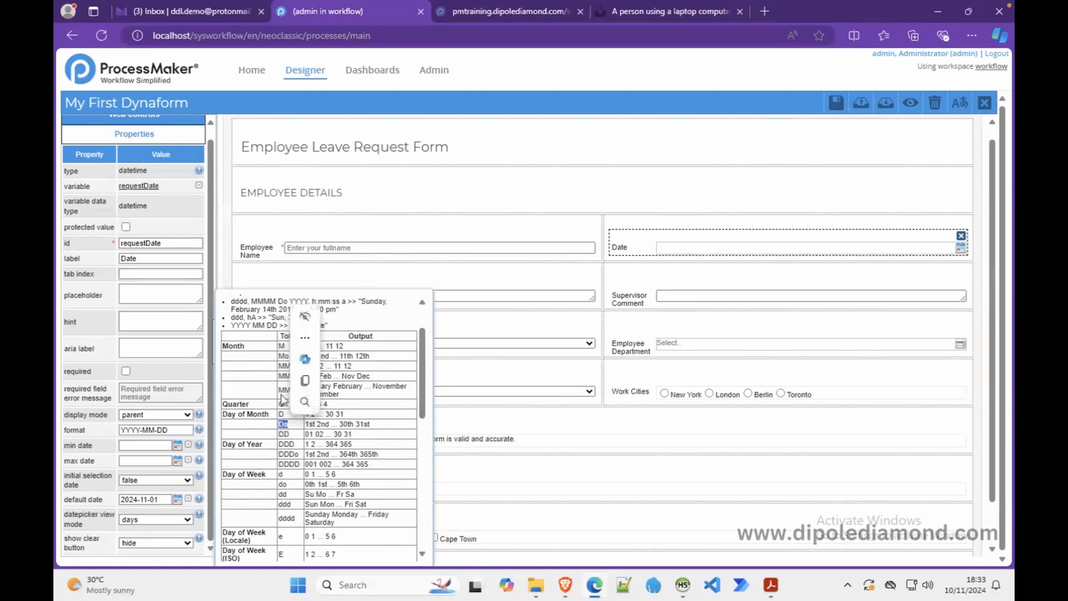
pyautogui.click(284, 389)
pyautogui.moveTo(297, 376); pyautogui.dragTo(272, 378)
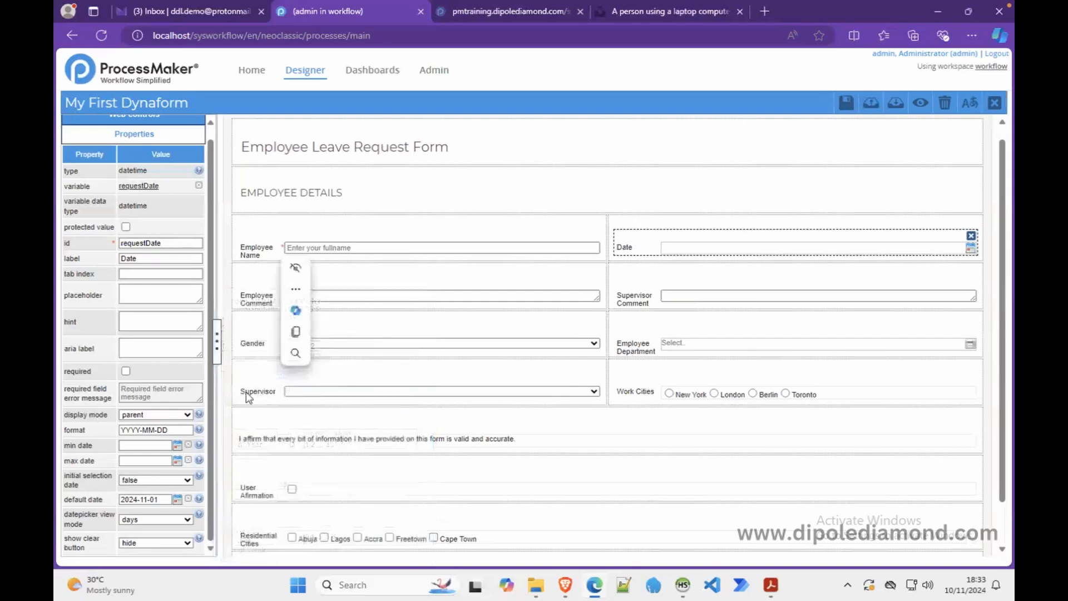
pyautogui.moveTo(200, 430)
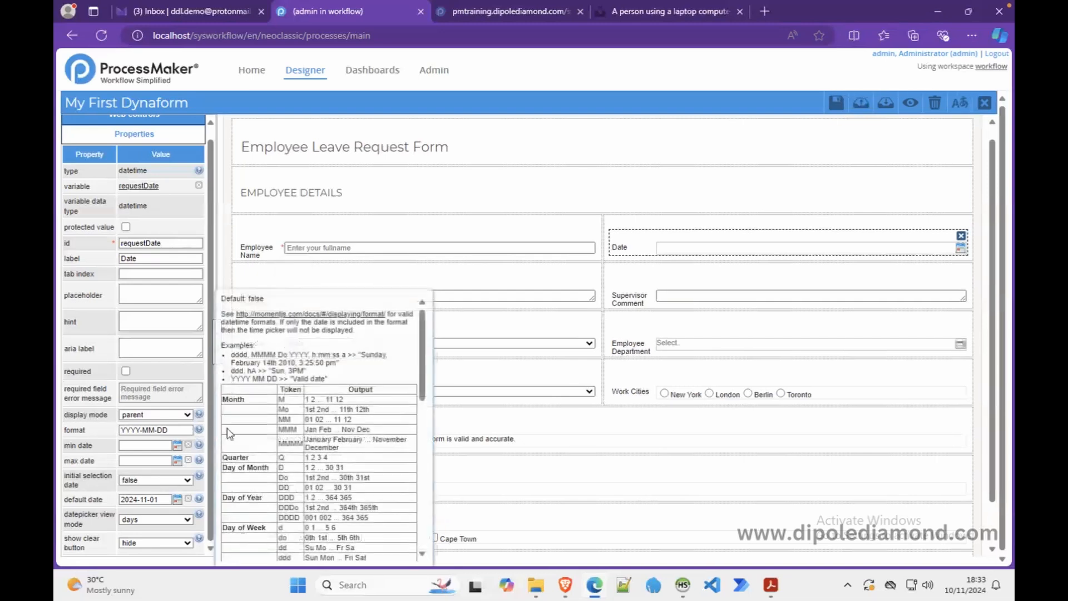
pyautogui.moveTo(422, 400); pyautogui.dragTo(414, 471)
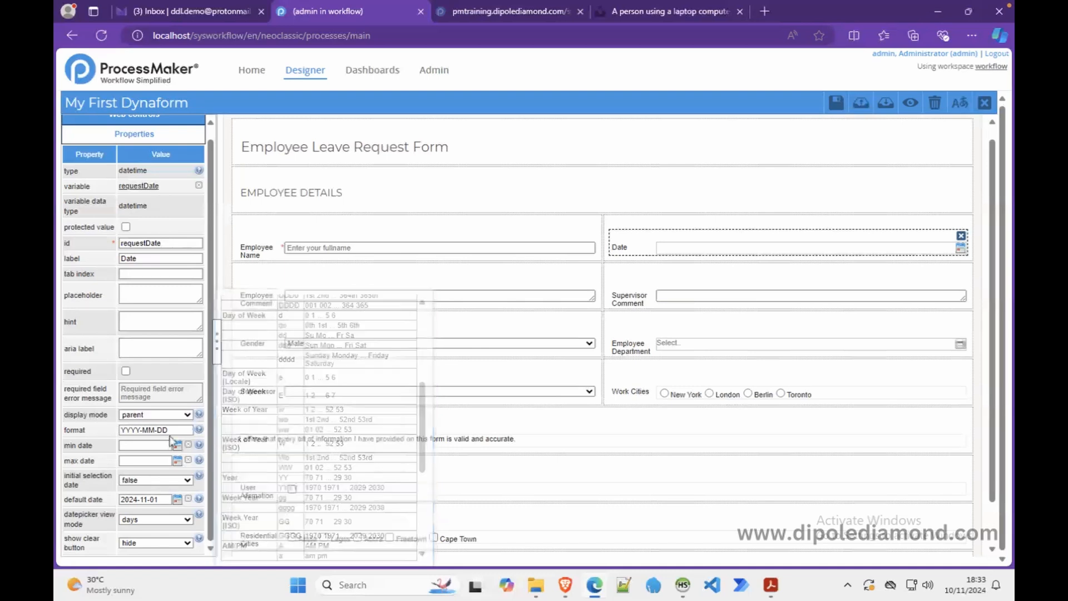
pyautogui.moveTo(174, 430); pyautogui.dragTo(100, 434)
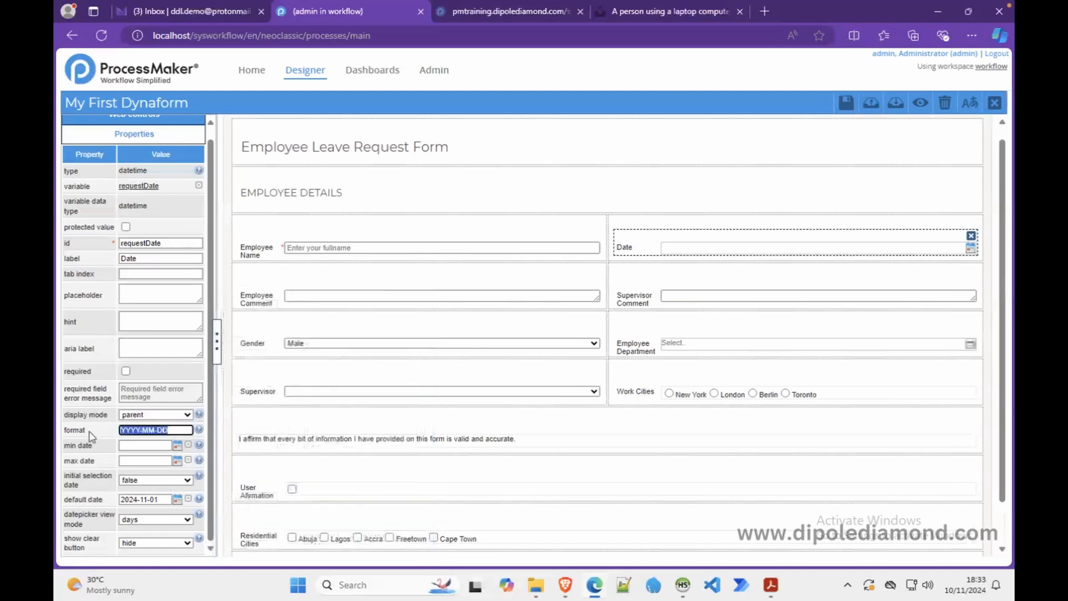
# - Change the Date field's format to Do MMM YY and check it in the form preview
pyautogui.write('Do MMM YY')
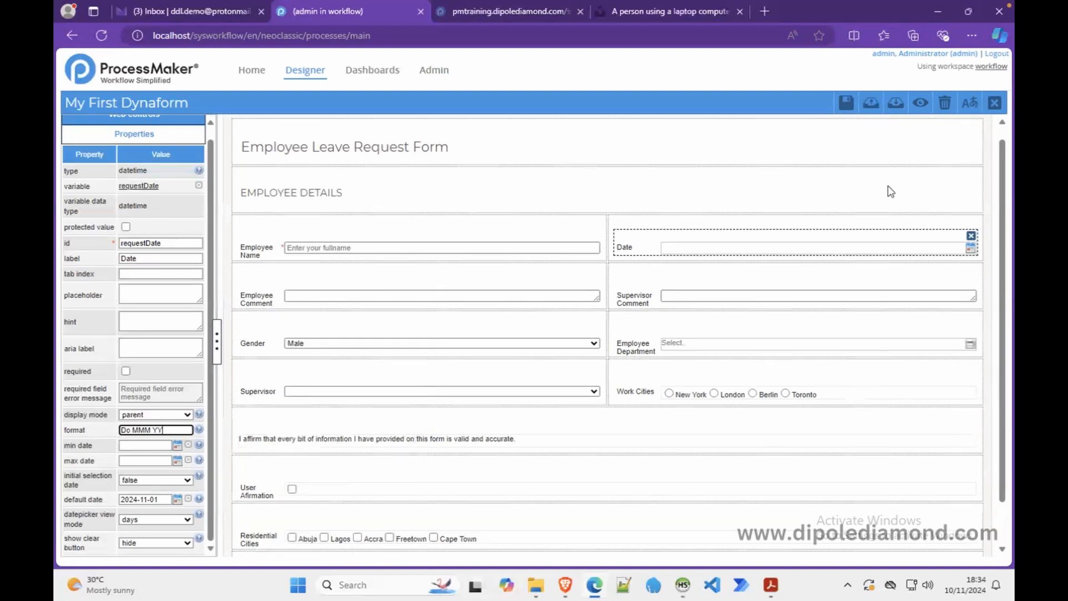
pyautogui.click(920, 102)
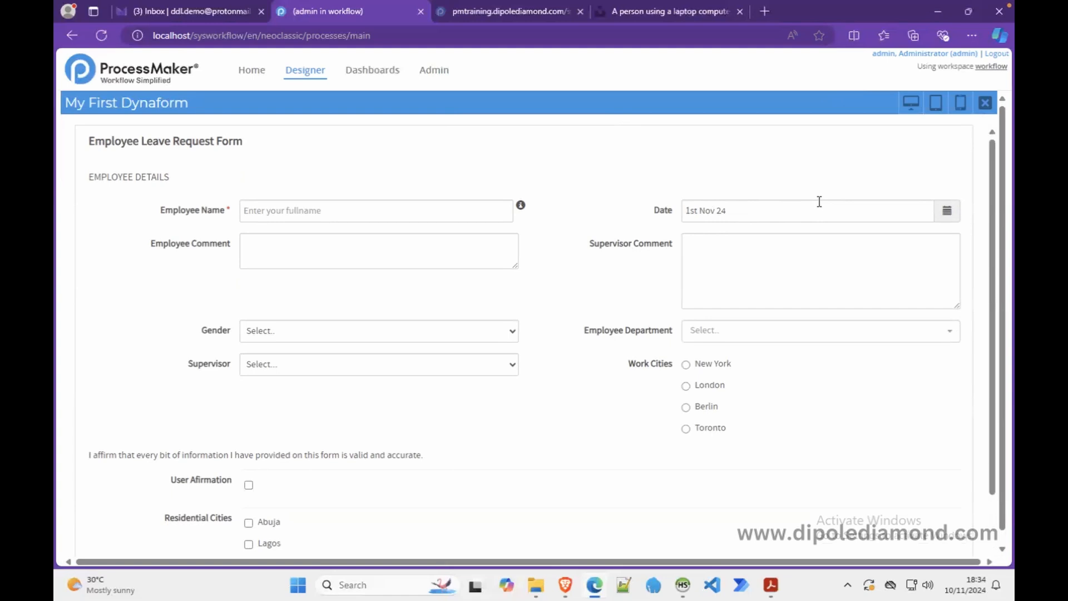
pyautogui.click(984, 102)
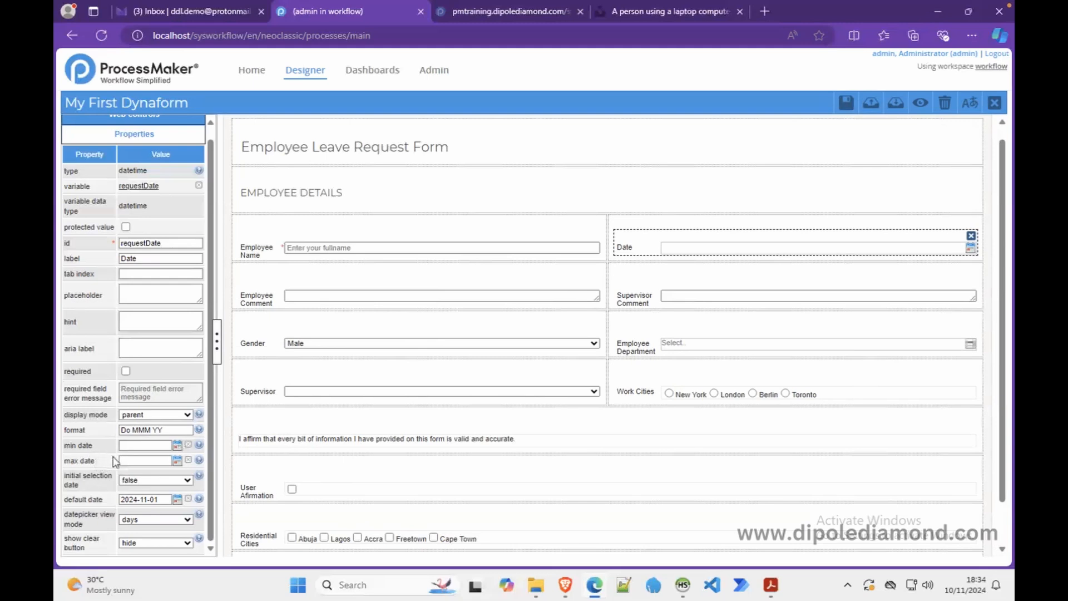
# - Set the Date field's min date to 2024-11-01 and max date to 2024-12-31, then preview the form
pyautogui.click(177, 445)
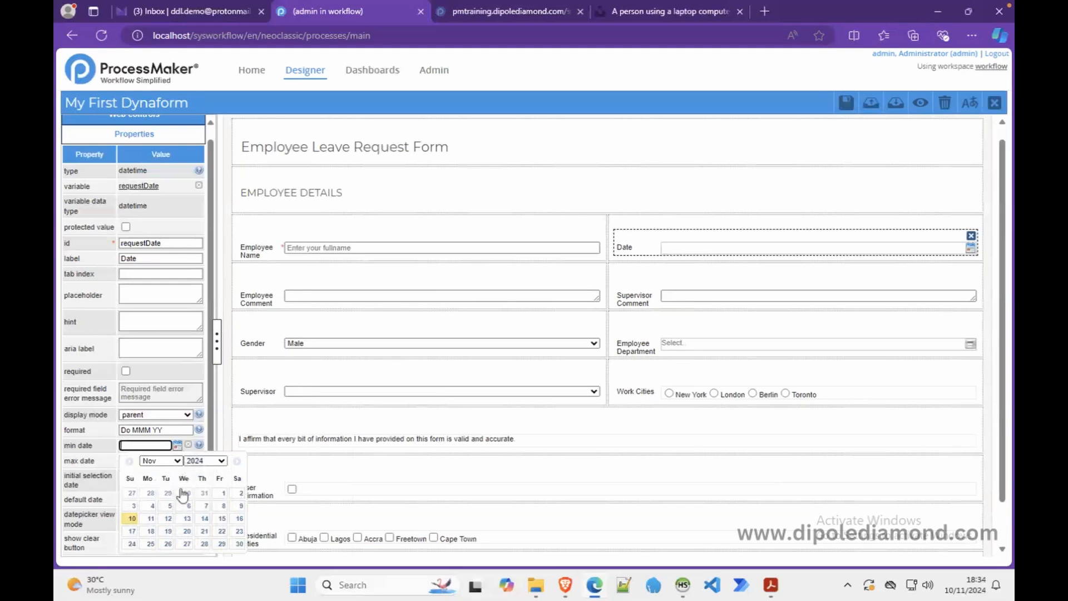
pyautogui.click(221, 497)
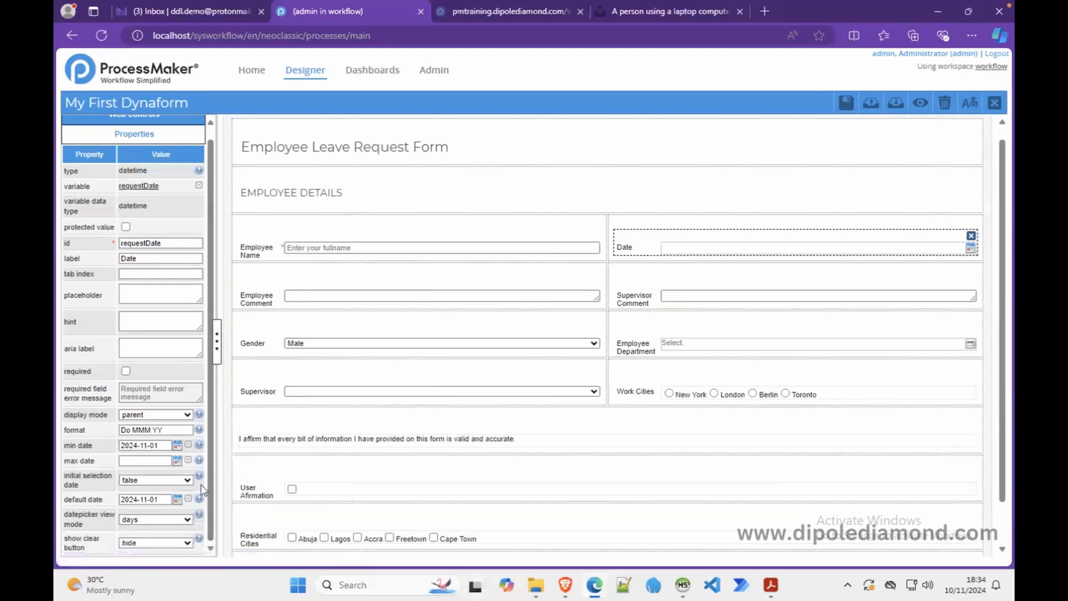
pyautogui.click(178, 462)
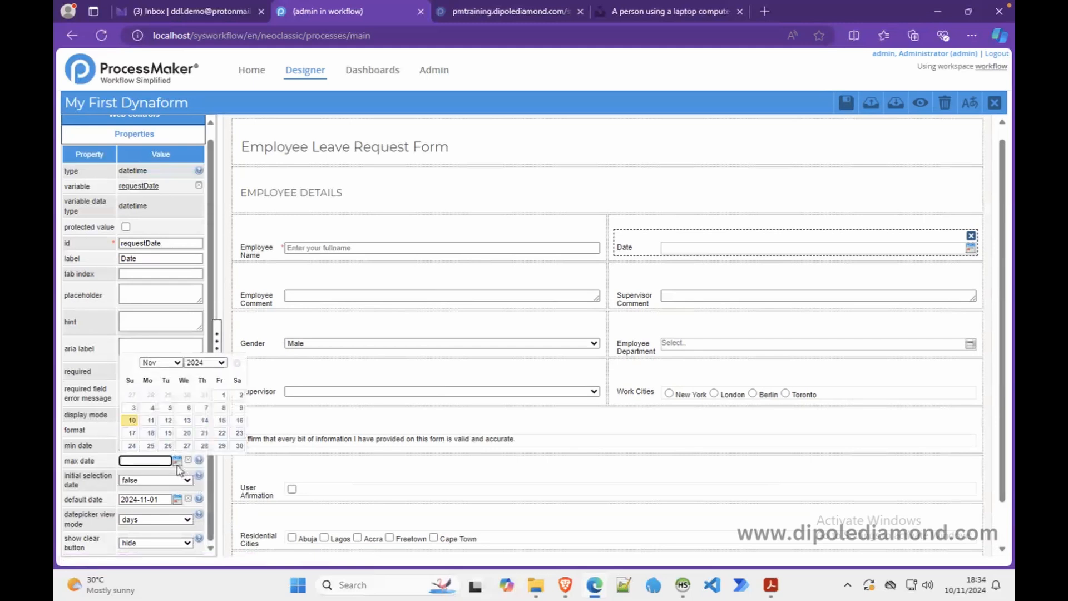
pyautogui.click(170, 363)
pyautogui.click(163, 394)
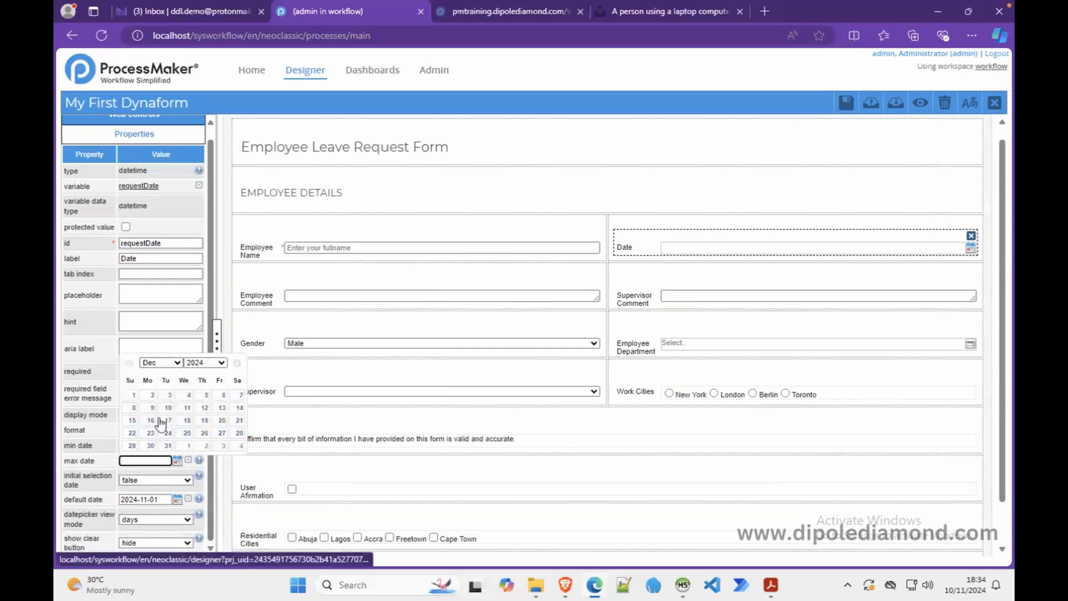
pyautogui.click(168, 446)
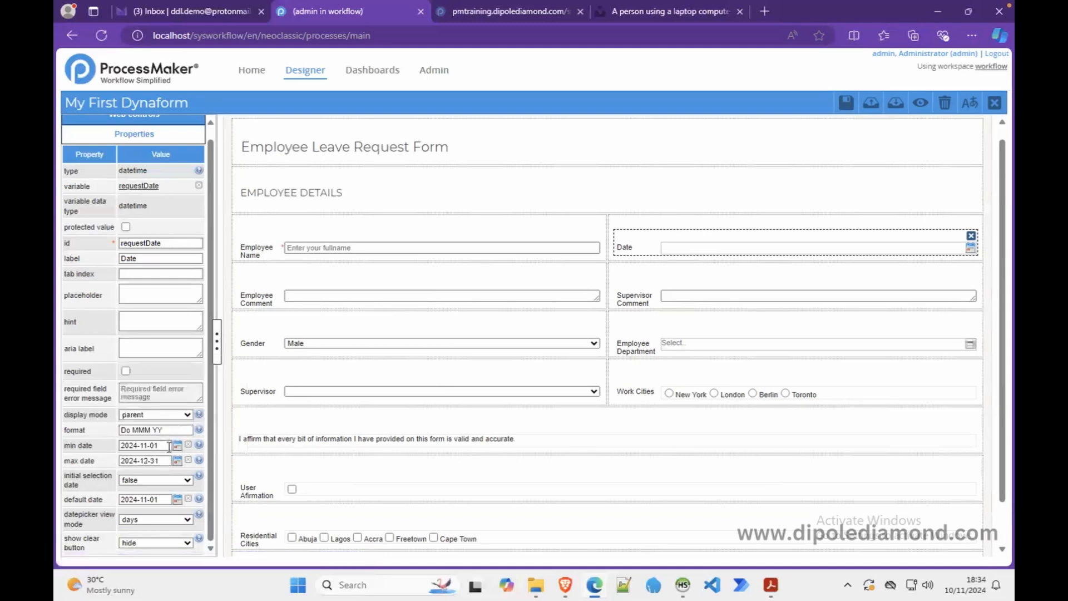
pyautogui.click(920, 103)
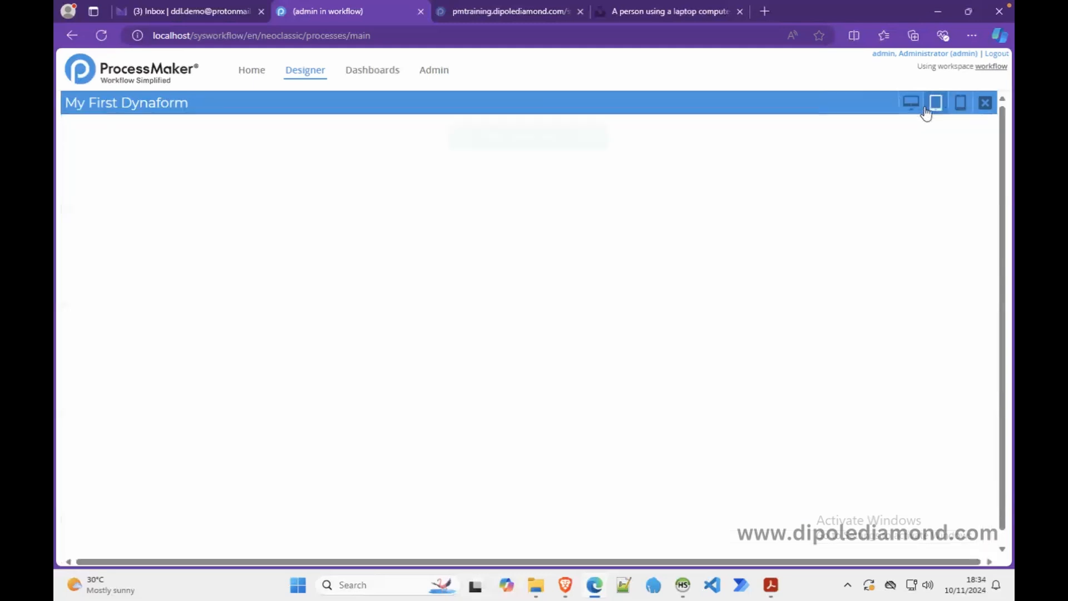
# - Check that the previewed Date calendar stops at 31 December 2024, then close the preview
pyautogui.click(946, 211)
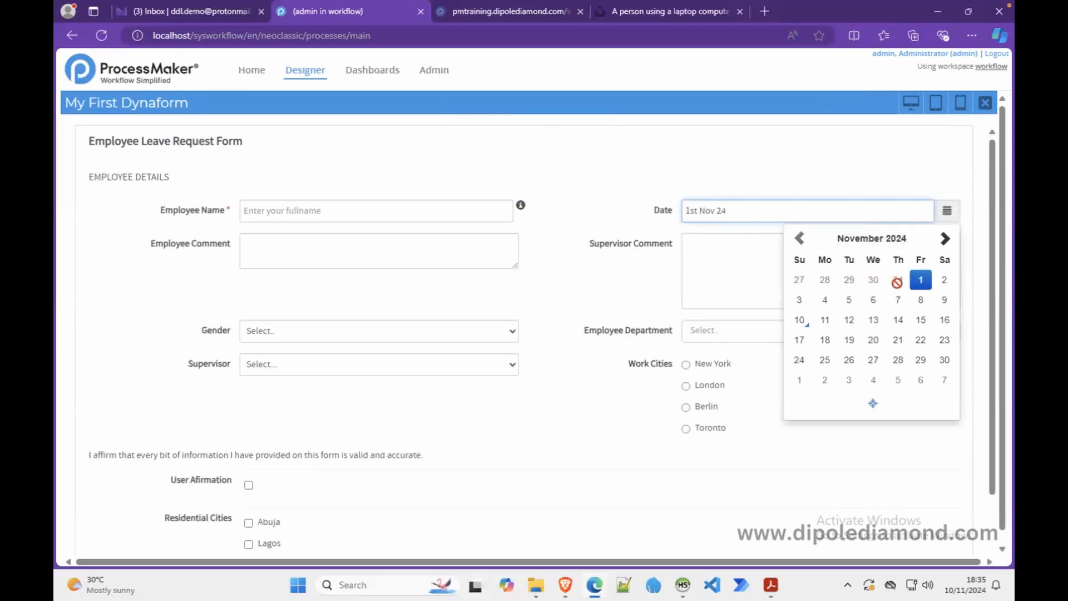
pyautogui.click(945, 238)
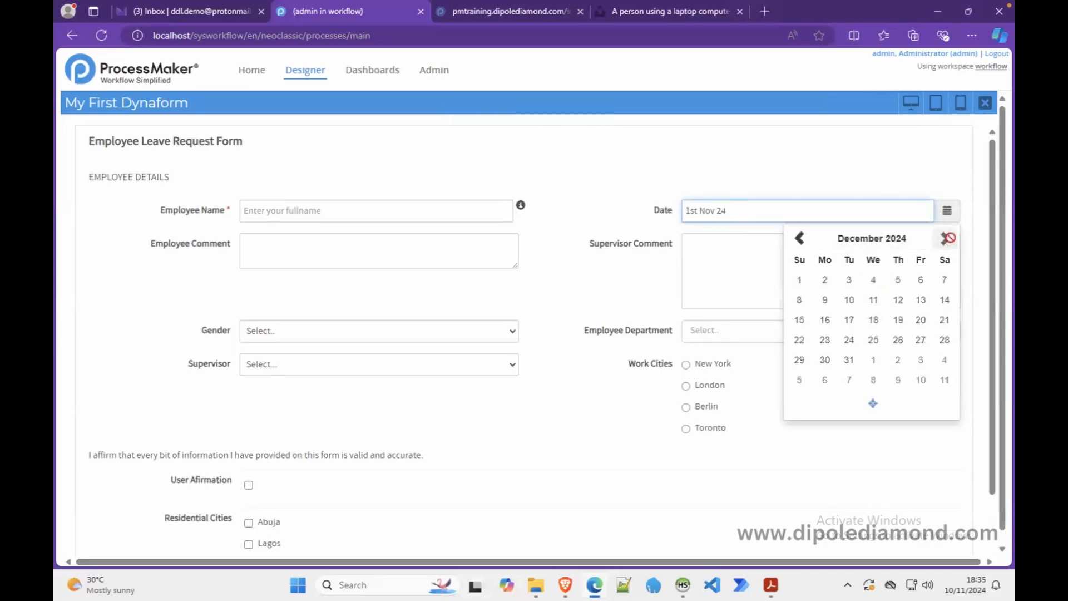
pyautogui.click(939, 185)
pyautogui.click(948, 213)
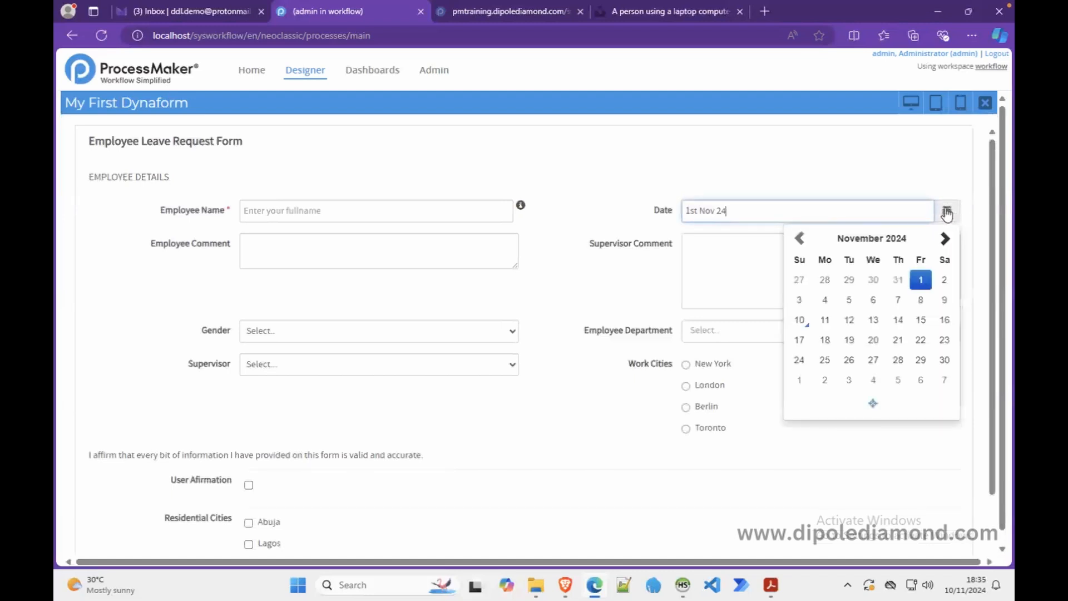
pyautogui.click(984, 103)
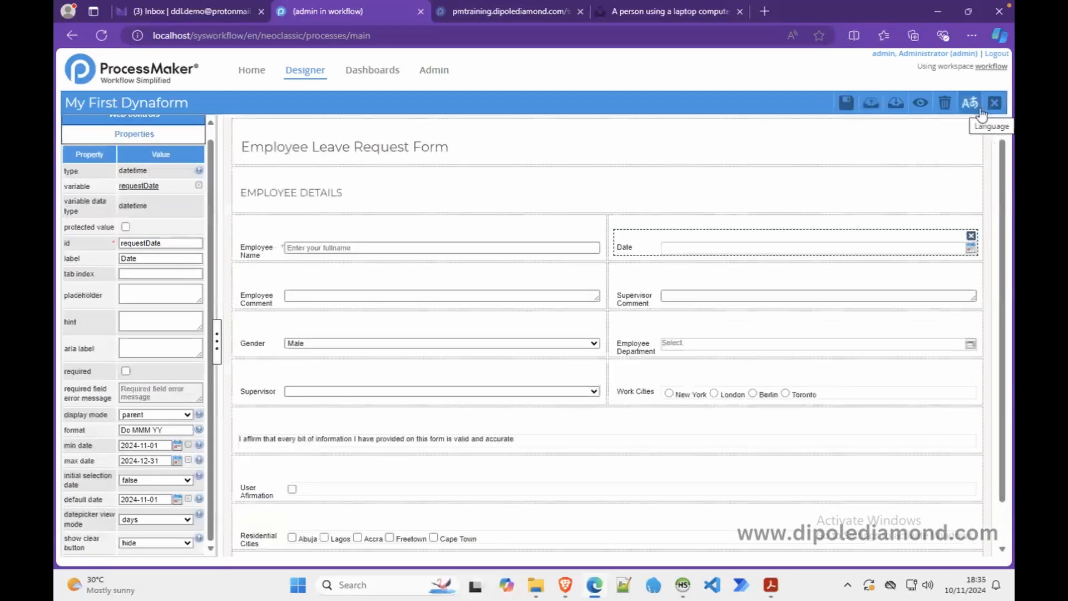
pyautogui.click(158, 445)
pyautogui.moveTo(158, 444); pyautogui.dragTo(103, 455)
pyautogui.write('@@minDate')
pyautogui.moveTo(162, 460); pyautogui.dragTo(98, 461)
pyautogui.write('@@ma')
pyautogui.press('BackSpace')
pyautogui.press('BackSpace')
pyautogui.write('maxDate')
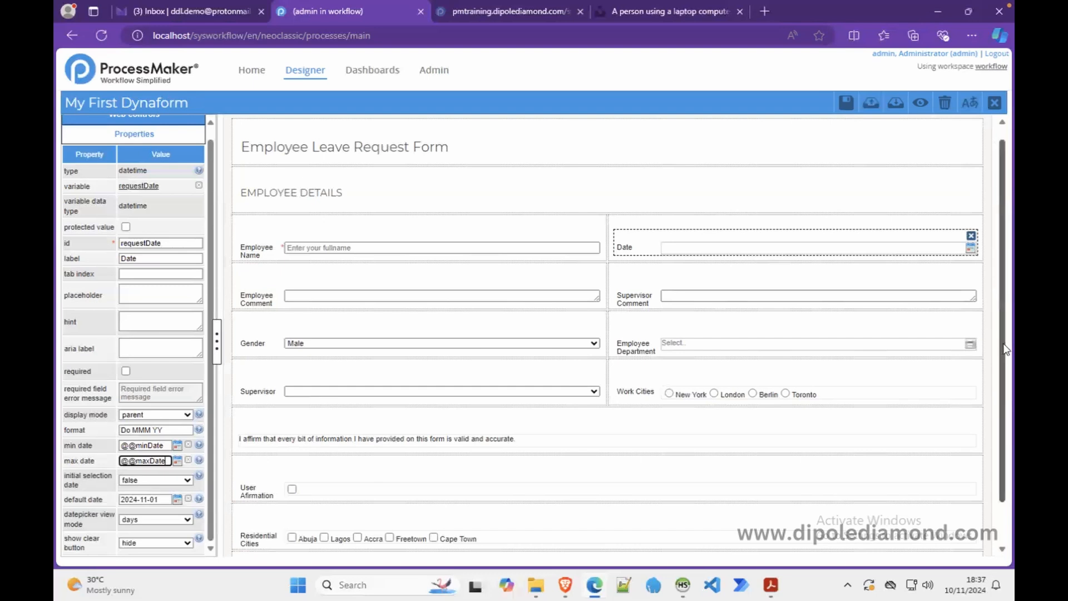
pyautogui.moveTo(1005, 349); pyautogui.dragTo(1003, 398)
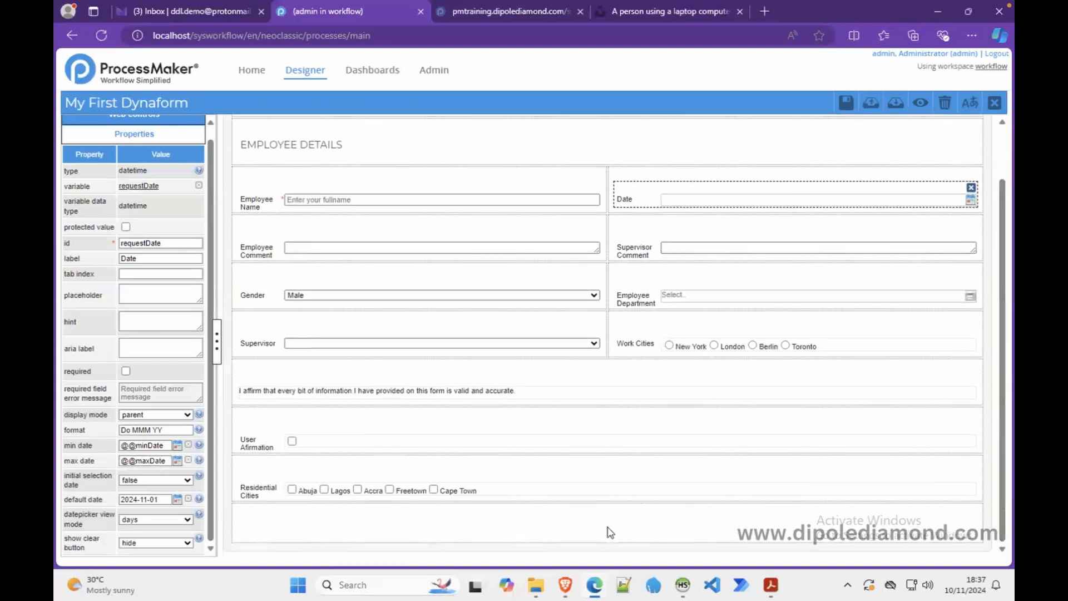
# - Split the empty bottom row into two columns with col-span 6 6
pyautogui.click(610, 530)
pyautogui.moveTo(139, 197); pyautogui.dragTo(67, 203)
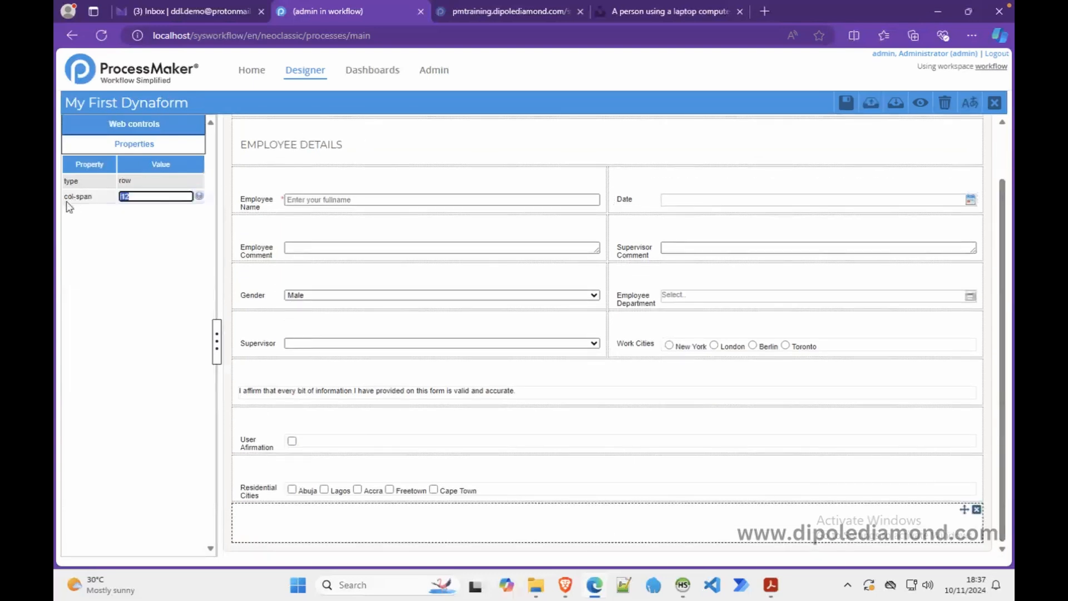
pyautogui.write('6 6')
pyautogui.click(425, 537)
# - Add a hidden field in the left cell backed by a new minDate variable
pyautogui.click(177, 125)
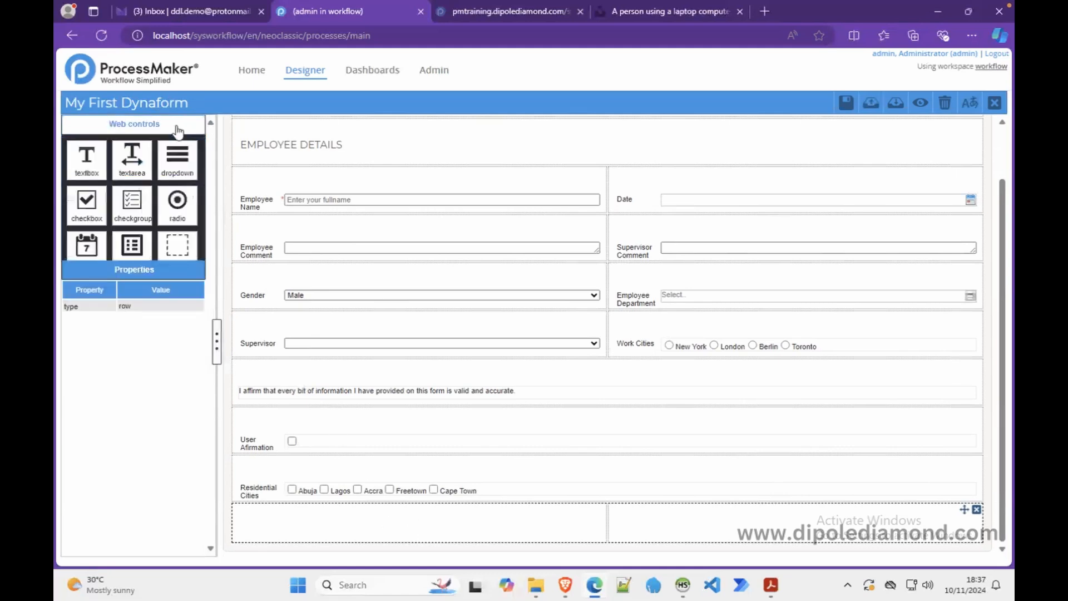
pyautogui.moveTo(178, 246); pyautogui.dragTo(383, 532)
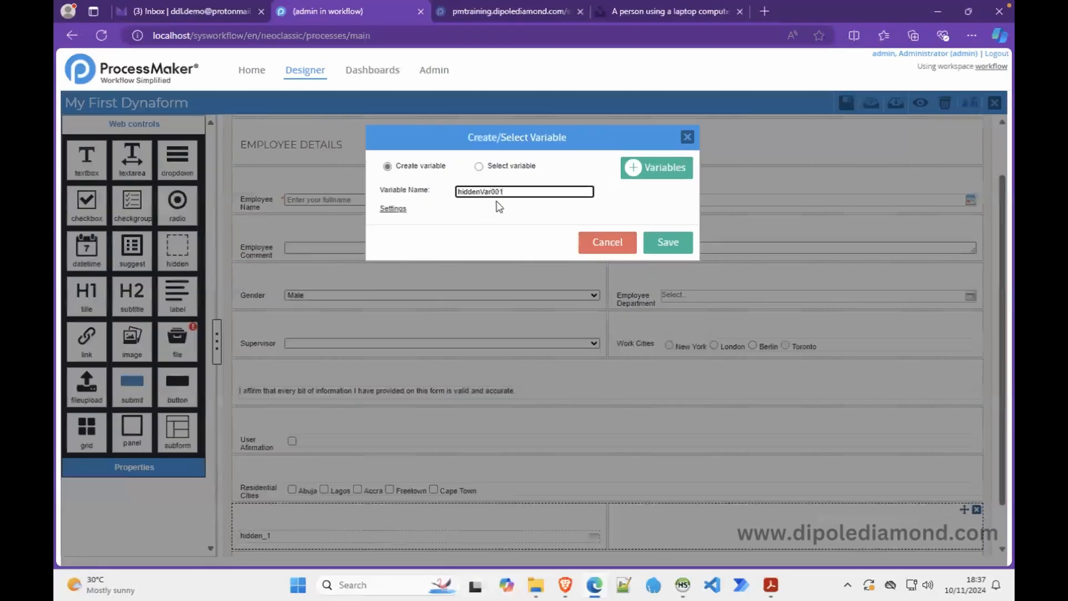
pyautogui.moveTo(507, 192); pyautogui.dragTo(442, 200)
pyautogui.write('mai')
pyautogui.press('BackSpace')
pyautogui.press('BackSpace')
pyautogui.press('BackSpace')
pyautogui.press('BackSpace')
pyautogui.write('minDate')
pyautogui.click(667, 242)
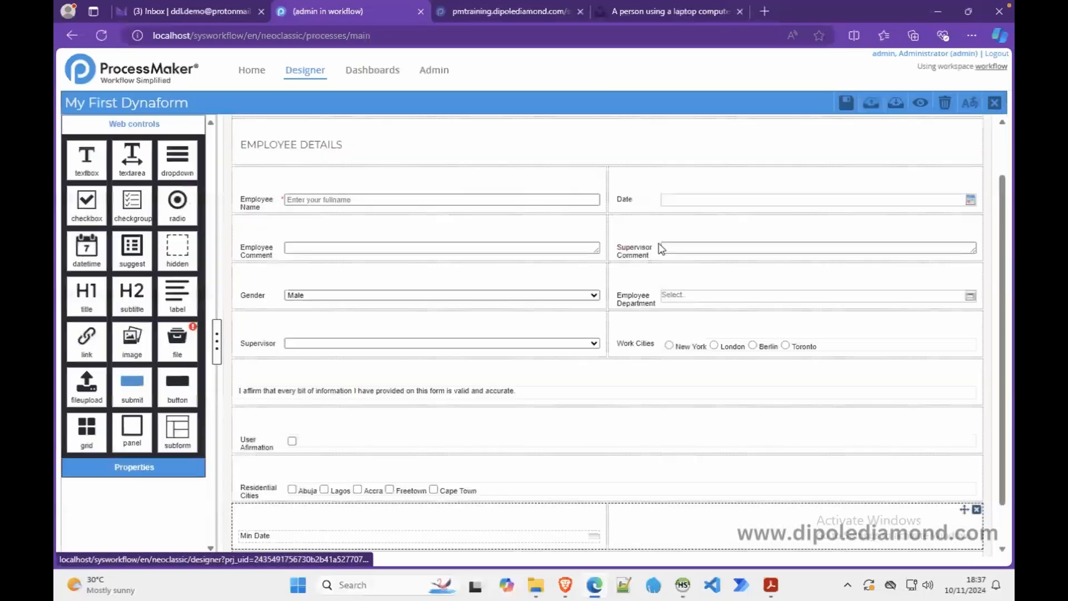
# - Add a second hidden field in the right cell backed by a new maxDate variable
pyautogui.moveTo(177, 248); pyautogui.dragTo(676, 523)
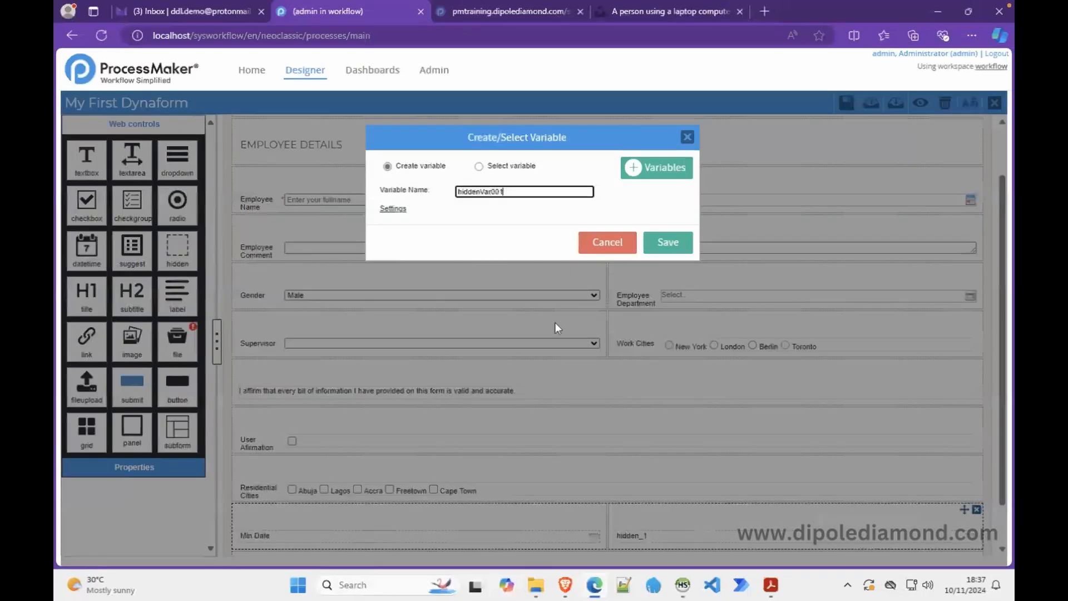
pyautogui.moveTo(512, 191); pyautogui.dragTo(416, 199)
pyautogui.write('maxDate')
pyautogui.click(671, 249)
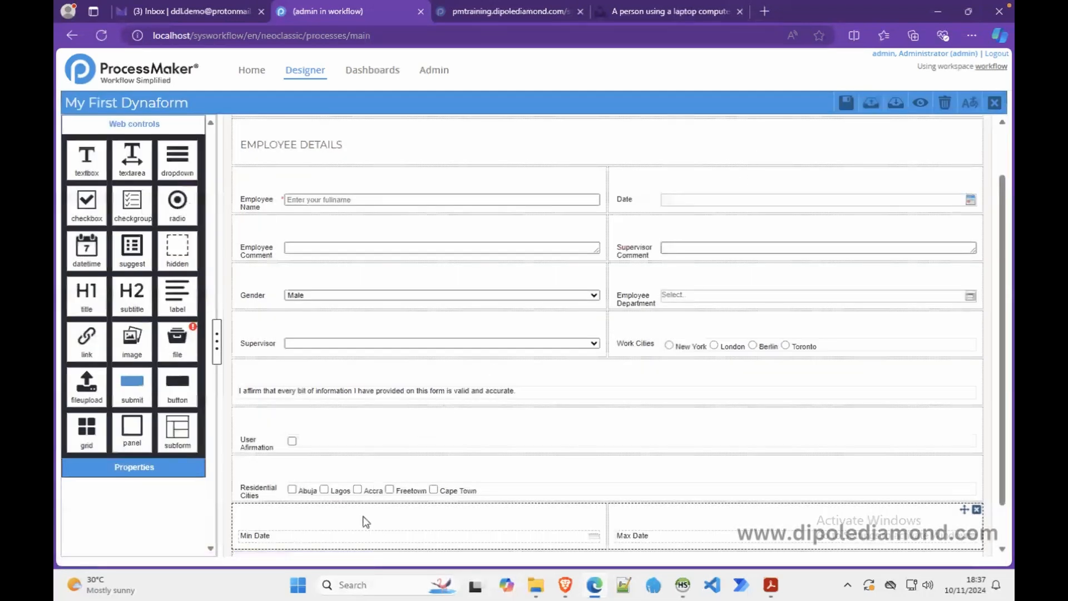
# - Default the hidden minDate field to 01-01-2024 and maxDate to 31-12-2024
pyautogui.click(364, 543)
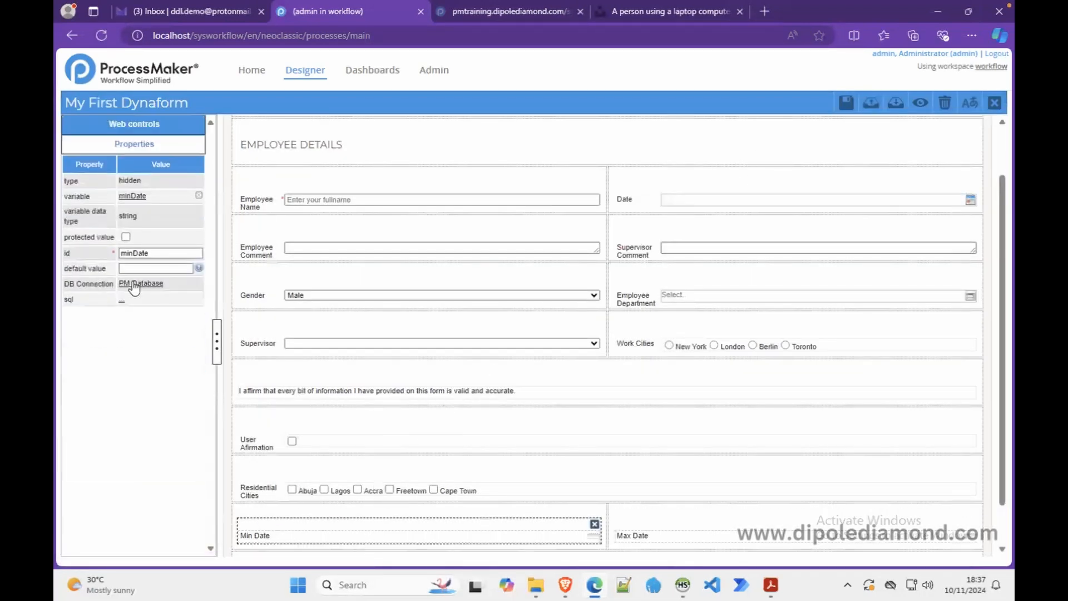
pyautogui.click(137, 267)
pyautogui.write('01-01-2024')
pyautogui.click(672, 542)
pyautogui.click(150, 269)
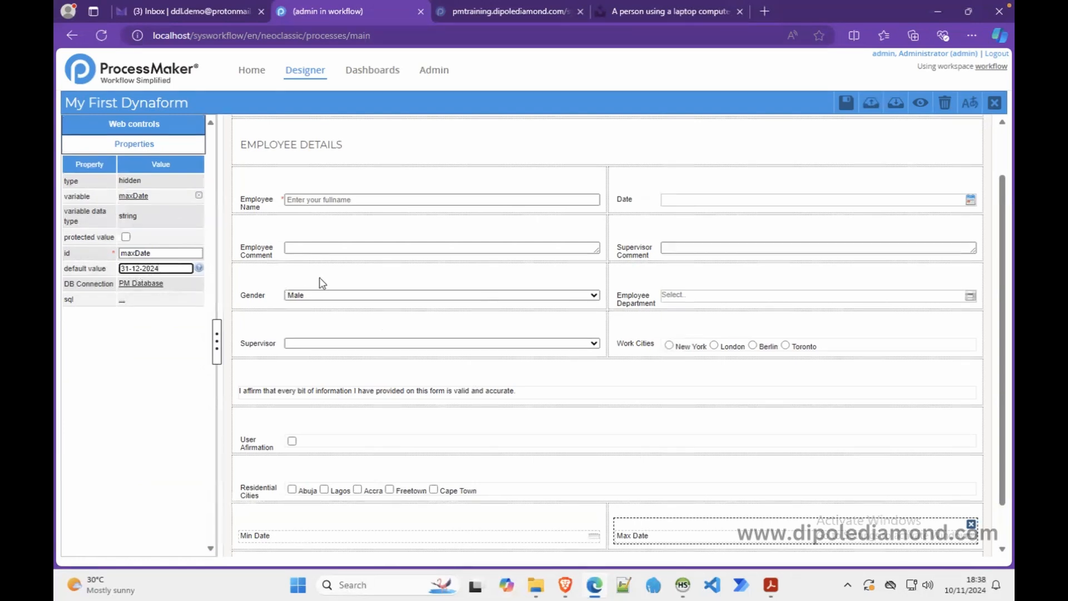
pyautogui.click(700, 542)
pyautogui.click(845, 102)
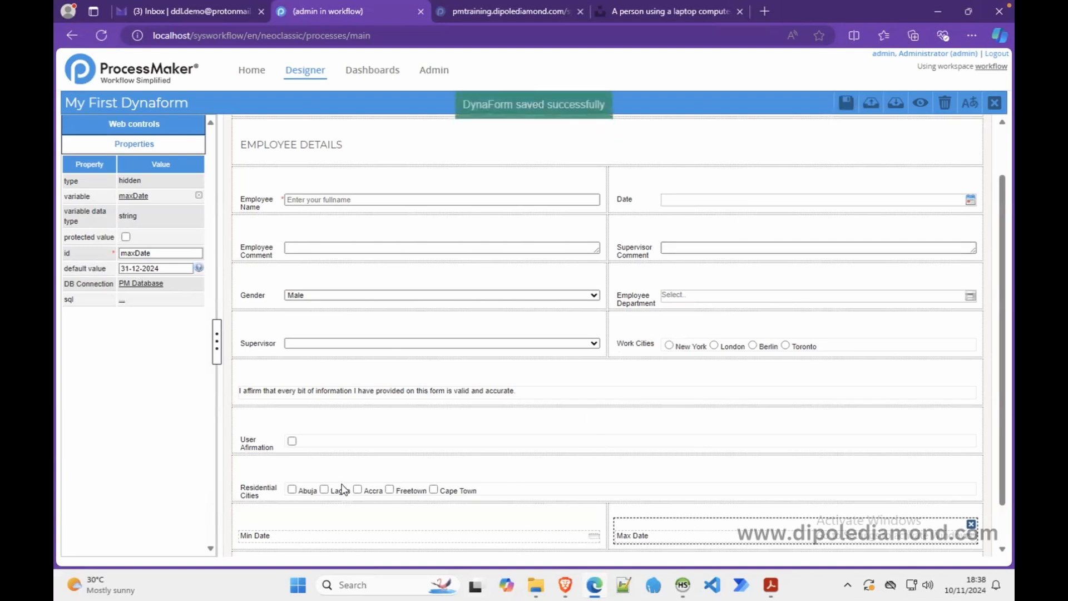
pyautogui.click(664, 201)
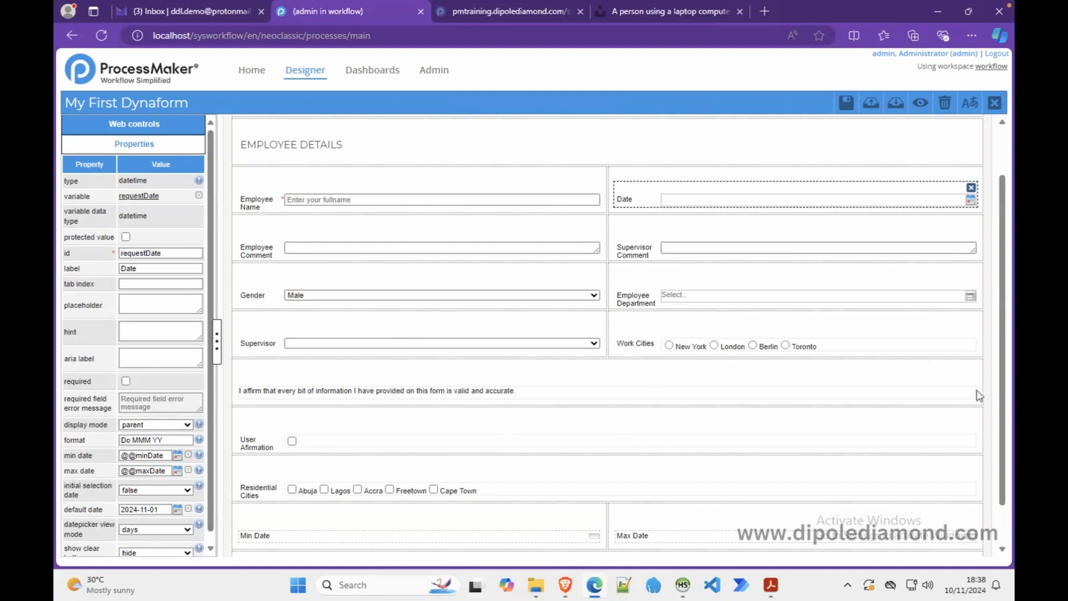
pyautogui.scroll(-1, 723, 390)
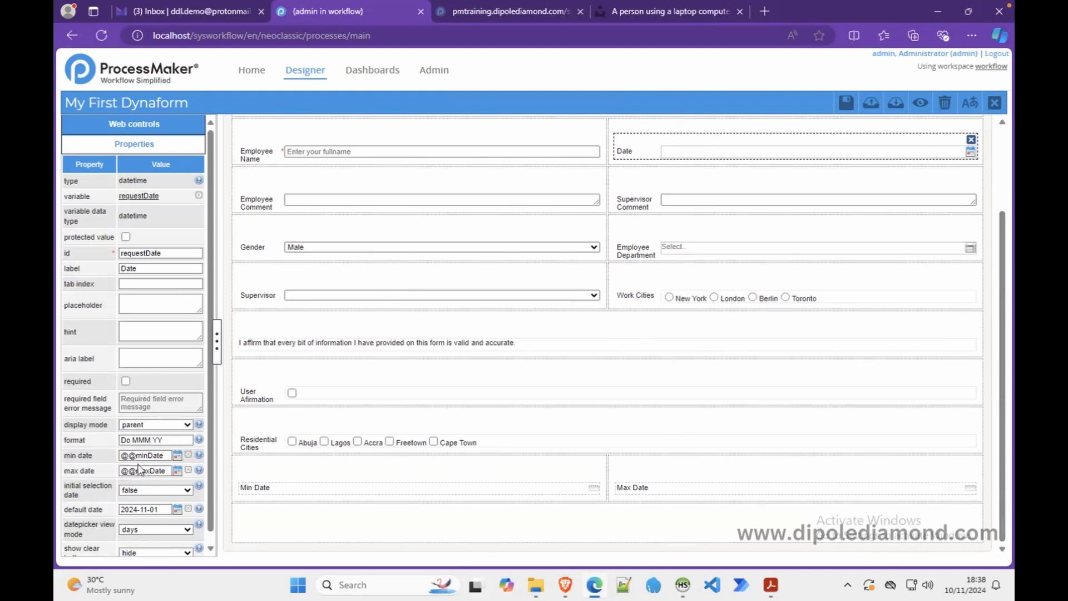
pyautogui.moveTo(1003, 299); pyautogui.dragTo(983, 255)
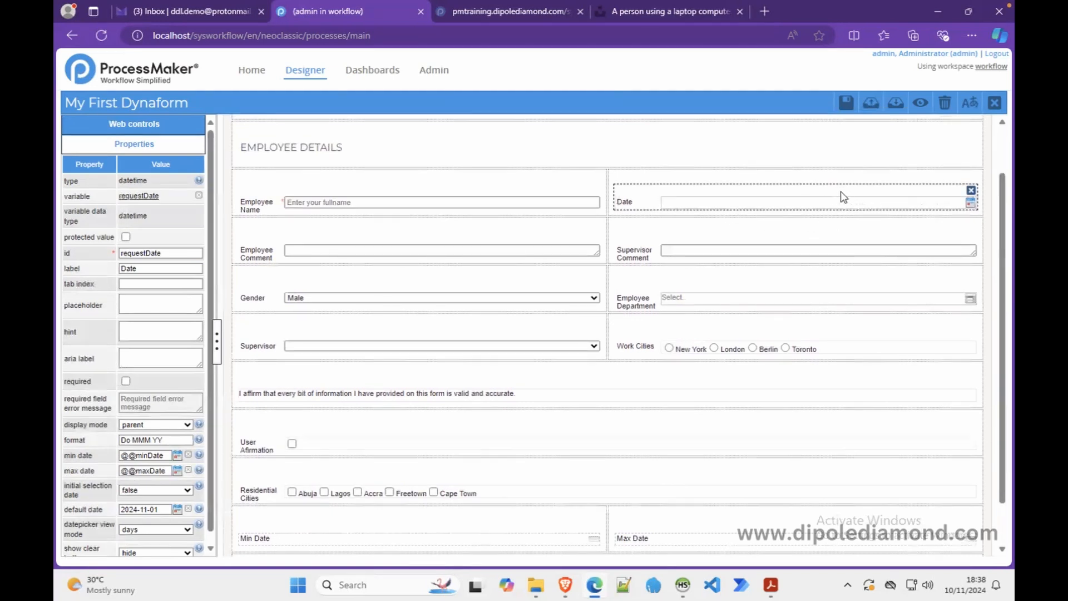
# - Preview the form and pick 10th Jan 25 in the Date calendar, beyond December 2024
pyautogui.click(919, 102)
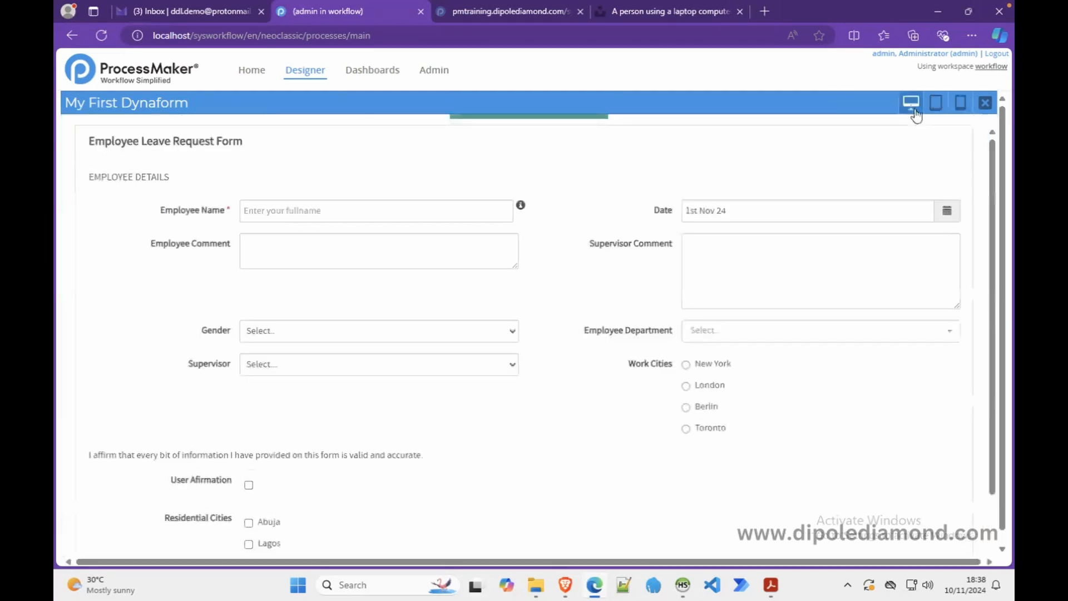
pyautogui.click(946, 210)
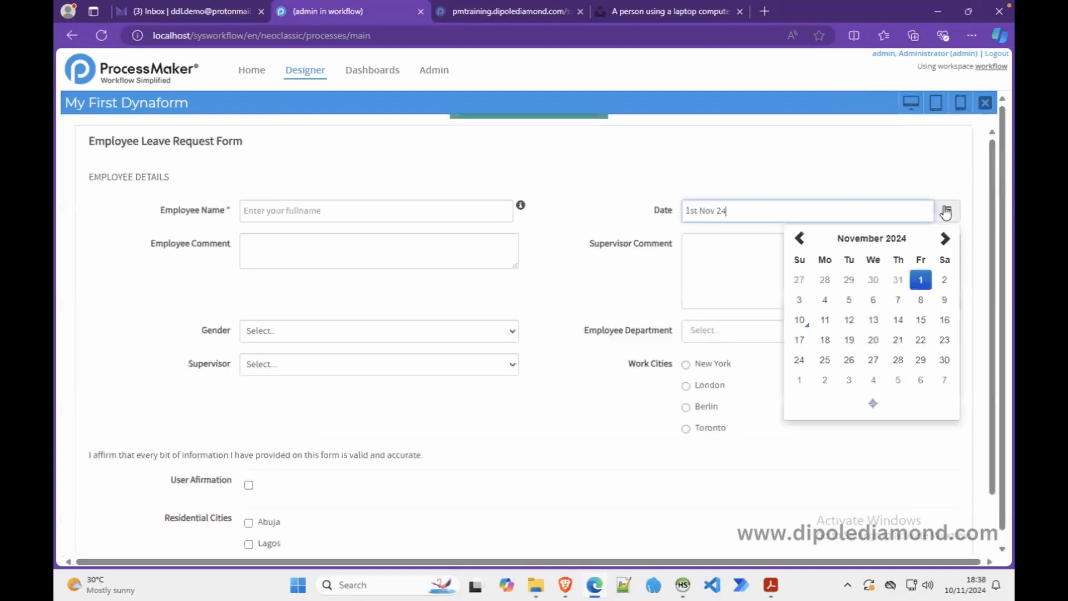
pyautogui.click(946, 240)
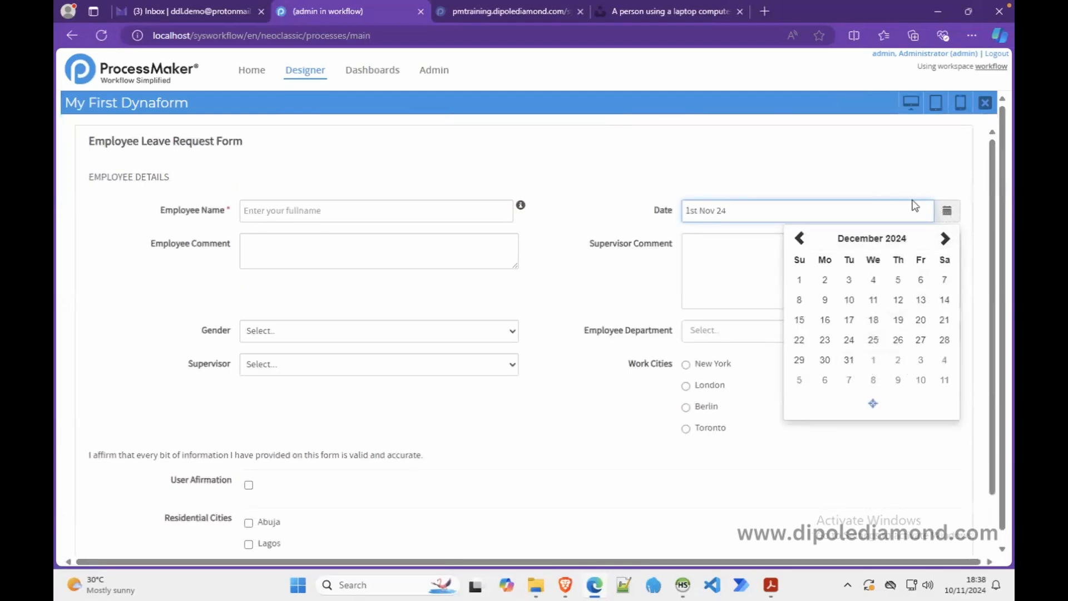
pyautogui.click(921, 379)
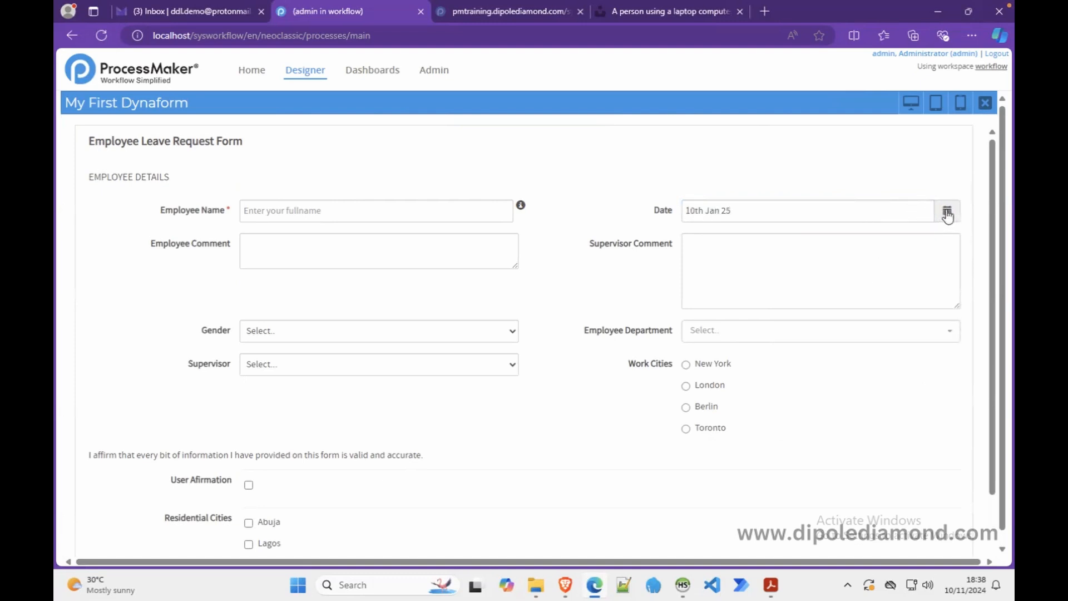
# - Close the preview and inspect the Min Date and Max Date hidden fields' default values
pyautogui.click(985, 102)
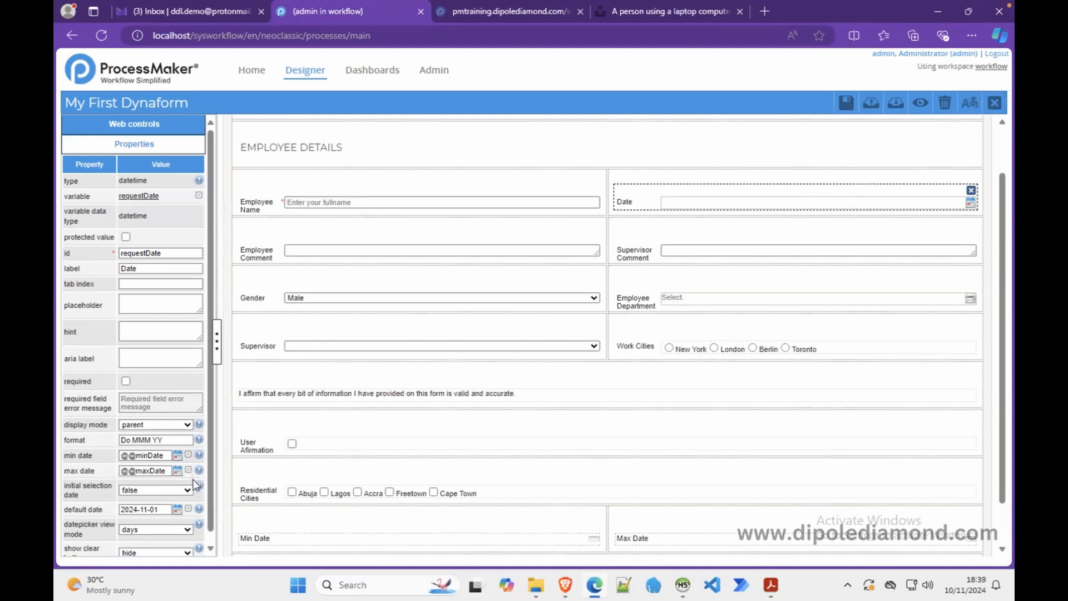
pyautogui.click(402, 539)
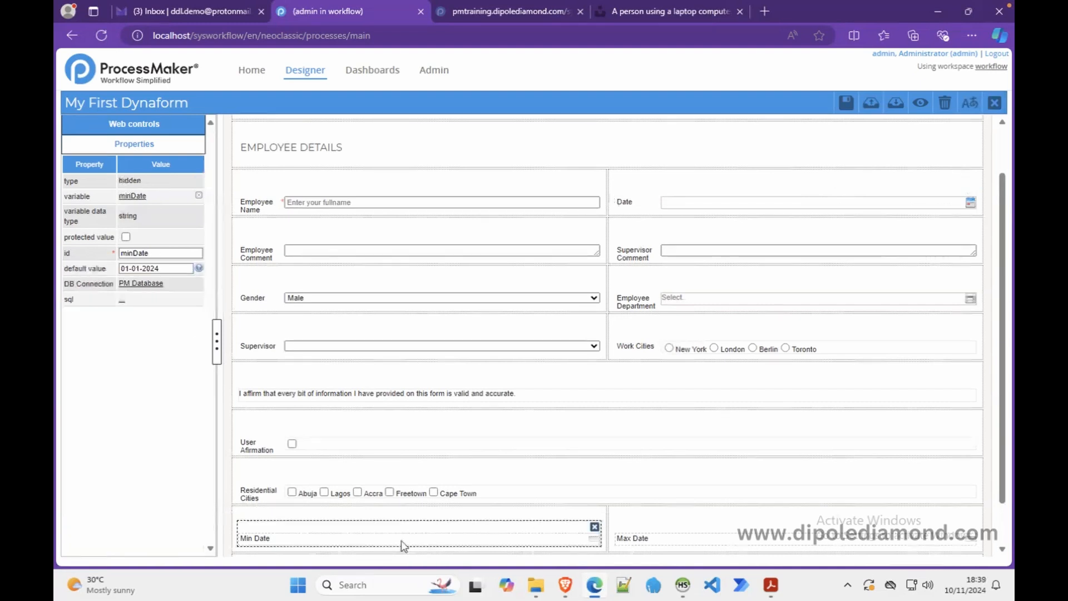
pyautogui.click(632, 540)
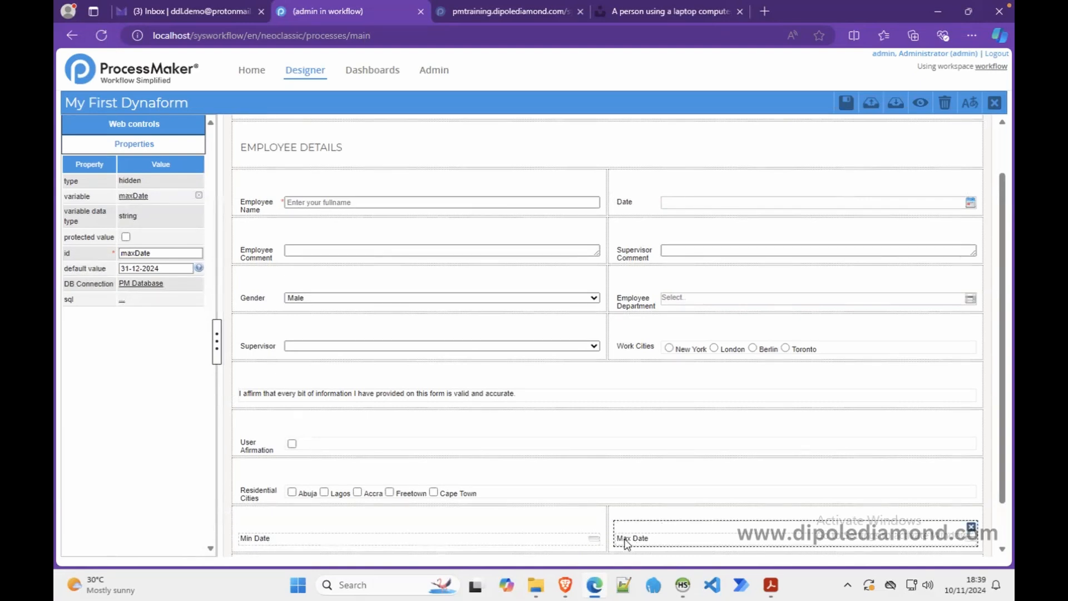
pyautogui.click(537, 542)
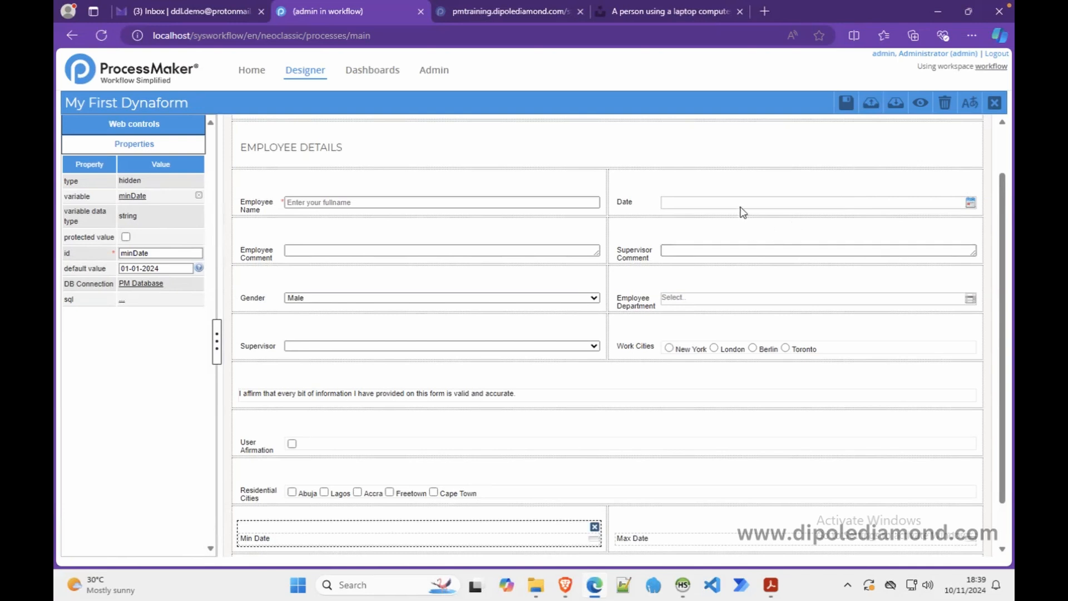
pyautogui.click(684, 541)
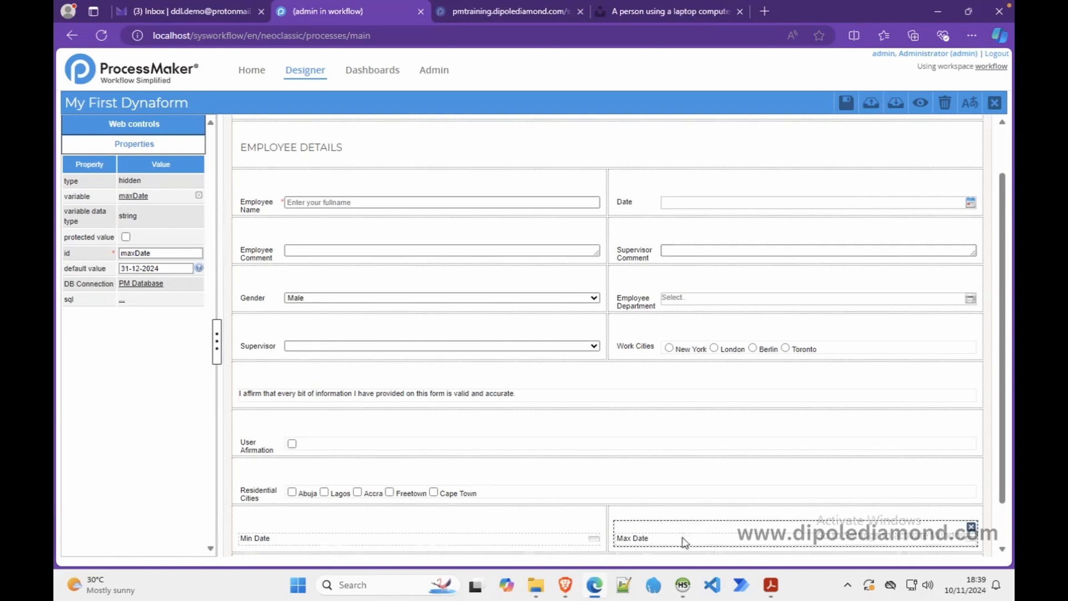
# - Clear the Date field's 2024-11-01 default date
pyautogui.click(688, 211)
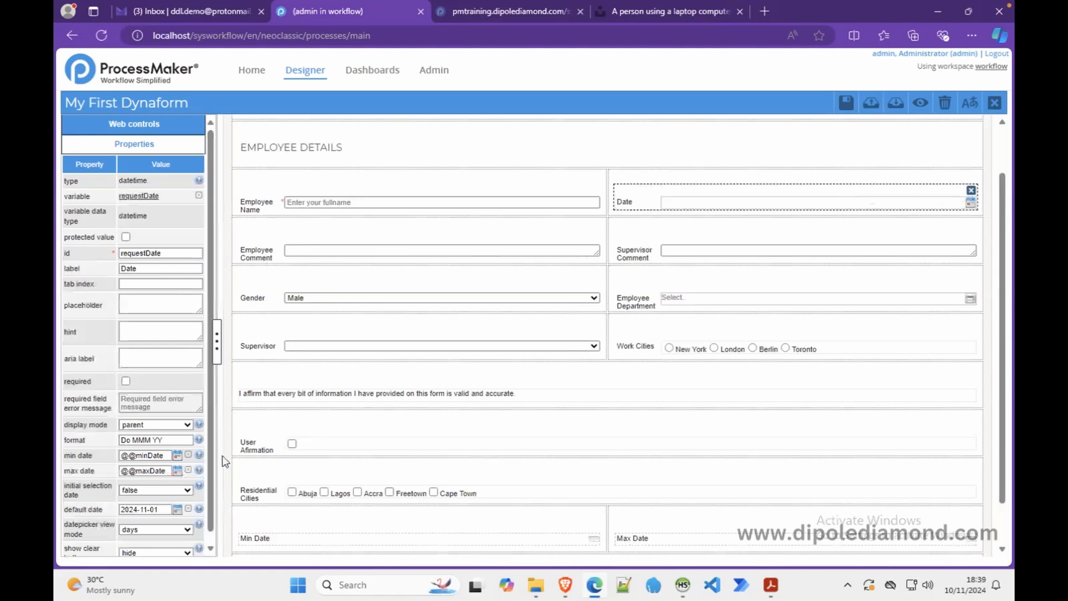
pyautogui.moveTo(210, 459); pyautogui.dragTo(214, 509)
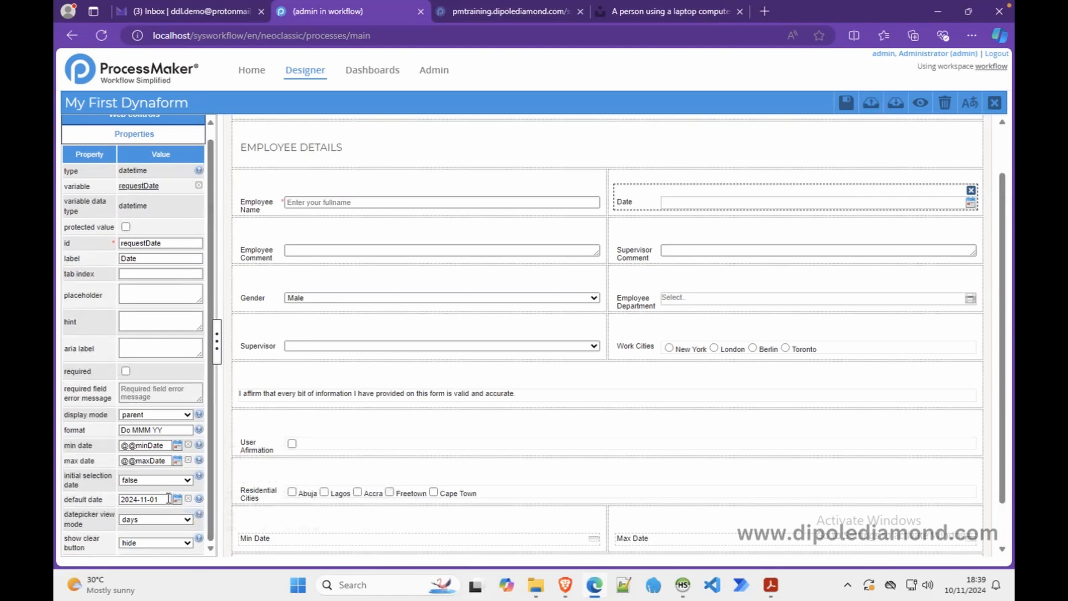
pyautogui.moveTo(168, 499); pyautogui.dragTo(104, 501)
# - Reformat the hidden Min Date default to 2024-01-01 and Max Date default to 2024-12-31
pyautogui.click(331, 545)
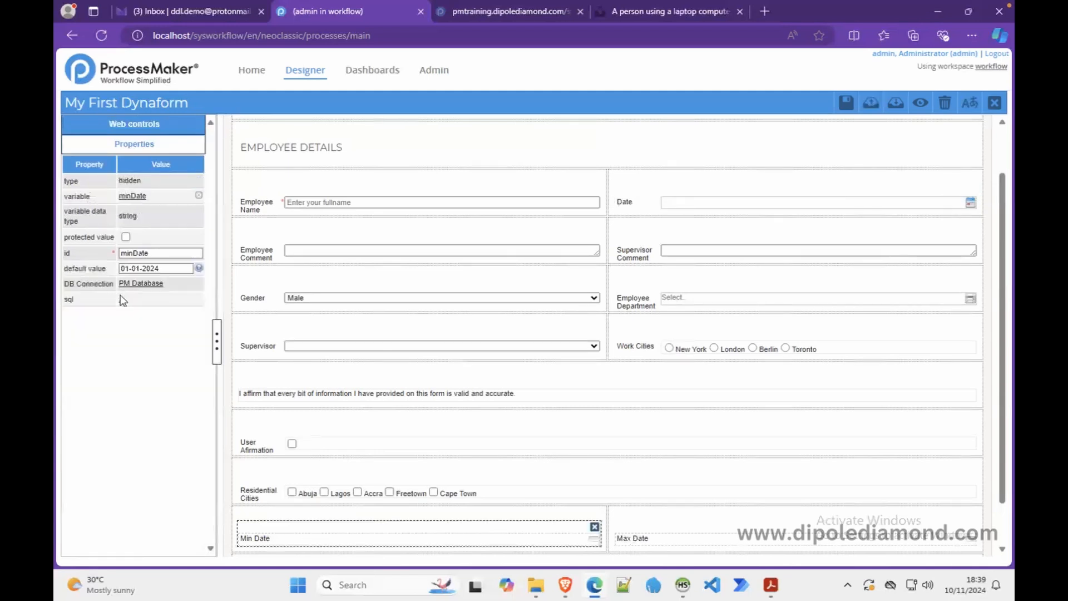
pyautogui.click(170, 266)
pyautogui.write('-01-01')
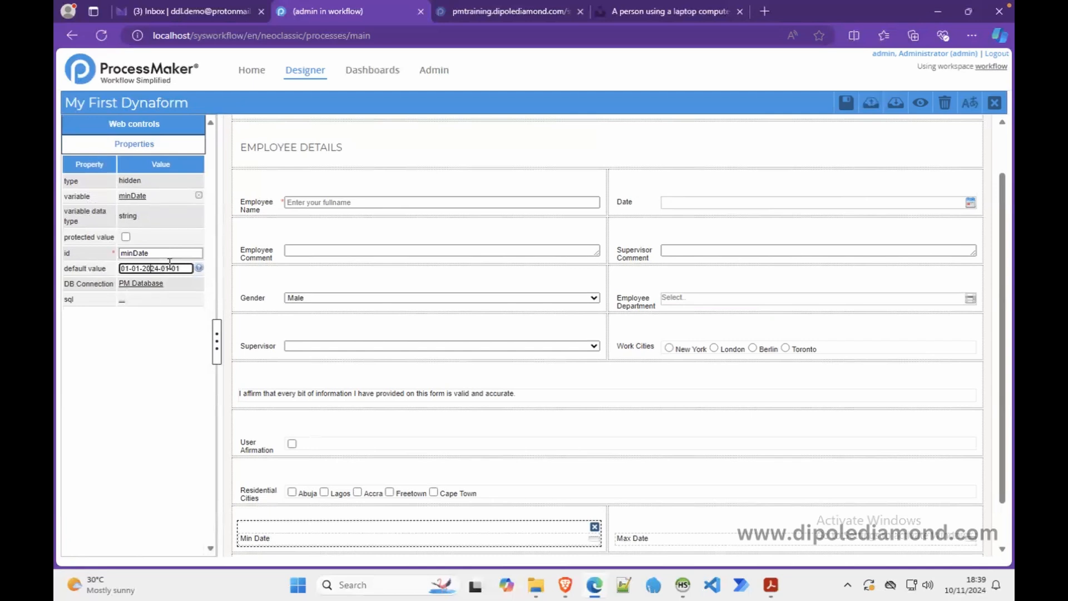
pyautogui.press('BackSpace')
pyautogui.press('BackSpace')
pyautogui.press('BackSpace')
pyautogui.press('BackSpace')
pyautogui.press('BackSpace')
pyautogui.press('BackSpace')
pyautogui.click(652, 542)
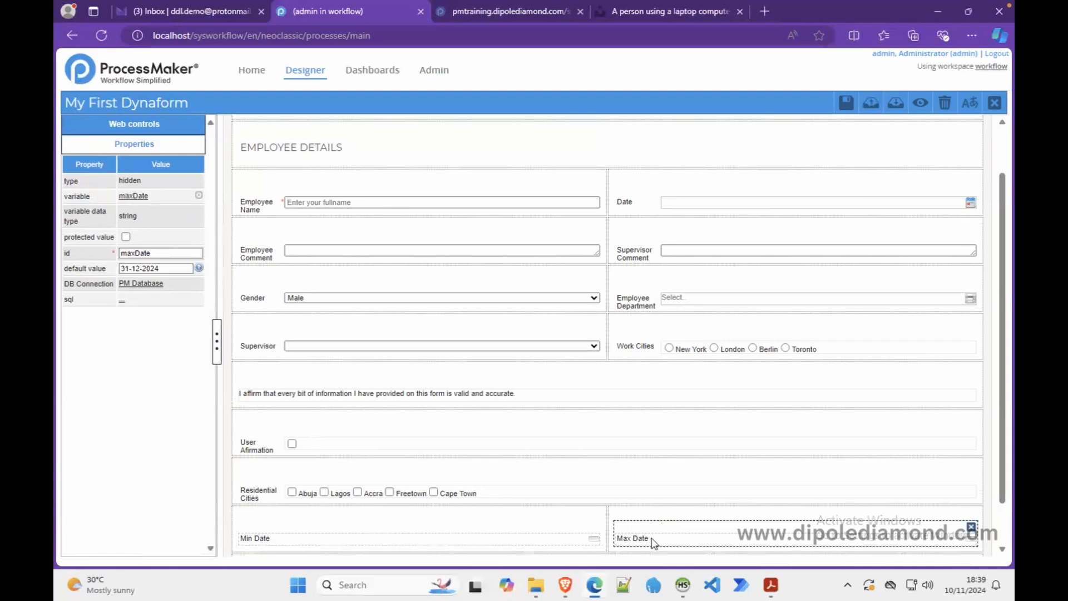
pyautogui.click(167, 268)
pyautogui.write('-12-31')
pyautogui.press('F2')
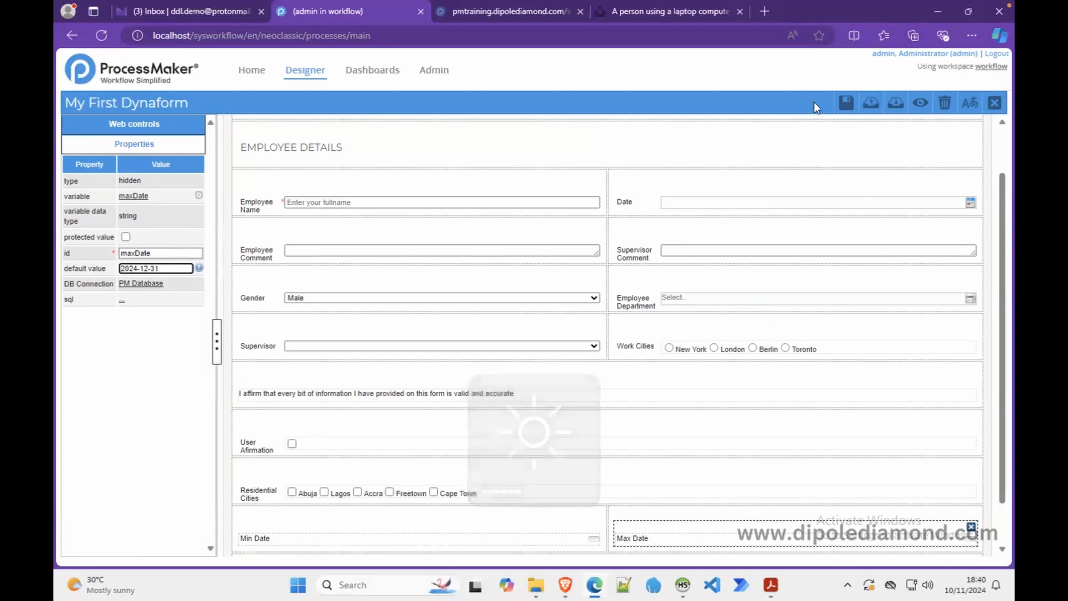
# - Save the Dynaform, preview it, and advance the Date calendar to December 2024
pyautogui.click(846, 105)
pyautogui.click(922, 105)
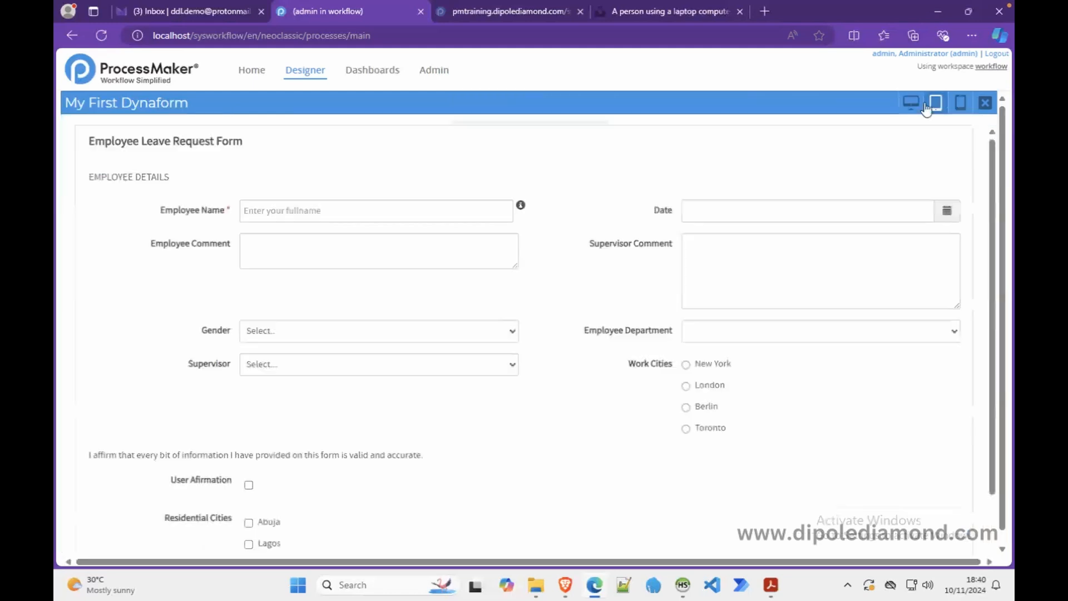
pyautogui.click(952, 213)
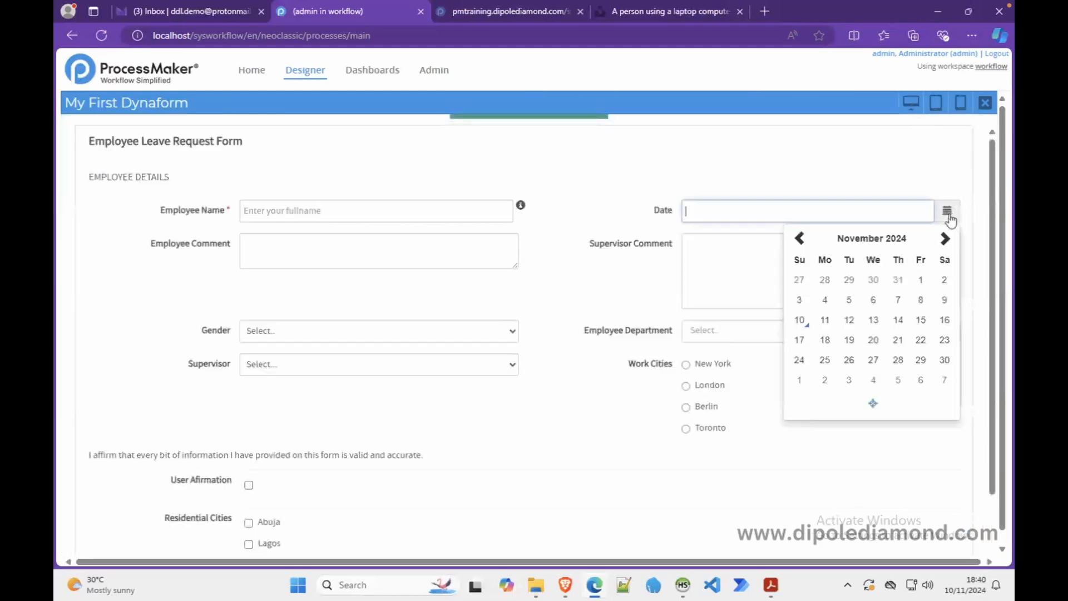
pyautogui.click(945, 239)
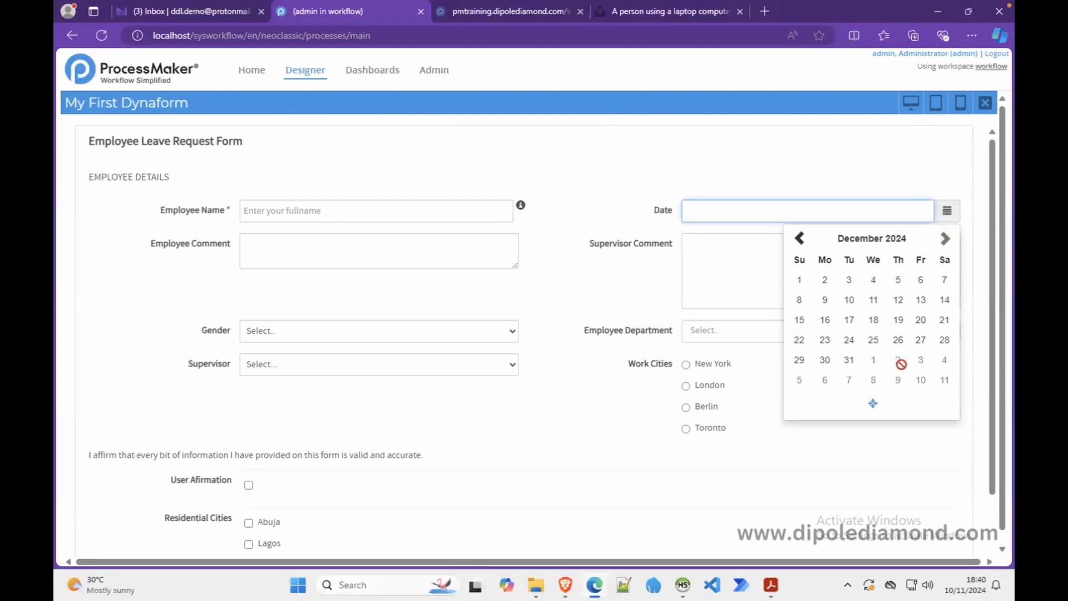
# - Step the calendar back to January 2024, the earliest allowed month, then close the preview
pyautogui.click(800, 240)
pyautogui.click(800, 240)
pyautogui.doubleClick(800, 239)
pyautogui.doubleClick(800, 240)
pyautogui.click(799, 240)
pyautogui.tripleClick(800, 240)
pyautogui.click(800, 239)
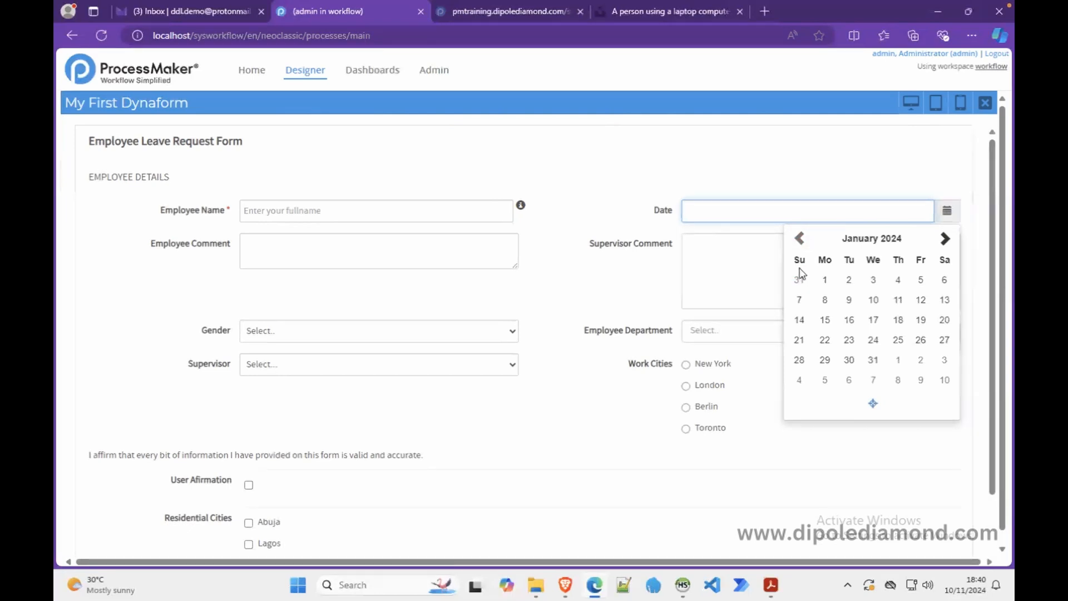
pyautogui.click(796, 190)
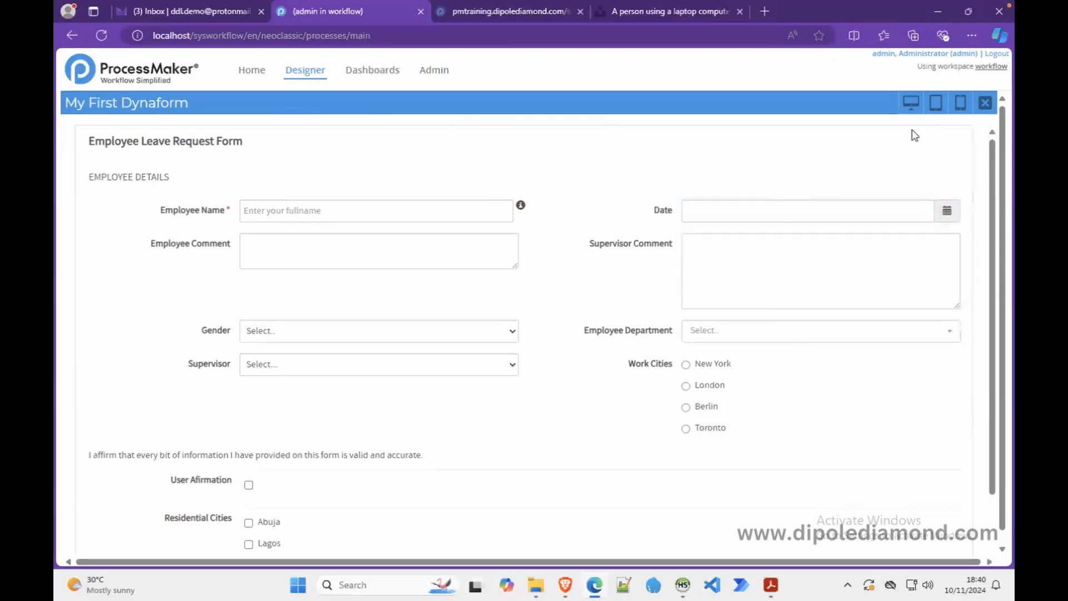
pyautogui.click(985, 102)
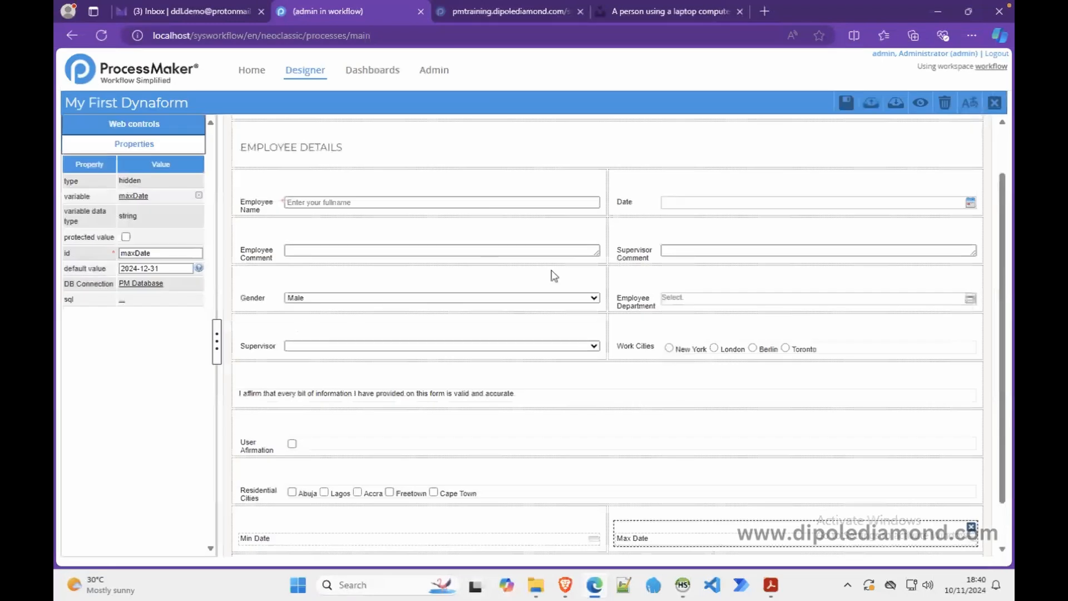
# - Set the Date control's initial selection date to day and preview the form
pyautogui.click(670, 210)
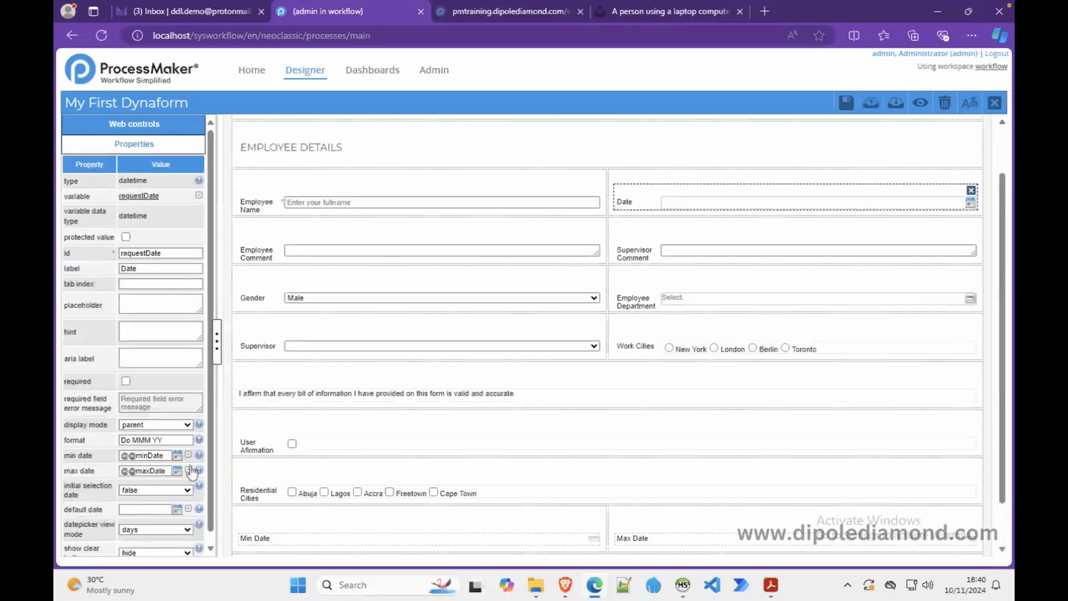
pyautogui.scroll(-1, 213, 510)
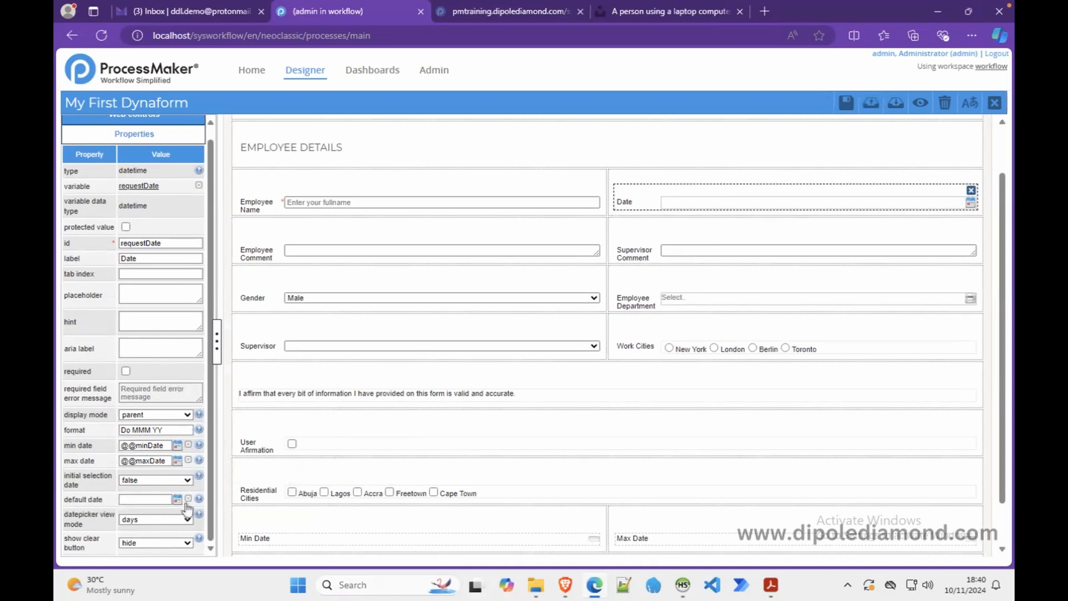
pyautogui.moveTo(199, 514)
pyautogui.click(153, 482)
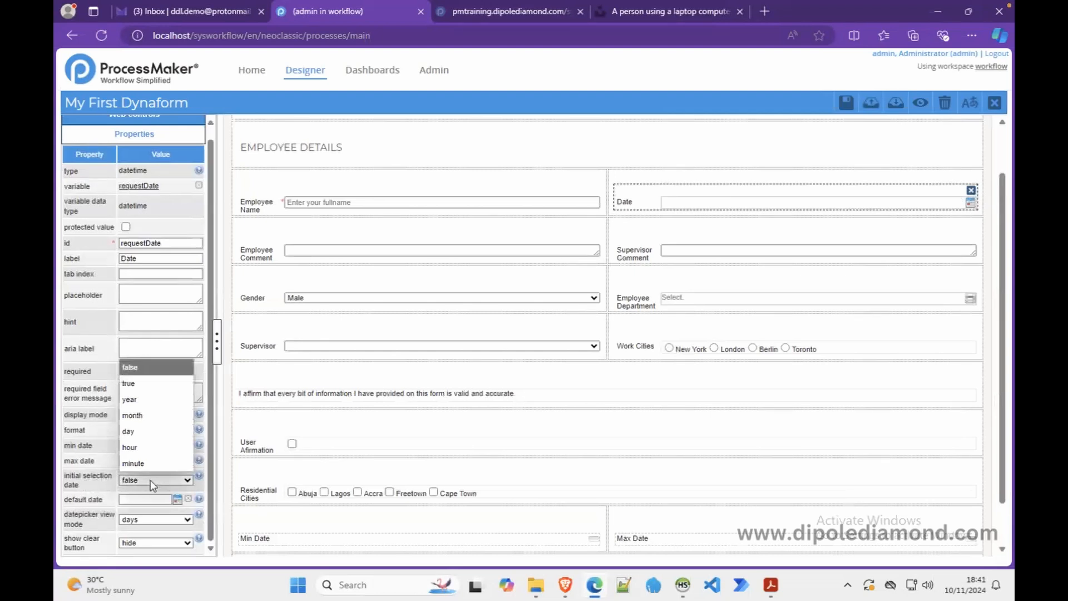
pyautogui.click(147, 438)
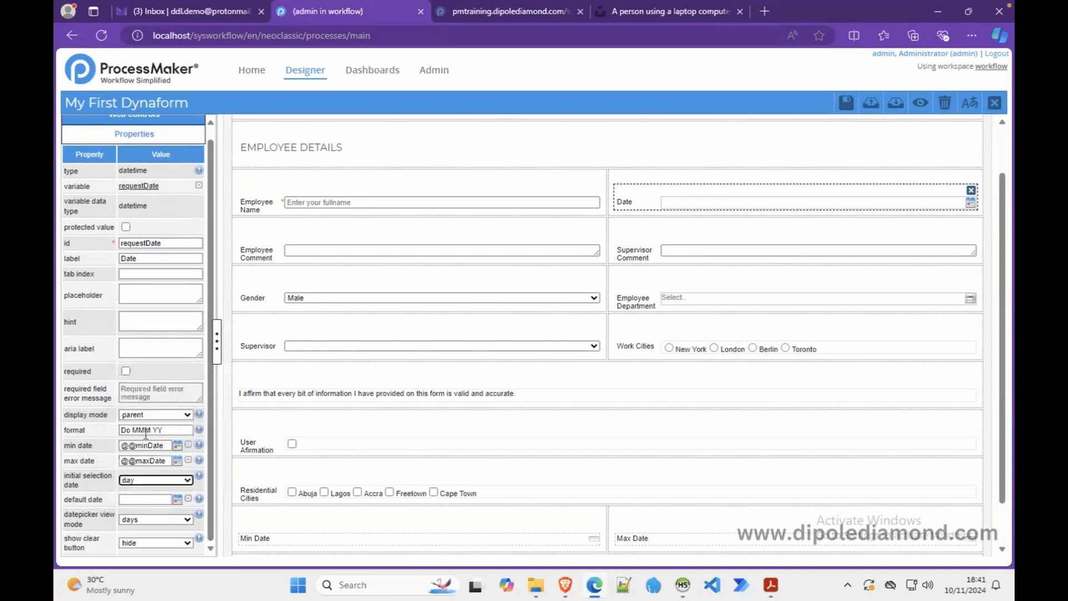
pyautogui.click(915, 105)
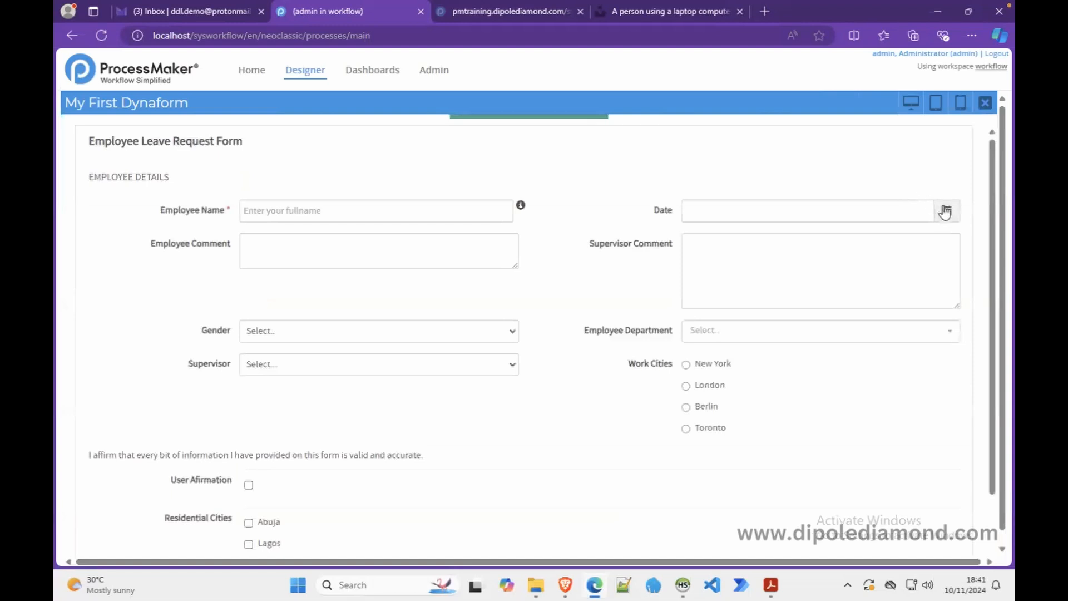
# - Pick 10 November in the previewed Date calendar, then return to the designer
pyautogui.click(945, 211)
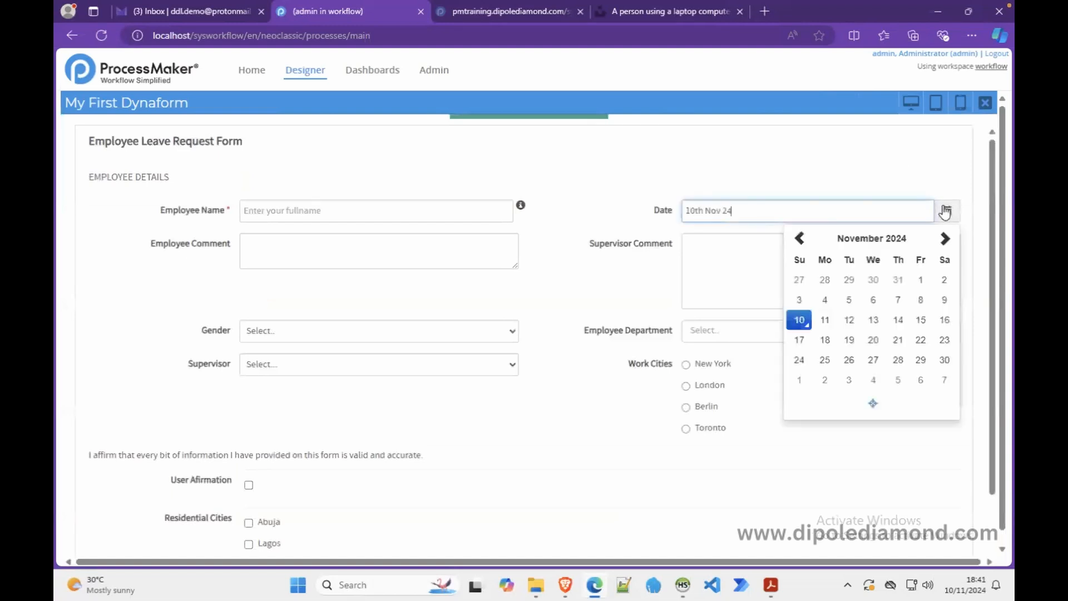
pyautogui.click(803, 326)
pyautogui.click(985, 102)
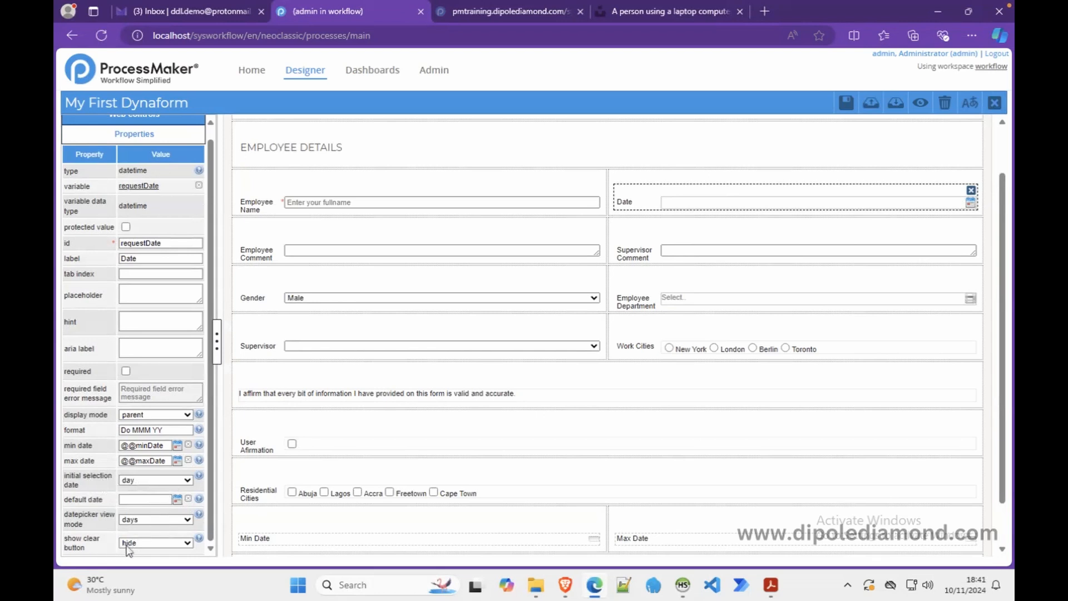
# - Set show clear button to show and test clearing the Date value in preview
pyautogui.click(146, 545)
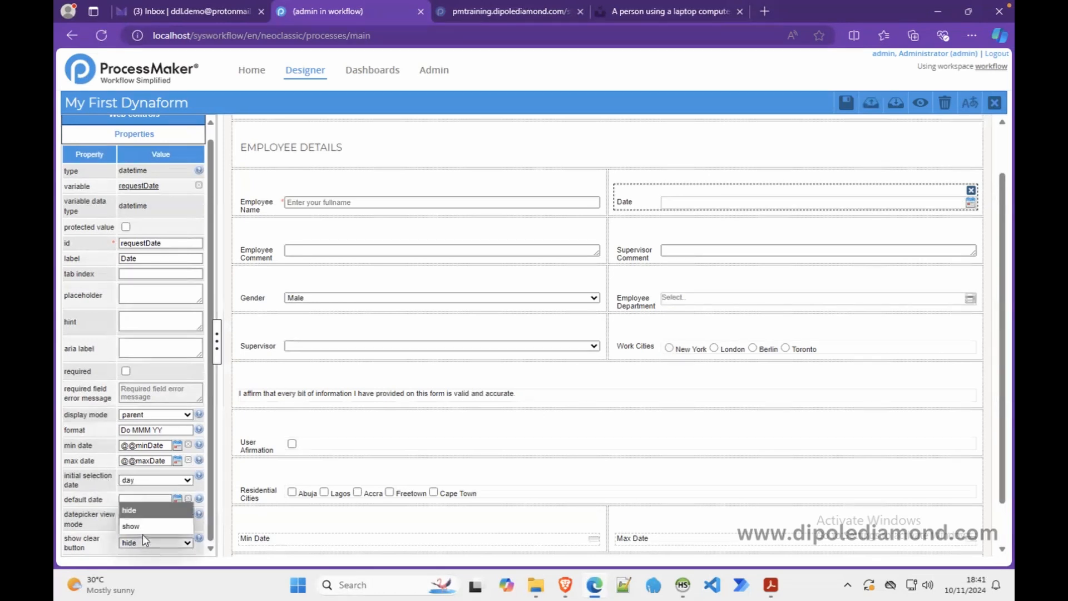
pyautogui.click(131, 525)
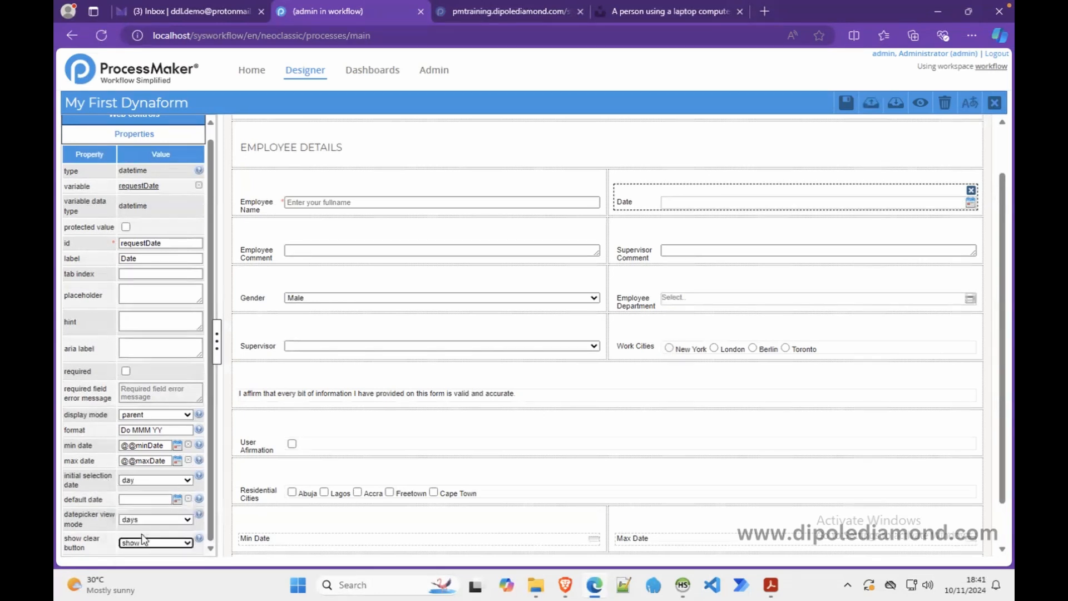
pyautogui.click(921, 104)
pyautogui.click(945, 211)
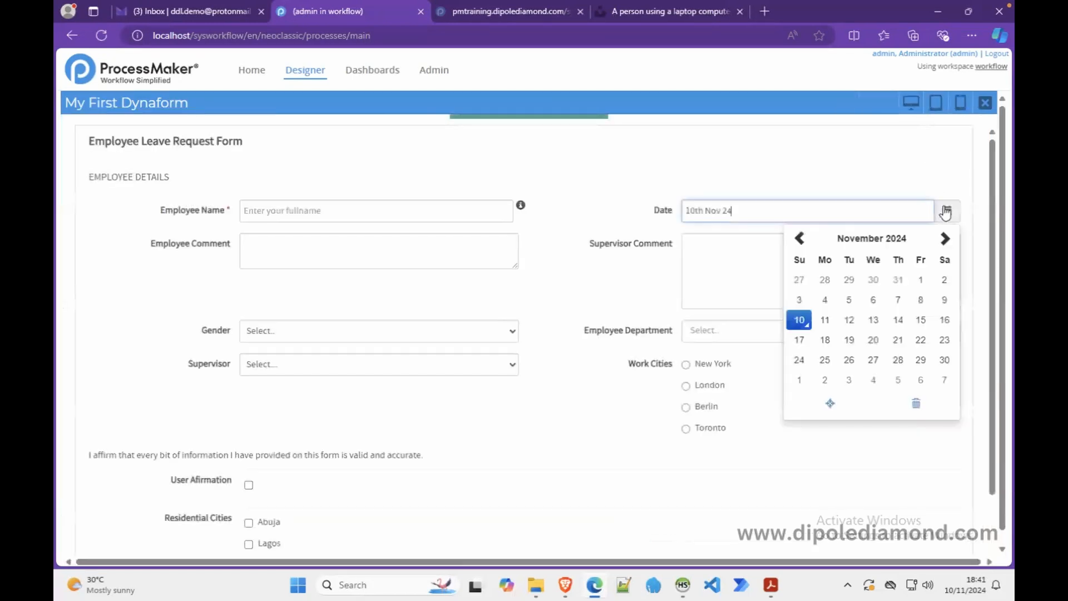
pyautogui.click(918, 410)
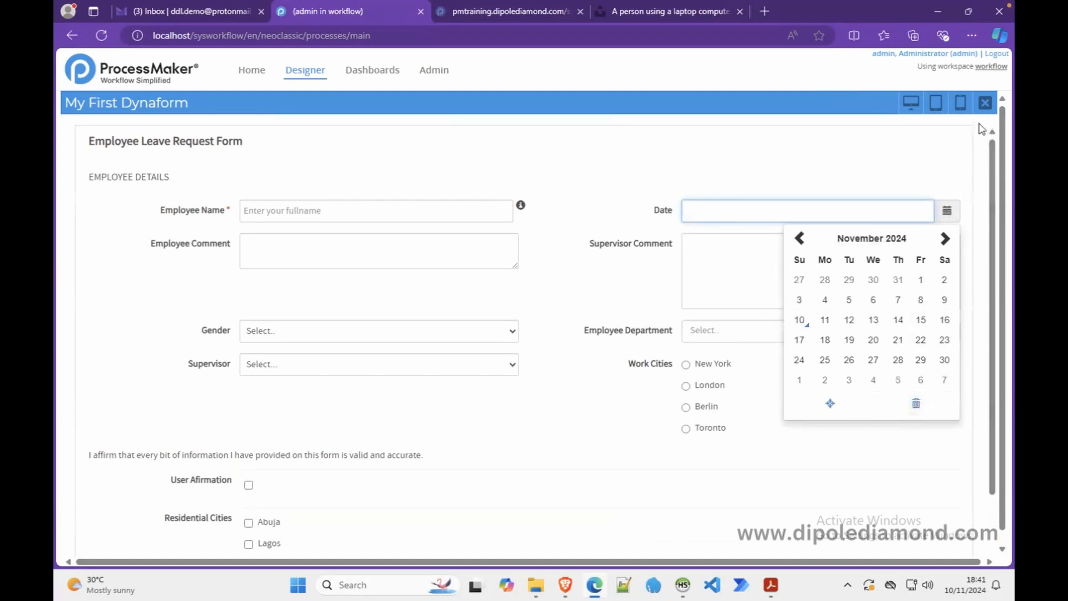
pyautogui.click(984, 102)
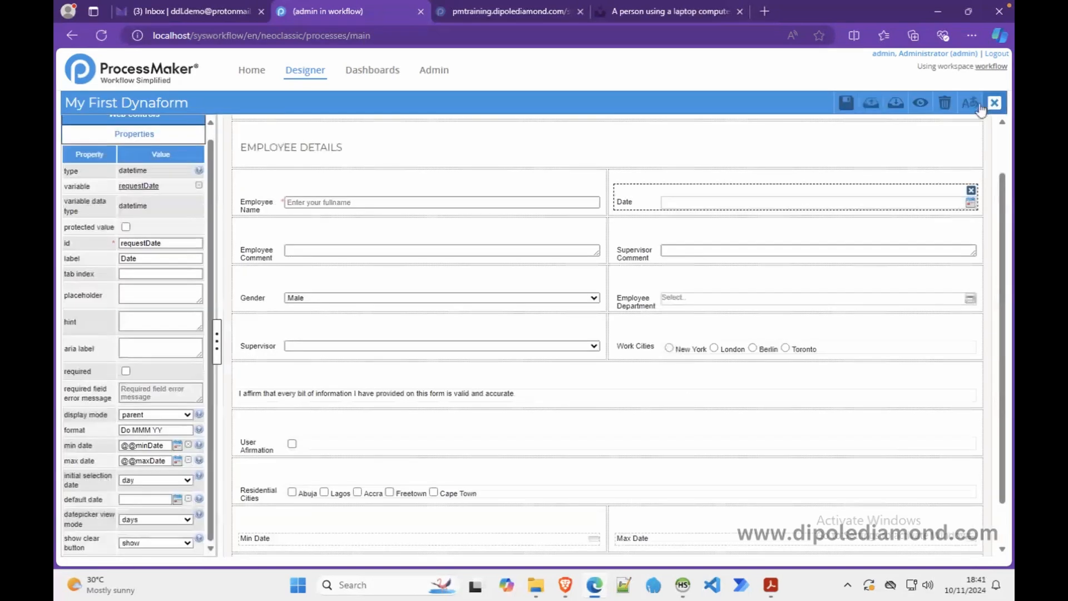
# - Set show clear button to hide and confirm in preview the calendar lacks it
pyautogui.click(187, 542)
pyautogui.click(151, 524)
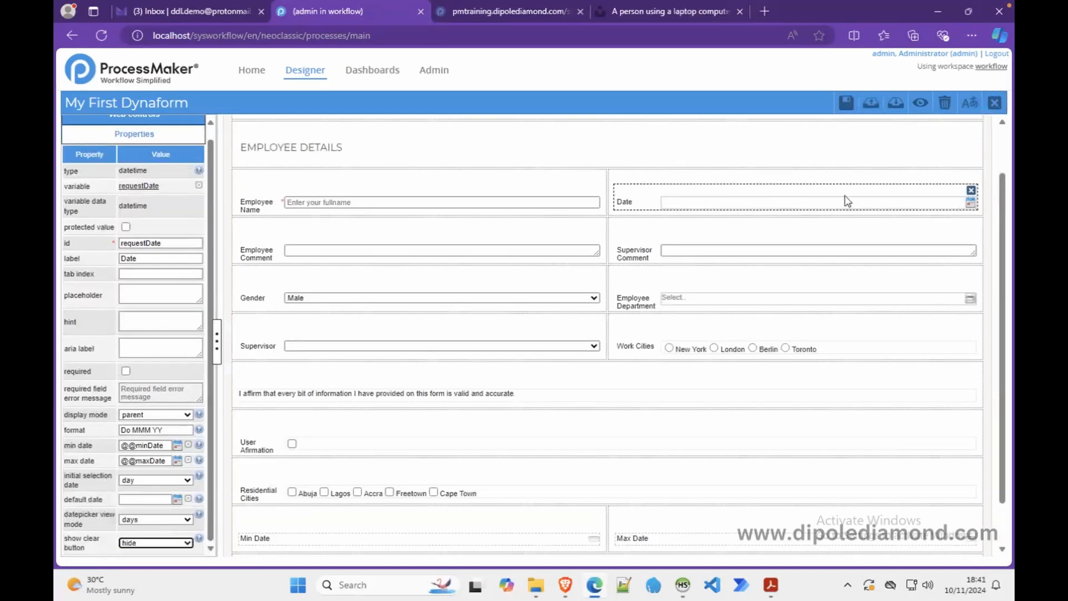
pyautogui.click(920, 104)
pyautogui.click(947, 210)
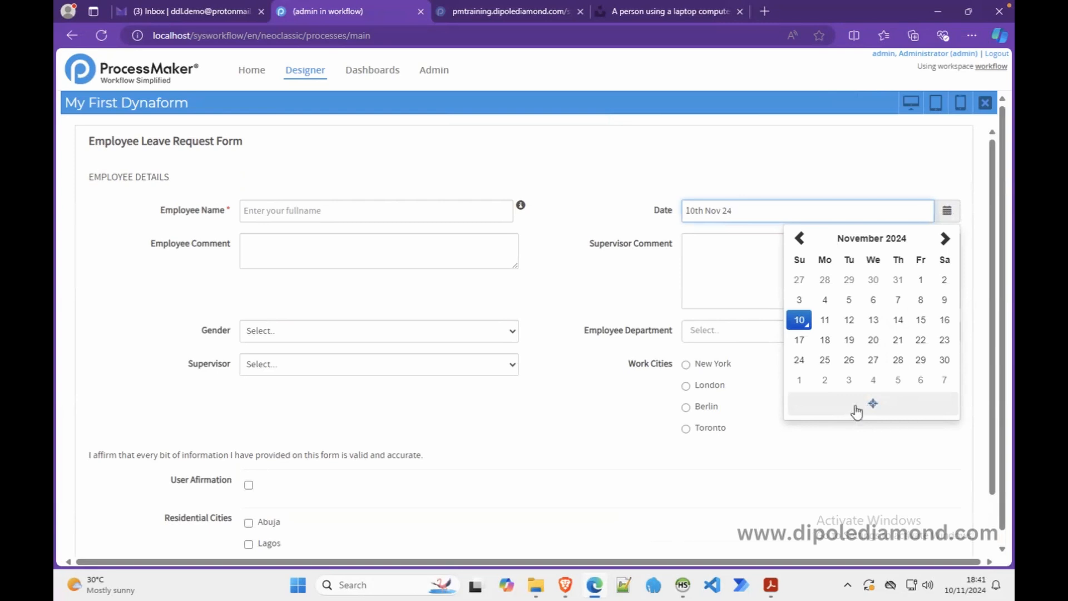
pyautogui.click(983, 106)
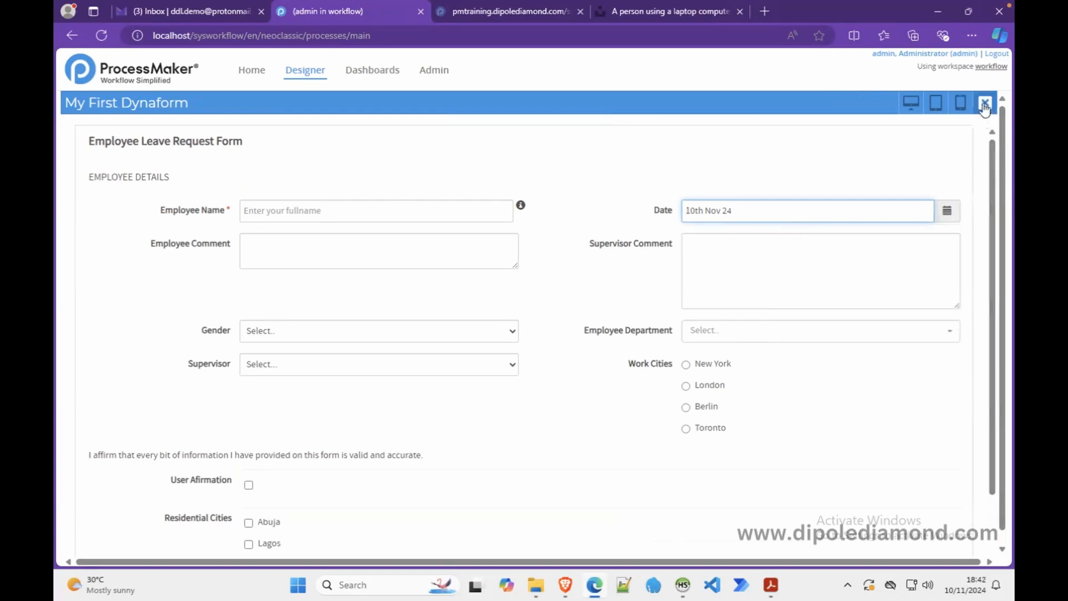
pyautogui.click(984, 105)
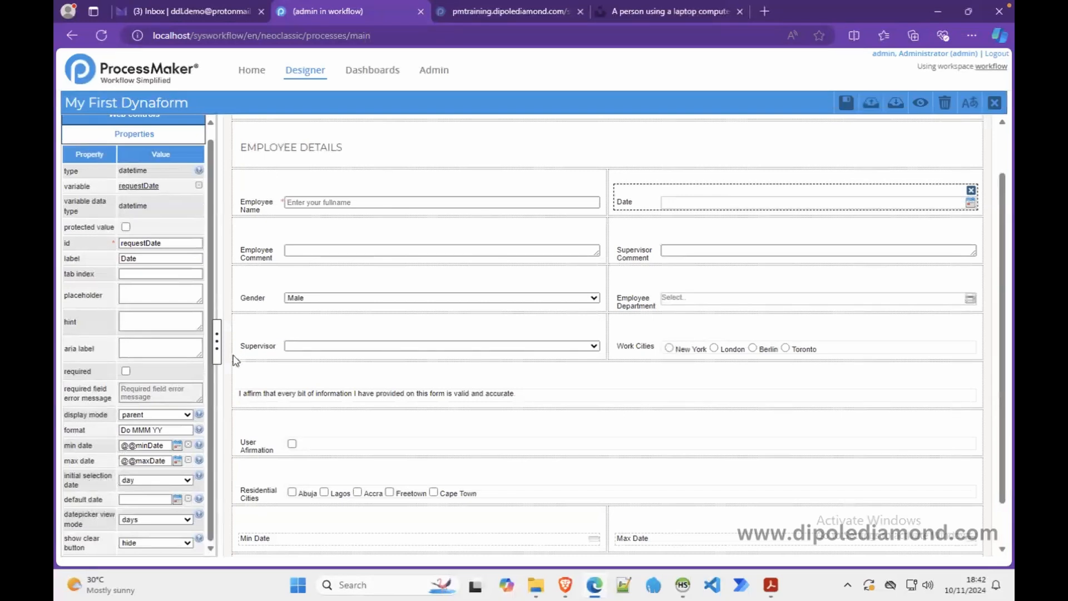
# - Change the affirmation statement label's id to label_affirmation and save the Dynaform
pyautogui.click(149, 117)
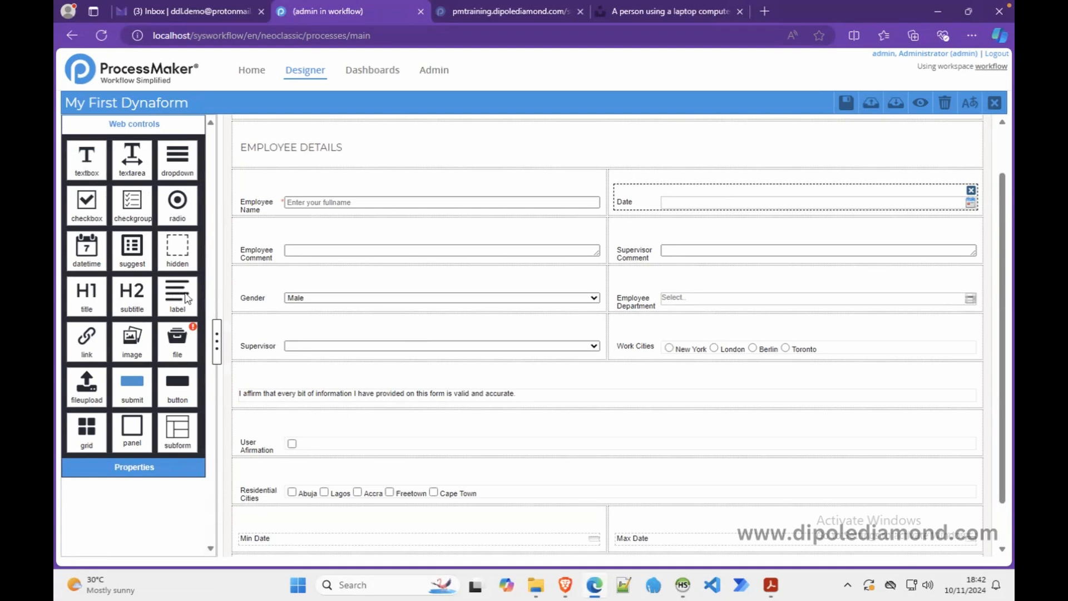
pyautogui.click(323, 395)
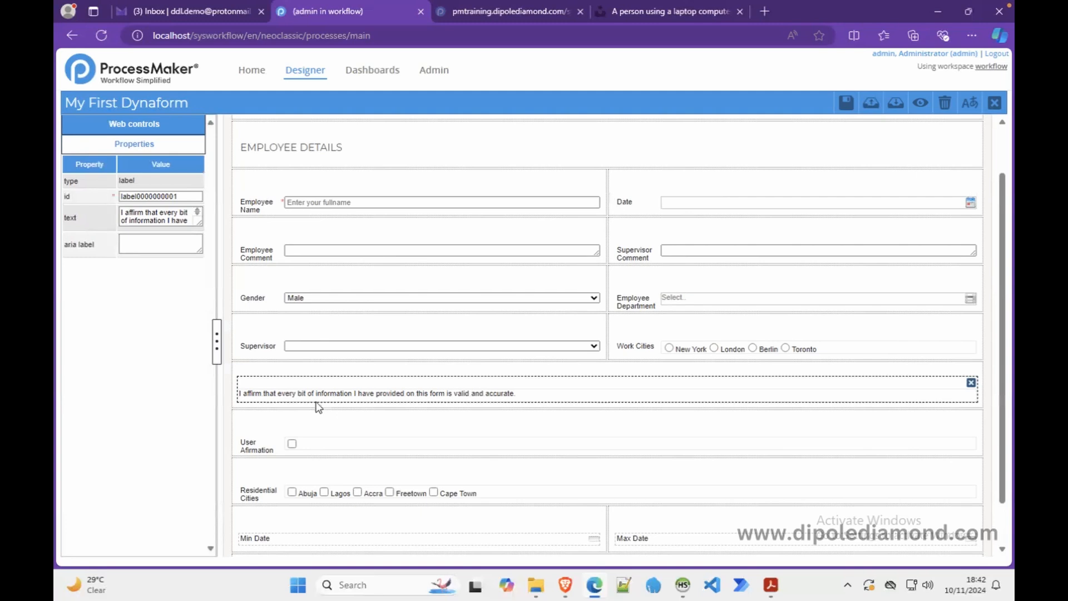
pyautogui.click(131, 126)
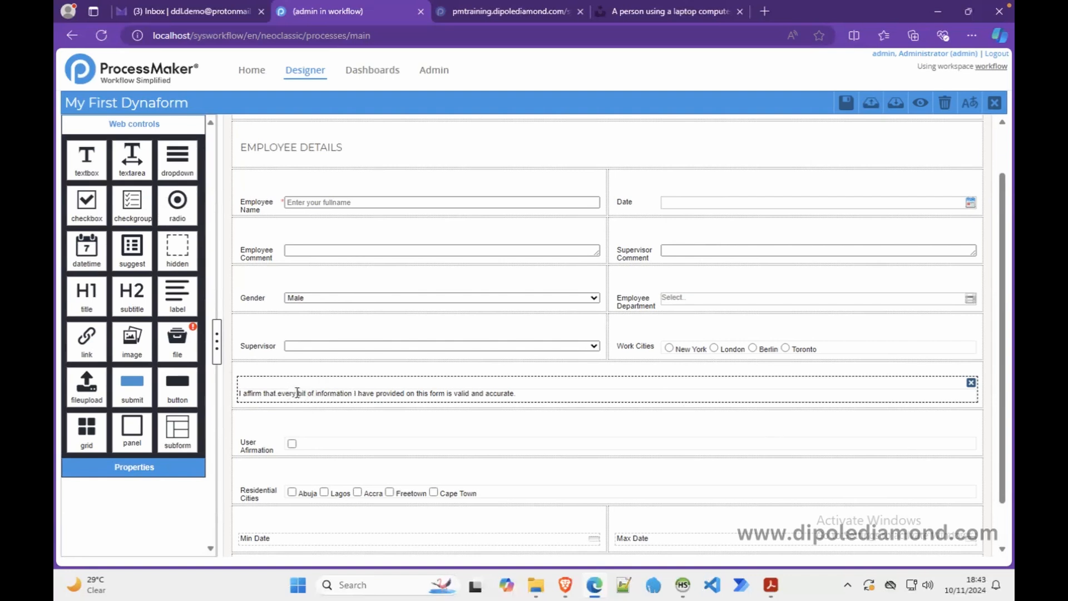
pyautogui.click(225, 307)
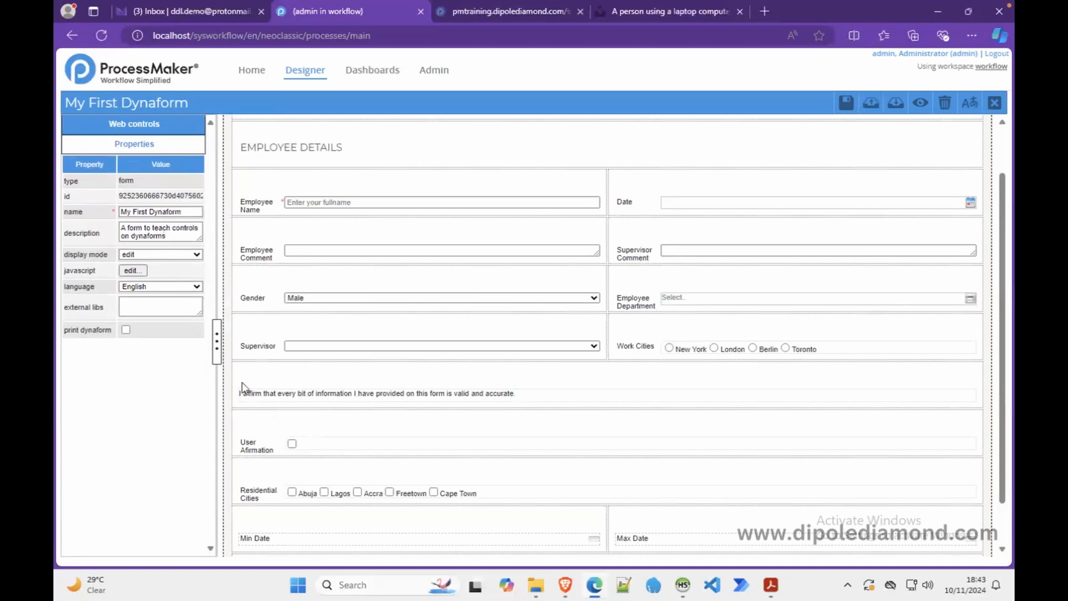
pyautogui.click(258, 394)
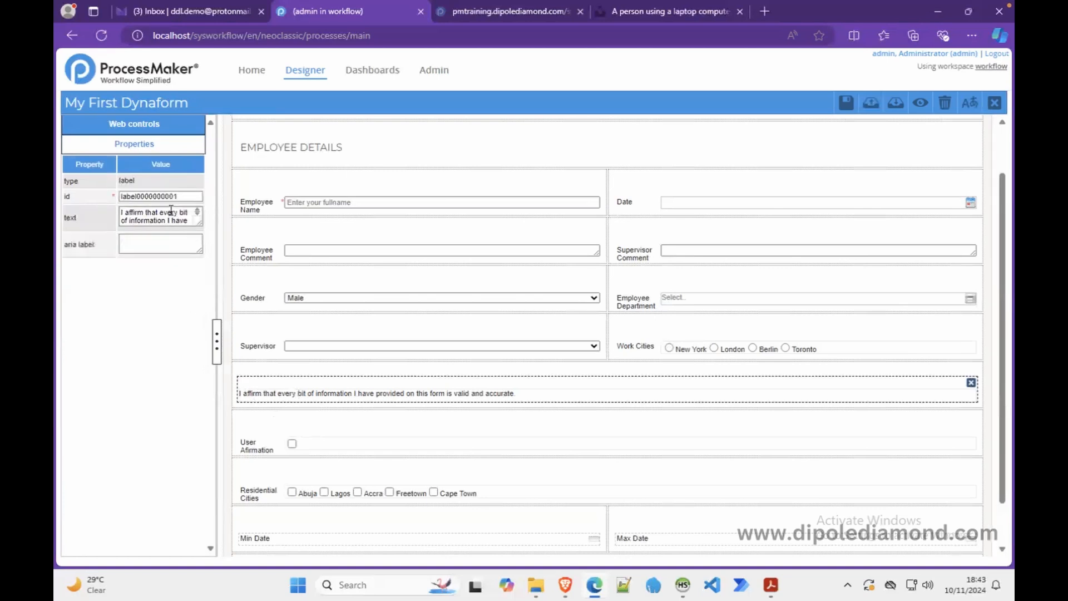
pyautogui.moveTo(184, 195); pyautogui.dragTo(89, 201)
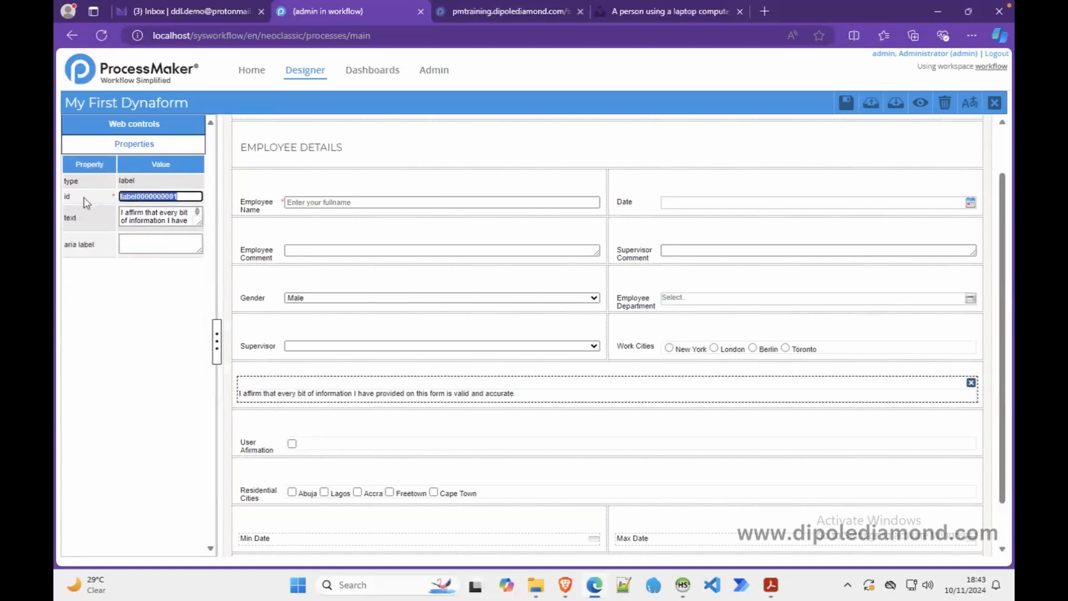
pyautogui.write('label_')
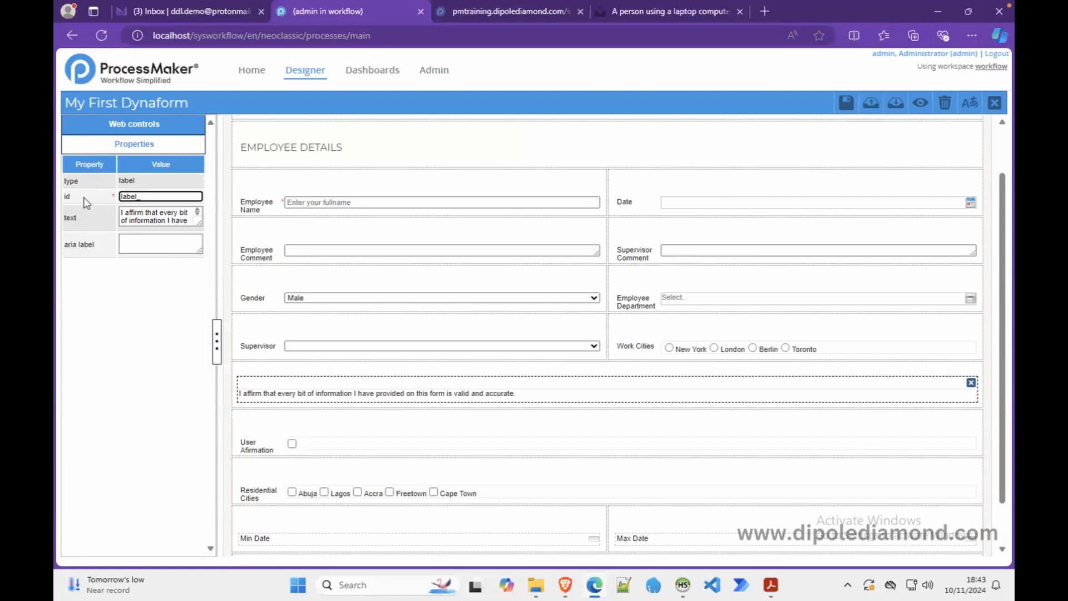
pyautogui.write('affirmation')
pyautogui.doubleClick(184, 197)
pyautogui.click(838, 105)
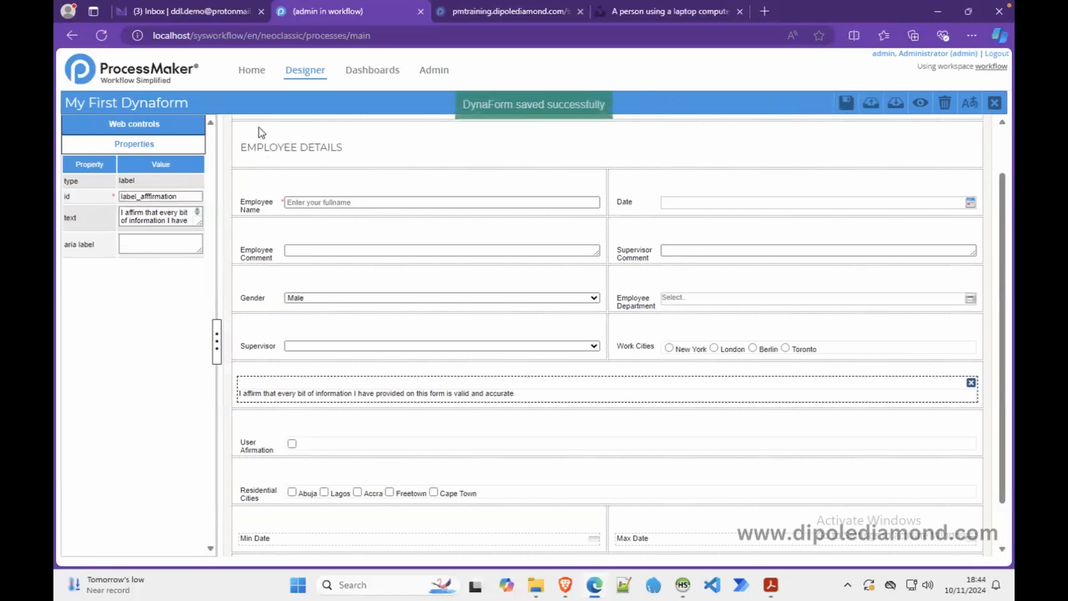
pyautogui.click(182, 132)
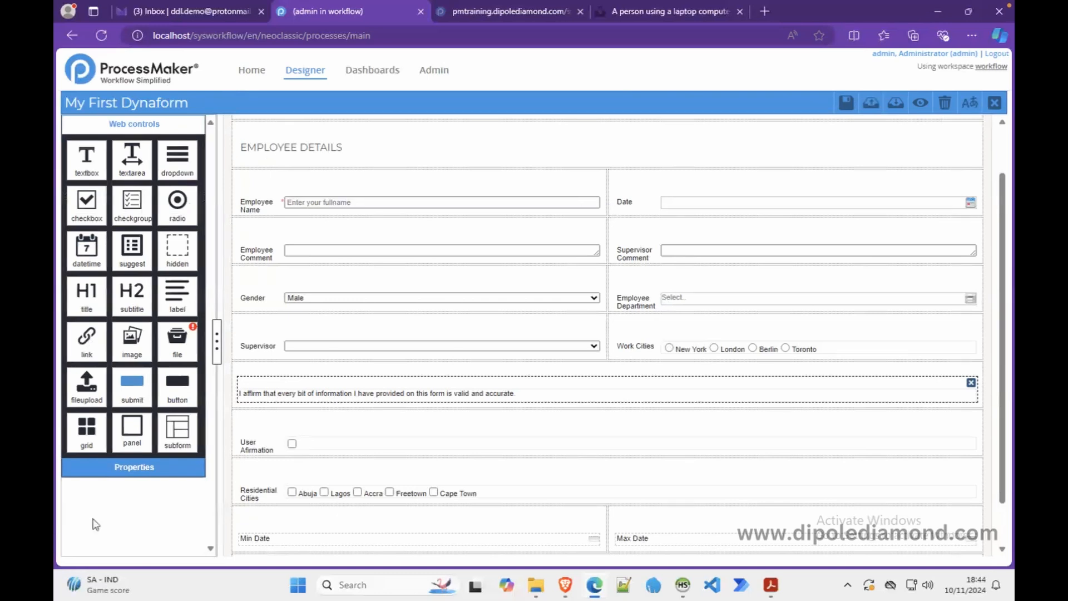
# - Place a link control, link_1, in the empty bottom row of the form
pyautogui.scroll(-1, 517, 435)
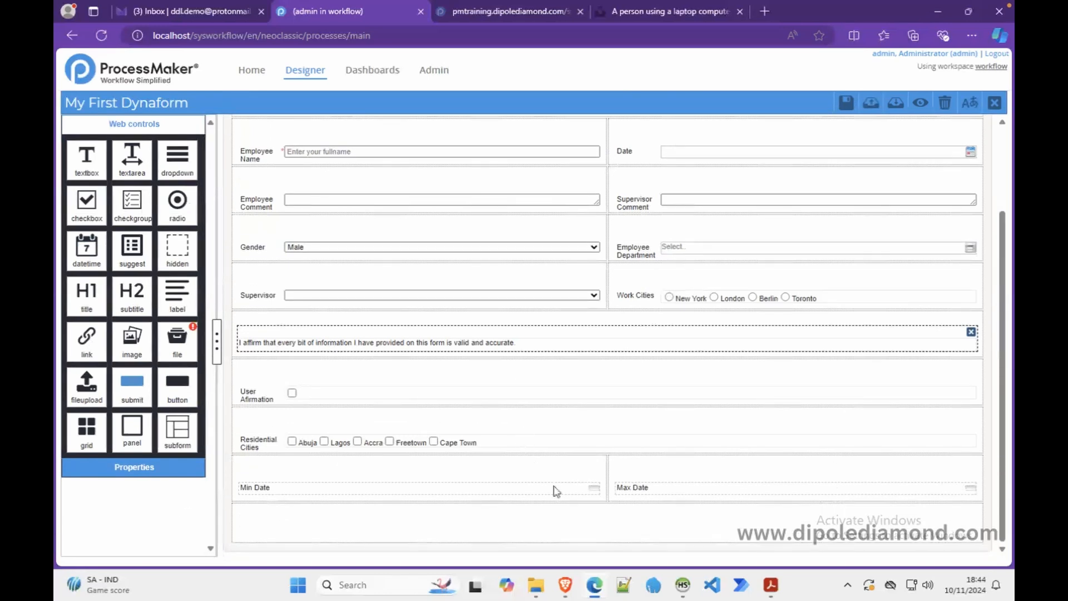
pyautogui.click(569, 521)
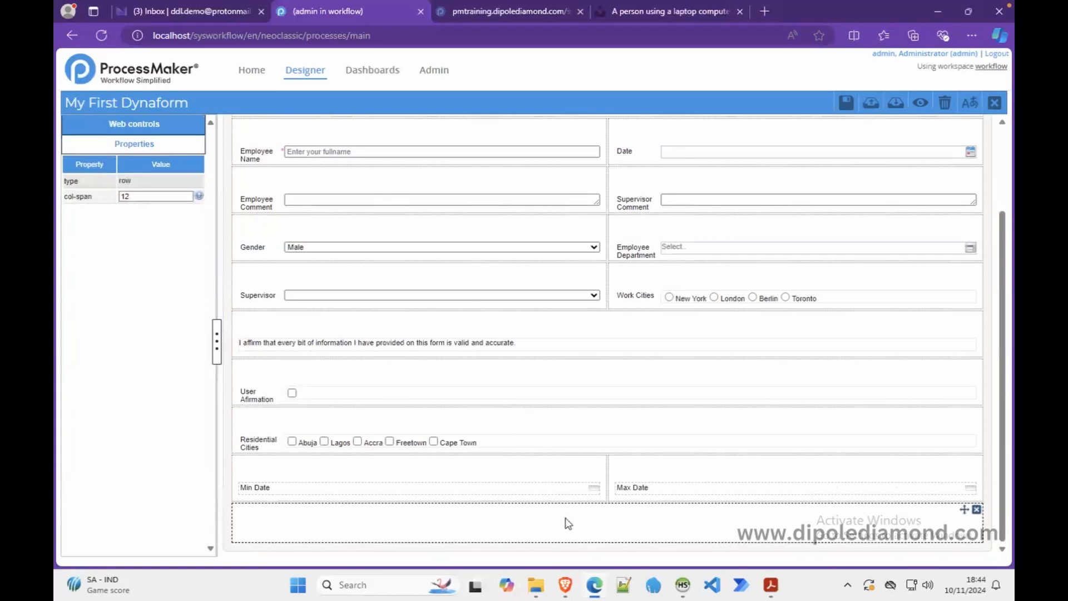
pyautogui.click(156, 126)
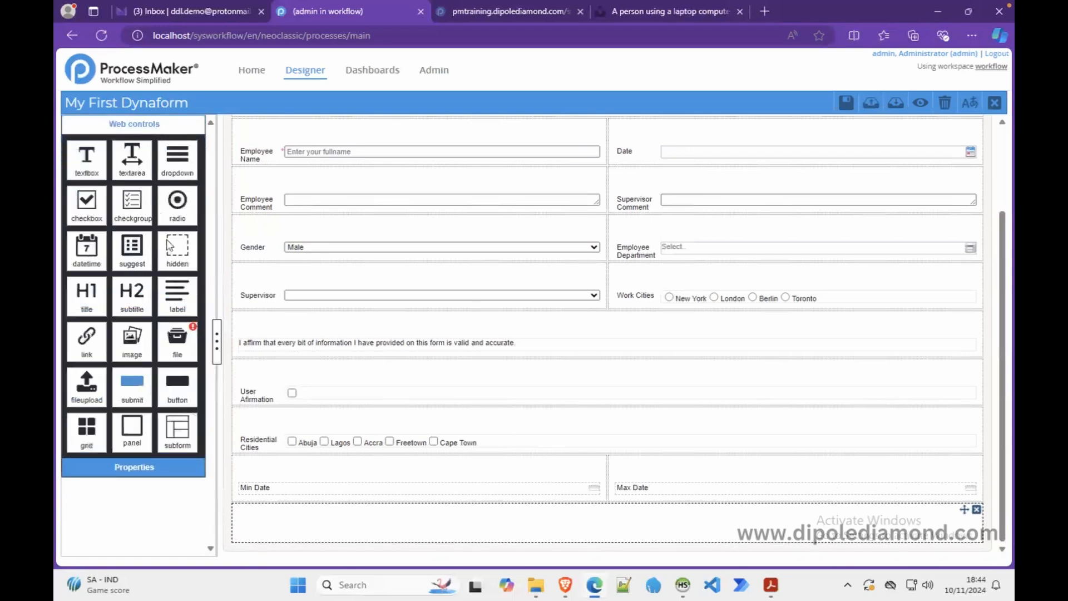
pyautogui.moveTo(87, 337); pyautogui.dragTo(353, 508)
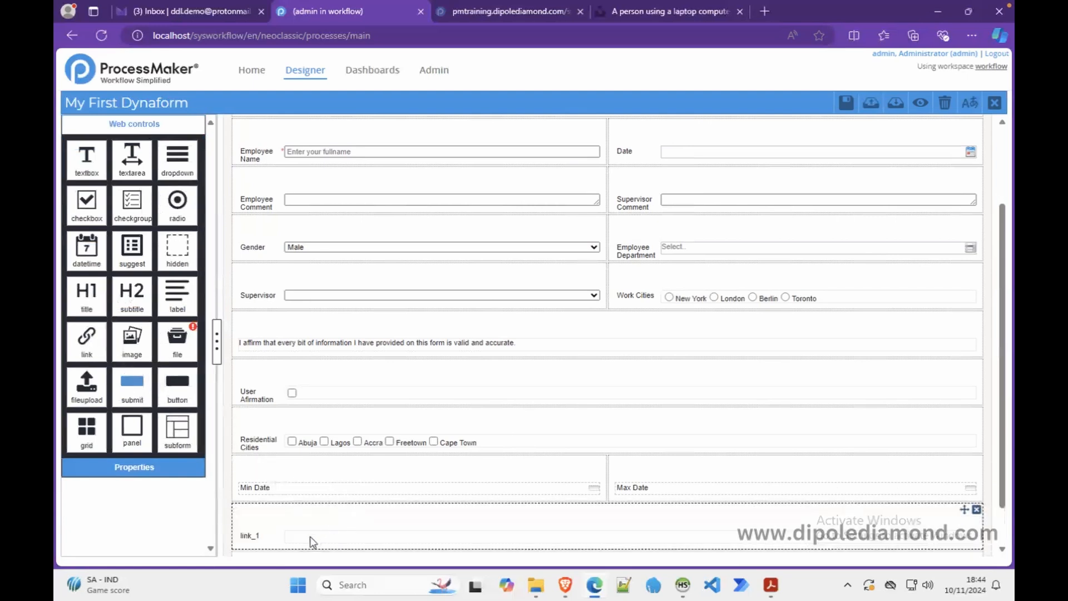
pyautogui.click(342, 536)
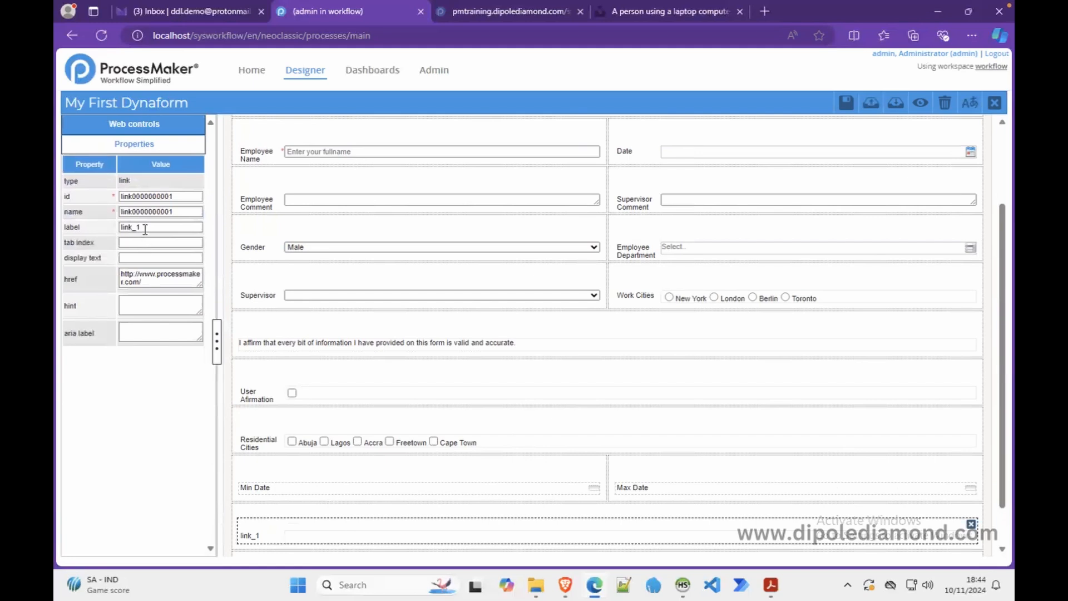
# - Clear the link's label, set its display text to 'Terms and Conditions', and check it in preview
pyautogui.doubleClick(145, 227)
pyautogui.press('BackSpace')
pyautogui.click(144, 258)
pyautogui.write('Terms and')
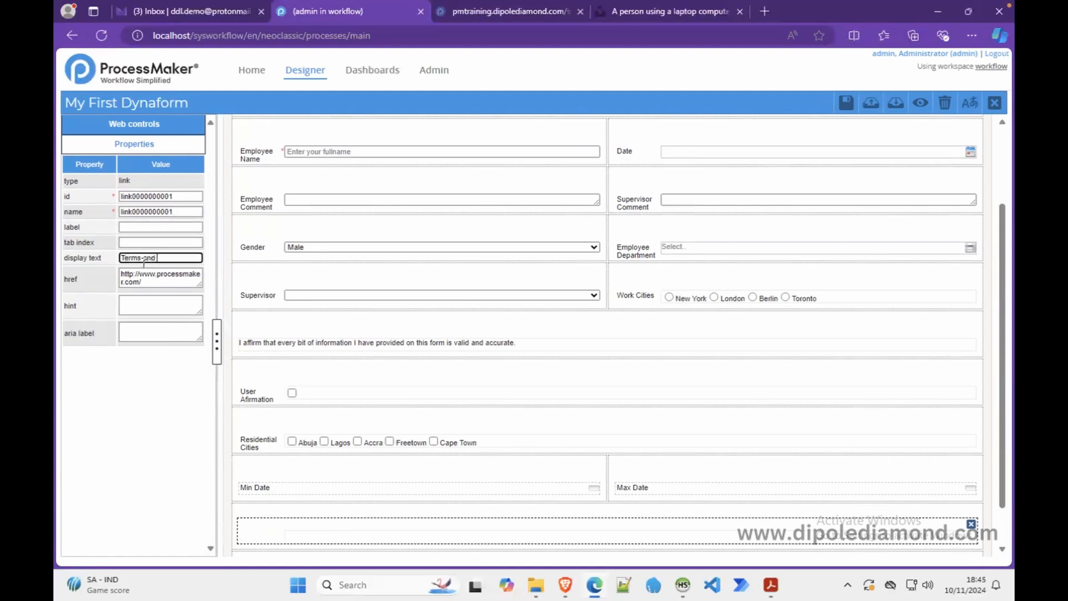
pyautogui.write(' Conditions')
pyautogui.moveTo(229, 287); pyautogui.dragTo(114, 282)
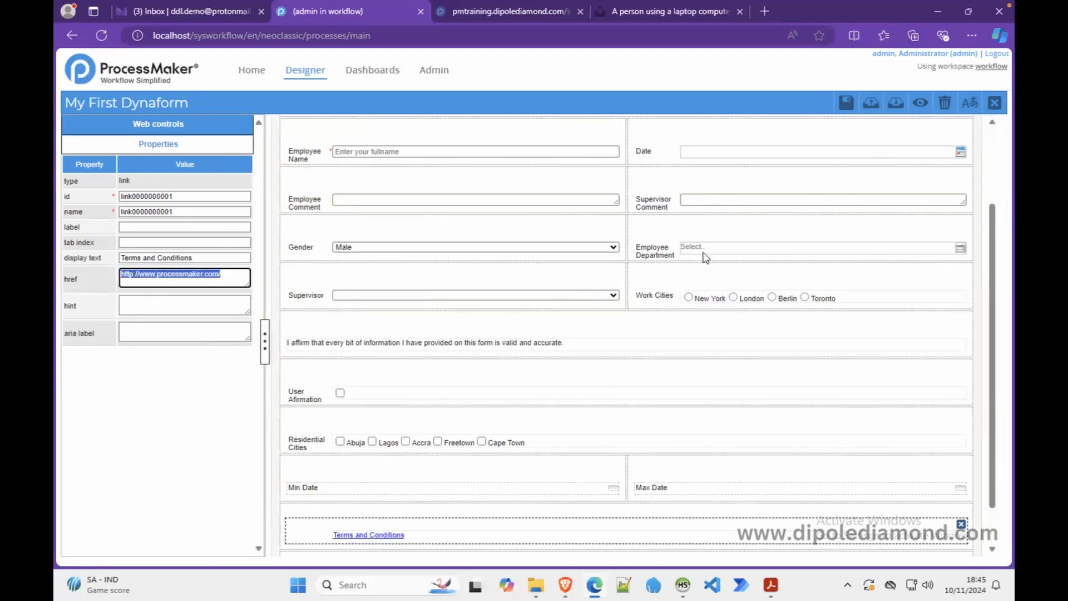
pyautogui.click(920, 103)
pyautogui.scroll(-3, 746, 317)
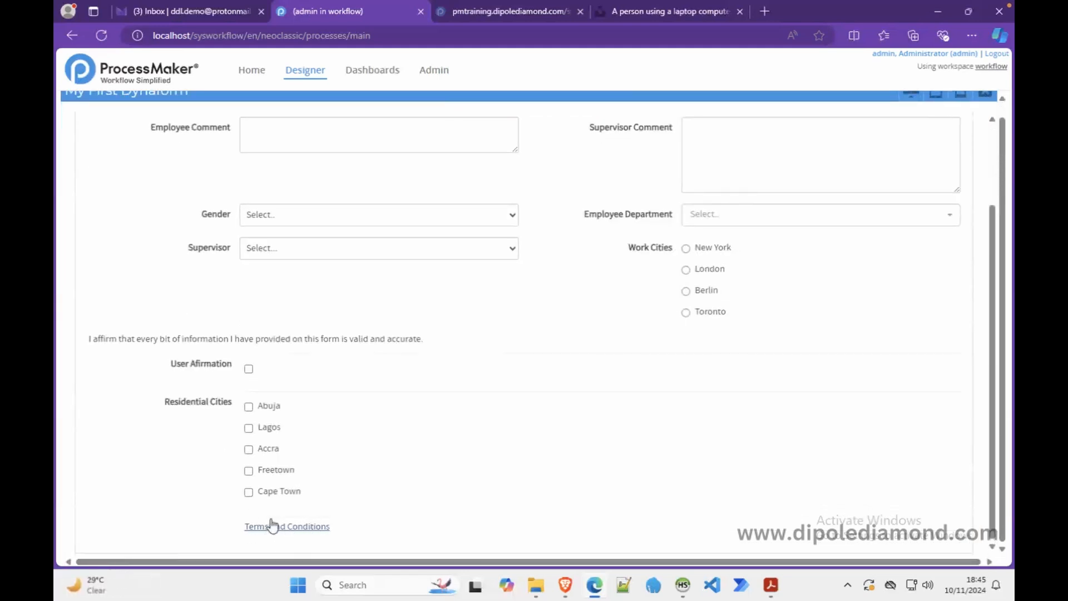
pyautogui.click(977, 103)
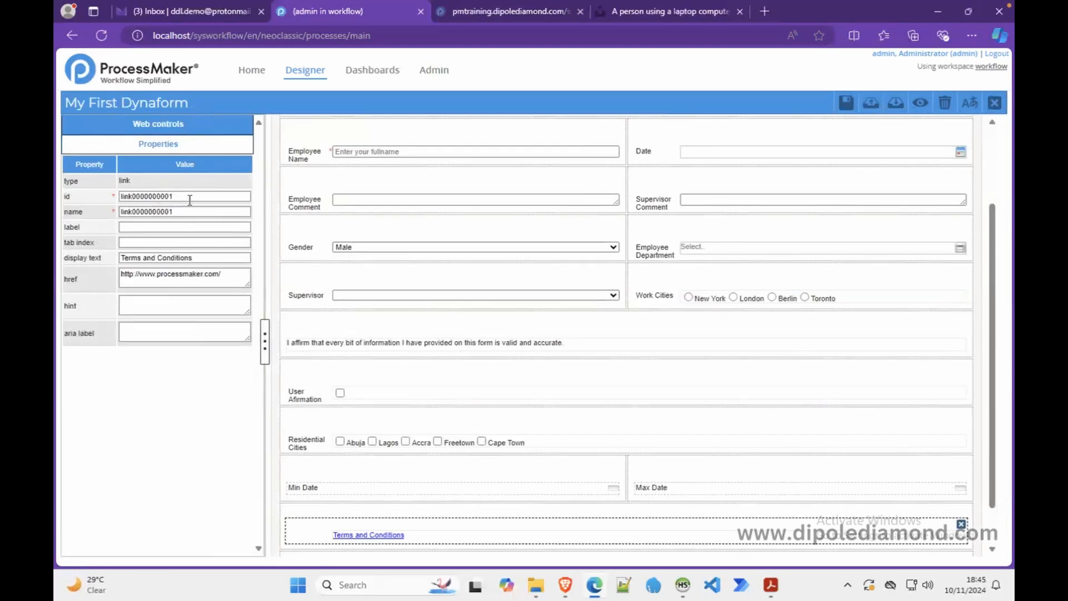
# - Replace the link's id value with link_terms_conditions
pyautogui.moveTo(175, 196); pyautogui.dragTo(116, 196)
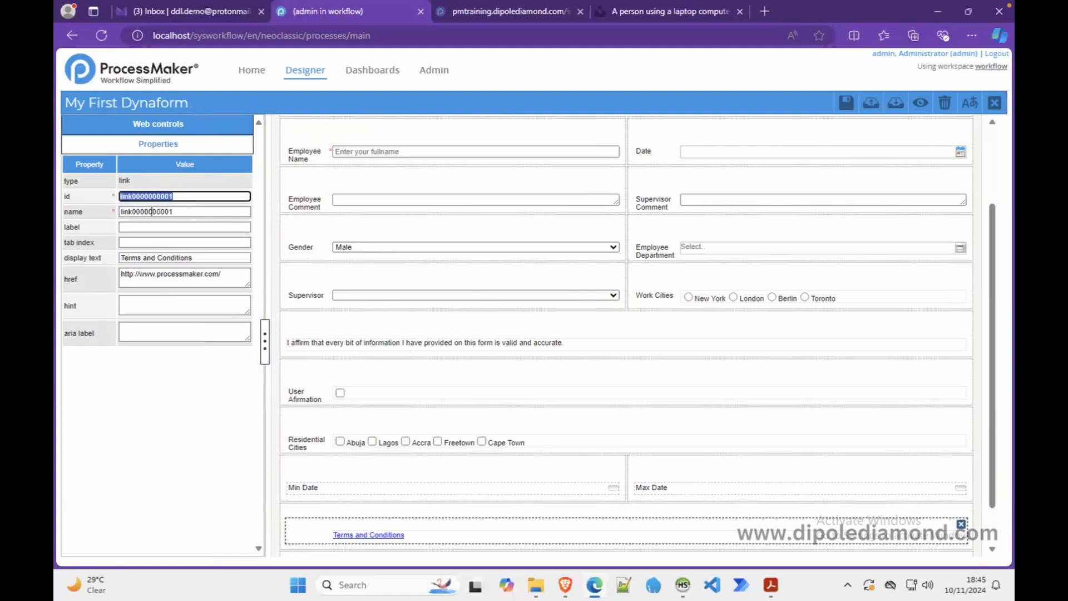
pyautogui.moveTo(187, 212); pyautogui.dragTo(117, 207)
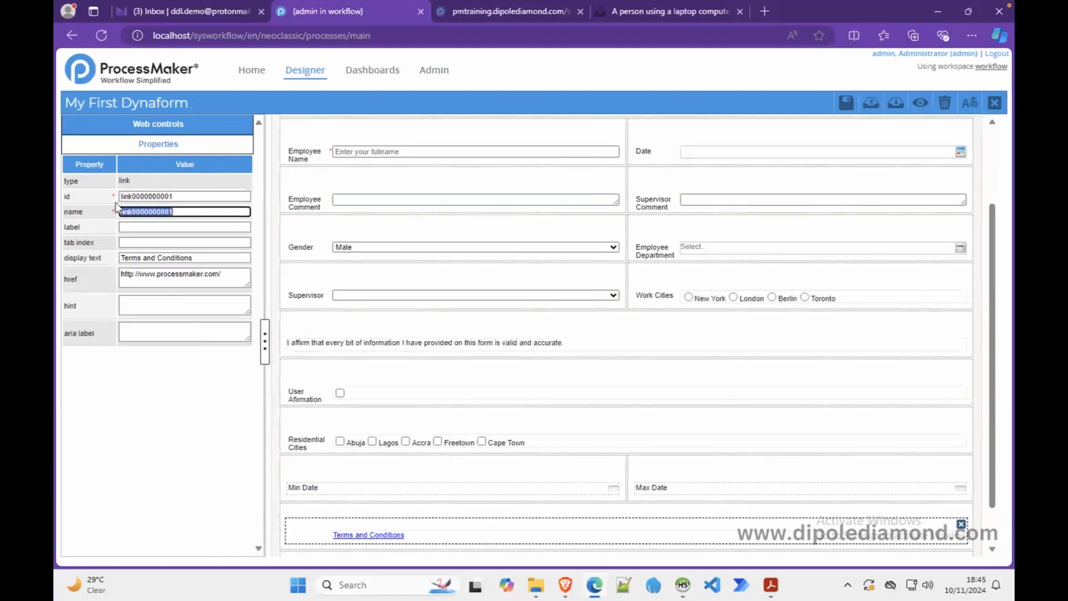
pyautogui.moveTo(191, 196); pyautogui.dragTo(115, 198)
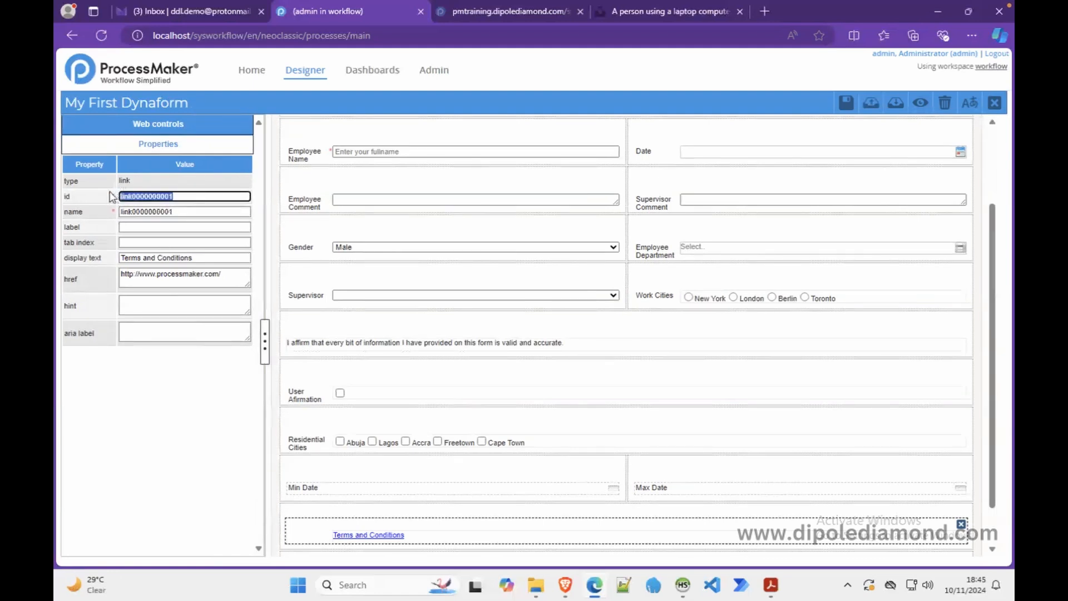
pyautogui.write('link_terms_conditions')
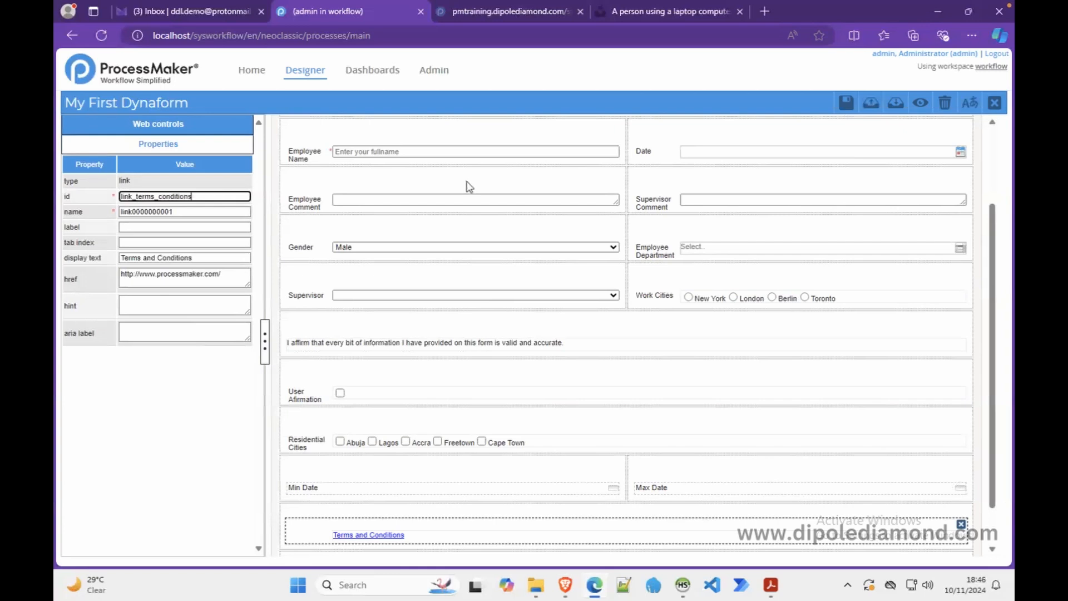
pyautogui.click(213, 128)
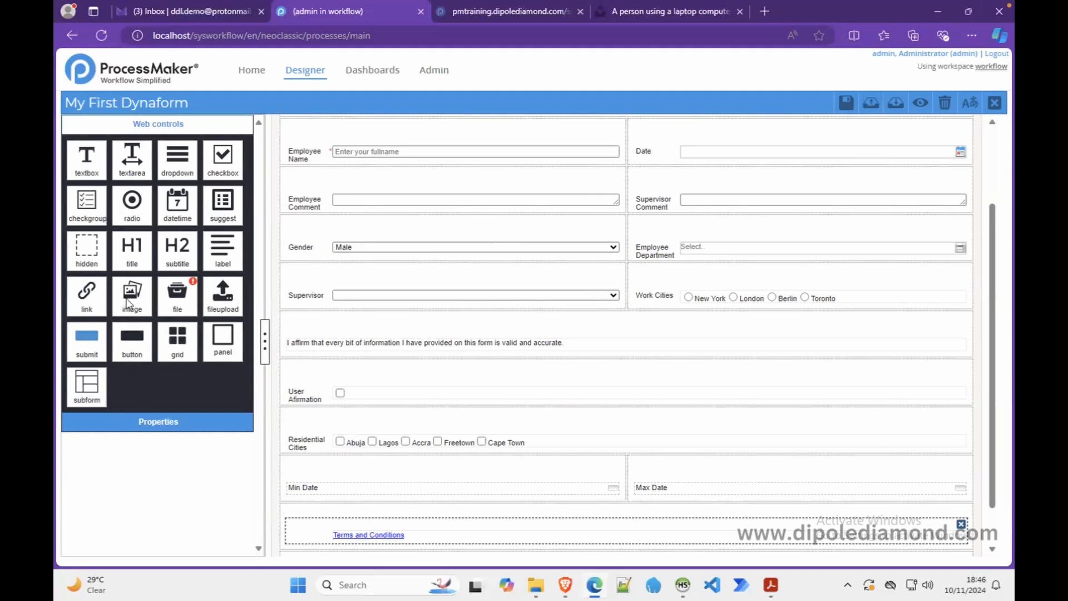
# - Add image_1 below the Terms and Conditions link, leaving its src and shape unchanged
pyautogui.moveTo(128, 303); pyautogui.dragTo(367, 522)
pyautogui.click(399, 537)
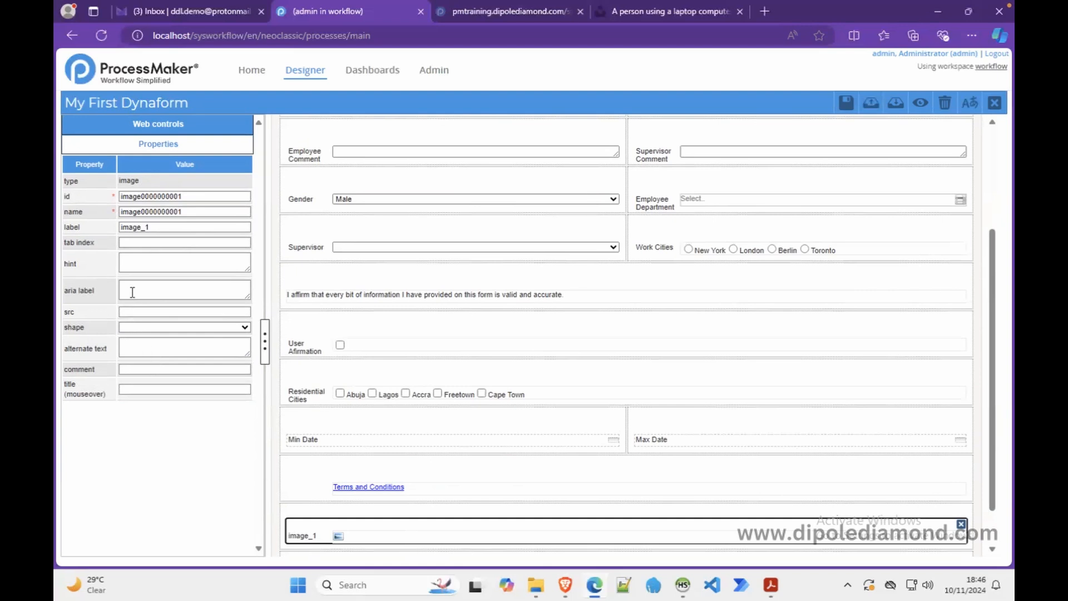
pyautogui.click(127, 312)
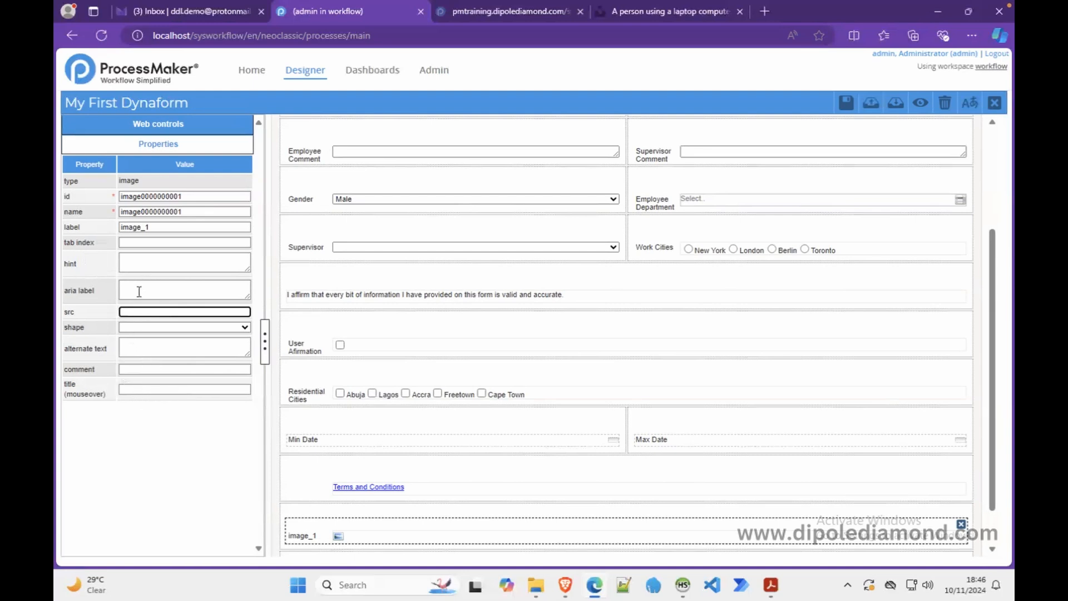
pyautogui.click(240, 328)
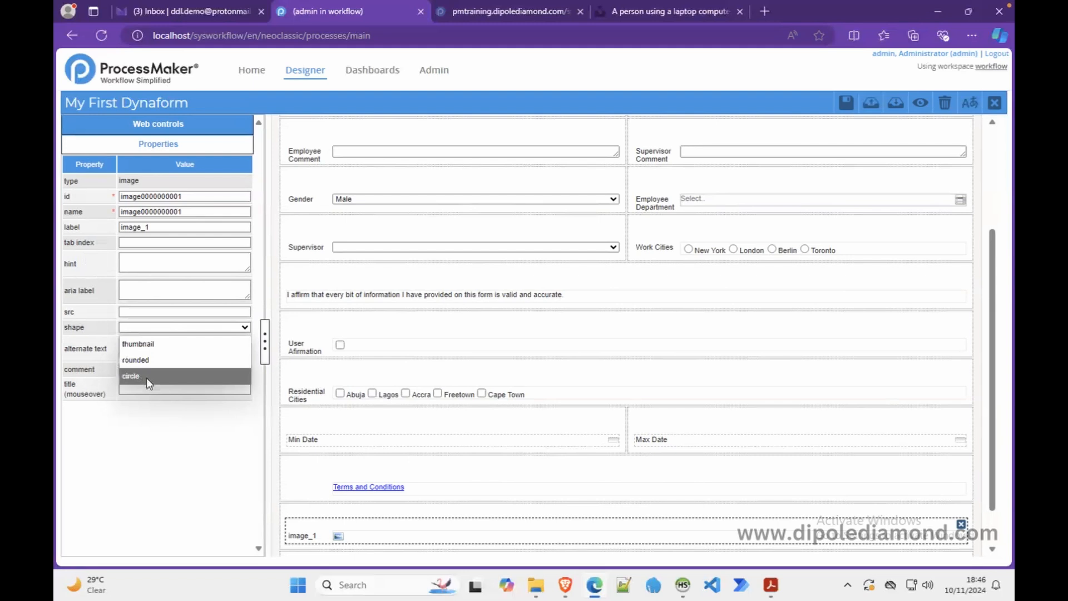
pyautogui.click(204, 458)
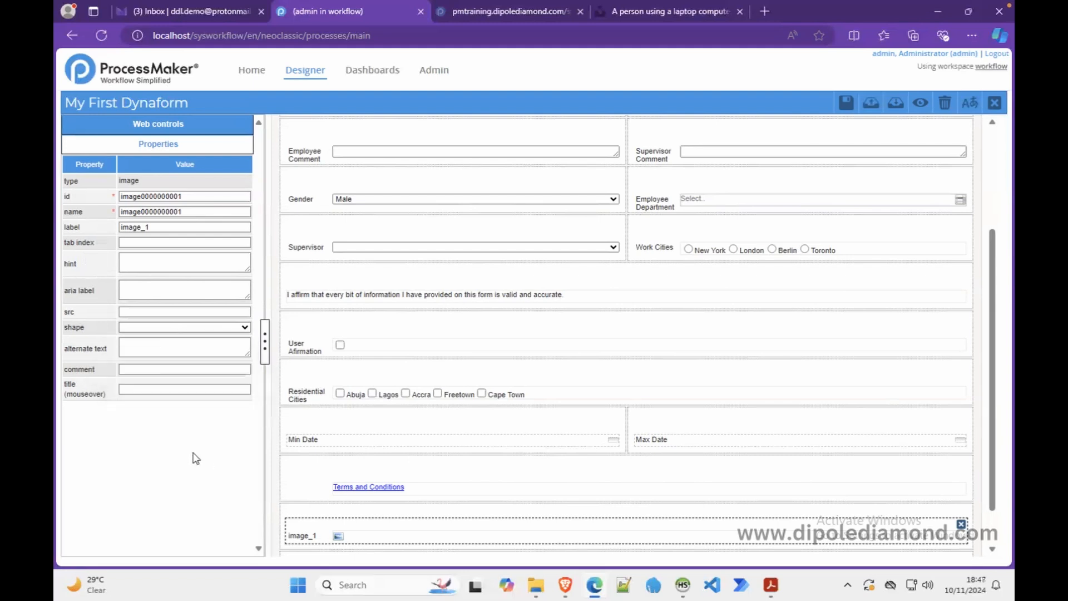
pyautogui.click(196, 129)
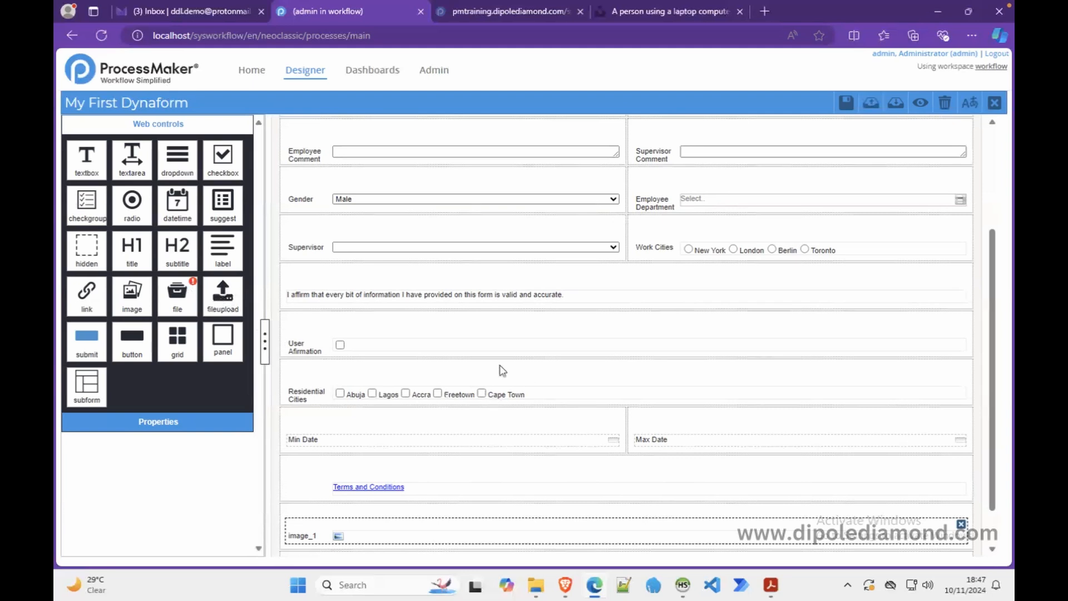
# - Add a Supporting Documents multiple-file upload below image_1 with variable supportingDocuments, then save
pyautogui.scroll(-1, 464, 427)
pyautogui.moveTo(218, 305); pyautogui.dragTo(354, 534)
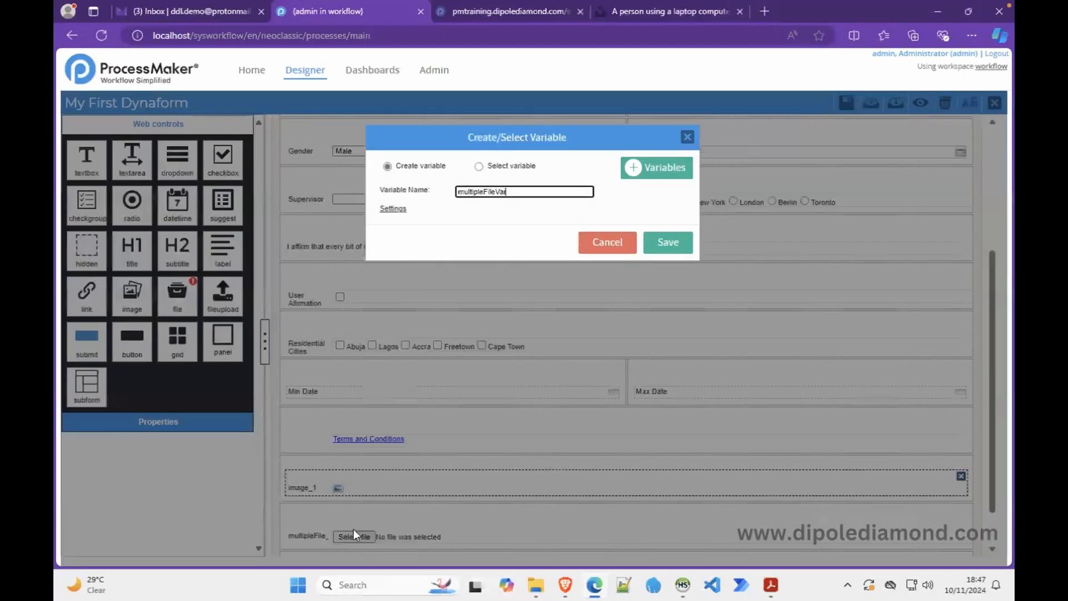
pyautogui.moveTo(527, 192); pyautogui.dragTo(434, 196)
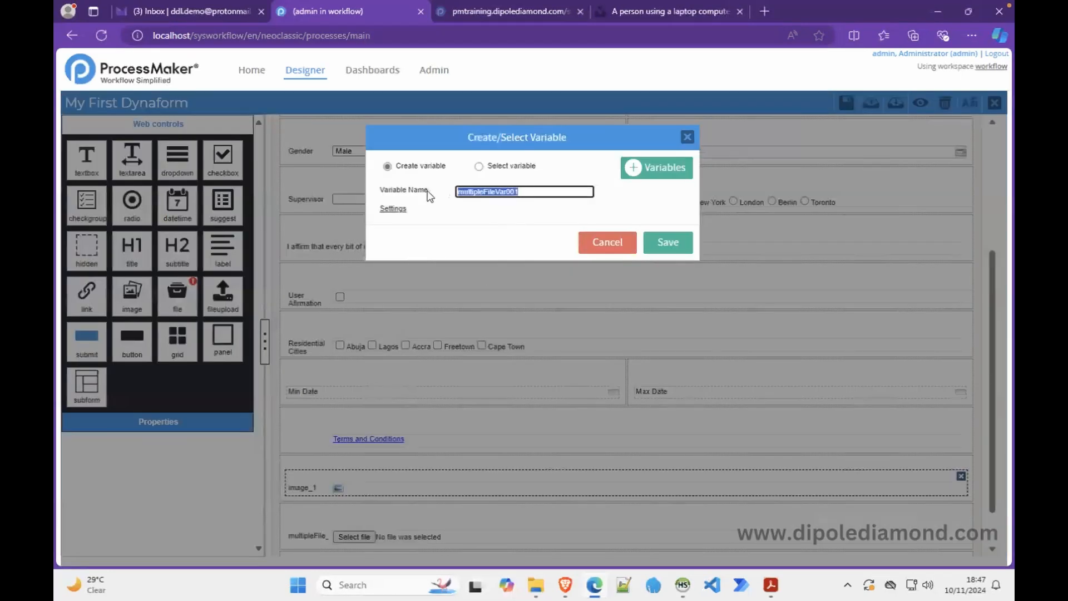
pyautogui.write('supportingDocuments')
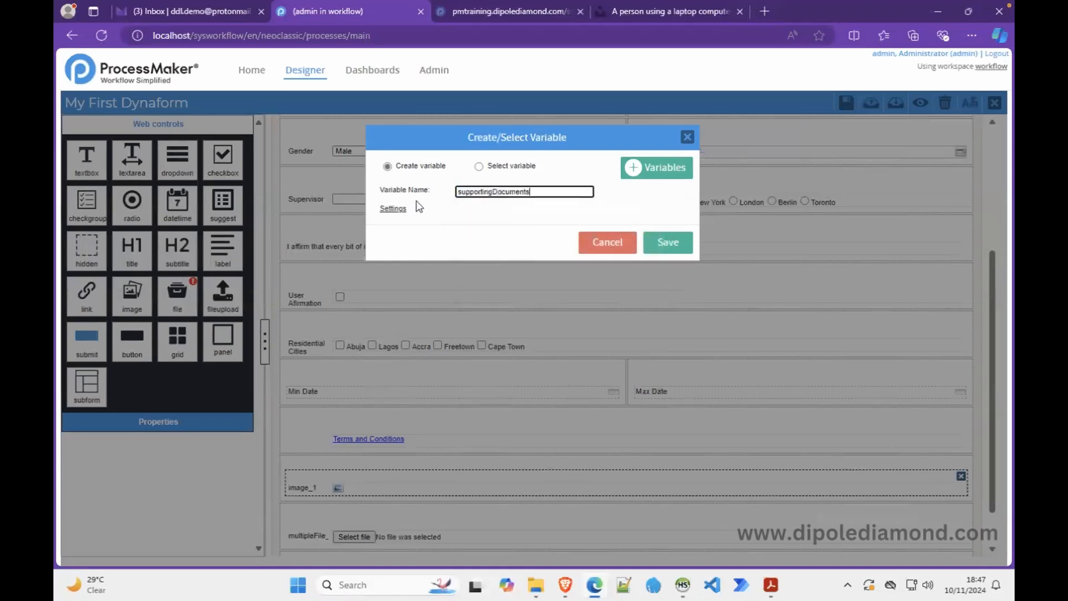
pyautogui.click(659, 251)
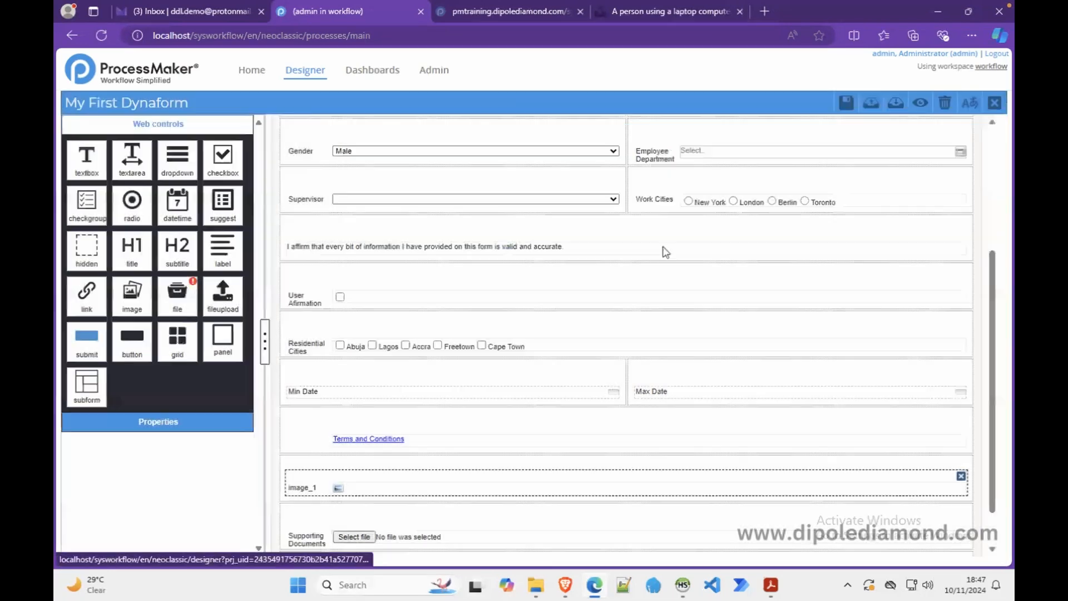
pyautogui.click(418, 537)
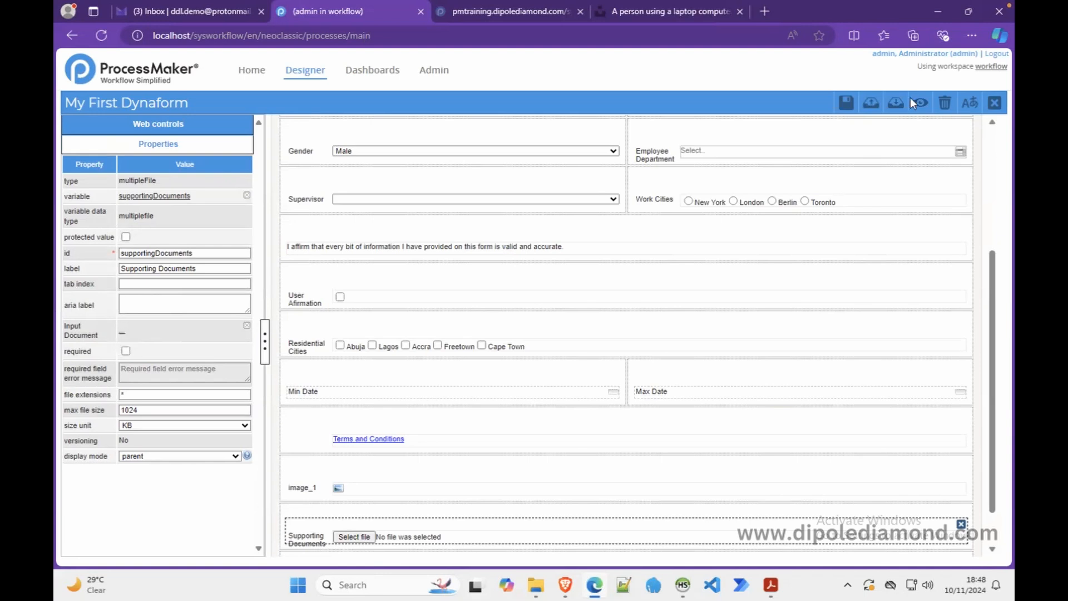
pyautogui.click(845, 102)
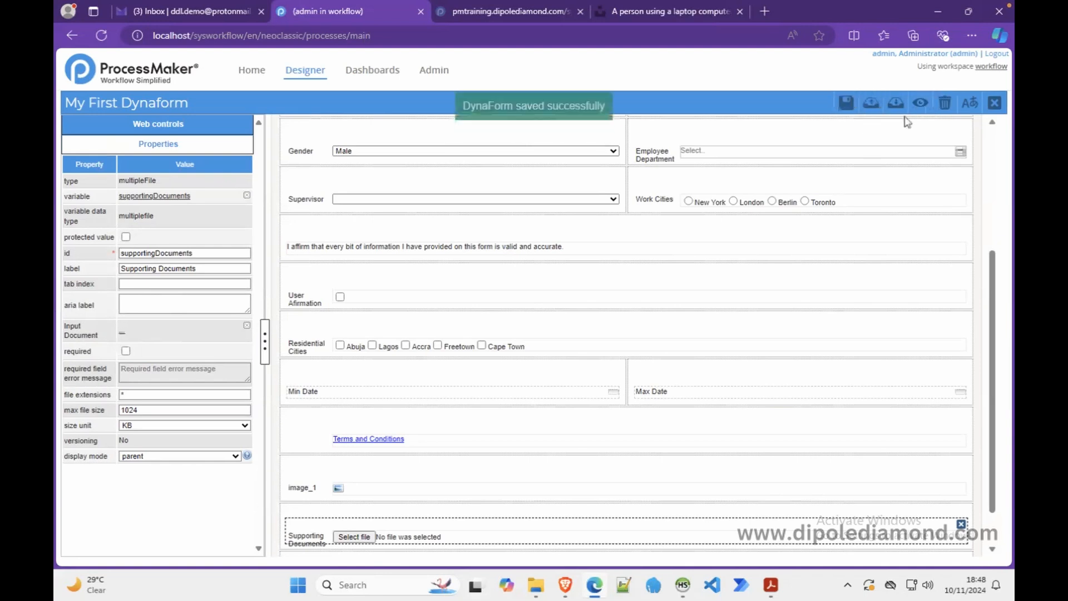
pyautogui.click(994, 102)
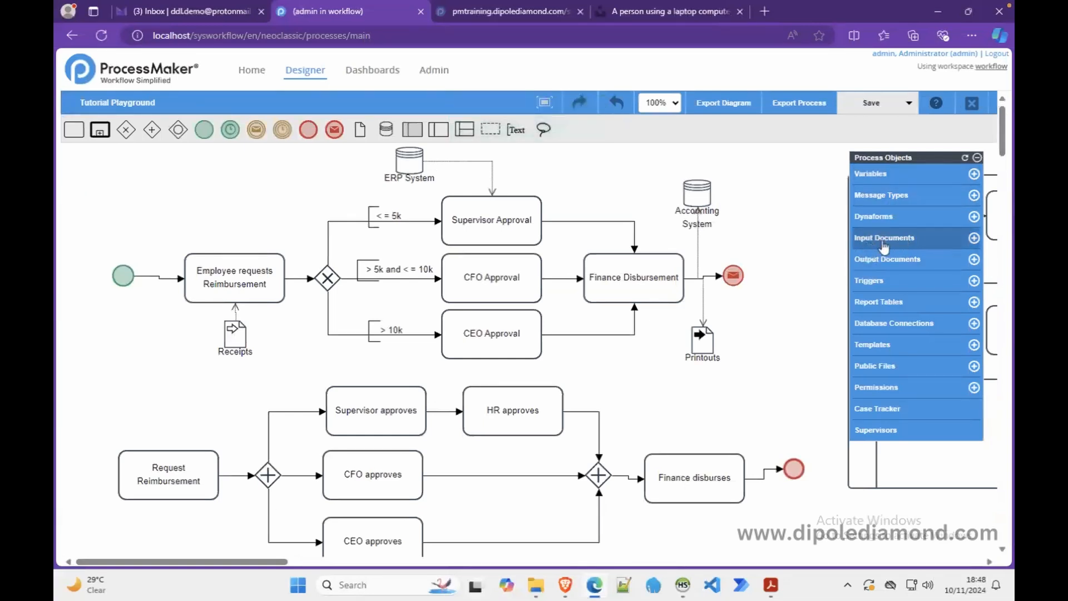
pyautogui.click(973, 237)
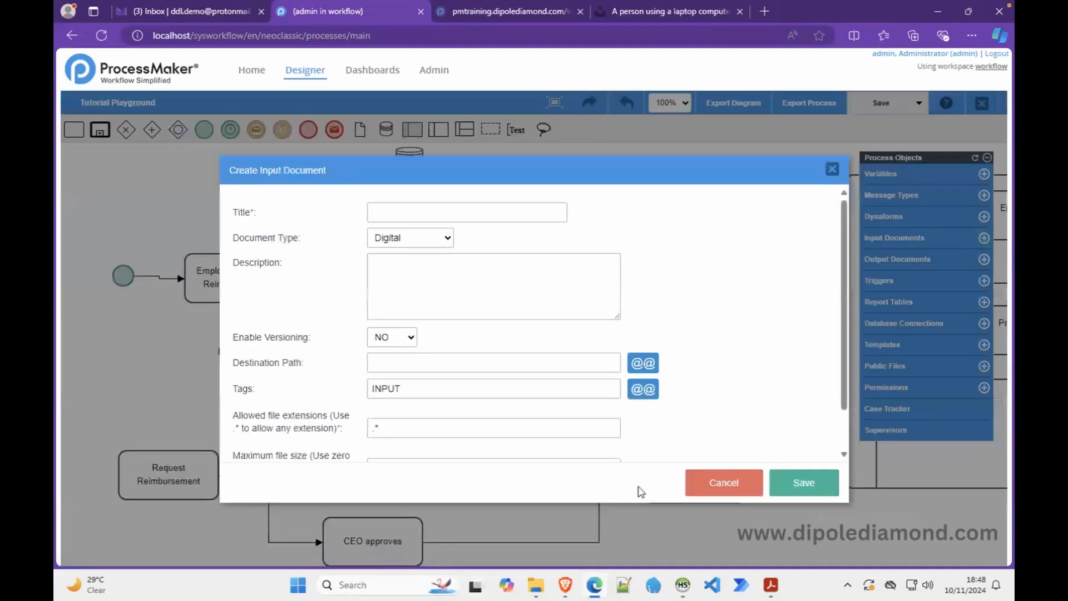
pyautogui.click(711, 490)
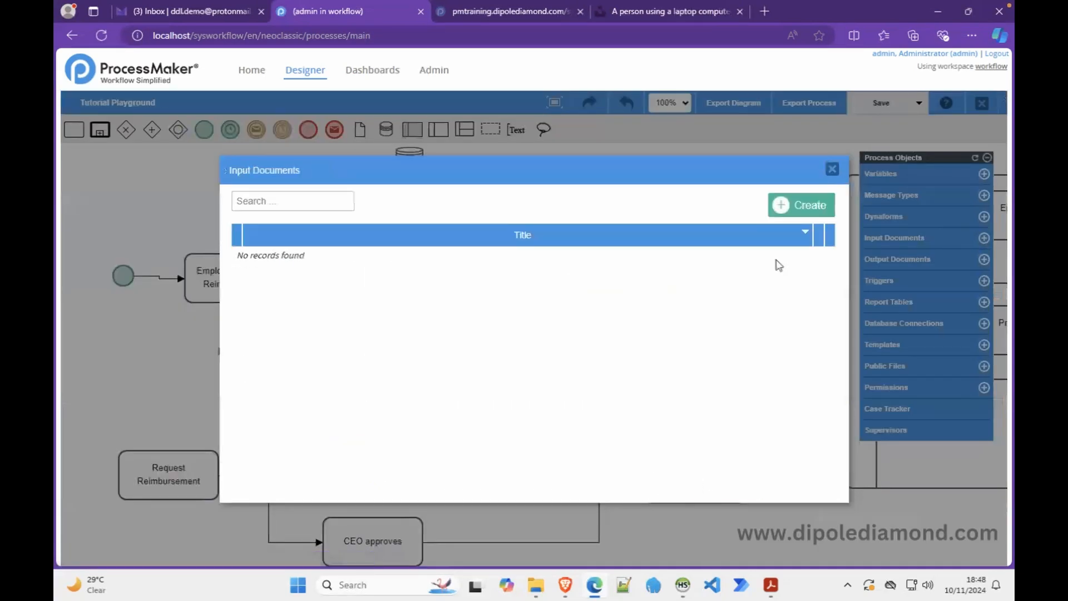
pyautogui.click(832, 169)
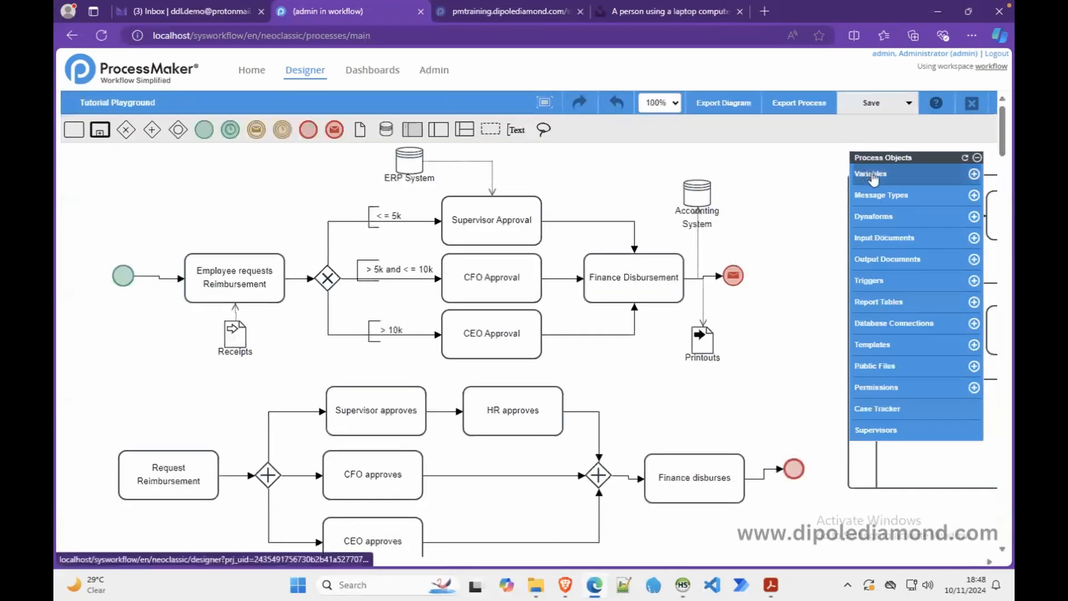
pyautogui.click(877, 219)
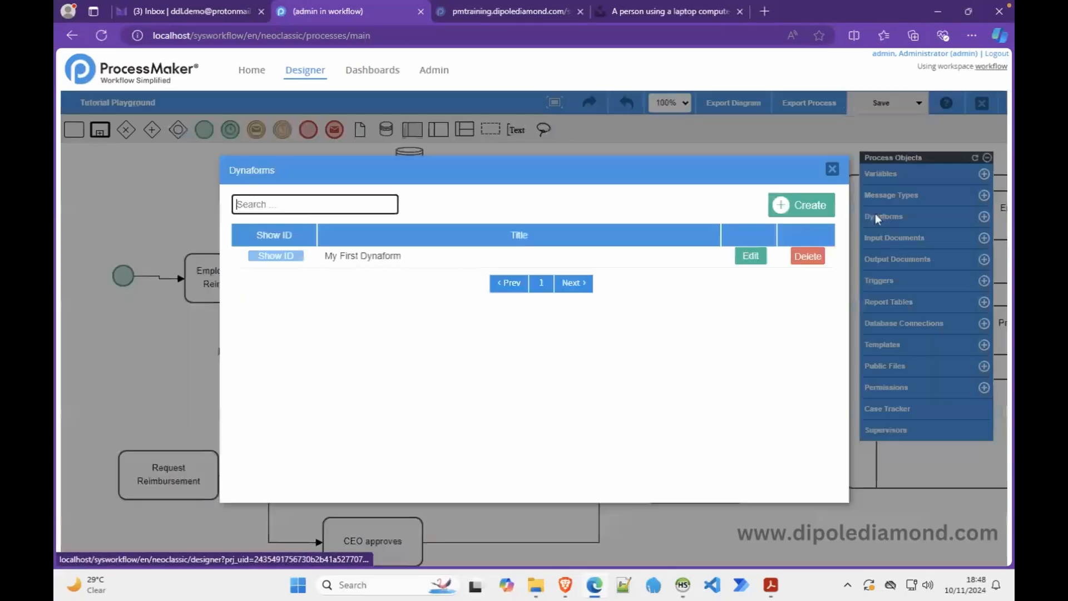
pyautogui.click(751, 256)
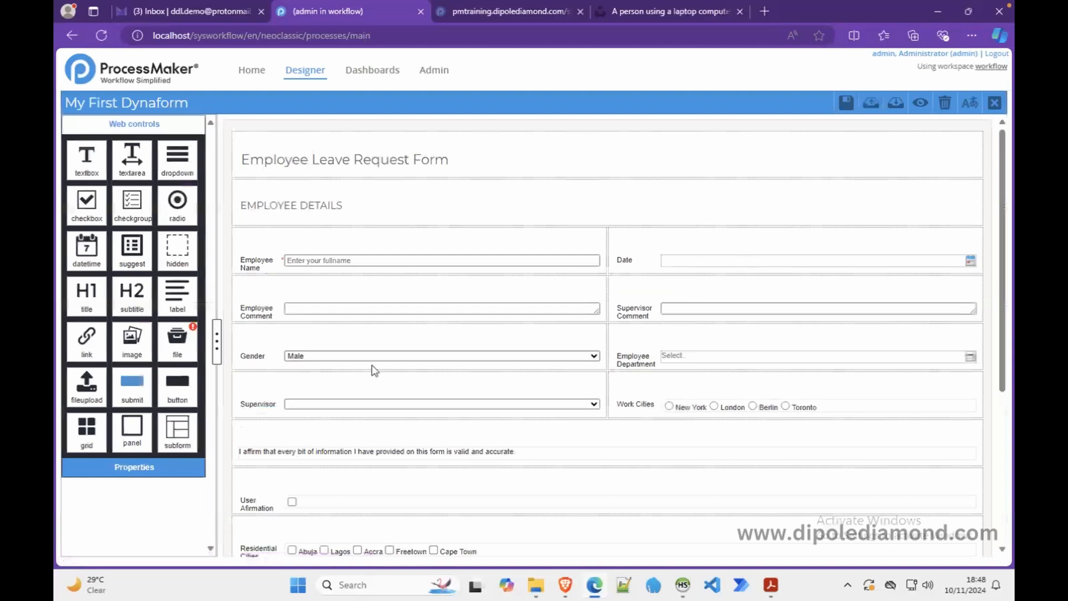
pyautogui.scroll(-5, 369, 369)
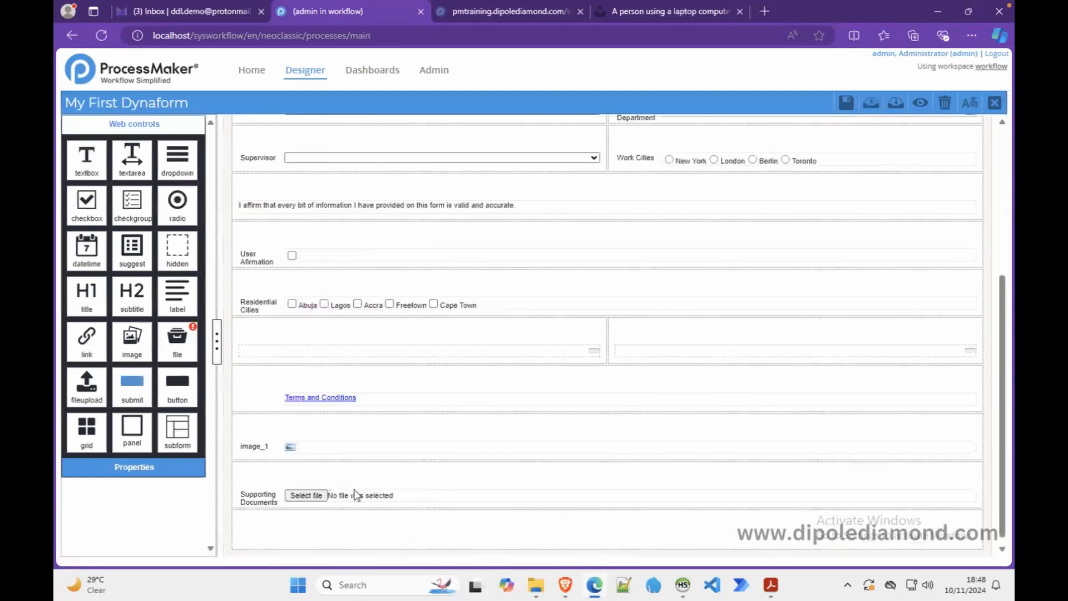
pyautogui.click(397, 500)
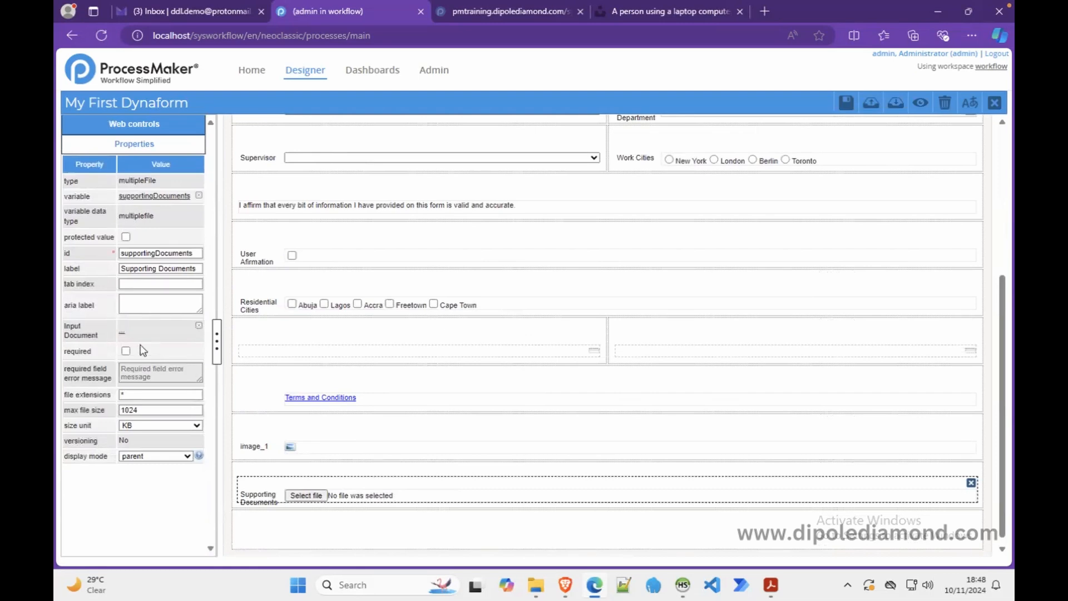
pyautogui.click(123, 337)
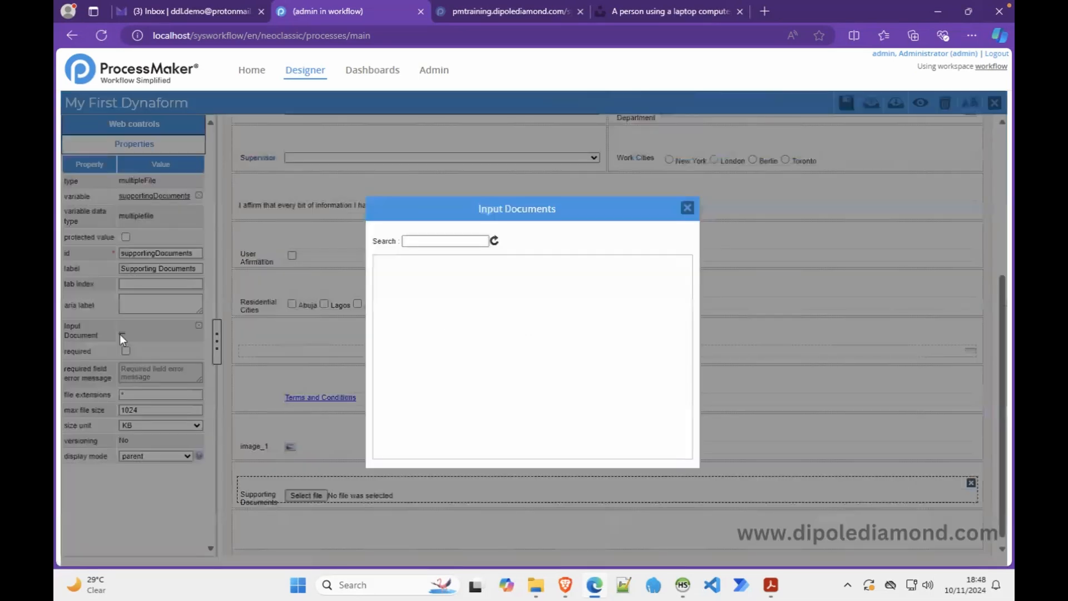
pyautogui.click(685, 208)
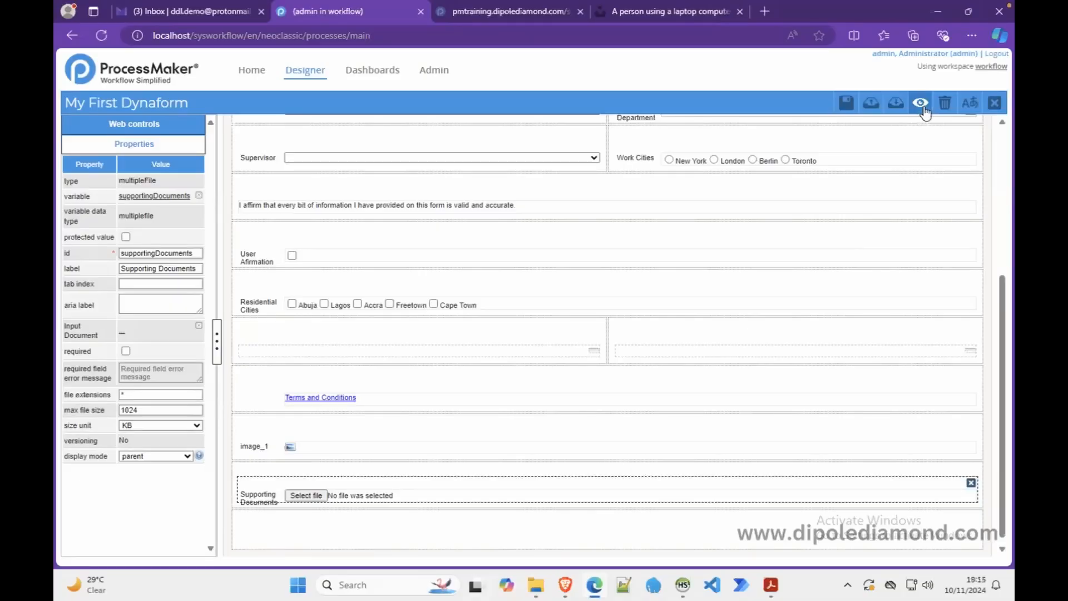
pyautogui.click(921, 104)
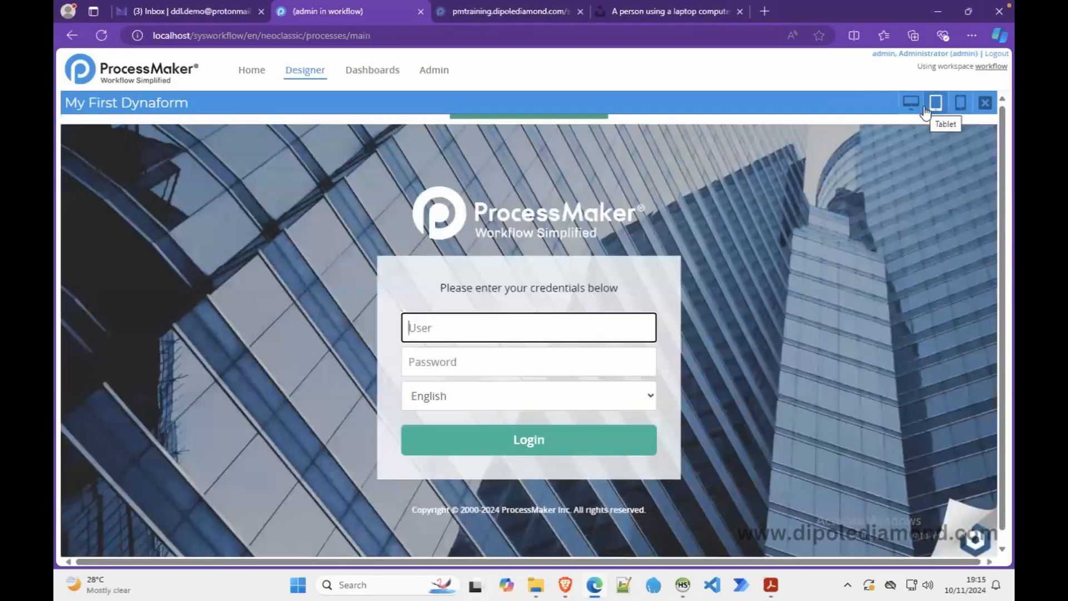
pyautogui.write('admi')
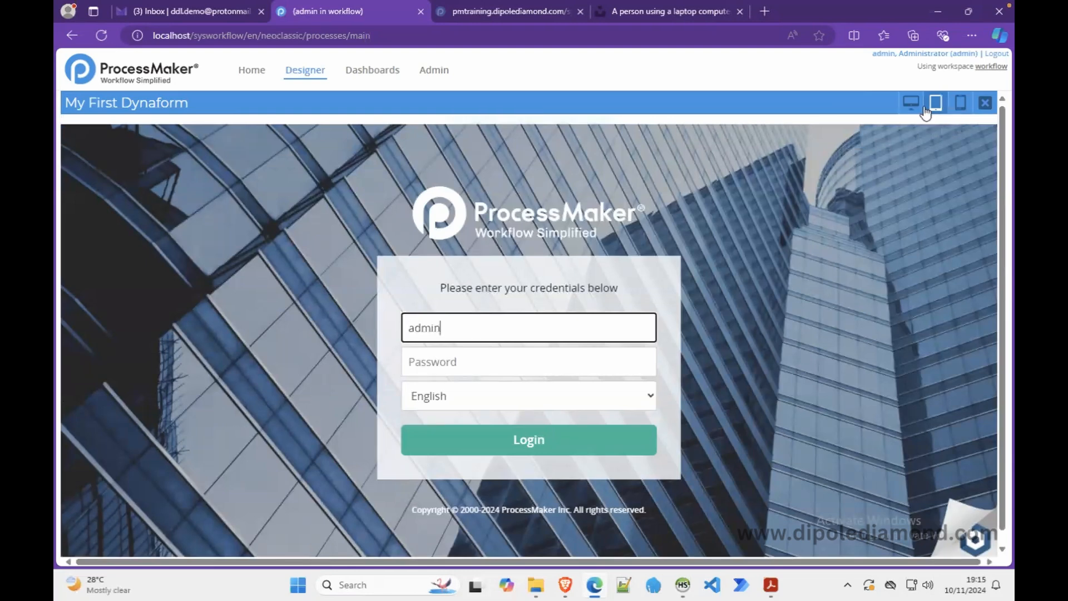
pyautogui.write('n')
pyautogui.press('Tab')
pyautogui.write('******')
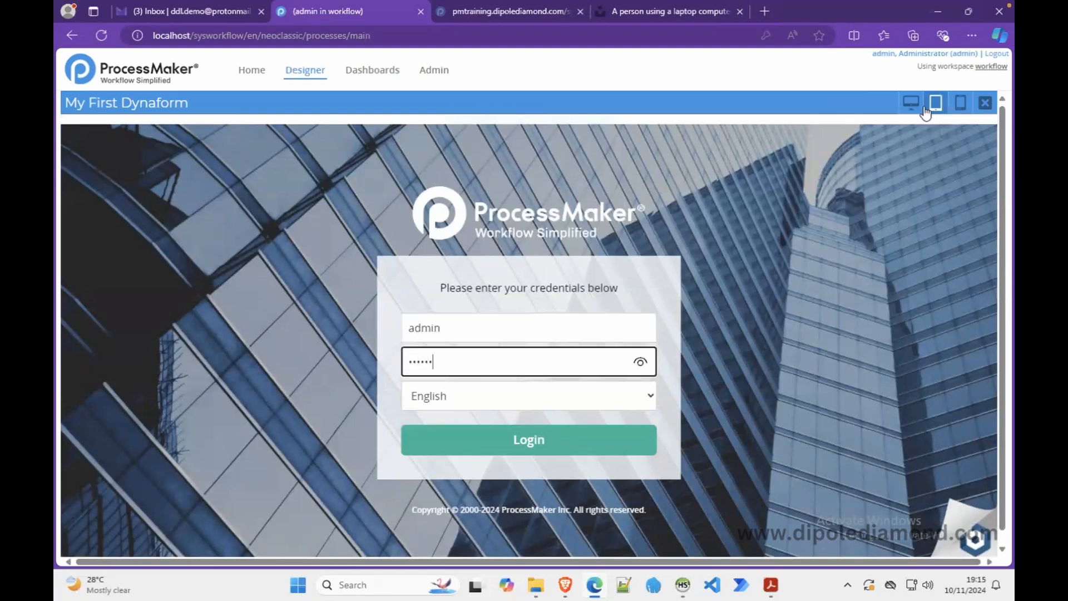
pyautogui.press('Return')
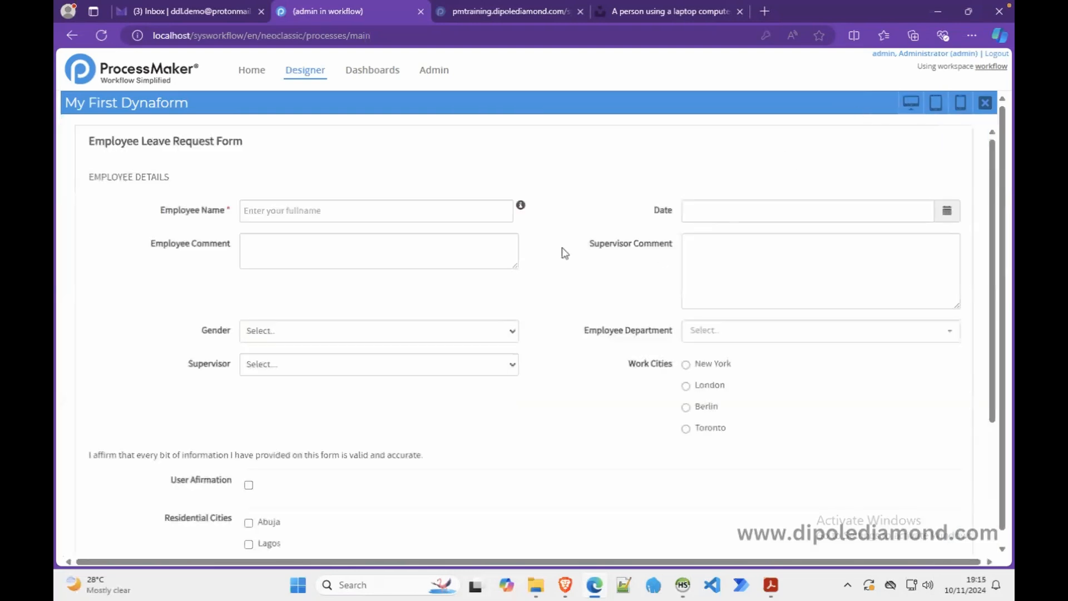
pyautogui.scroll(-3, 558, 268)
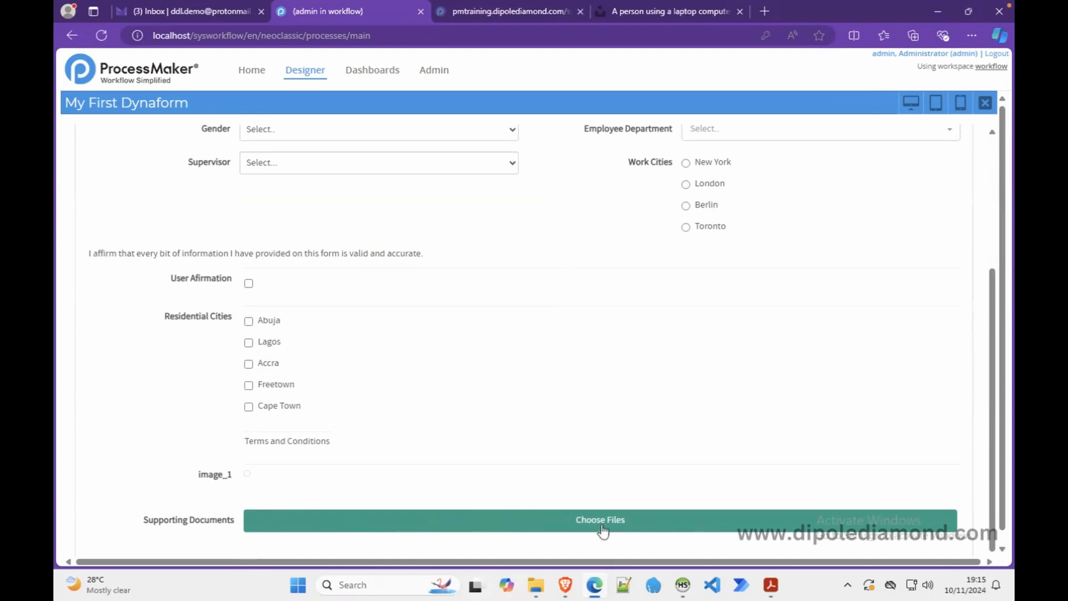
pyautogui.click(620, 528)
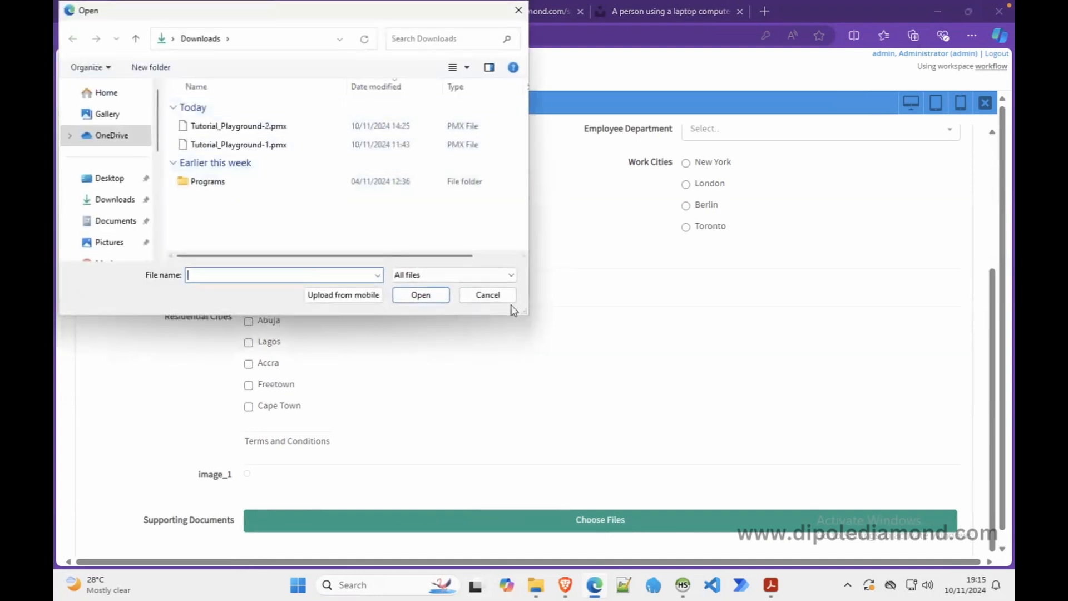
pyautogui.click(490, 295)
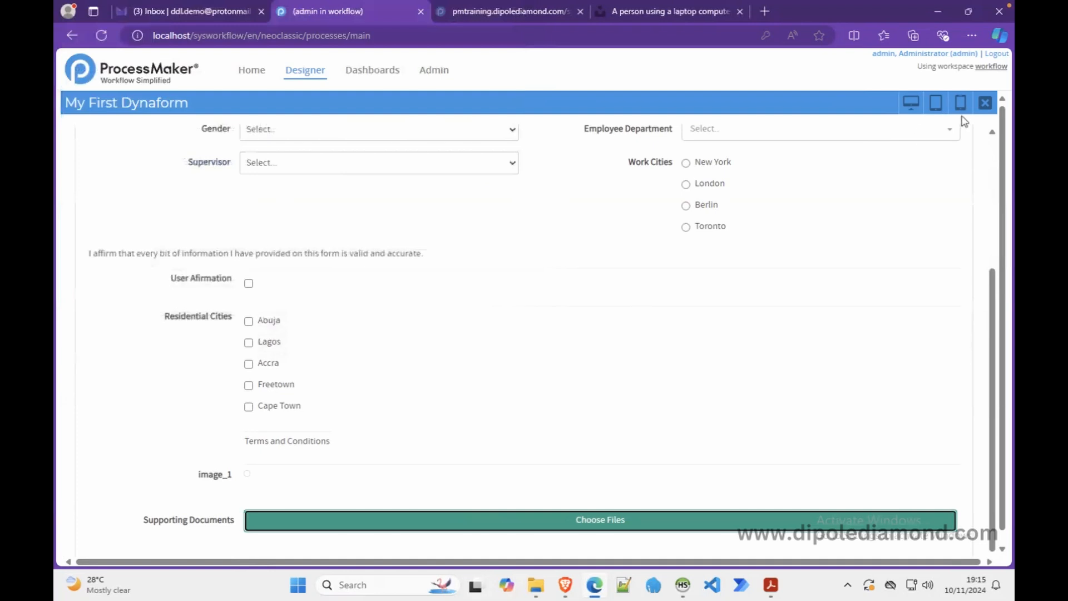
pyautogui.click(983, 105)
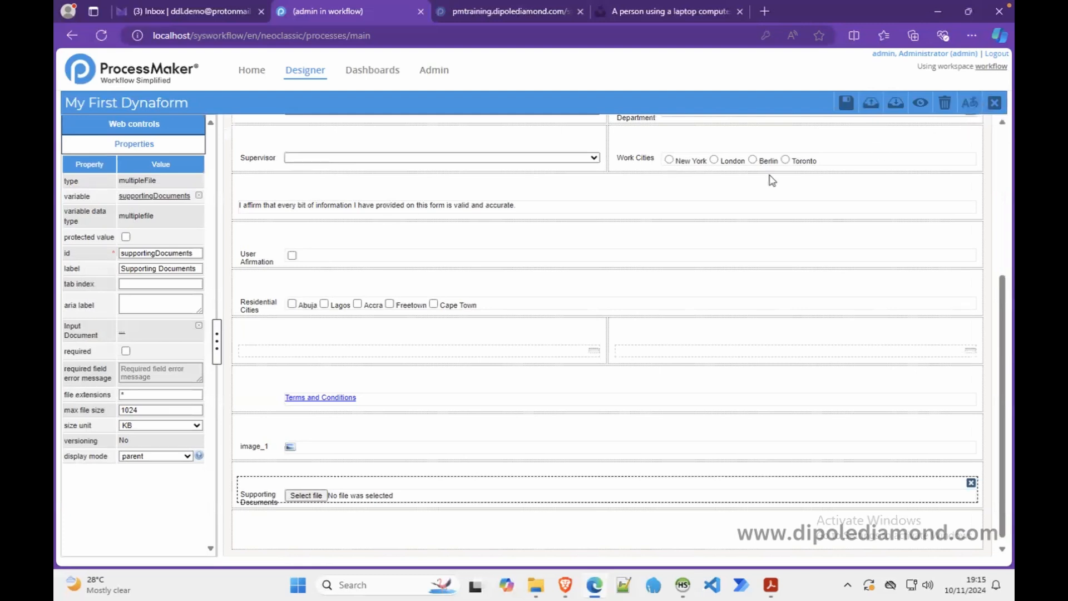
pyautogui.click(181, 124)
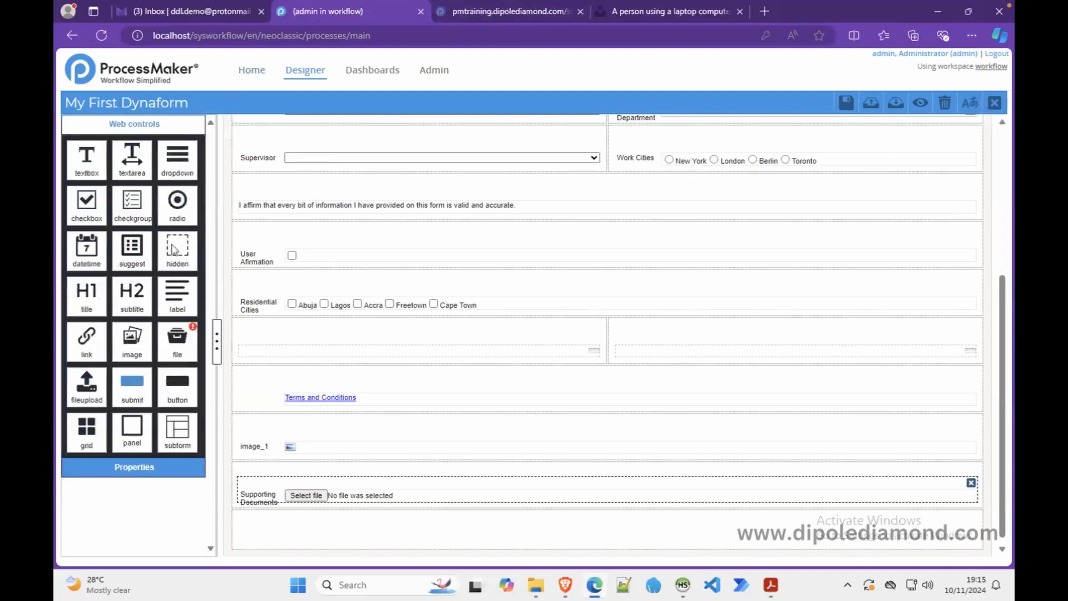
pyautogui.moveTo(132, 430); pyautogui.dragTo(284, 525)
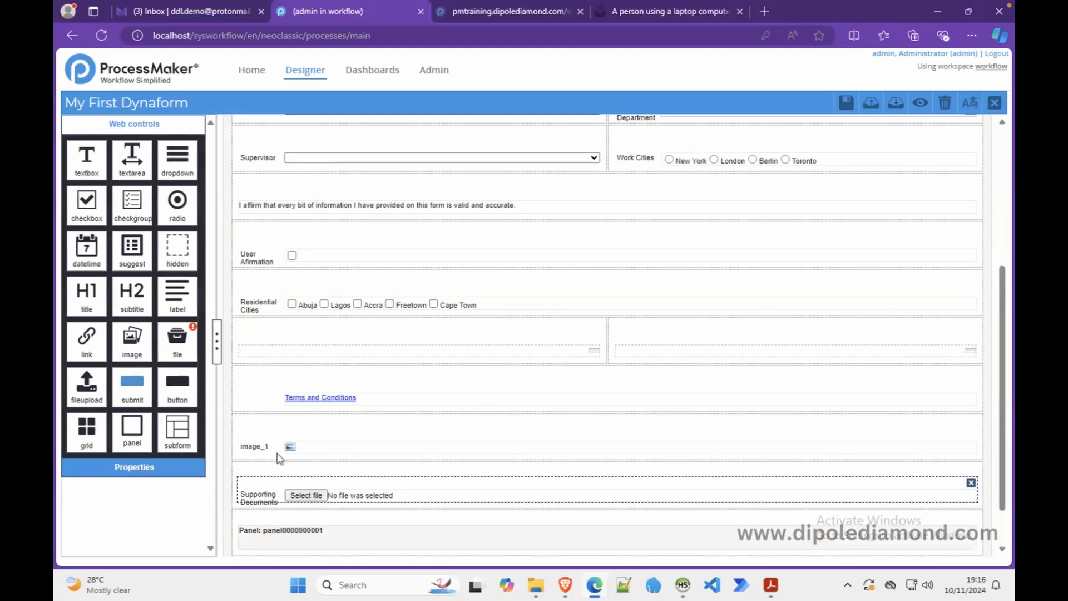
pyautogui.click(226, 293)
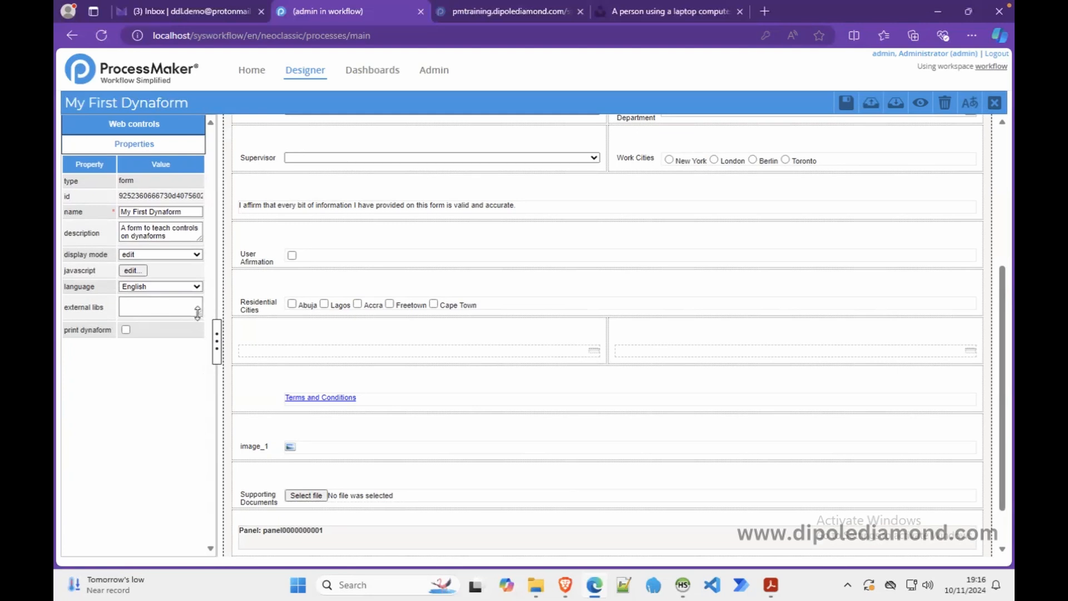
pyautogui.moveTo(199, 314); pyautogui.dragTo(197, 330)
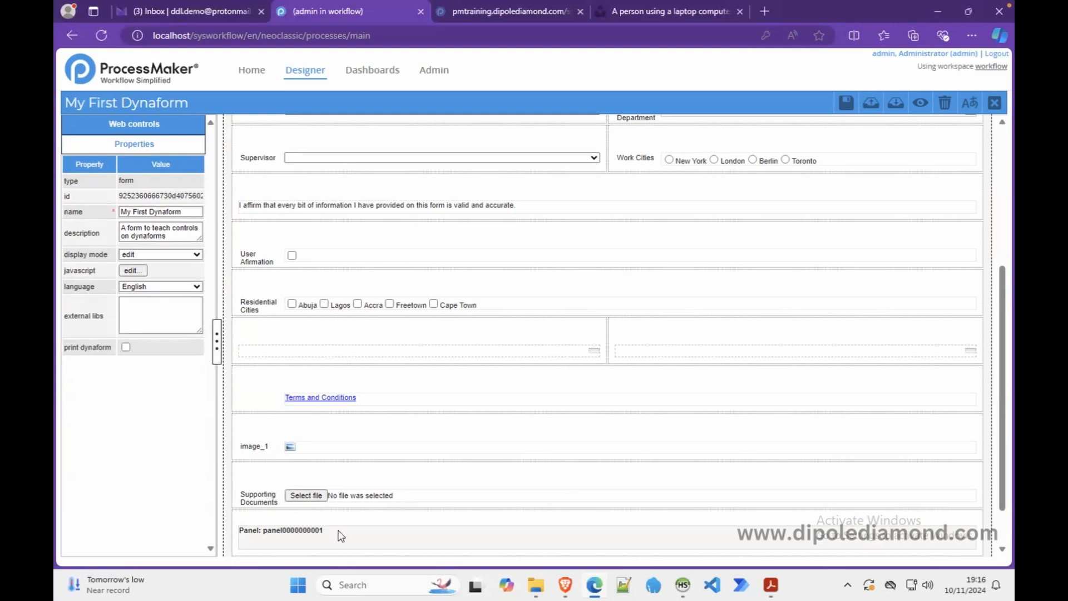
pyautogui.click(330, 544)
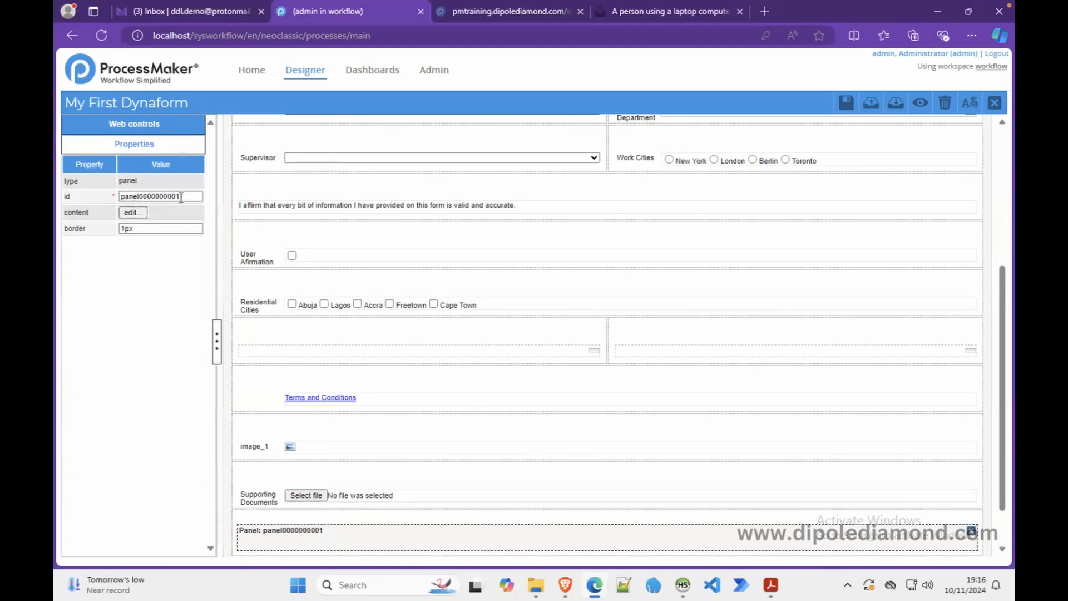
pyautogui.moveTo(186, 196); pyautogui.dragTo(140, 190)
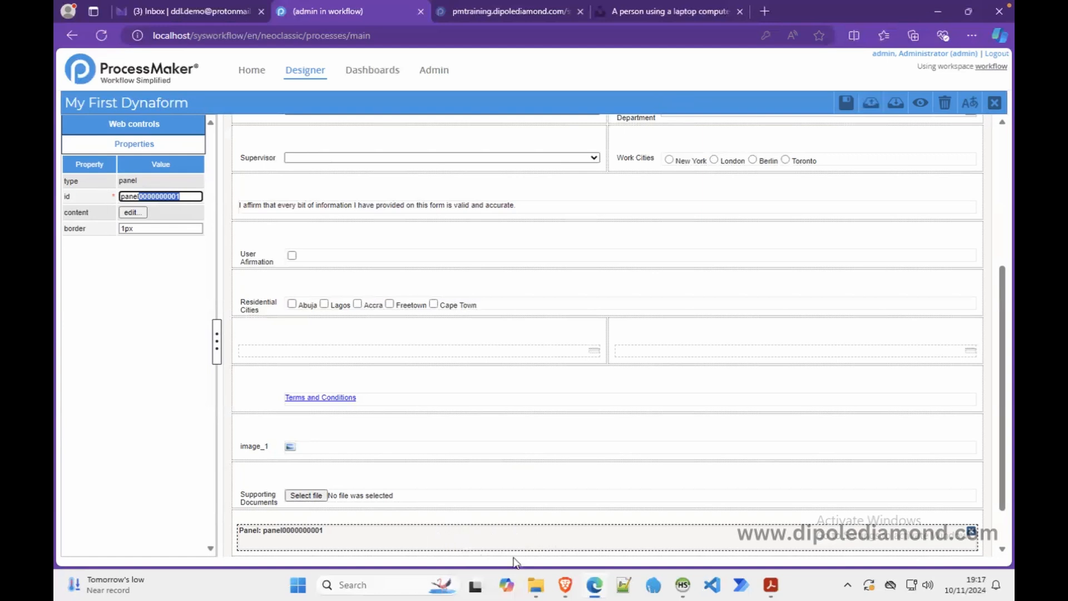
# - Copy the YouTube share link for the Internal Memo Approval video, then return to ProcessMaker
pyautogui.click(573, 588)
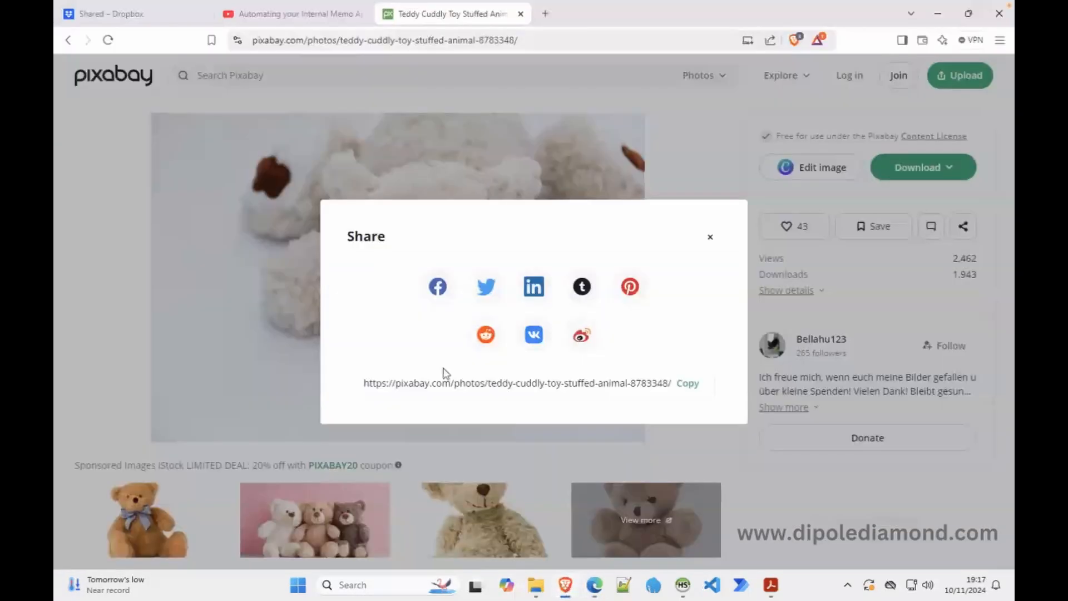
pyautogui.click(301, 17)
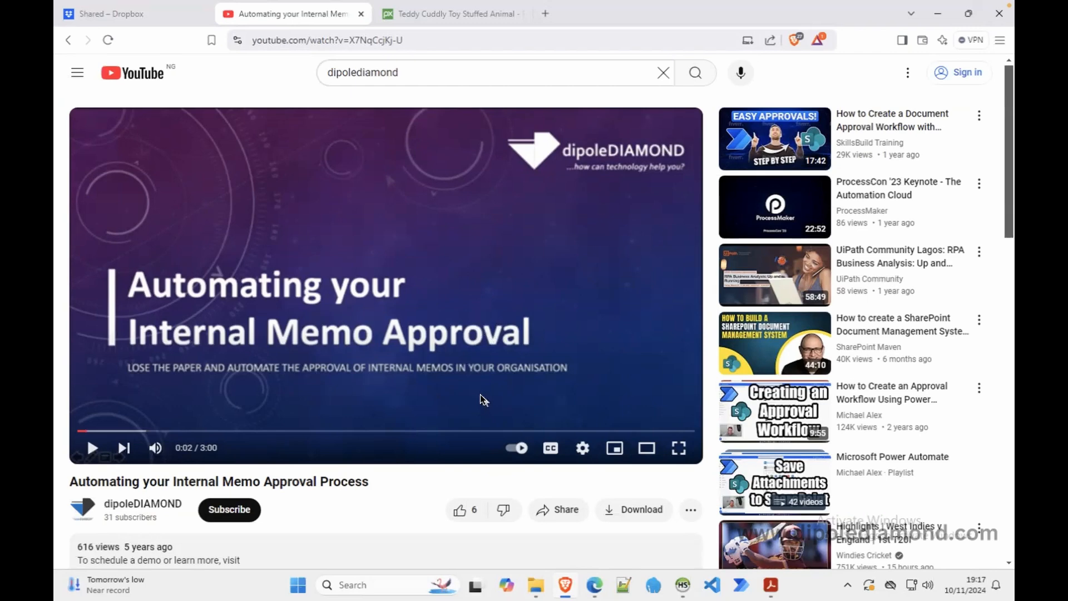
pyautogui.click(562, 510)
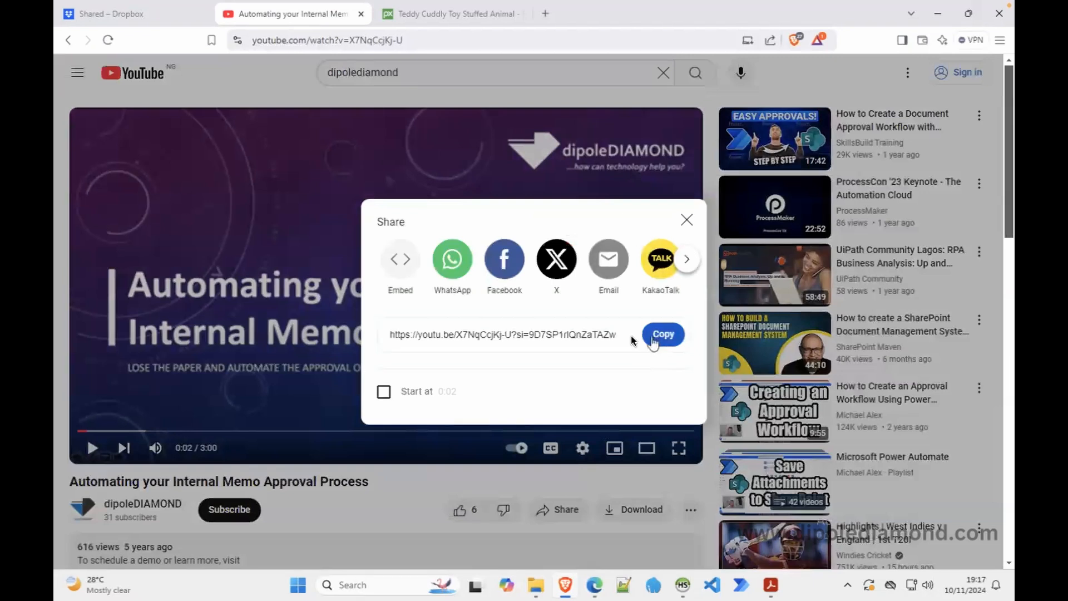
pyautogui.click(510, 335)
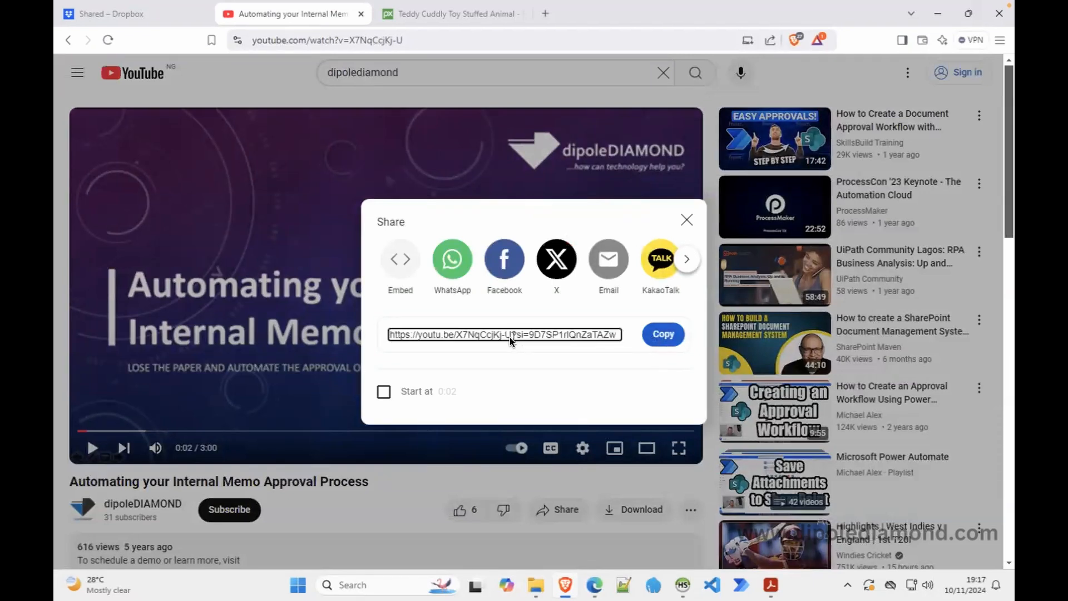
pyautogui.moveTo(442, 335); pyautogui.dragTo(389, 336)
pyautogui.rightClick(396, 335)
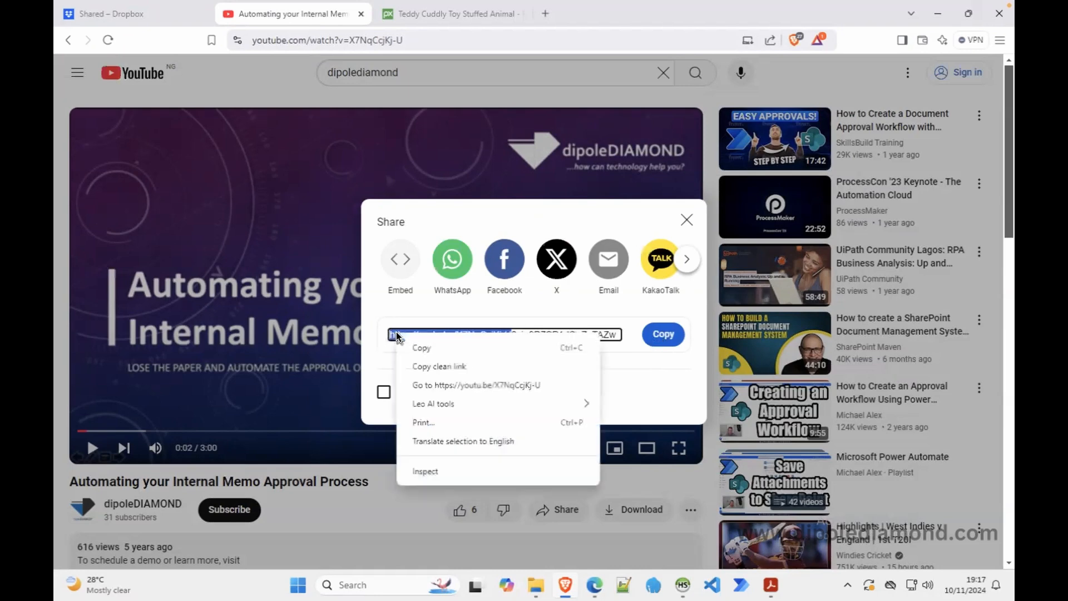
pyautogui.click(414, 348)
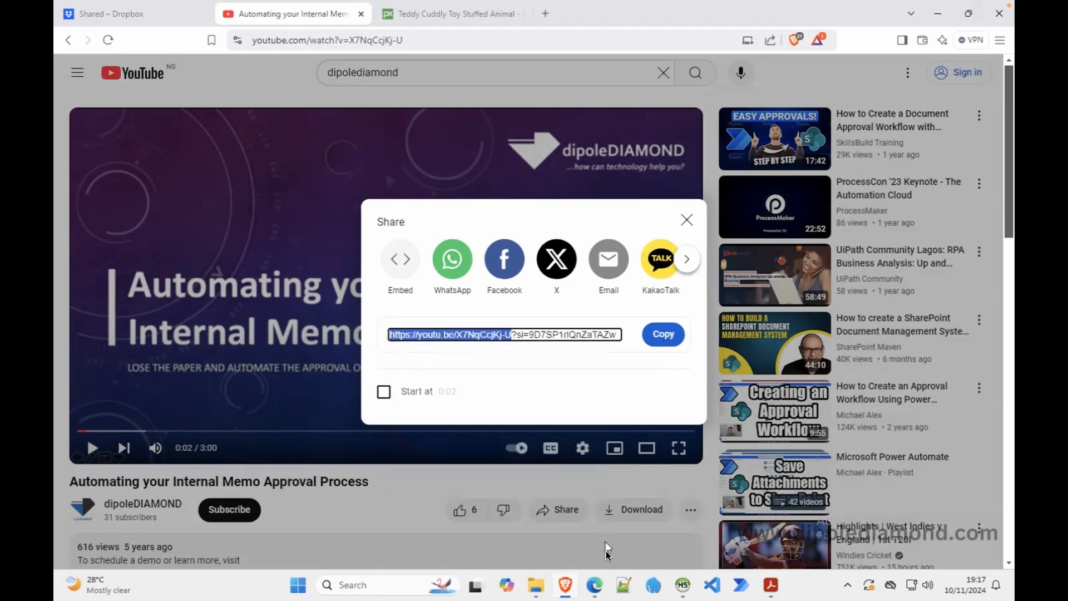
pyautogui.click(594, 584)
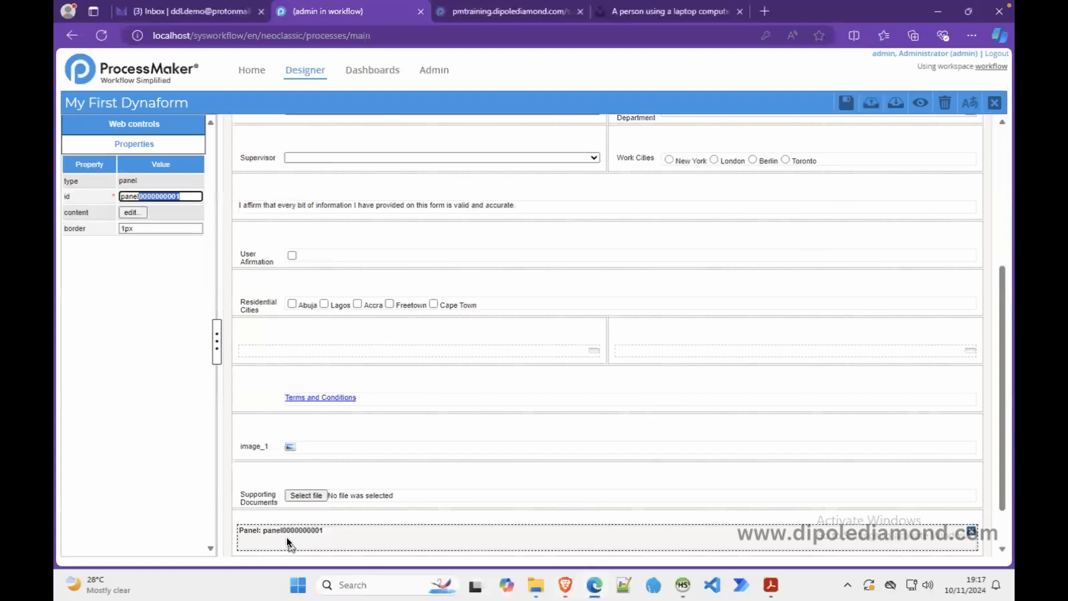
# - Start an iframe tag in the panel content with width 560 and height 315
pyautogui.click(134, 213)
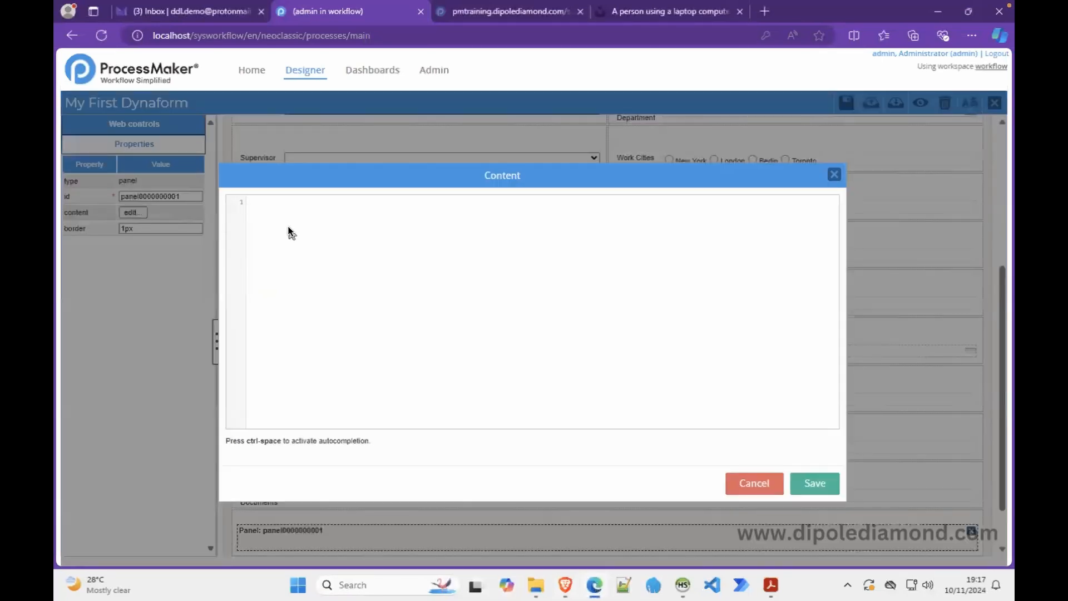
pyautogui.write('<iframe></iframe>')
pyautogui.write('width="560"')
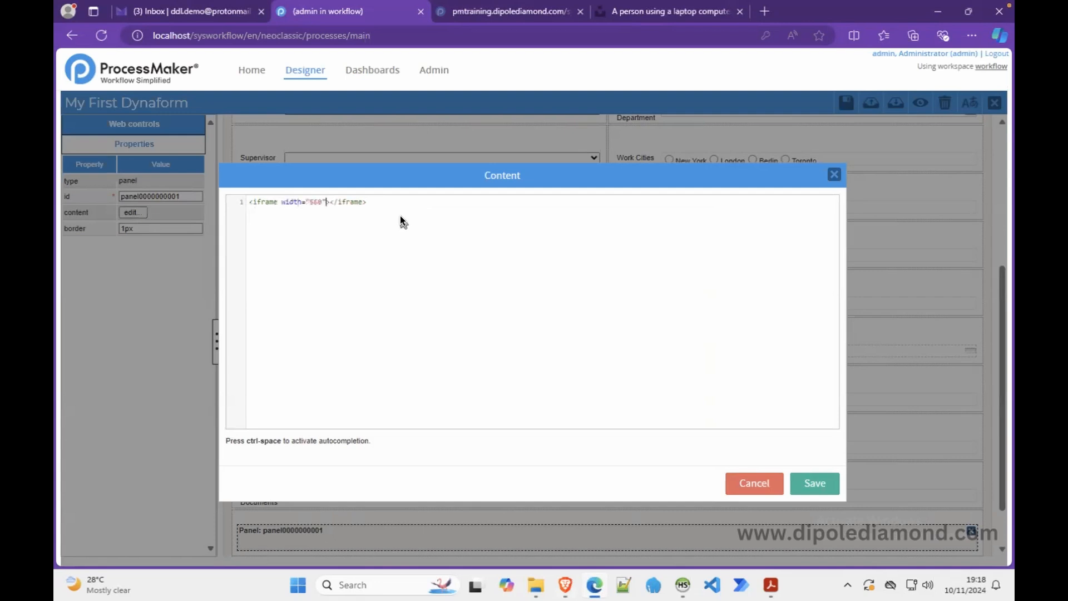
pyautogui.write(' height="315" src=')
pyautogui.write('"" frame')
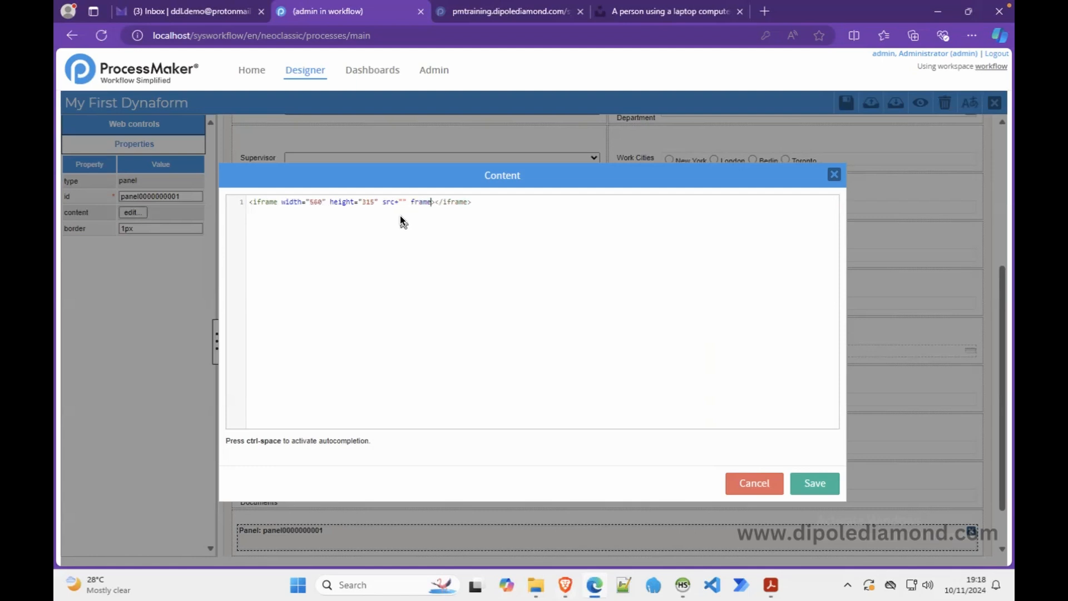
pyautogui.write('order=')
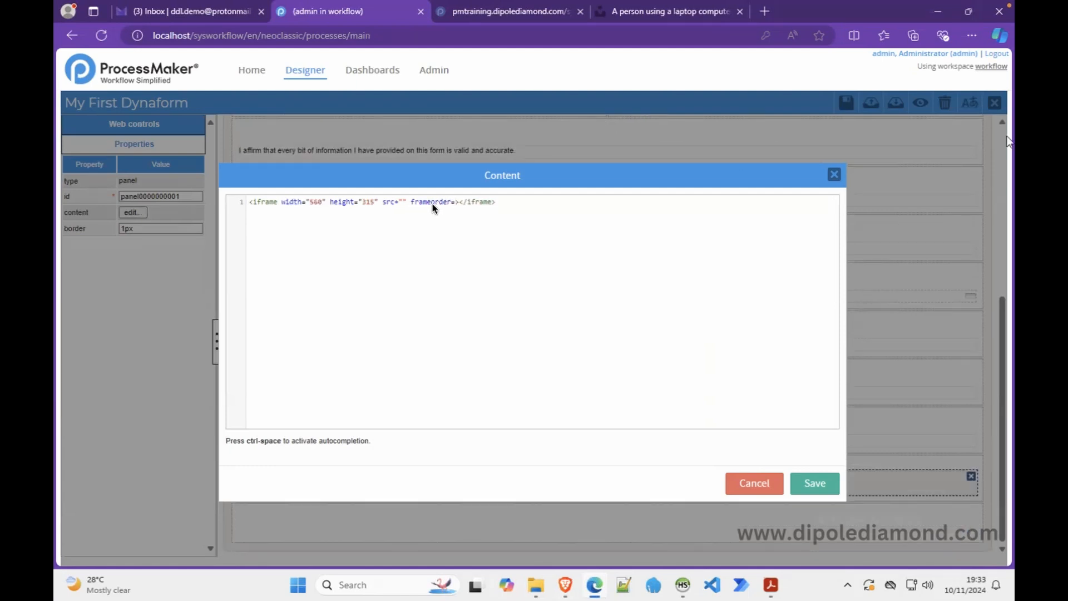
# - Fix frameborder to 0, add allowfullscreen, and paste the YouTube embed URL into src
pyautogui.click(431, 203)
pyautogui.write('b')
pyautogui.click(401, 203)
pyautogui.click(460, 202)
pyautogui.write('"0"')
pyautogui.write('allowfullscreen')
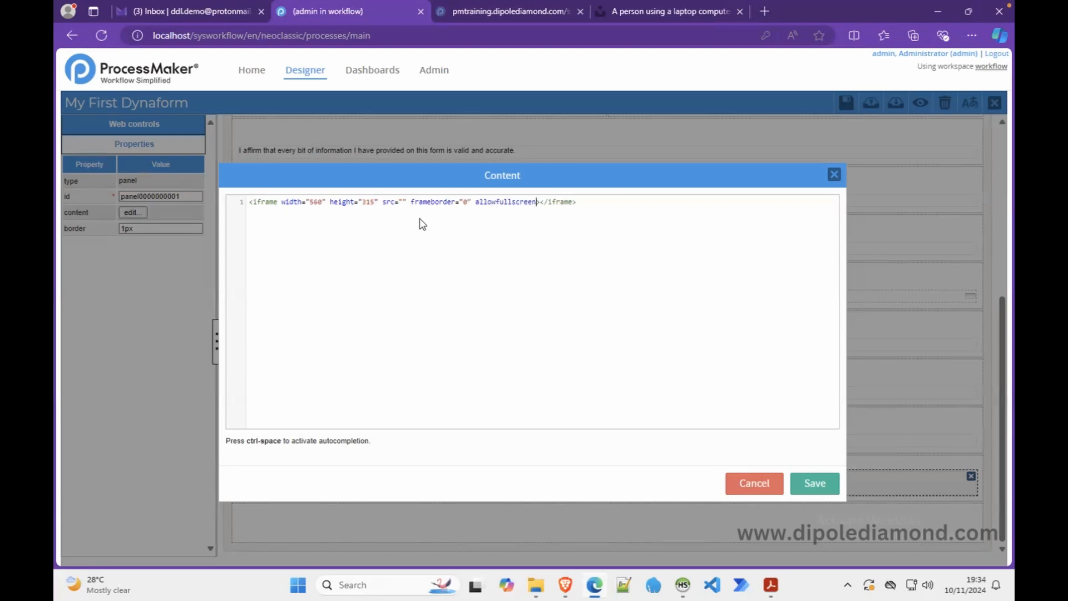
pyautogui.click(402, 202)
pyautogui.hotkey('ctrl', 'v')
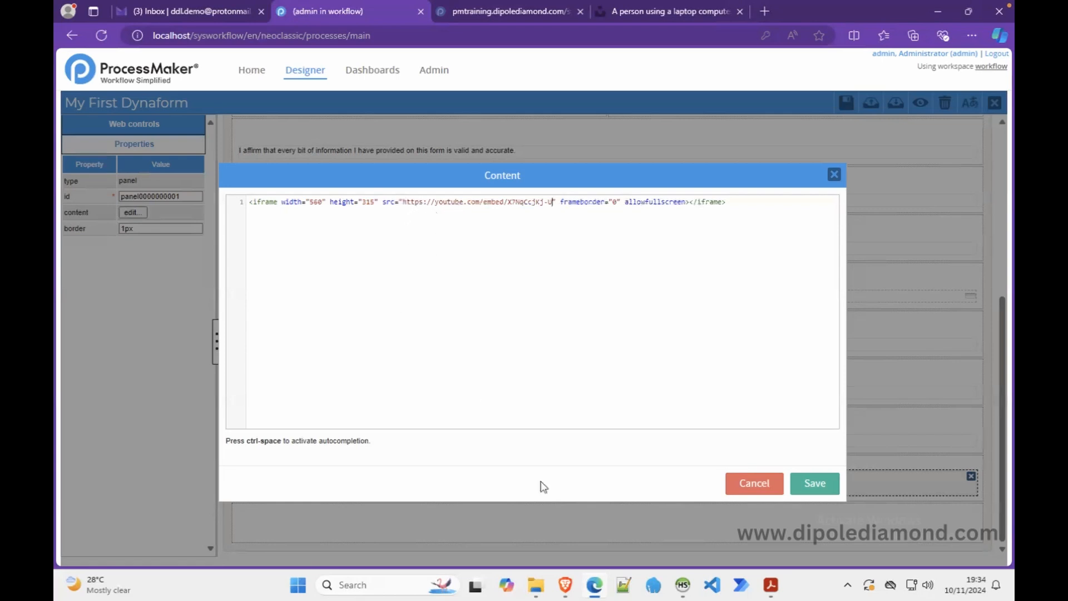
pyautogui.click(565, 583)
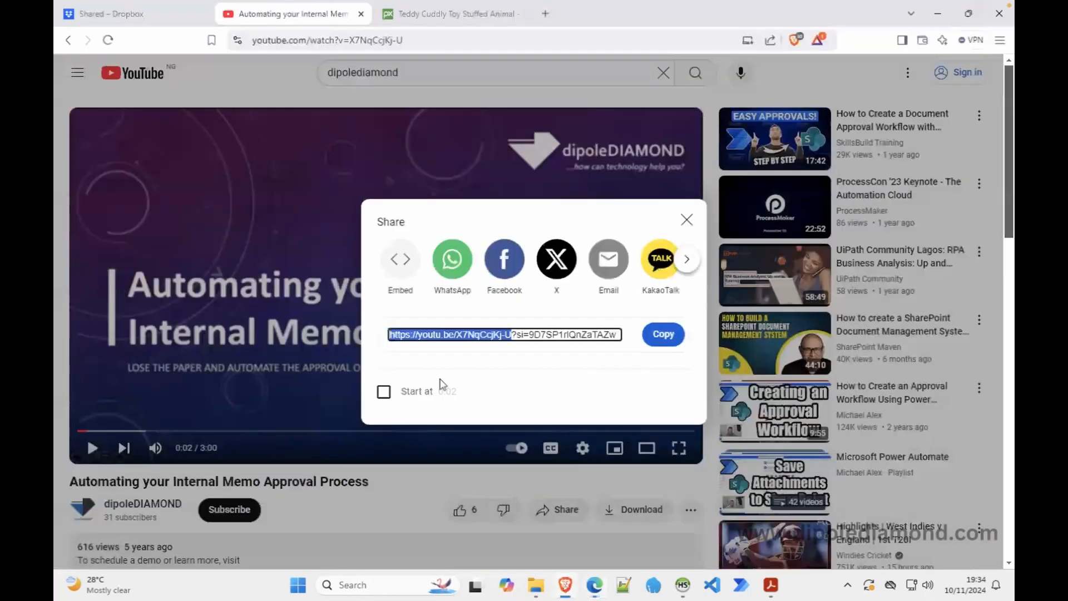
pyautogui.click(447, 334)
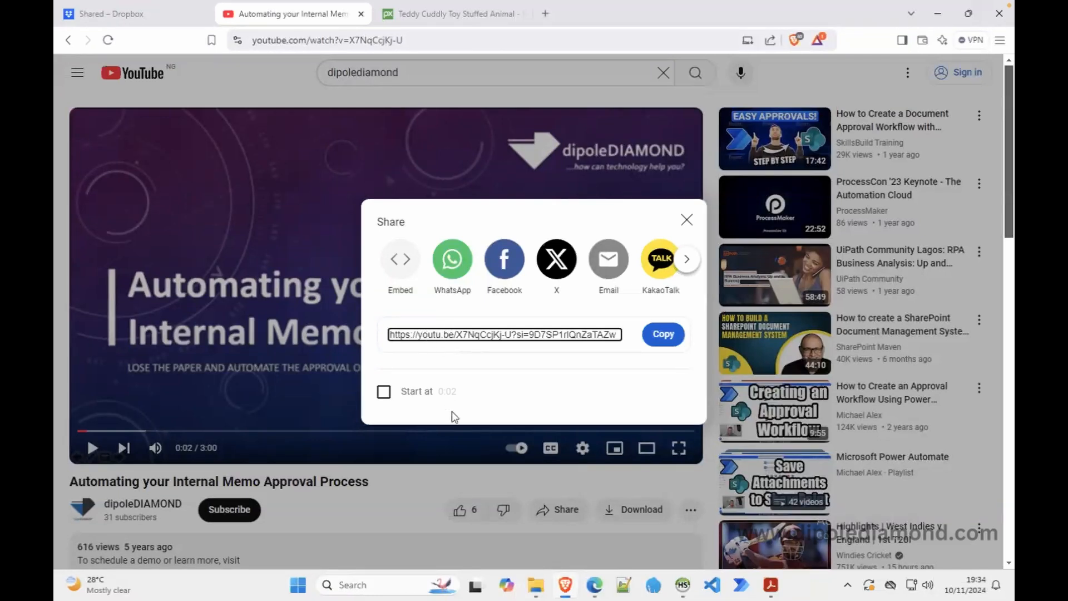
pyautogui.click(594, 583)
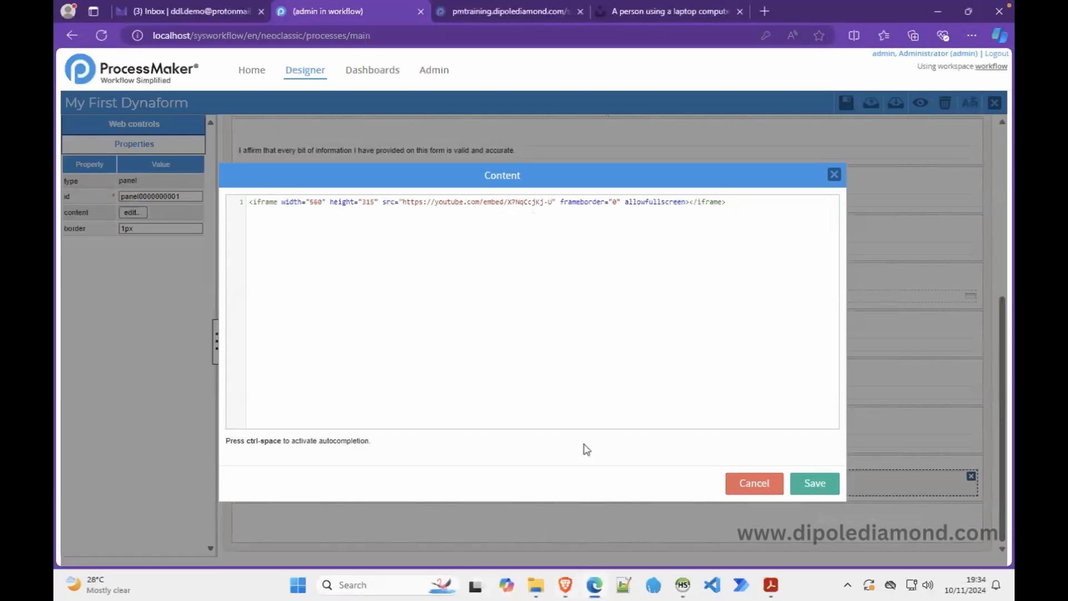
# - Save the iframe content and preview the form, checking the video in the bottom panel
pyautogui.click(812, 488)
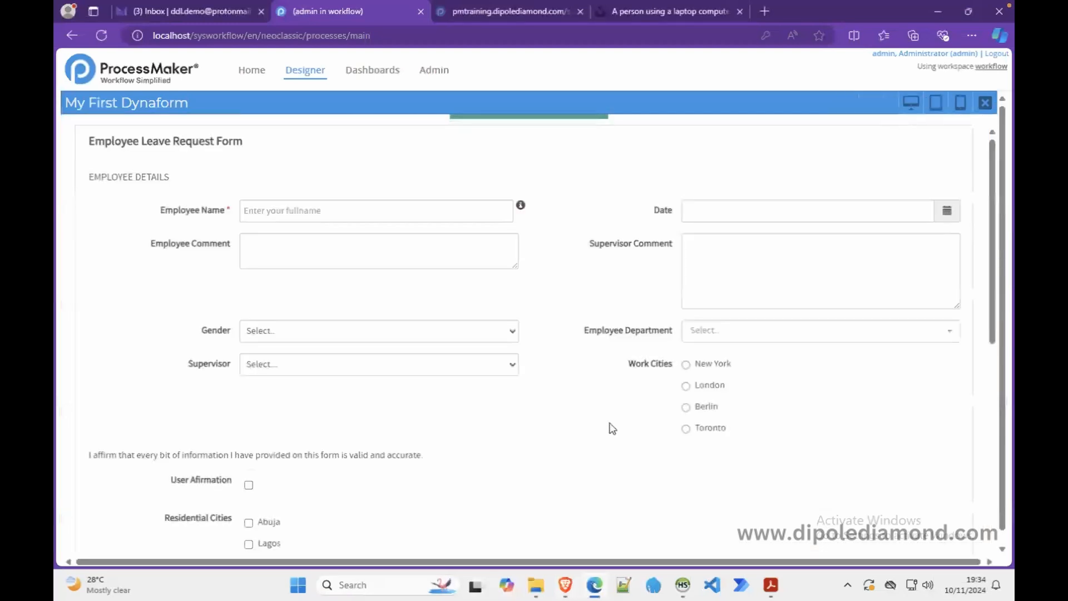
pyautogui.scroll(-8, 611, 429)
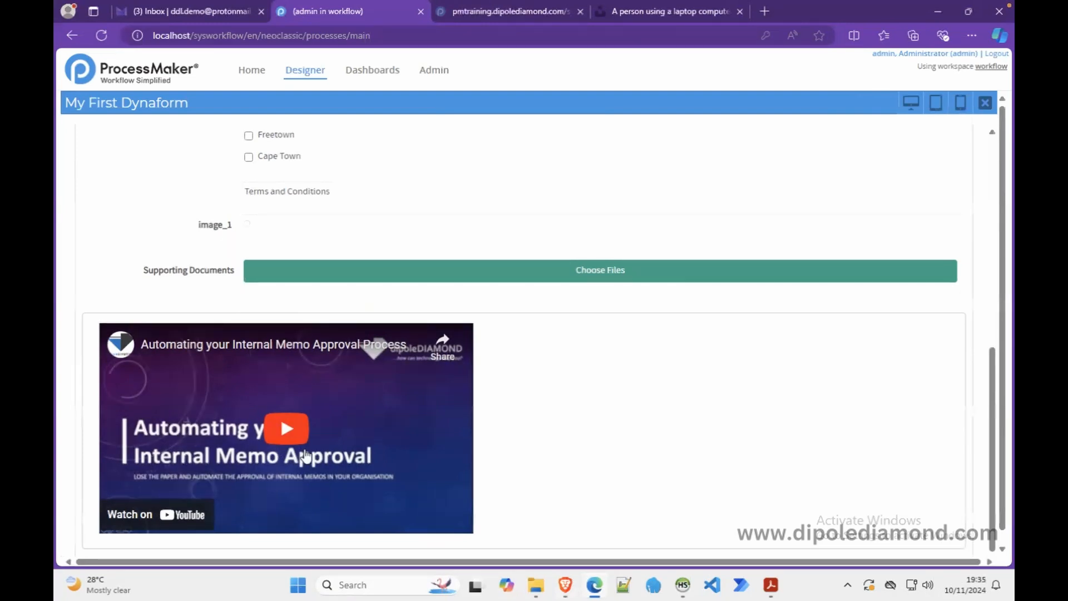
pyautogui.click(986, 103)
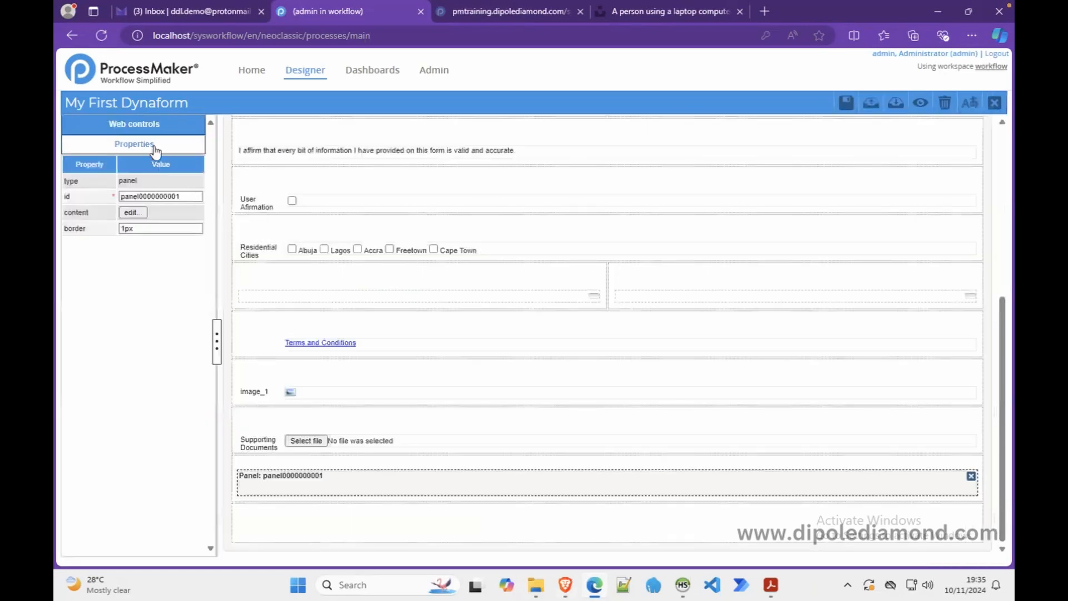
pyautogui.click(148, 124)
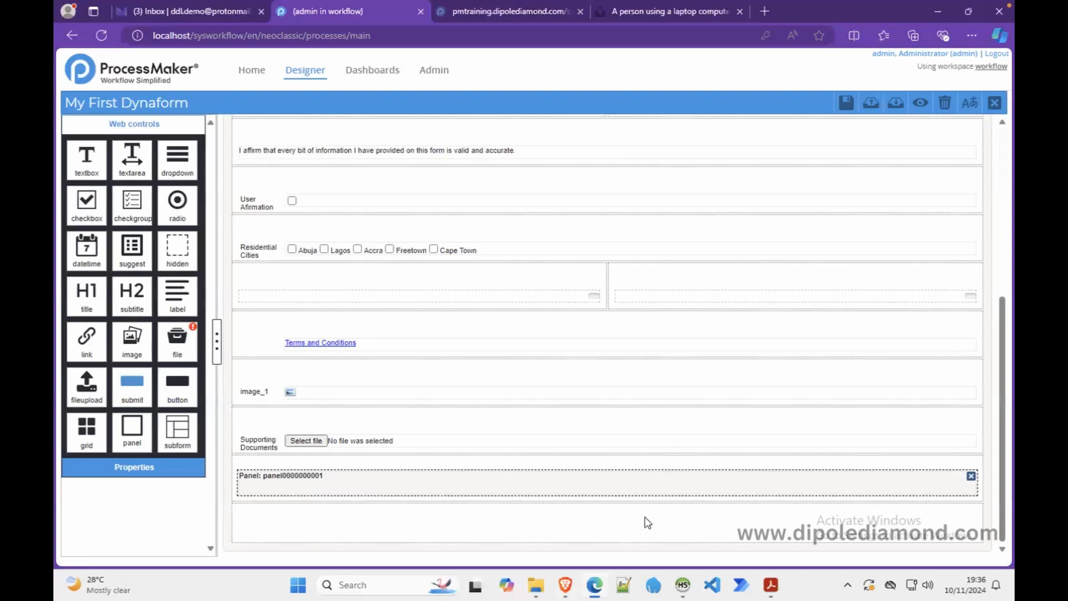
# - Place a button control (button_1) in the empty row below the panel and select it
pyautogui.click(622, 525)
pyautogui.click(134, 124)
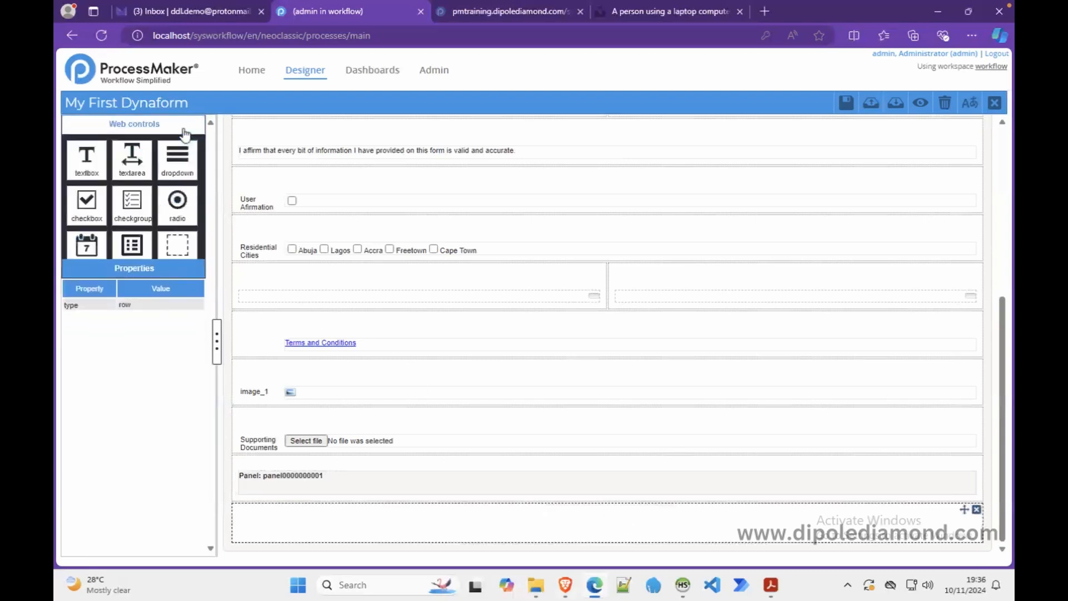
pyautogui.moveTo(173, 386); pyautogui.dragTo(427, 513)
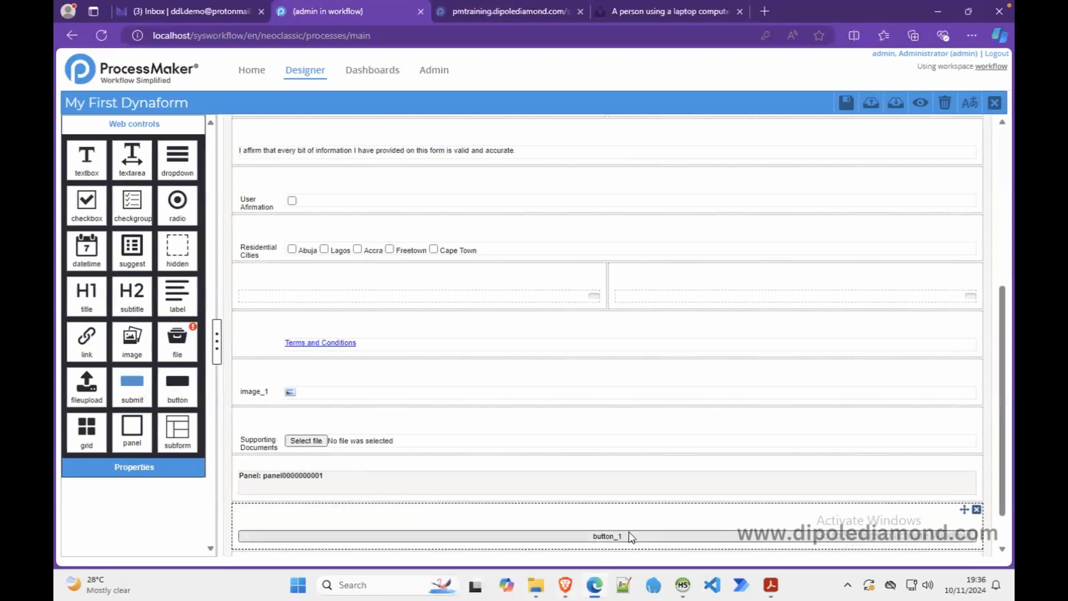
pyautogui.click(568, 538)
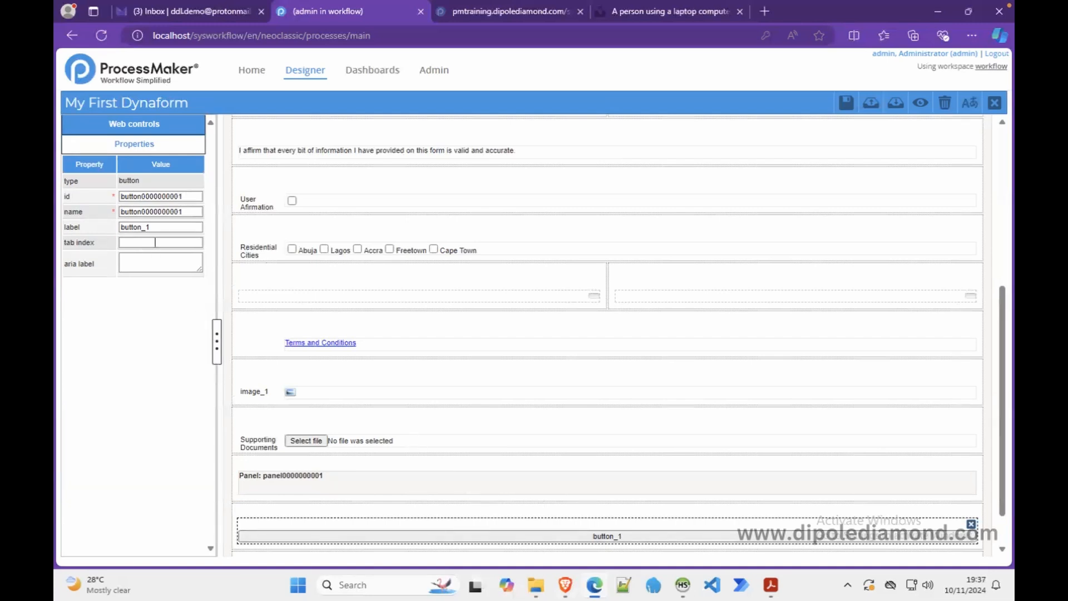
# - Change the button's label to FETCH STUDENT RESULTS
pyautogui.moveTo(159, 228); pyautogui.dragTo(82, 228)
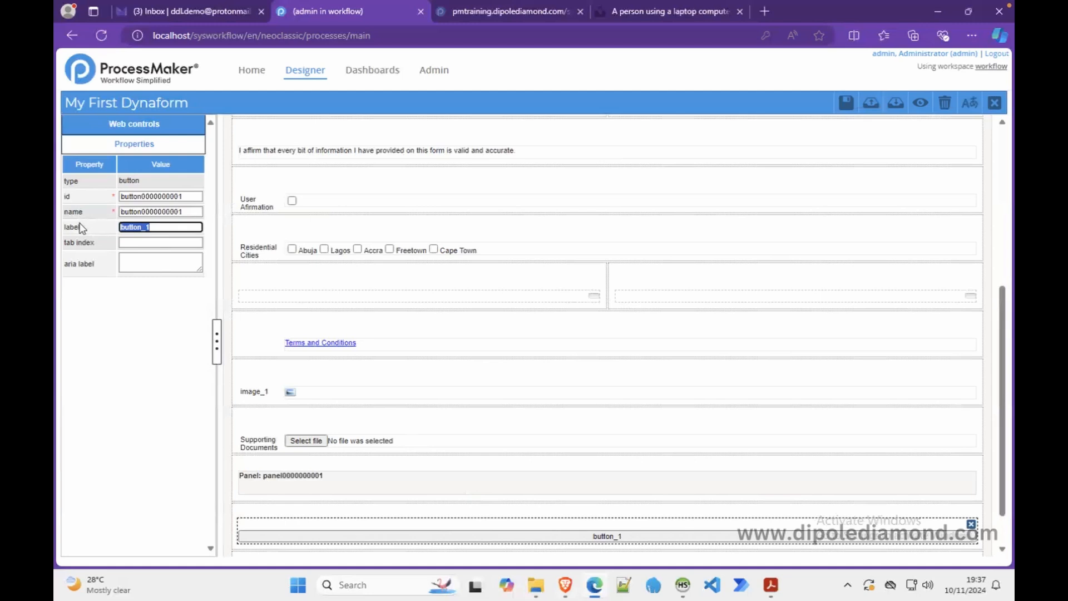
pyautogui.write('FESTCH')
pyautogui.press('BackSpace')
pyautogui.press('BackSpace')
pyautogui.press('BackSpace')
pyautogui.press('BackSpace')
pyautogui.write('TCH RESULTS')
pyautogui.click(149, 228)
pyautogui.write('STUDENT')
# - Set both the button's id and its name to fetch_btn
pyautogui.doubleClick(136, 196)
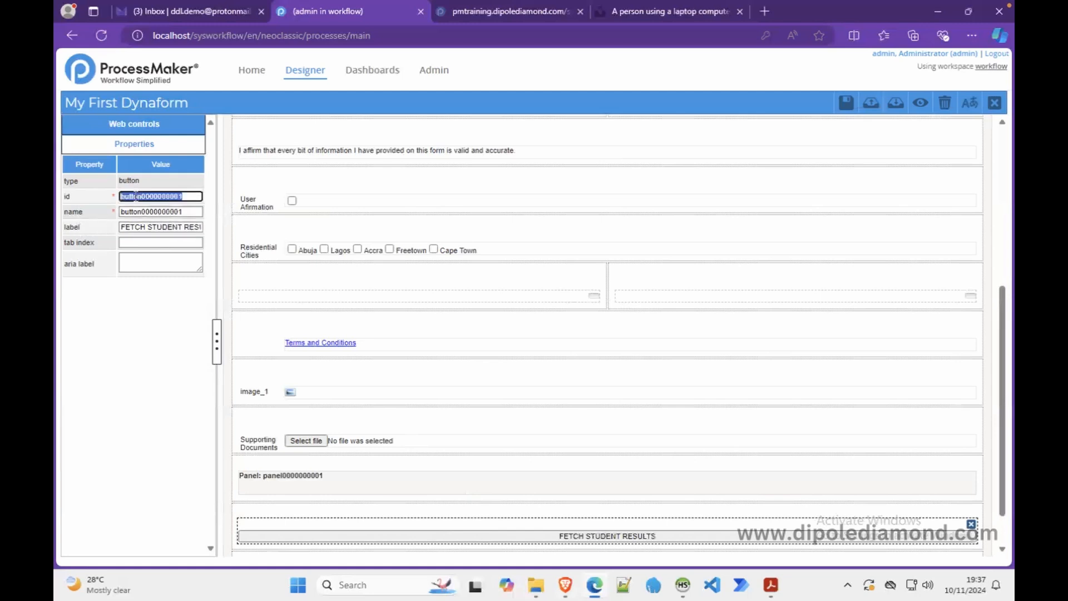
pyautogui.write('btn_fetch')
pyautogui.press('BackSpace')
pyautogui.press('BackSpace')
pyautogui.press('BackSpace')
pyautogui.press('BackSpace')
pyautogui.press('BackSpace')
pyautogui.press('BackSpace')
pyautogui.press('BackSpace')
pyautogui.press('BackSpace')
pyautogui.write('fetch_btn')
pyautogui.moveTo(152, 196); pyautogui.dragTo(122, 192)
pyautogui.hotkey('ctrl', 'c')
pyautogui.doubleClick(127, 211)
pyautogui.hotkey('ctrl', 'v')
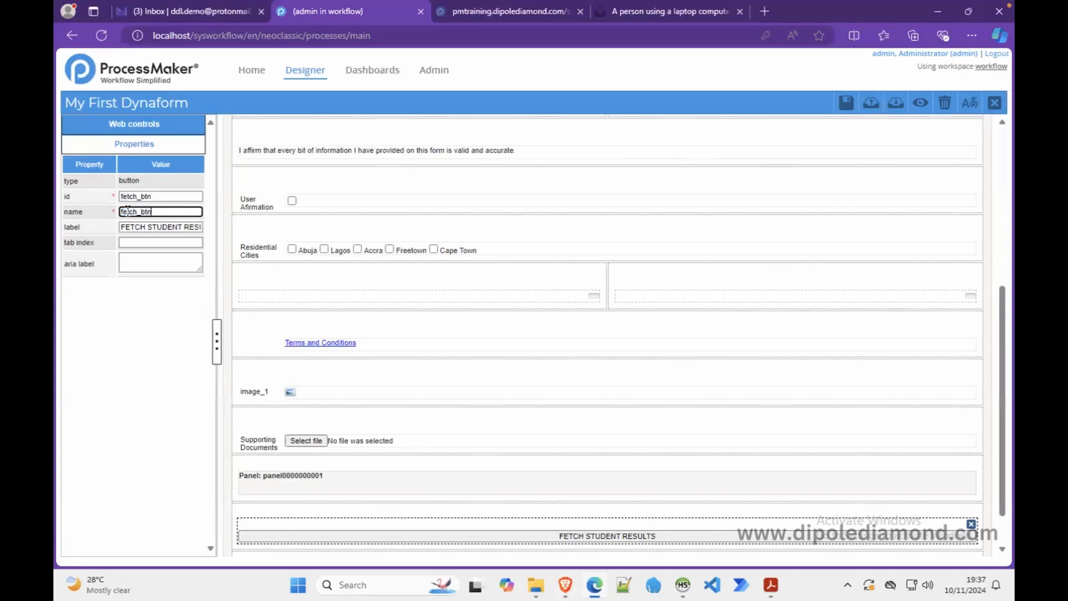
pyautogui.click(918, 105)
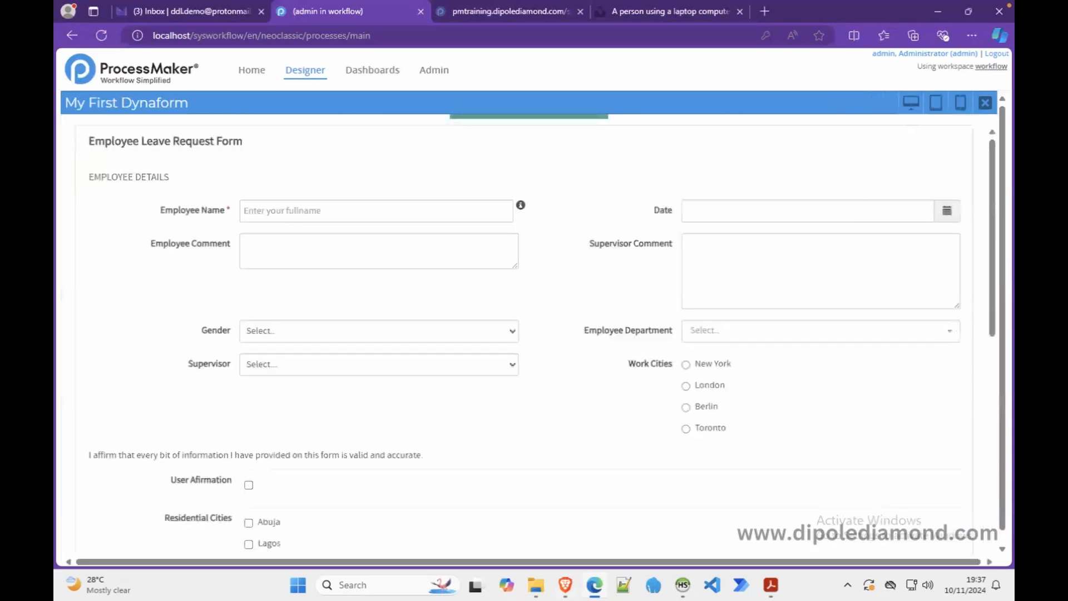
pyautogui.scroll(-10, 835, 398)
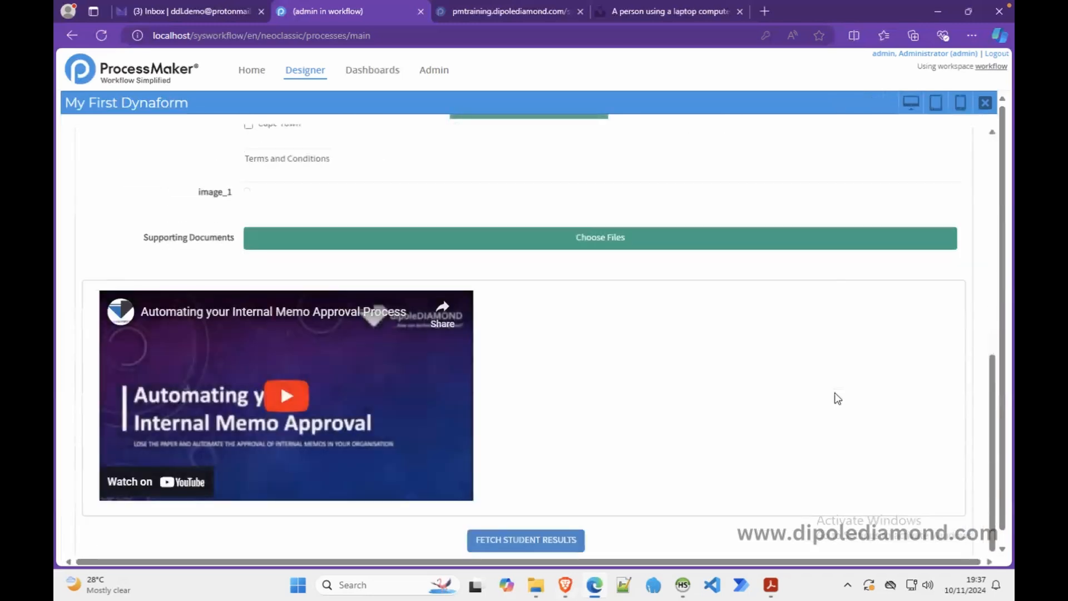
pyautogui.click(555, 548)
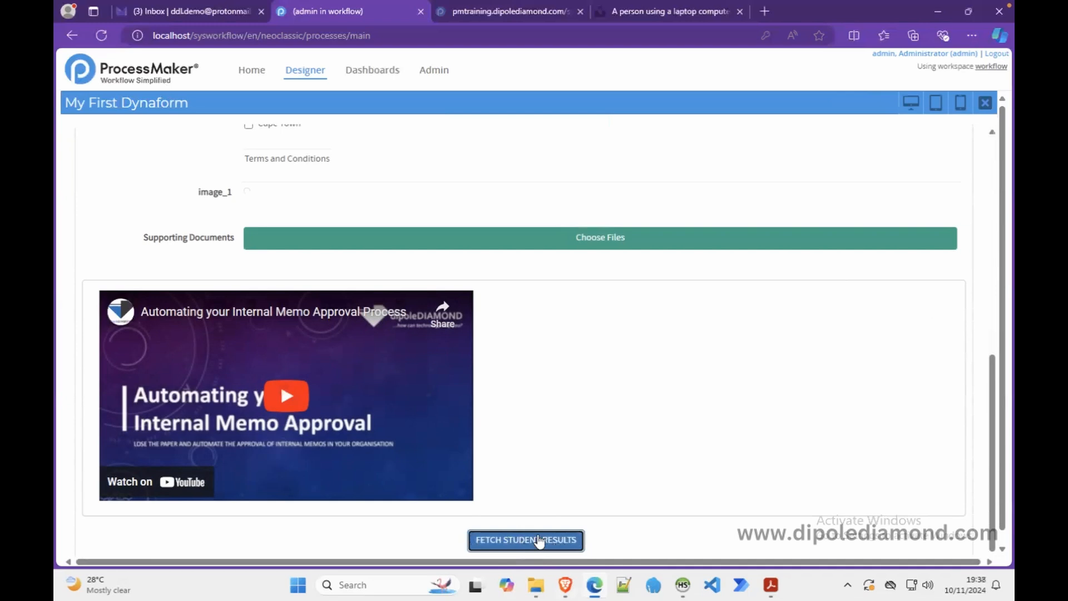
pyautogui.click(984, 102)
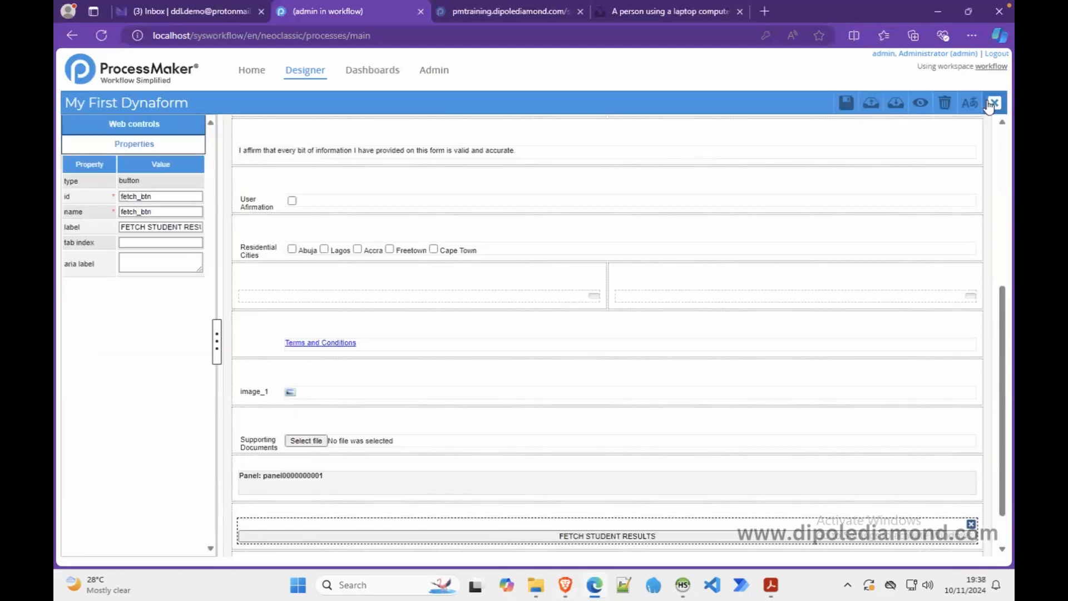
# - Add a submit button above the FETCH STUDENT RESULTS button and select it
pyautogui.click(166, 128)
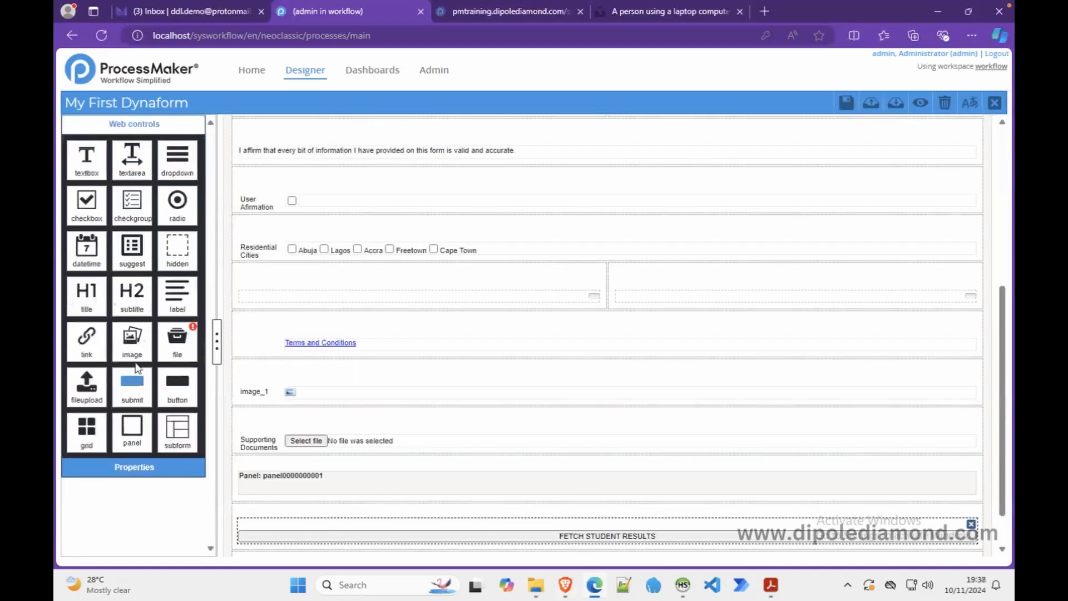
pyautogui.moveTo(130, 388); pyautogui.dragTo(562, 539)
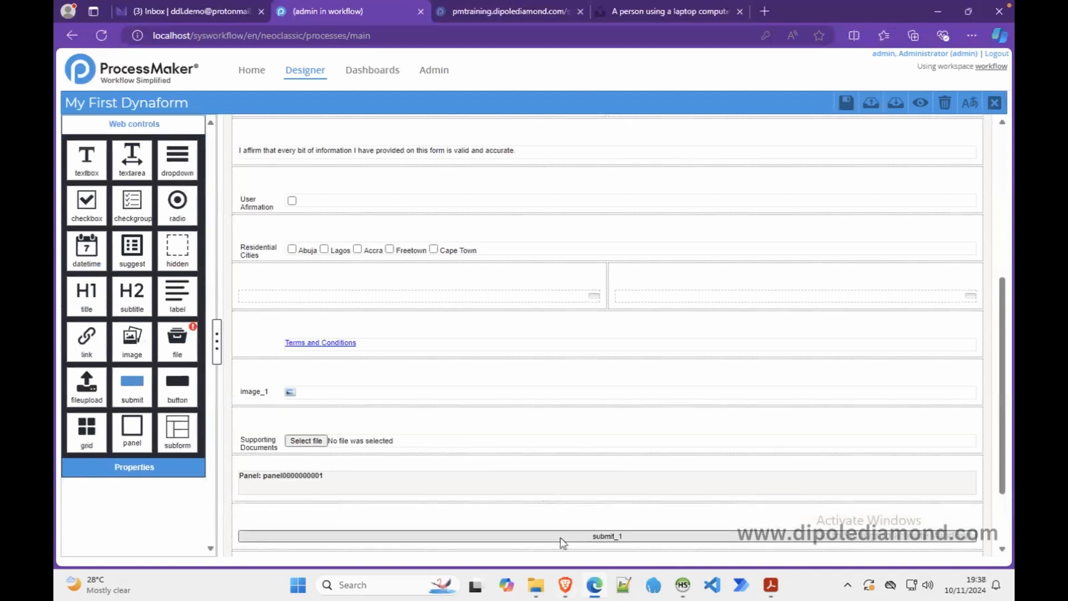
pyautogui.click(603, 537)
# - Set the submit button's id and name to submit_btn and its label to SUBMIT FORM
pyautogui.moveTo(186, 197); pyautogui.dragTo(145, 198)
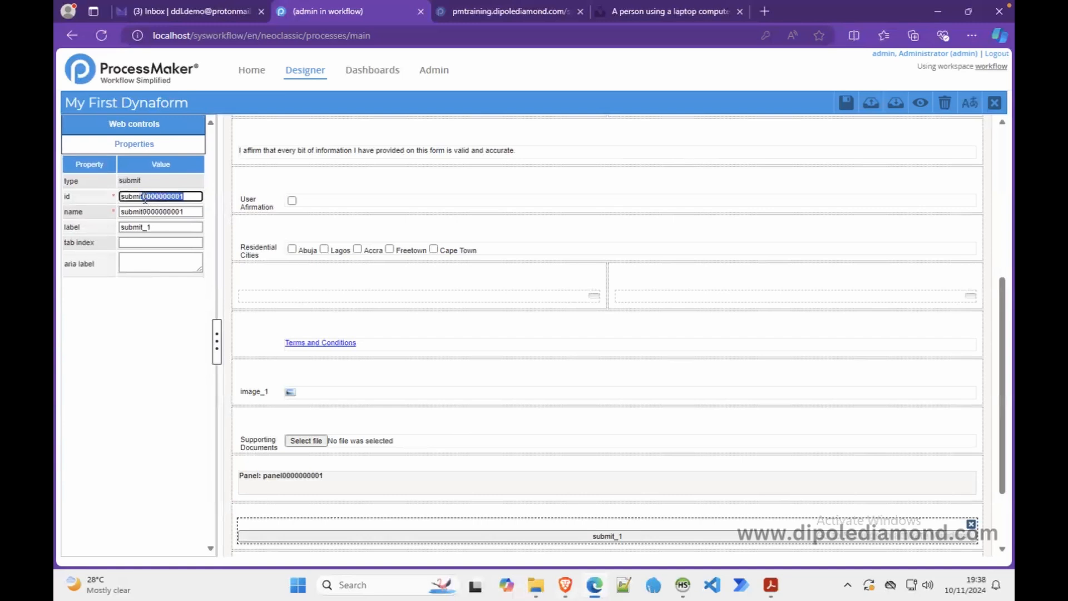
pyautogui.write('_btn')
pyautogui.hotkey('ctrl', 'a')
pyautogui.hotkey('ctrl', 'c')
pyautogui.doubleClick(197, 210)
pyautogui.hotkey('ctrl', 'v')
pyautogui.doubleClick(164, 227)
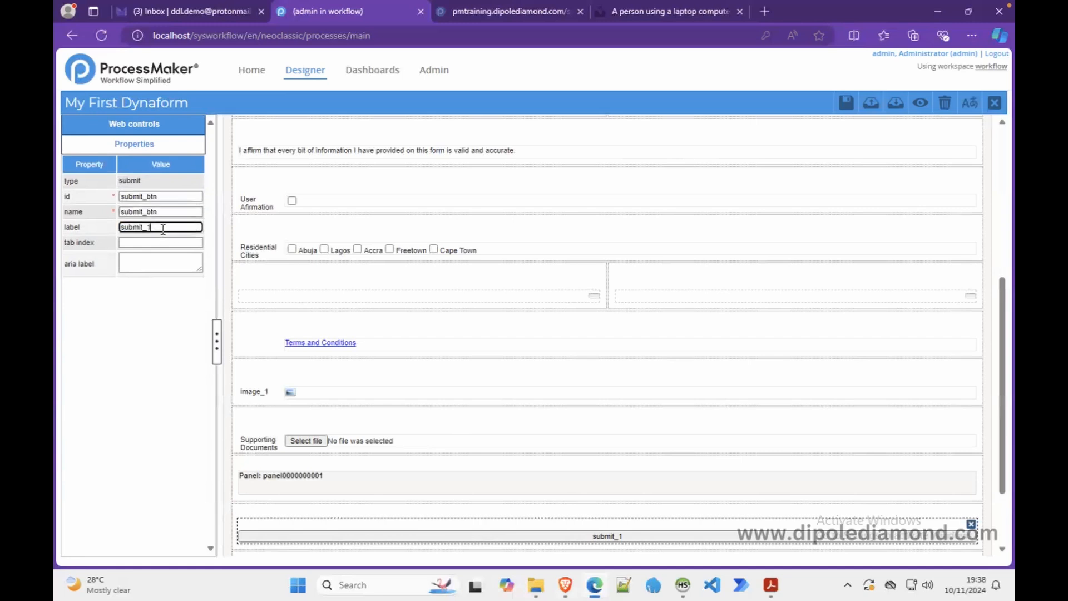
pyautogui.write('SUBMIT FORM')
pyautogui.click(920, 102)
pyautogui.scroll(-10, 692, 380)
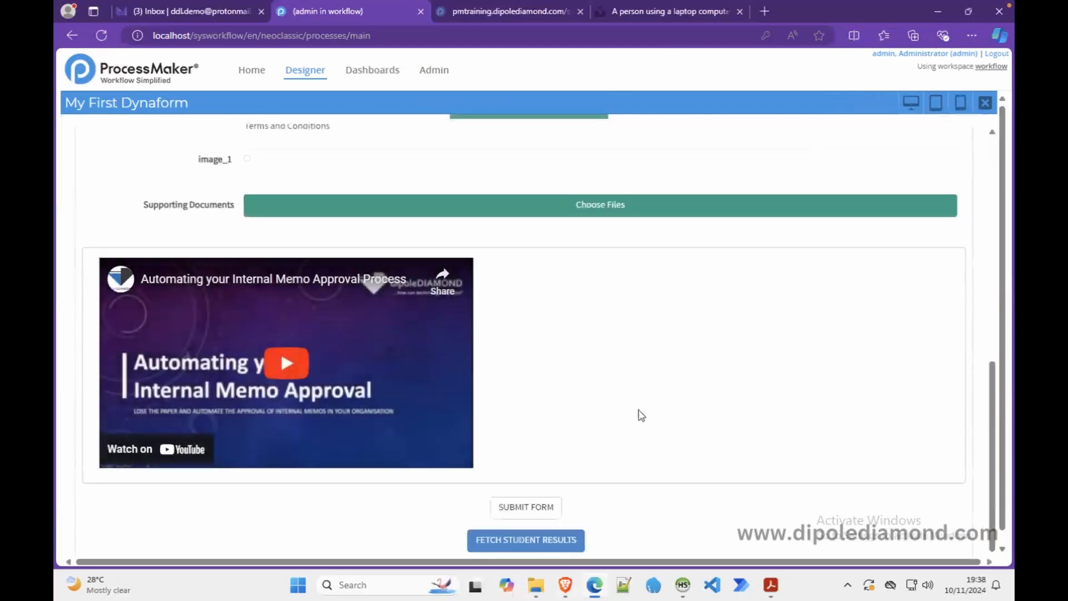
pyautogui.click(537, 509)
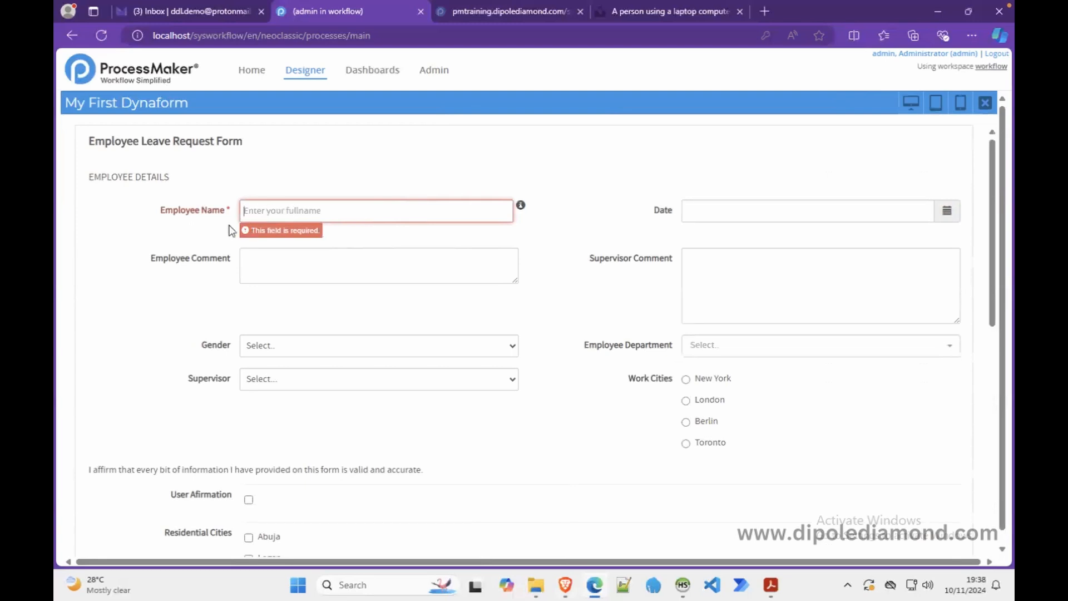
pyautogui.click(985, 102)
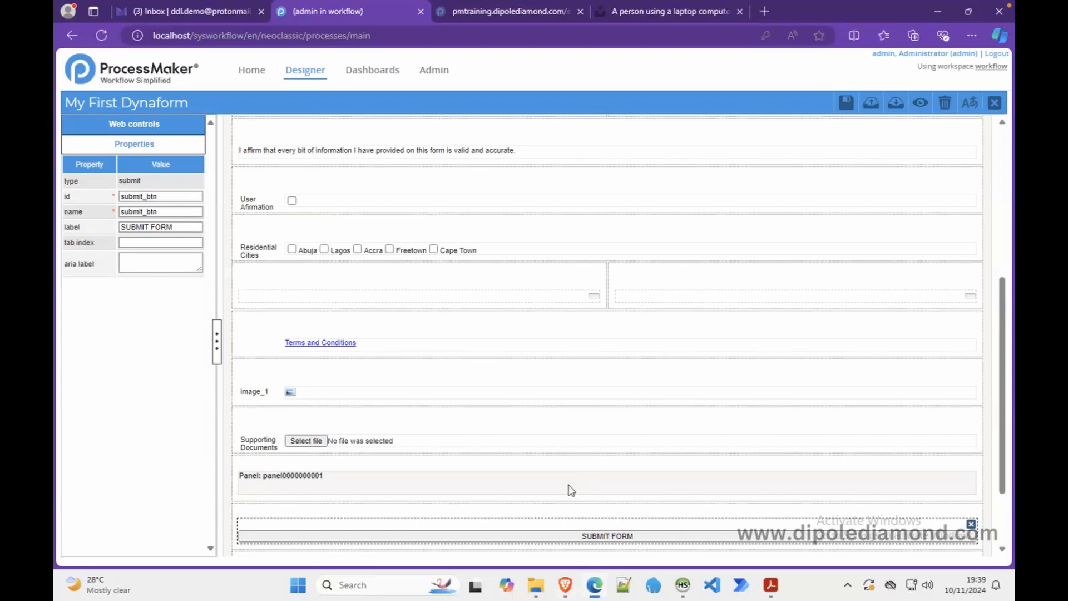
# - Review the FETCH STUDENT RESULTS and SUBMIT FORM button properties, then show the web controls palette
pyautogui.scroll(-2, 566, 513)
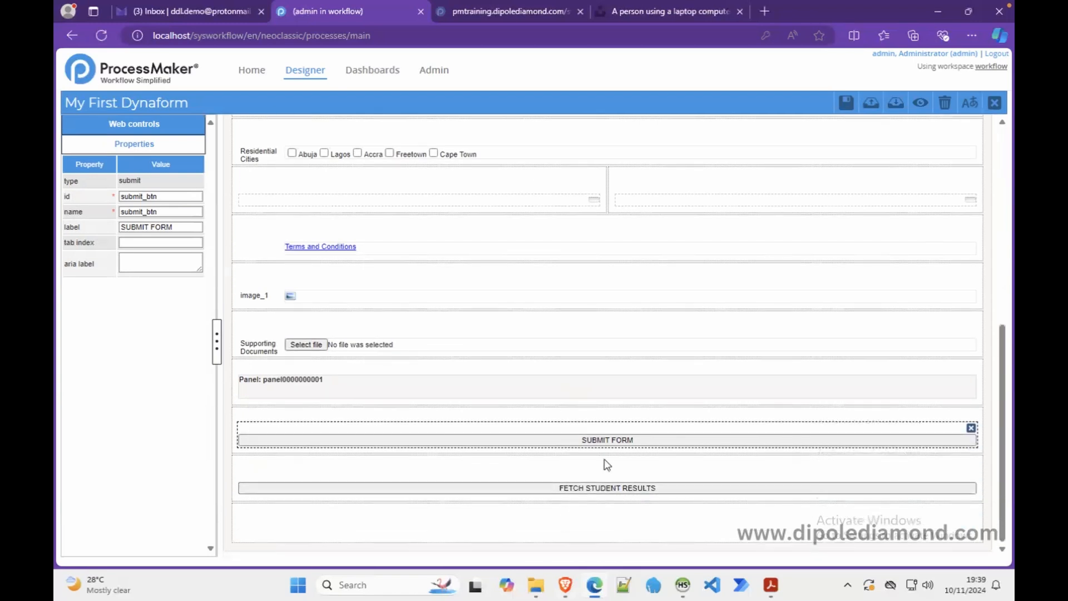
pyautogui.click(590, 489)
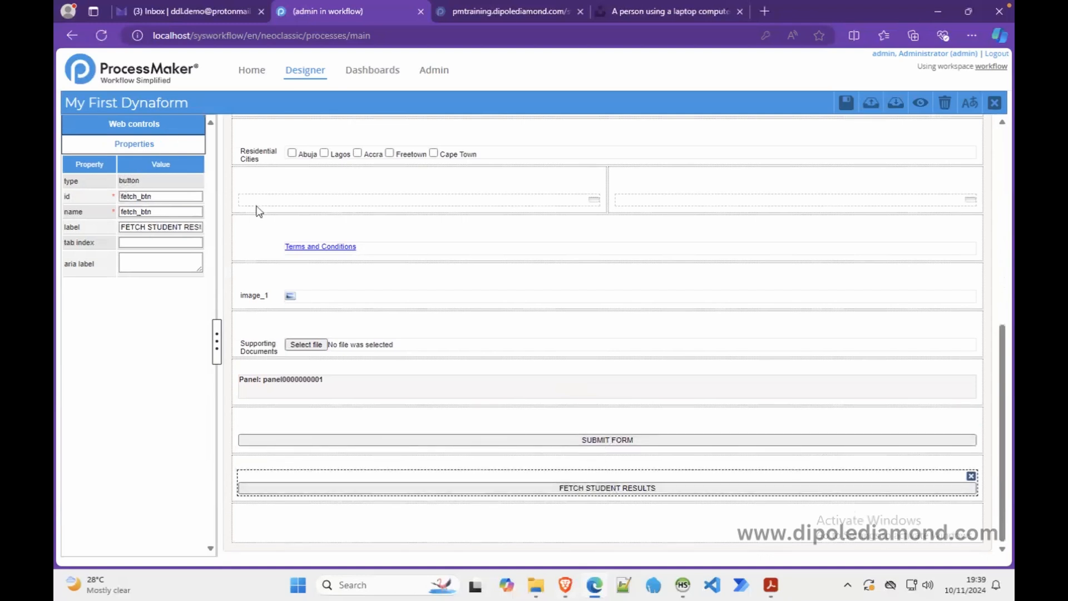
pyautogui.click(531, 442)
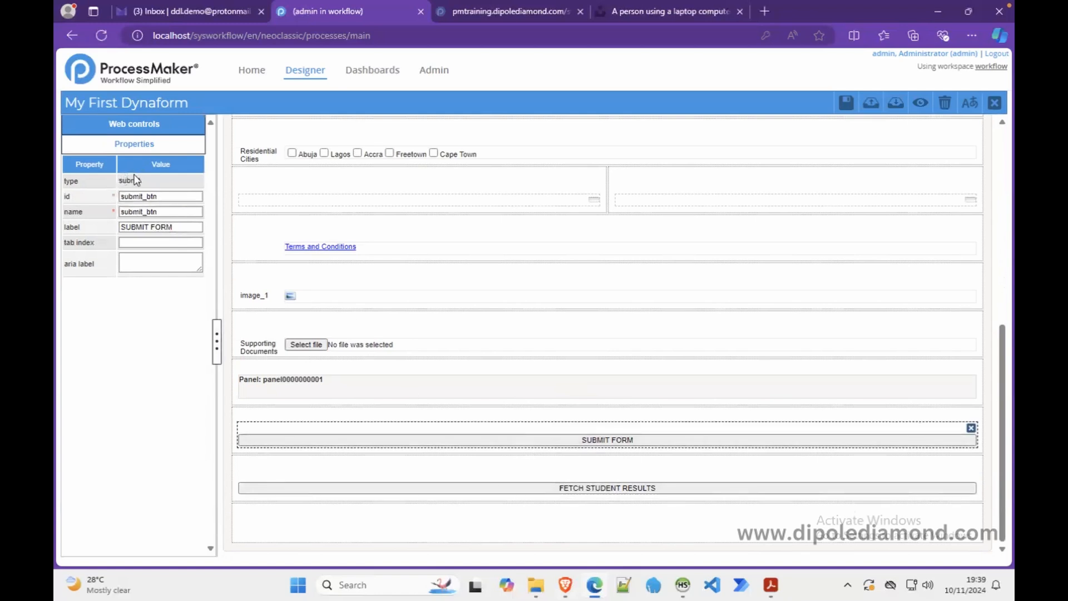
pyautogui.click(165, 131)
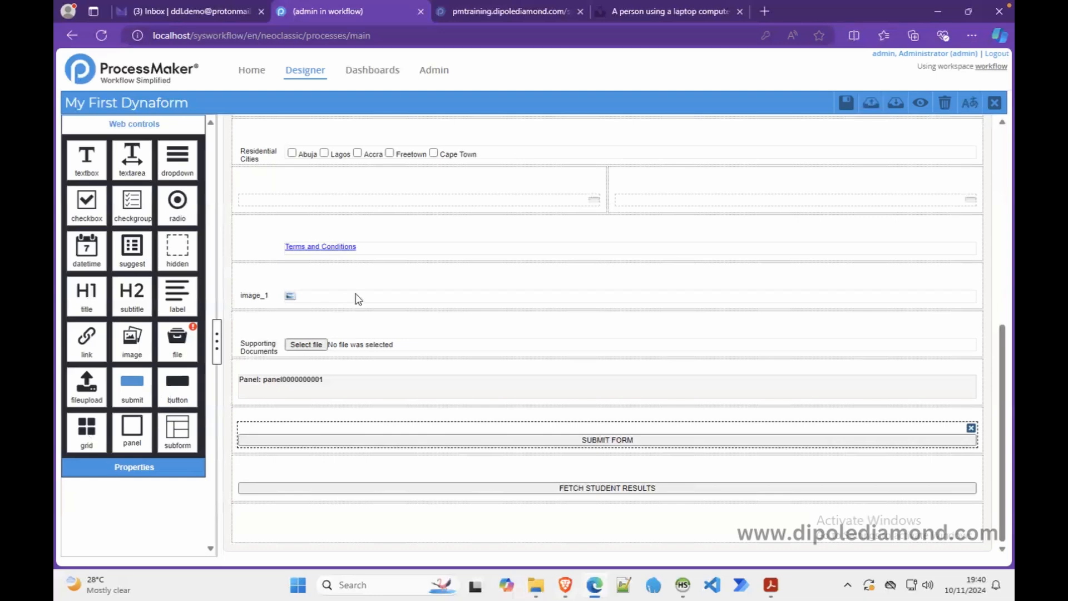
# - Drop a grid under the Supervisor row and create its new variable gridExpenseDetail
pyautogui.moveTo(1006, 340); pyautogui.dragTo(994, 175)
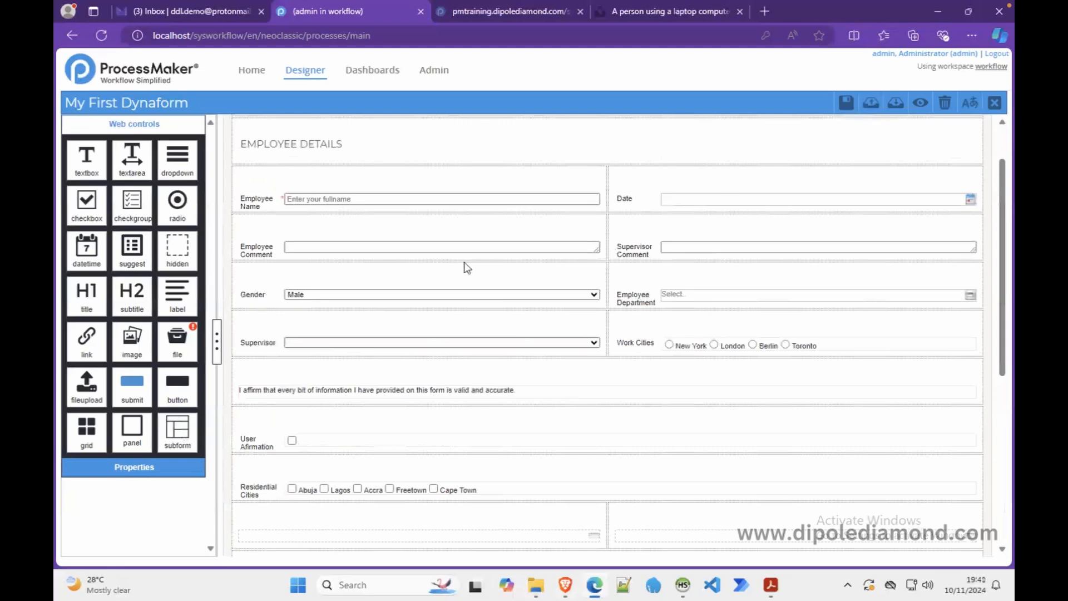
pyautogui.moveTo(89, 439); pyautogui.dragTo(296, 369)
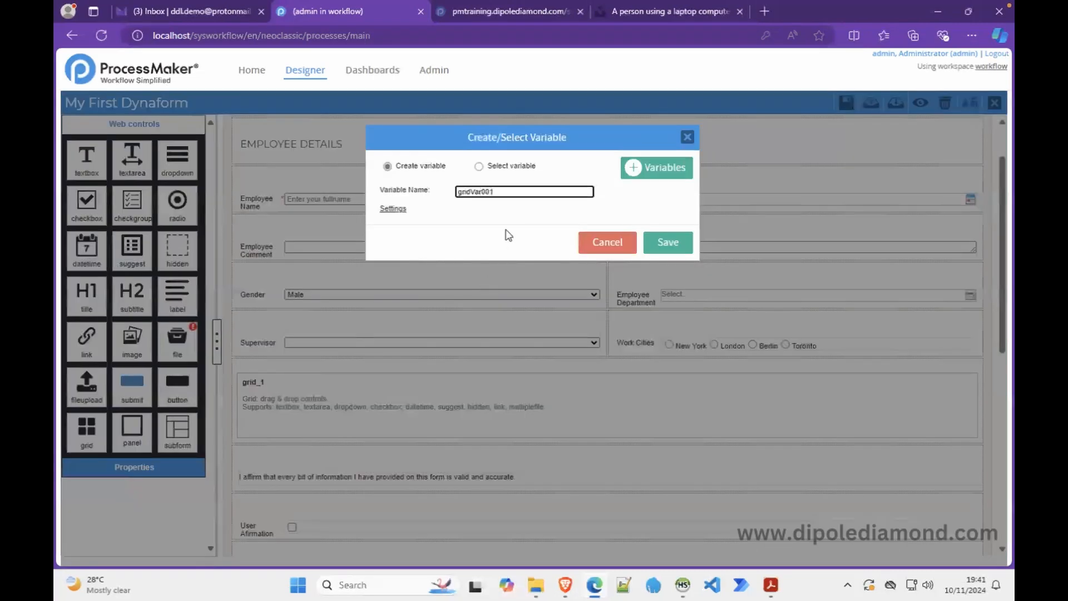
pyautogui.press('BackSpace')
pyautogui.press('BackSpace')
pyautogui.press('BackSpace')
pyautogui.press('BackSpace')
pyautogui.press('BackSpace')
pyautogui.press('BackSpace')
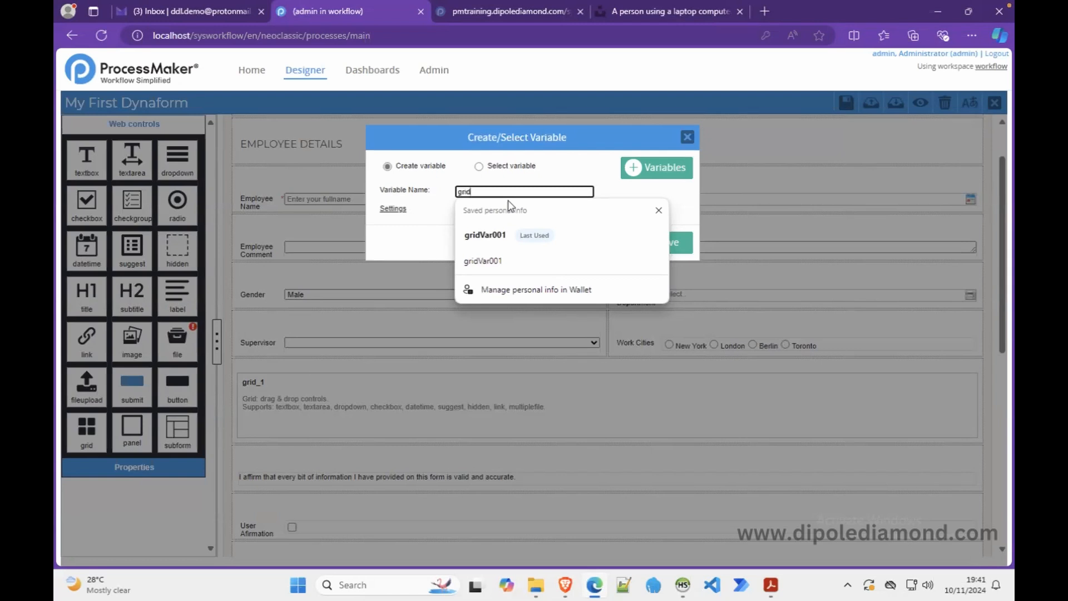
pyautogui.write('E')
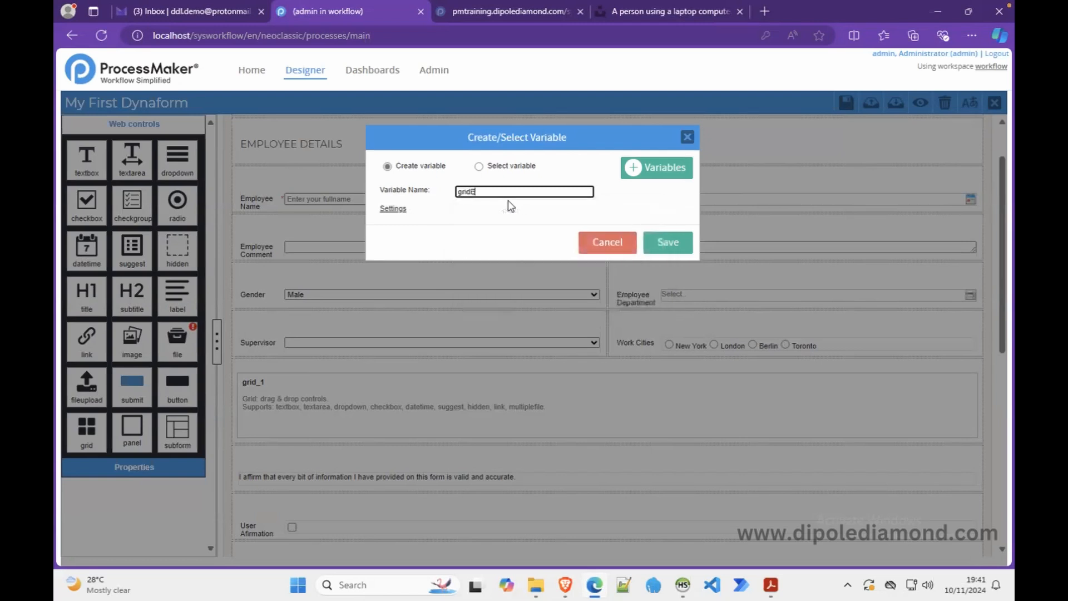
pyautogui.write('xpenseDetail')
pyautogui.click(669, 242)
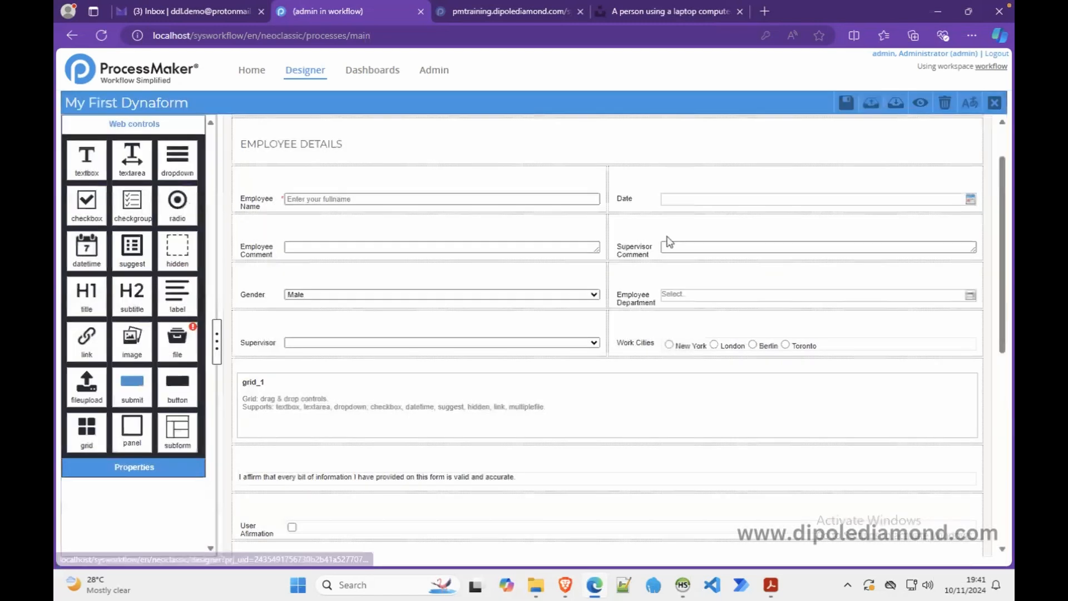
# - Preview grid_1 showing one row with an add-row option, then return to the designer
pyautogui.click(918, 102)
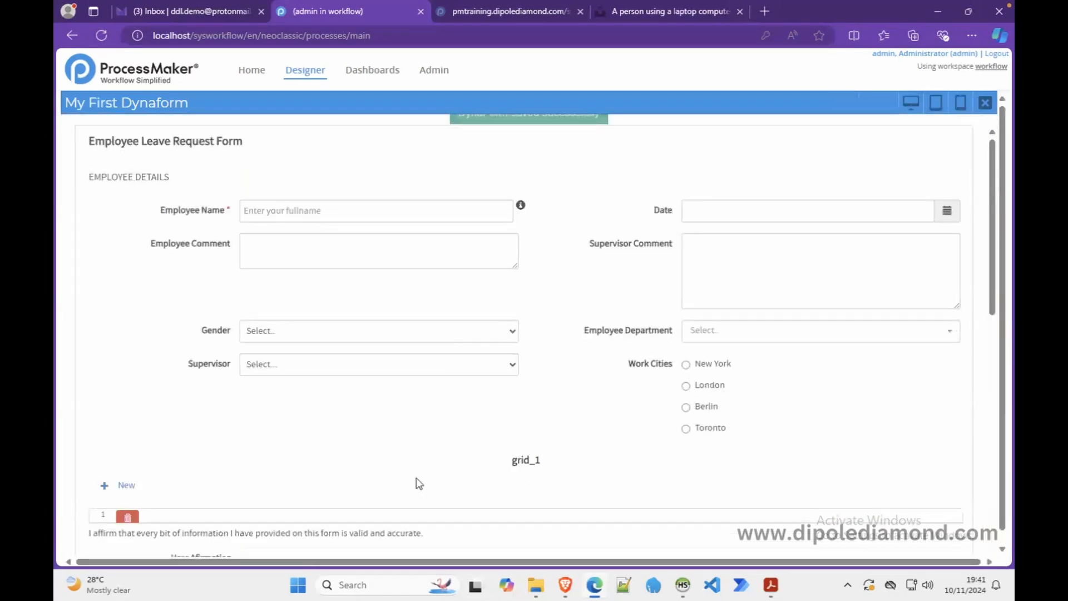
pyautogui.scroll(-4, 419, 483)
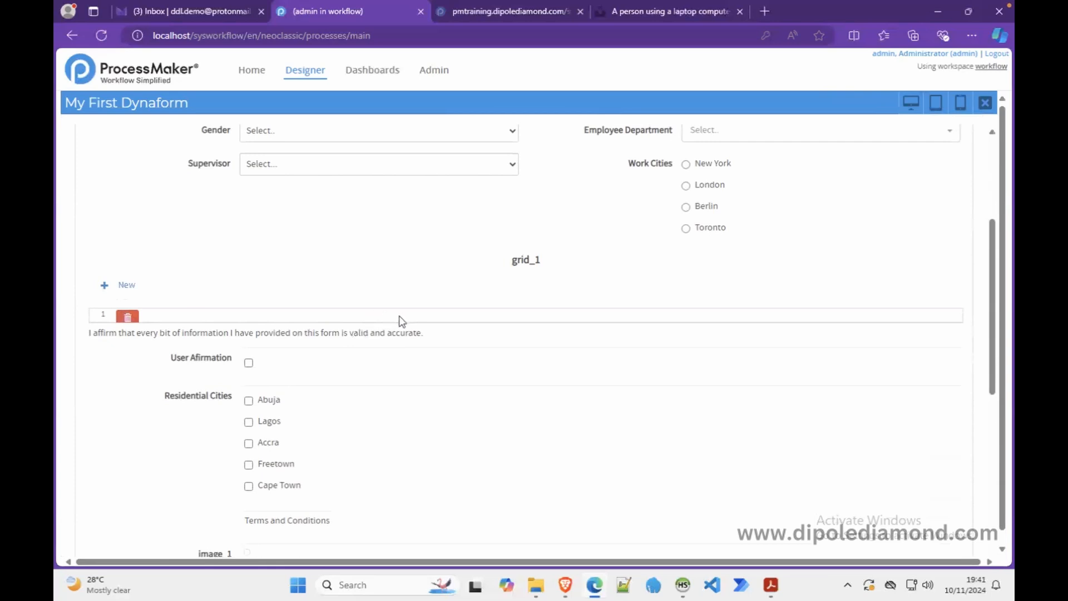
pyautogui.click(984, 102)
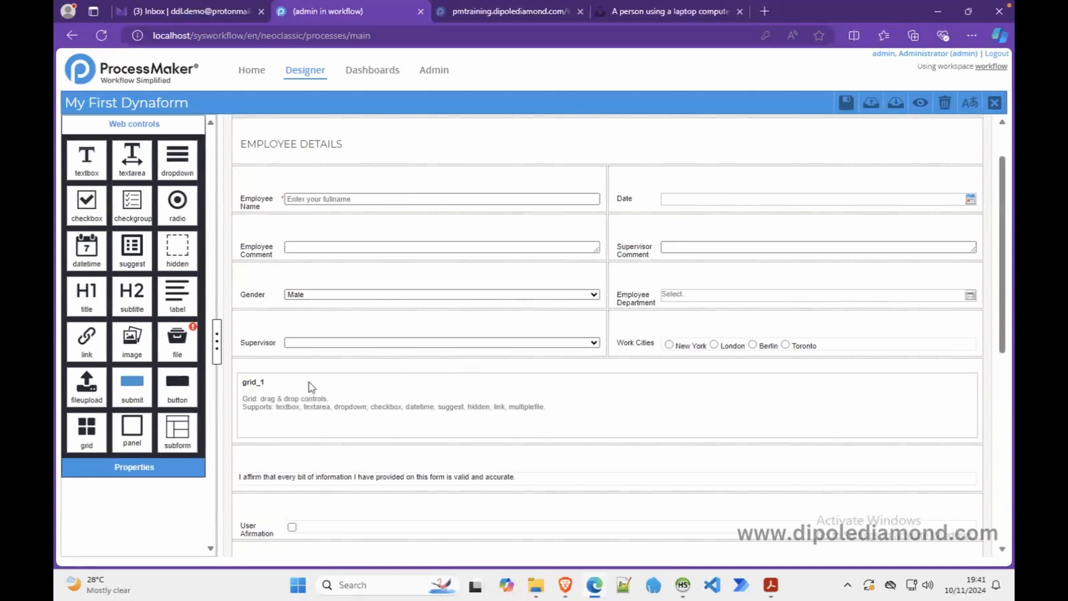
# - Check grid_1's settings, leaving layout responsive and page size at none
pyautogui.click(272, 383)
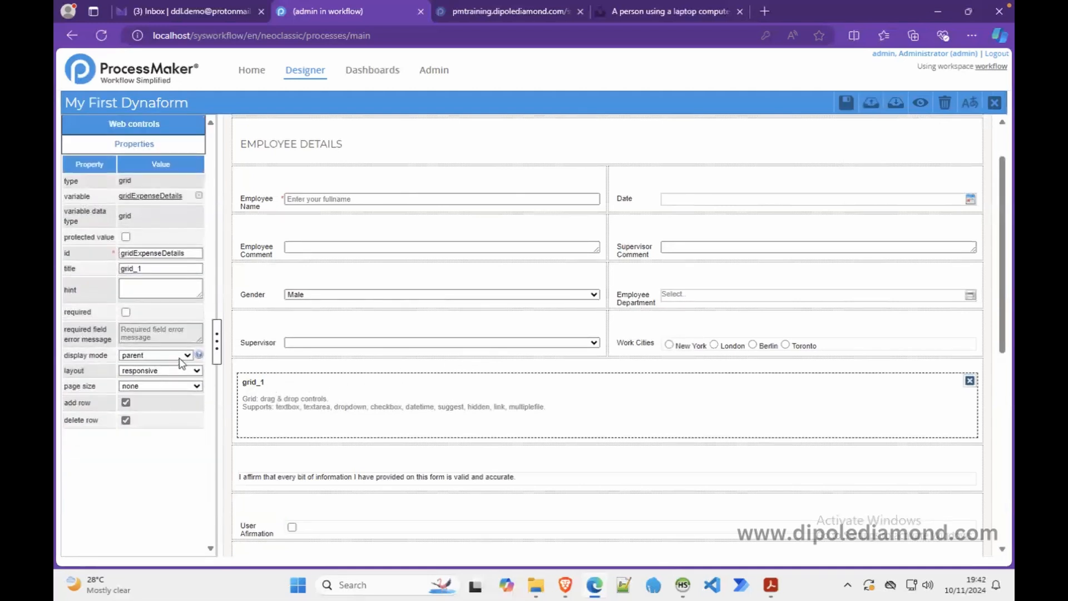
pyautogui.click(195, 371)
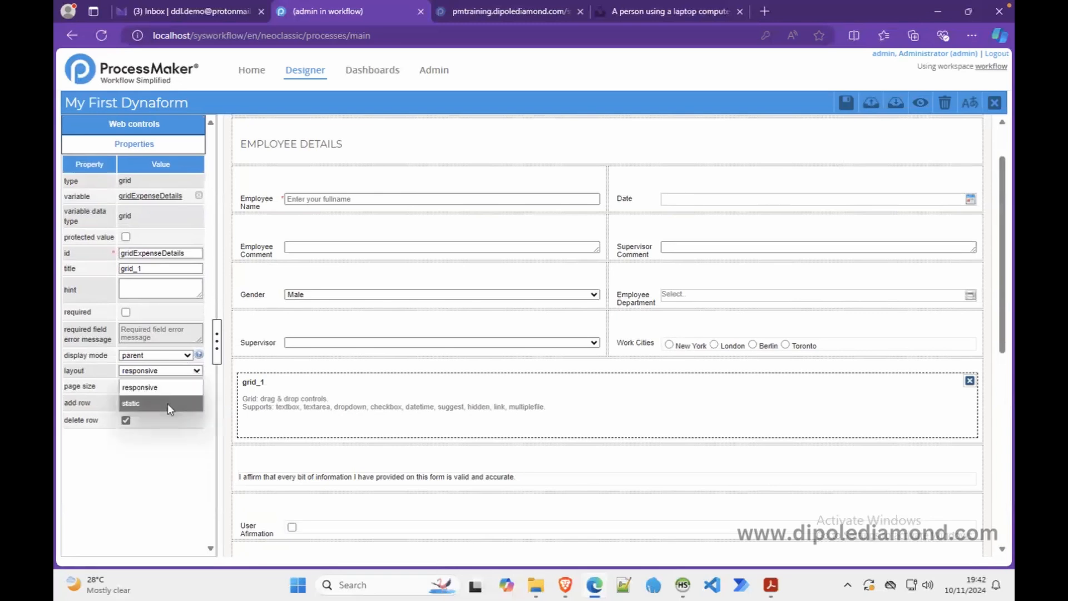
pyautogui.click(181, 488)
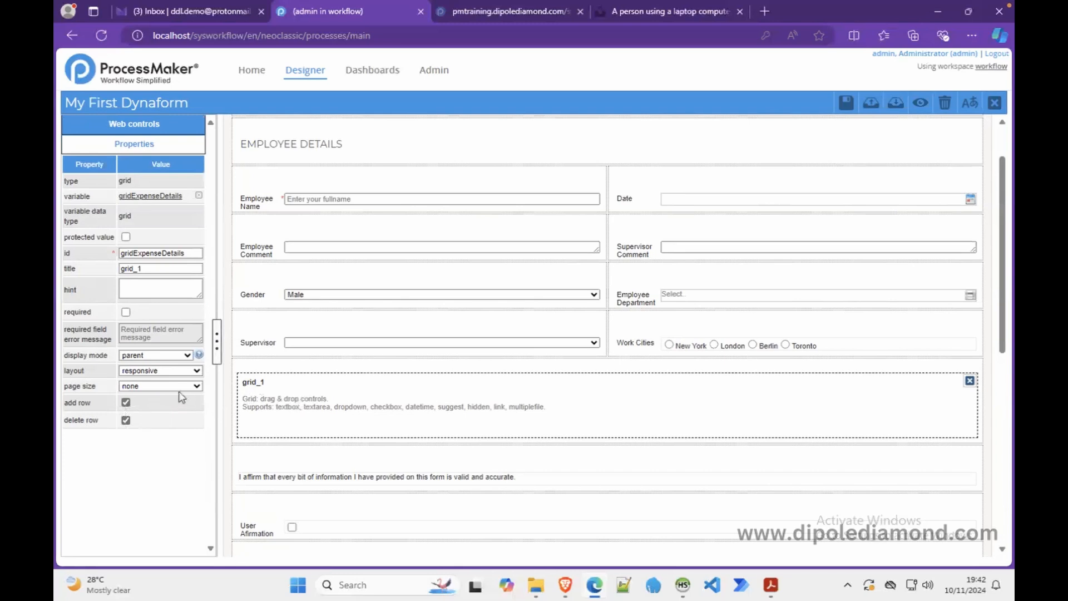
pyautogui.click(195, 386)
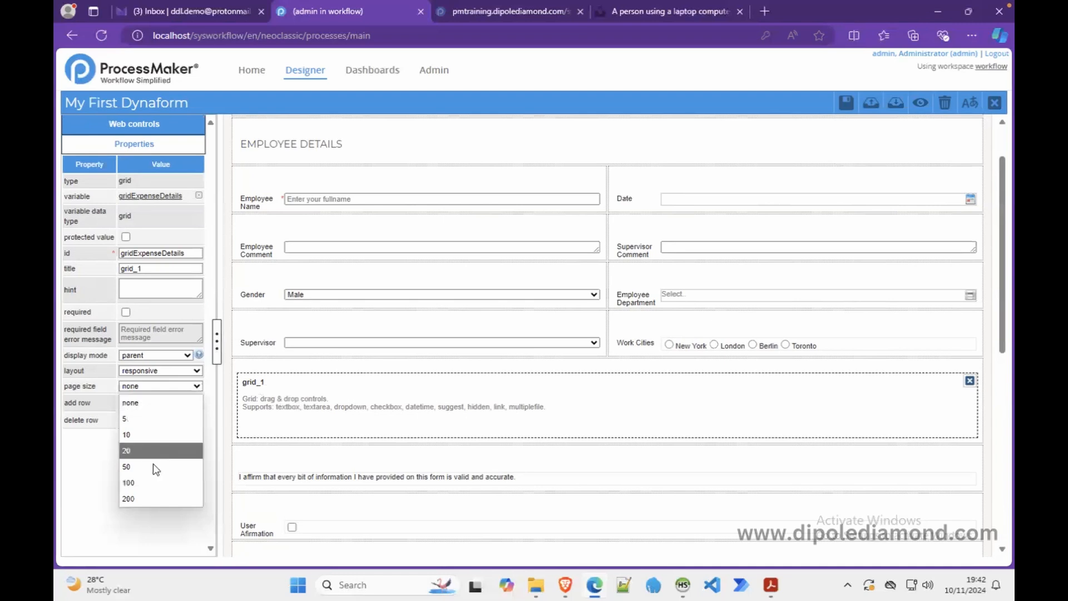
pyautogui.click(181, 312)
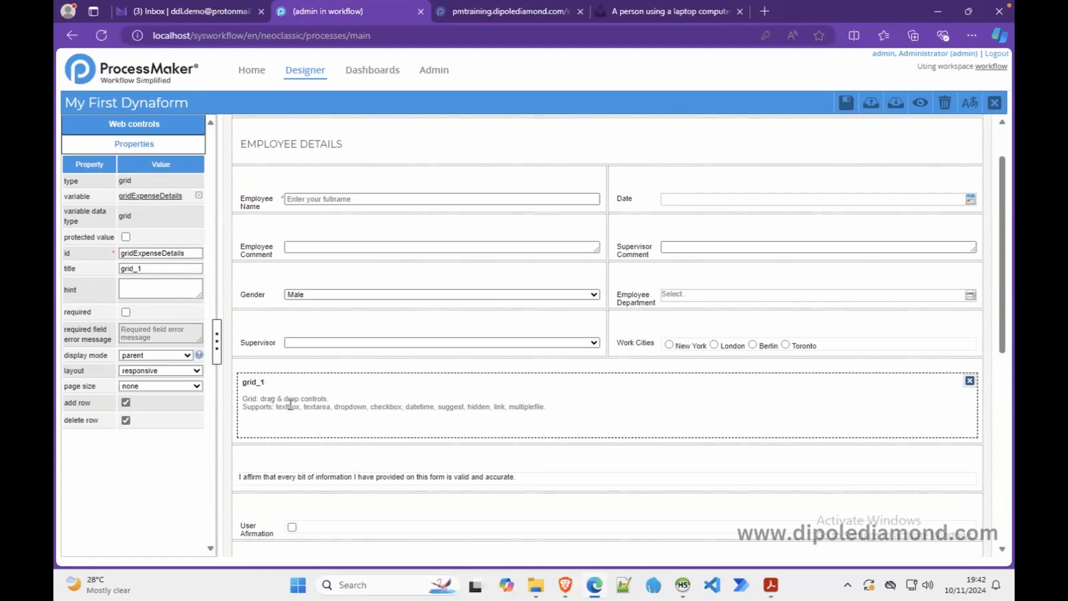
# - Retitle the grid EXPENSE DETAILS and preview the form
pyautogui.moveTo(147, 269); pyautogui.dragTo(93, 275)
pyautogui.write('EXPENSE DETAILS')
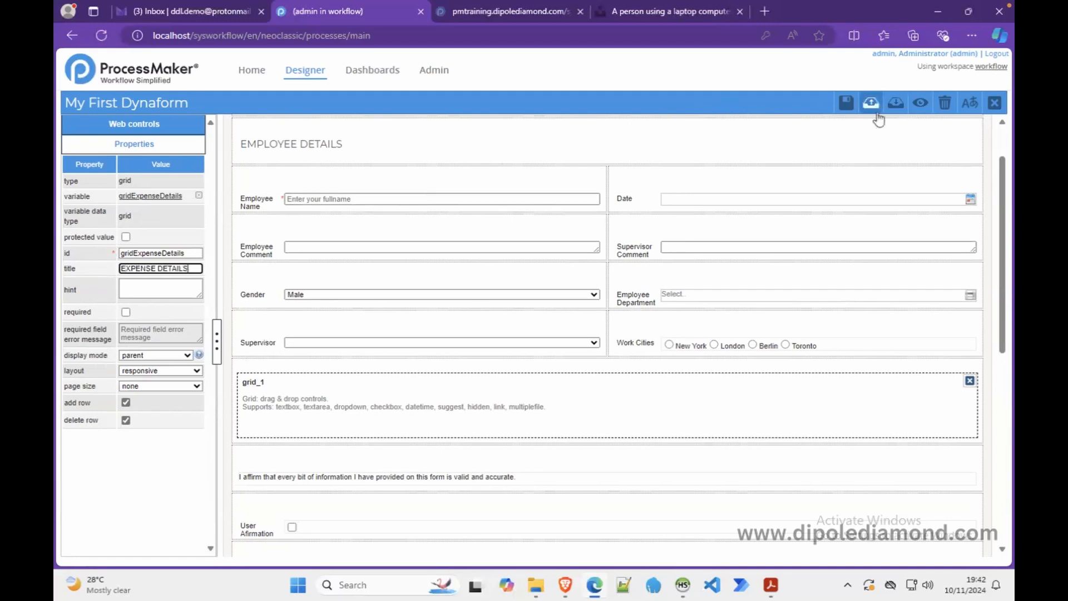
pyautogui.click(919, 102)
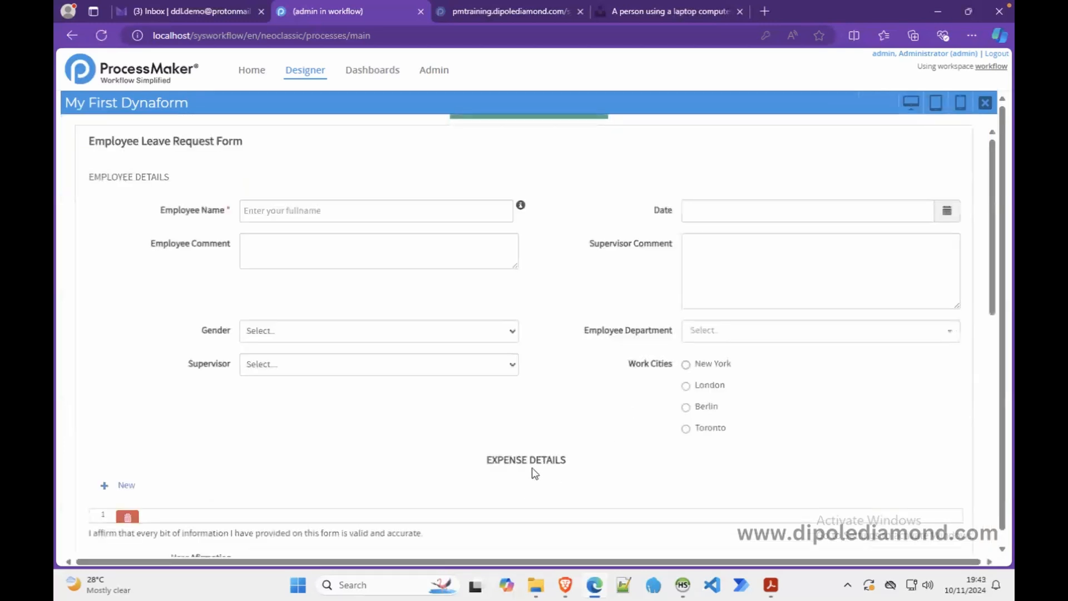
# - Leave the preview after confirming the EXPENSE DETAILS heading
pyautogui.click(985, 104)
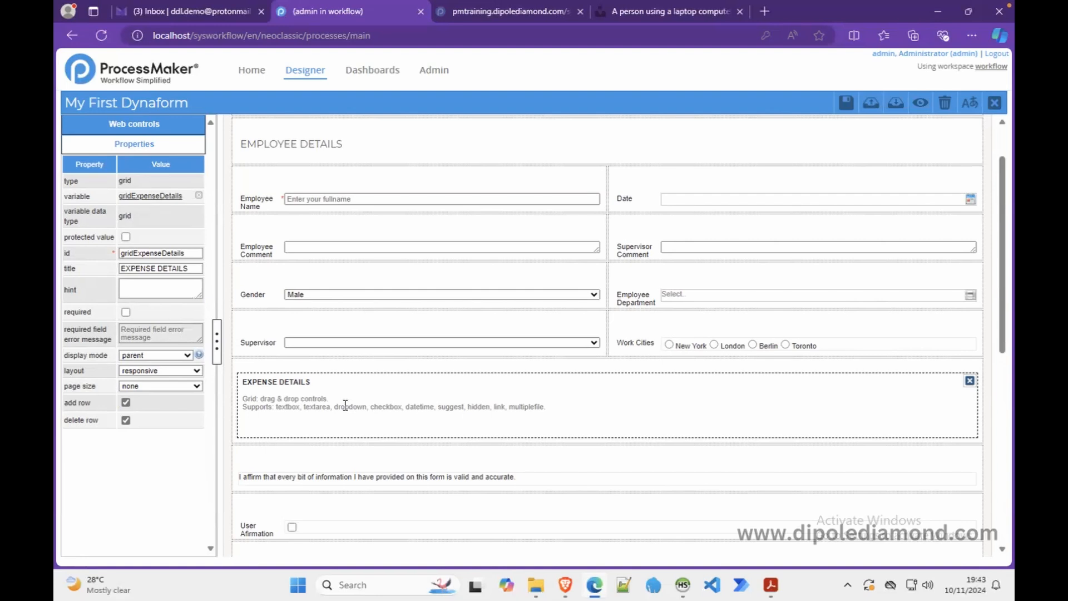
# - Fill the EXPENSE DETAILS grid with textarea_1, text_1, text_2, text_3 and file_1 columns
pyautogui.click(172, 134)
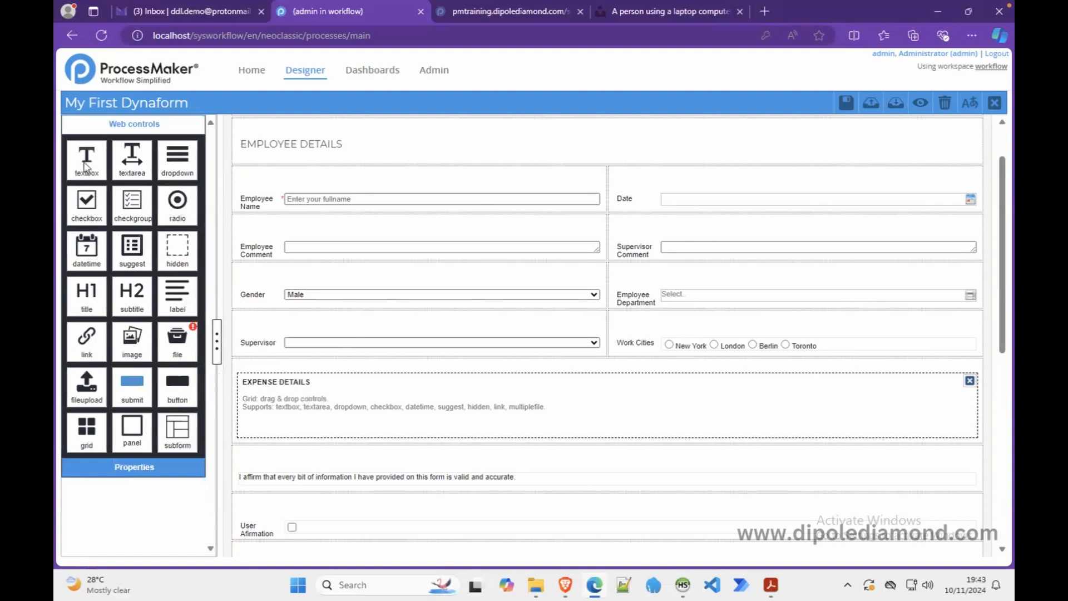
pyautogui.moveTo(136, 167); pyautogui.dragTo(312, 405)
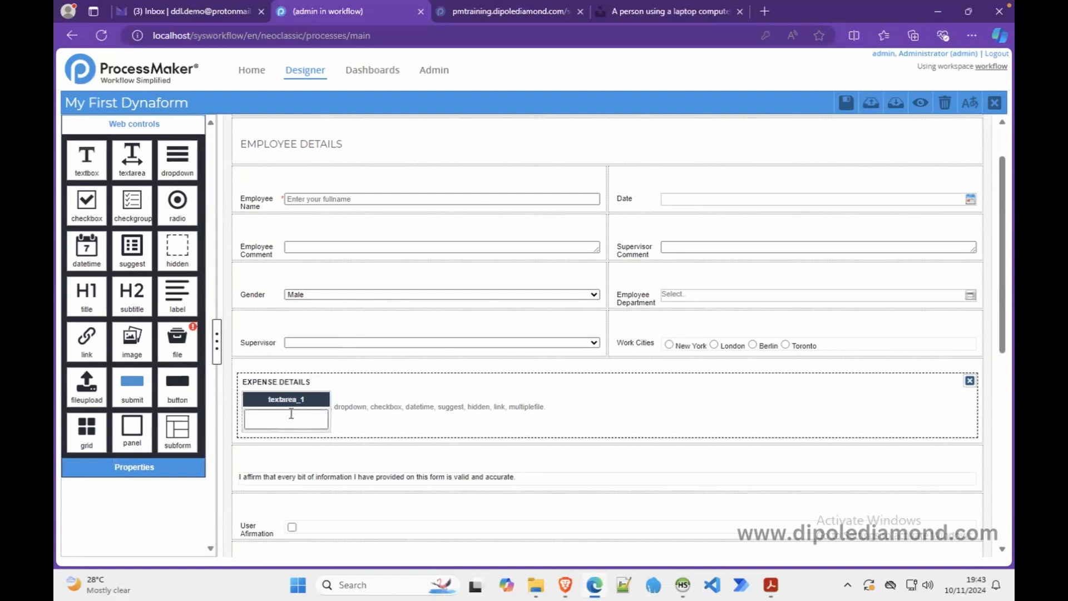
pyautogui.moveTo(94, 164); pyautogui.dragTo(382, 411)
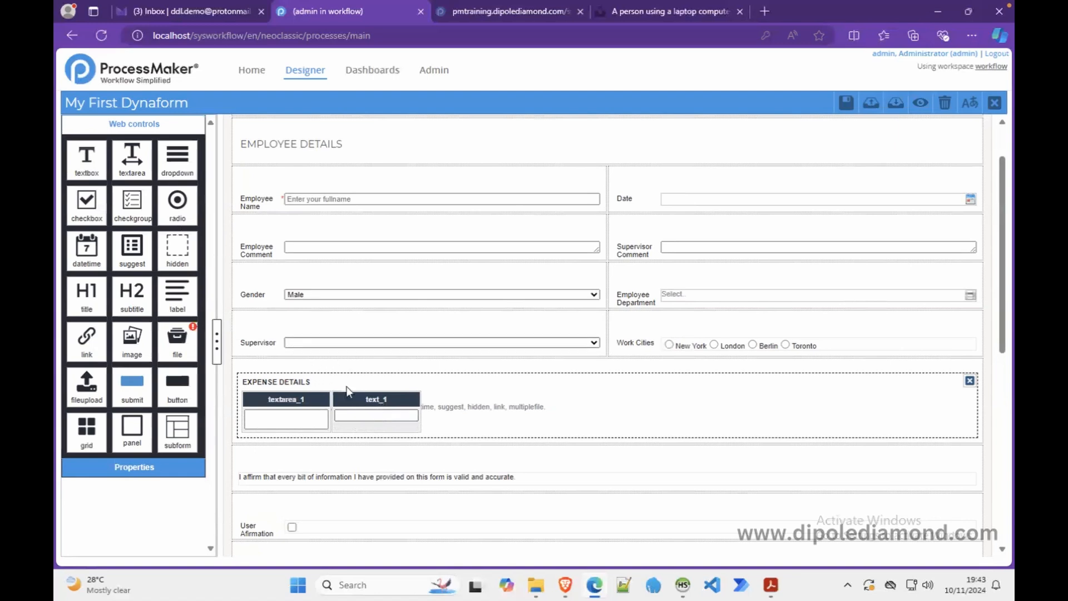
pyautogui.moveTo(89, 167); pyautogui.dragTo(470, 401)
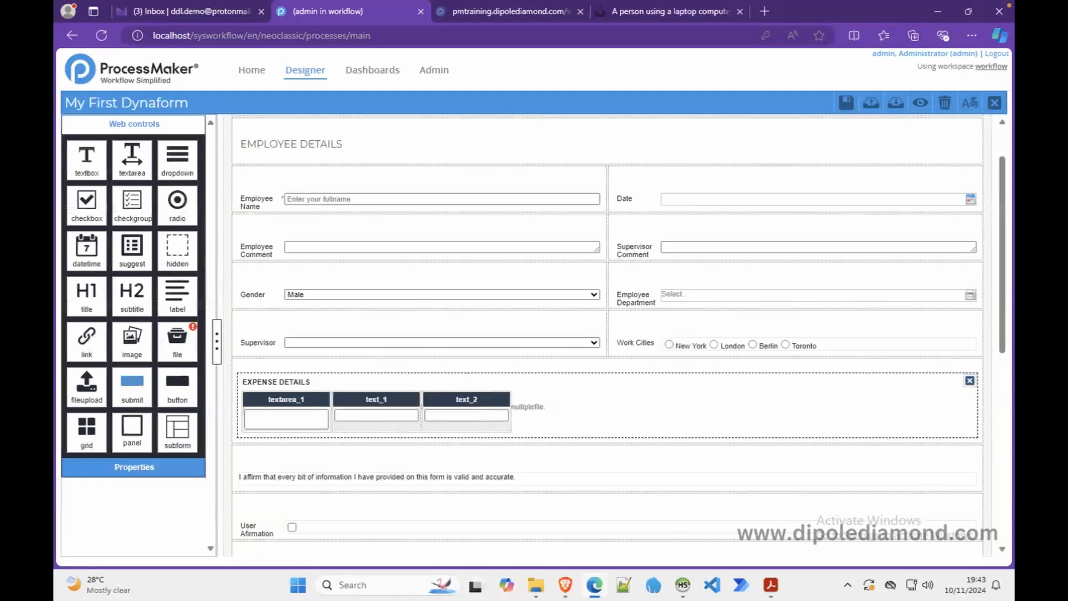
pyautogui.moveTo(87, 163); pyautogui.dragTo(584, 411)
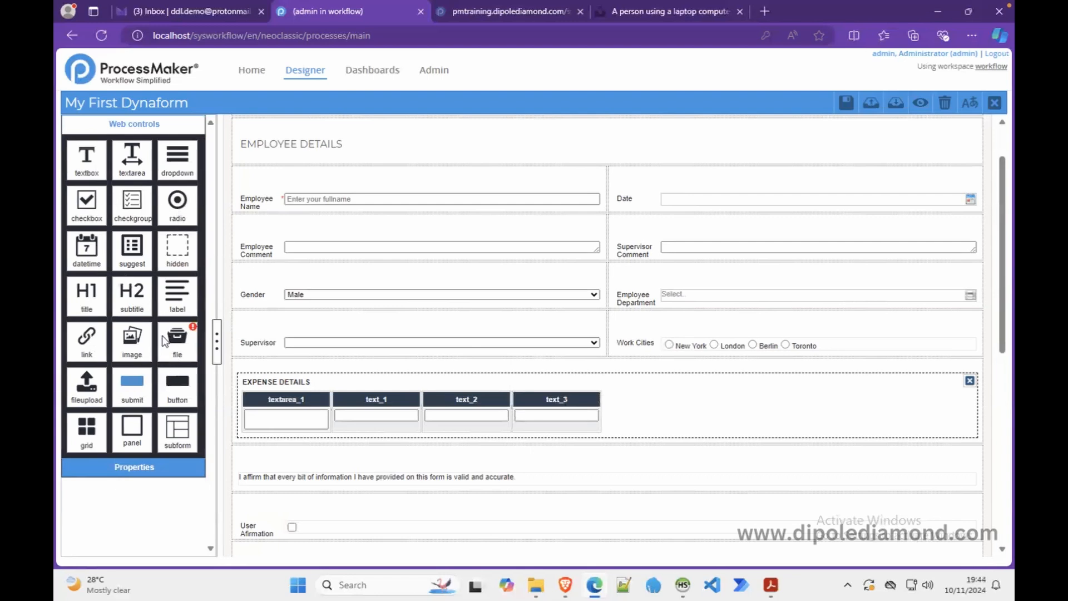
pyautogui.moveTo(182, 343); pyautogui.dragTo(656, 424)
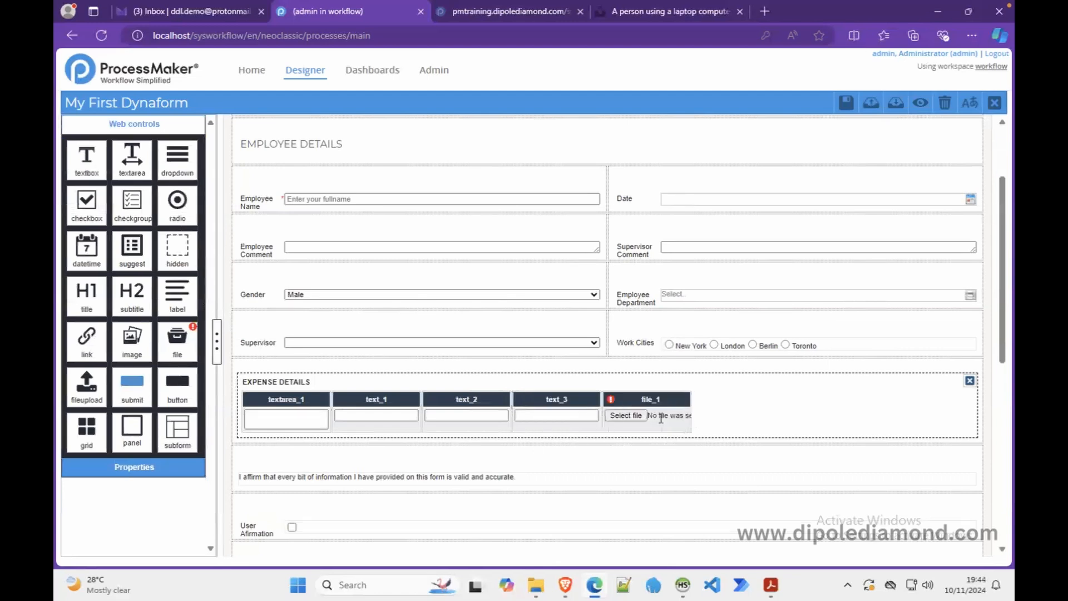
pyautogui.click(278, 399)
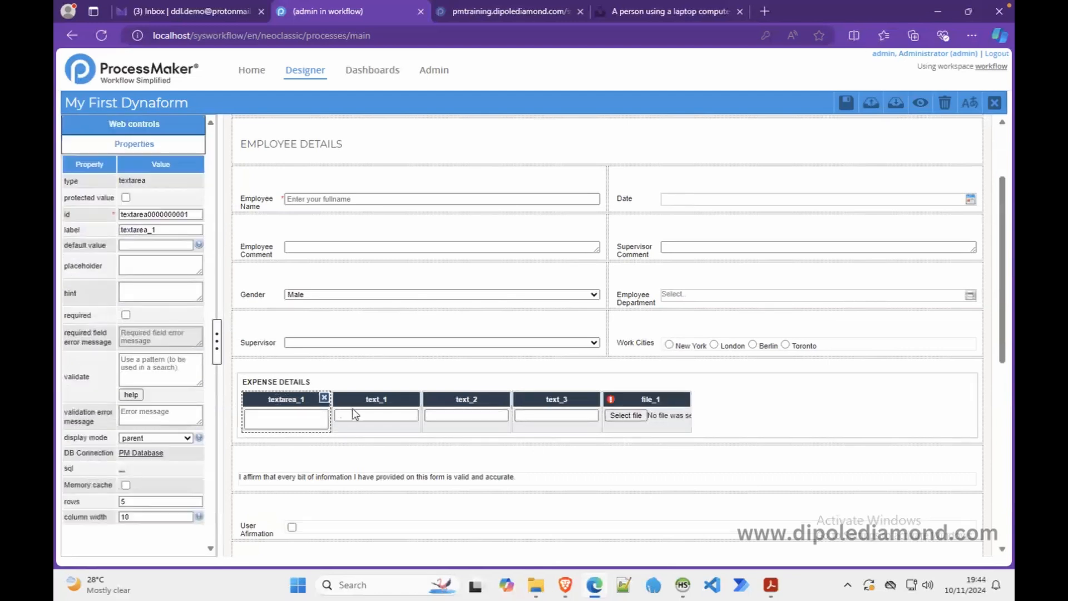
# - Give the textarea column id itemDescription and label Item Description
pyautogui.click(374, 414)
pyautogui.click(445, 415)
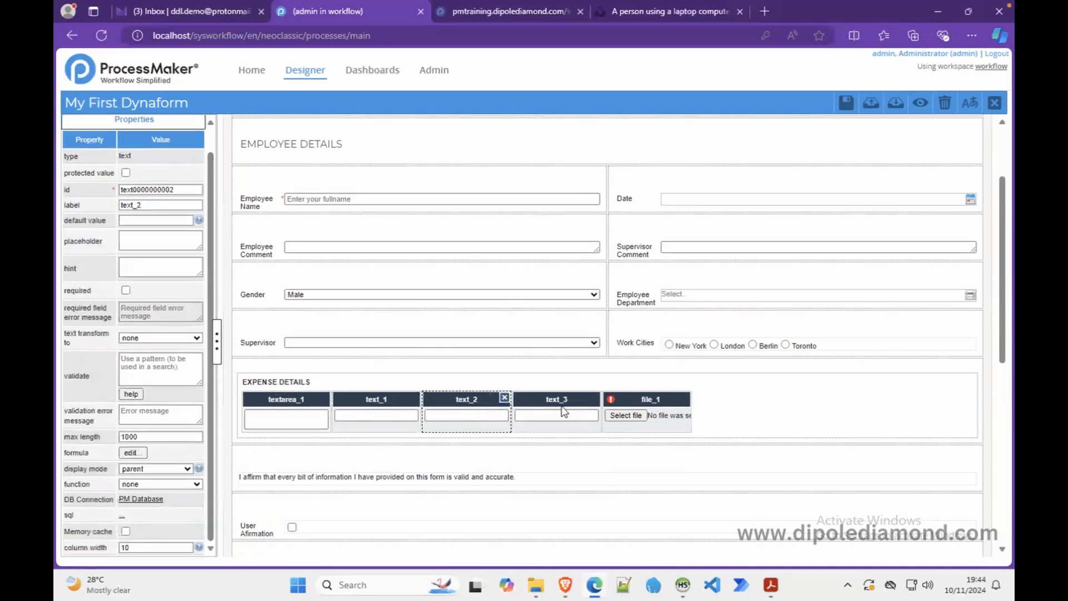
pyautogui.click(274, 415)
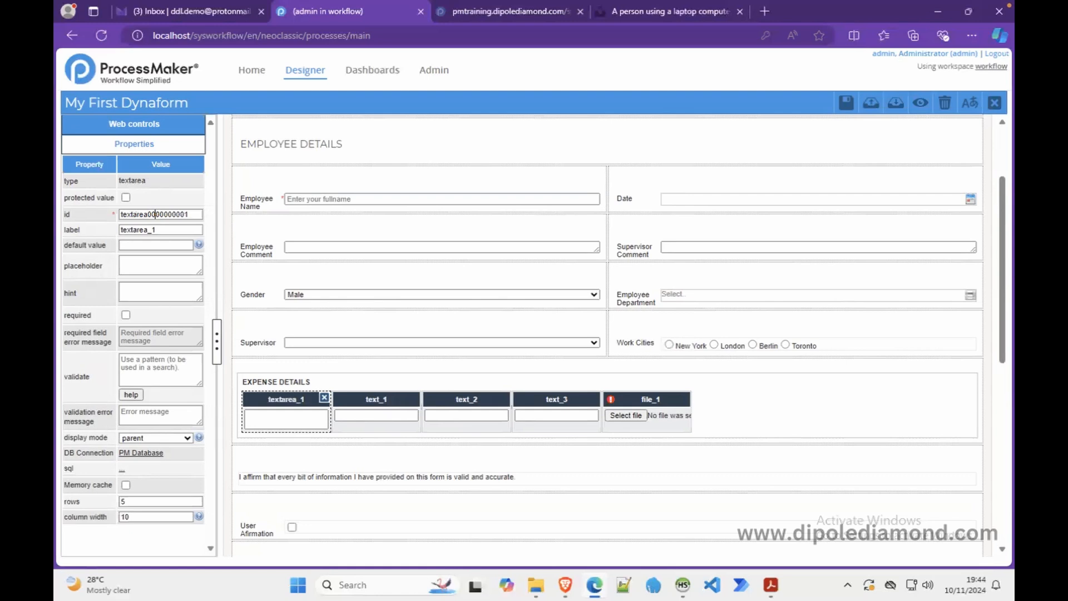
pyautogui.doubleClick(155, 214)
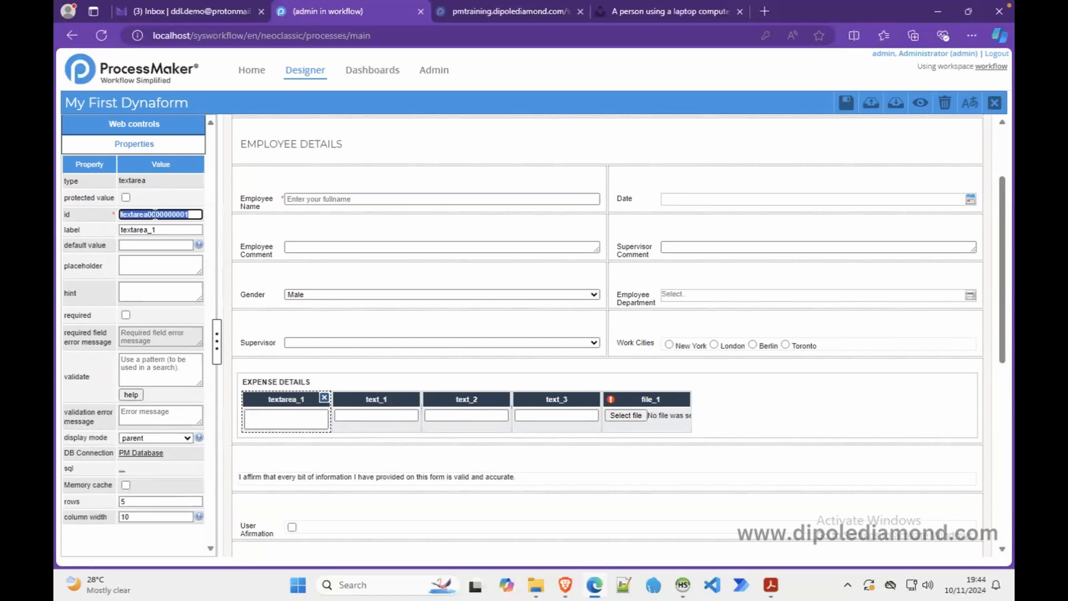
pyautogui.write('itemDecription')
pyautogui.click(145, 214)
pyautogui.write('s')
pyautogui.click(159, 230)
pyautogui.moveTo(160, 230); pyautogui.dragTo(92, 231)
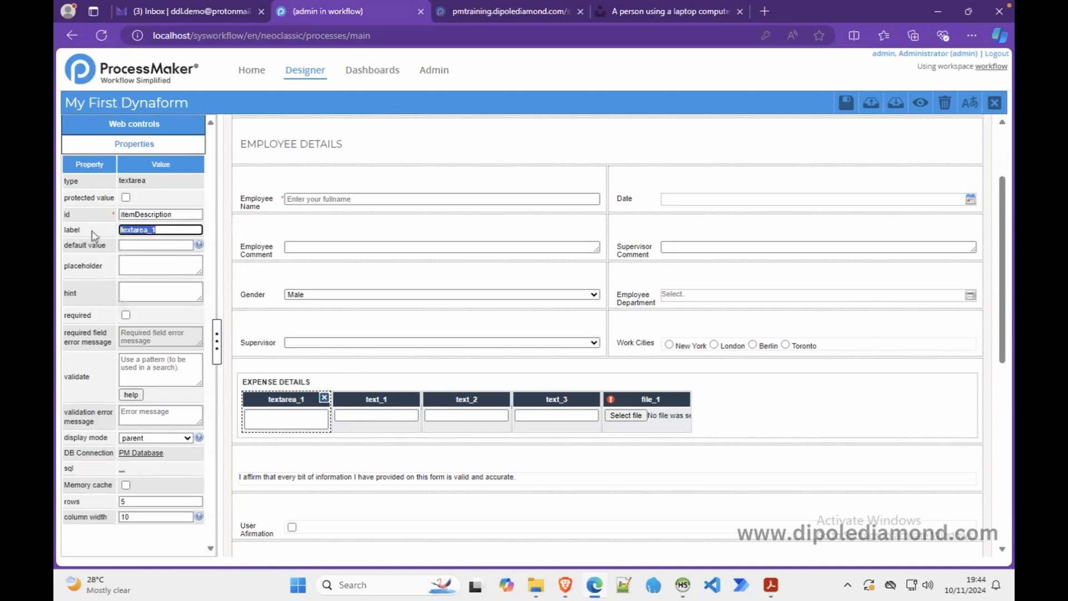
pyautogui.write('Item Description')
# - Give the text_1 column id unitPrice and label Unit Price
pyautogui.click(371, 411)
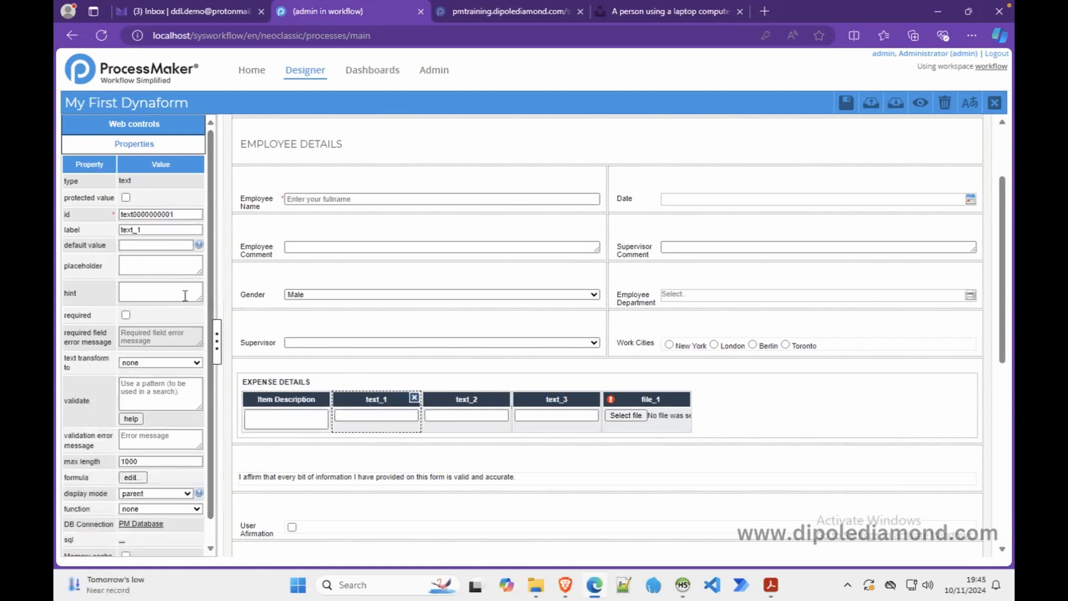
pyautogui.doubleClick(154, 215)
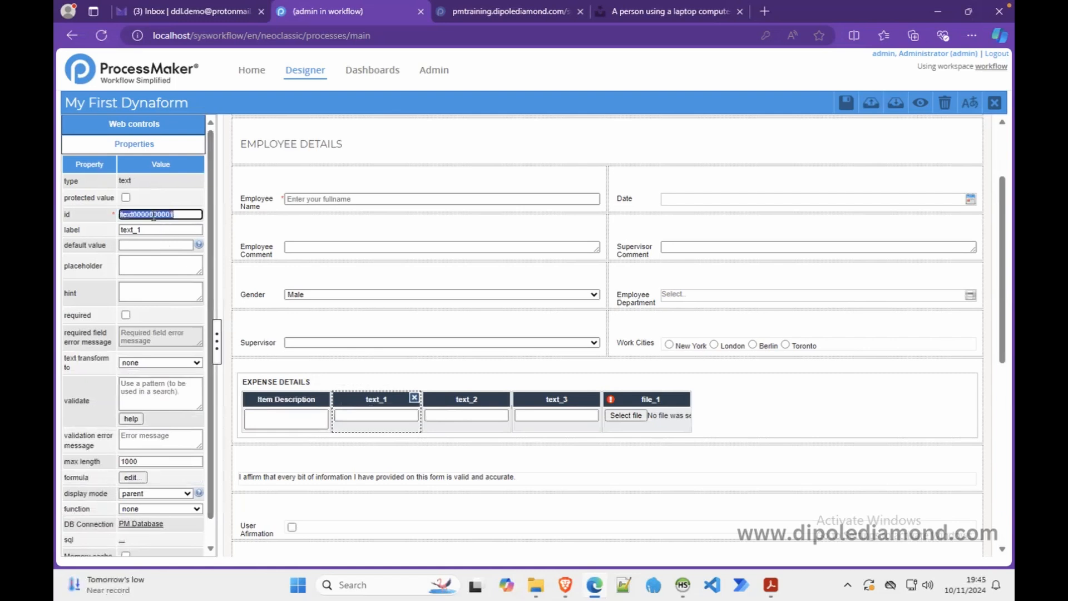
pyautogui.write('unitPrice')
pyautogui.press('Tab')
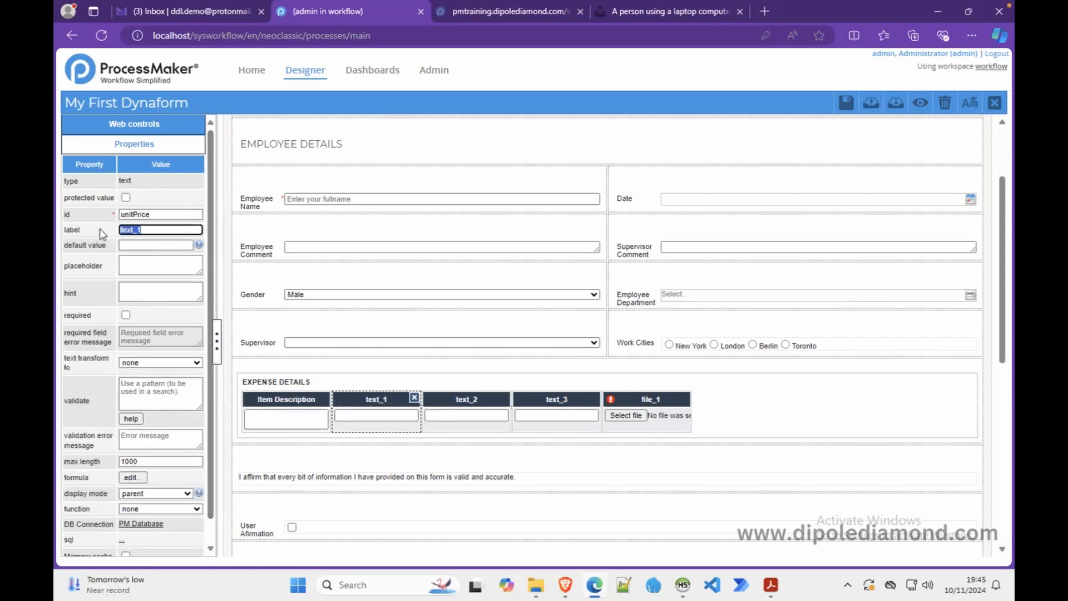
pyautogui.write('Unit Price')
# - Set the text_2 column's id to itemQuantity and its label to Qty
pyautogui.click(452, 408)
pyautogui.doubleClick(142, 189)
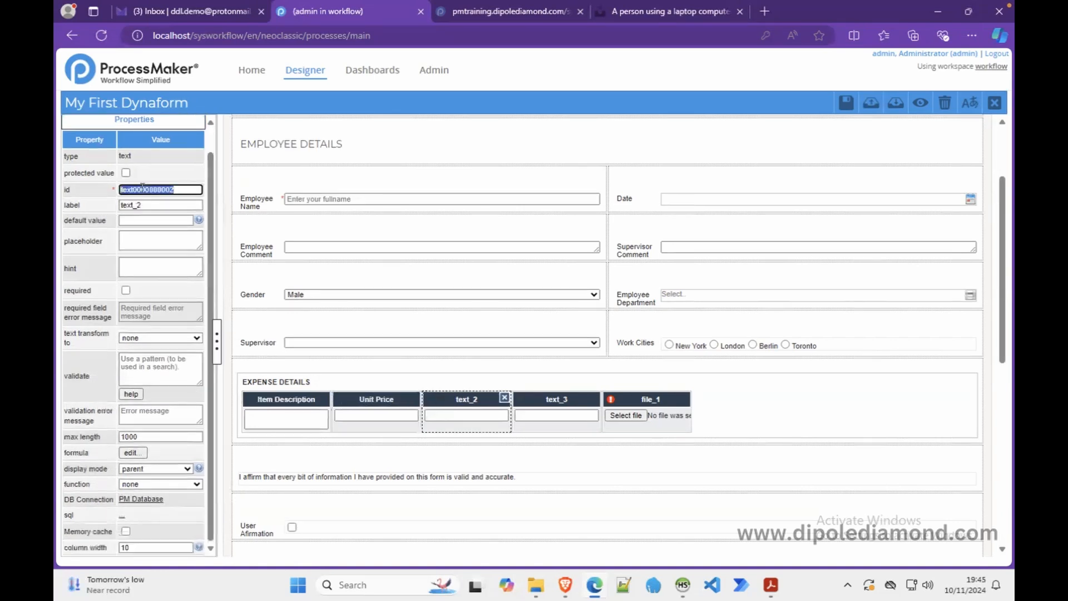
pyautogui.write('Quan')
pyautogui.press('BackSpace')
pyautogui.press('BackSpace')
pyautogui.press('BackSpace')
pyautogui.press('BackSpace')
pyautogui.write('qua')
pyautogui.press('BackSpace')
pyautogui.press('BackSpace')
pyautogui.press('BackSpace')
pyautogui.press('BackSpace')
pyautogui.write('Quantity')
pyautogui.press('Tab')
pyautogui.write('Q')
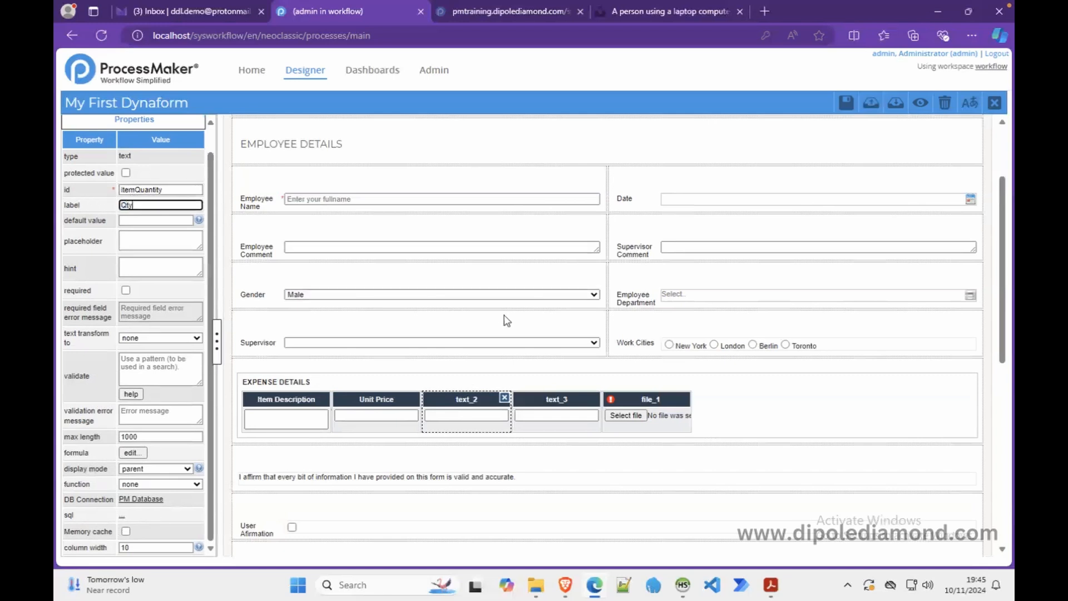
# - Set the text_3 column's id to itemAmount and its label to Amount
pyautogui.click(550, 417)
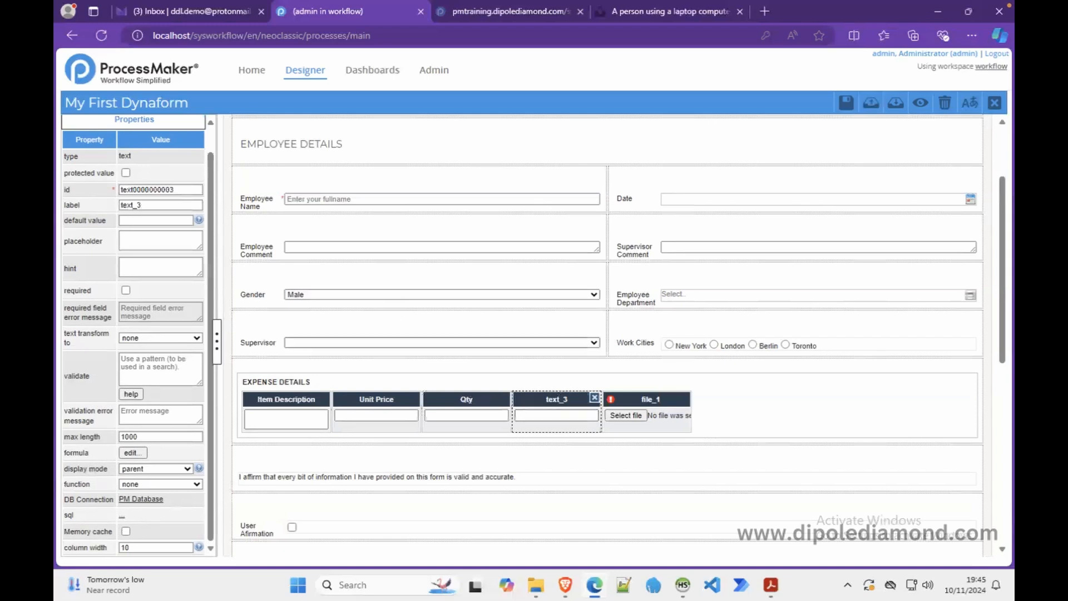
pyautogui.click(161, 190)
pyautogui.doubleClick(162, 190)
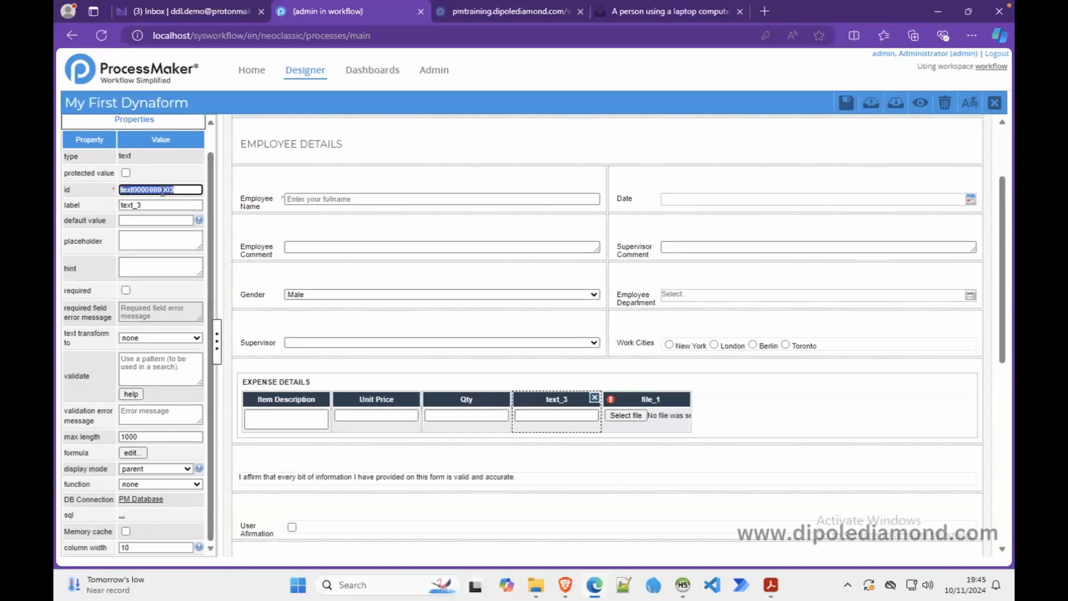
pyautogui.write('amount')
pyautogui.doubleClick(140, 205)
pyautogui.write('Amount')
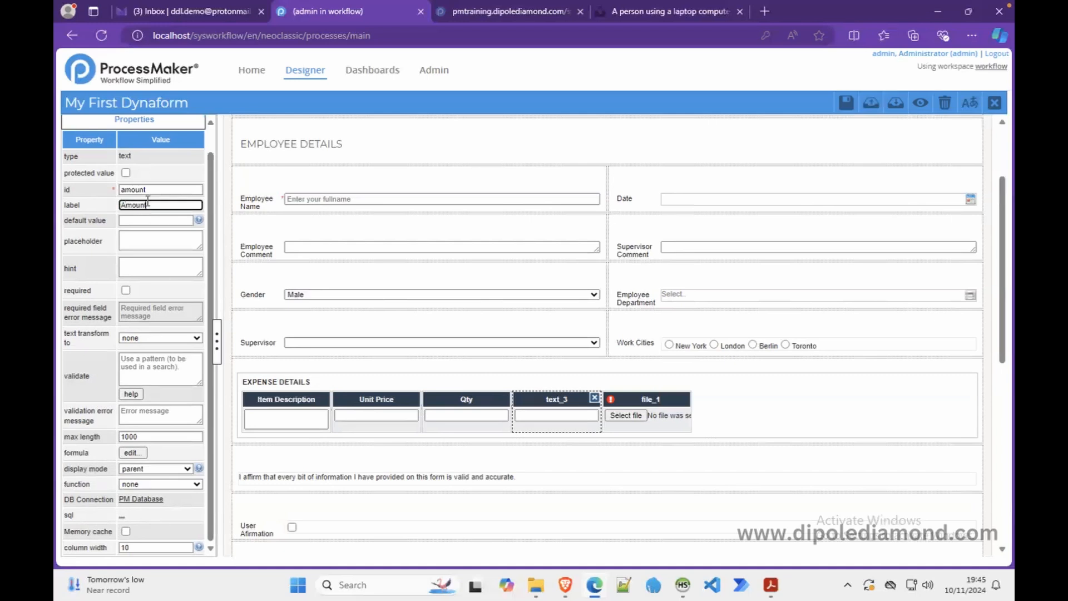
pyautogui.hotkey('shift', 'Tab')
pyautogui.press('BackSpace')
pyautogui.write('itemA')
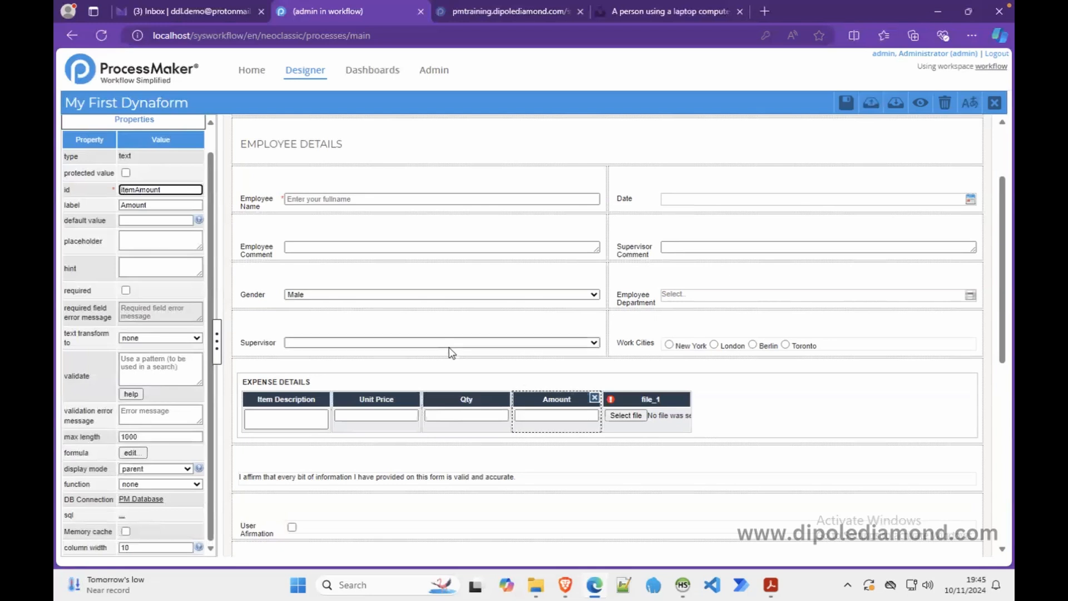
# - Give the file_1 column the id itemInvoice and name Upload Invoice, then preview the form
pyautogui.click(619, 414)
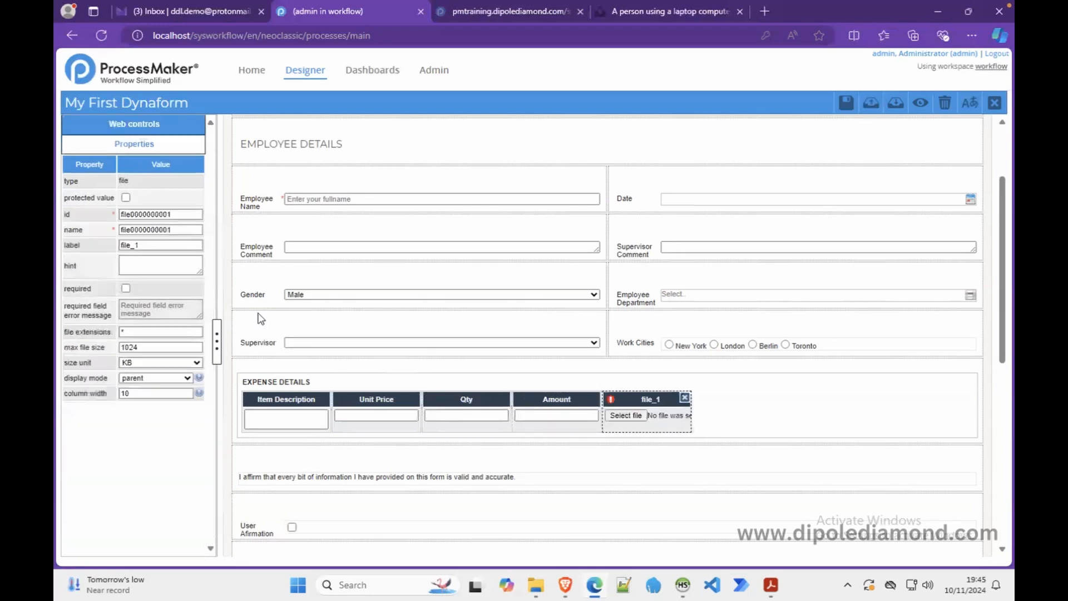
pyautogui.doubleClick(160, 213)
pyautogui.press('BackSpace')
pyautogui.write('itemInvoice')
pyautogui.doubleClick(167, 229)
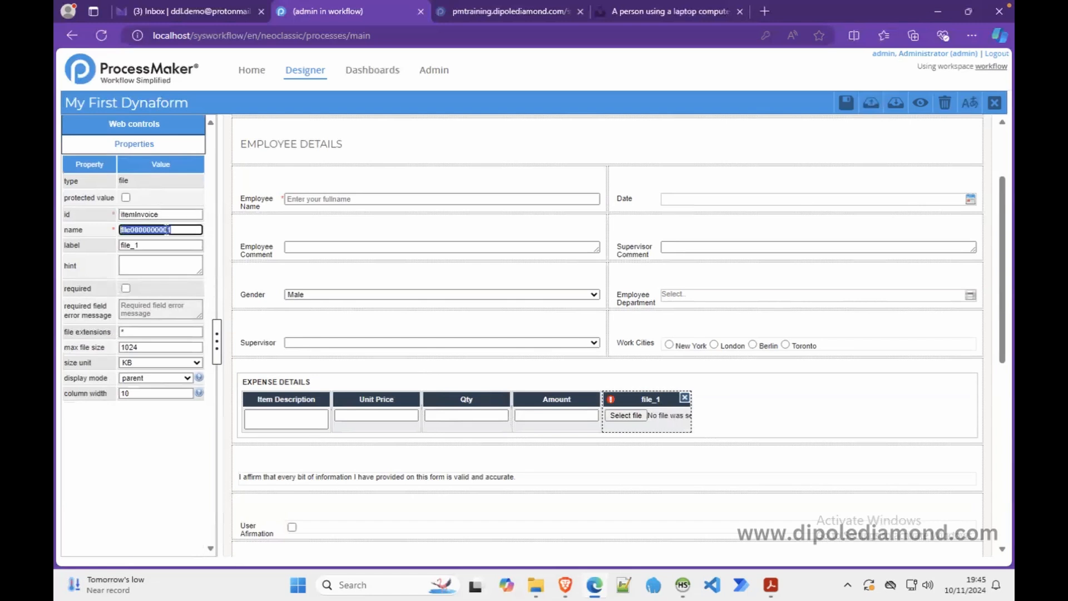
pyautogui.write('Upload Invoice')
pyautogui.click(916, 109)
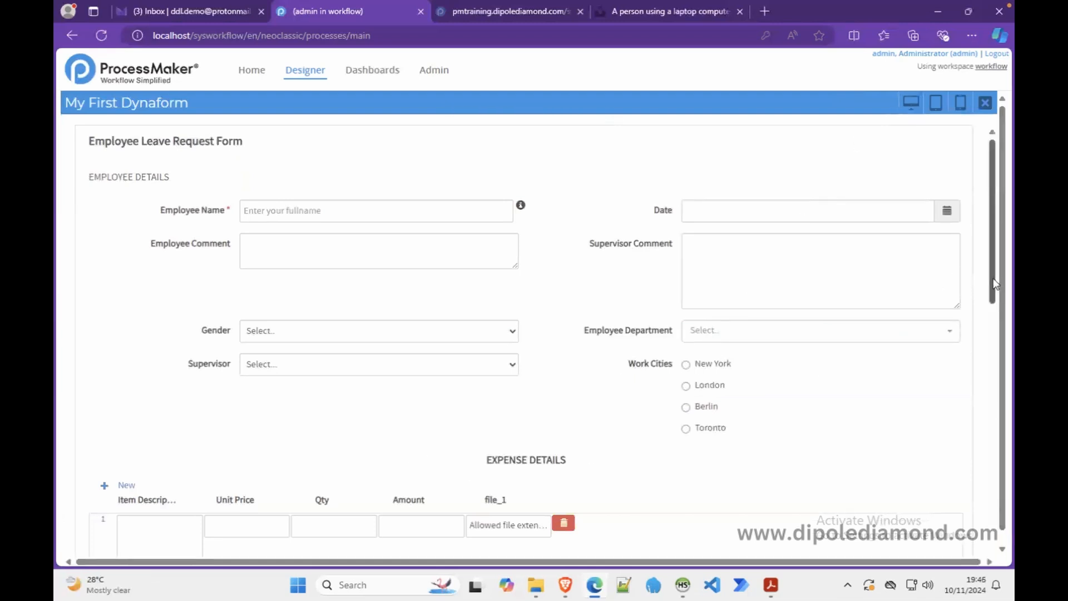
# - Scroll the preview down to the EXPENSE DETAILS grid, then close the preview
pyautogui.moveTo(994, 283); pyautogui.dragTo(1004, 352)
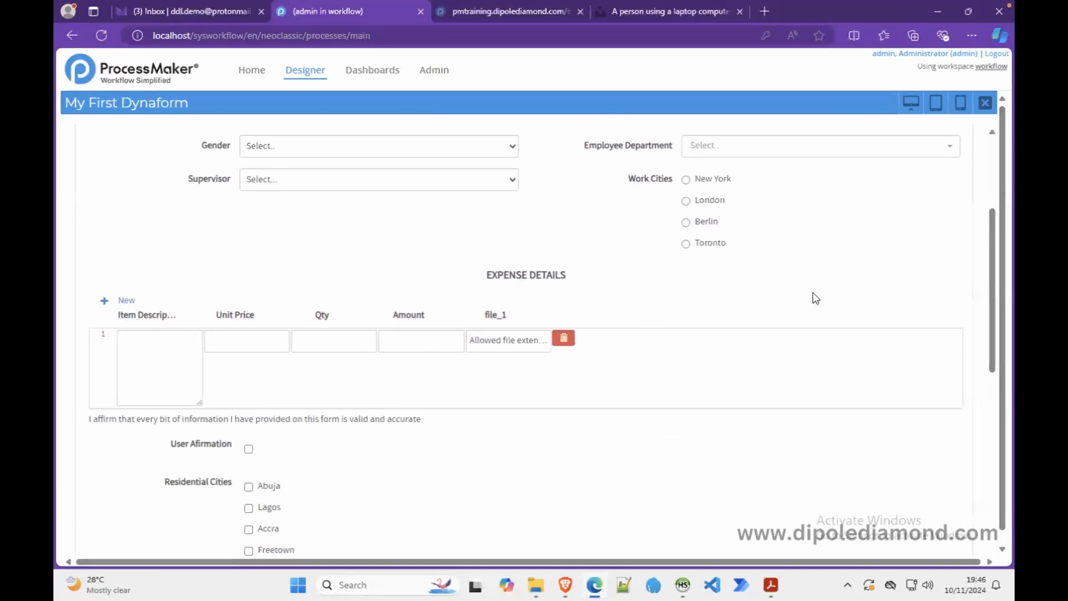
pyautogui.click(984, 102)
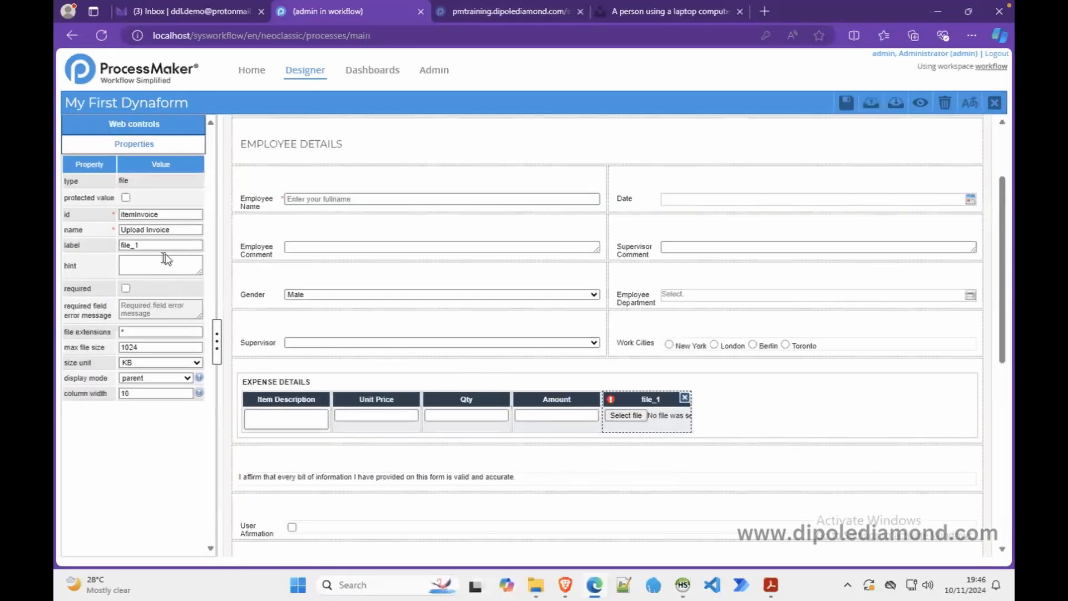
# - Move the text Upload Invoice from the file column's name into its label
pyautogui.click(172, 228)
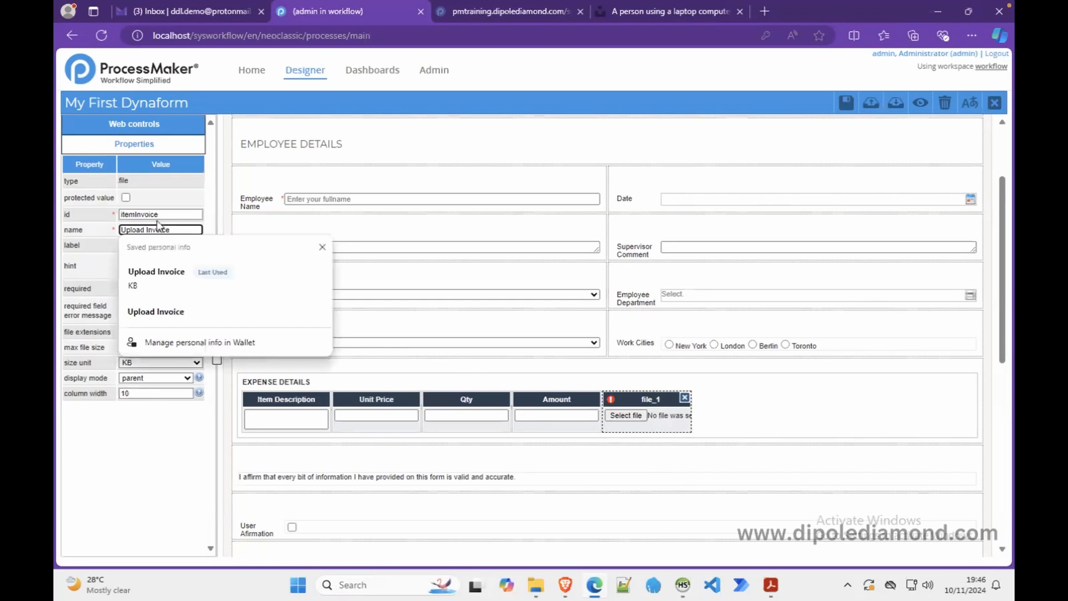
pyautogui.moveTo(177, 228); pyautogui.dragTo(84, 229)
pyautogui.press('super+x')
pyautogui.press('Escape')
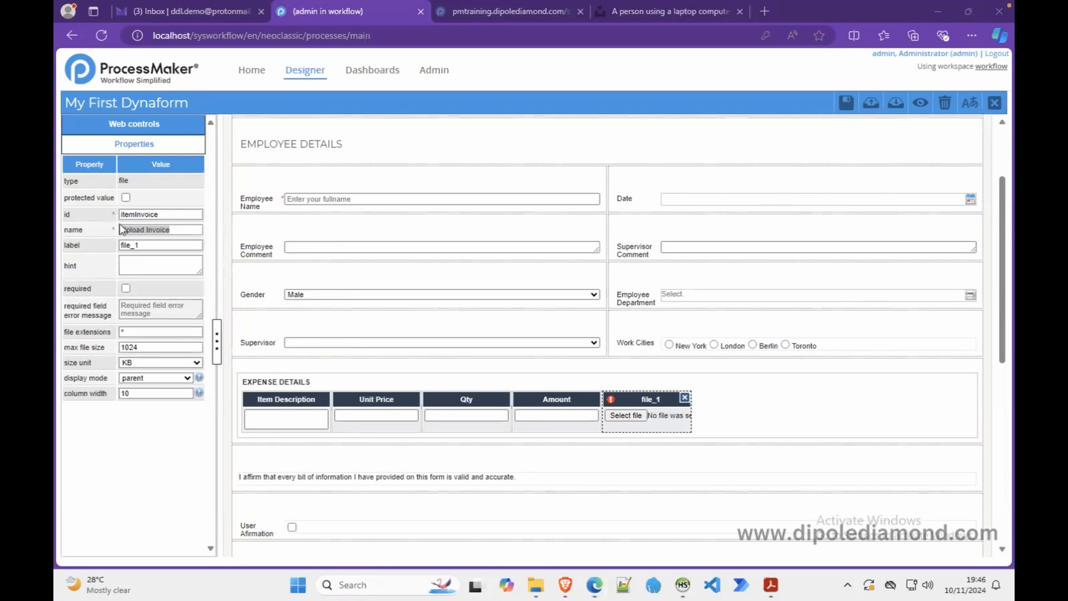
pyautogui.click(136, 230)
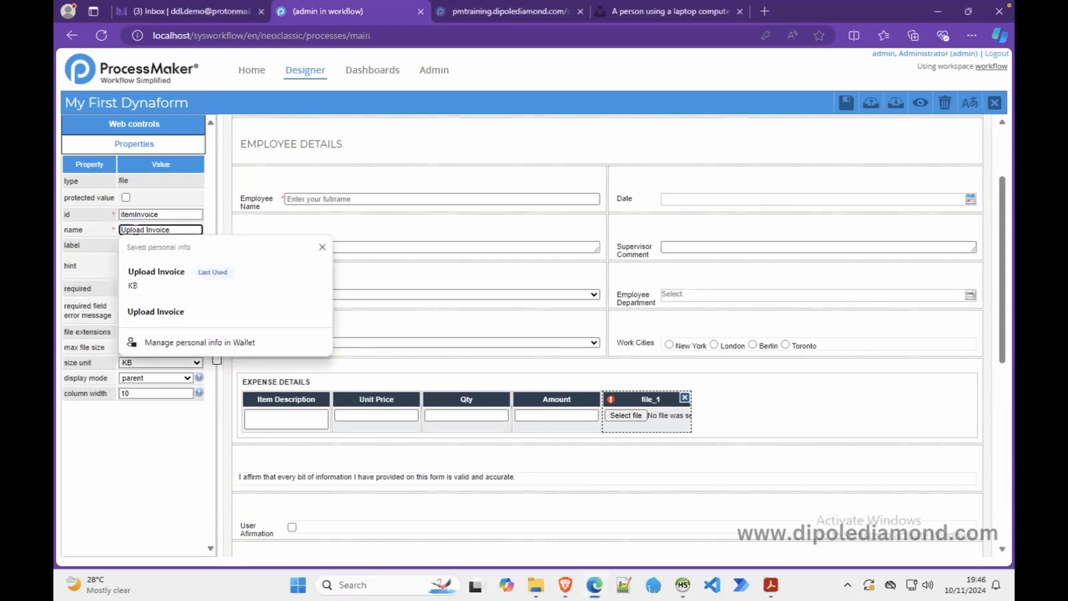
pyautogui.click(321, 246)
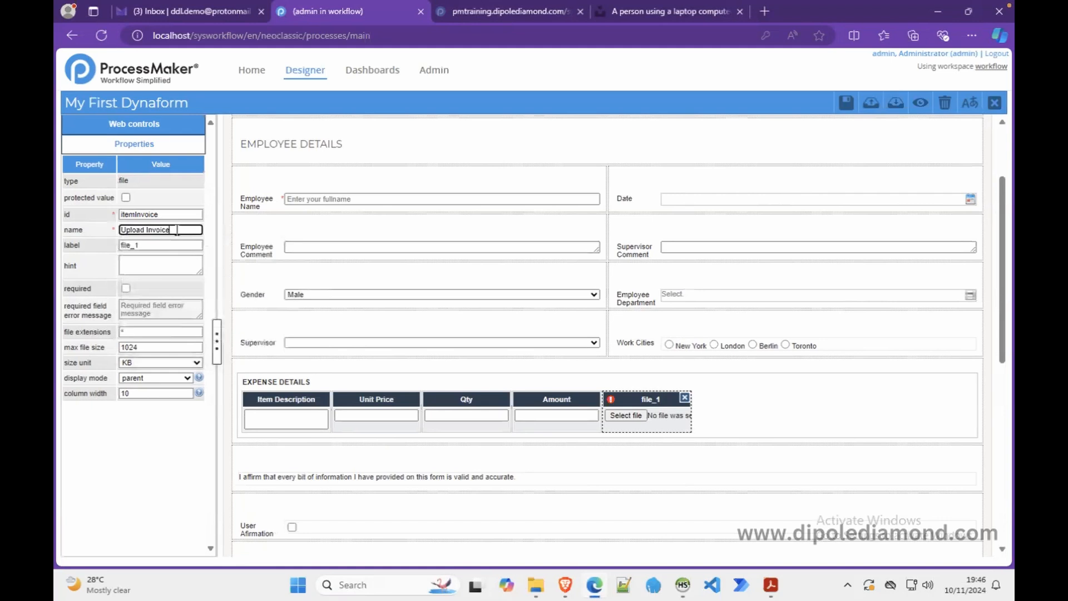
pyautogui.moveTo(178, 230); pyautogui.dragTo(83, 229)
pyautogui.press('BackSpace')
pyautogui.moveTo(143, 243); pyautogui.dragTo(98, 249)
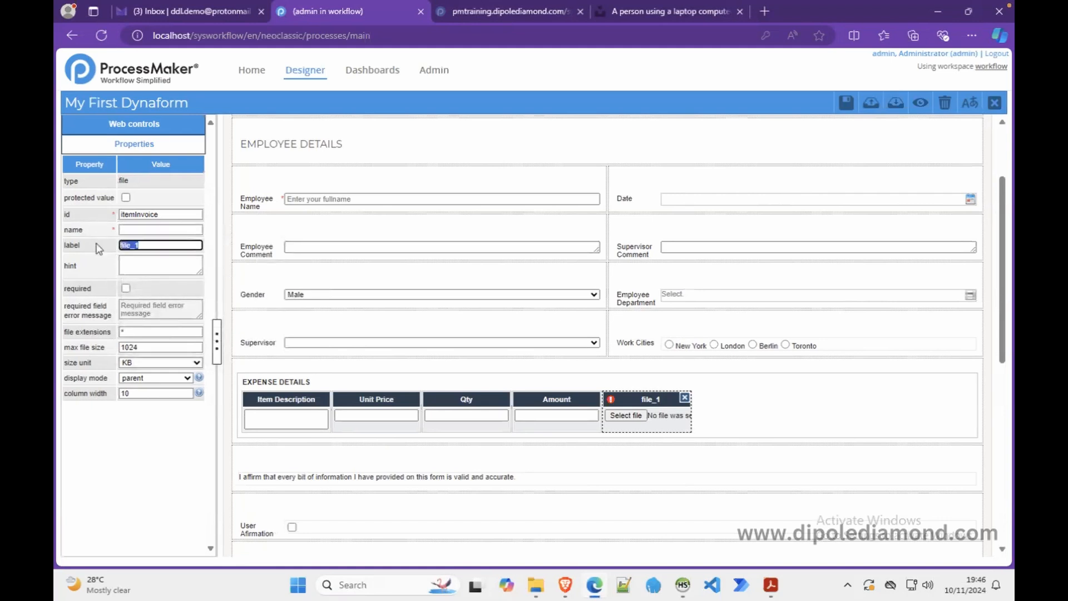
pyautogui.hotkey('ctrl', 'v')
# - Copy the id itemInvoice into the empty name field, then preview the form
pyautogui.click(137, 230)
pyautogui.doubleClick(155, 215)
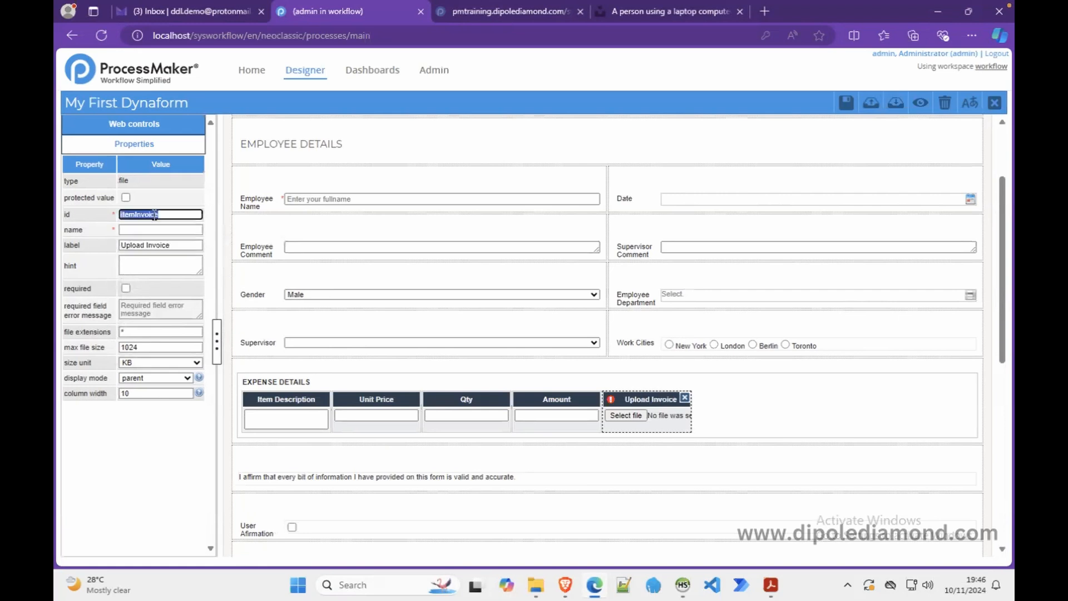
pyautogui.click(148, 230)
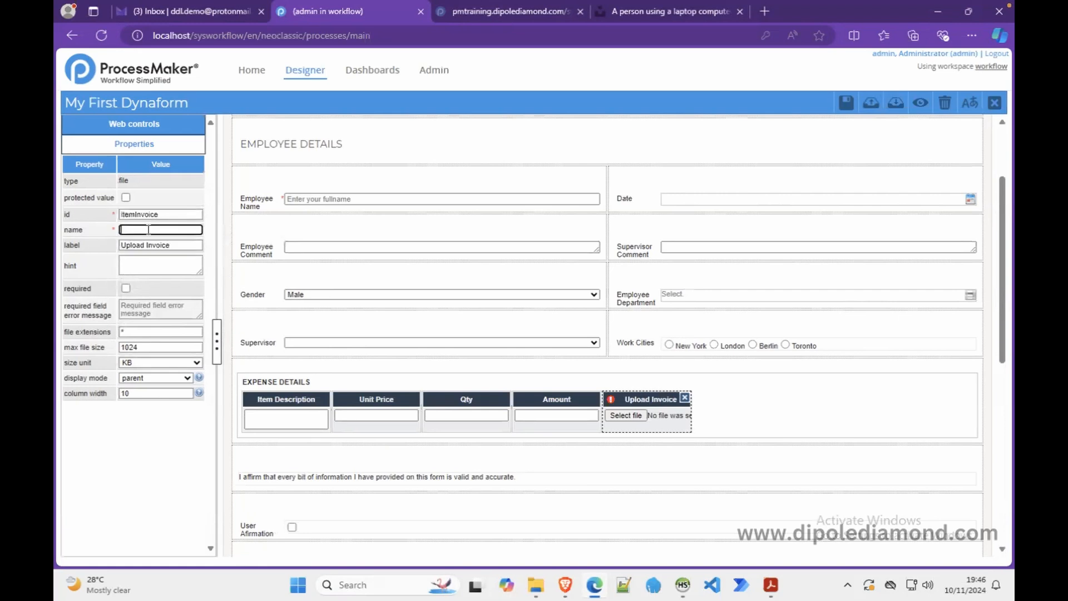
pyautogui.hotkey('ctrl', 'v')
pyautogui.click(913, 112)
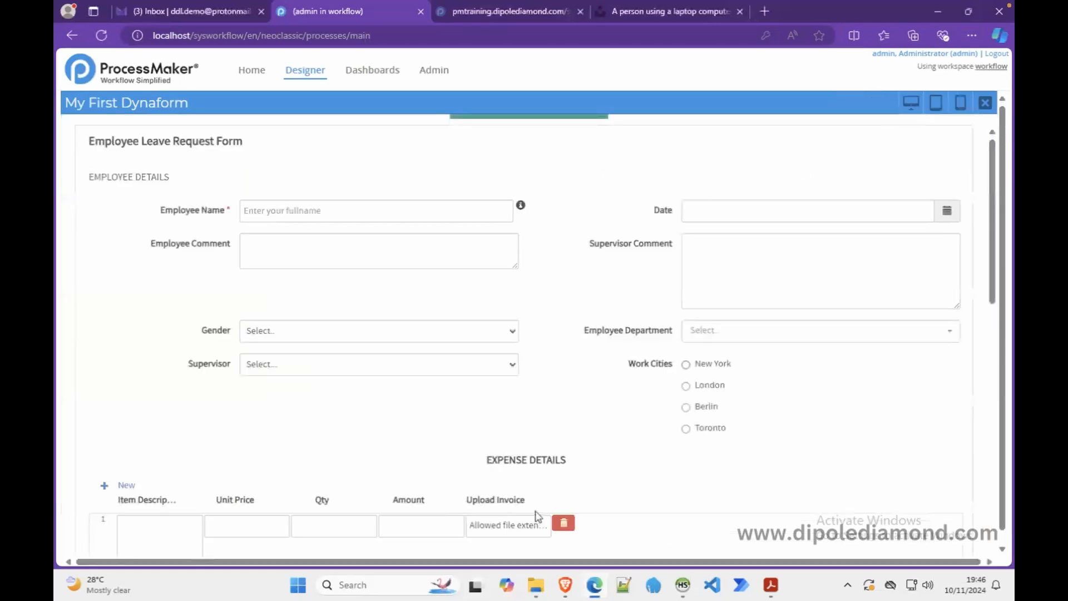
# - Close the preview and review the grid's columns, ending on Item Description
pyautogui.click(984, 103)
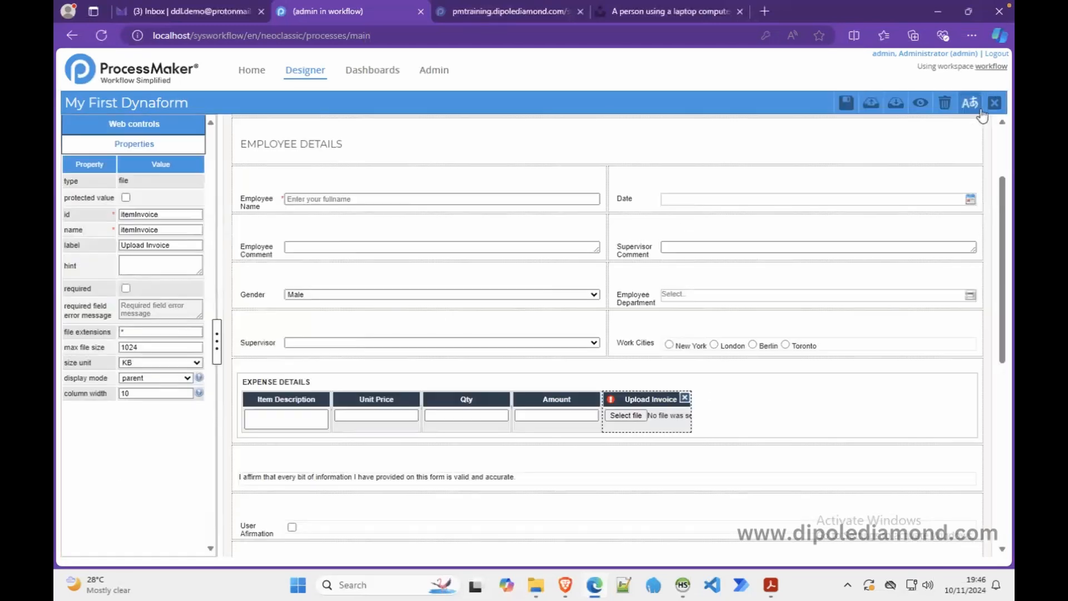
pyautogui.click(249, 421)
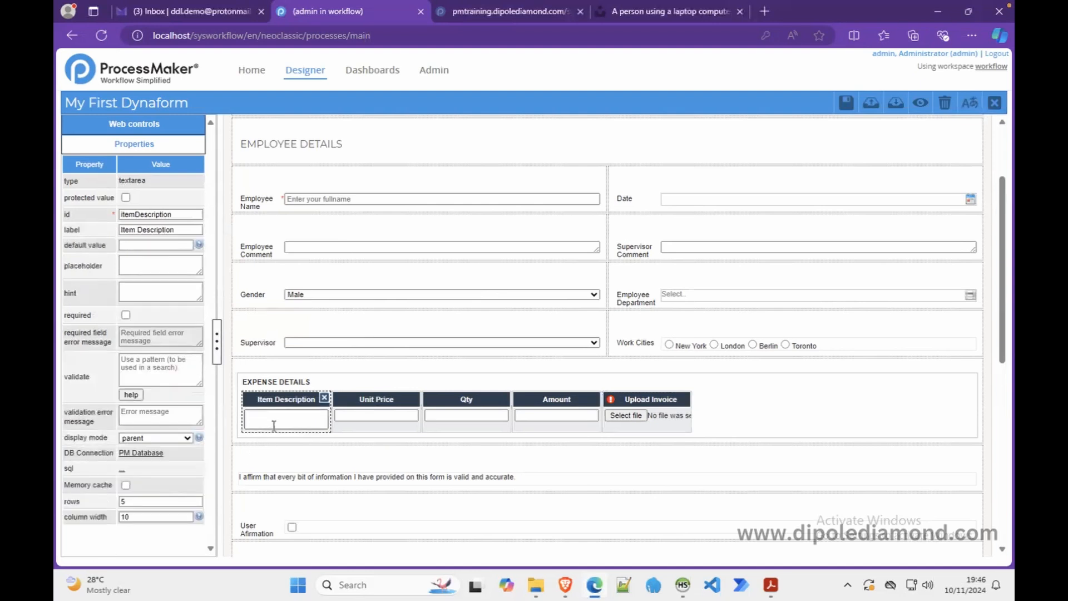
pyautogui.click(362, 414)
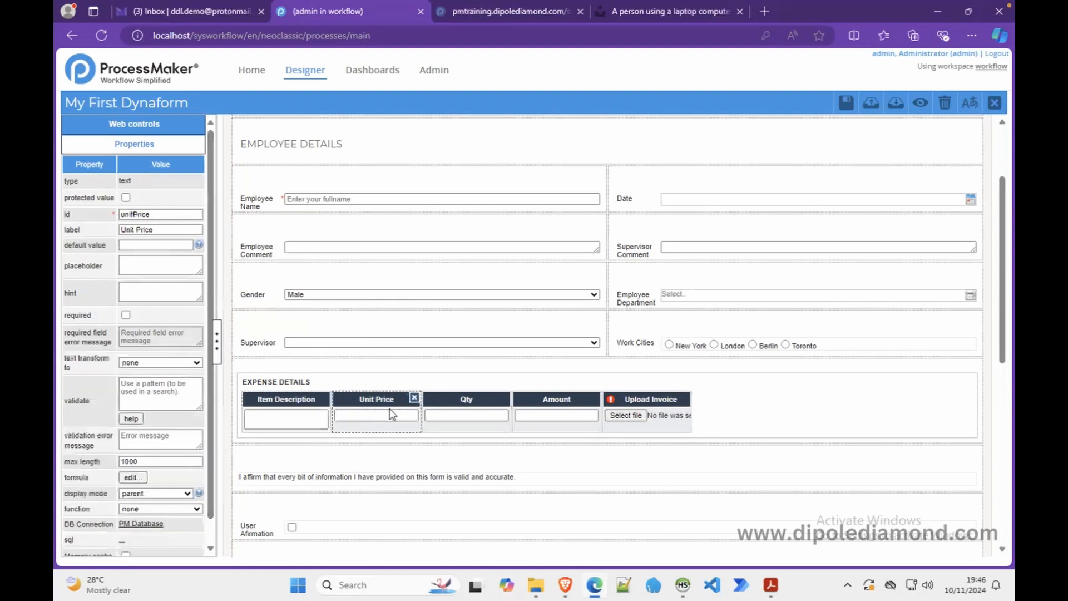
pyautogui.click(248, 432)
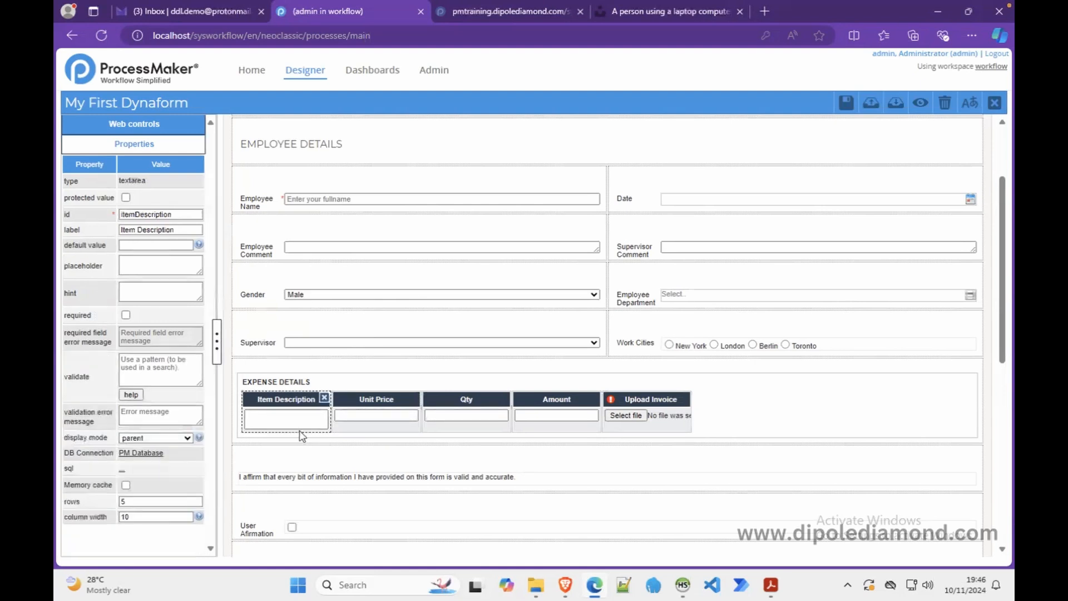
pyautogui.click(397, 427)
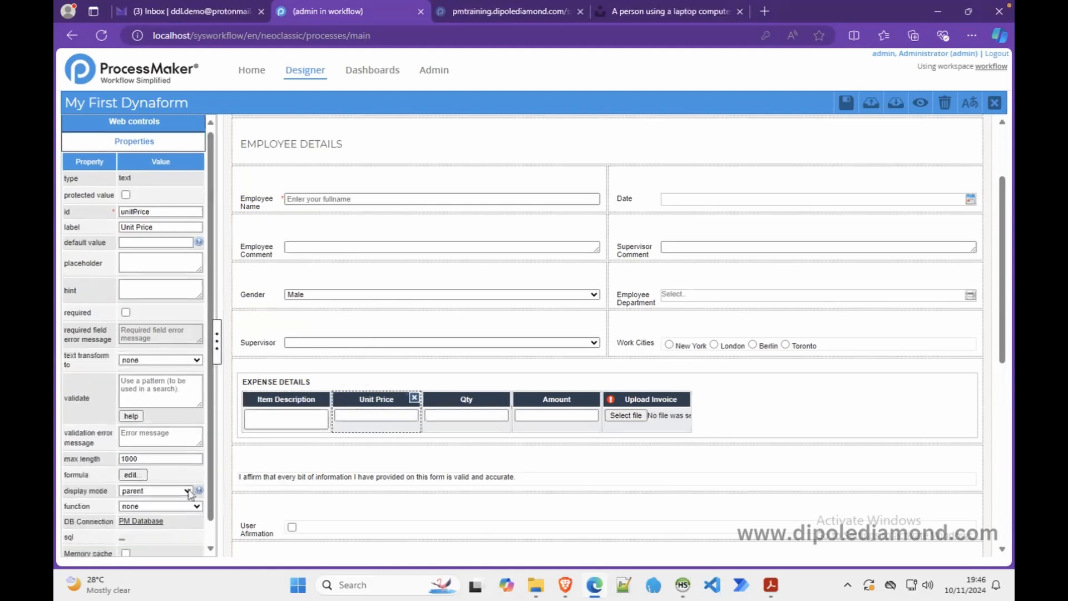
pyautogui.scroll(-1, 191, 494)
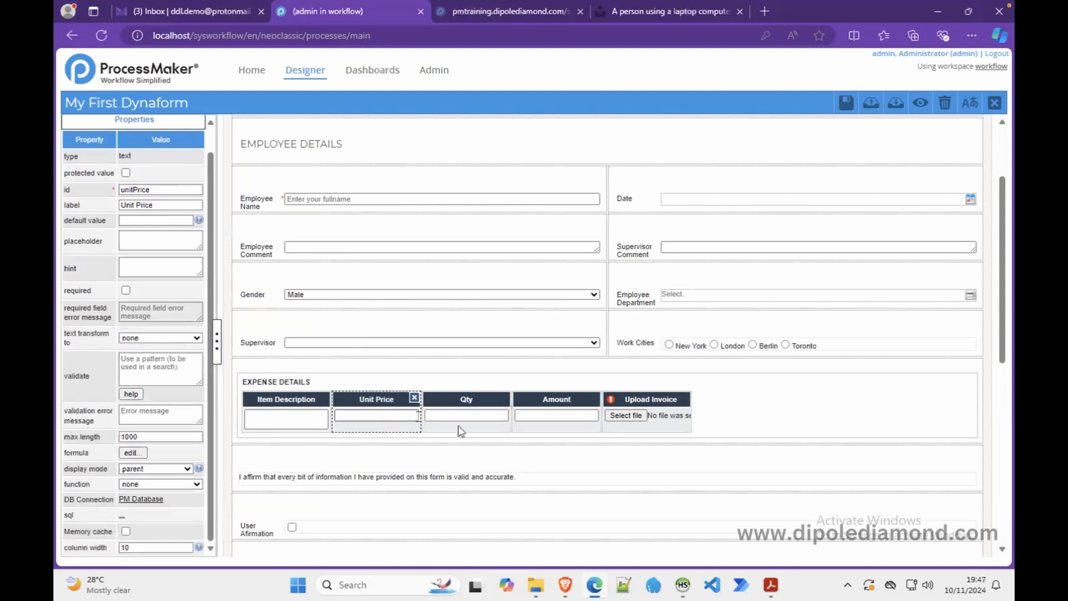
pyautogui.click(541, 415)
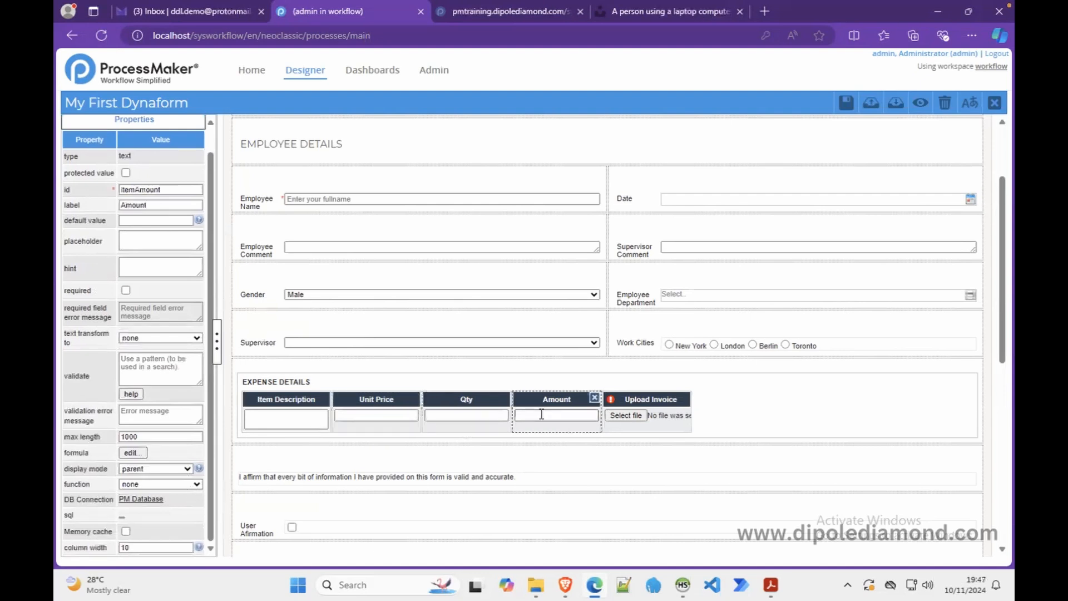
pyautogui.click(650, 418)
pyautogui.click(266, 433)
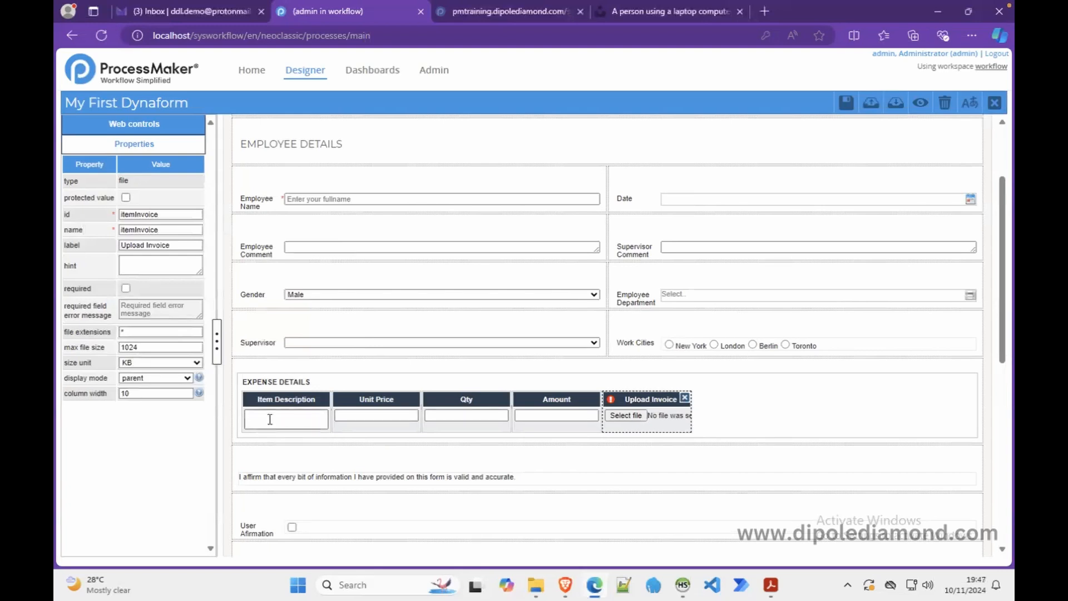
# - Set Item Description's column width to 30 and rows to 1, then preview
pyautogui.click(124, 517)
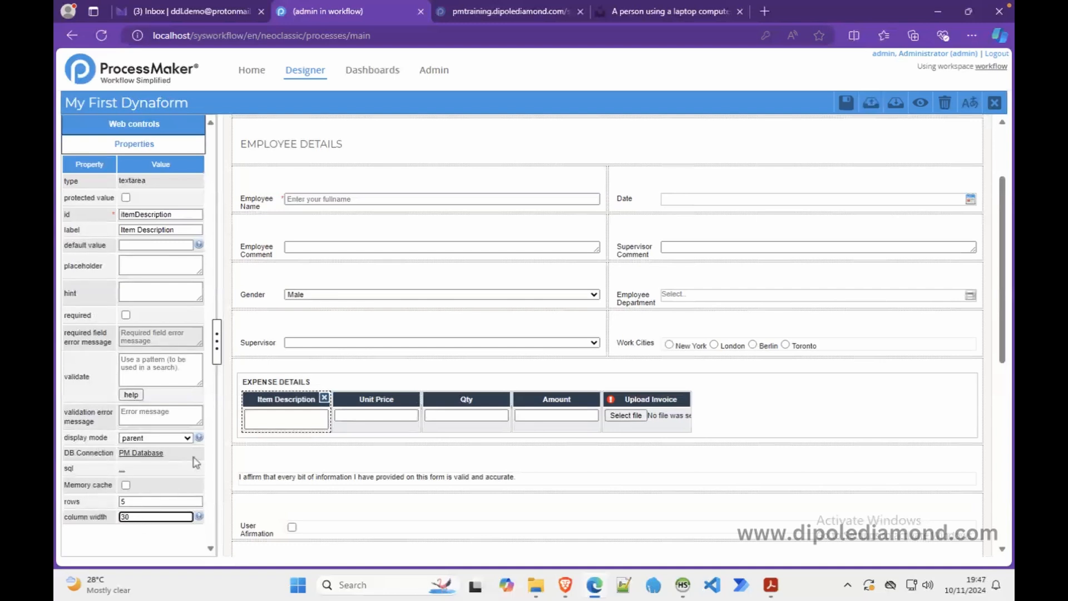
pyautogui.moveTo(138, 500); pyautogui.dragTo(110, 503)
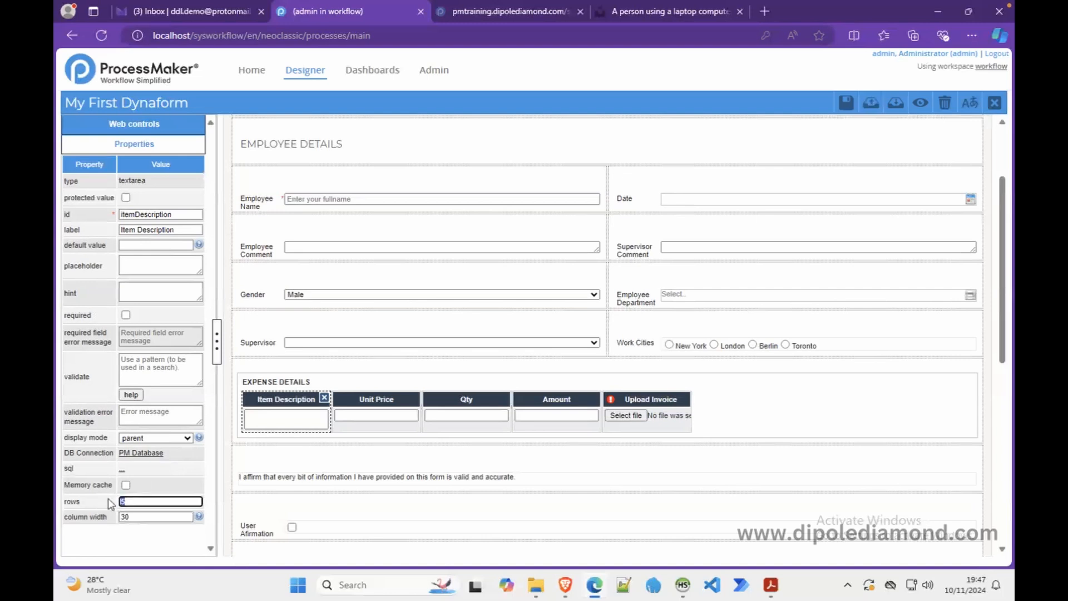
pyautogui.click(358, 426)
pyautogui.click(920, 103)
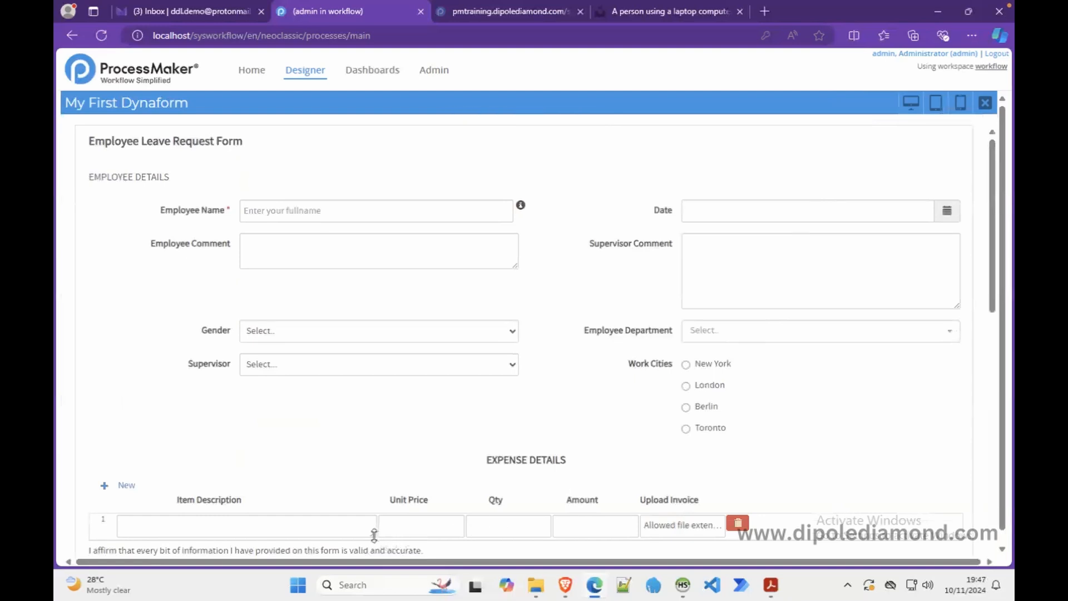
pyautogui.moveTo(373, 535)
pyautogui.mouseDown()
pyautogui.moveTo(375, 556)
pyautogui.moveTo(374, 481)
pyautogui.moveTo(366, 537)
pyautogui.mouseUp()
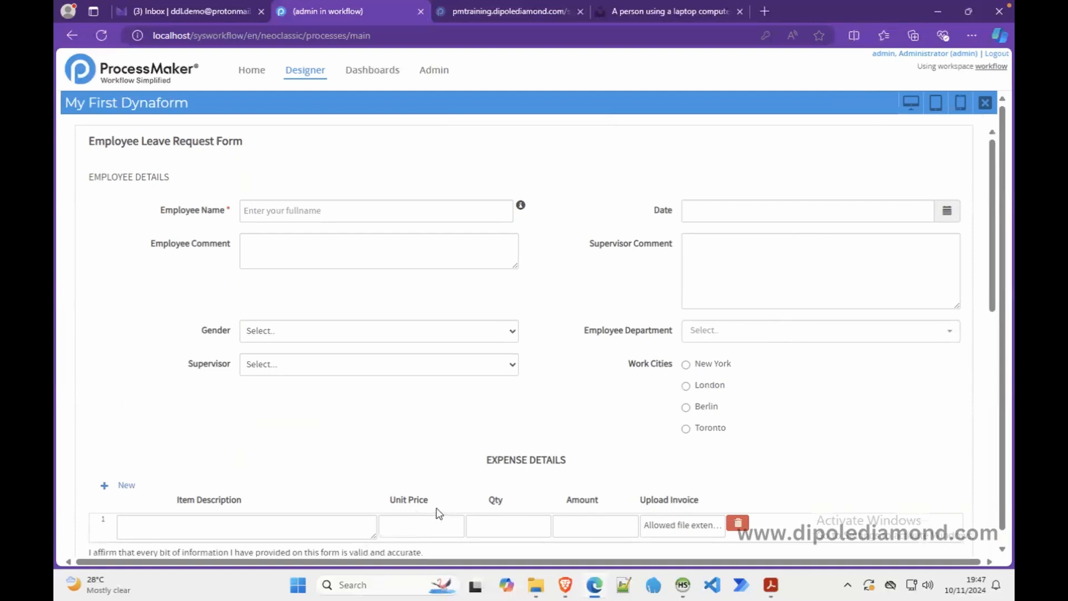
# - Switch the EXPENSE DETAILS grid layout to static
pyautogui.click(985, 103)
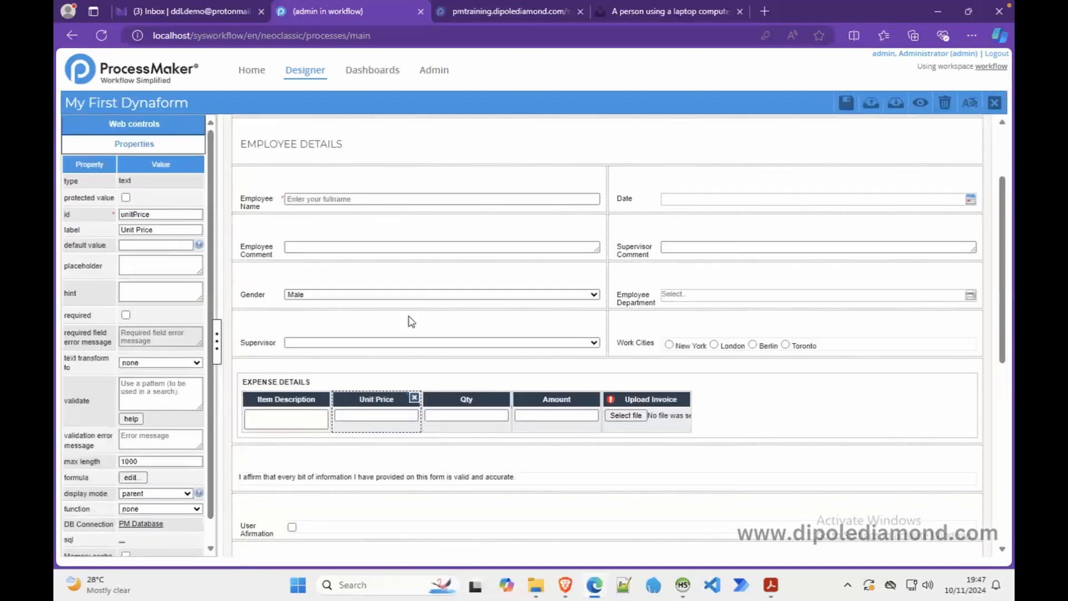
pyautogui.click(326, 383)
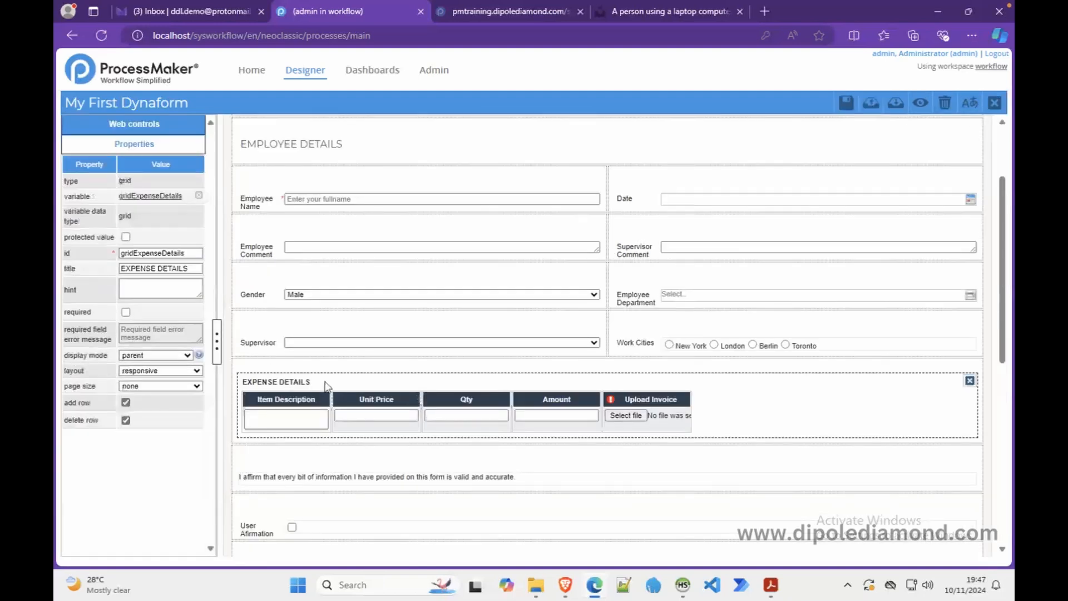
pyautogui.click(196, 371)
pyautogui.click(164, 403)
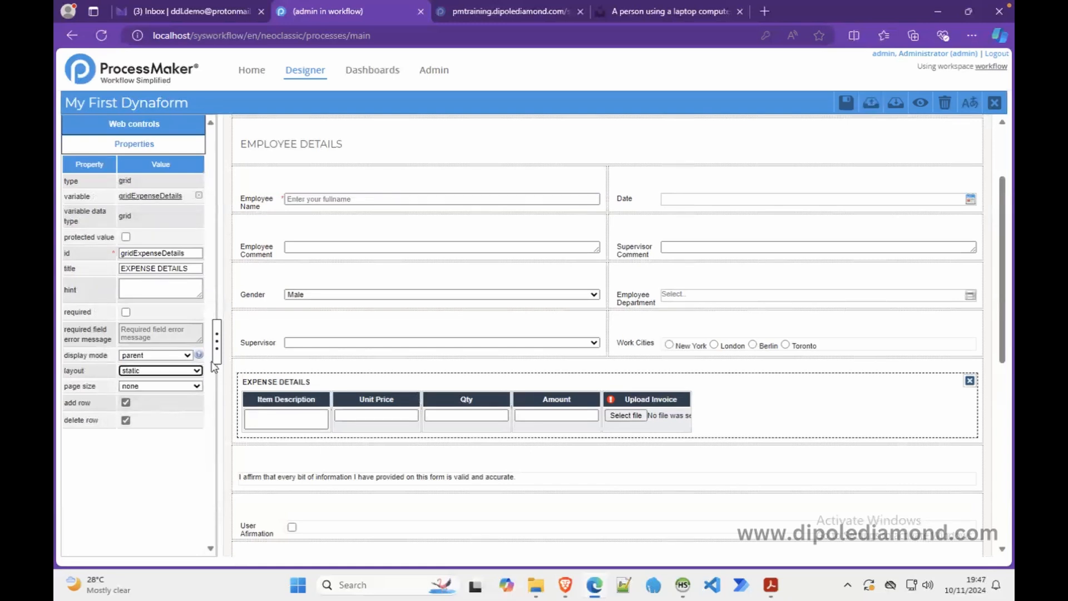
# - Set the Unit Price column width to 150, after selecting Item Description's width
pyautogui.click(286, 414)
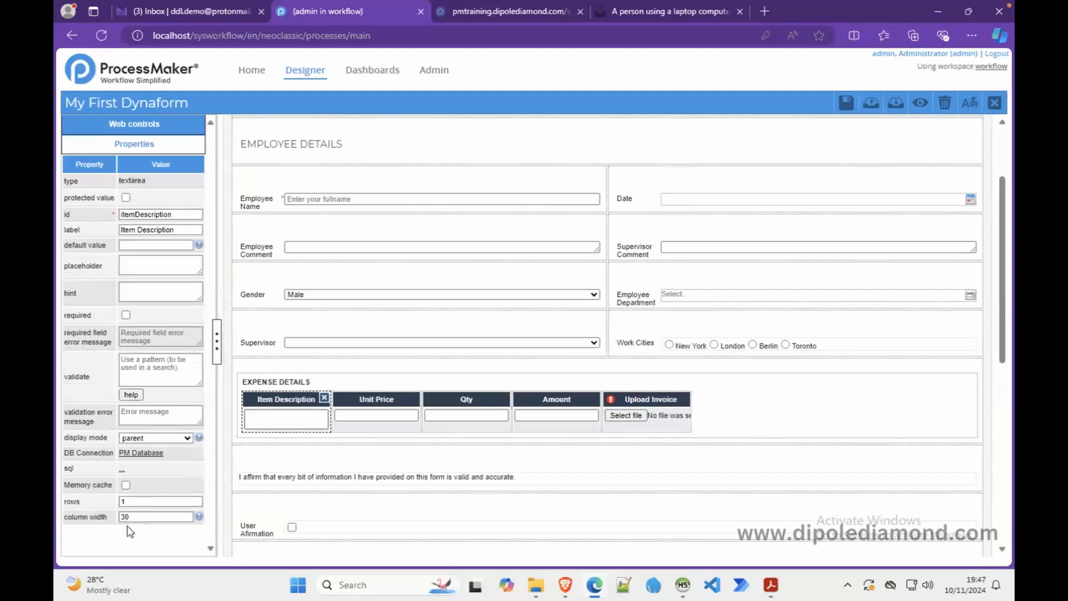
pyautogui.moveTo(131, 517); pyautogui.dragTo(116, 517)
pyautogui.click(354, 418)
pyautogui.scroll(-1, 211, 536)
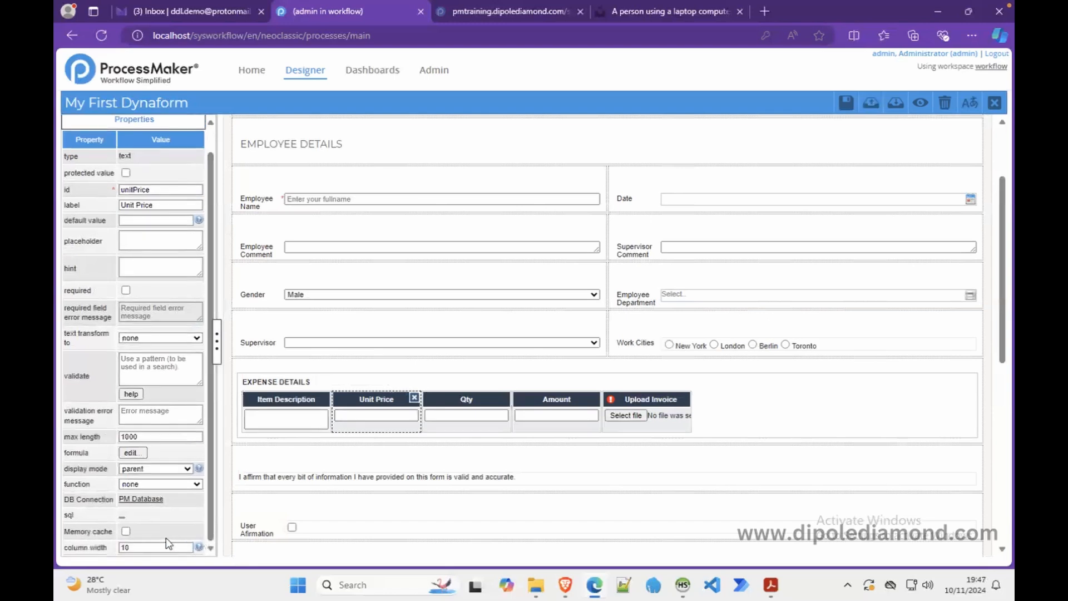
pyautogui.moveTo(153, 548); pyautogui.dragTo(104, 550)
pyautogui.write('150')
# - Set the Qty and Amount column widths to 150, then preview and close the preview
pyautogui.click(453, 432)
pyautogui.click(125, 549)
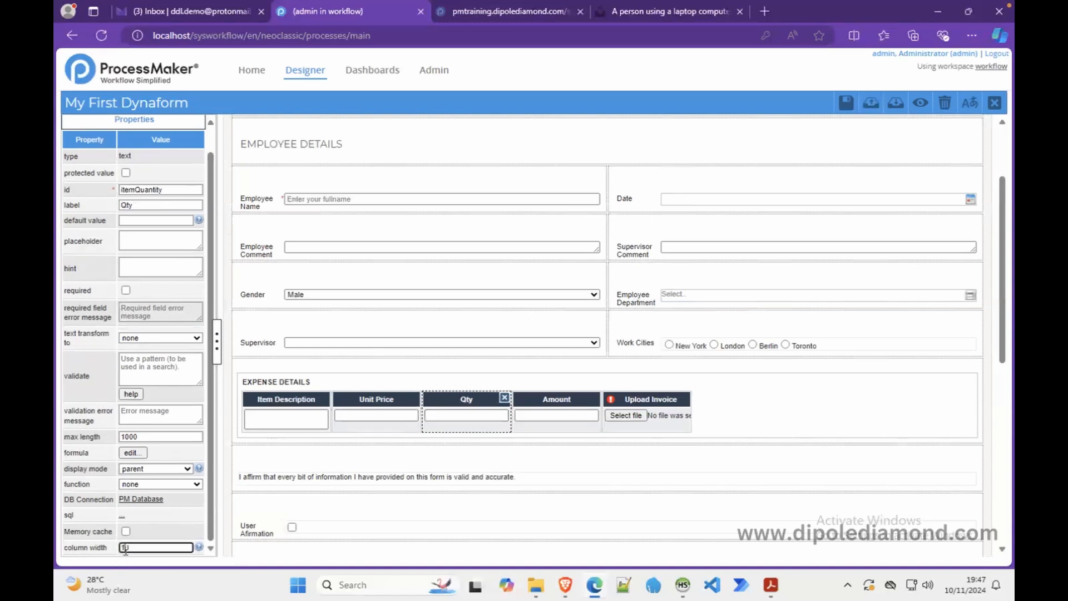
pyautogui.write('50')
pyautogui.click(537, 416)
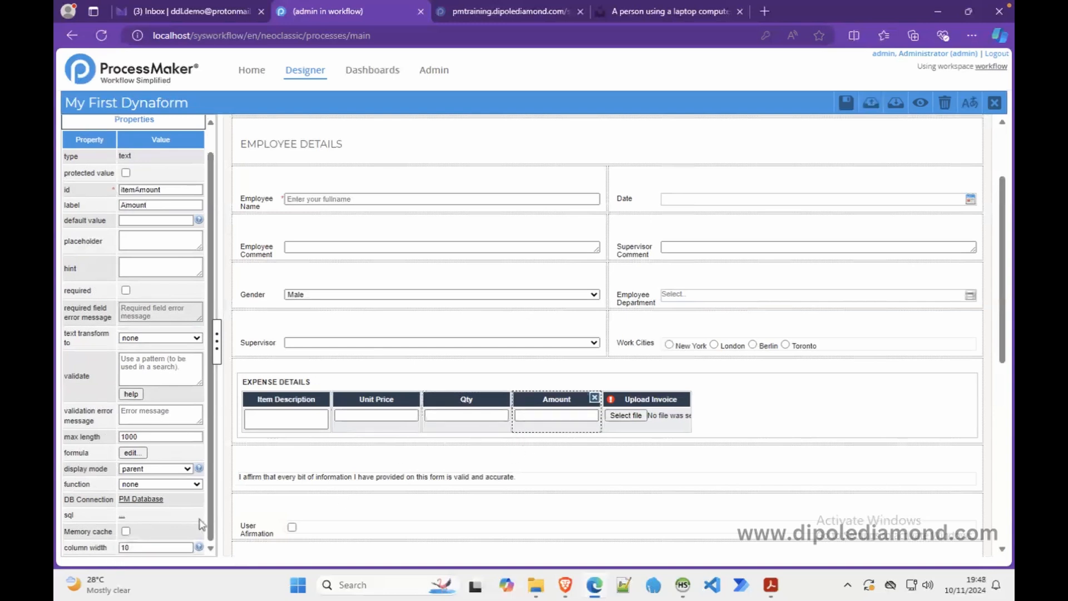
pyautogui.click(125, 549)
pyautogui.write('5')
pyautogui.click(674, 415)
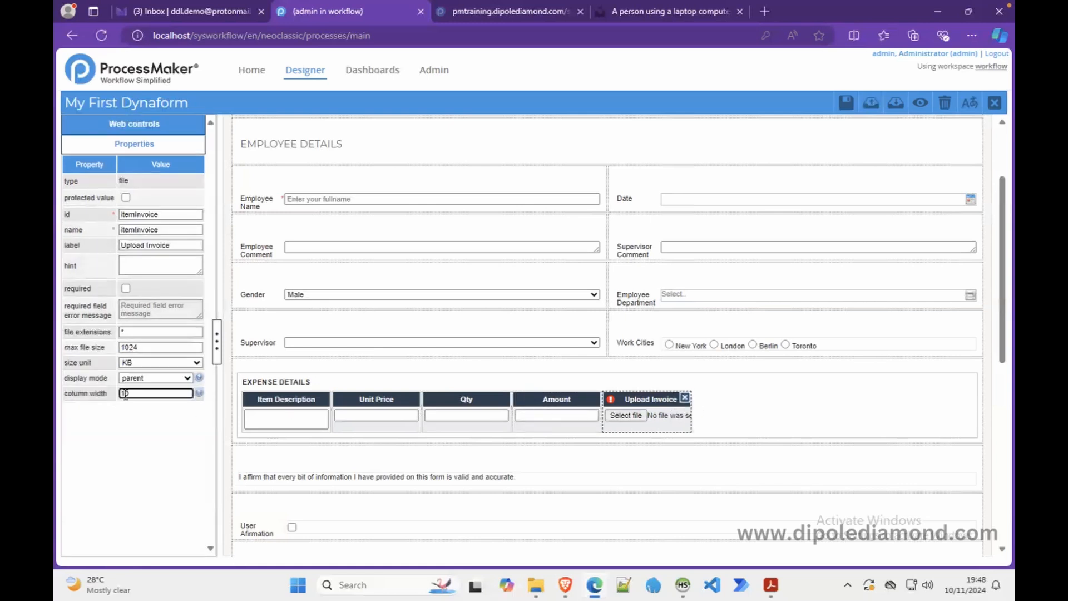
pyautogui.click(919, 104)
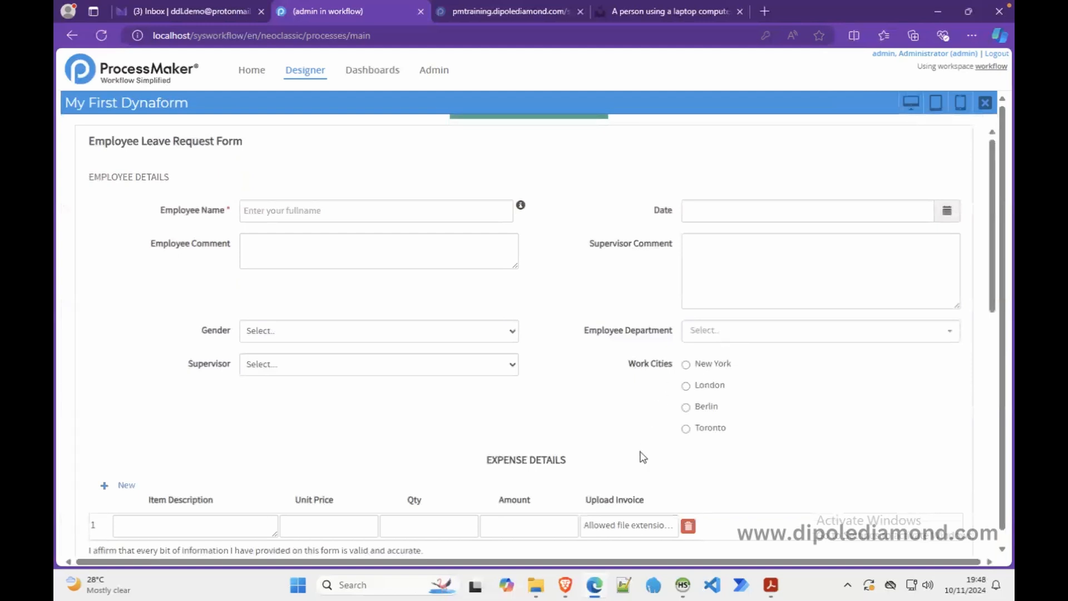
pyautogui.click(984, 103)
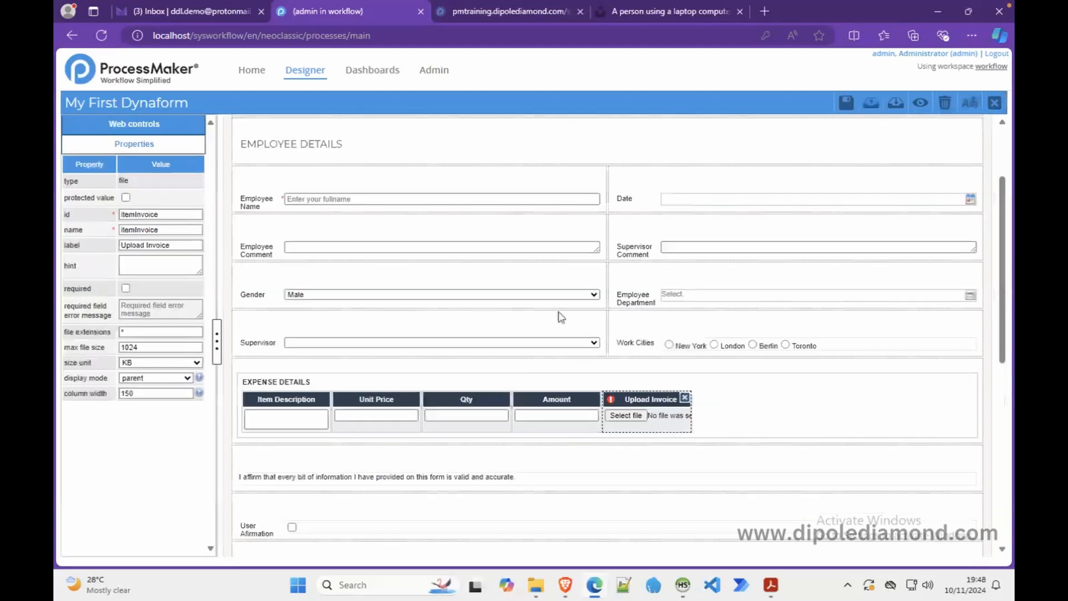
# - Tick required for the Item Description, Unit Price and Qty columns
pyautogui.click(303, 411)
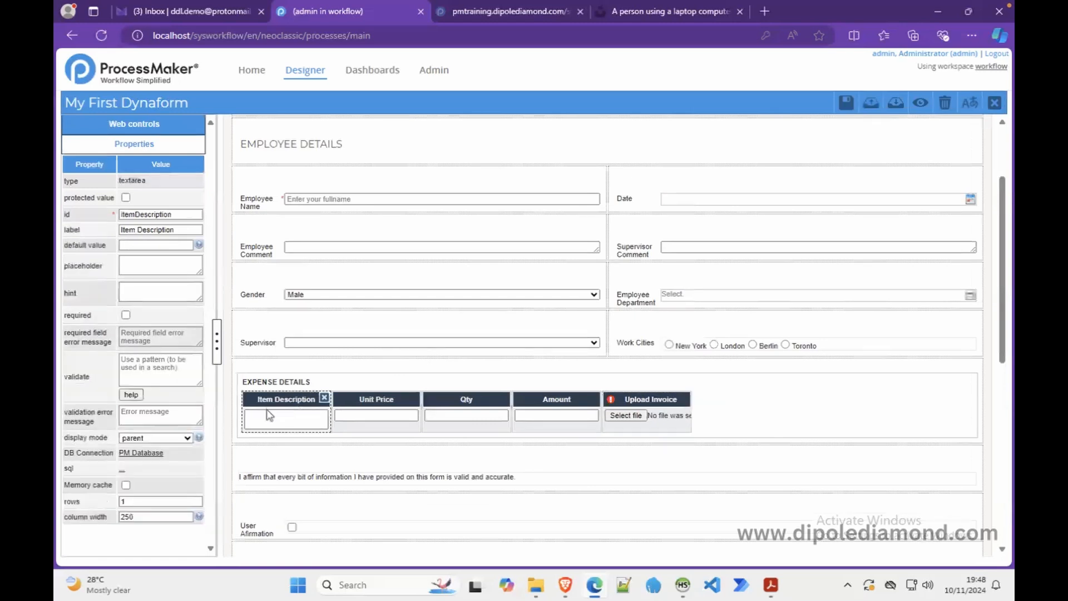
pyautogui.click(126, 315)
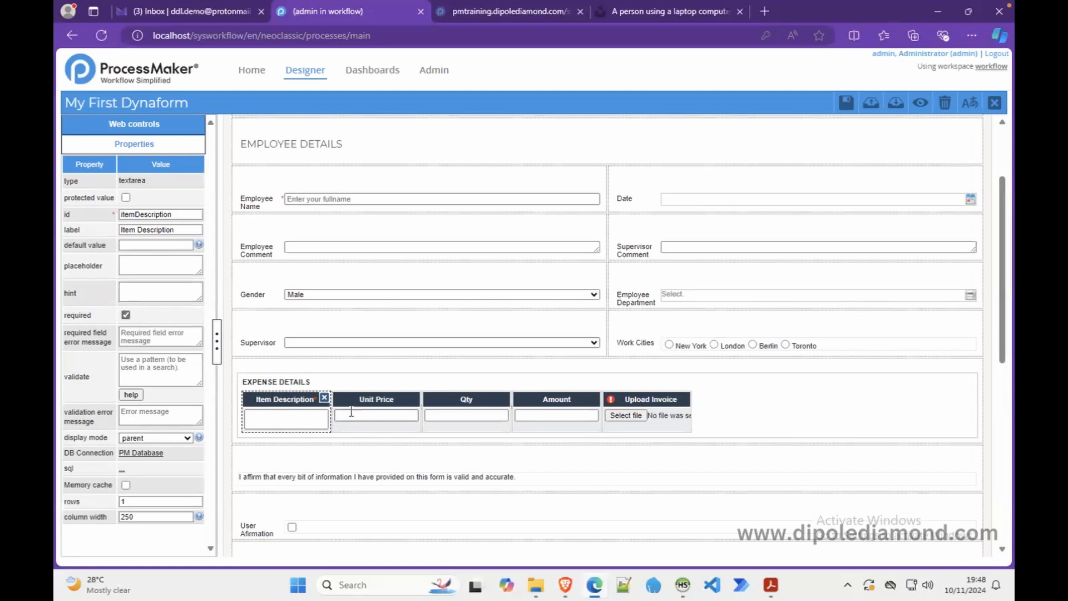
pyautogui.click(382, 415)
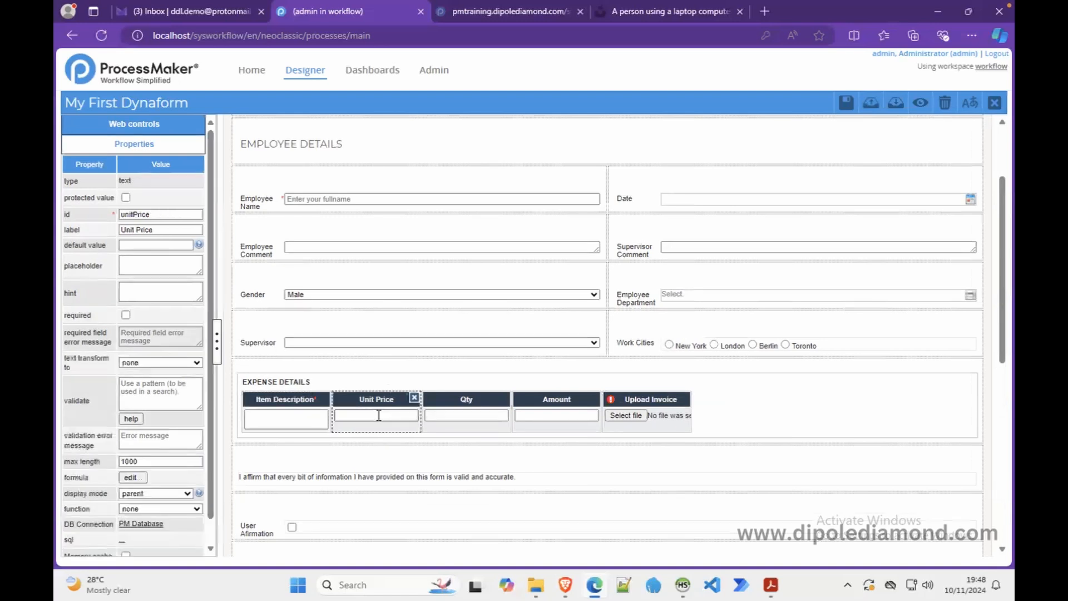
pyautogui.click(126, 315)
pyautogui.click(466, 415)
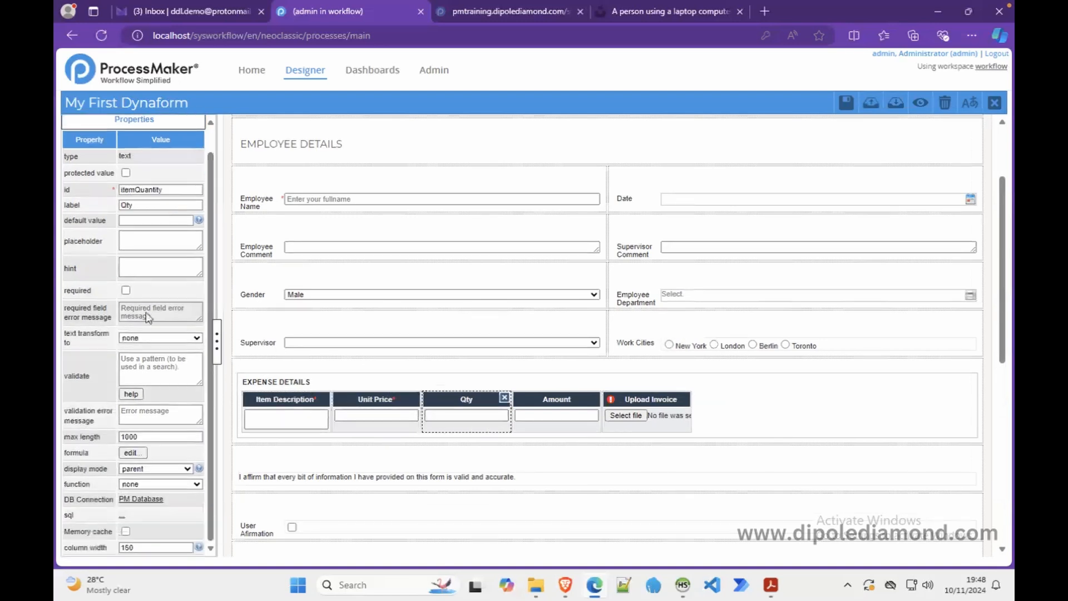
pyautogui.click(126, 289)
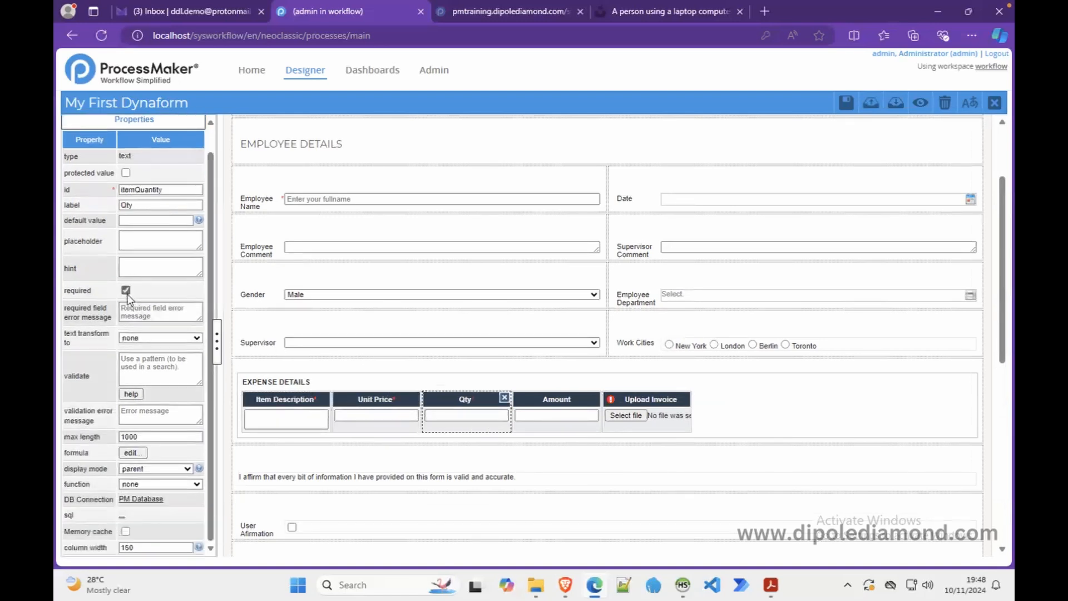
pyautogui.click(559, 413)
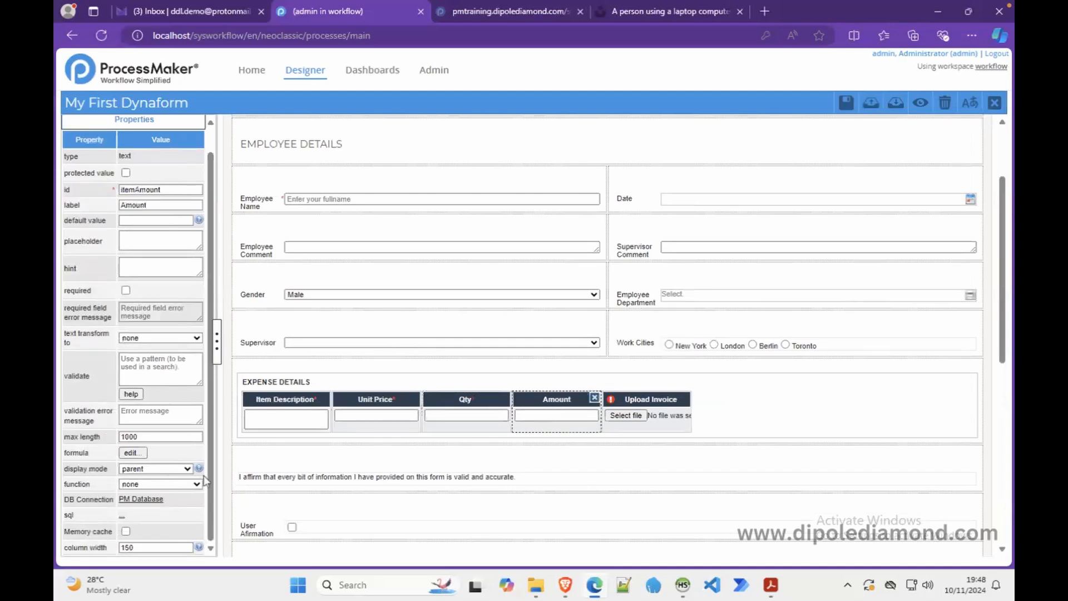
pyautogui.click(187, 469)
# - Set the Amount column's display mode to disabled, leaving its formula unchanged
pyautogui.click(155, 535)
pyautogui.click(670, 425)
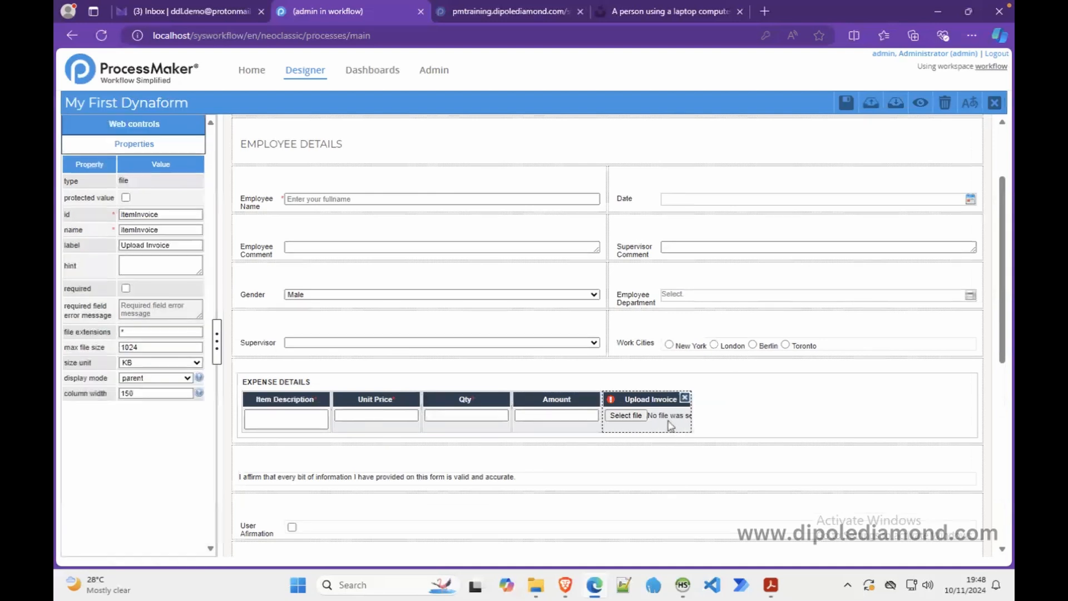
pyautogui.click(523, 406)
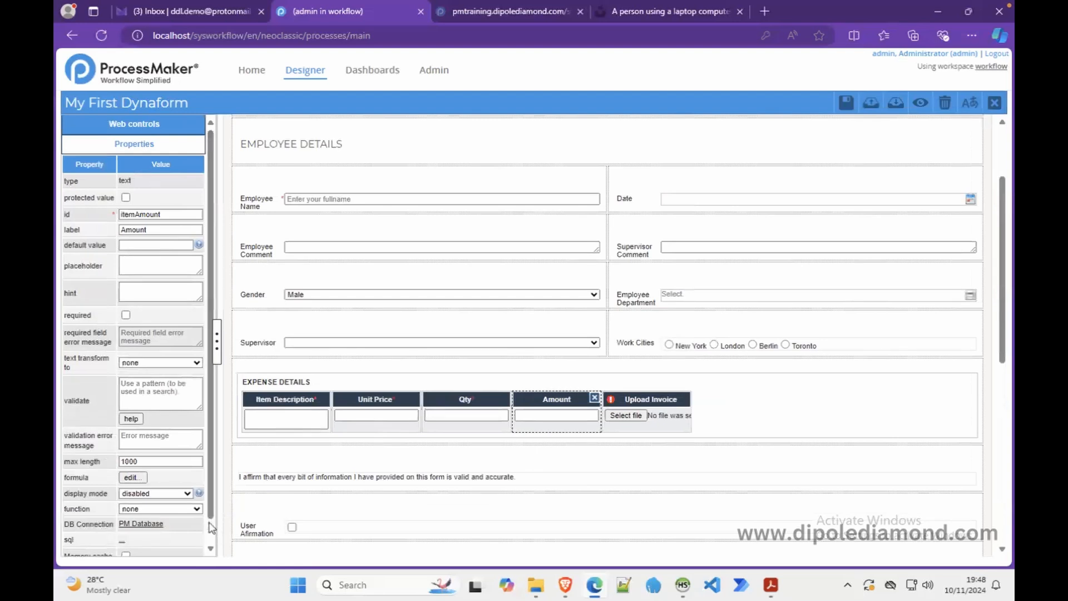
pyautogui.scroll(-1, 210, 527)
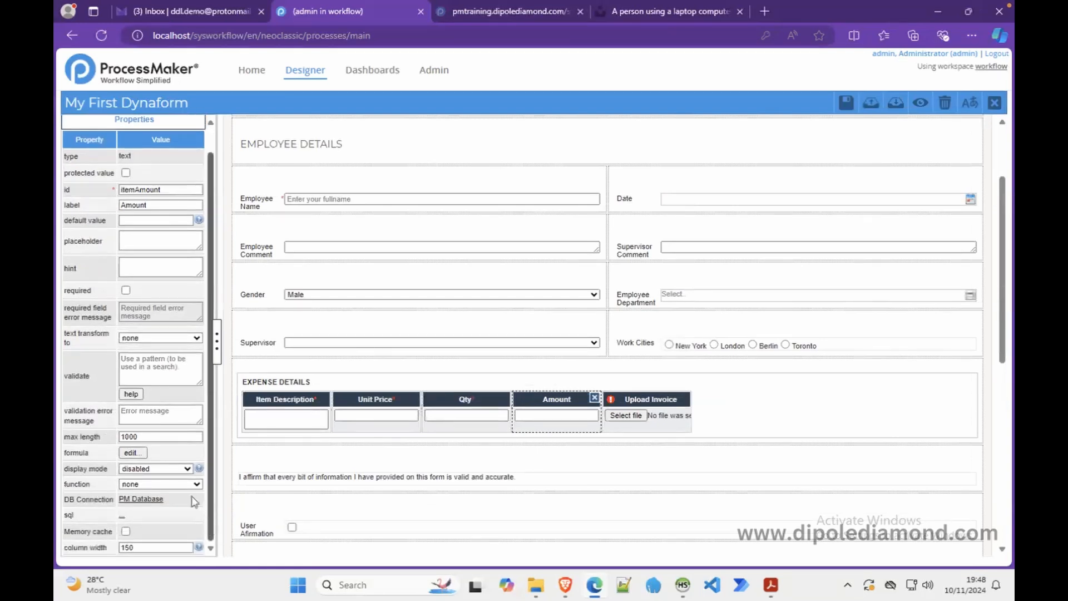
pyautogui.click(133, 452)
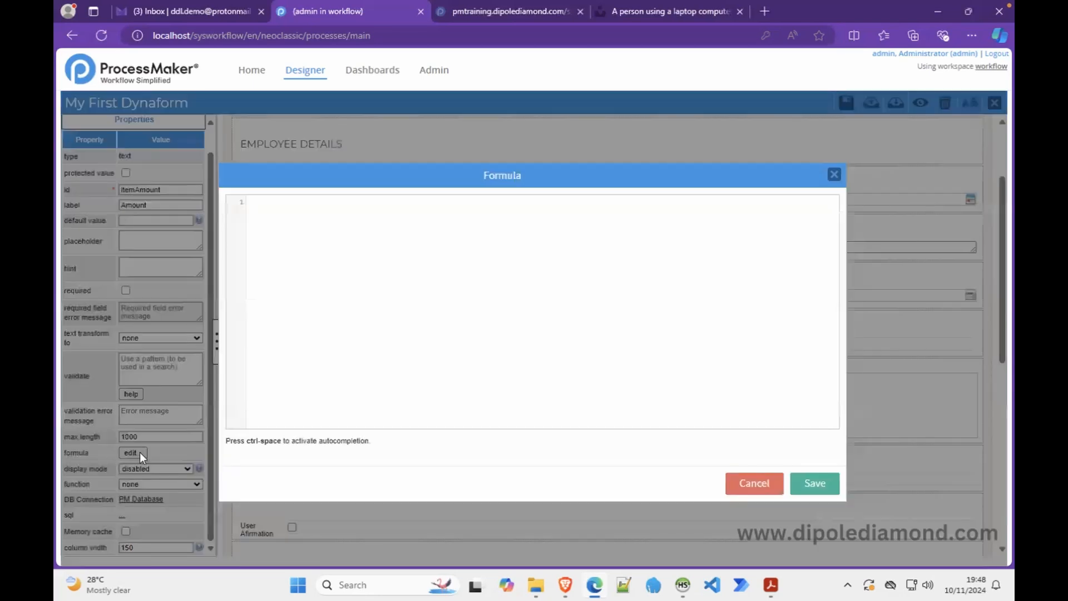
pyautogui.click(739, 478)
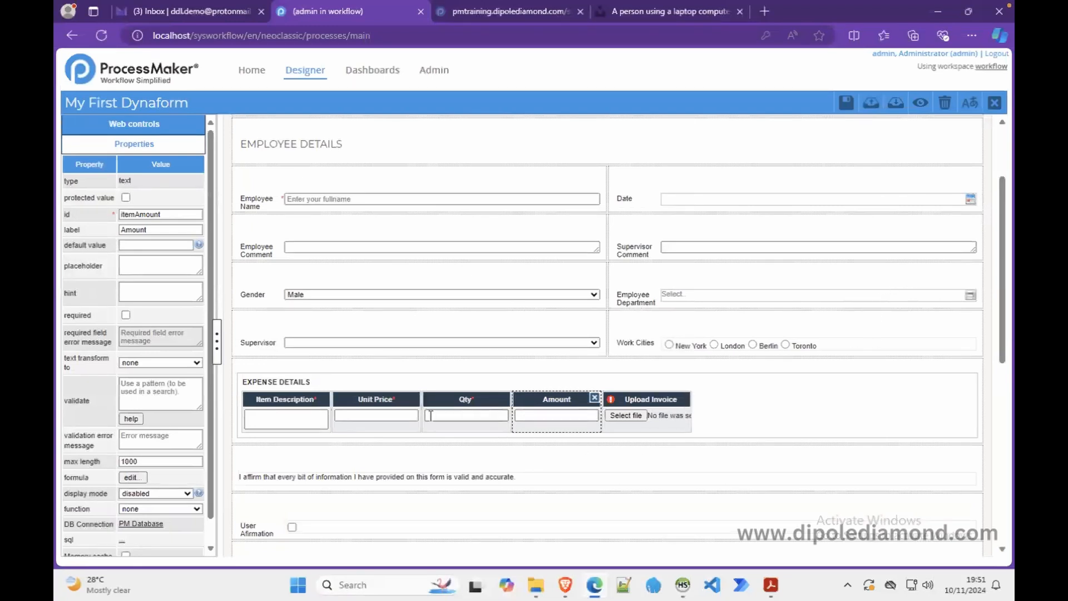
pyautogui.click(303, 425)
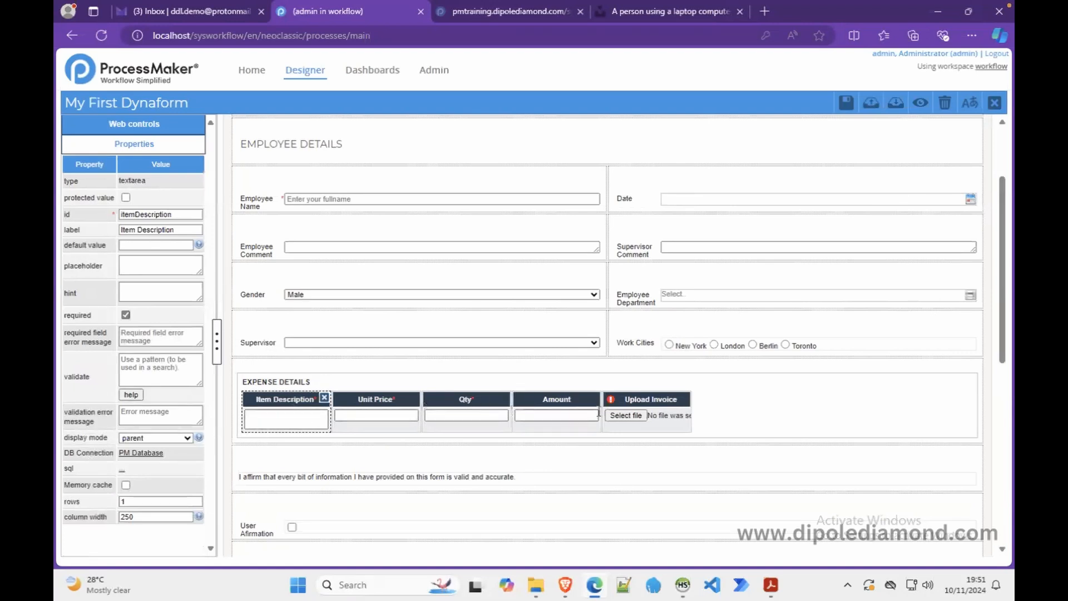
pyautogui.click(558, 419)
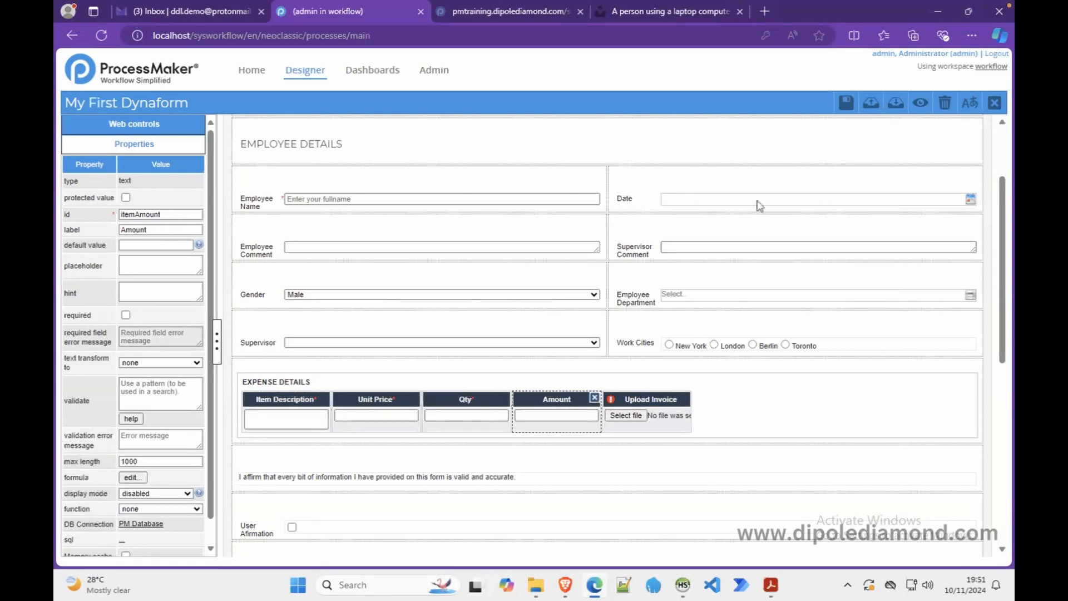
# - Preview the form to check the required columns and greyed-out Amount, then close it
pyautogui.click(919, 105)
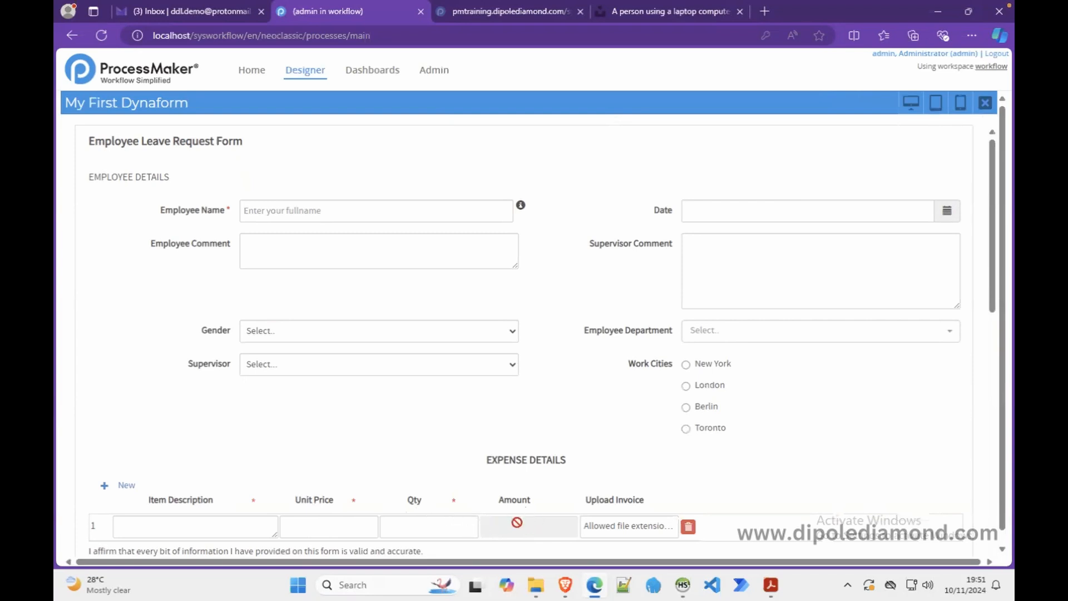
pyautogui.click(985, 102)
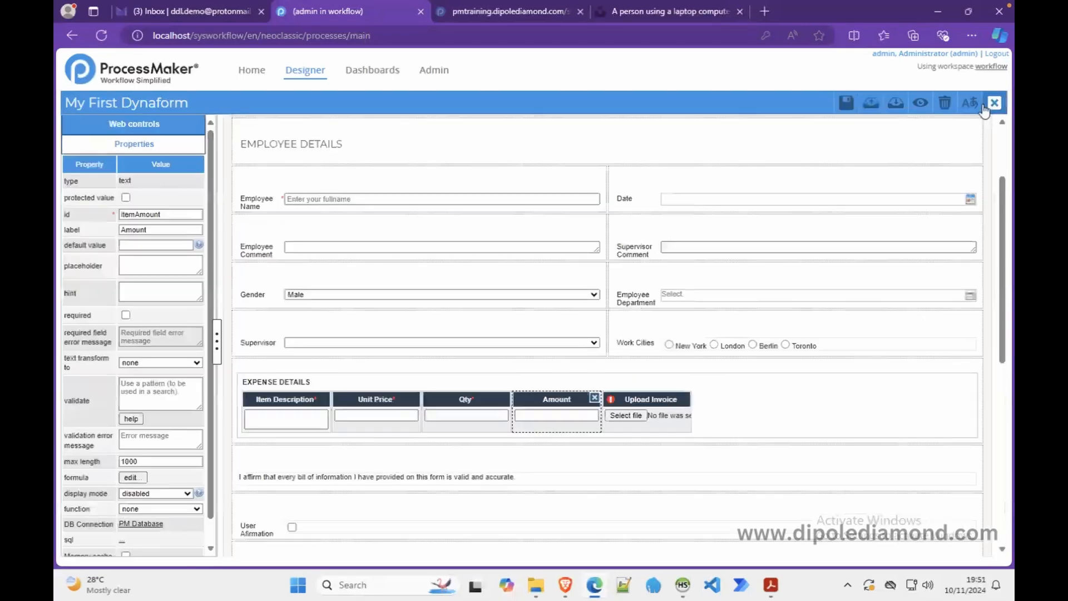
# - Give the Amount column the formula itemQuantity * unitPrice and save it
pyautogui.click(390, 412)
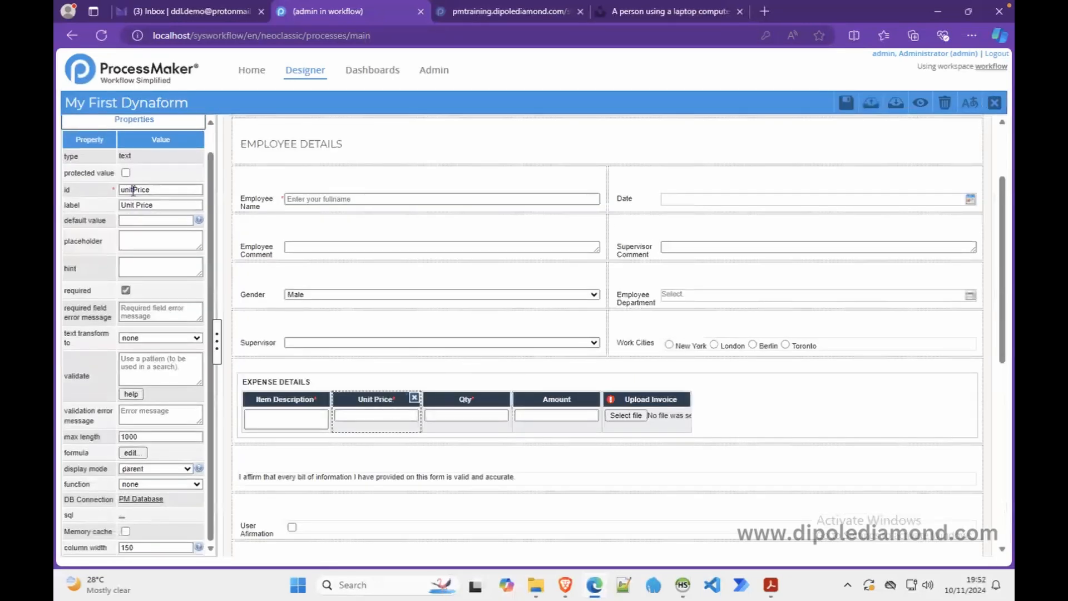
pyautogui.click(449, 406)
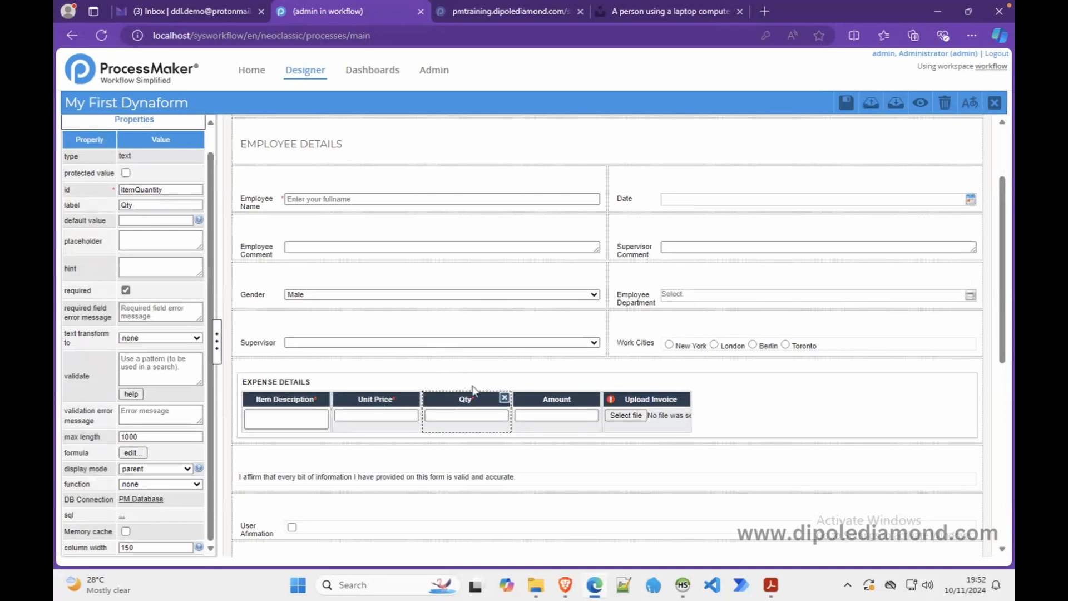
pyautogui.click(545, 416)
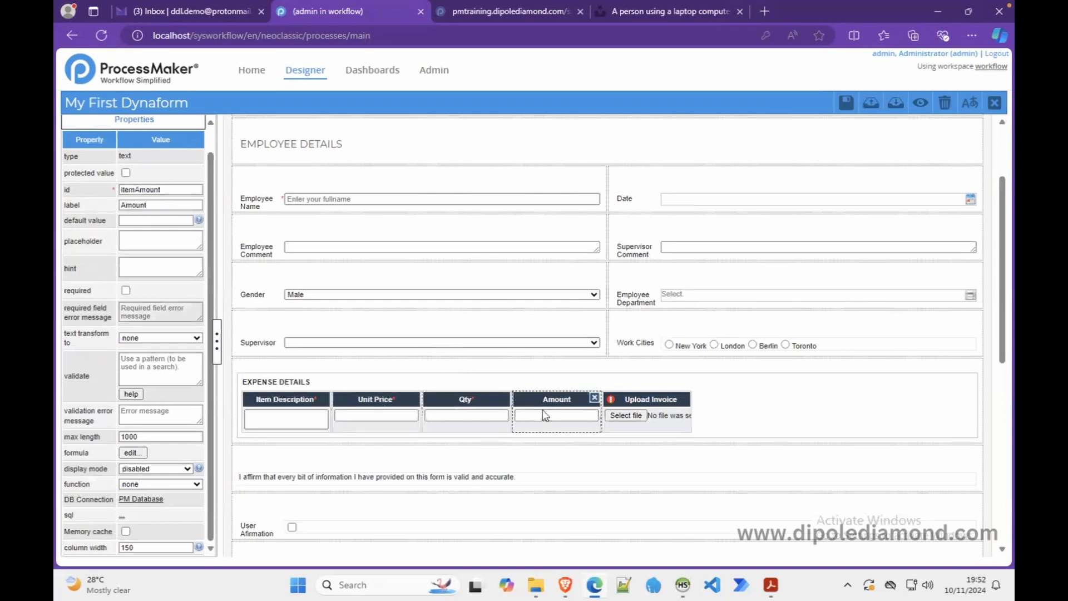
pyautogui.click(132, 453)
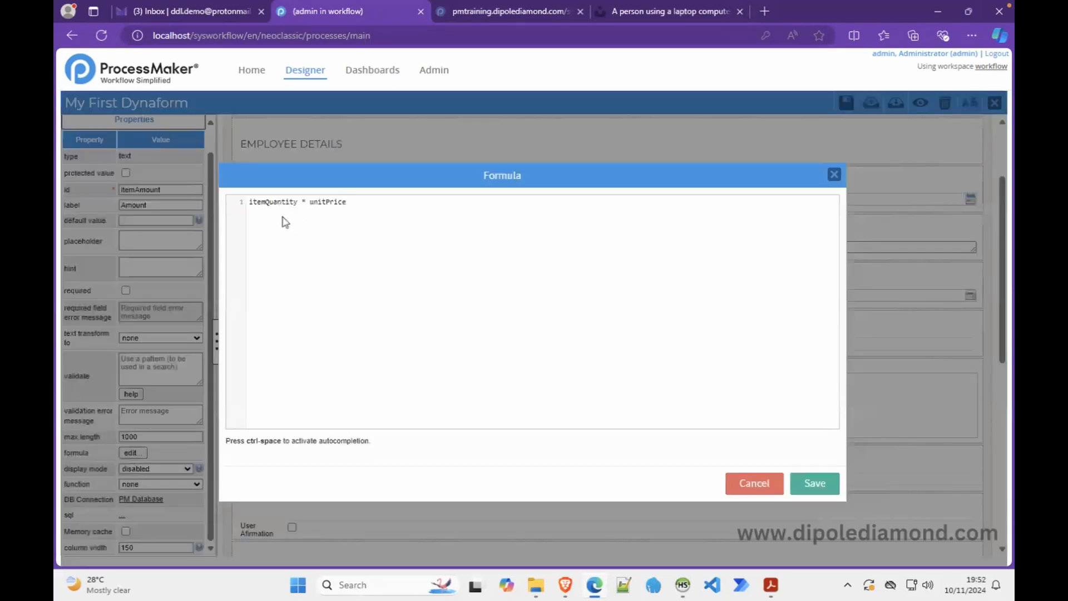
pyautogui.click(810, 483)
# - Preview the form, enter 10 × 6 and 2.5 × 100 in two expense rows, and confirm Amounts of 60 and 250
pyautogui.click(917, 103)
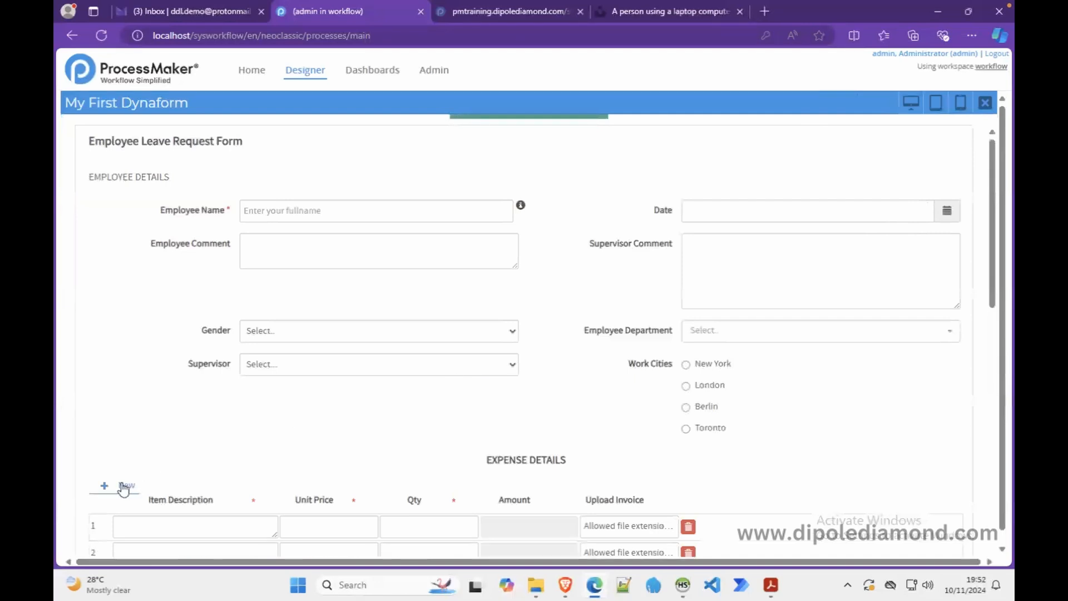
pyautogui.scroll(-8, 123, 489)
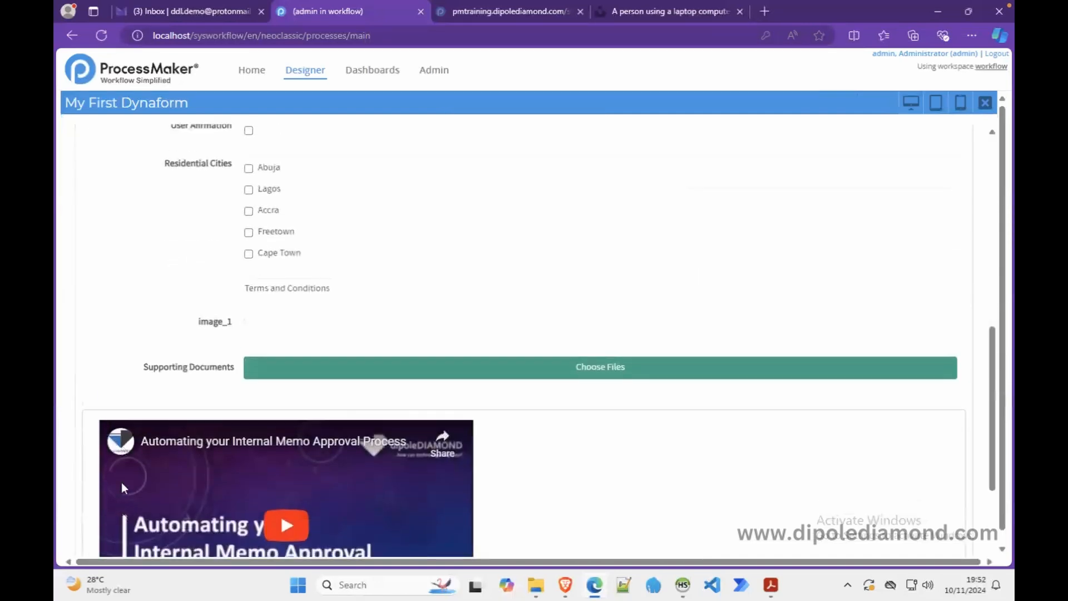
pyautogui.scroll(6, 124, 489)
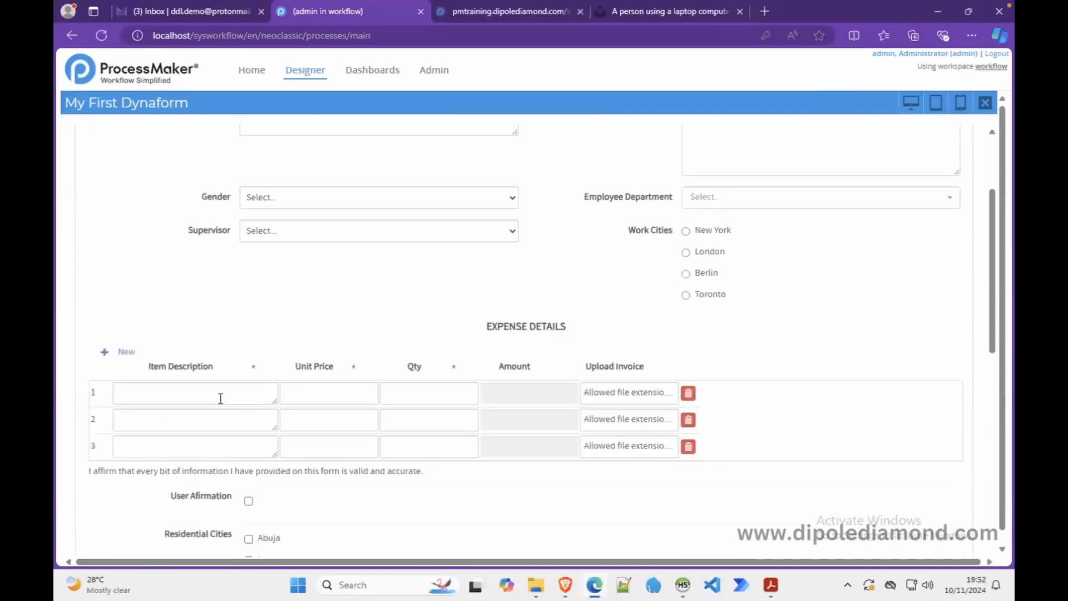
pyautogui.click(321, 394)
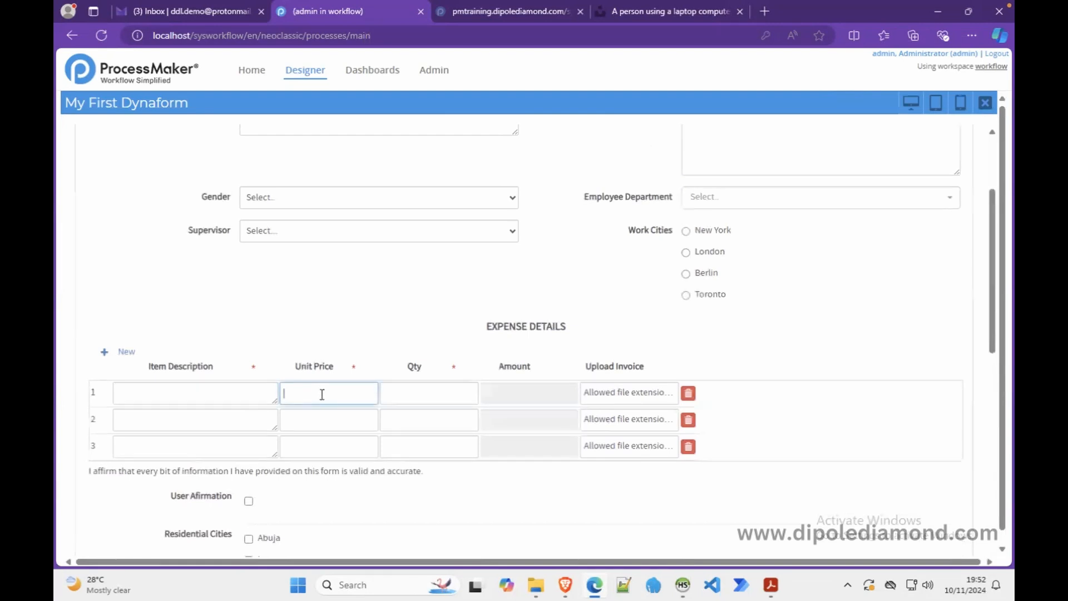
pyautogui.click(433, 393)
pyautogui.click(357, 421)
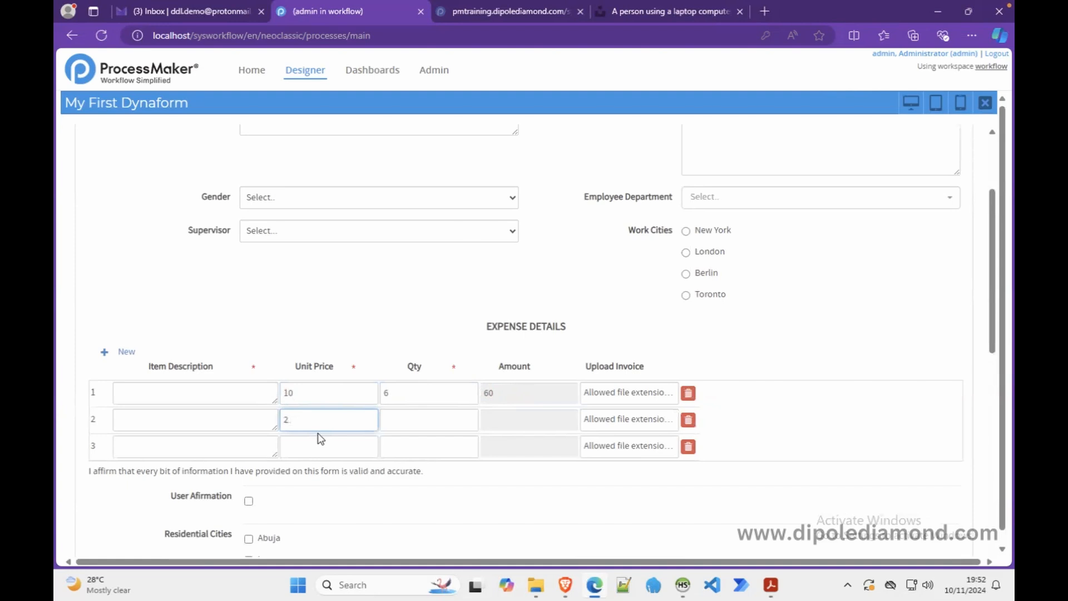
pyautogui.click(415, 423)
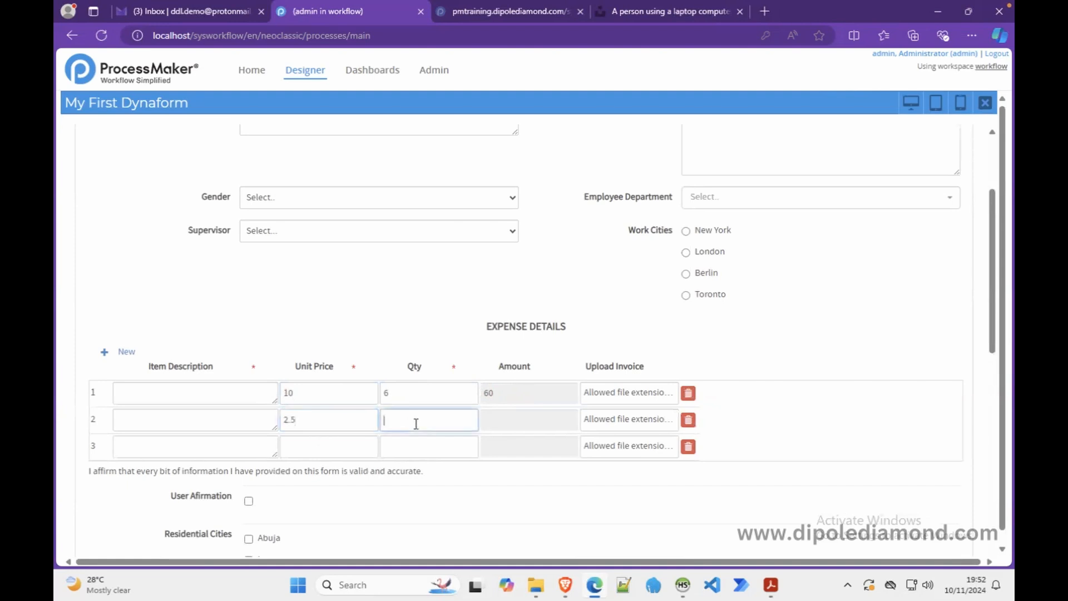
pyautogui.click(338, 445)
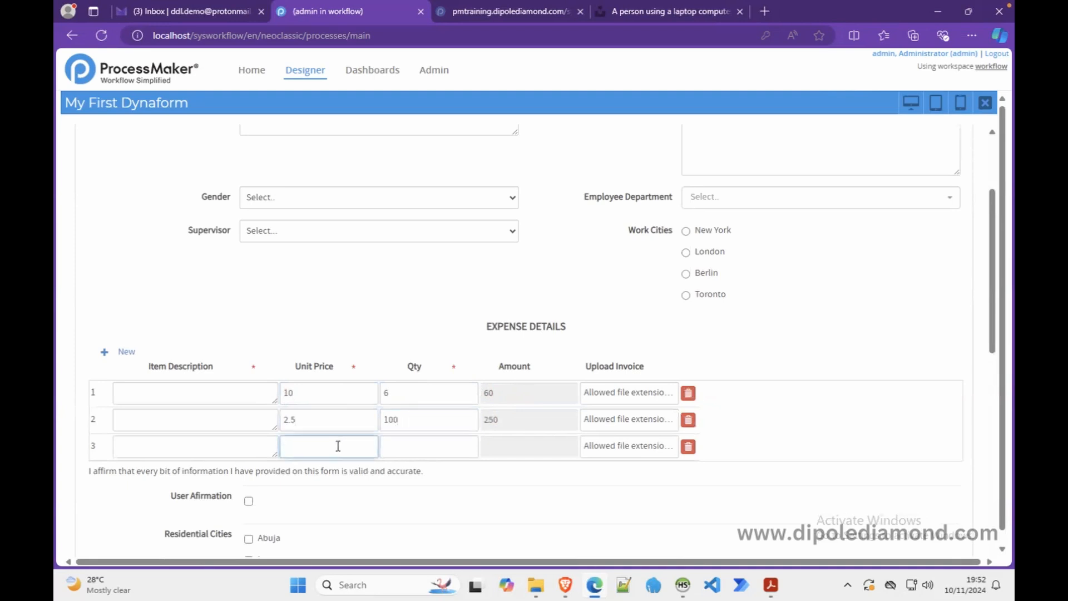
pyautogui.click(986, 110)
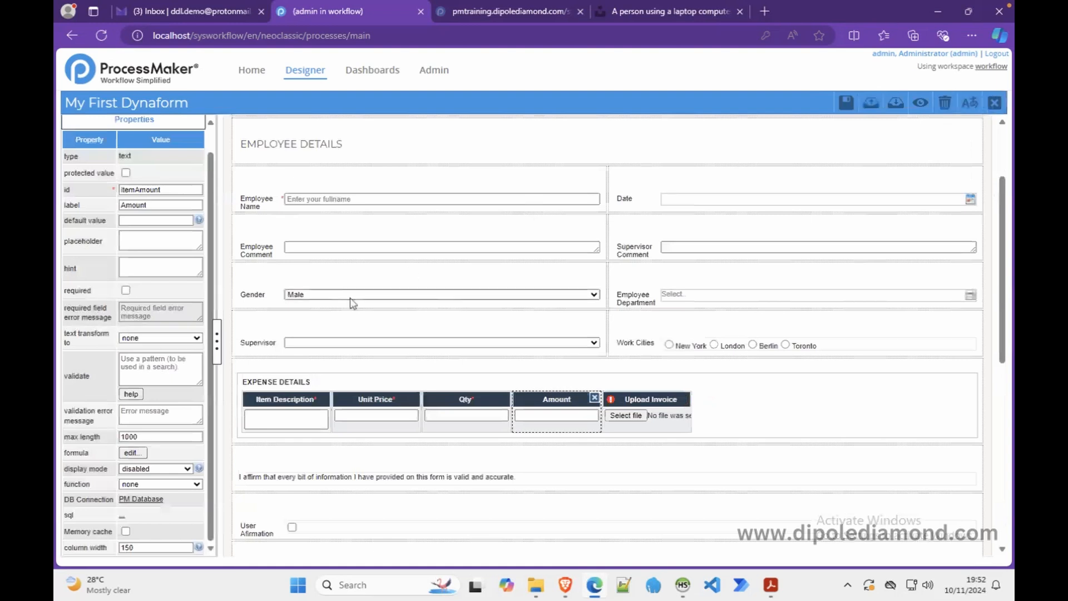
# - Select the EXPENSE DETAILS grid, then preview the form and add three new expense rows
pyautogui.click(307, 380)
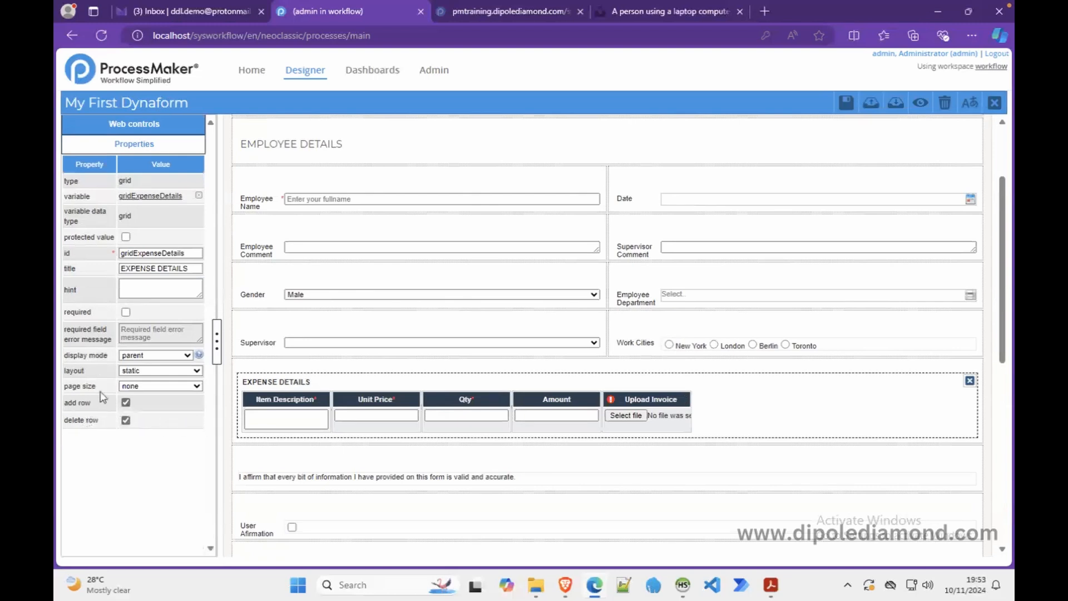
pyautogui.click(920, 102)
pyautogui.scroll(-1, 400, 397)
pyautogui.scroll(-2, 400, 397)
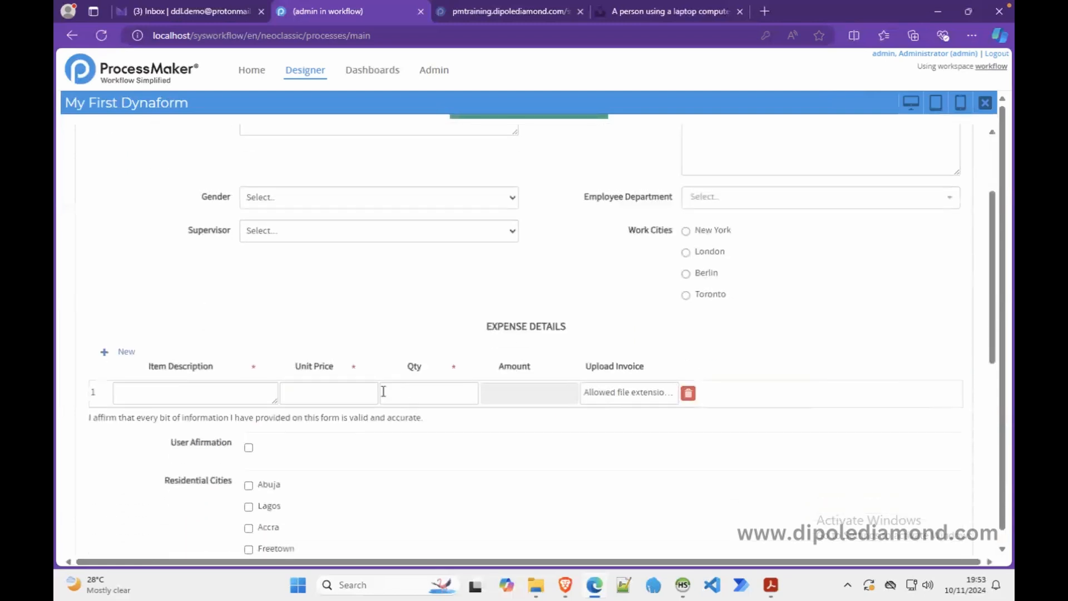
pyautogui.click(103, 353)
pyautogui.click(103, 353)
pyautogui.click(103, 353)
pyautogui.click(103, 353)
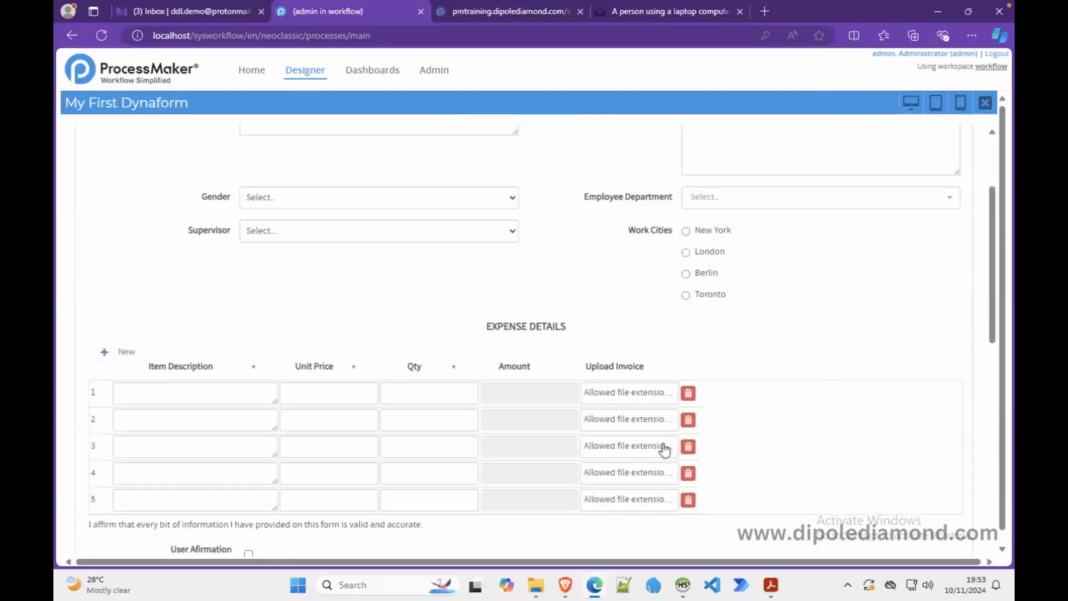
# - Delete three expense rows with the trash icons and close the preview
pyautogui.click(687, 473)
pyautogui.click(688, 448)
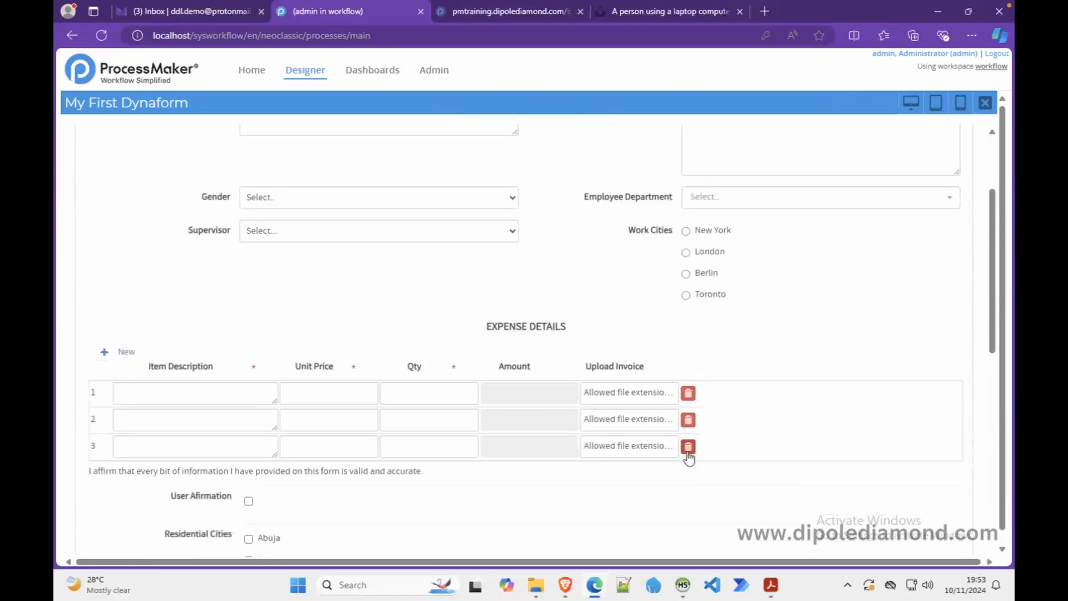
pyautogui.click(687, 420)
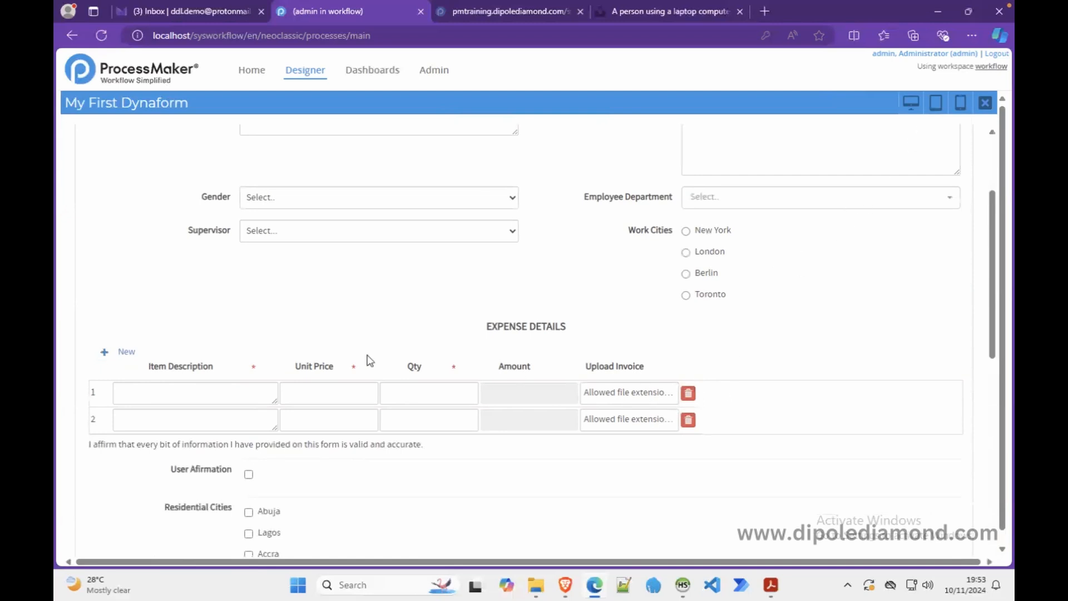
pyautogui.click(985, 102)
# - Turn off the grid's delete row option, keep add row on, and test adding two rows in preview
pyautogui.click(126, 404)
pyautogui.click(125, 420)
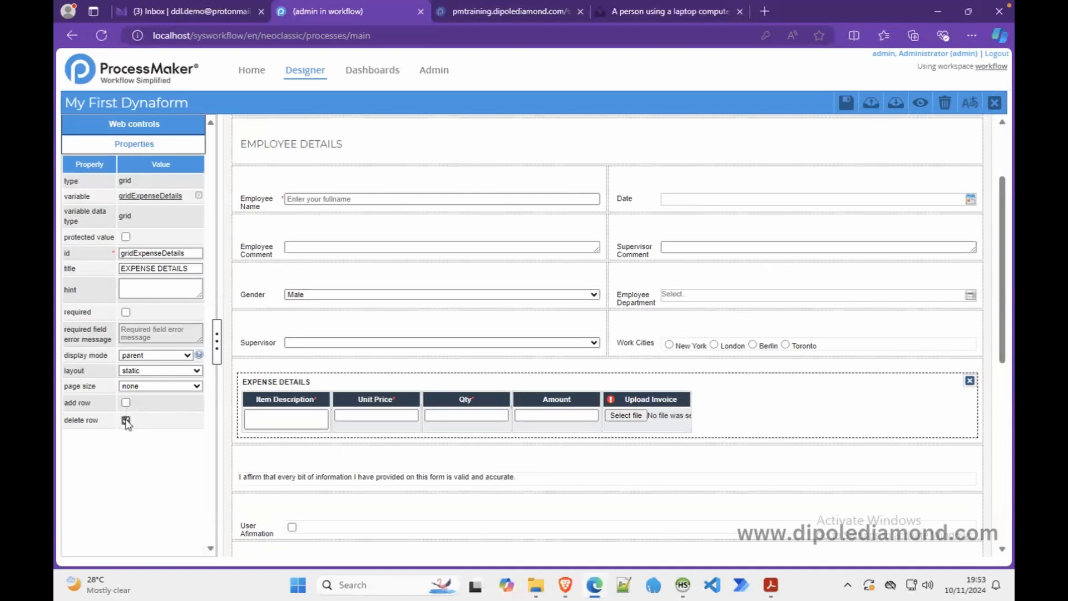
pyautogui.click(126, 402)
pyautogui.click(920, 102)
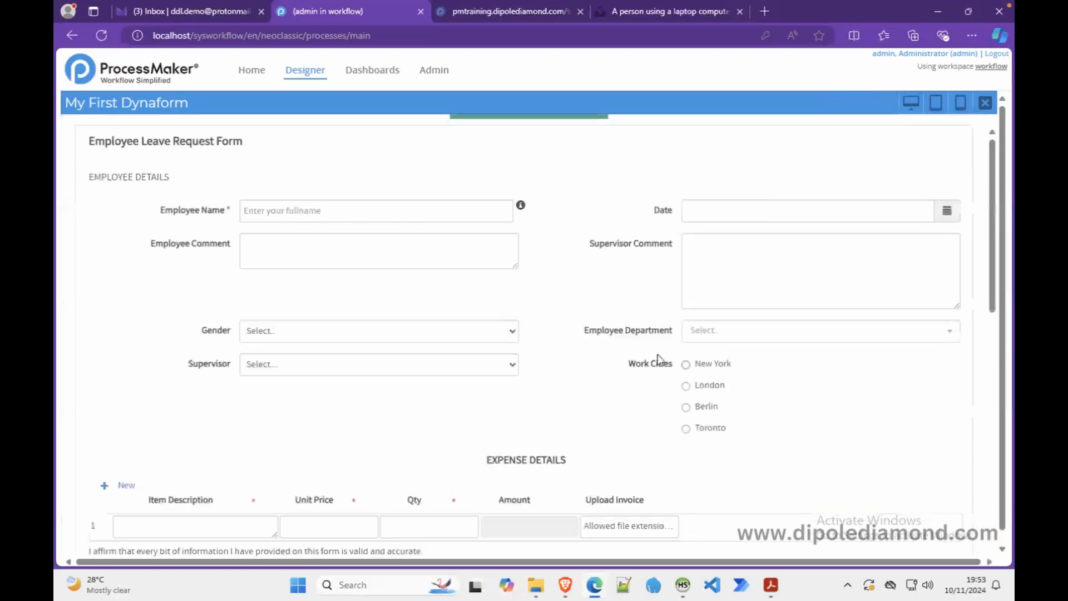
pyautogui.scroll(-5, 612, 396)
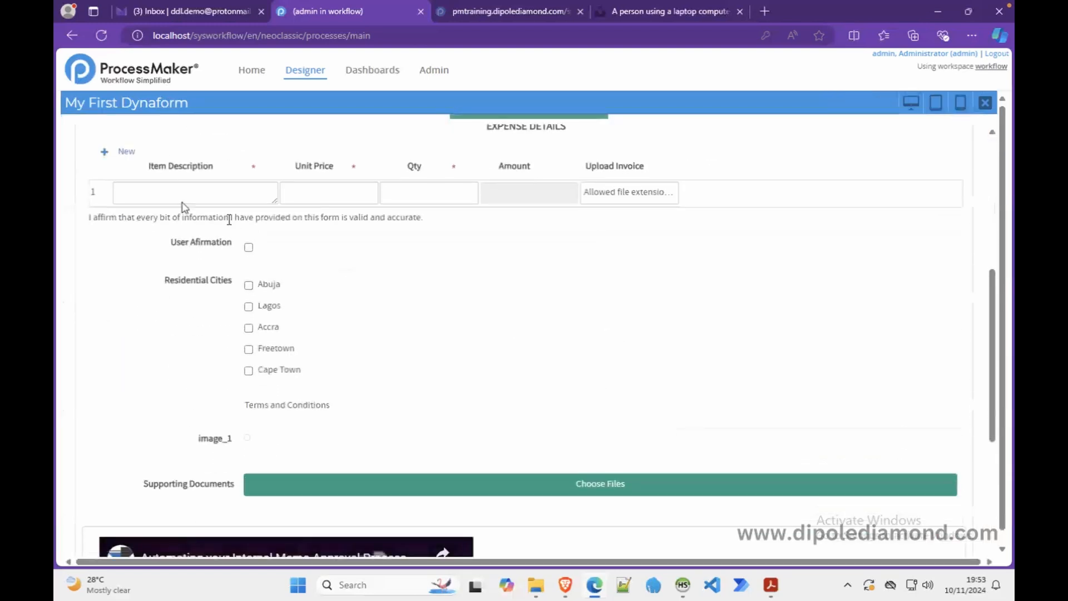
pyautogui.click(116, 153)
pyautogui.click(116, 154)
pyautogui.click(116, 153)
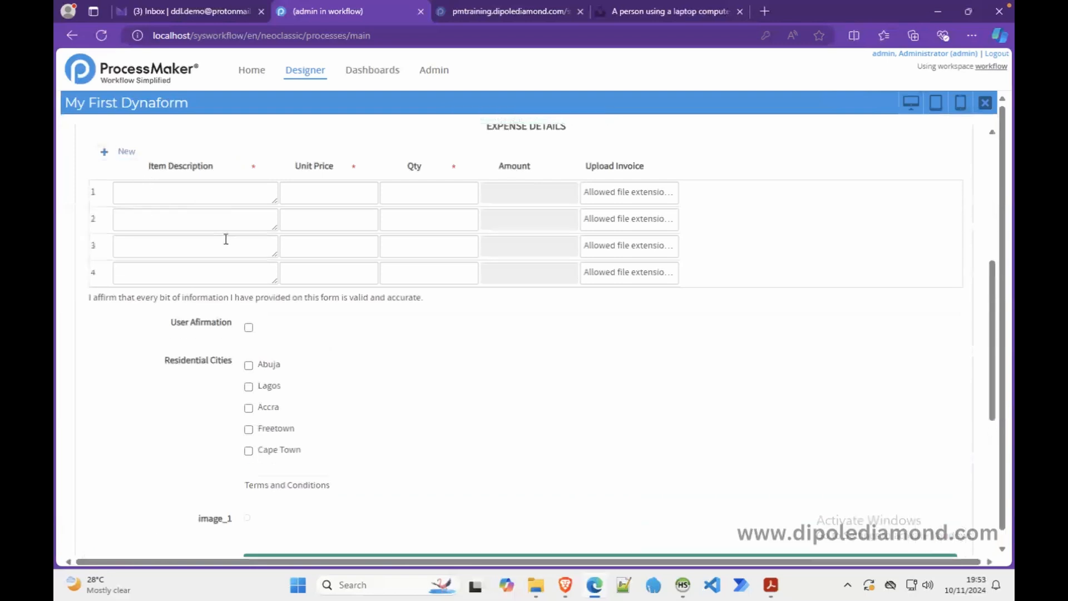
pyautogui.click(985, 102)
# - Turn off add row as well and confirm the preview shows a single fixed expense row
pyautogui.click(126, 402)
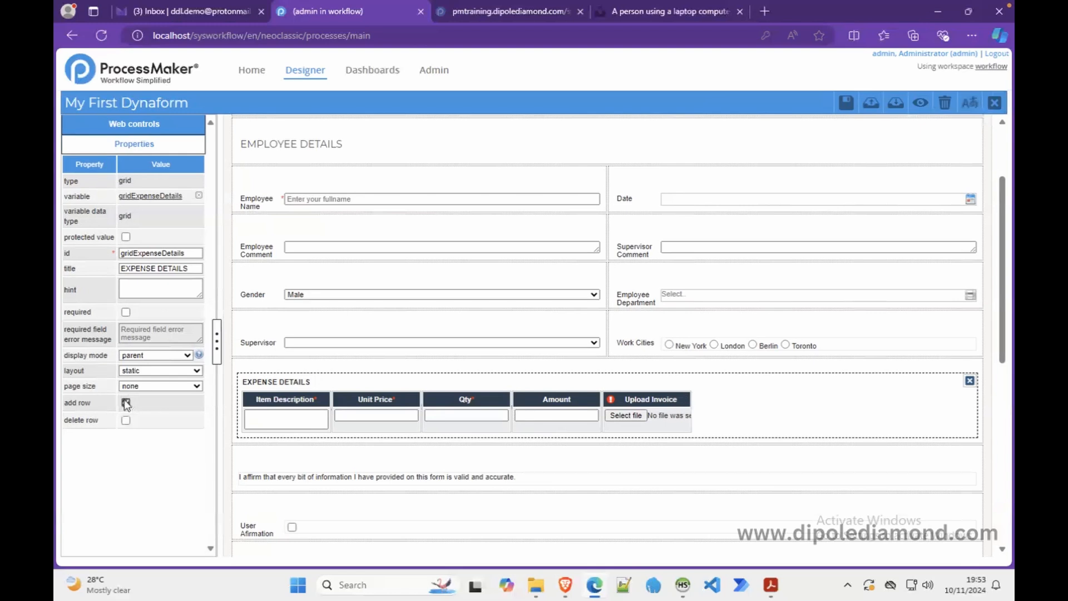
pyautogui.click(920, 102)
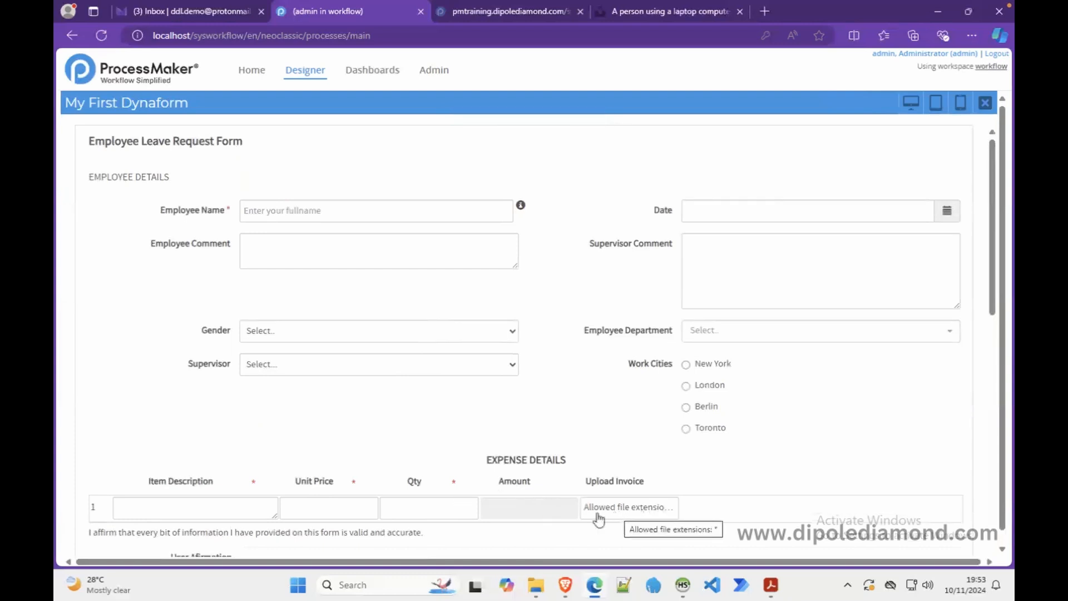
pyautogui.click(986, 105)
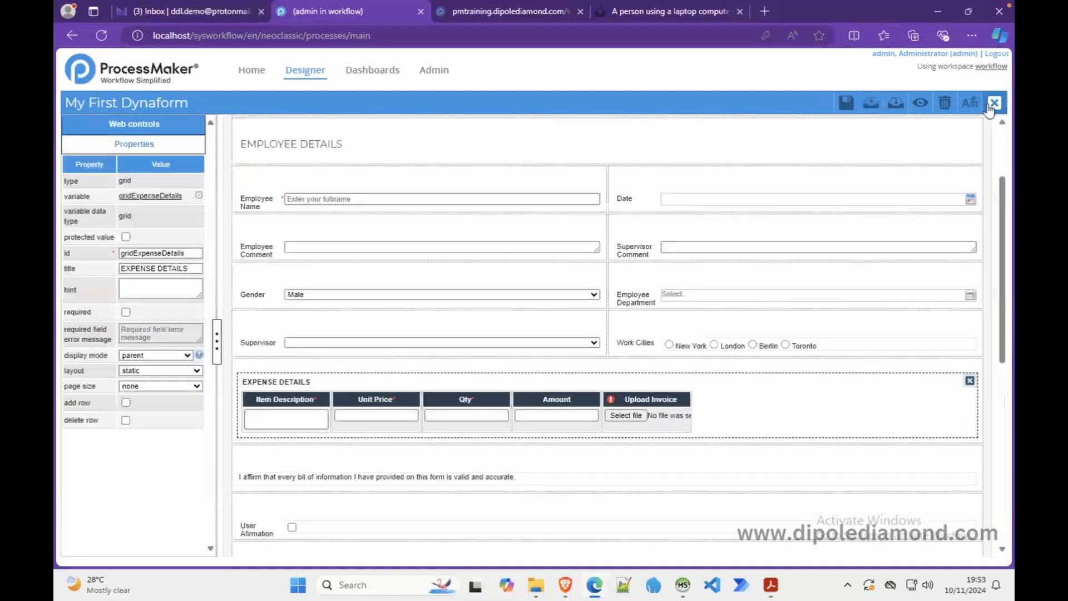